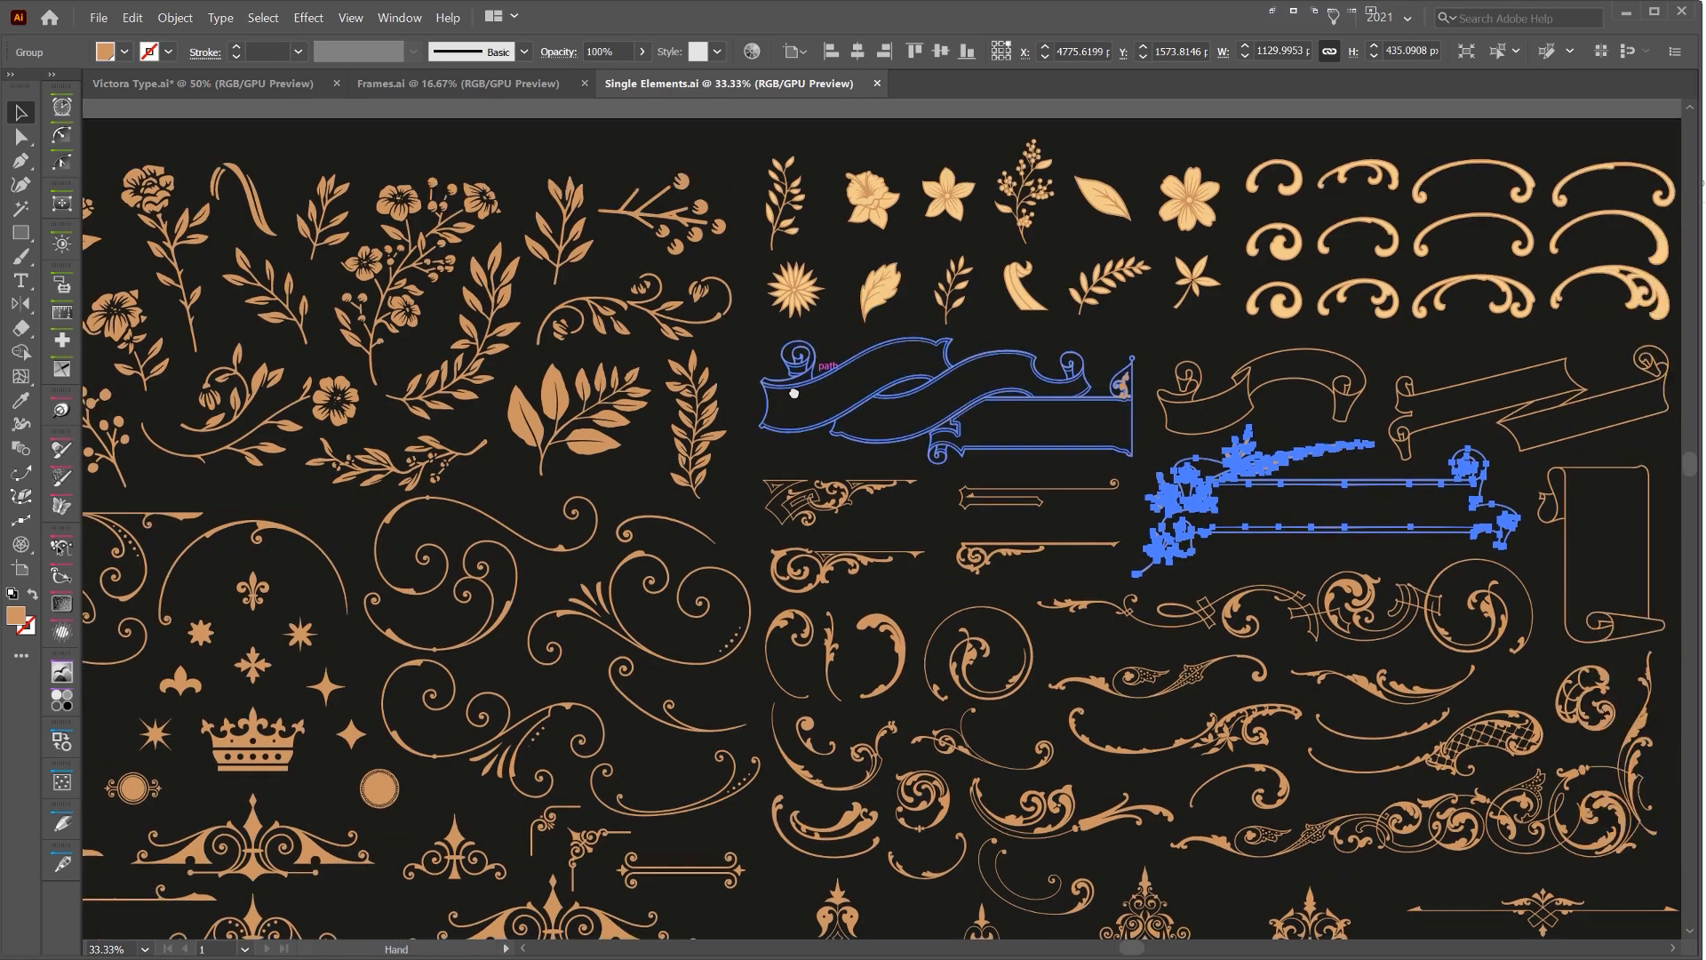
Examine the collection of floral, flourish, banner and divider ornaments in the Single Elements document
{"action": "left_click", "coordinate": [1215, 375]}
{"action": "scroll", "coordinate": [1215, 375], "scroll_direction": "up", "scroll_amount": 2}
{"action": "scroll", "coordinate": [942, 335], "scroll_direction": "down", "scroll_amount": 3}
{"action": "left_click_drag", "start_coordinate": [555, 471], "coordinate": [958, 336]}
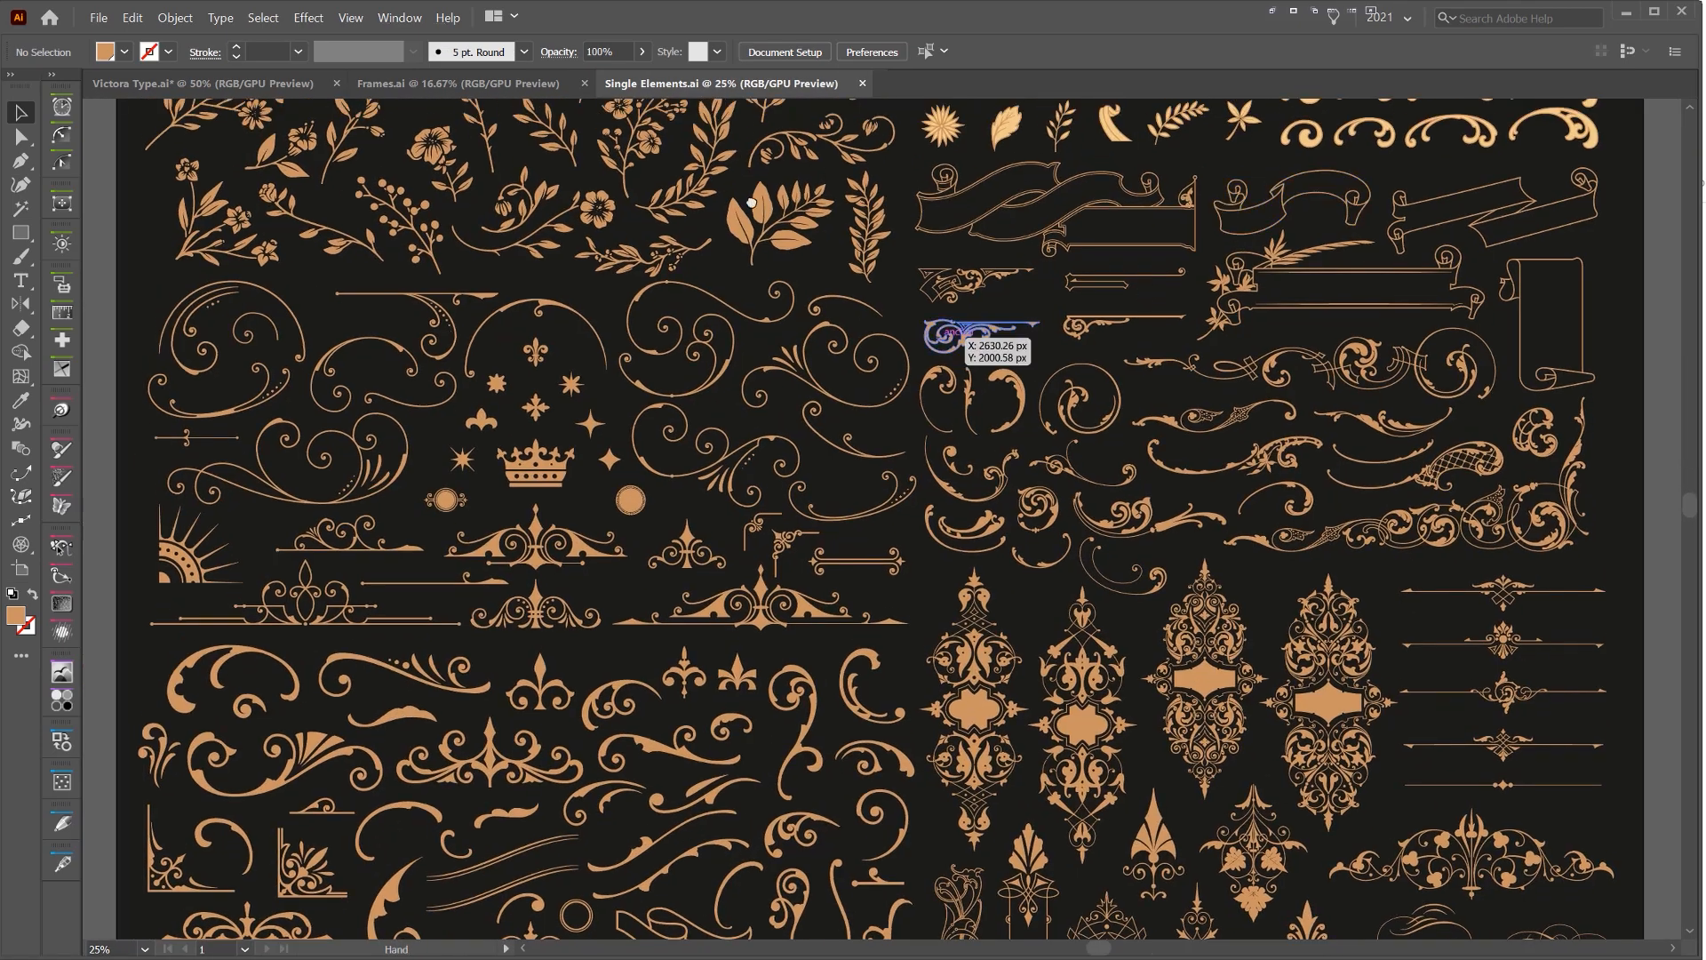
{"action": "left_click_drag", "start_coordinate": [666, 115], "coordinate": [764, 319]}
{"action": "scroll", "coordinate": [759, 320], "scroll_direction": "up", "scroll_amount": 3}
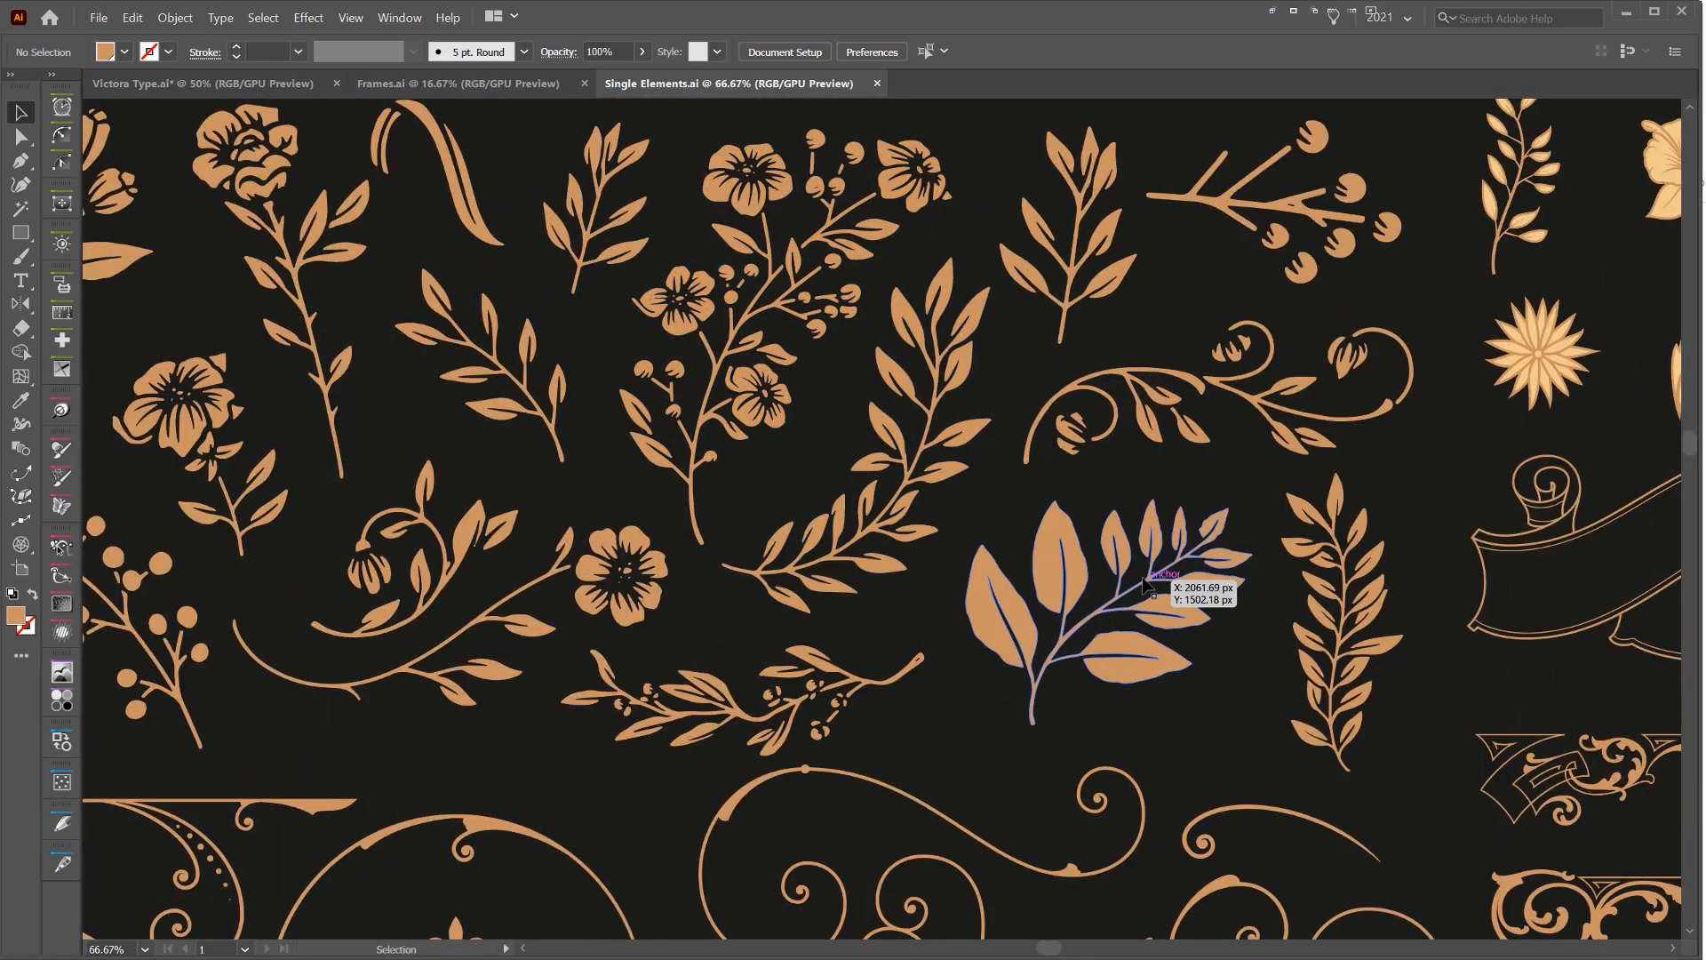
{"action": "scroll", "coordinate": [1157, 575], "scroll_direction": "down", "scroll_amount": 3}
{"action": "left_click_drag", "start_coordinate": [1157, 576], "coordinate": [1005, 241]}
{"action": "left_click_drag", "start_coordinate": [724, 283], "coordinate": [773, 445]}
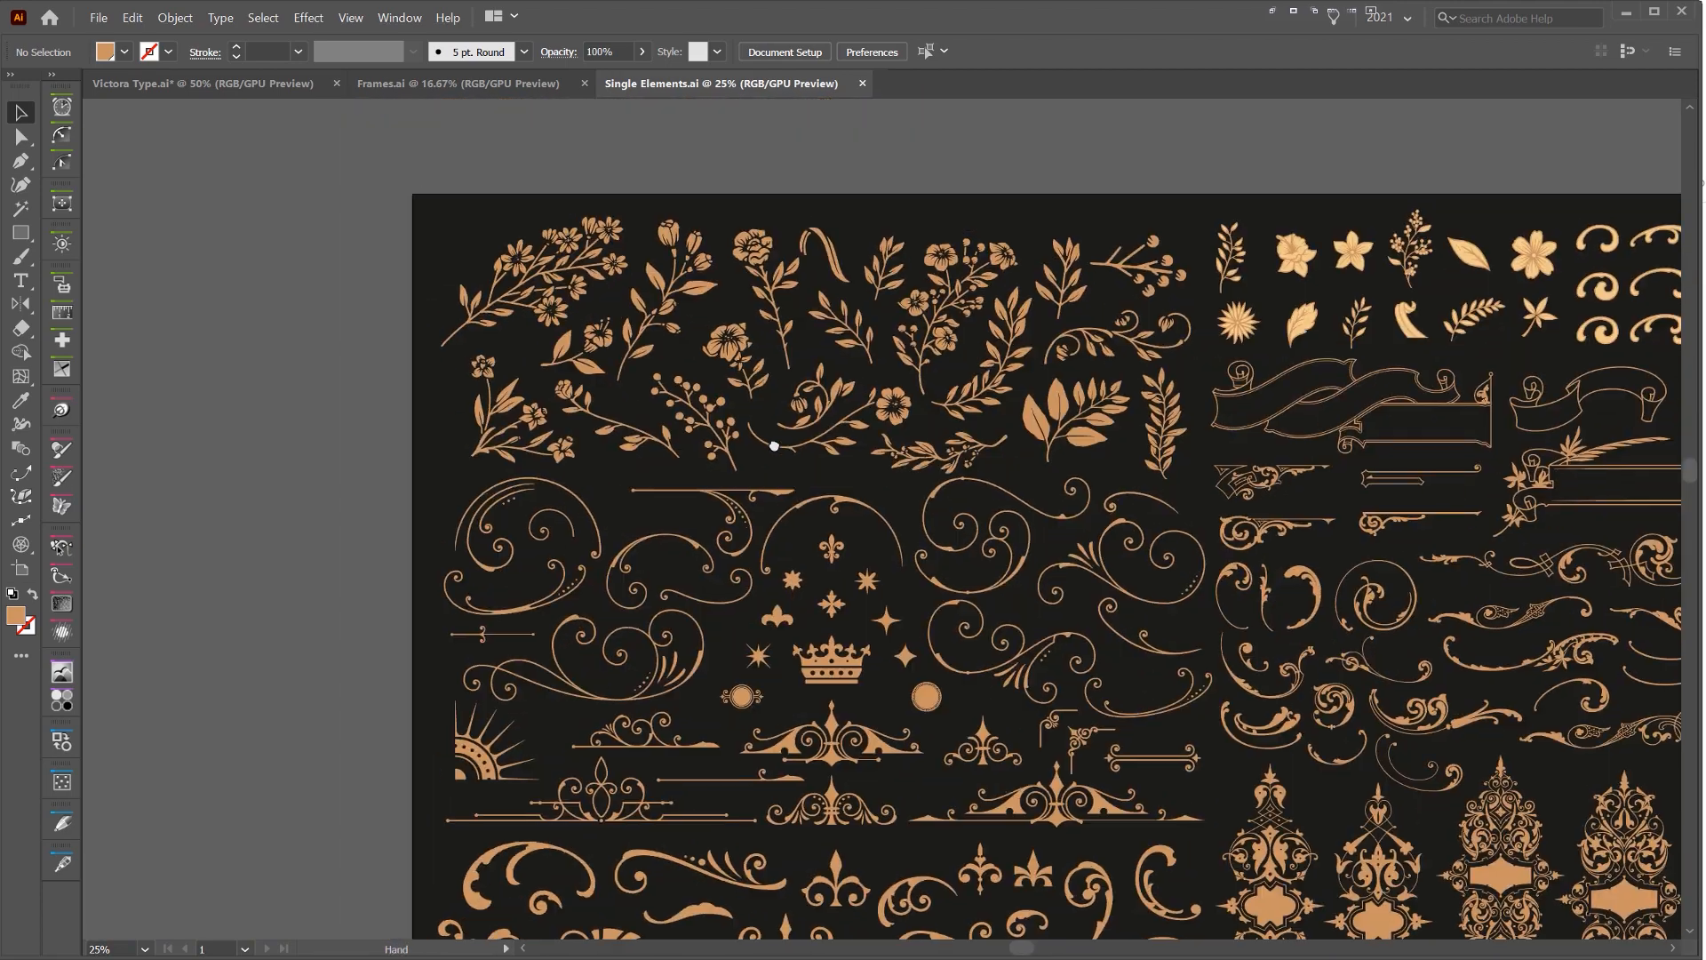
{"action": "left_click_drag", "start_coordinate": [875, 663], "coordinate": [585, 283]}
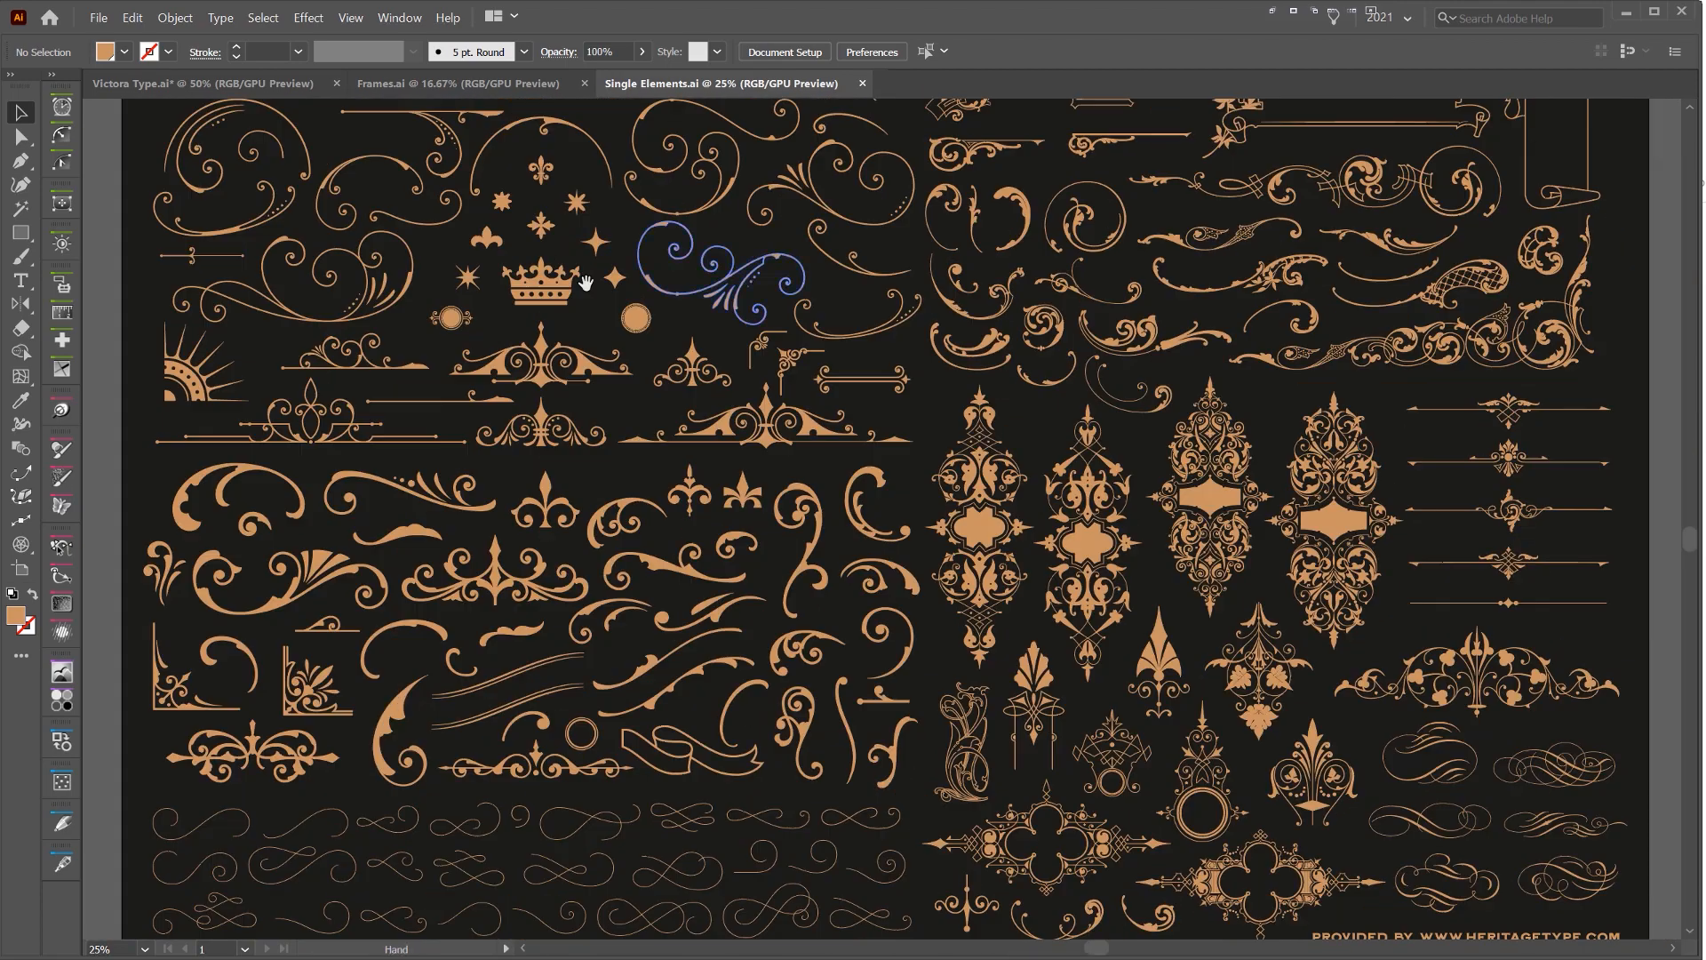
In the Victora Type document, convert the "Sydney" text to outlines and scale it up from its centre to about 826 px wide
{"action": "left_click", "coordinate": [221, 82]}
{"action": "left_click", "coordinate": [718, 458]}
{"action": "scroll", "coordinate": [668, 421], "scroll_direction": "up", "scroll_amount": 1}
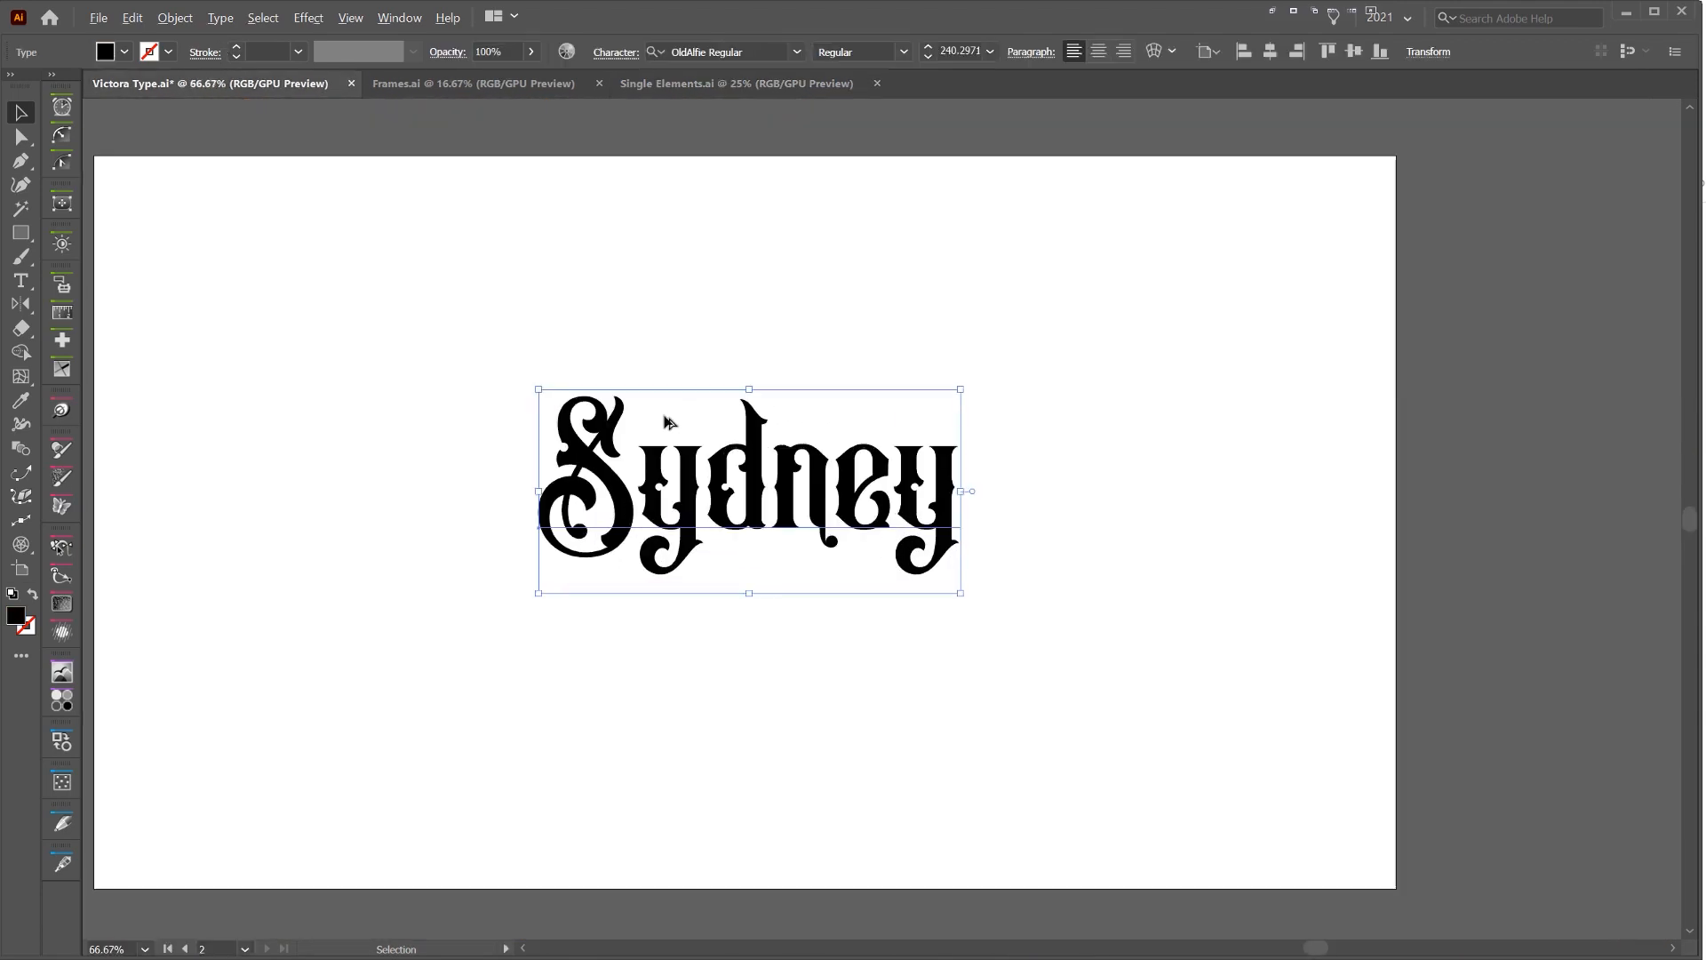
{"action": "left_click", "coordinate": [754, 51]}
{"action": "key", "text": "Return"}
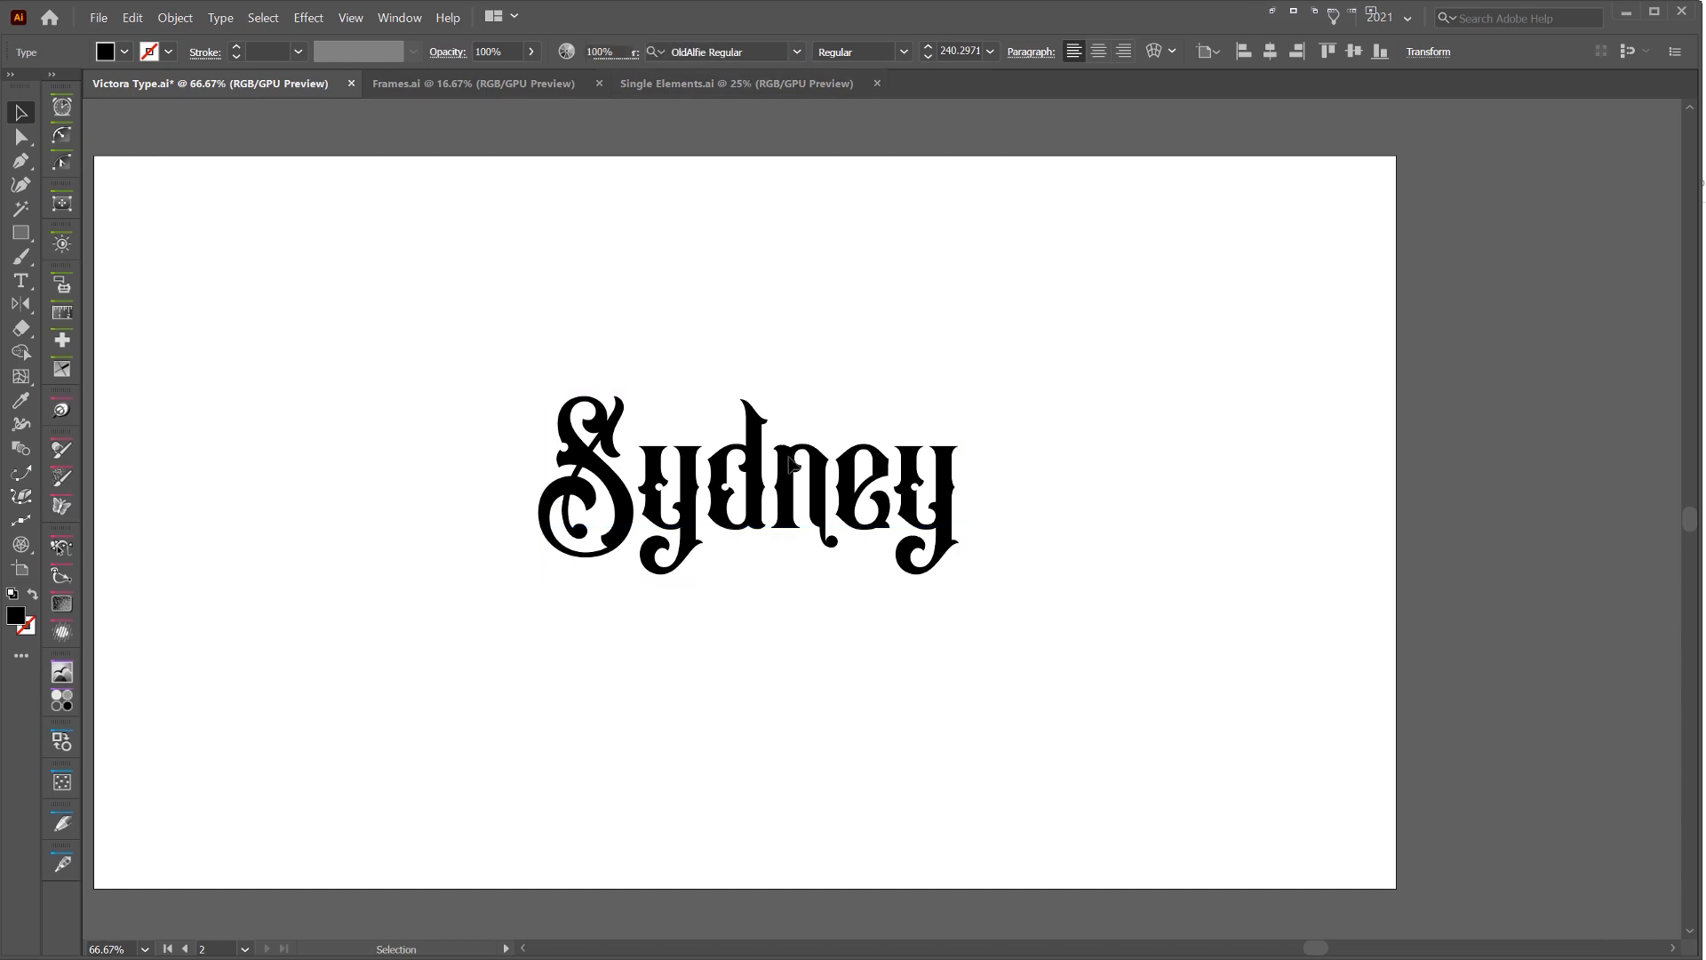
{"action": "scroll", "coordinate": [781, 511], "scroll_direction": "down", "scroll_amount": 1}
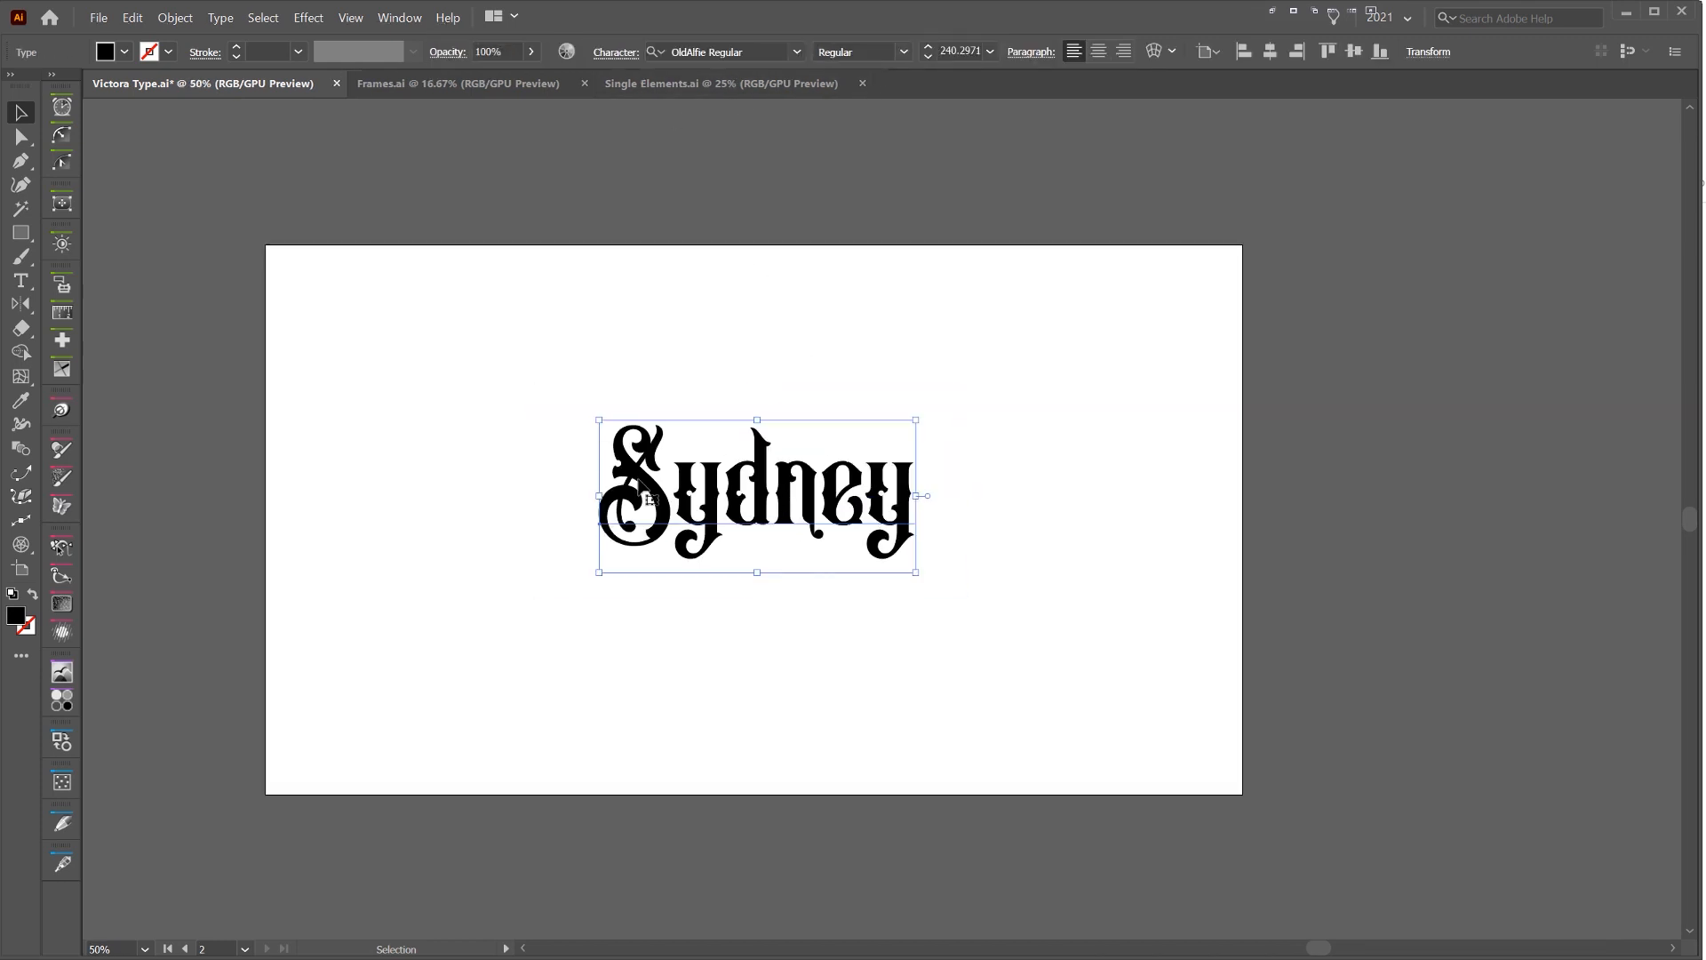
{"action": "scroll", "coordinate": [916, 495], "scroll_direction": "up", "scroll_amount": 1}
{"action": "left_click", "coordinate": [221, 17]}
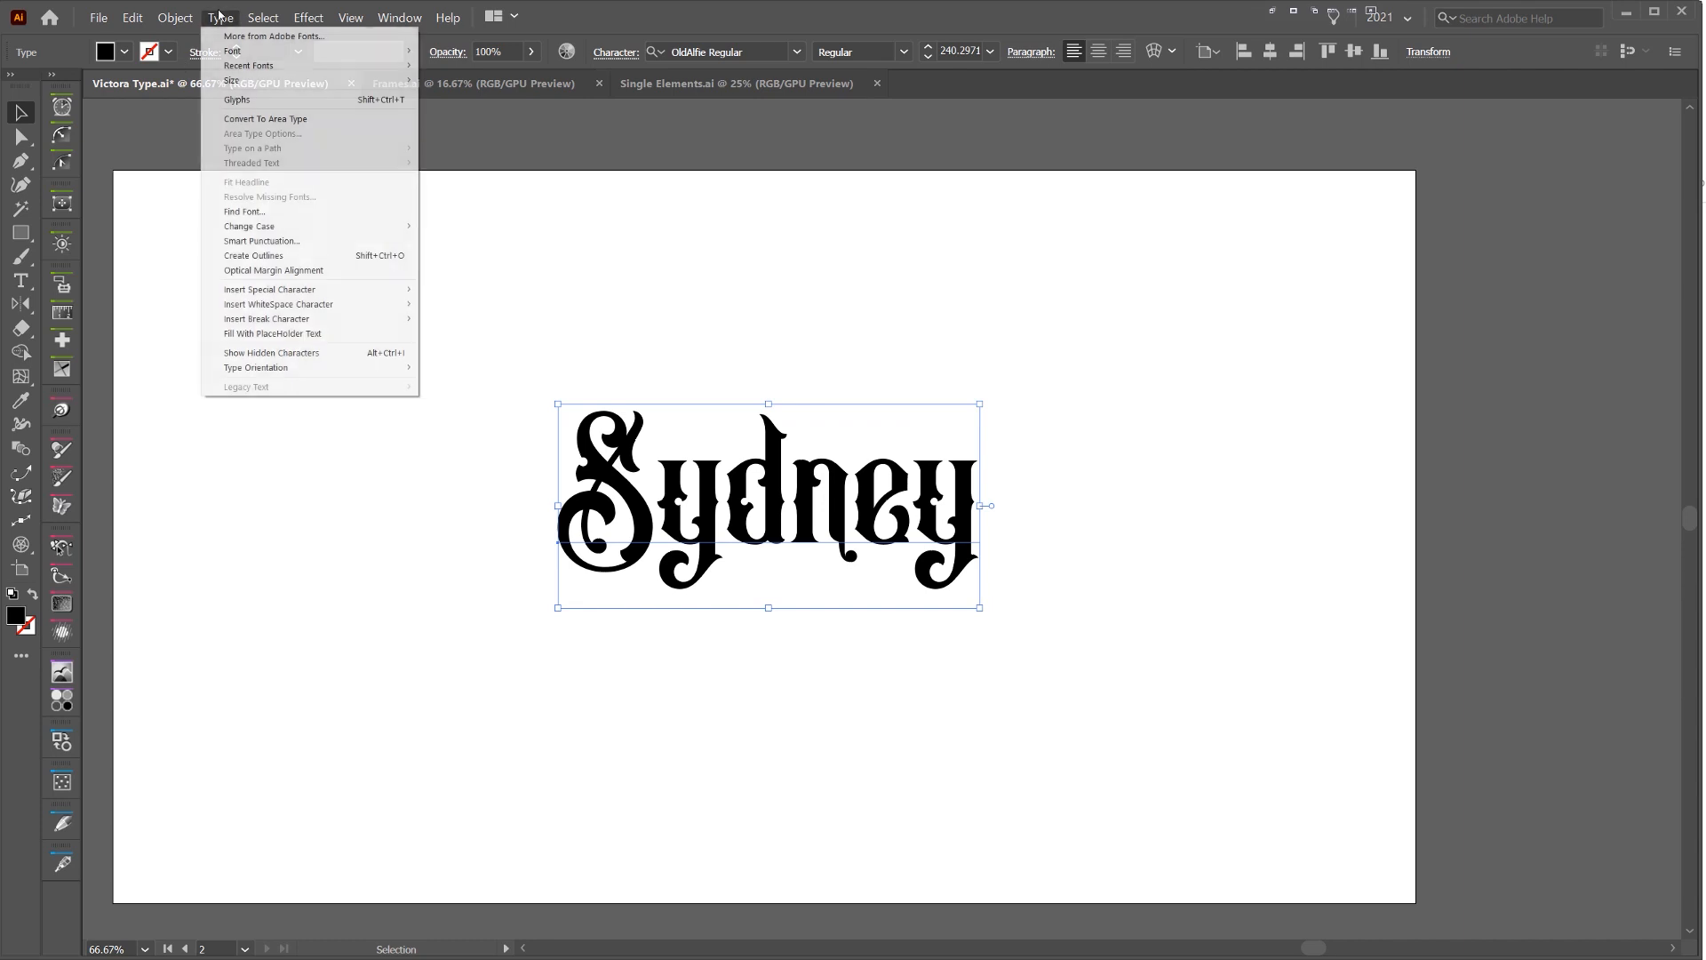
{"action": "left_click", "coordinate": [290, 258]}
{"action": "left_click_drag", "start_coordinate": [1243, 308], "coordinate": [549, 661]}
{"action": "left_click_drag", "start_coordinate": [768, 411], "coordinate": [769, 382]}
Offset the paths of the Sydney letters outward by 15 px with miter joins and a miter limit of 4
{"action": "left_click", "coordinate": [173, 17]}
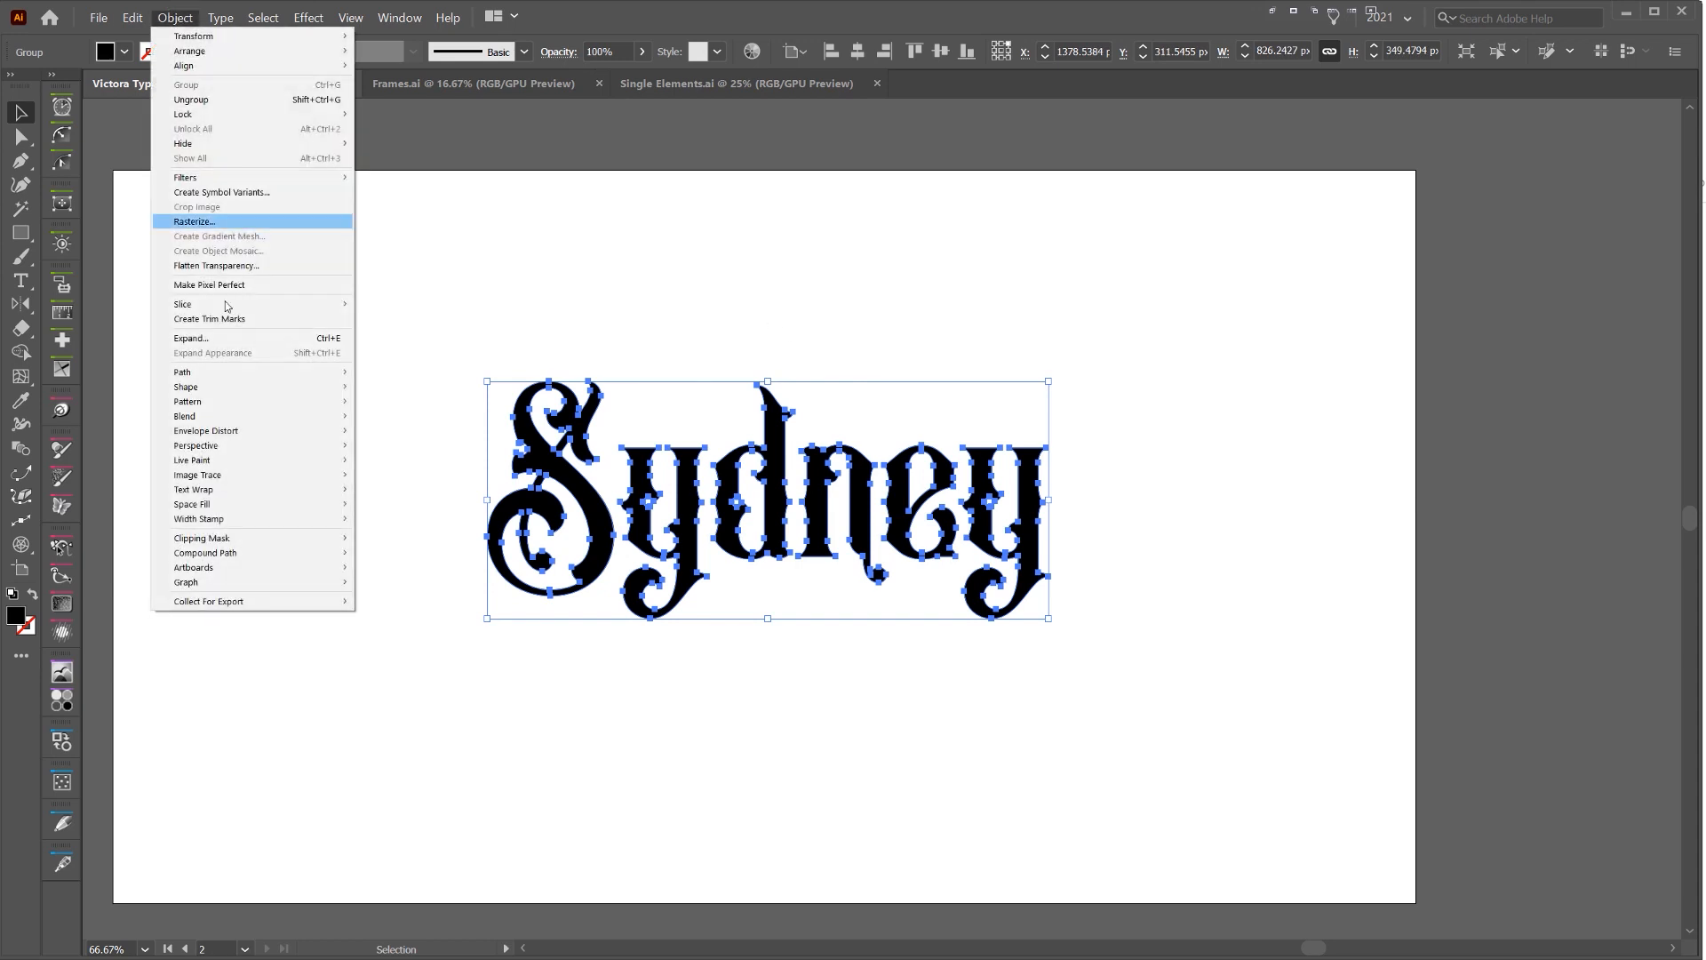
{"action": "mouse_move", "coordinate": [210, 373]}
{"action": "left_click", "coordinate": [400, 480]}
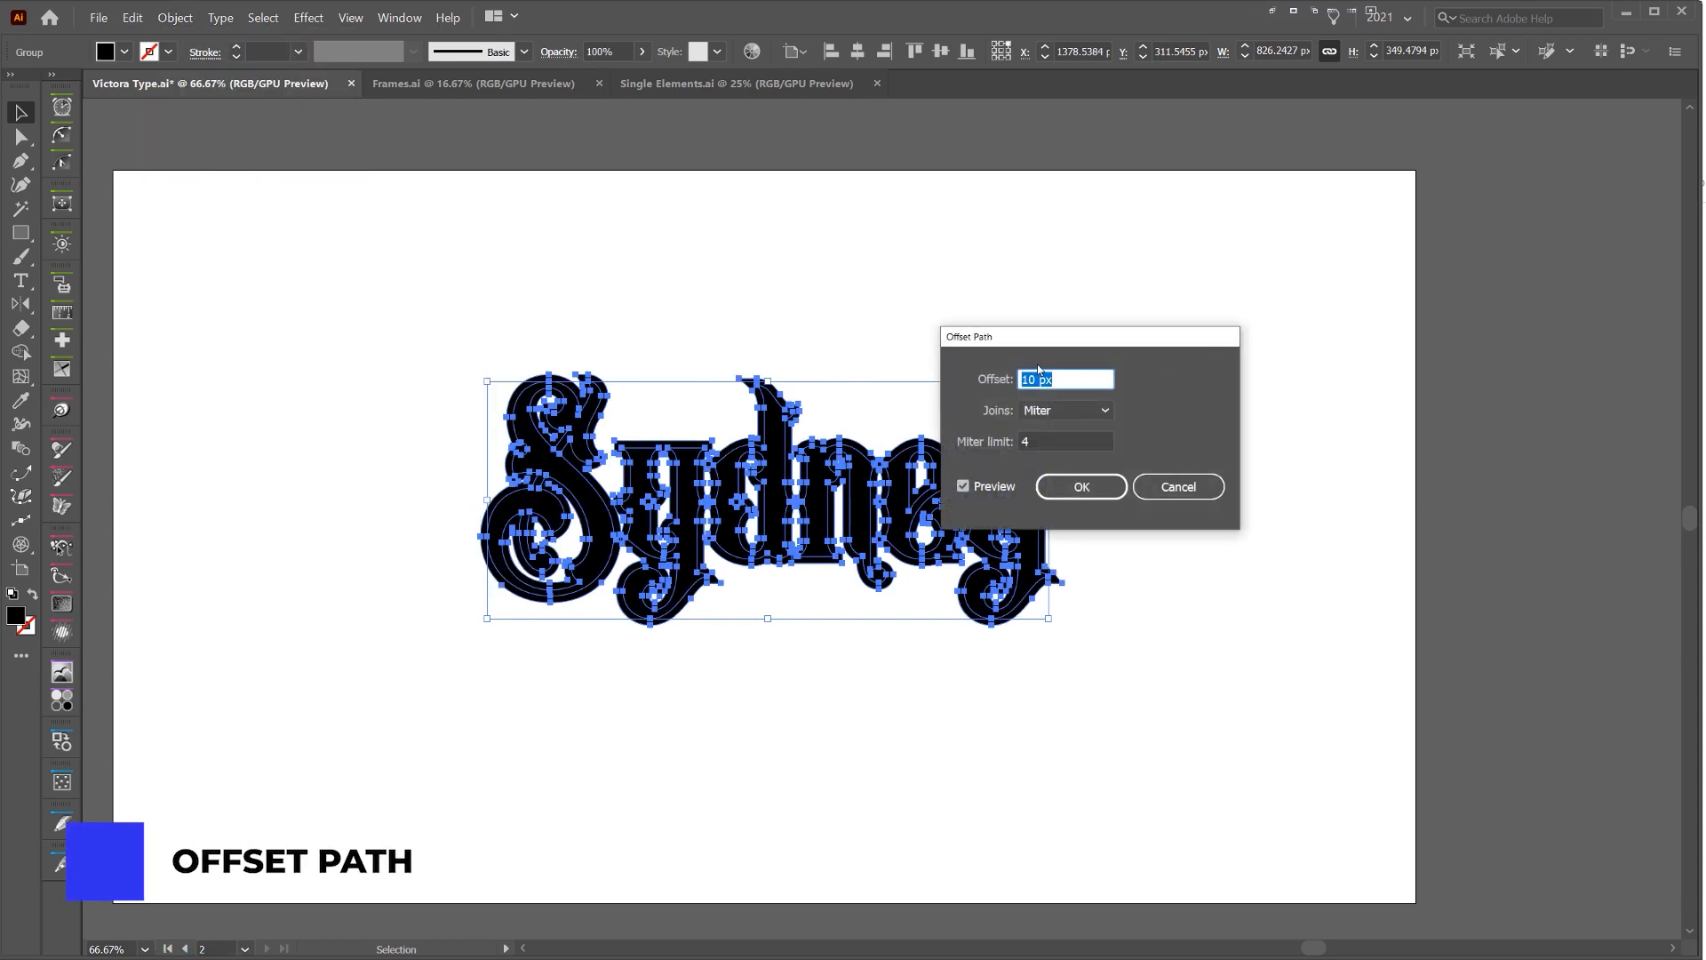
{"action": "key", "text": "Down"}
{"action": "key", "text": "Down"}
{"action": "key", "text": "Down"}
{"action": "key", "text": "Down"}
{"action": "key", "text": "Down"}
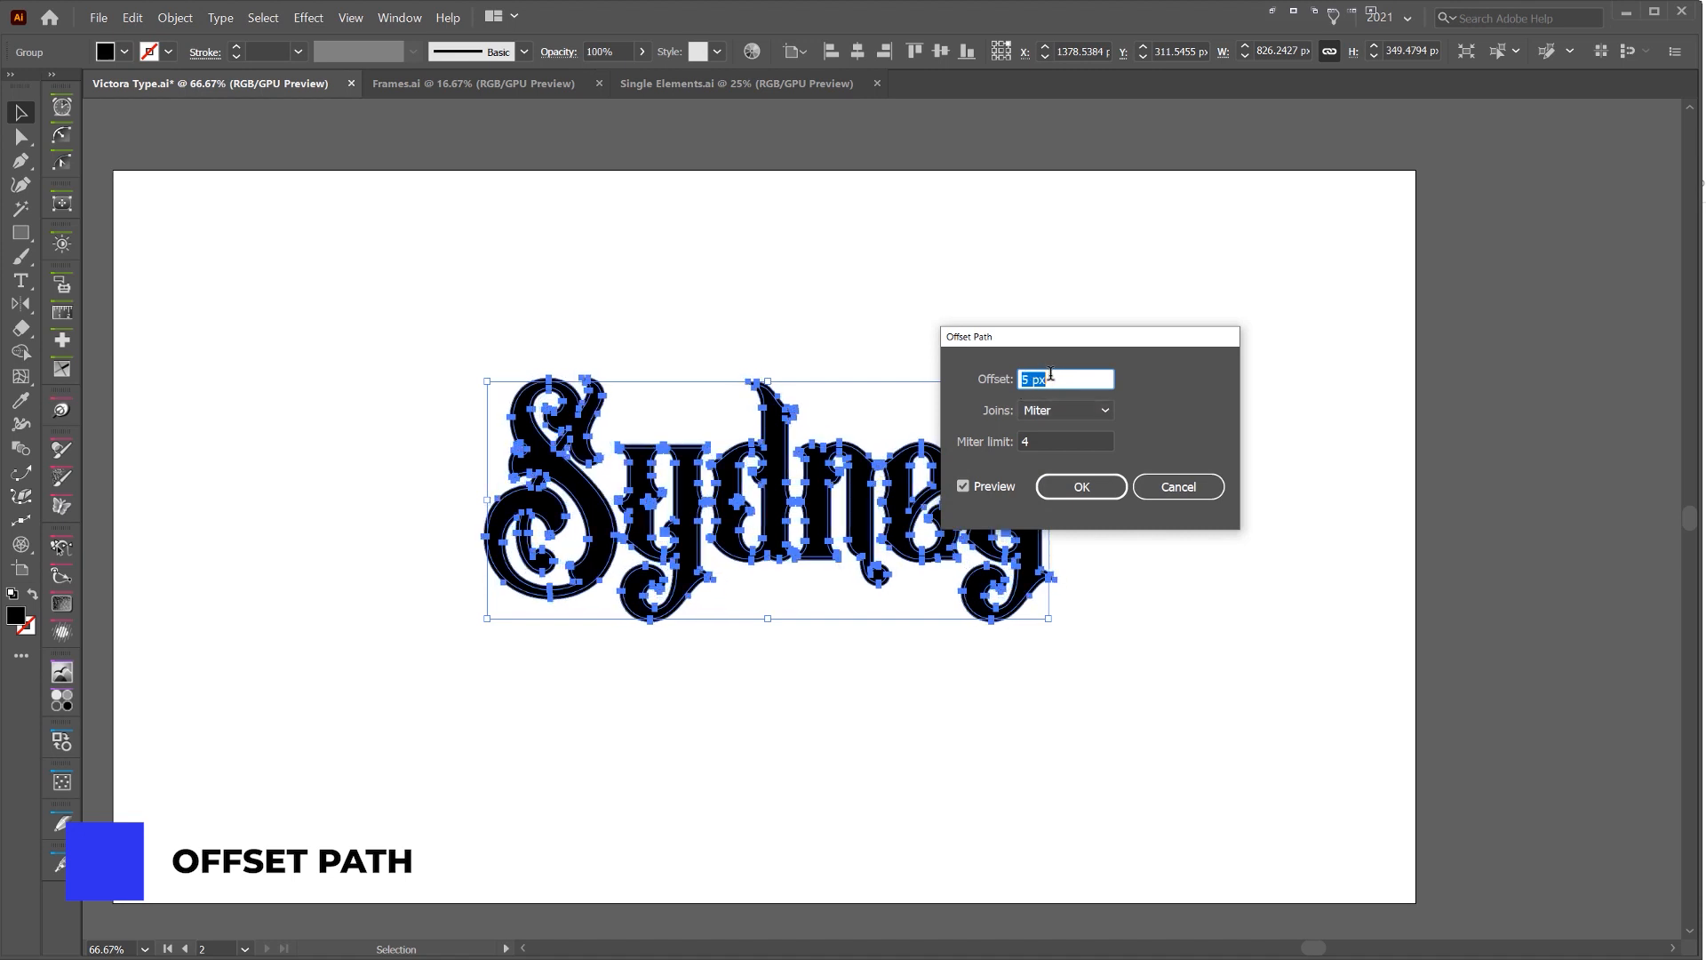
{"action": "key", "text": "Up"}
{"action": "key", "text": "Up"}
{"action": "key", "text": "Up"}
{"action": "key", "text": "Up"}
{"action": "key", "text": "Up"}
{"action": "key", "text": "Up"}
{"action": "key", "text": "Up"}
{"action": "key", "text": "Up"}
{"action": "key", "text": "Up"}
{"action": "key", "text": "Up"}
{"action": "key", "text": "Up"}
{"action": "key", "text": "Up"}
{"action": "key", "text": "Up"}
{"action": "key", "text": "Up"}
{"action": "key", "text": "Up"}
{"action": "key", "text": "Up"}
{"action": "key", "text": "Up"}
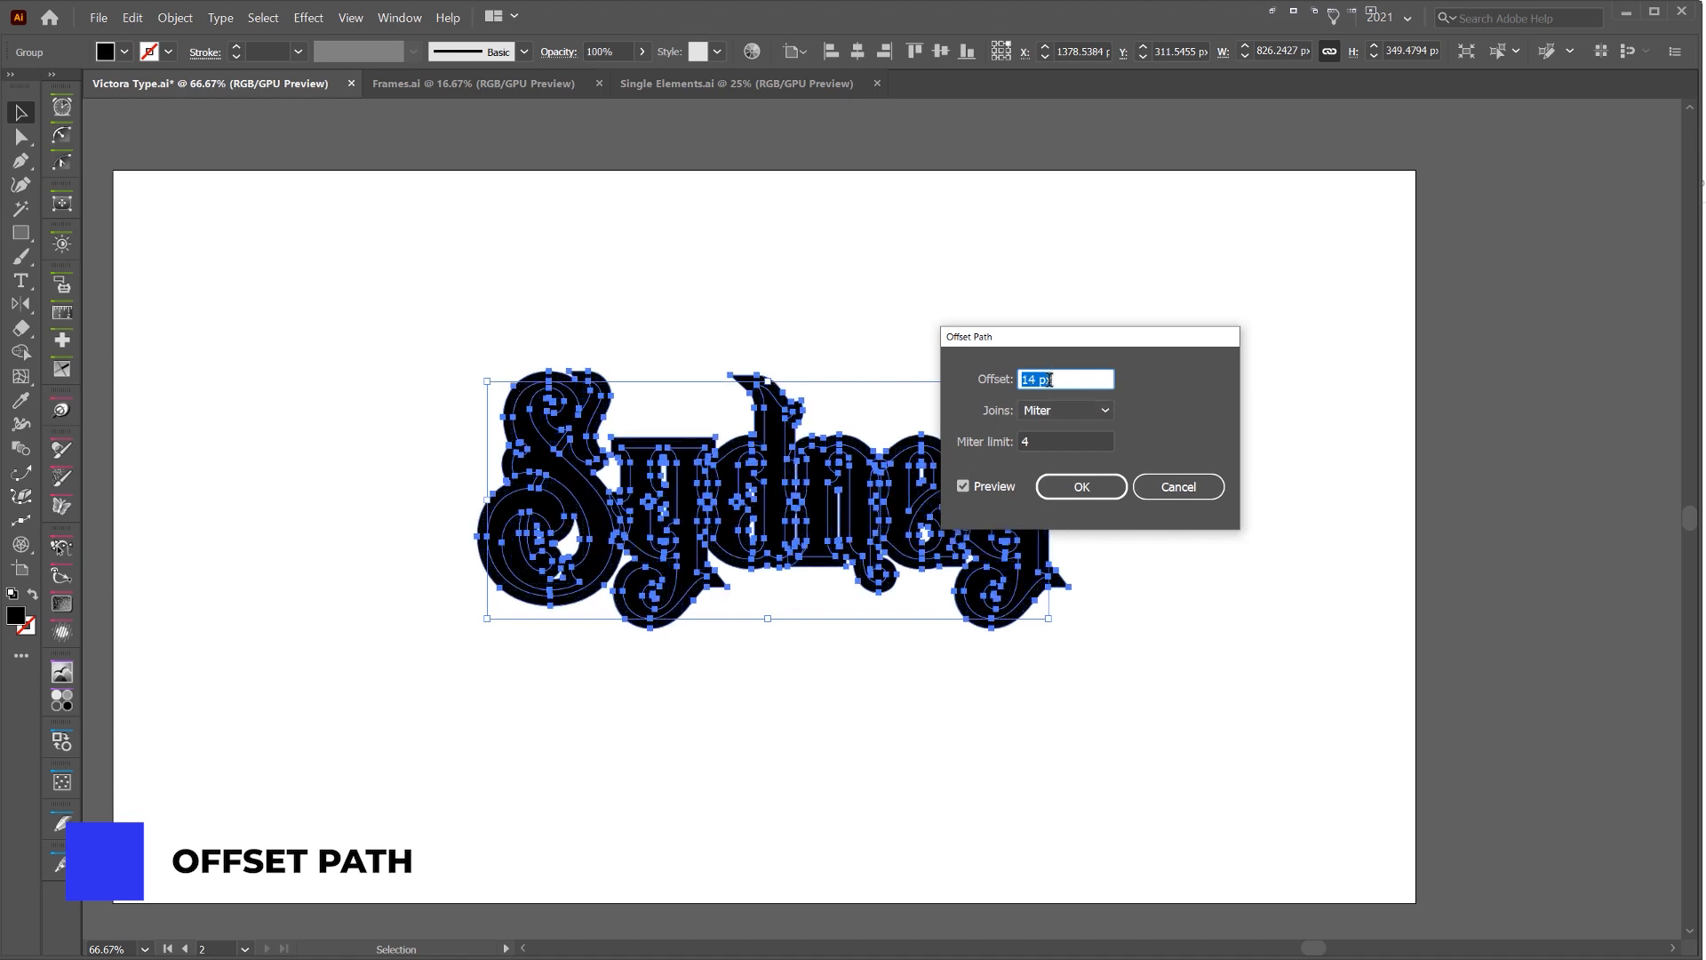
{"action": "key", "text": "Down"}
{"action": "key", "text": "Down"}
{"action": "key", "text": "Down"}
{"action": "key", "text": "Down"}
{"action": "key", "text": "Down"}
{"action": "key", "text": "Down"}
{"action": "key", "text": "Down"}
{"action": "key", "text": "Down"}
{"action": "key", "text": "Up"}
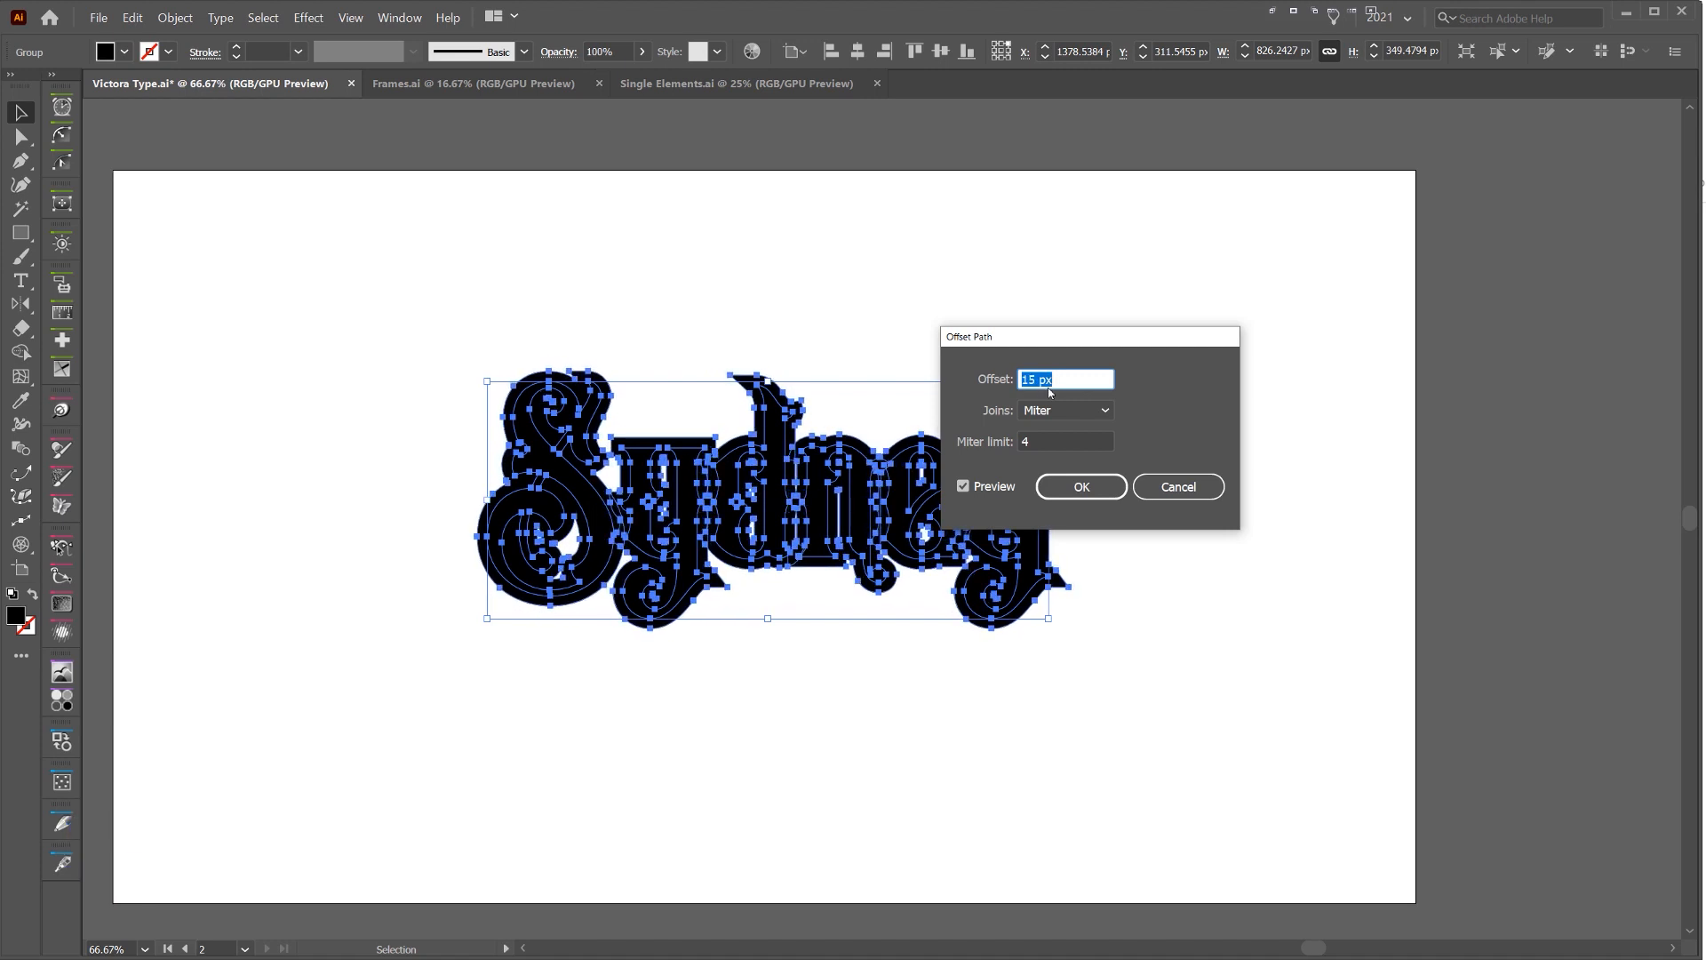
{"action": "left_click", "coordinate": [1082, 487]}
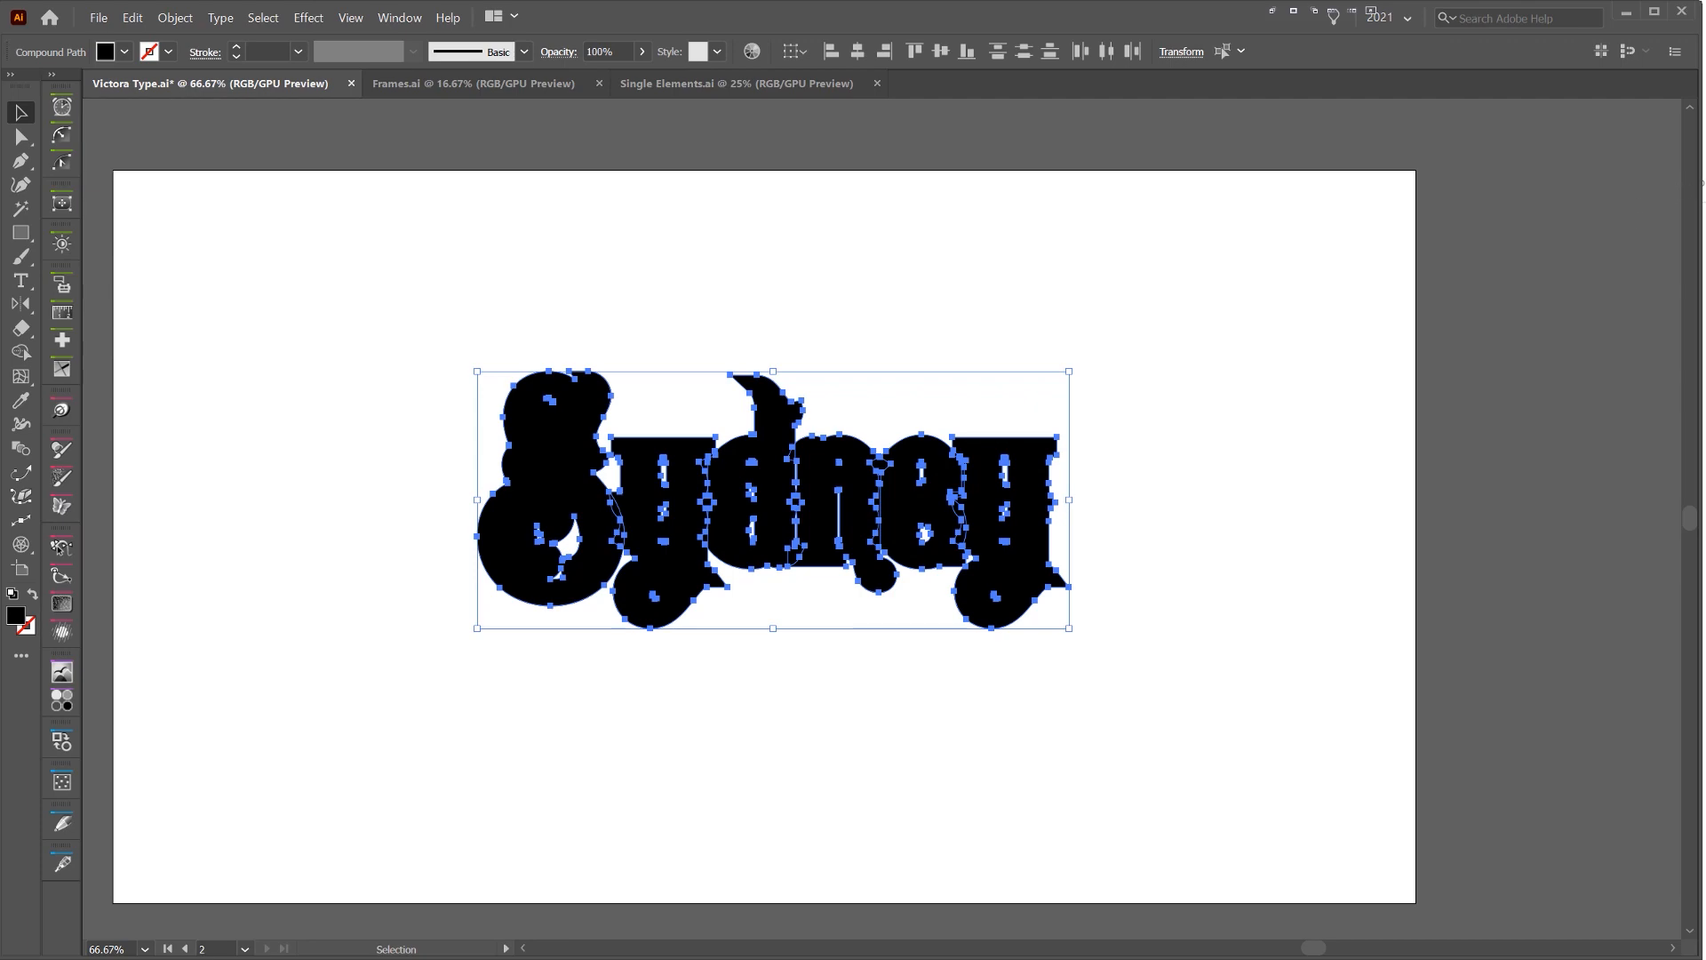
Merge the overlapping offset shapes around the letters into a single shape with Pathfinder Unite
{"action": "left_click_drag", "start_coordinate": [1705, 133], "coordinate": [1436, 115]}
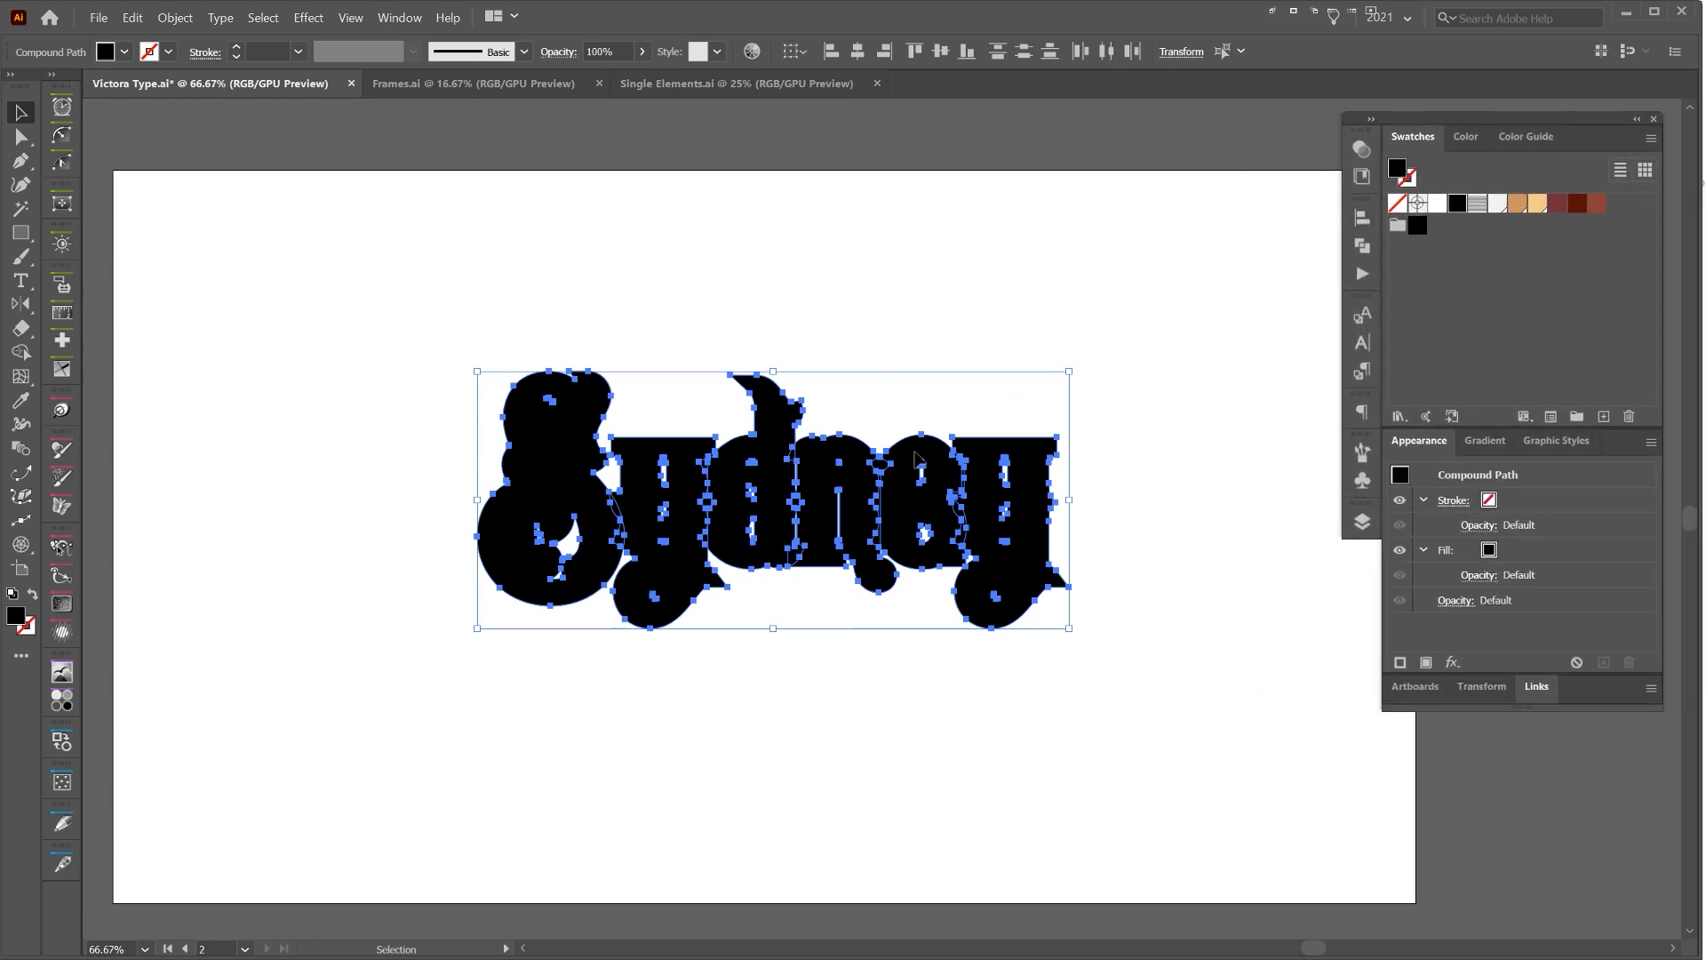
{"action": "scroll", "coordinate": [721, 461], "scroll_direction": "up", "scroll_amount": 5}
{"action": "scroll", "coordinate": [750, 418], "scroll_direction": "down", "scroll_amount": 2}
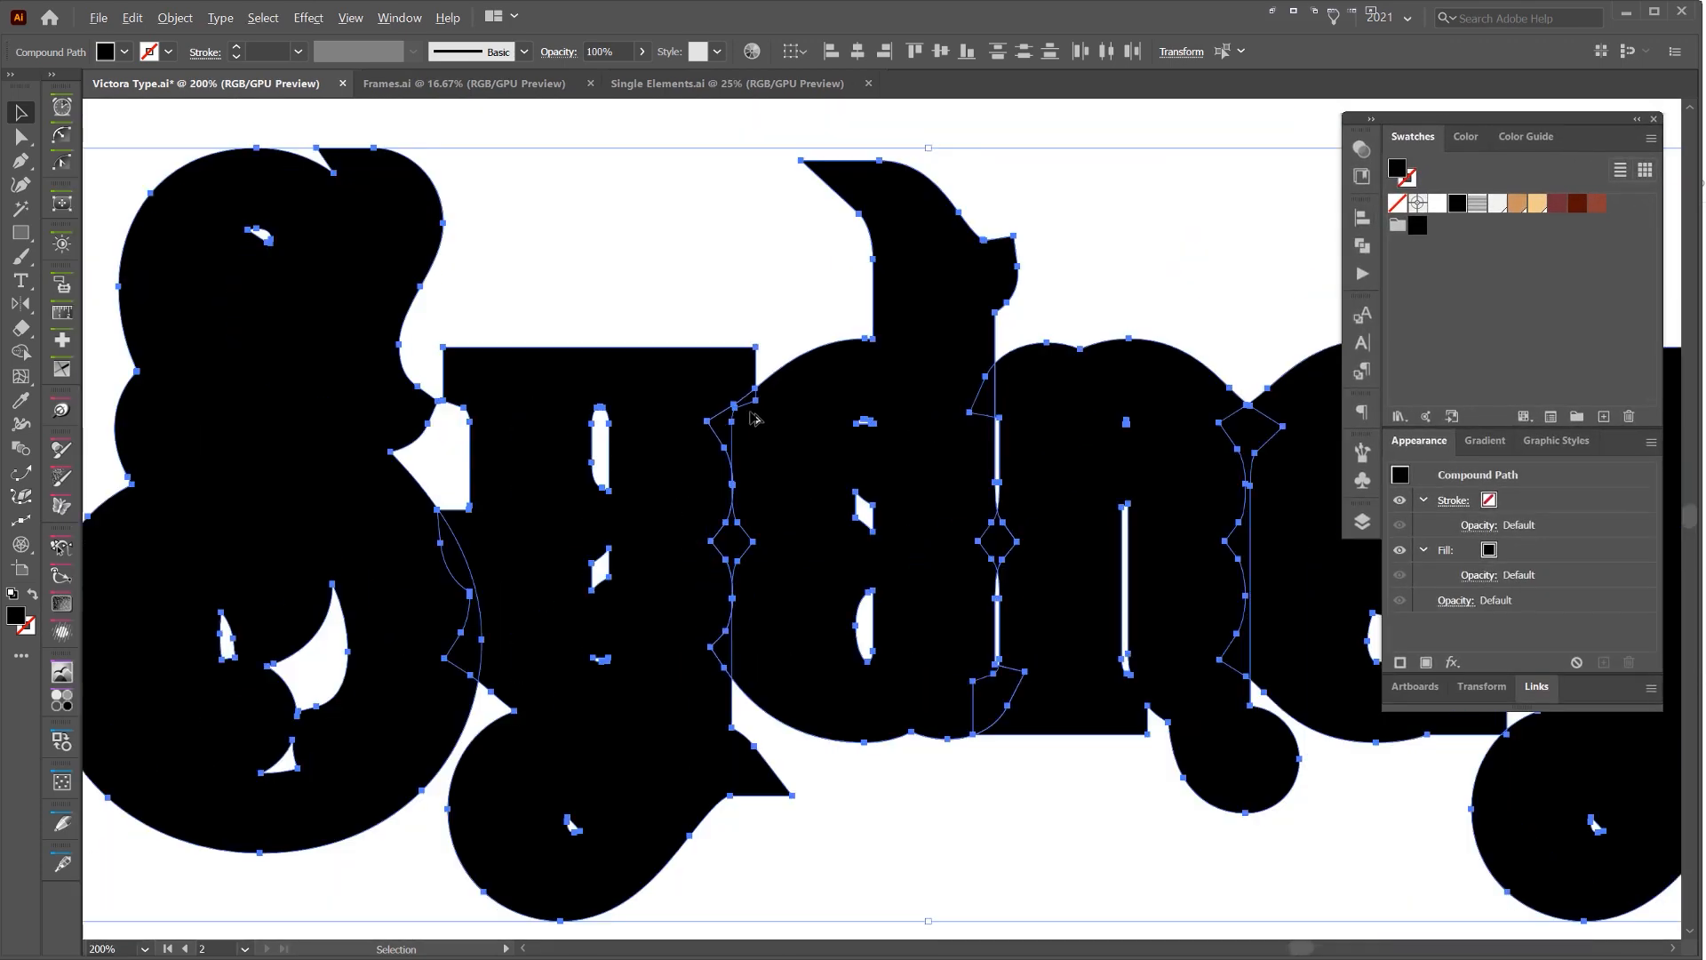
{"action": "left_click", "coordinate": [1362, 246]}
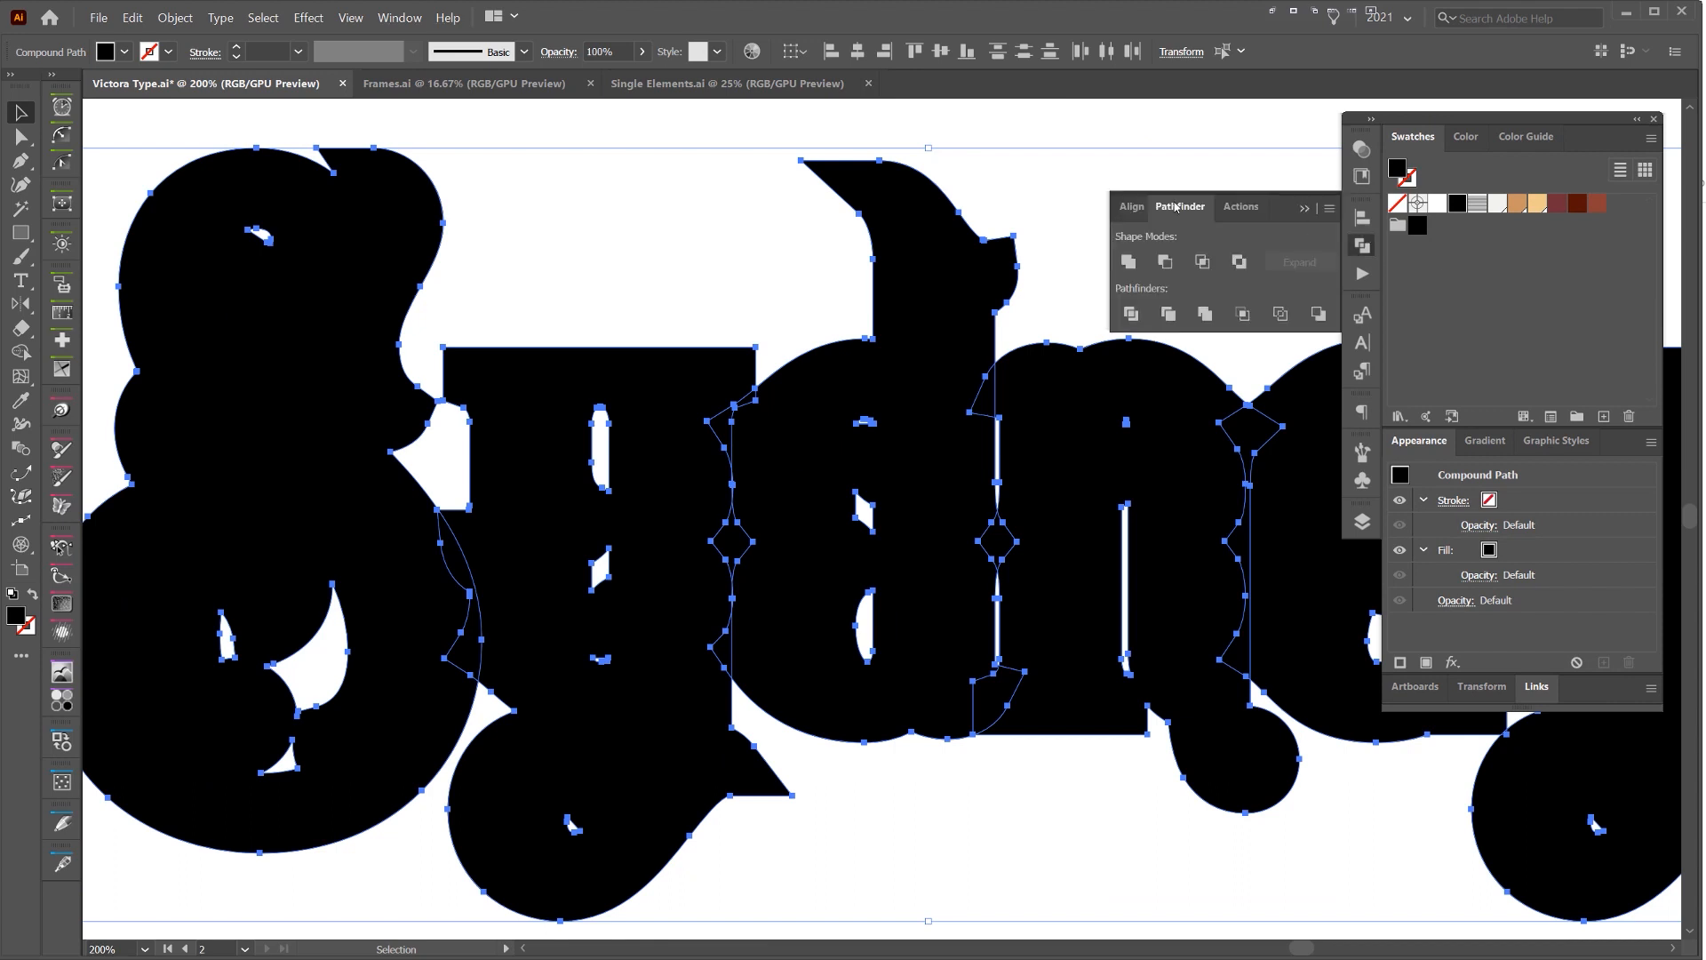
{"action": "left_click", "coordinate": [1127, 264]}
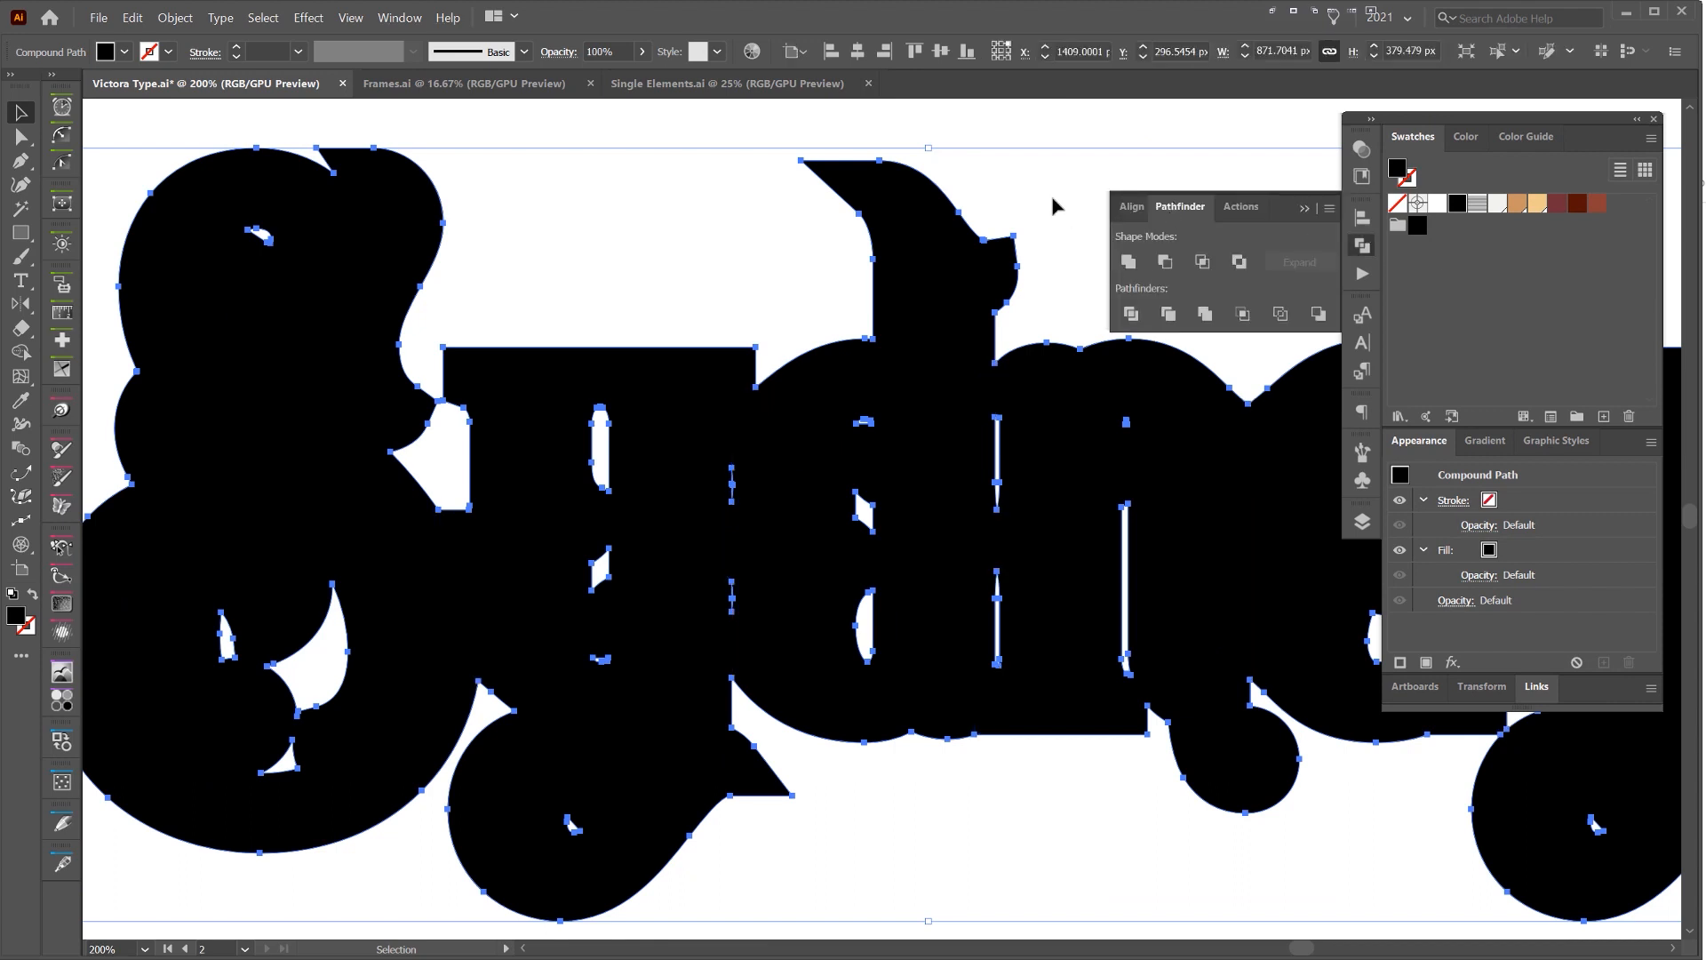
{"action": "scroll", "coordinate": [800, 302], "scroll_direction": "down", "scroll_amount": 3}
{"action": "scroll", "coordinate": [824, 293], "scroll_direction": "up", "scroll_amount": 2}
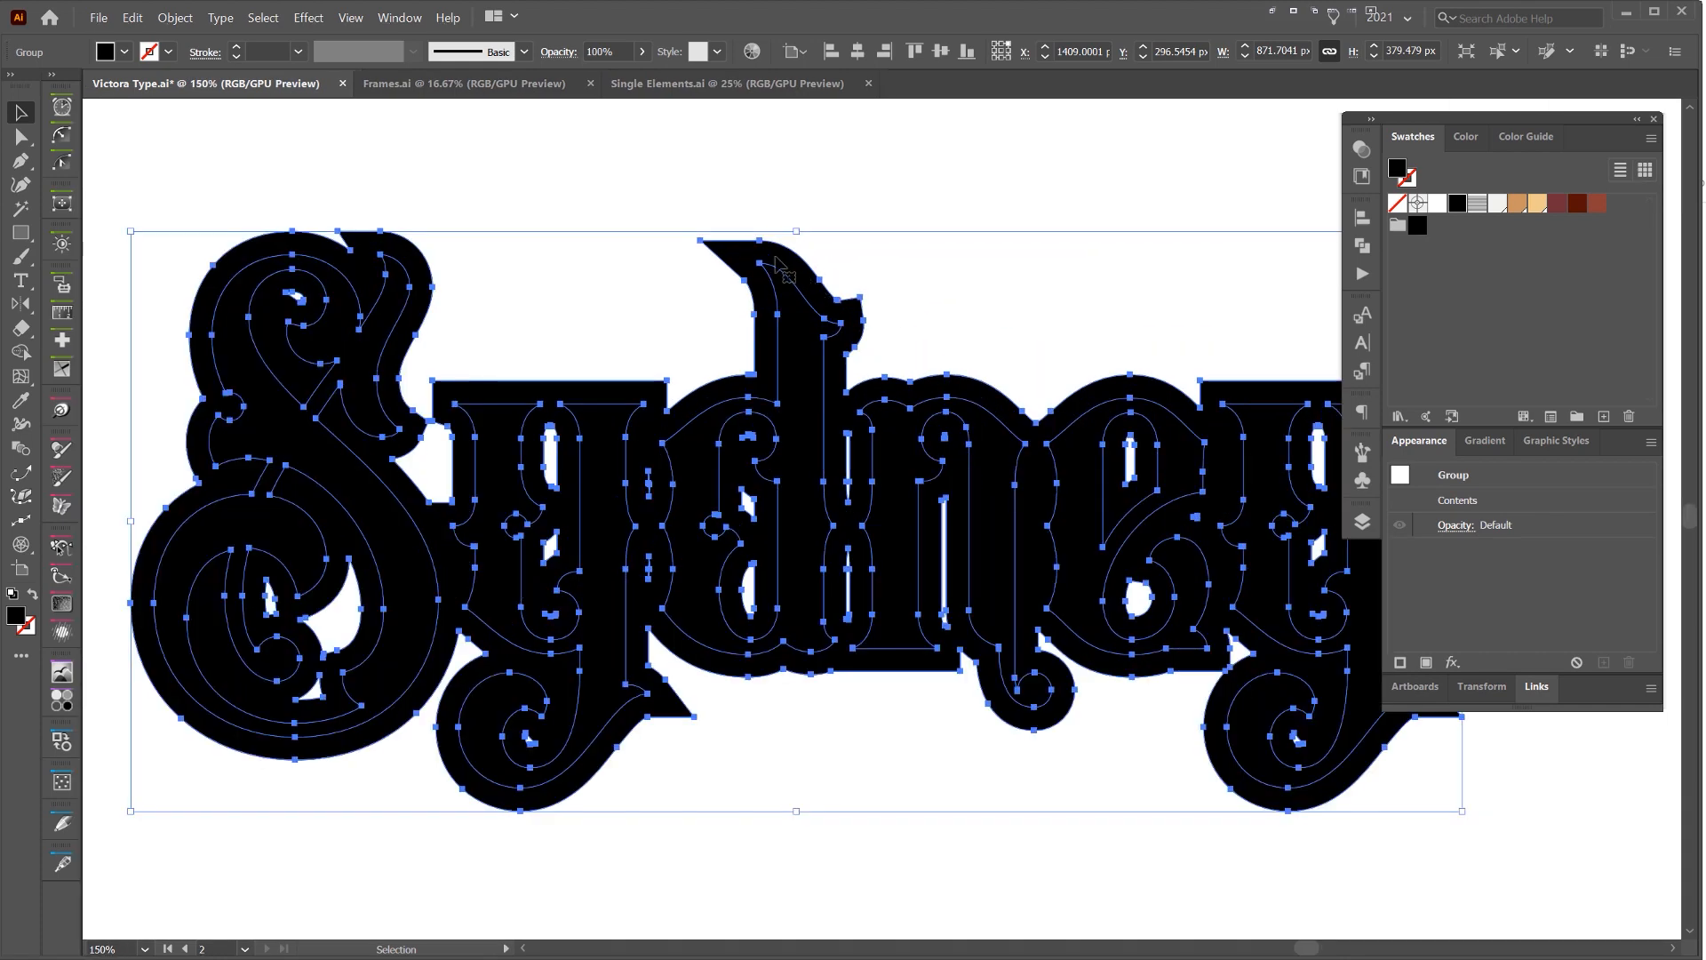
{"action": "left_click", "coordinate": [809, 221]}
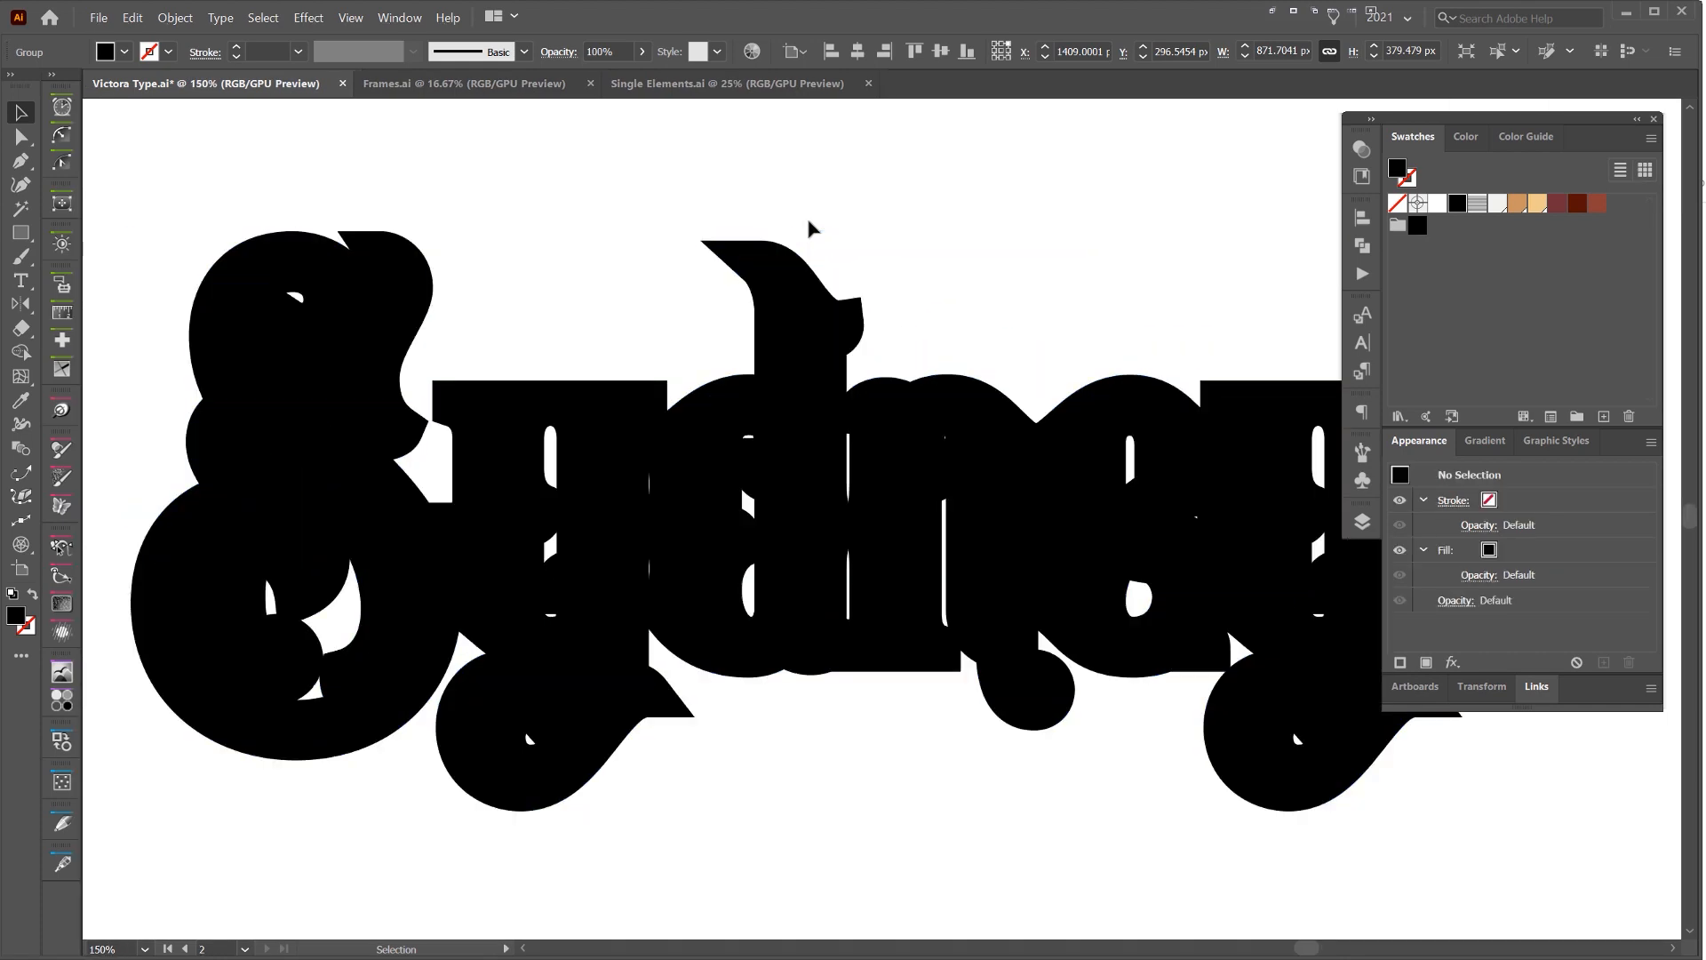
{"action": "left_click", "coordinate": [359, 351]}
{"action": "left_click", "coordinate": [542, 293]}
{"action": "key", "text": "v"}
{"action": "double_click", "coordinate": [757, 269]}
{"action": "left_click", "coordinate": [751, 260]}
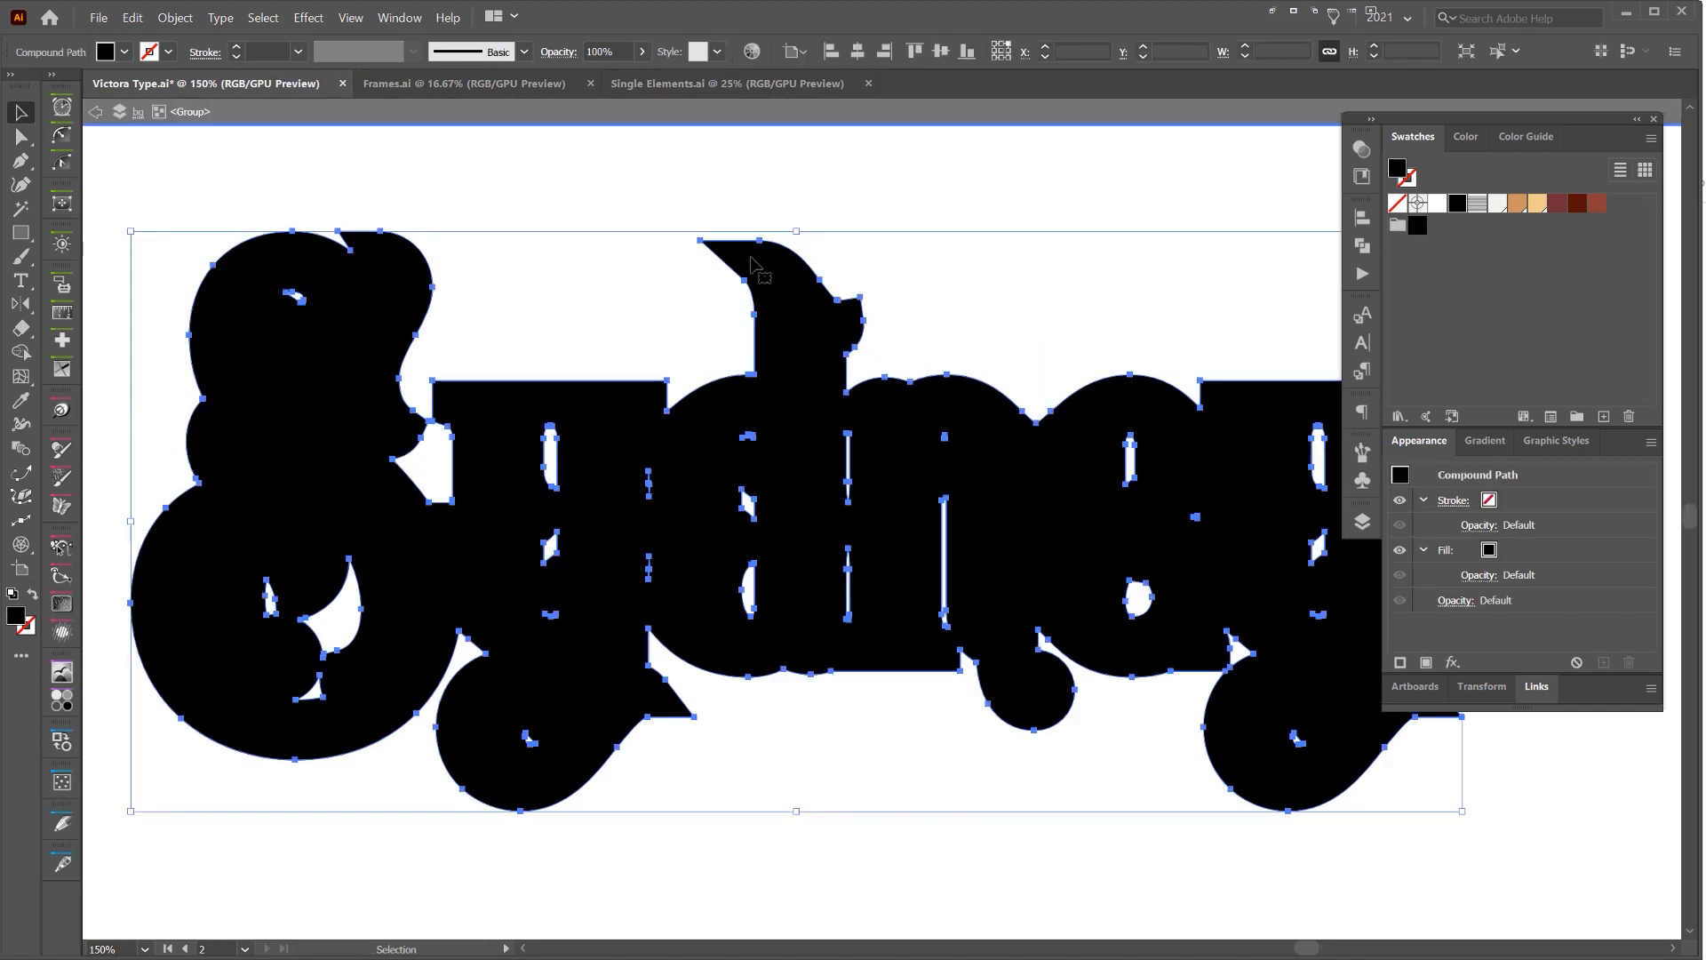
{"action": "double_click", "coordinate": [899, 229]}
{"action": "left_click_drag", "start_coordinate": [800, 333], "coordinate": [771, 278]}
{"action": "scroll", "coordinate": [790, 280], "scroll_direction": "down", "scroll_amount": 1}
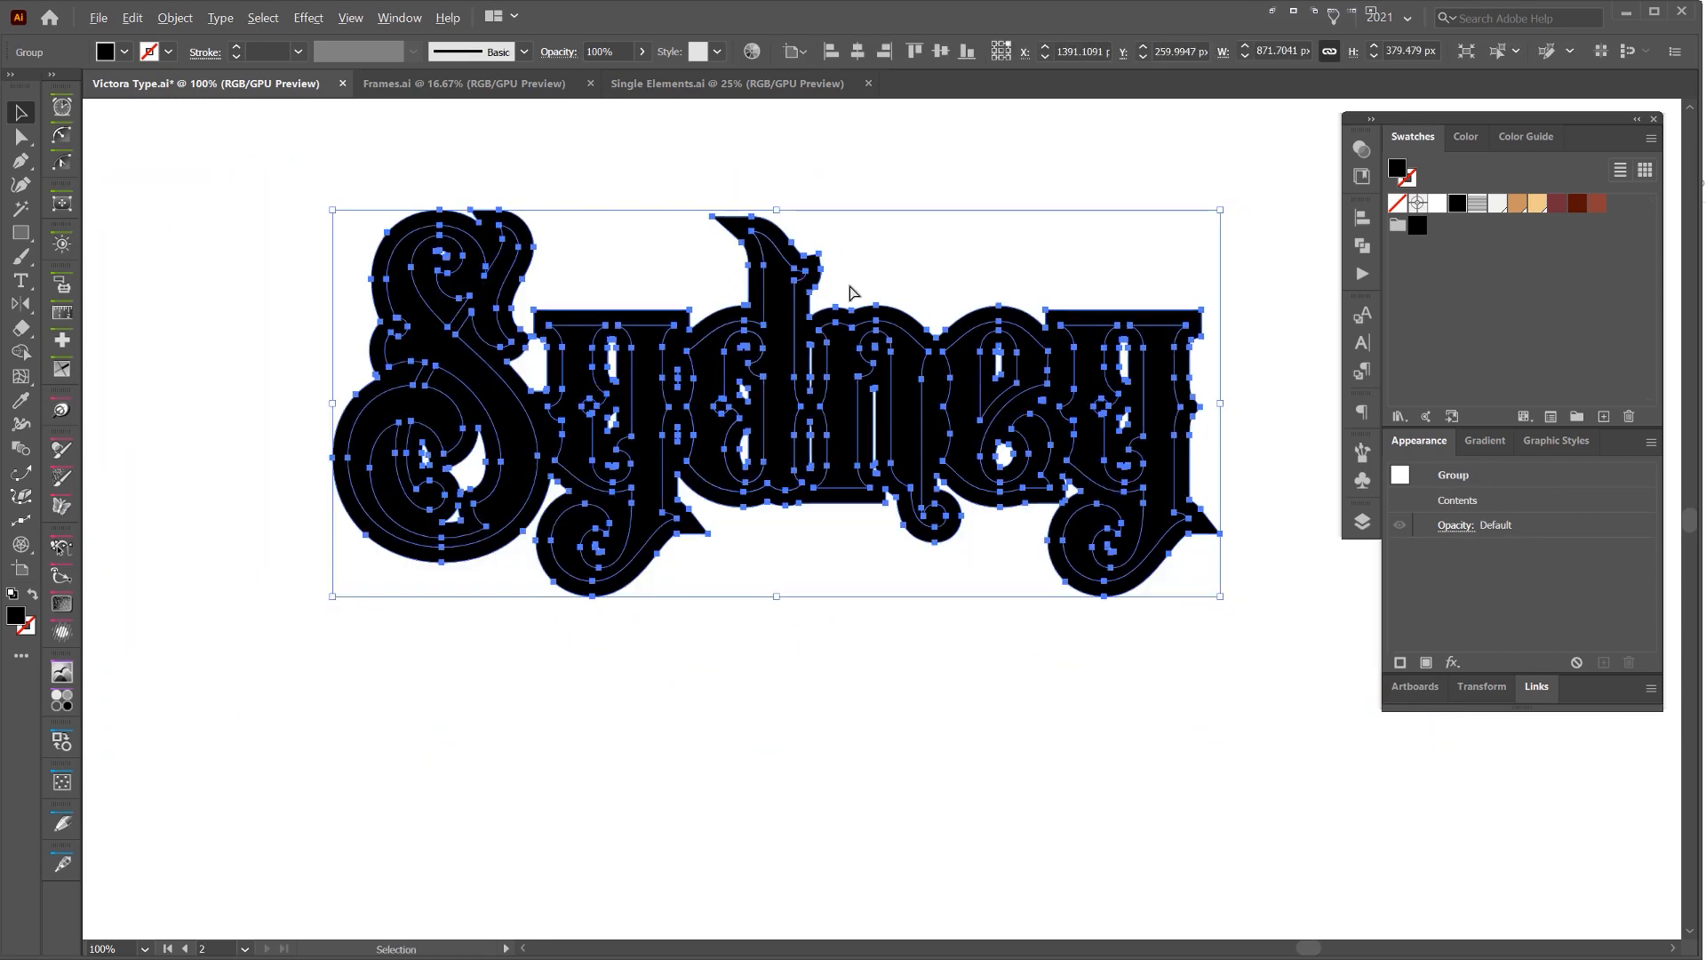
Undo the accidental move of the lettering and, inside its isolated group, fill the merged offset shape with the tan swatch
{"action": "double_click", "coordinate": [820, 331]}
{"action": "left_click_drag", "start_coordinate": [819, 331], "coordinate": [868, 277]}
{"action": "key", "text": "ctrl+z"}
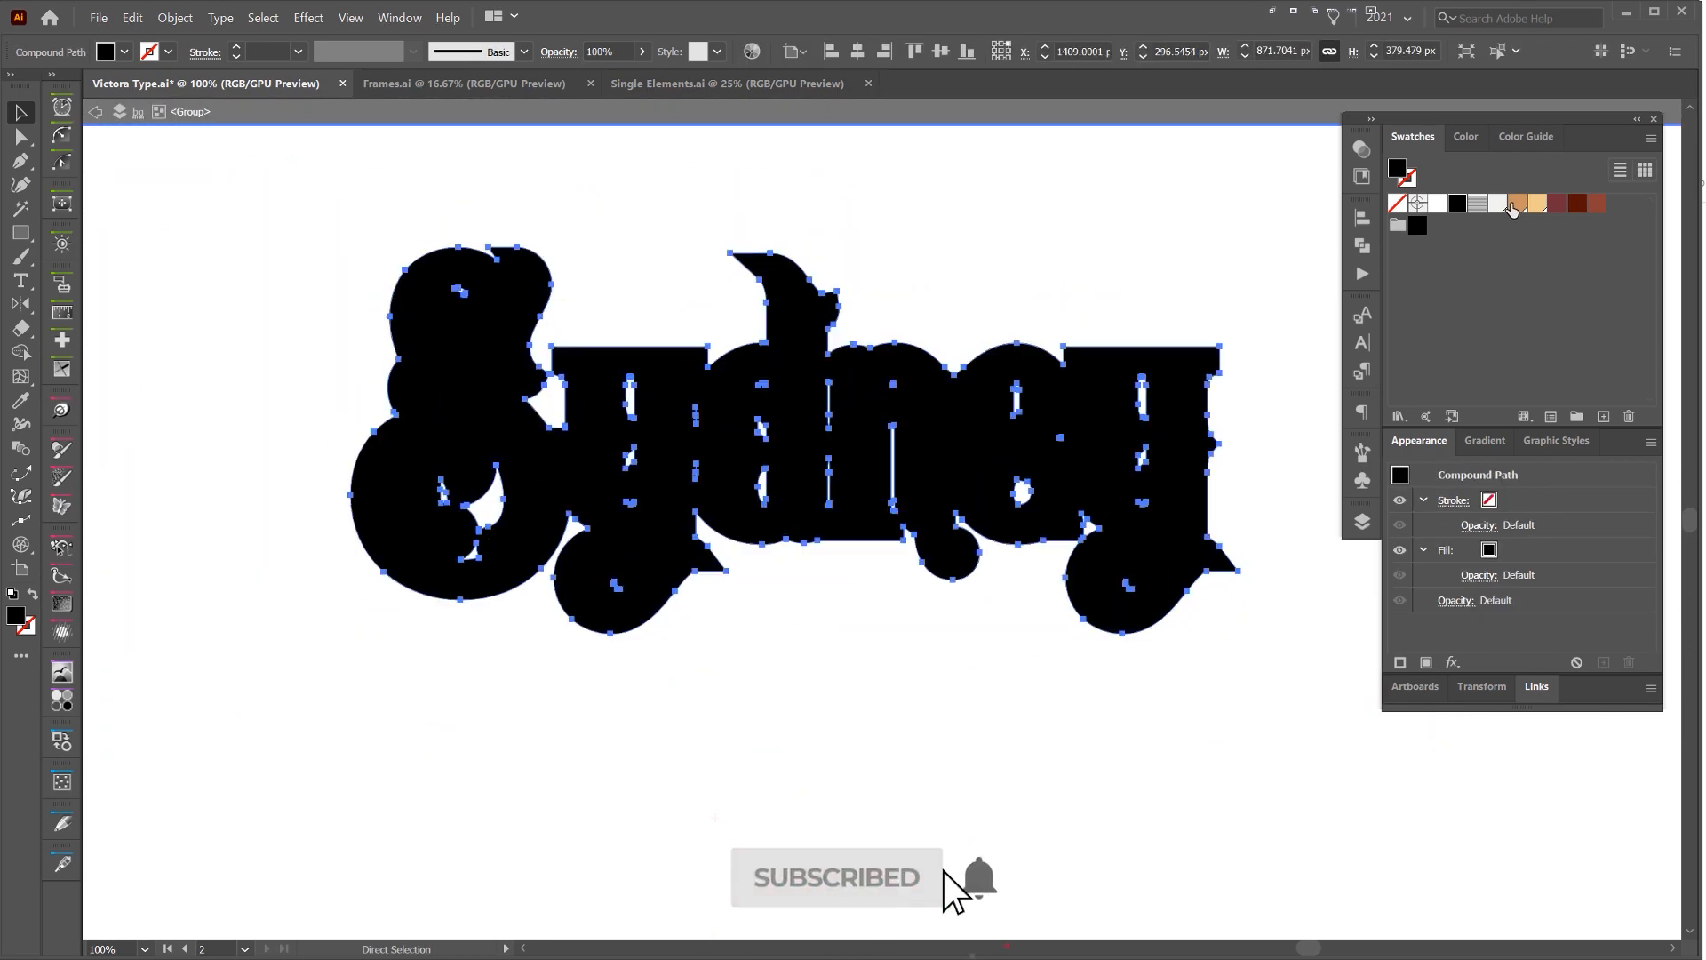
{"action": "left_click", "coordinate": [1513, 205]}
{"action": "key", "text": "ctrl+shift+p"}
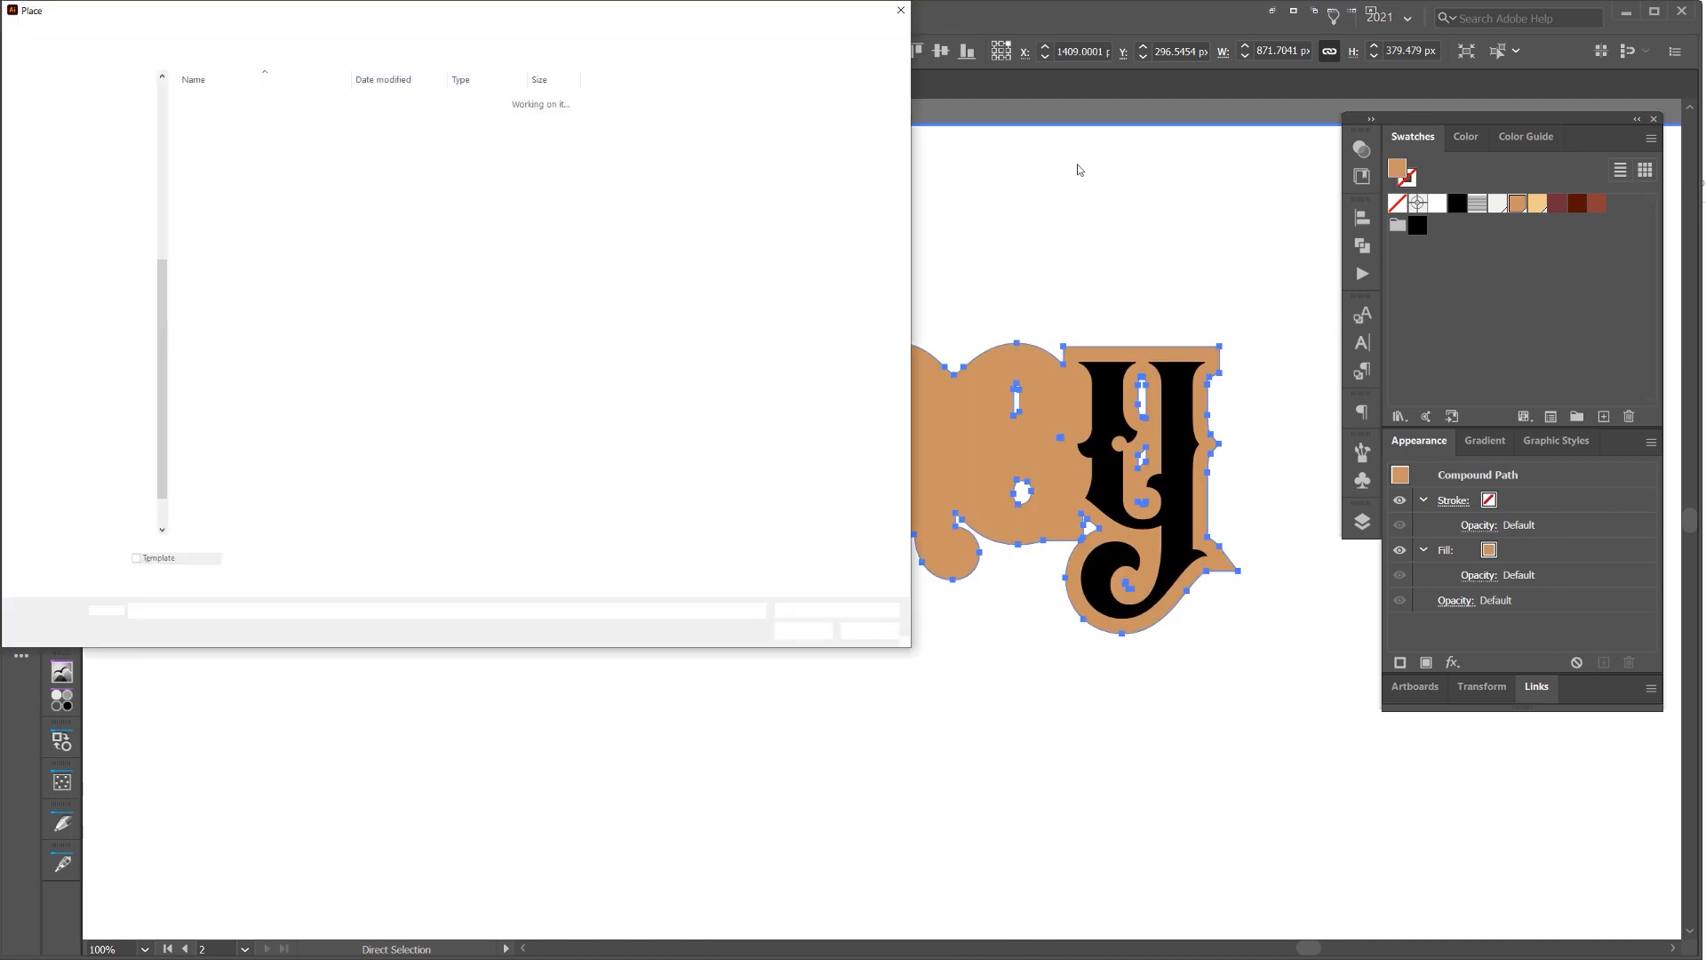
{"action": "key", "text": "Escape"}
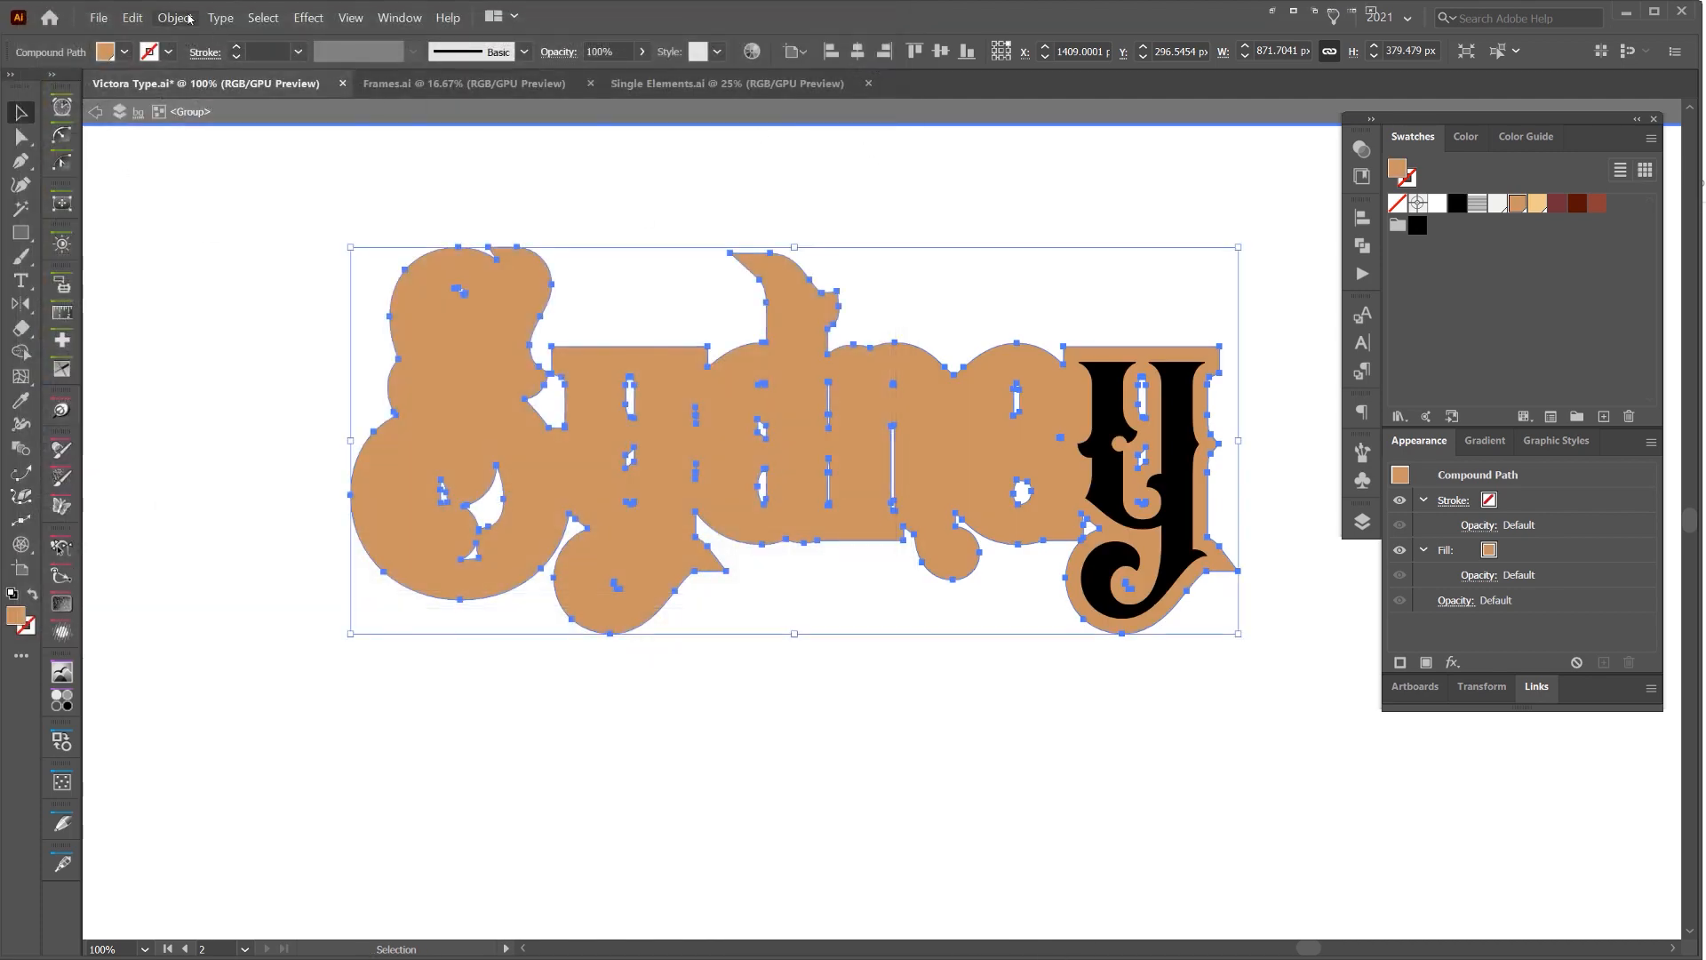
Arrange the tan offset shape behind all the black letters and exit the group's isolation mode
{"action": "left_click", "coordinate": [175, 17]}
{"action": "mouse_move", "coordinate": [222, 50]}
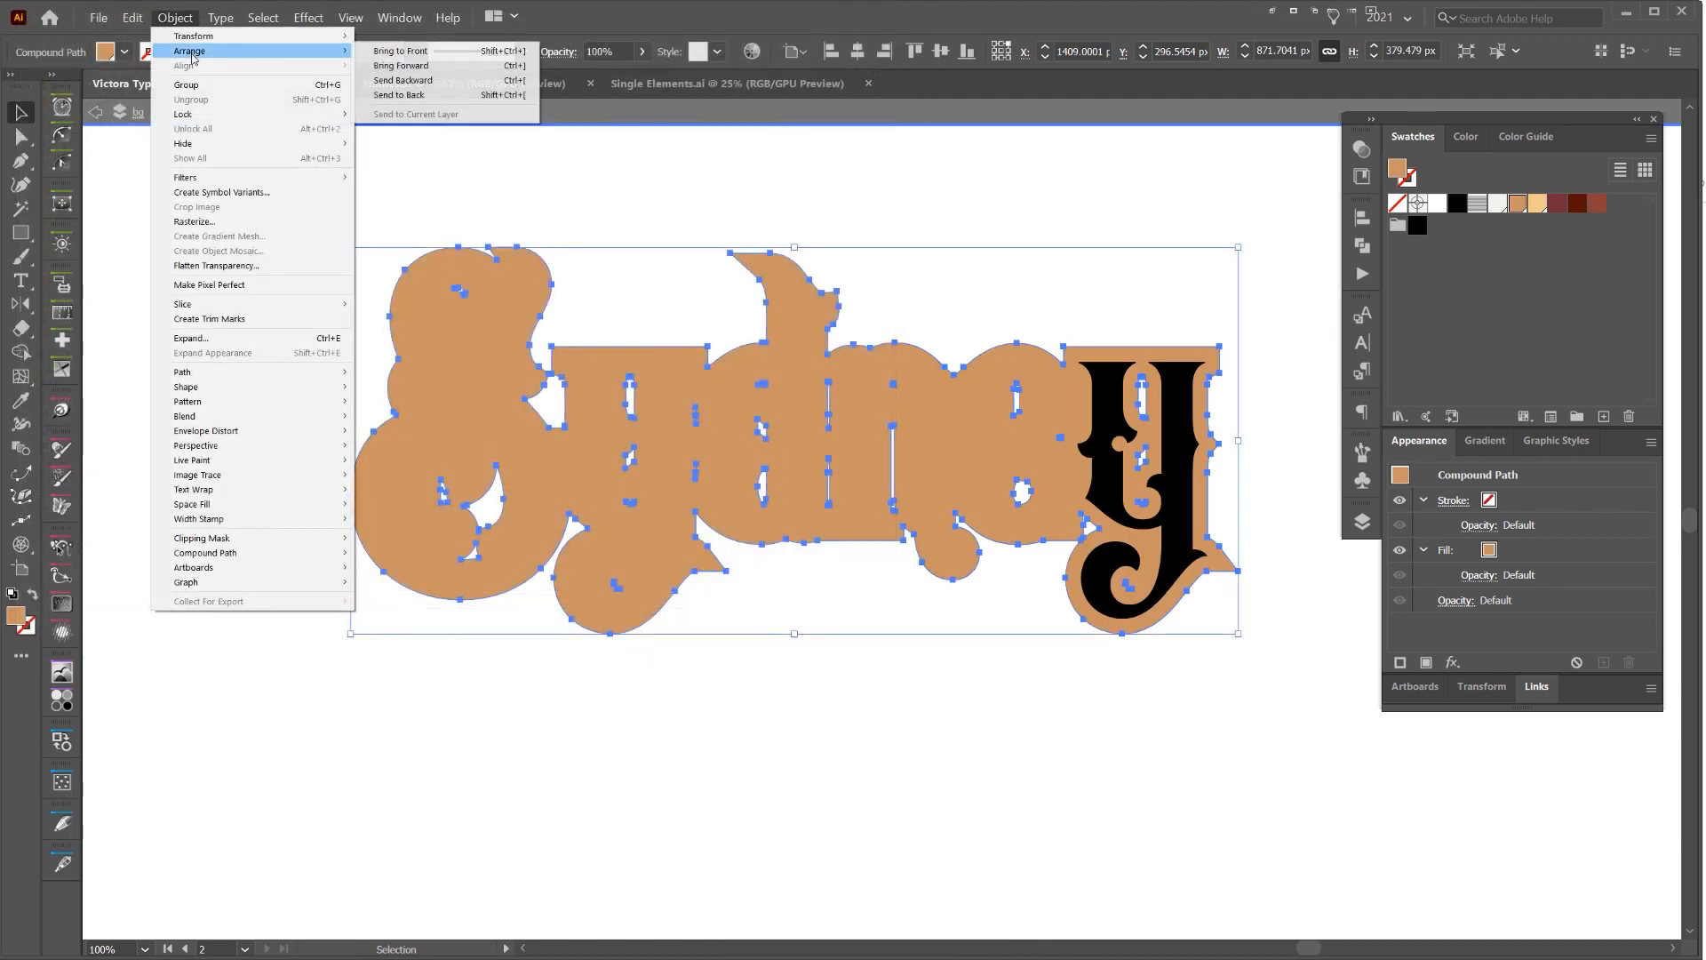
{"action": "left_click", "coordinate": [437, 81]}
{"action": "left_click", "coordinate": [998, 228]}
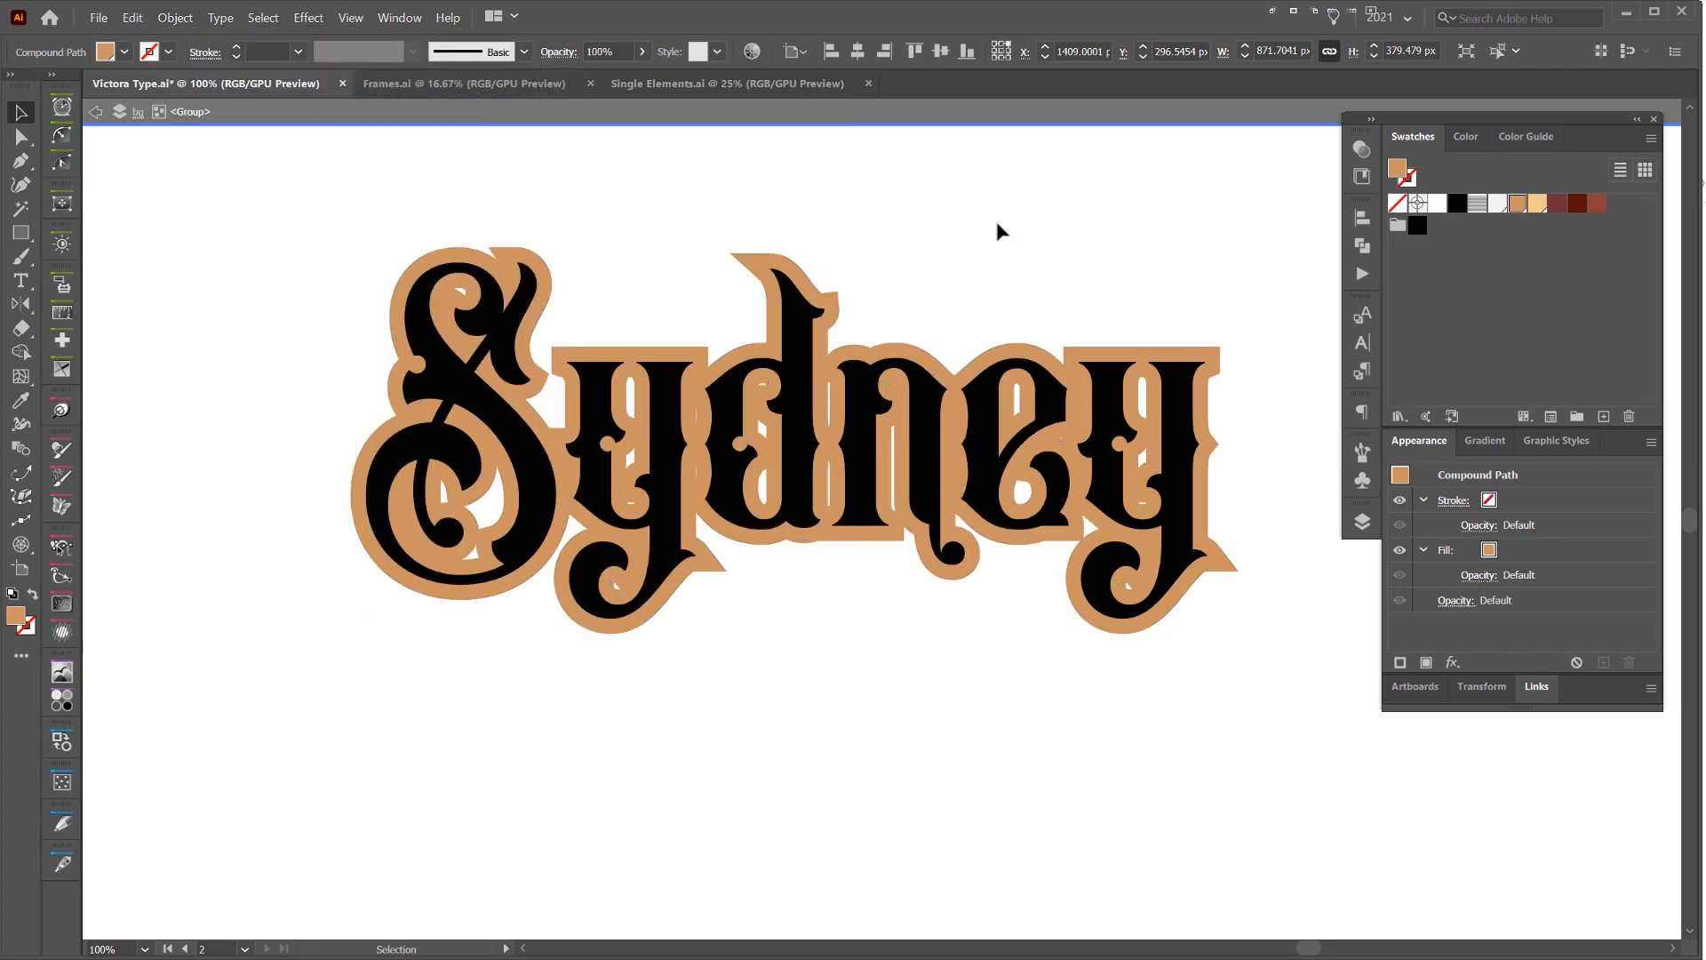
{"action": "key", "text": "ctrl+minus"}
{"action": "key", "text": "ctrl+minus"}
{"action": "left_click_drag", "start_coordinate": [1010, 222], "coordinate": [851, 312]}
{"action": "scroll", "coordinate": [756, 370], "scroll_direction": "down", "scroll_amount": 1}
{"action": "scroll", "coordinate": [755, 370], "scroll_direction": "up", "scroll_amount": 3}
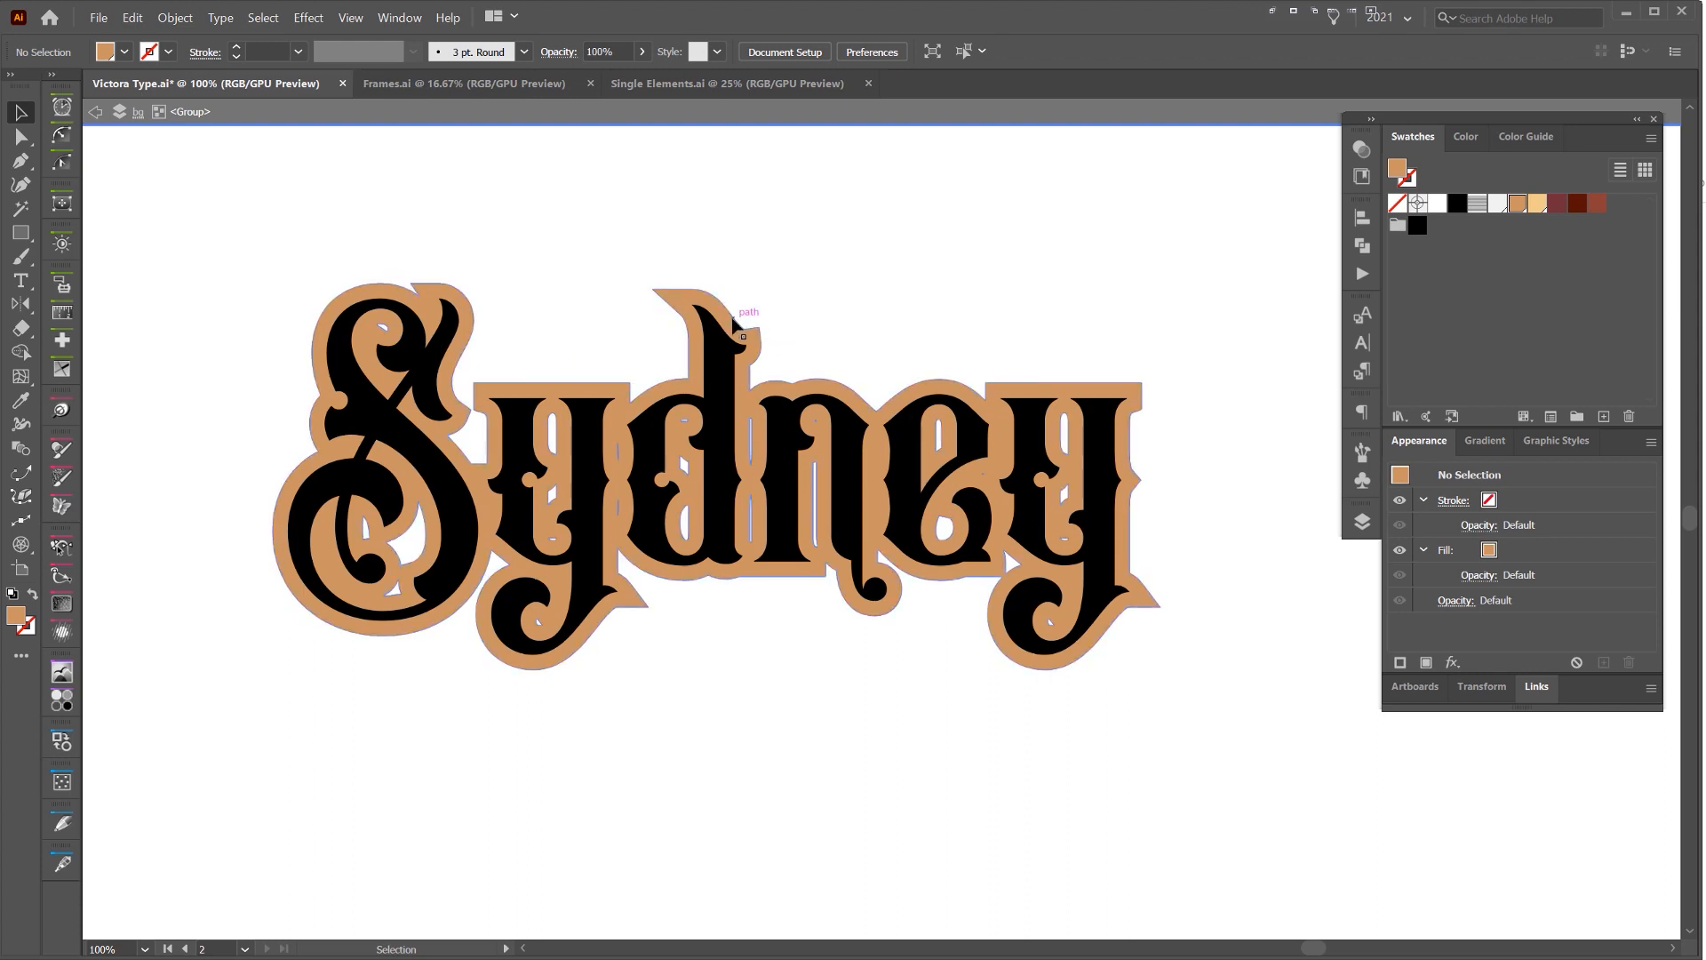
{"action": "left_click", "coordinate": [752, 330]}
{"action": "key", "text": "Escape"}
{"action": "left_click", "coordinate": [795, 272]}
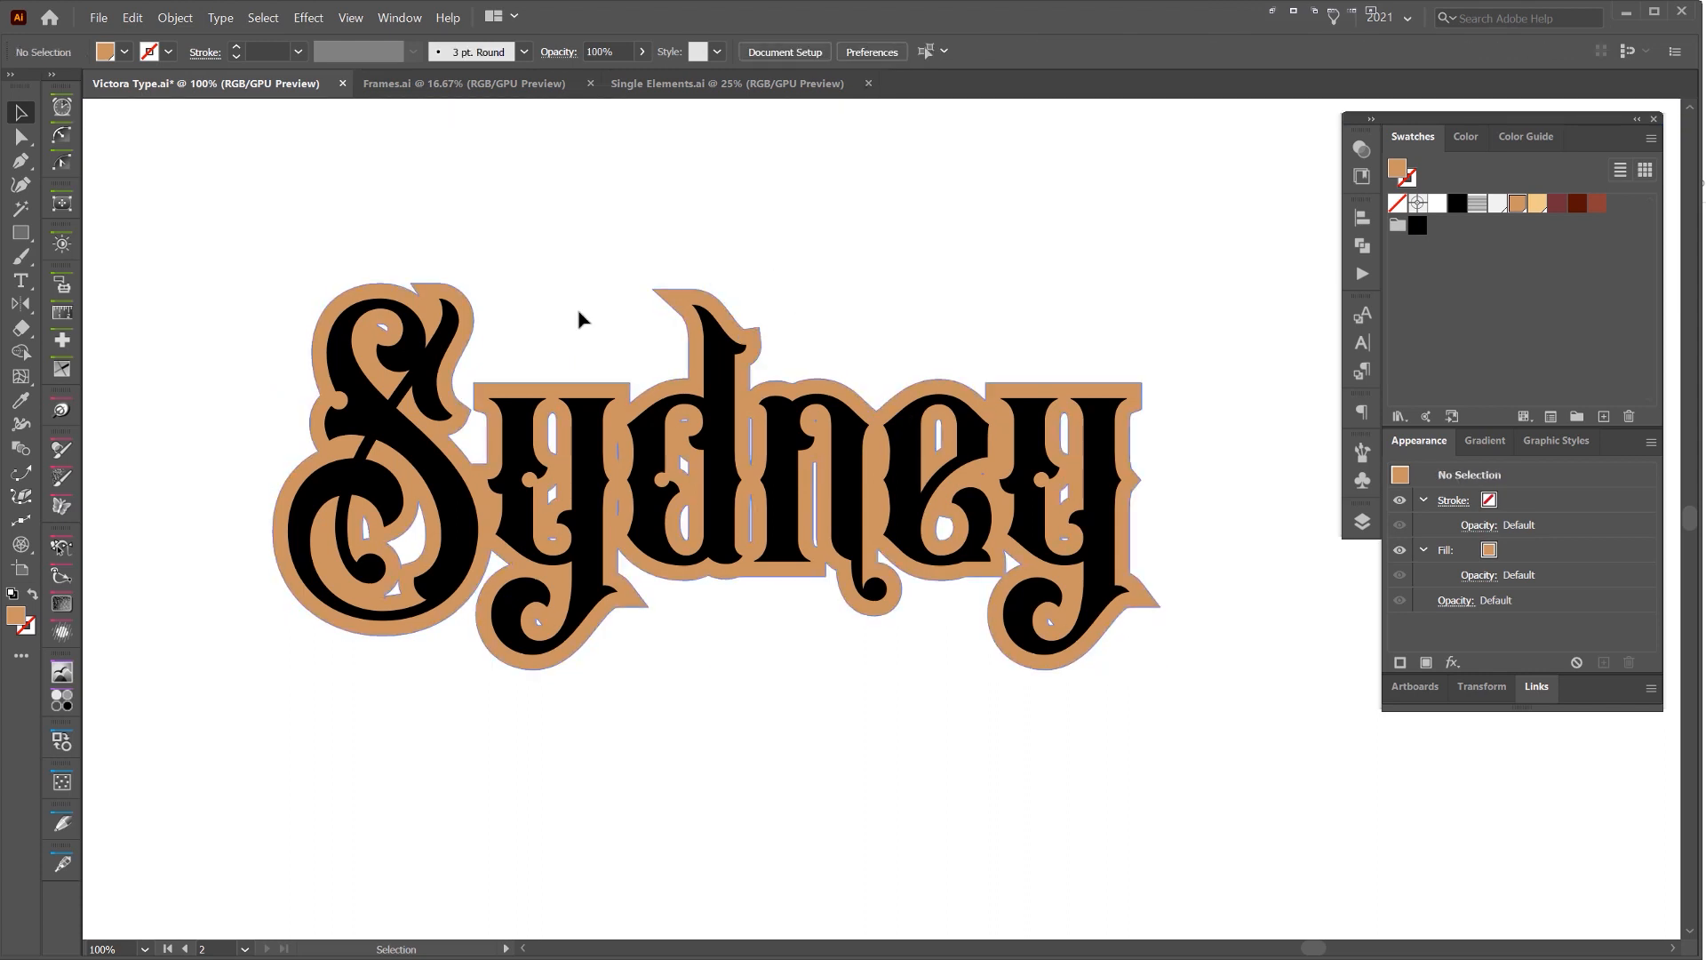
Enter isolation mode on the Sydney lettering group and move the floating panels clear of the artwork
{"action": "scroll", "coordinate": [428, 369], "scroll_direction": "up", "scroll_amount": 1}
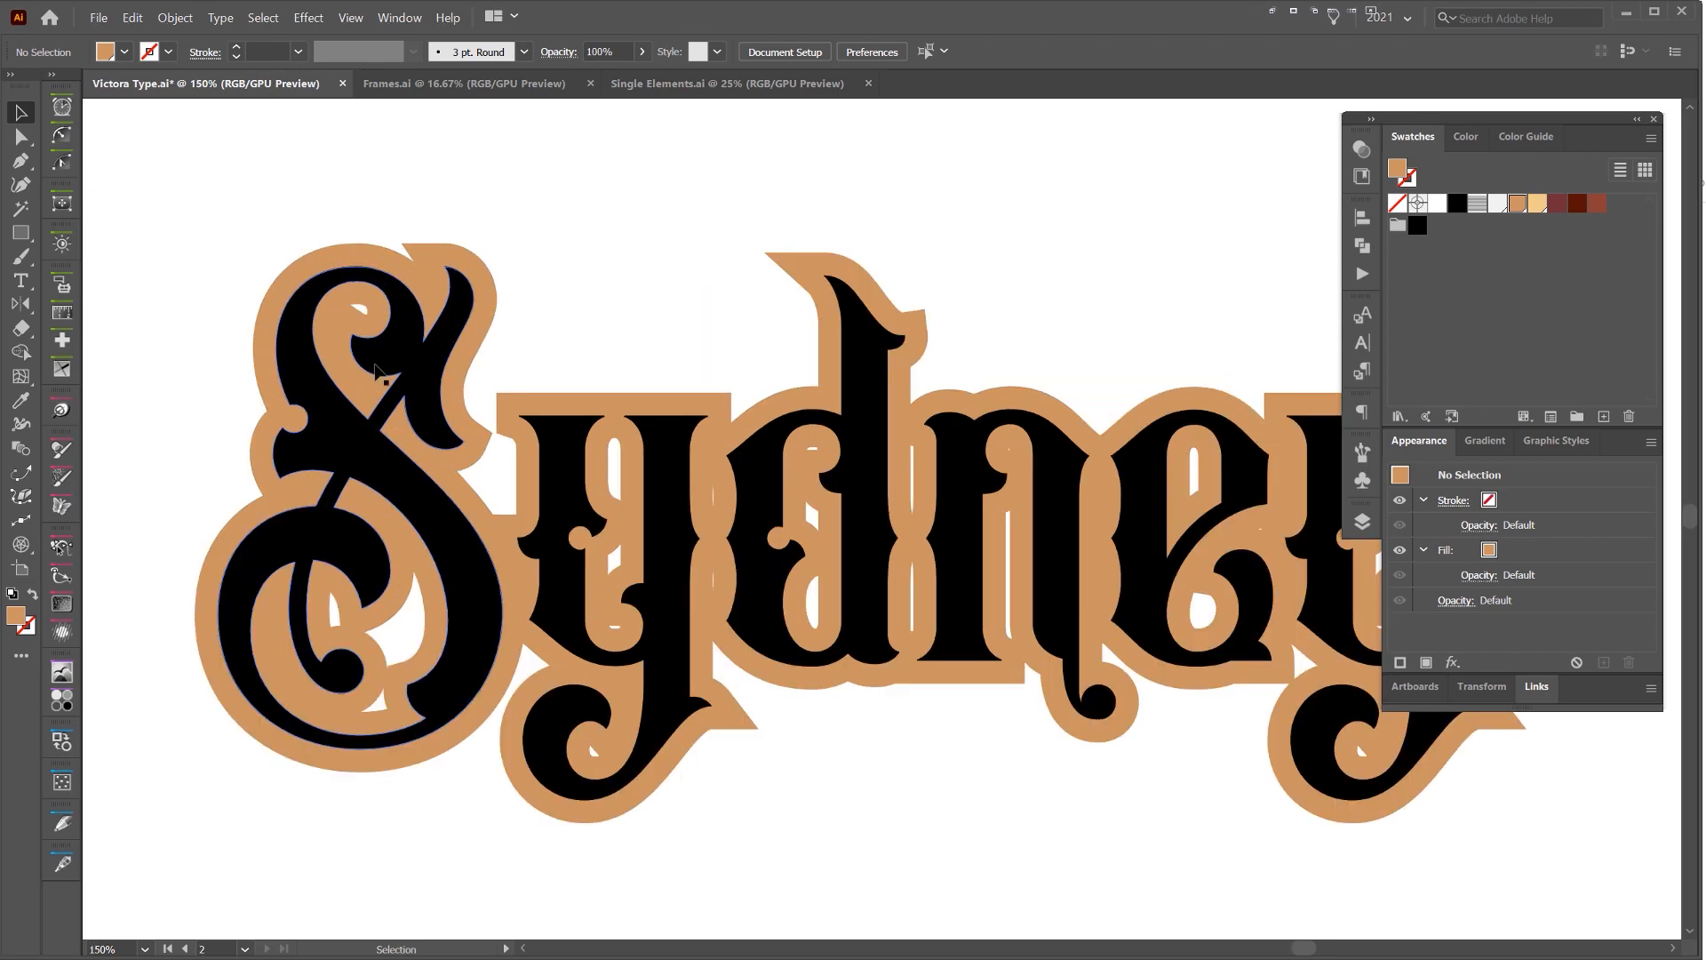
{"action": "left_click", "coordinate": [431, 388]}
{"action": "double_click", "coordinate": [443, 360]}
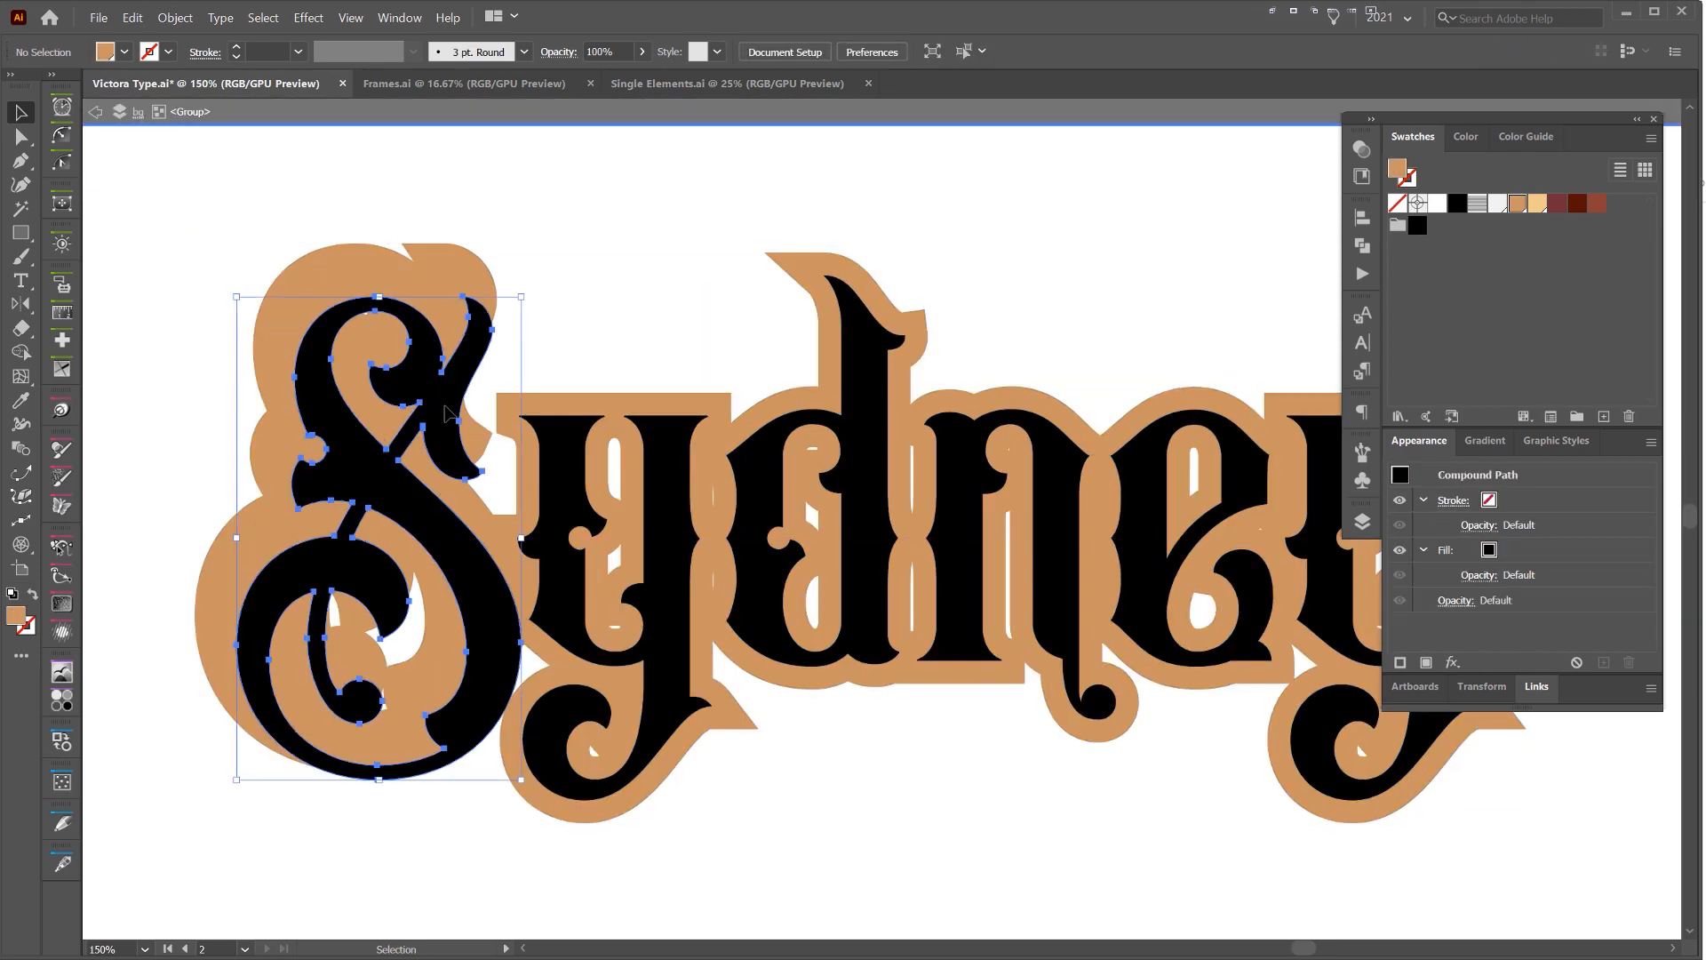
{"action": "left_click", "coordinate": [555, 445], "text": "shift"}
{"action": "left_click", "coordinate": [853, 498], "text": "shift"}
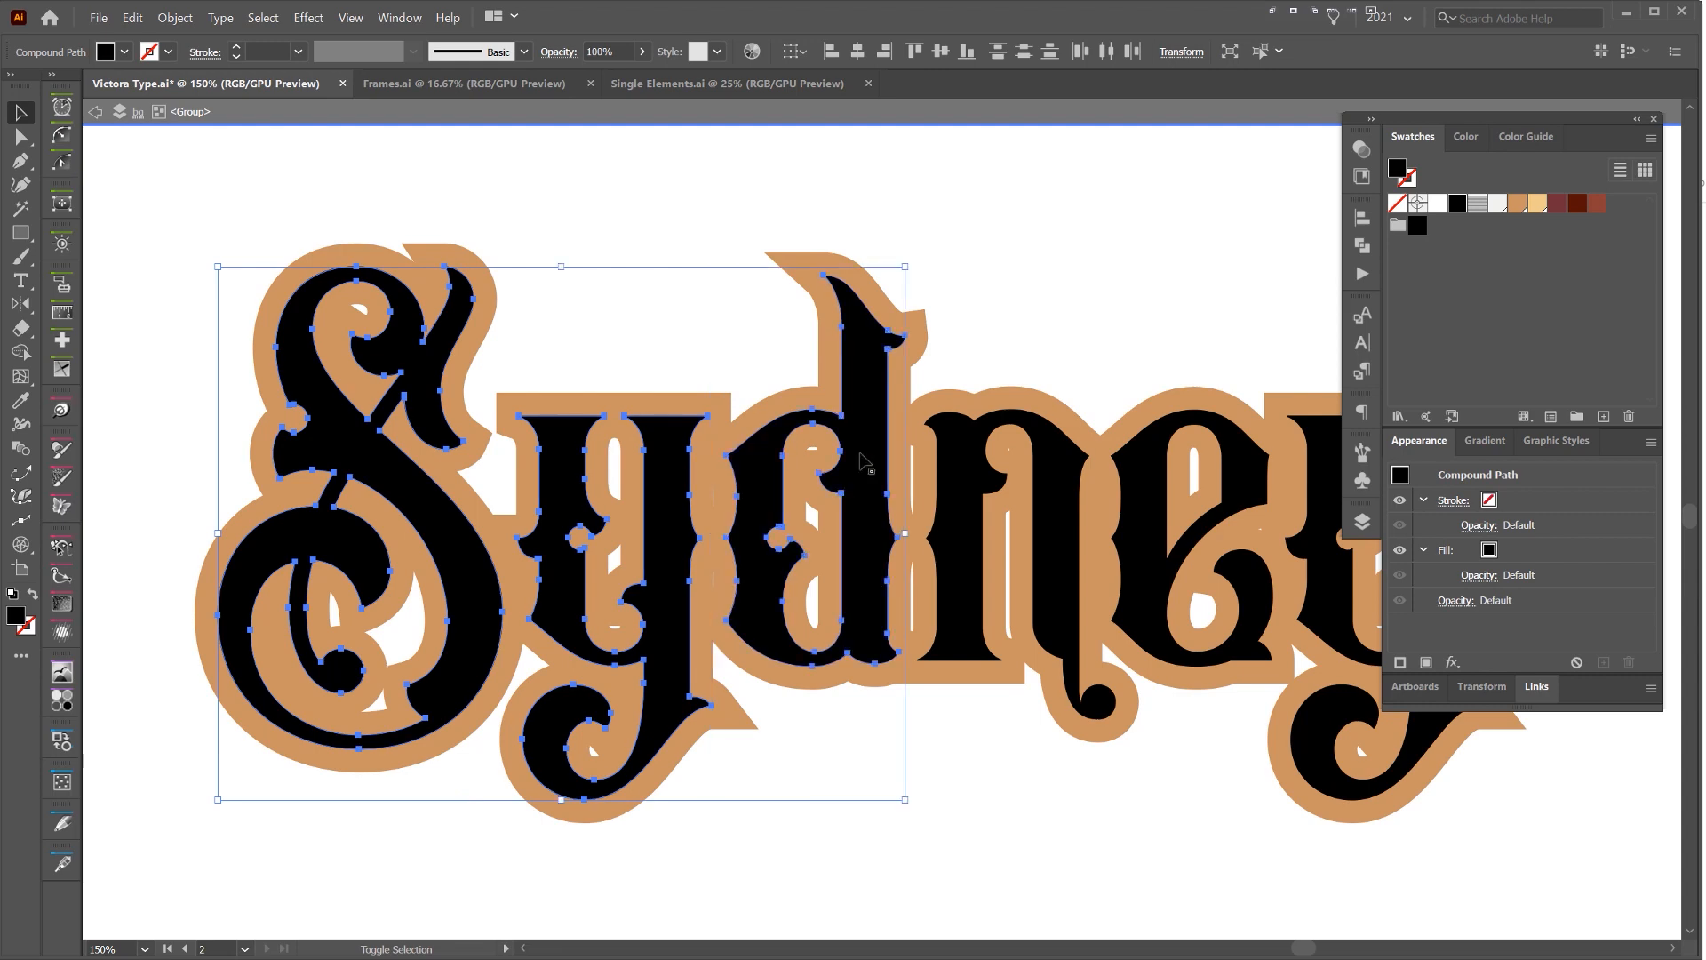
{"action": "left_click", "coordinate": [964, 534], "text": "shift"}
{"action": "left_click_drag", "start_coordinate": [1135, 470], "coordinate": [949, 437]}
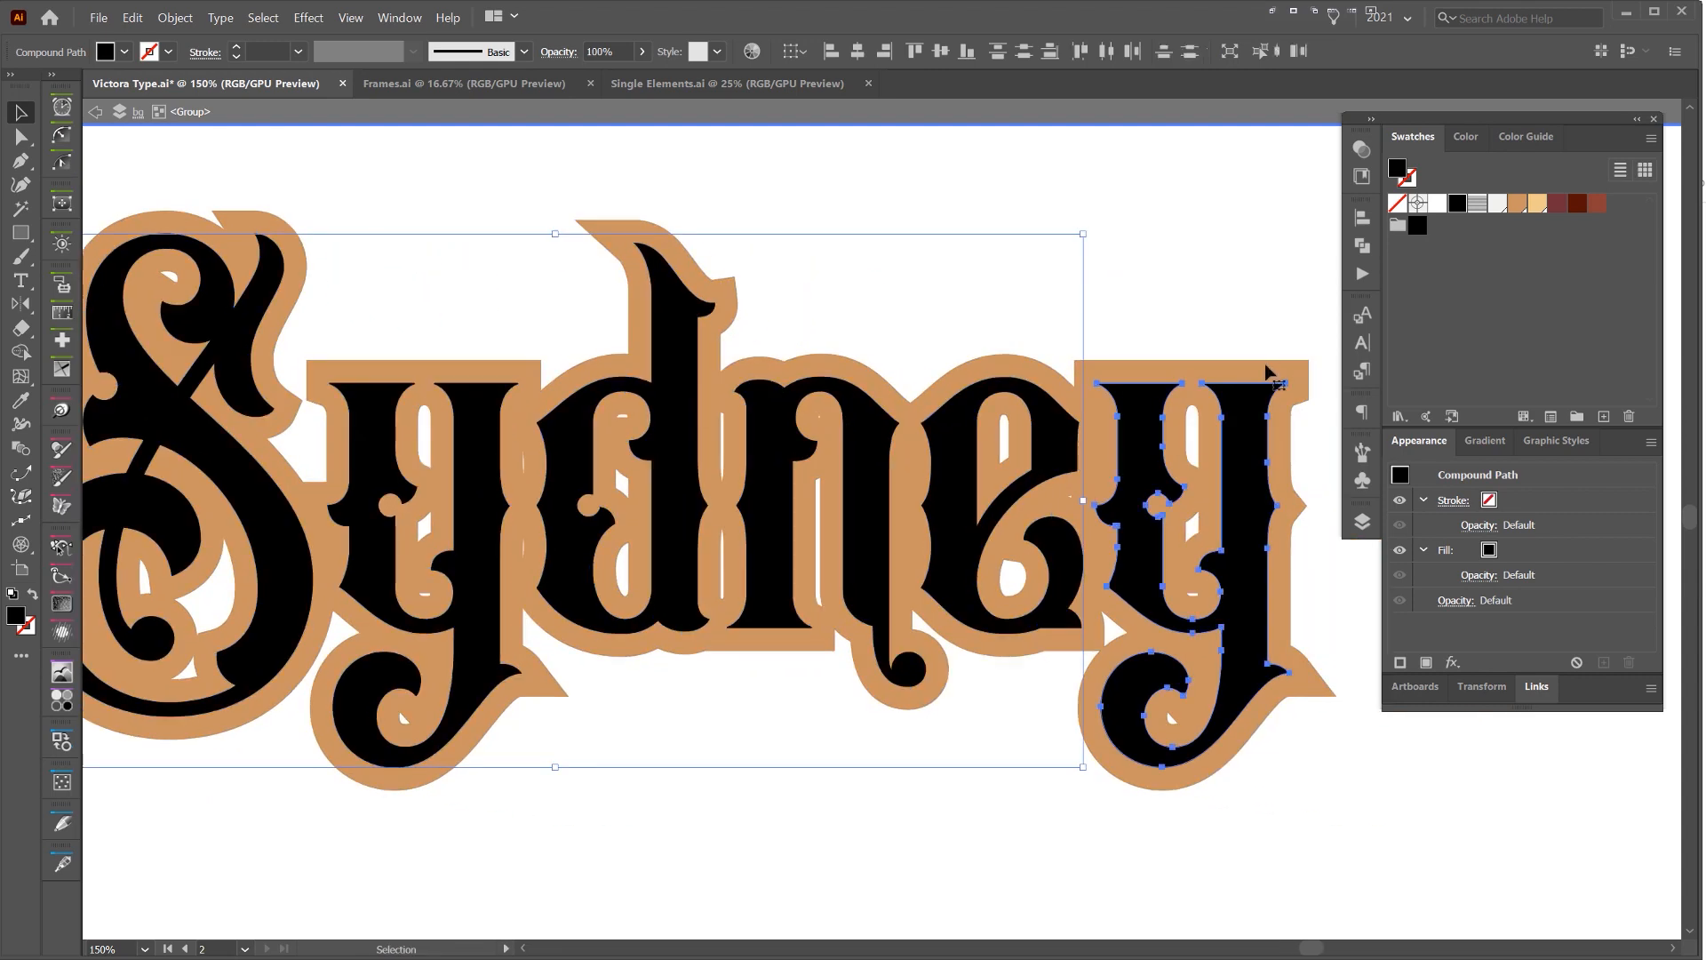
{"action": "left_click", "coordinate": [1261, 400]}
{"action": "left_click_drag", "start_coordinate": [1526, 137], "coordinate": [1705, 142]}
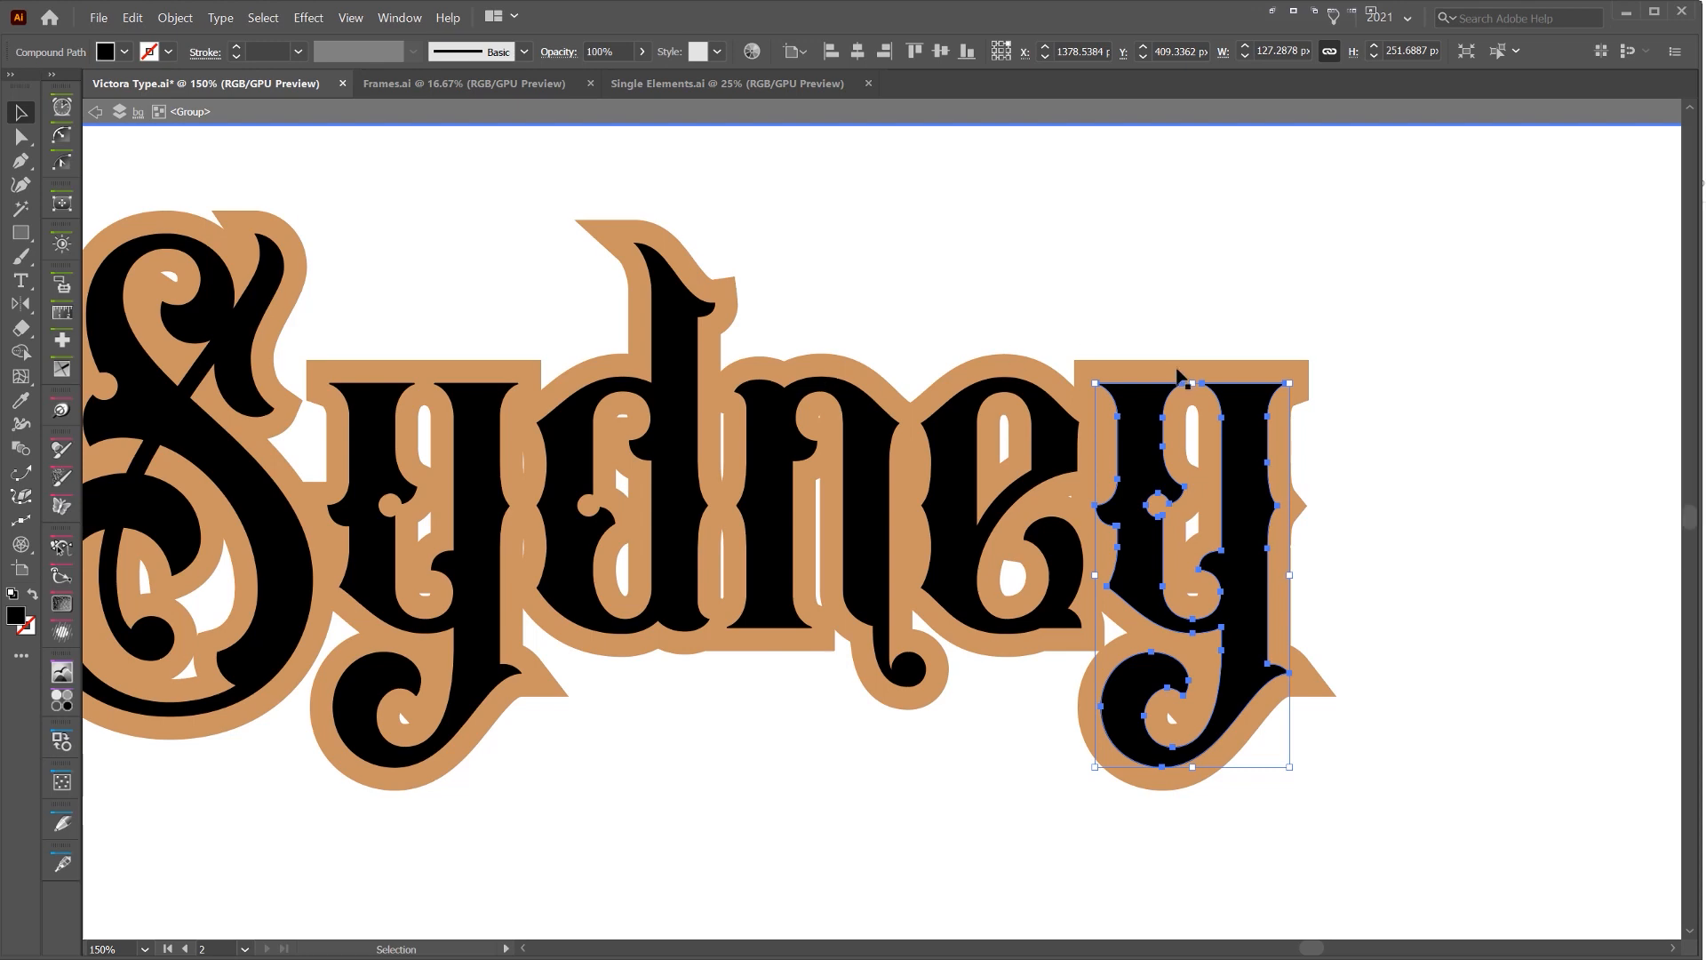
Select all six Sydney letters inside the isolated group and fill them with white
{"action": "scroll", "coordinate": [1182, 378], "scroll_direction": "down", "scroll_amount": 1}
{"action": "left_click", "coordinate": [984, 425], "text": "shift"}
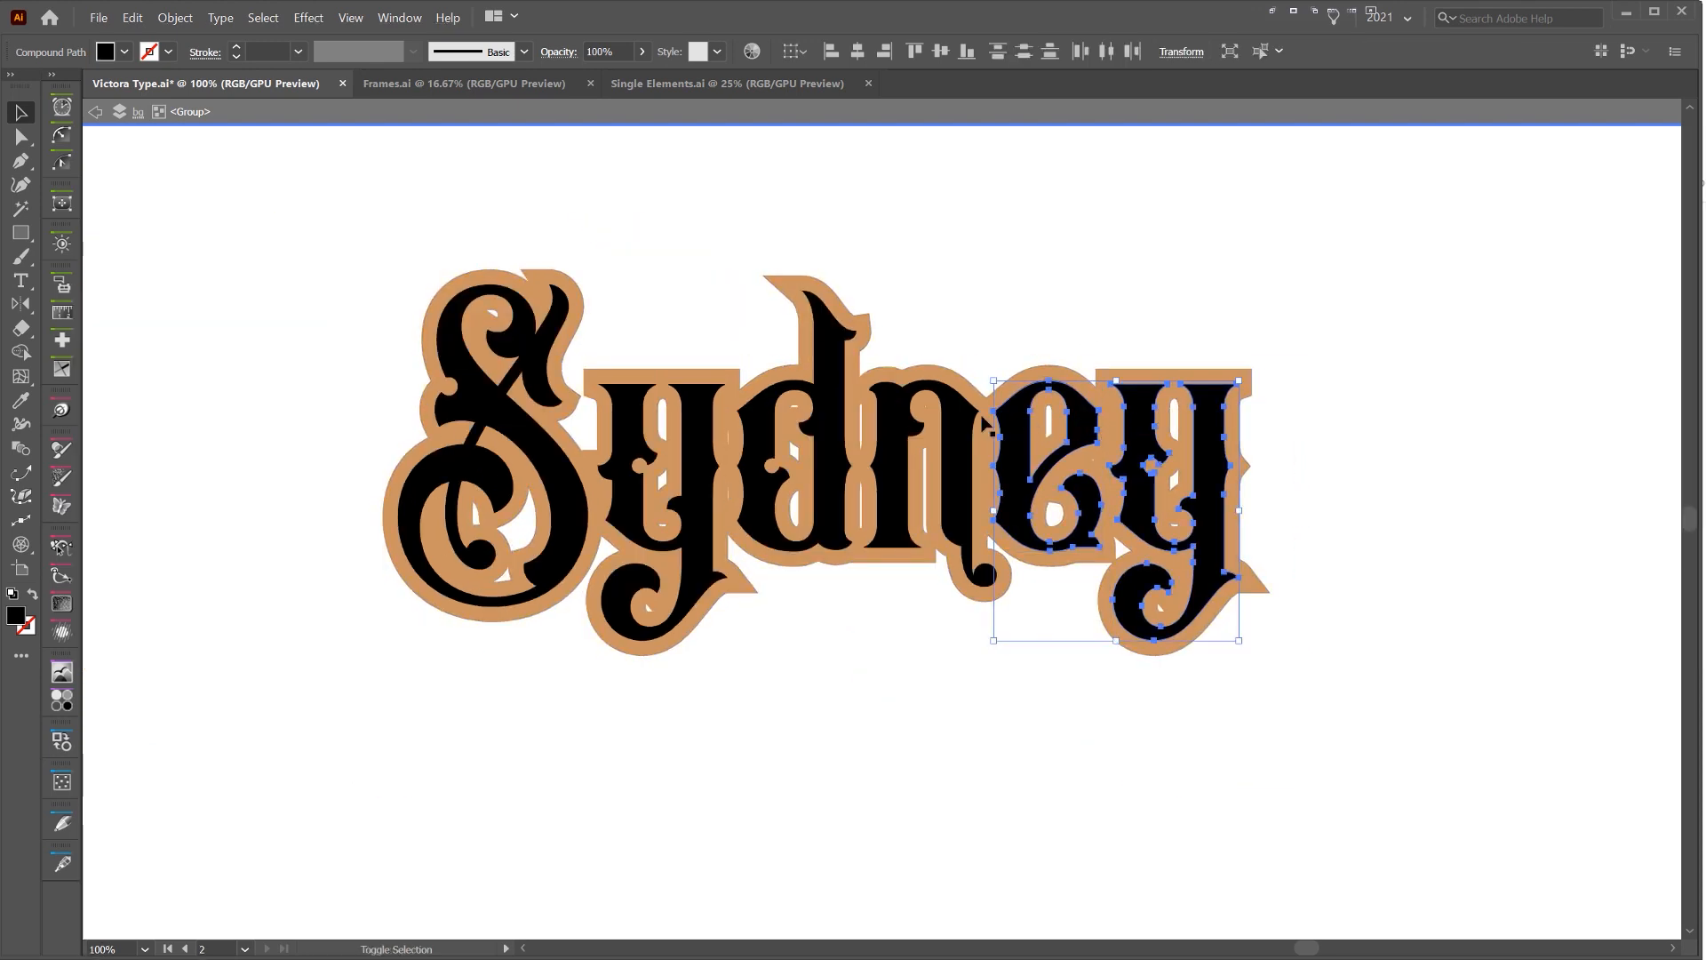
{"action": "left_click", "coordinate": [955, 436], "text": "shift"}
{"action": "left_click", "coordinate": [827, 426], "text": "shift"}
{"action": "left_click", "coordinate": [676, 462], "text": "shift"}
{"action": "left_click", "coordinate": [498, 462], "text": "shift"}
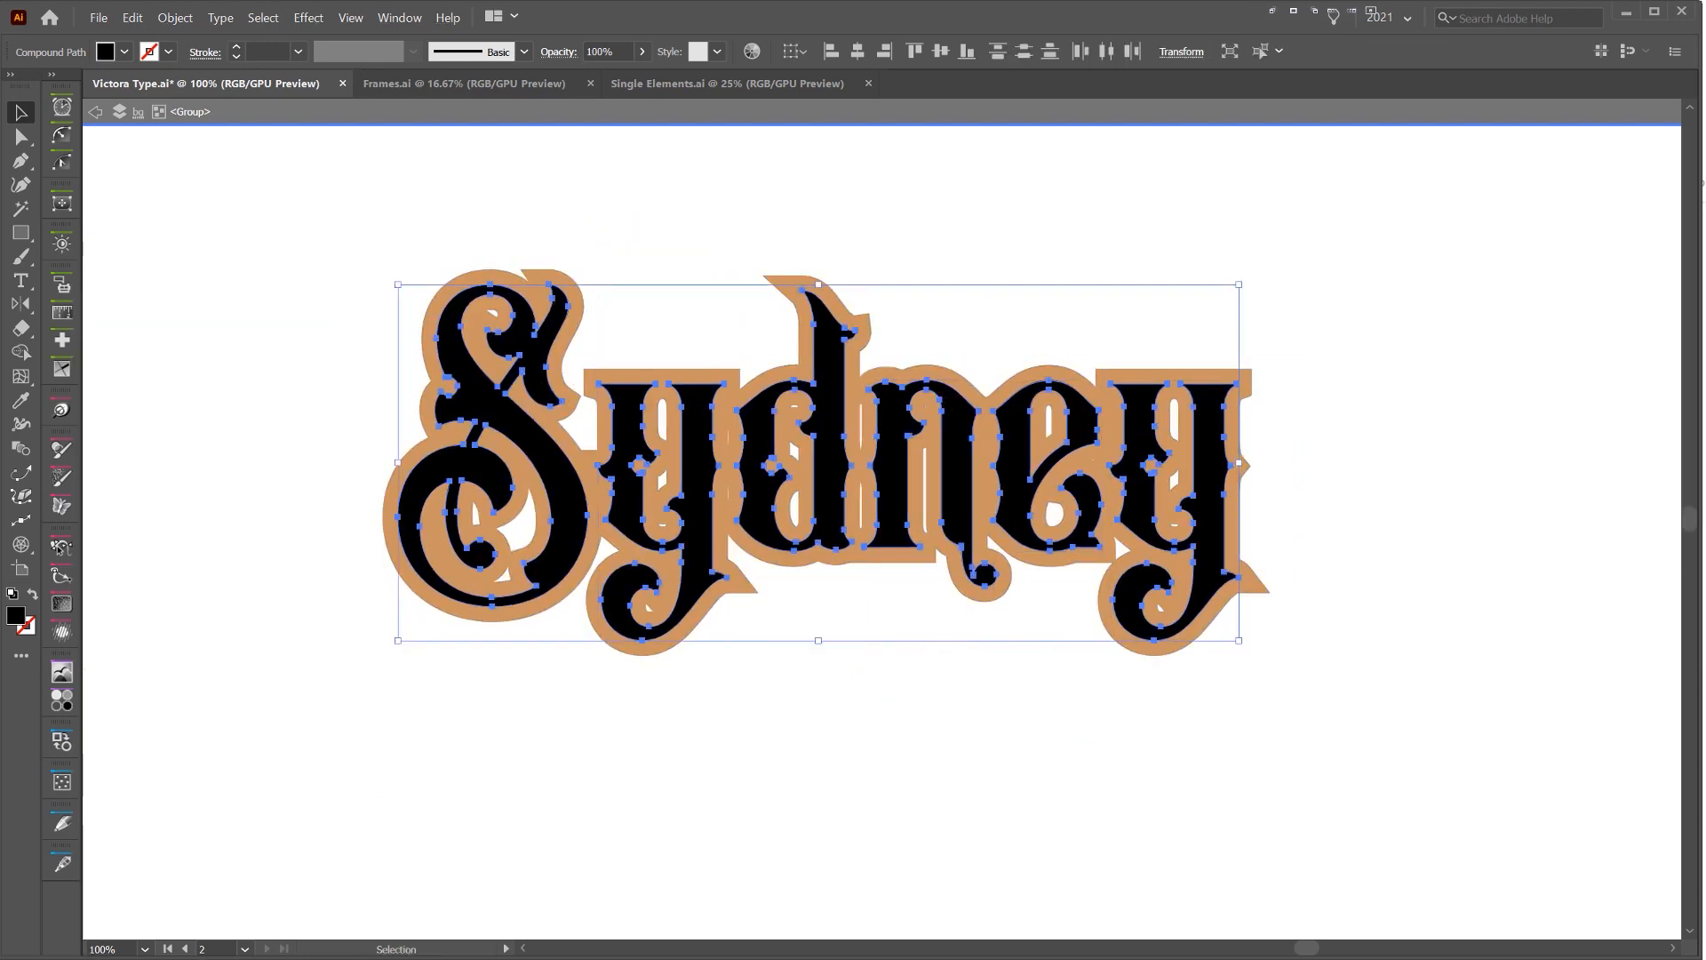
{"action": "left_click", "coordinate": [1705, 254]}
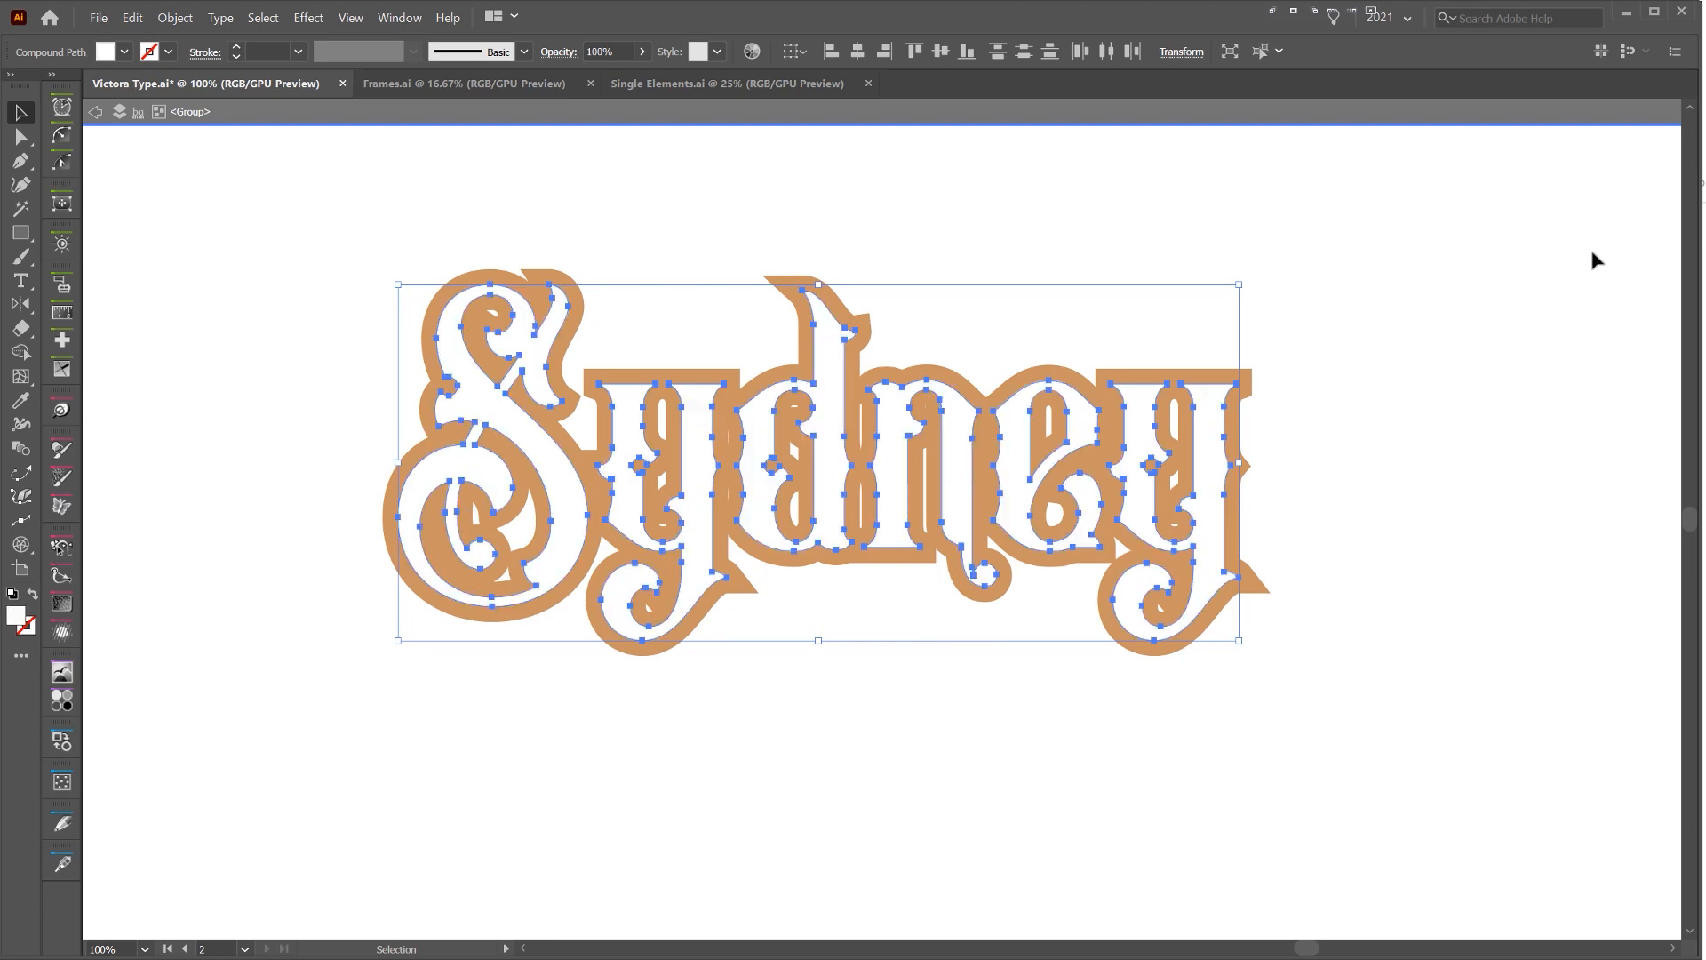
Fill the tan offset shape behind the letters with black and deselect it
{"action": "left_click", "coordinate": [1053, 302]}
{"action": "left_click", "coordinate": [925, 372]}
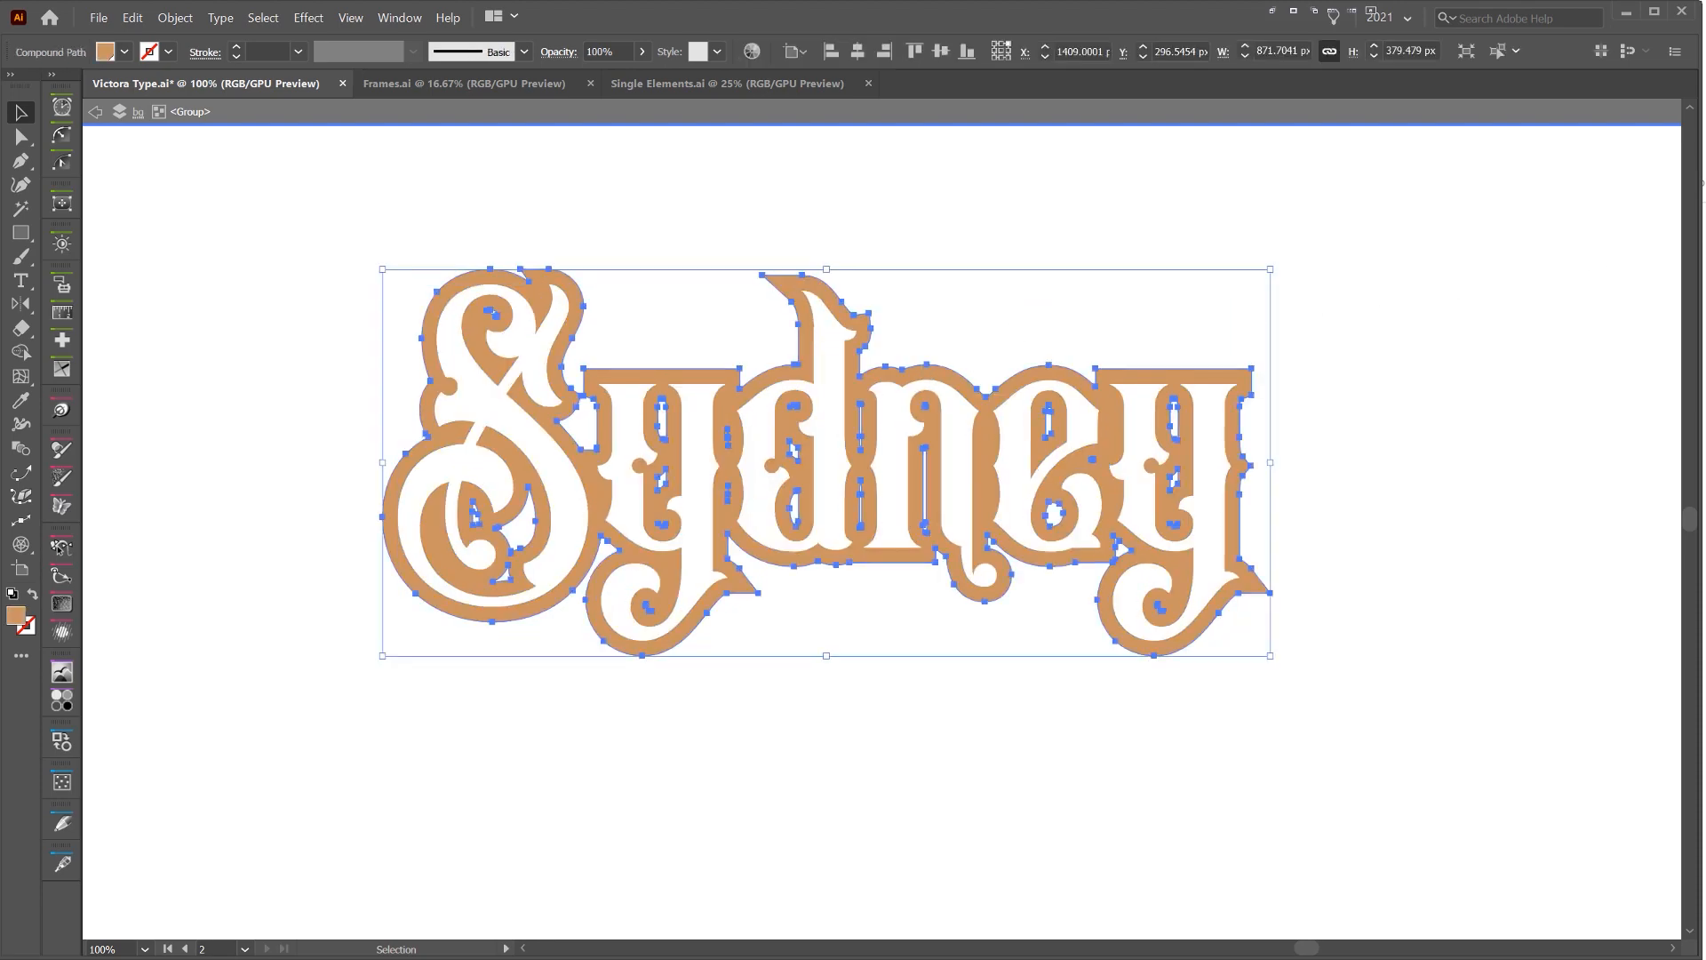
{"action": "left_click", "coordinate": [1705, 253]}
{"action": "left_click", "coordinate": [1166, 231]}
{"action": "scroll", "coordinate": [1181, 219], "scroll_direction": "down", "scroll_amount": 3}
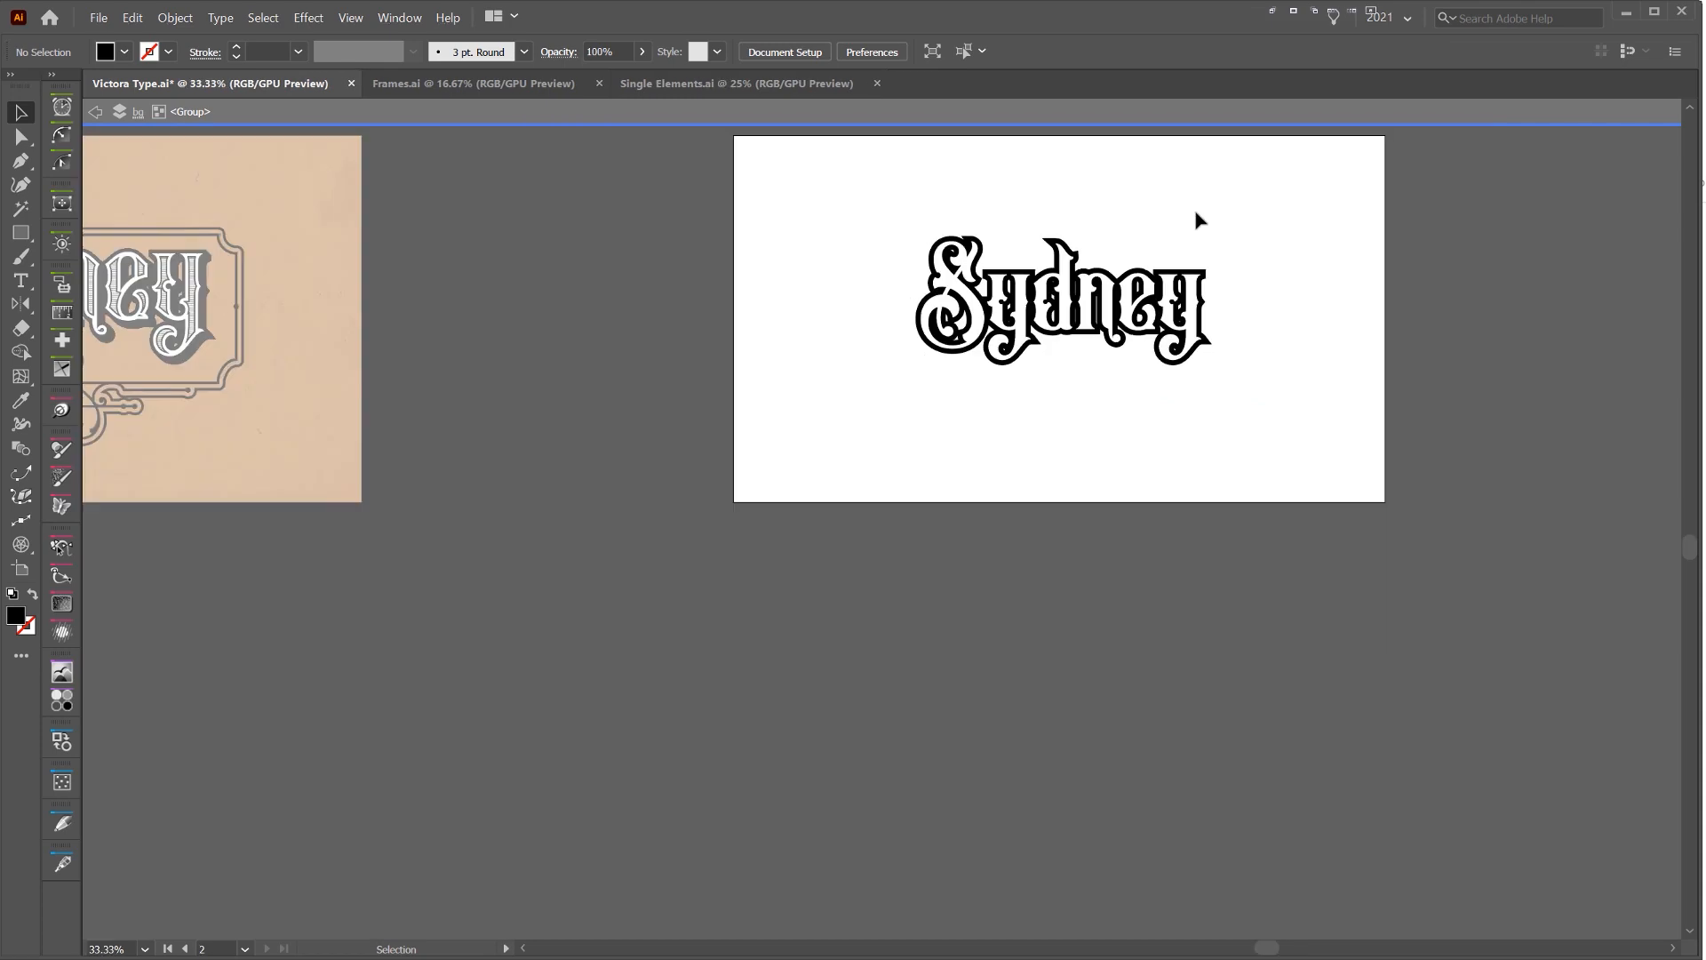
Isolate the compound path of the black offset shape behind the letters
{"action": "scroll", "coordinate": [1135, 258], "scroll_direction": "up", "scroll_amount": 4}
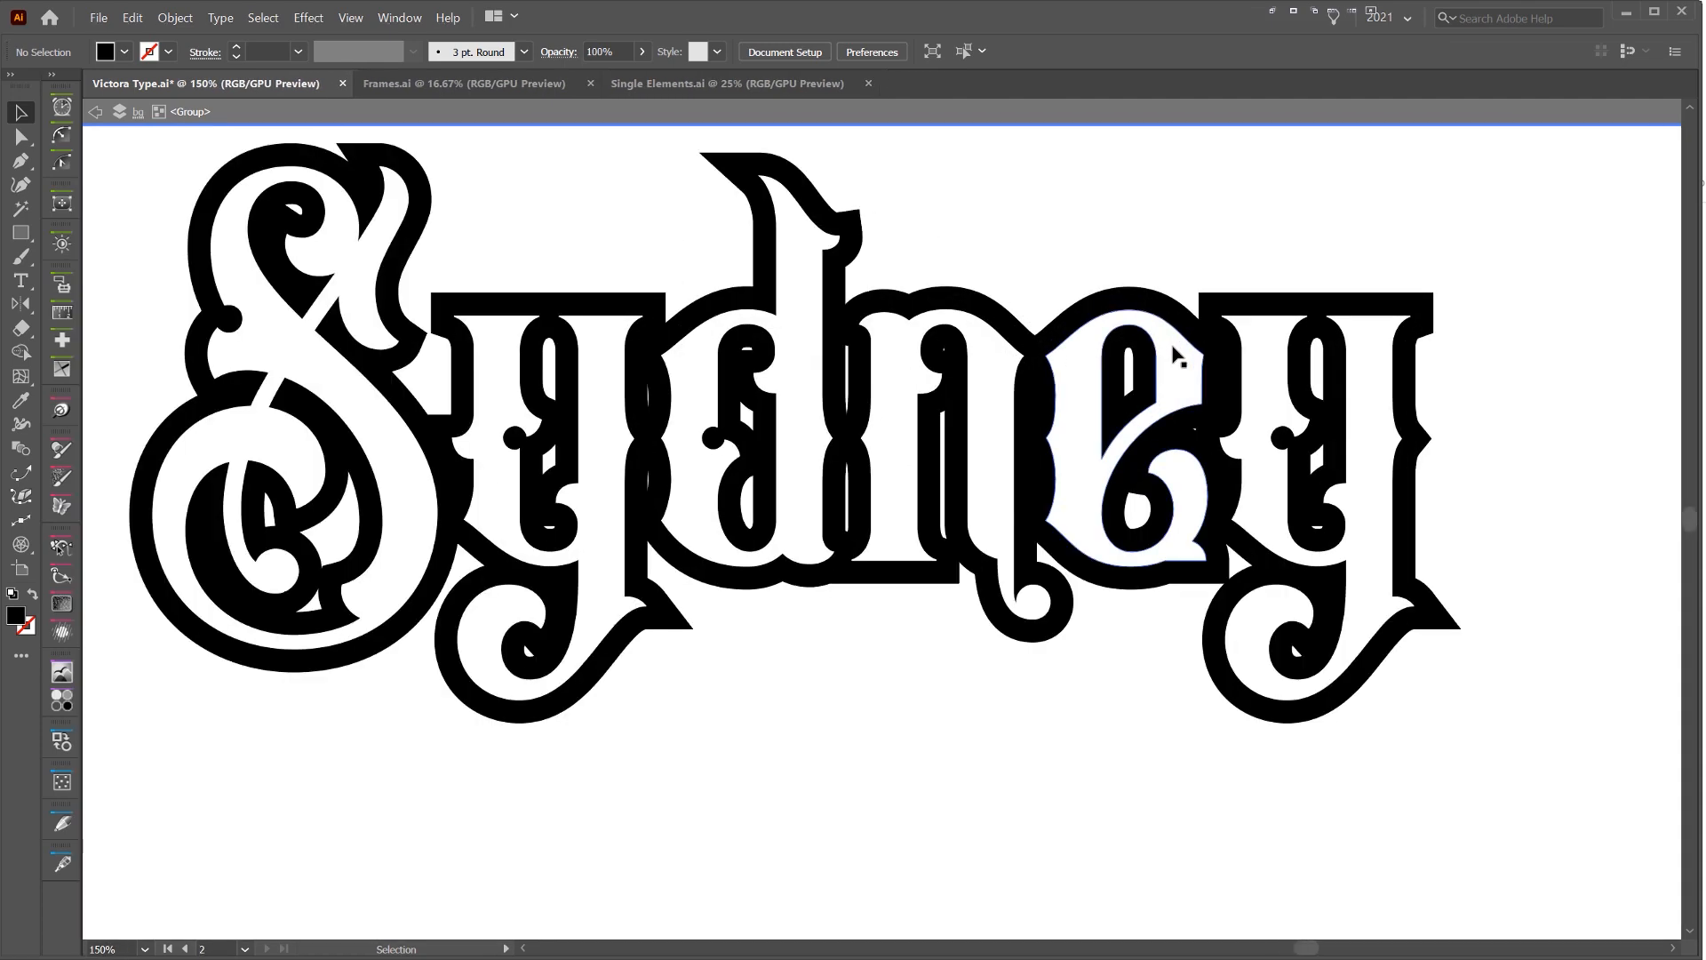
{"action": "left_click_drag", "start_coordinate": [793, 311], "coordinate": [831, 308]}
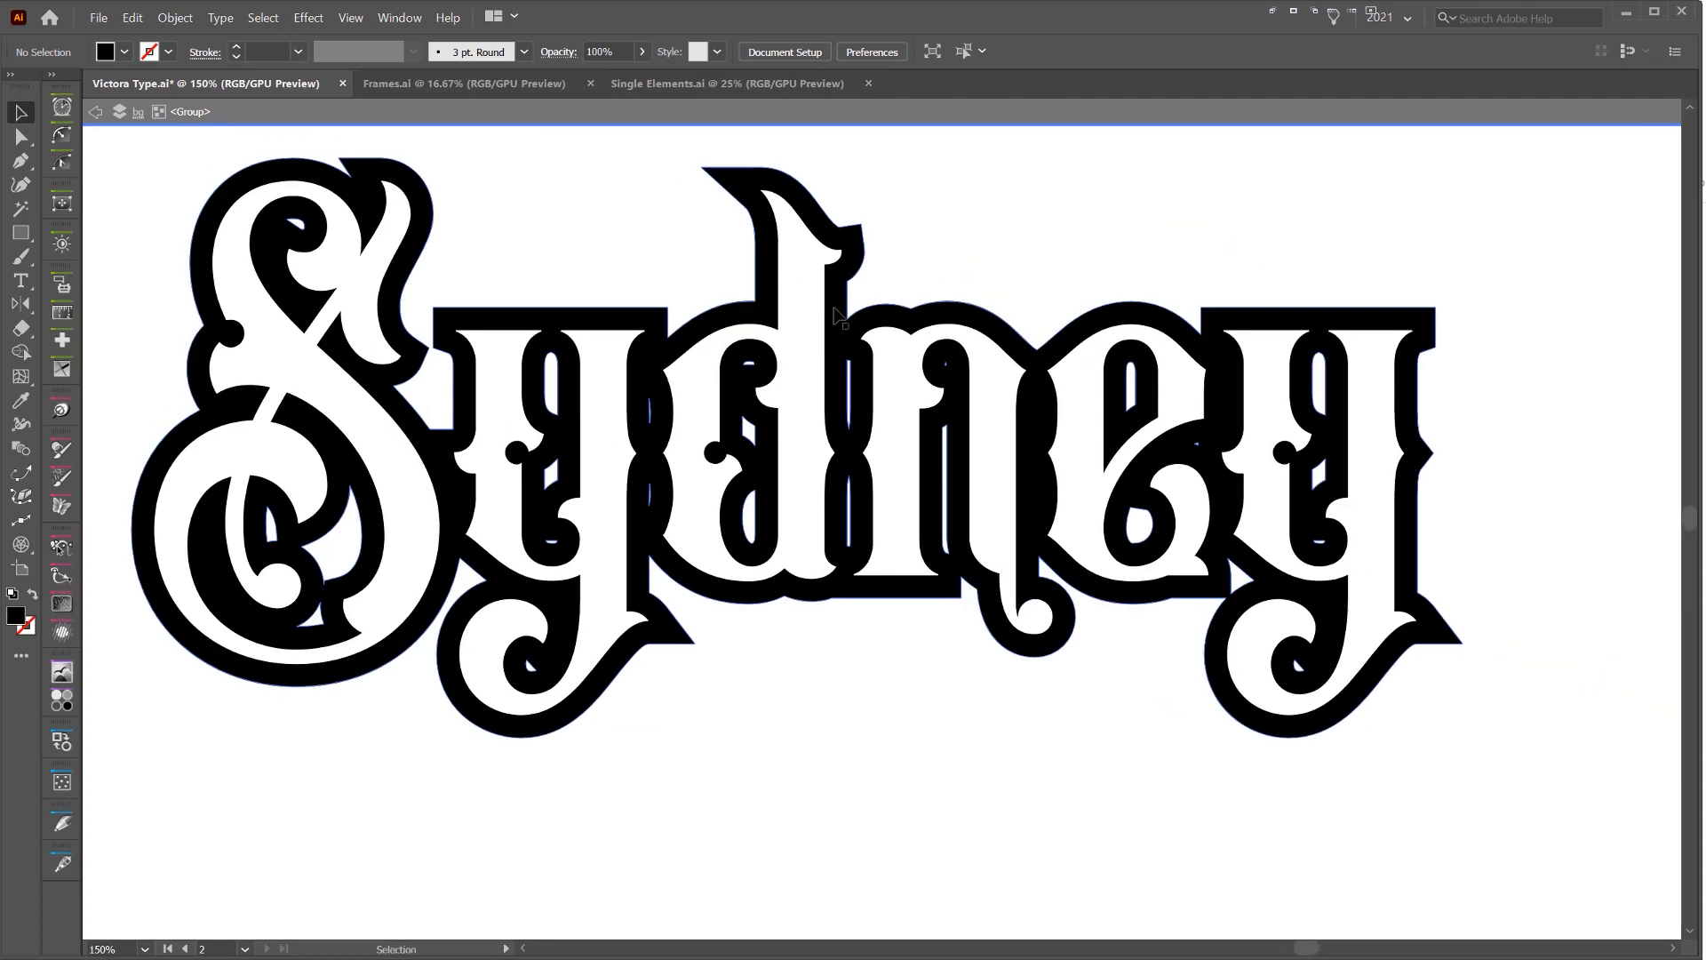
{"action": "scroll", "coordinate": [835, 312], "scroll_direction": "left", "scroll_amount": 2}
{"action": "scroll", "coordinate": [449, 240], "scroll_direction": "up", "scroll_amount": 2}
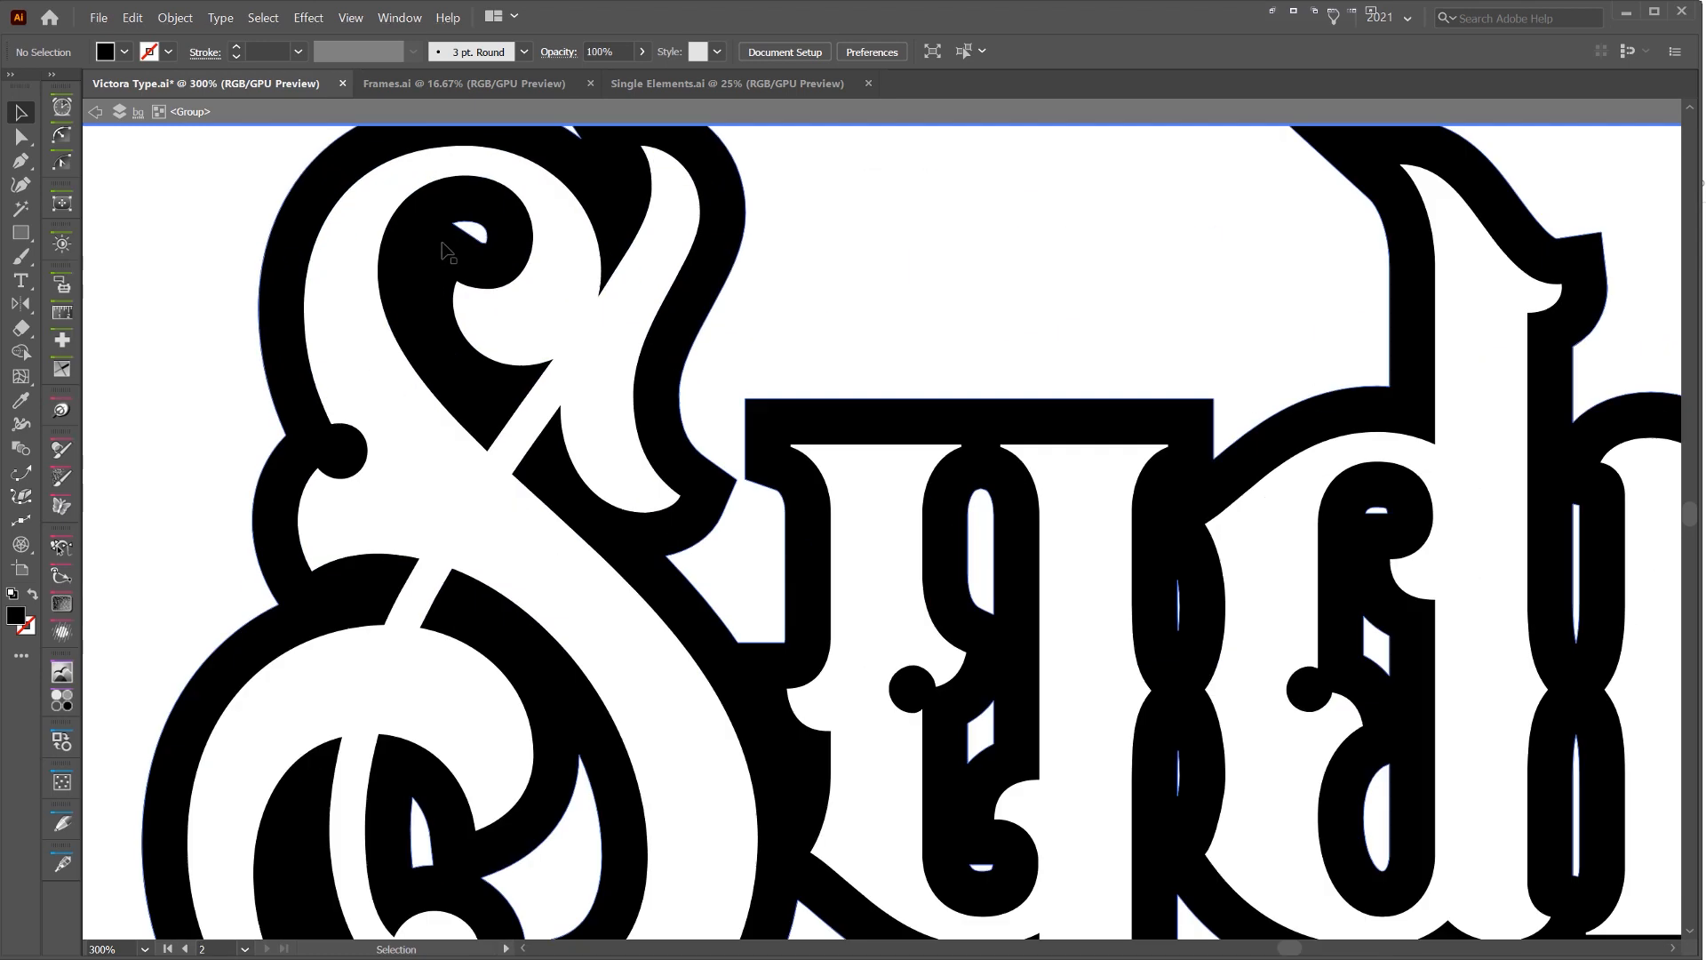
{"action": "double_click", "coordinate": [447, 252]}
{"action": "scroll", "coordinate": [471, 242], "scroll_direction": "up", "scroll_amount": 2}
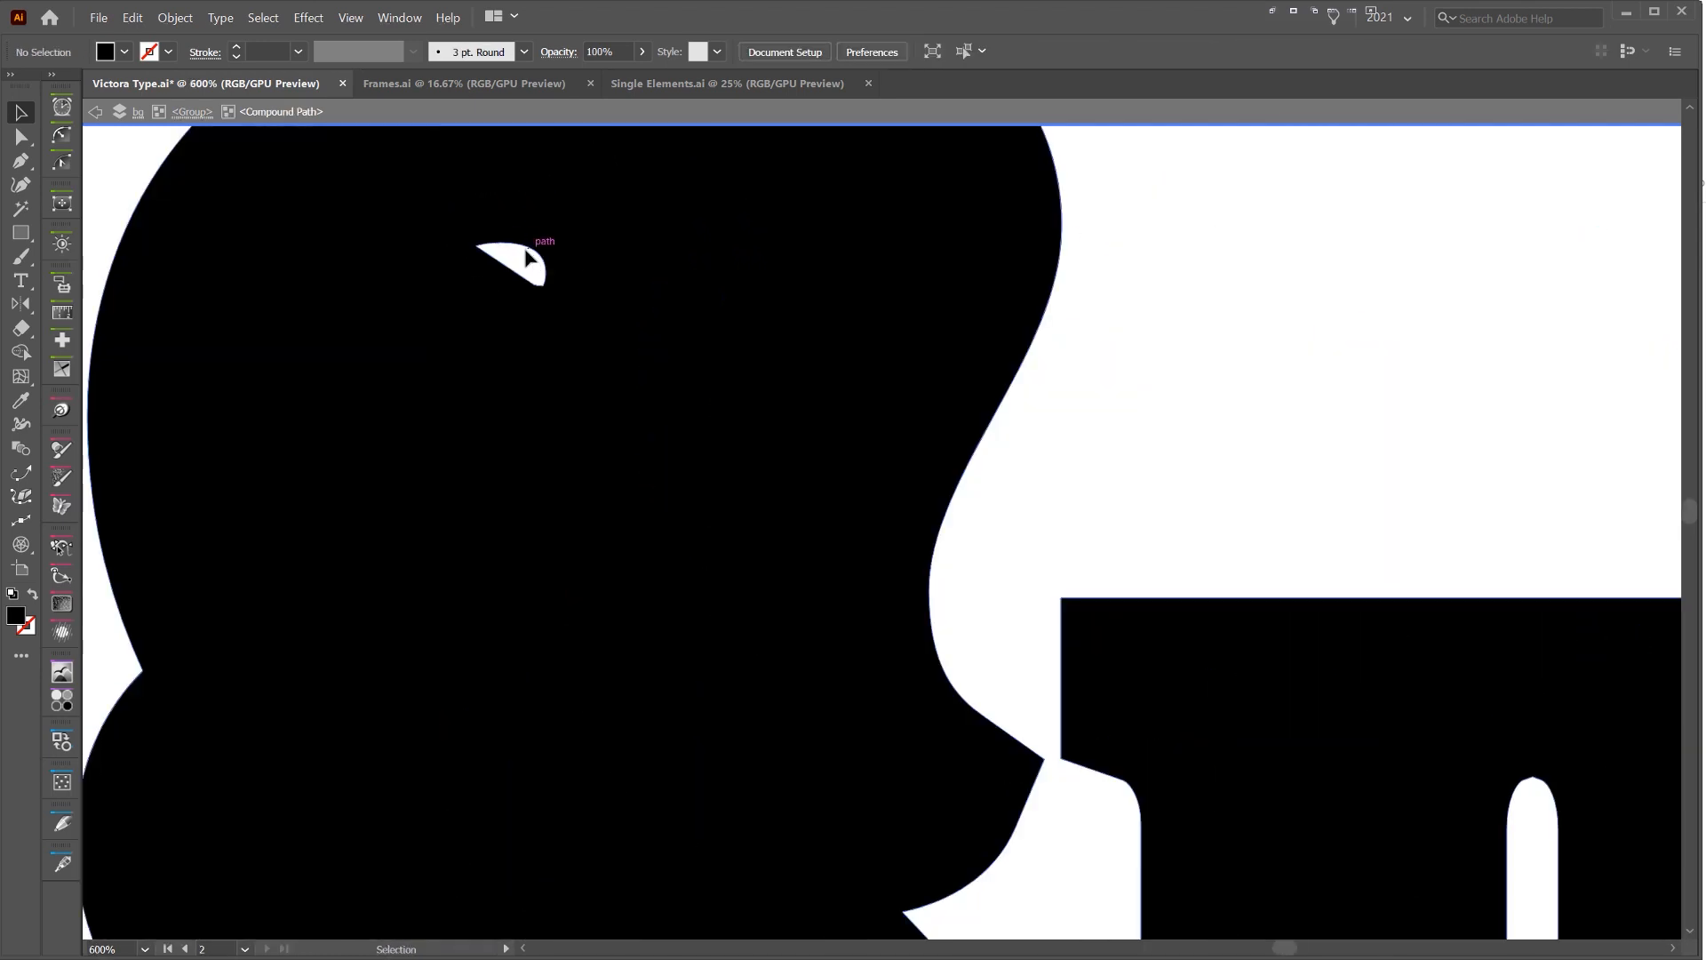
{"action": "scroll", "coordinate": [530, 258], "scroll_direction": "down", "scroll_amount": 4}
Merge the small gaps inside the black offset shape into one solid silhouette with Shape Builder, and exit isolation mode
{"action": "left_click", "coordinate": [962, 440]}
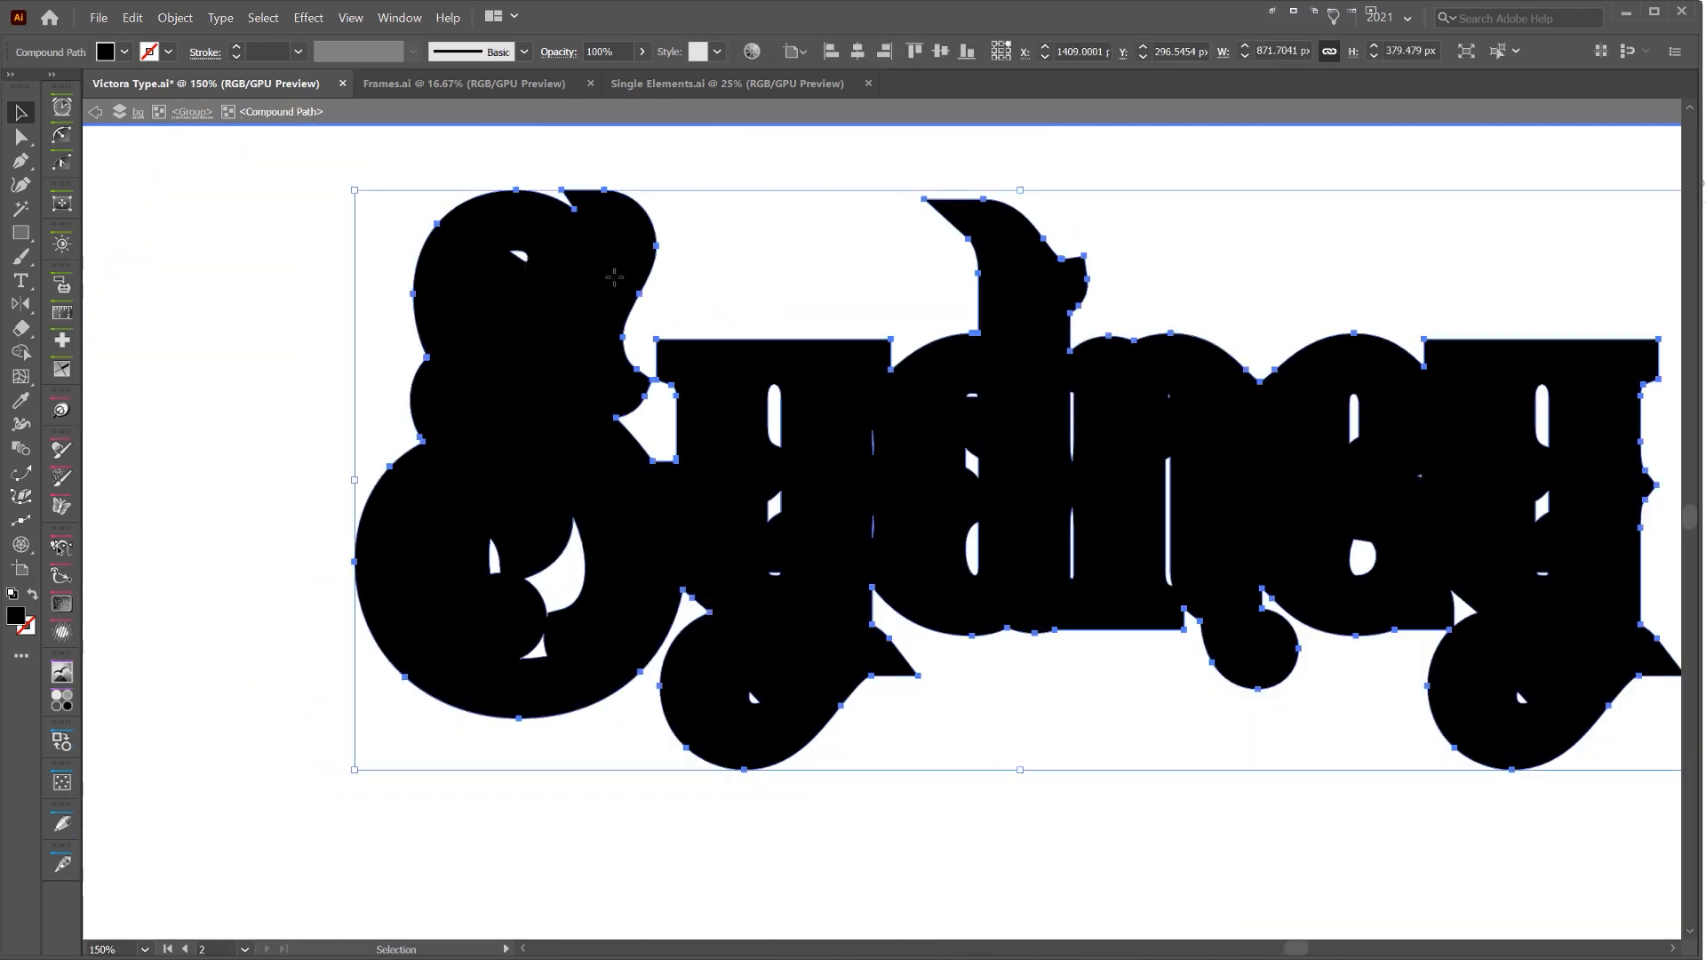
{"action": "scroll", "coordinate": [952, 448], "scroll_direction": "right", "scroll_amount": 2}
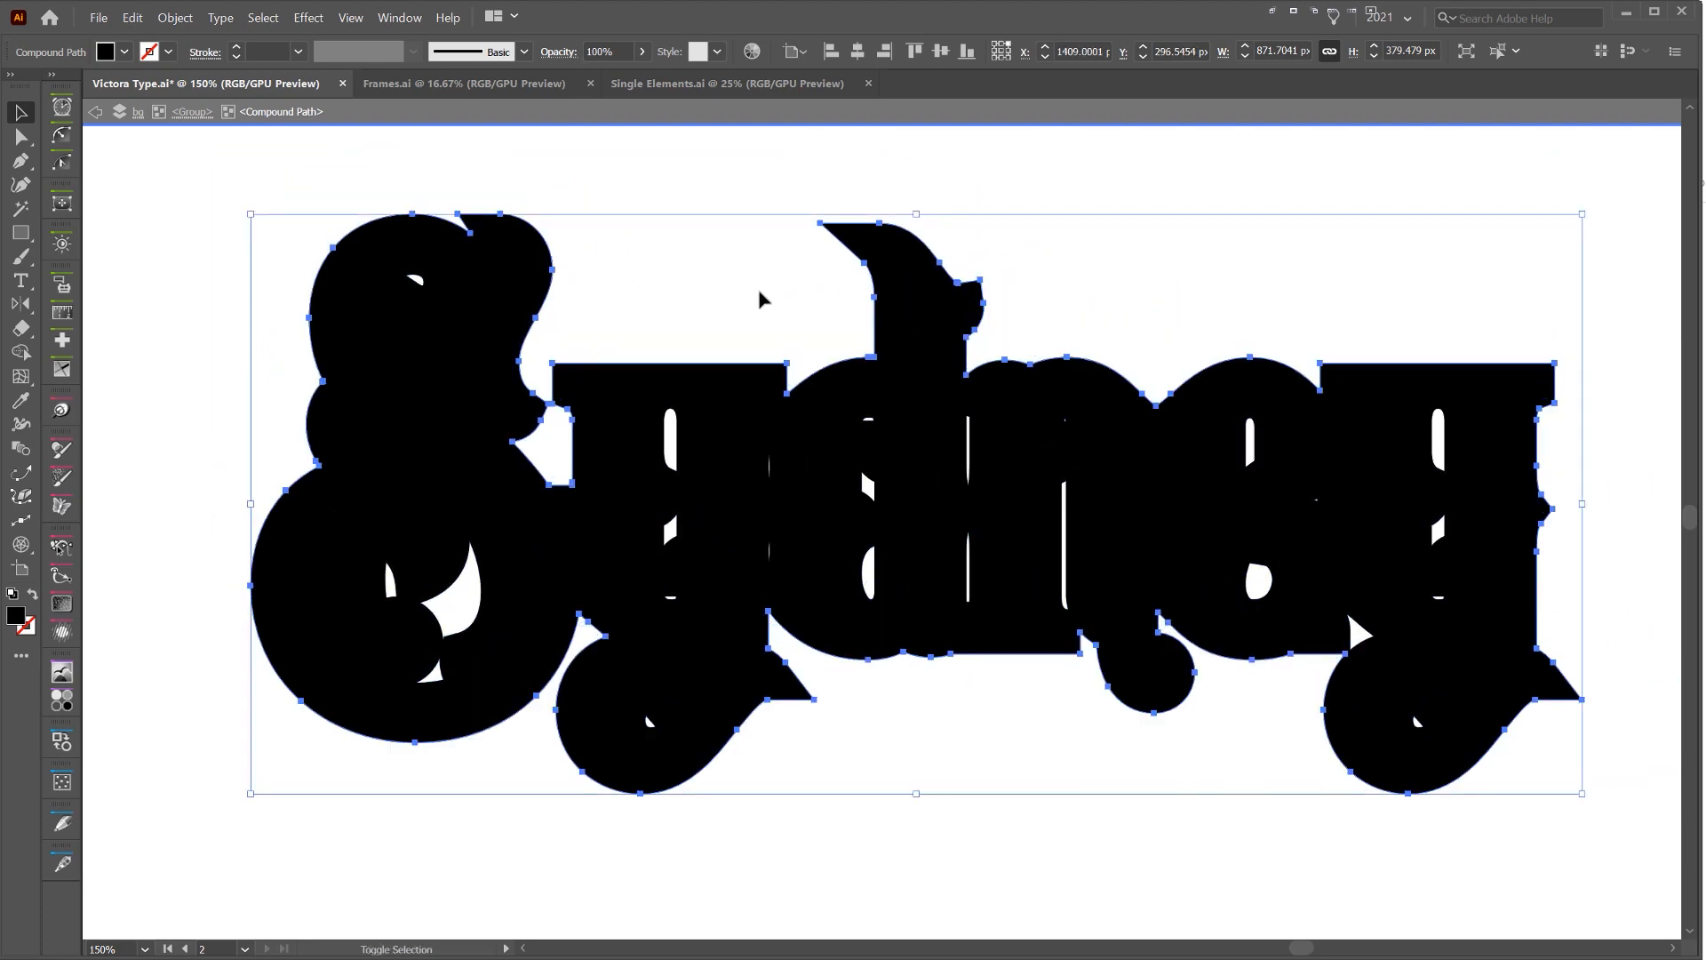
{"action": "key", "text": "shift+m"}
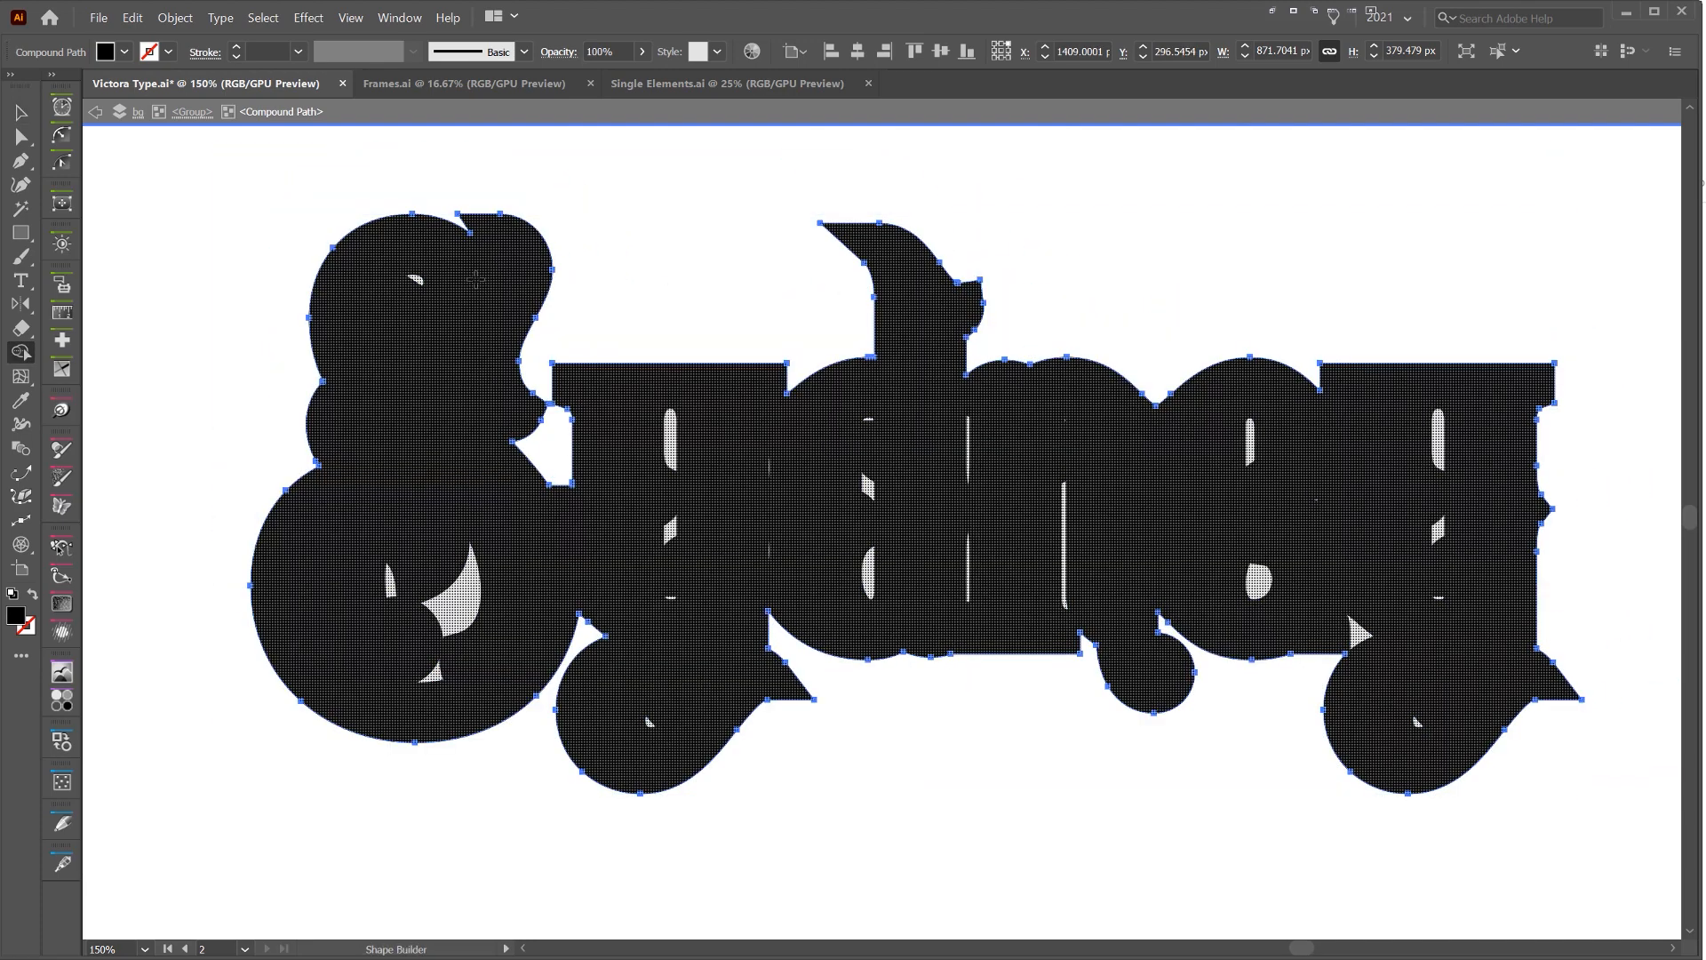
{"action": "left_click", "coordinate": [404, 303]}
{"action": "key", "text": "v"}
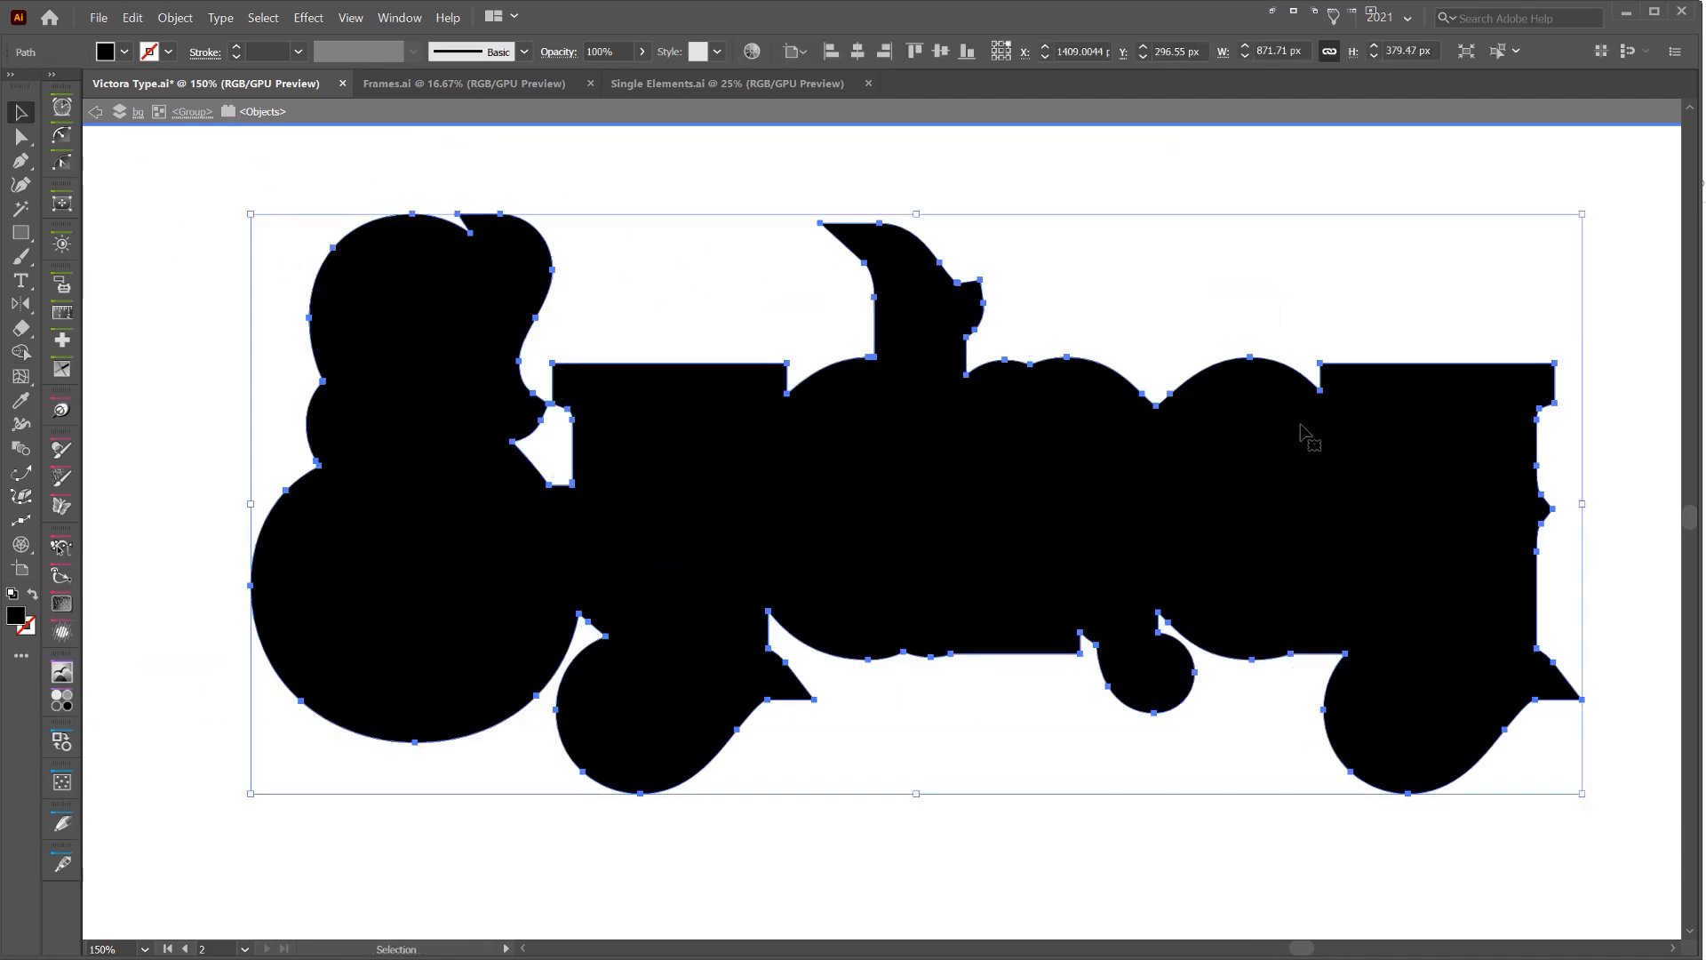
{"action": "key", "text": "Escape"}
{"action": "left_click", "coordinate": [1223, 249]}
{"action": "scroll", "coordinate": [1223, 249], "scroll_direction": "down", "scroll_amount": 1}
{"action": "left_click_drag", "start_coordinate": [1390, 221], "coordinate": [1128, 267]}
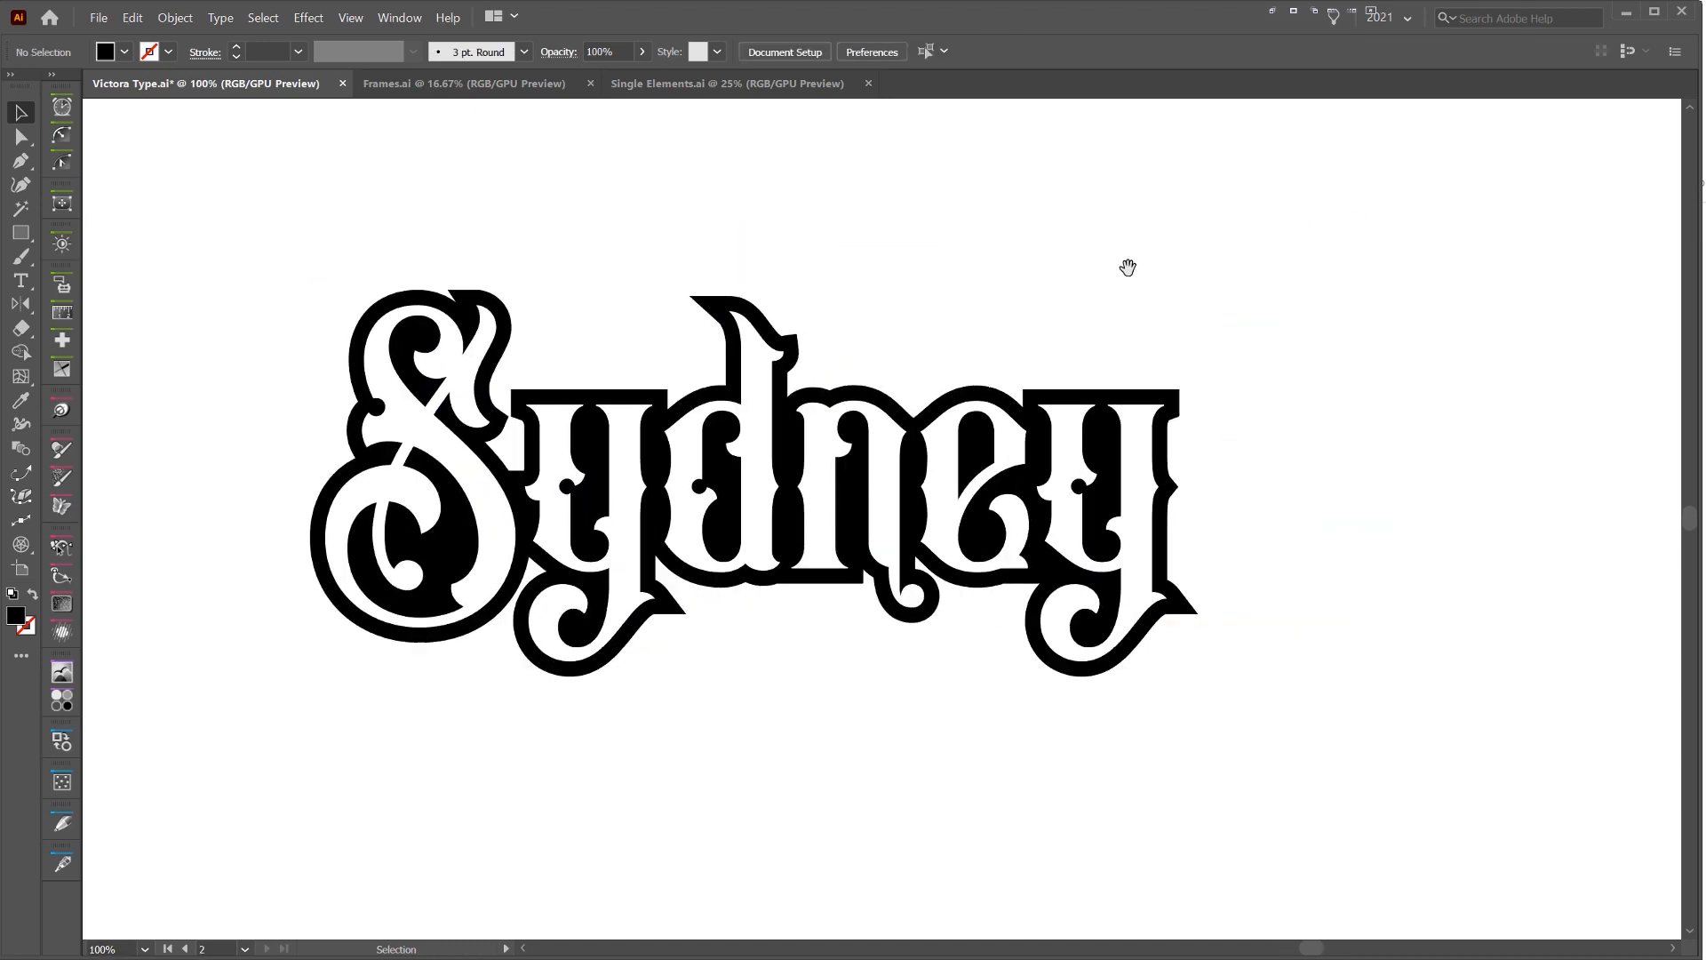
Examine the lettering's paths in Outline view for leftover inner shapes and return to Preview
{"action": "key", "text": "ctrl+y"}
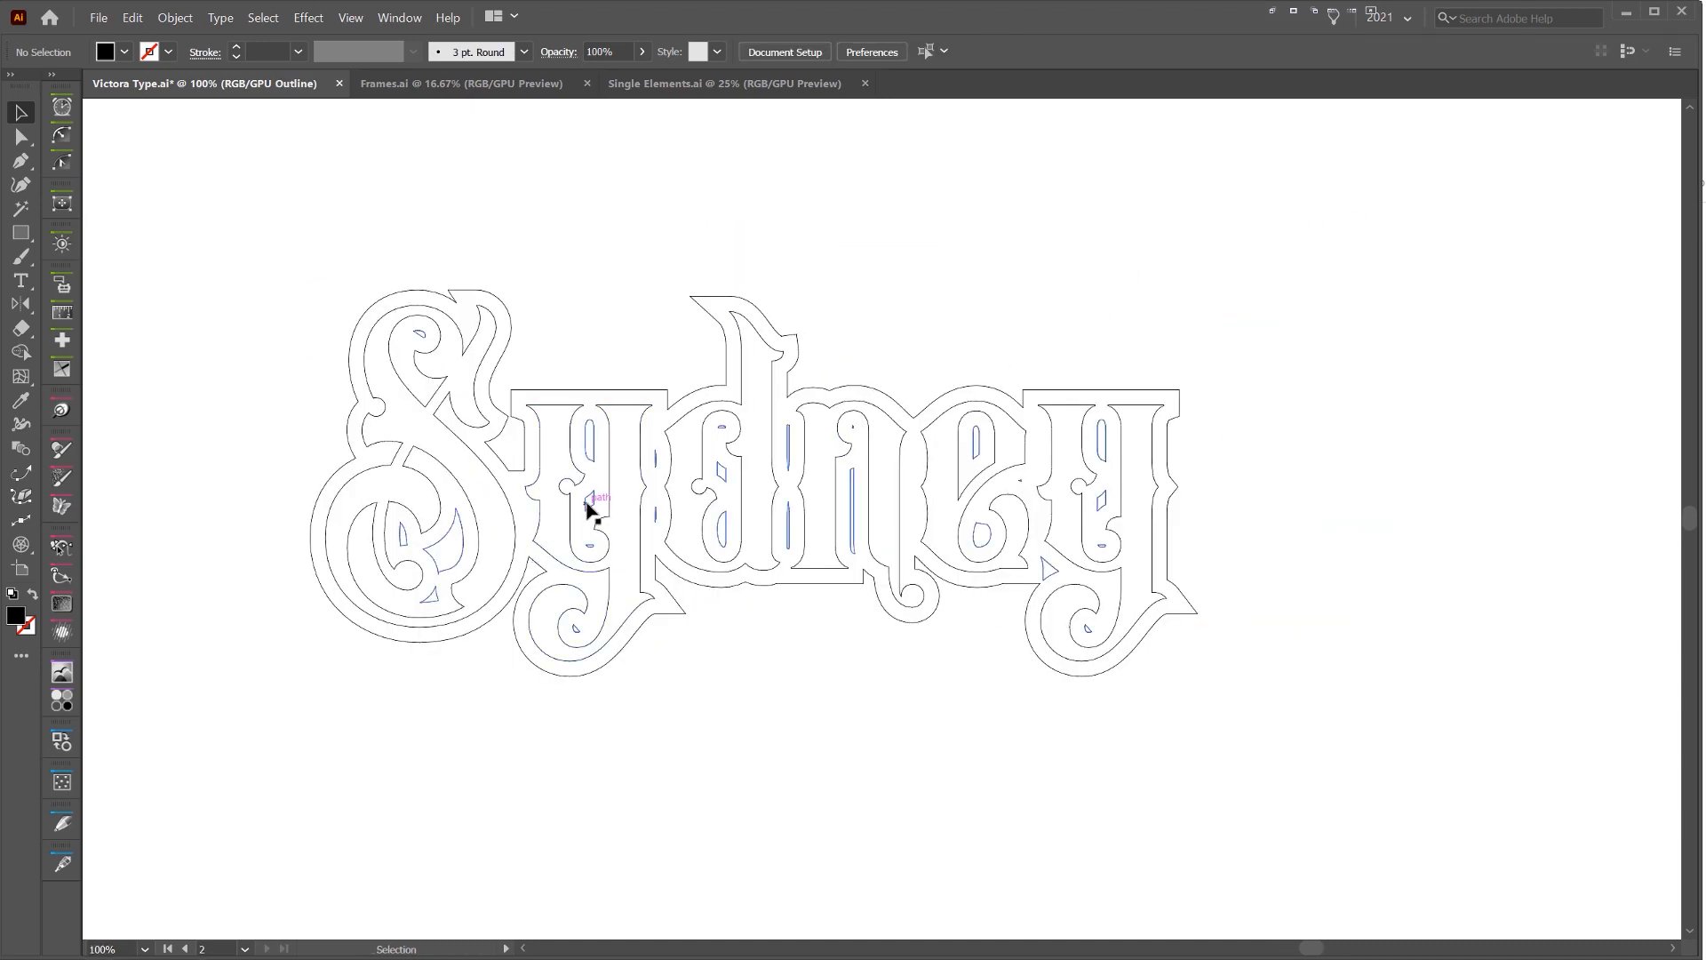
{"action": "left_click", "coordinate": [653, 502]}
{"action": "key", "text": "ctrl+shift+b"}
{"action": "key", "text": "ctrl+y"}
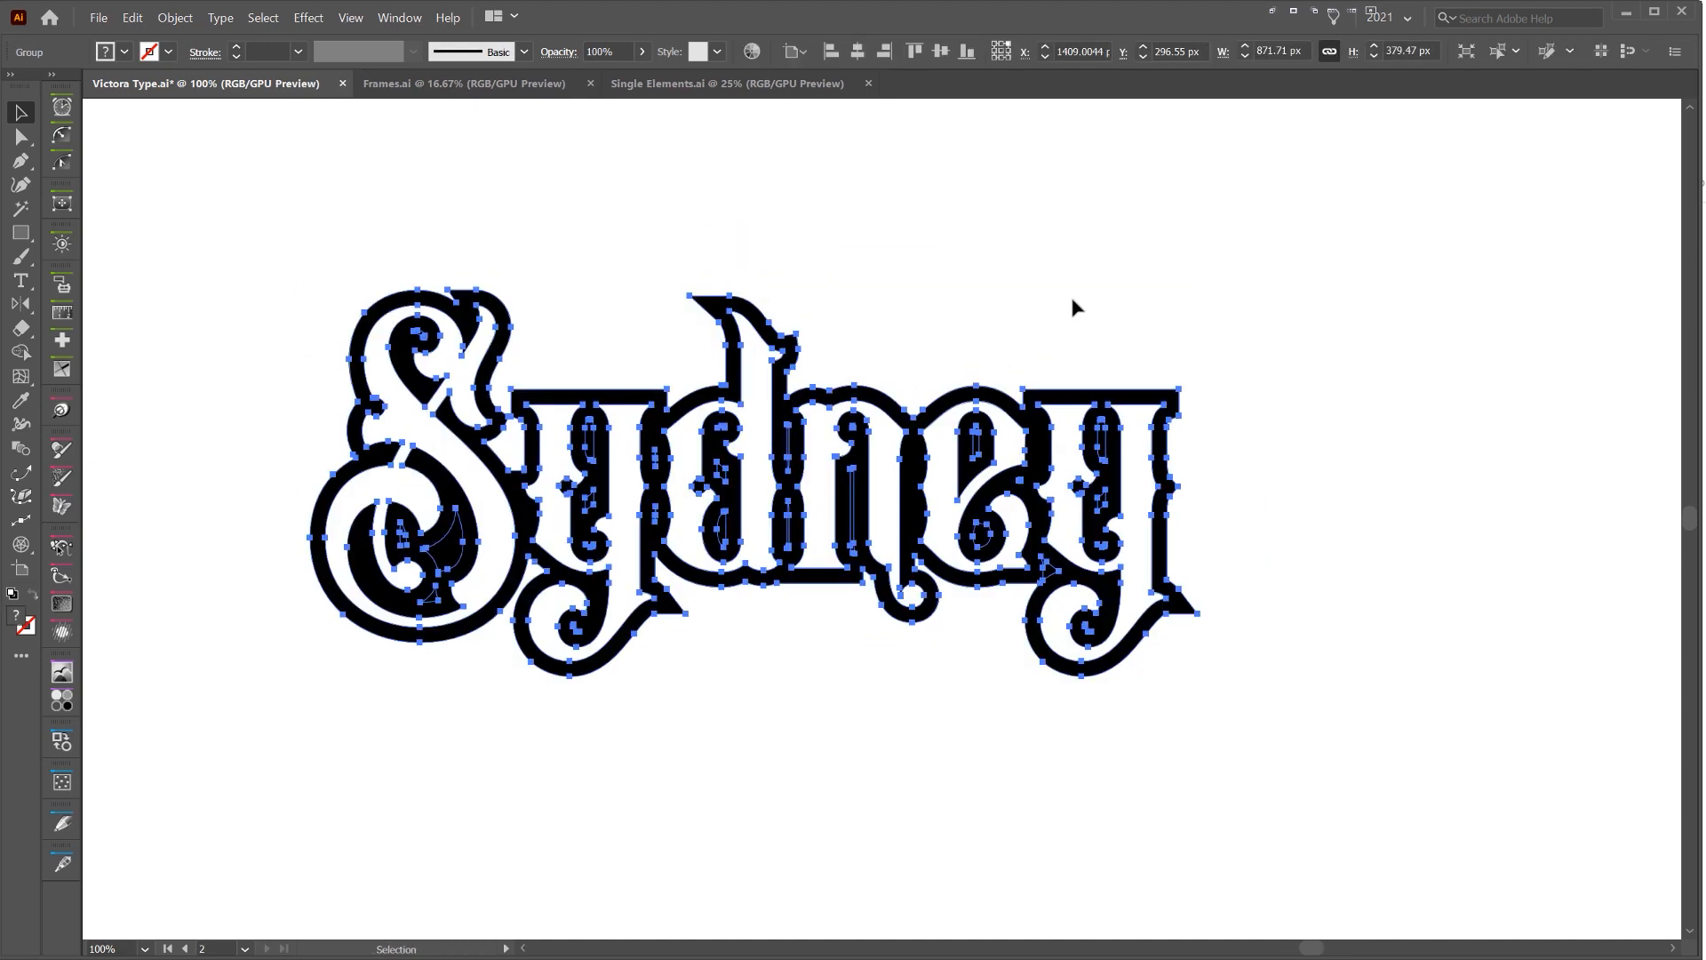
{"action": "left_click", "coordinate": [1072, 301]}
{"action": "scroll", "coordinate": [1065, 300], "scroll_direction": "down", "scroll_amount": 1}
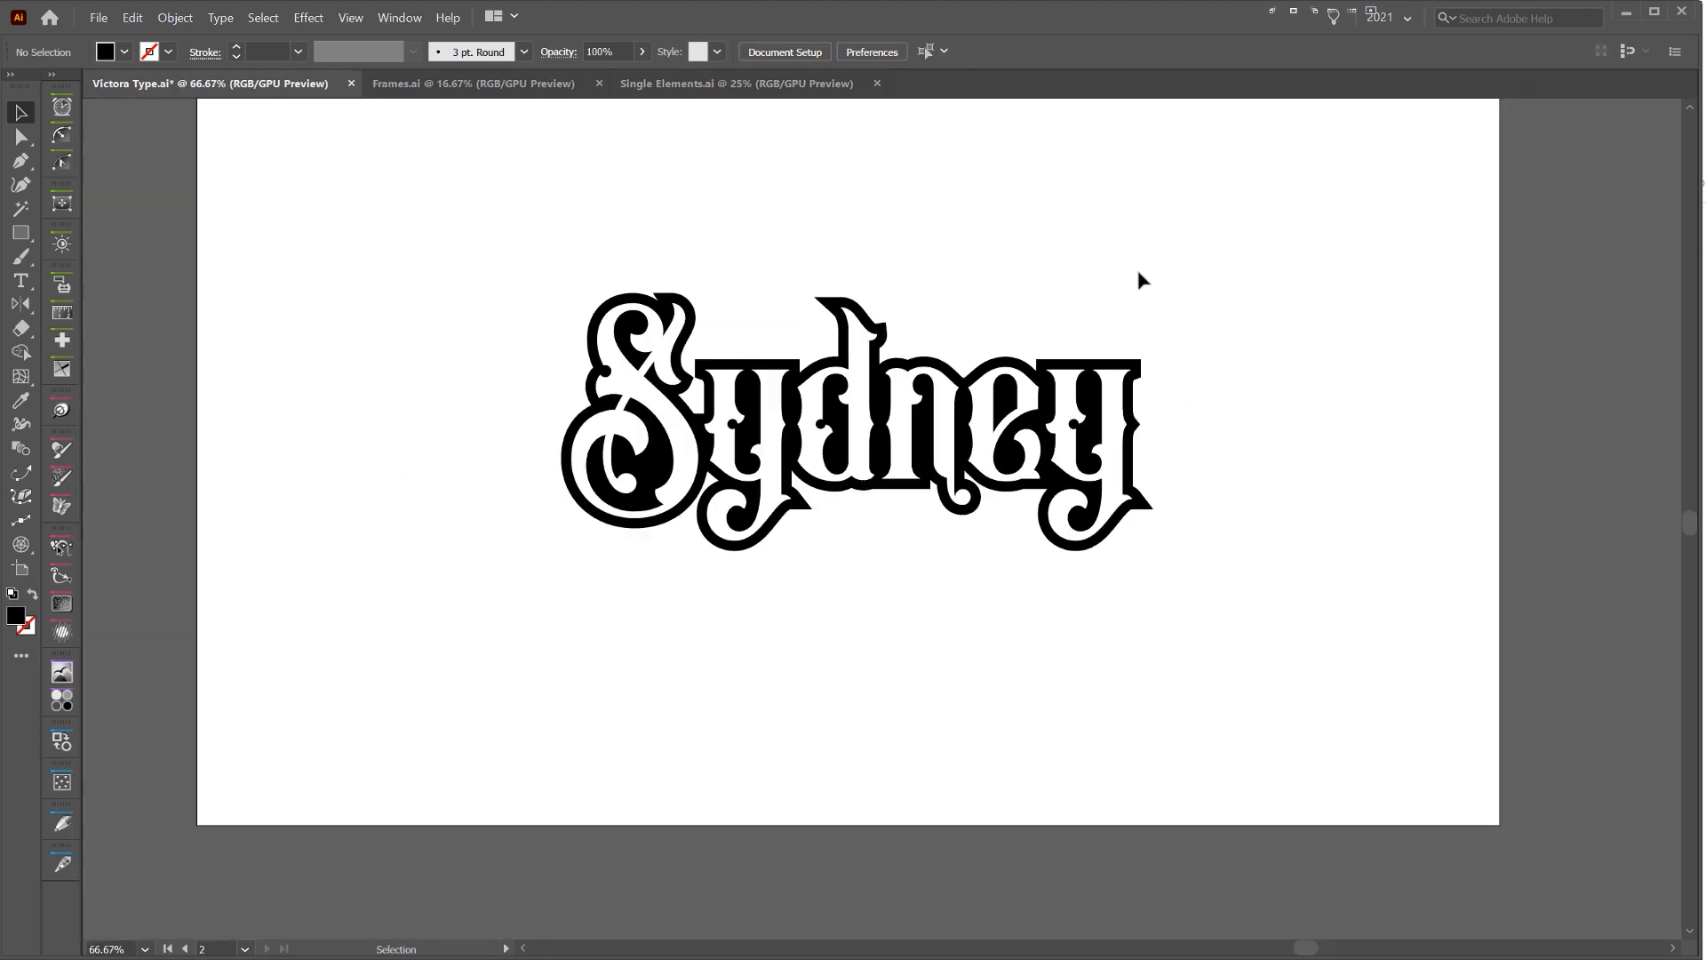
{"action": "scroll", "coordinate": [902, 274], "scroll_direction": "up", "scroll_amount": 1}
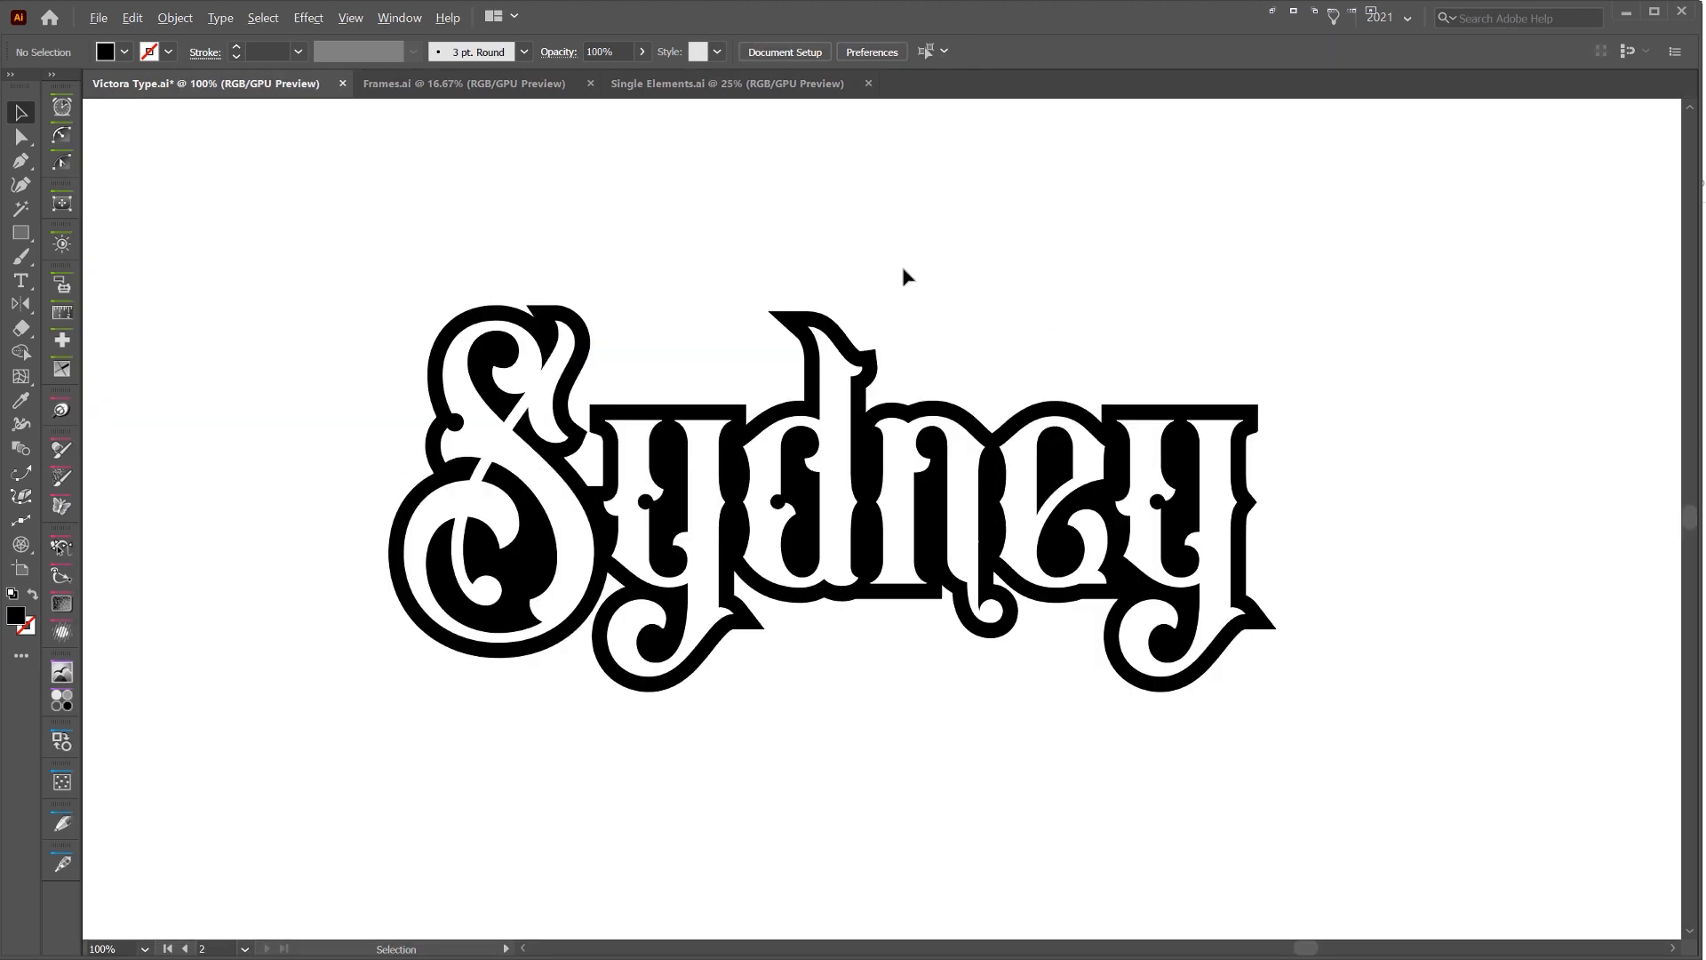
Isolate the lettering group, select all six white letters and group them together
{"action": "left_click", "coordinate": [534, 395]}
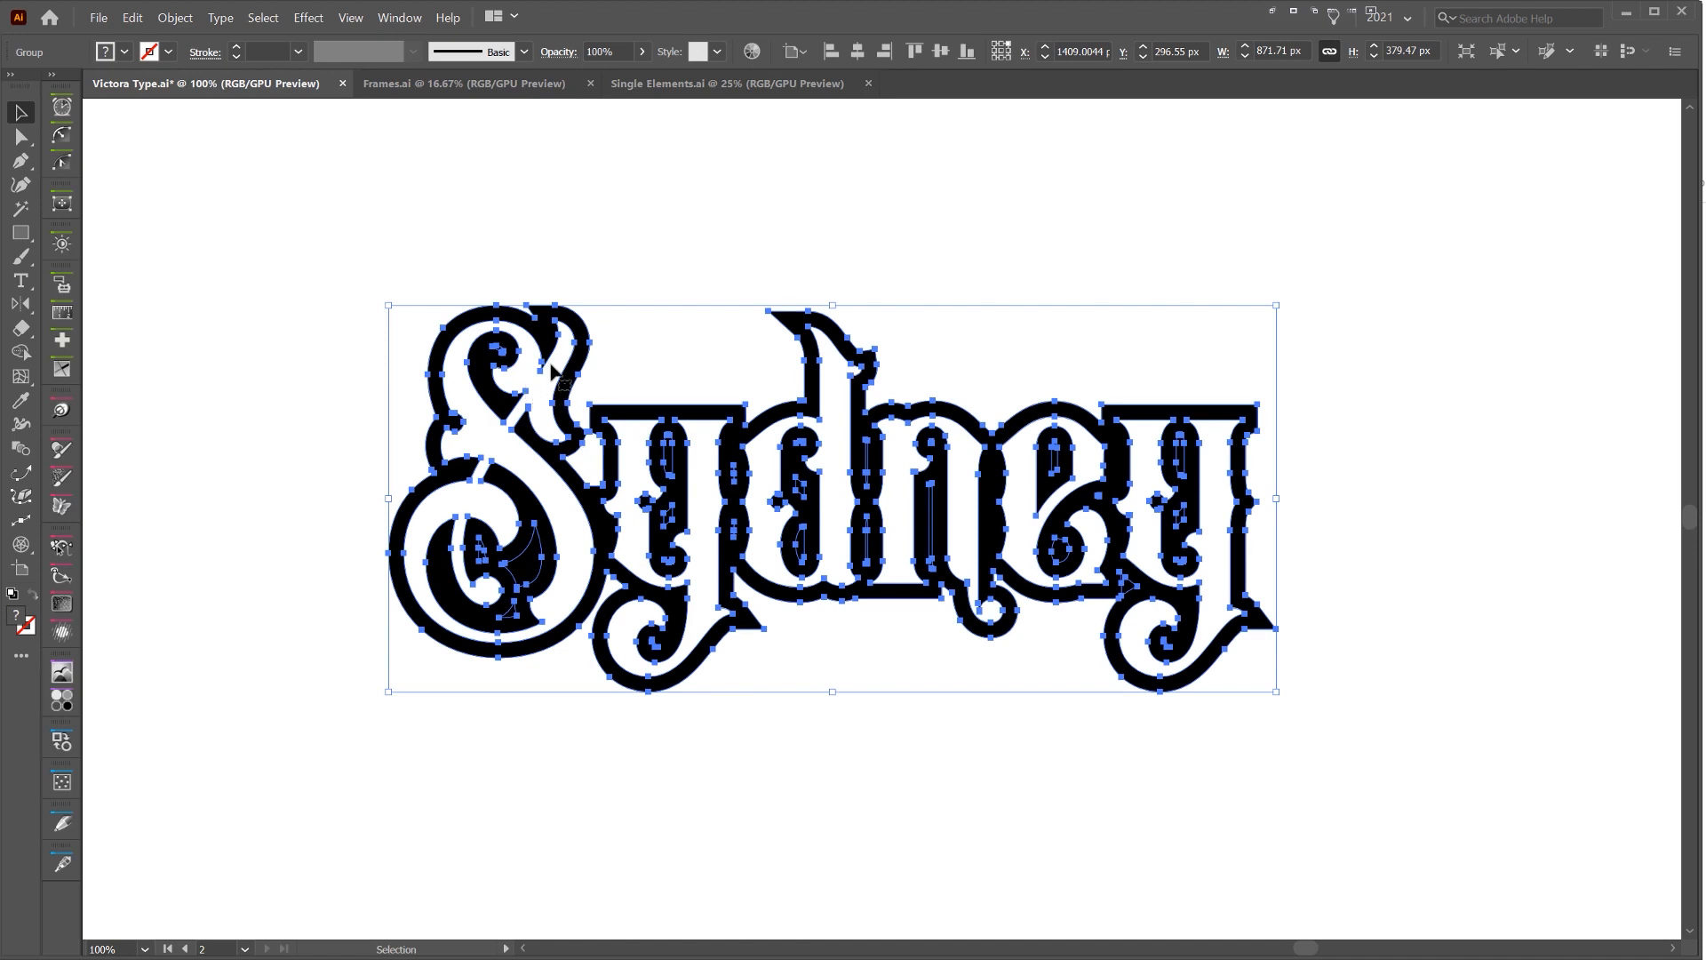
{"action": "double_click", "coordinate": [534, 395]}
{"action": "left_click", "coordinate": [534, 396]}
{"action": "scroll", "coordinate": [622, 458], "scroll_direction": "up", "scroll_amount": 1}
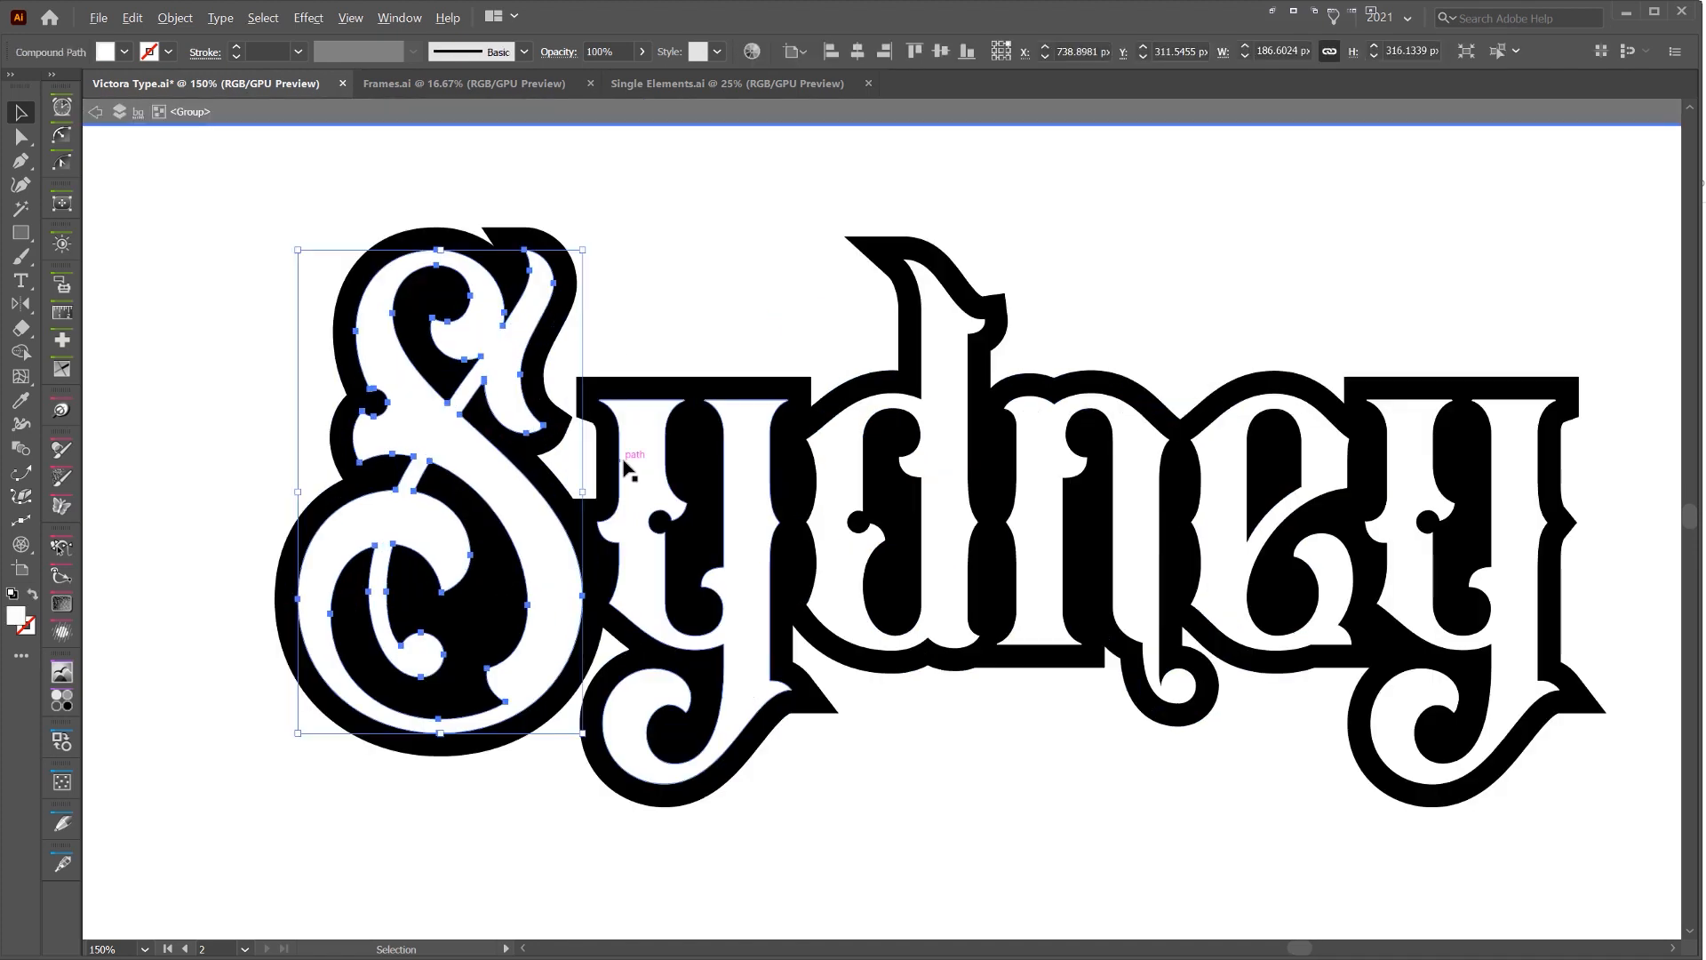
{"action": "left_click", "coordinate": [650, 442], "text": "shift"}
{"action": "left_click", "coordinate": [844, 441], "text": "shift"}
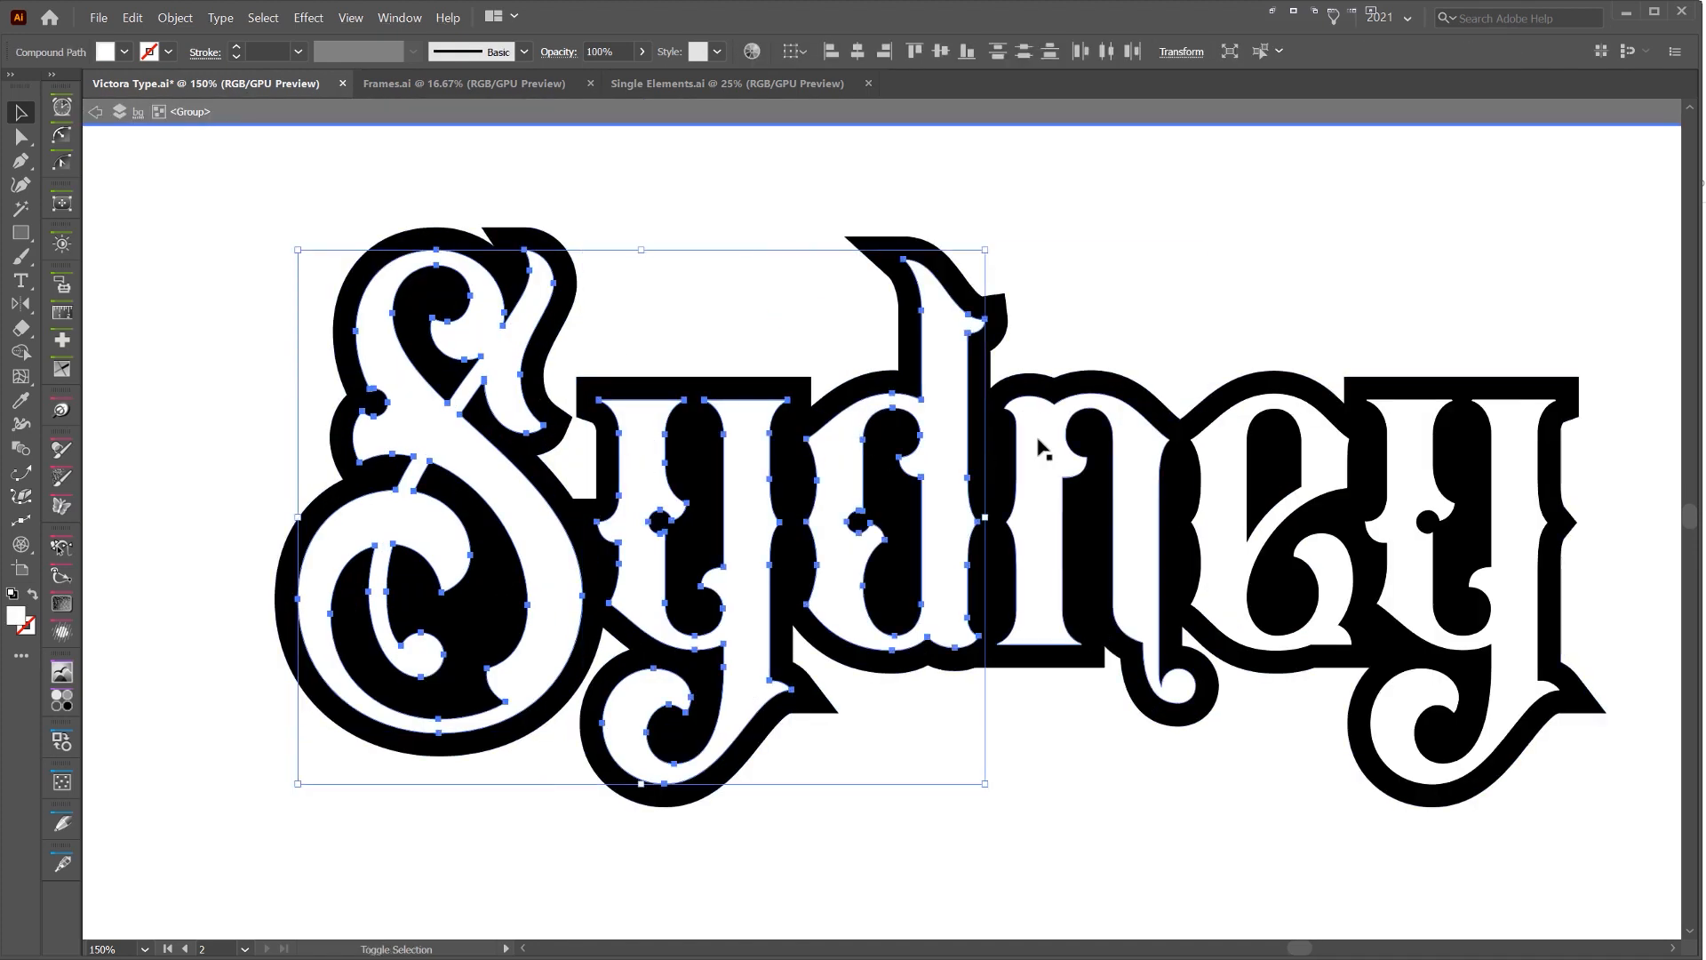
{"action": "left_click", "coordinate": [1040, 445], "text": "shift"}
{"action": "left_click", "coordinate": [1297, 480], "text": "shift"}
{"action": "left_click", "coordinate": [1388, 468], "text": "shift"}
{"action": "key", "text": "a"}
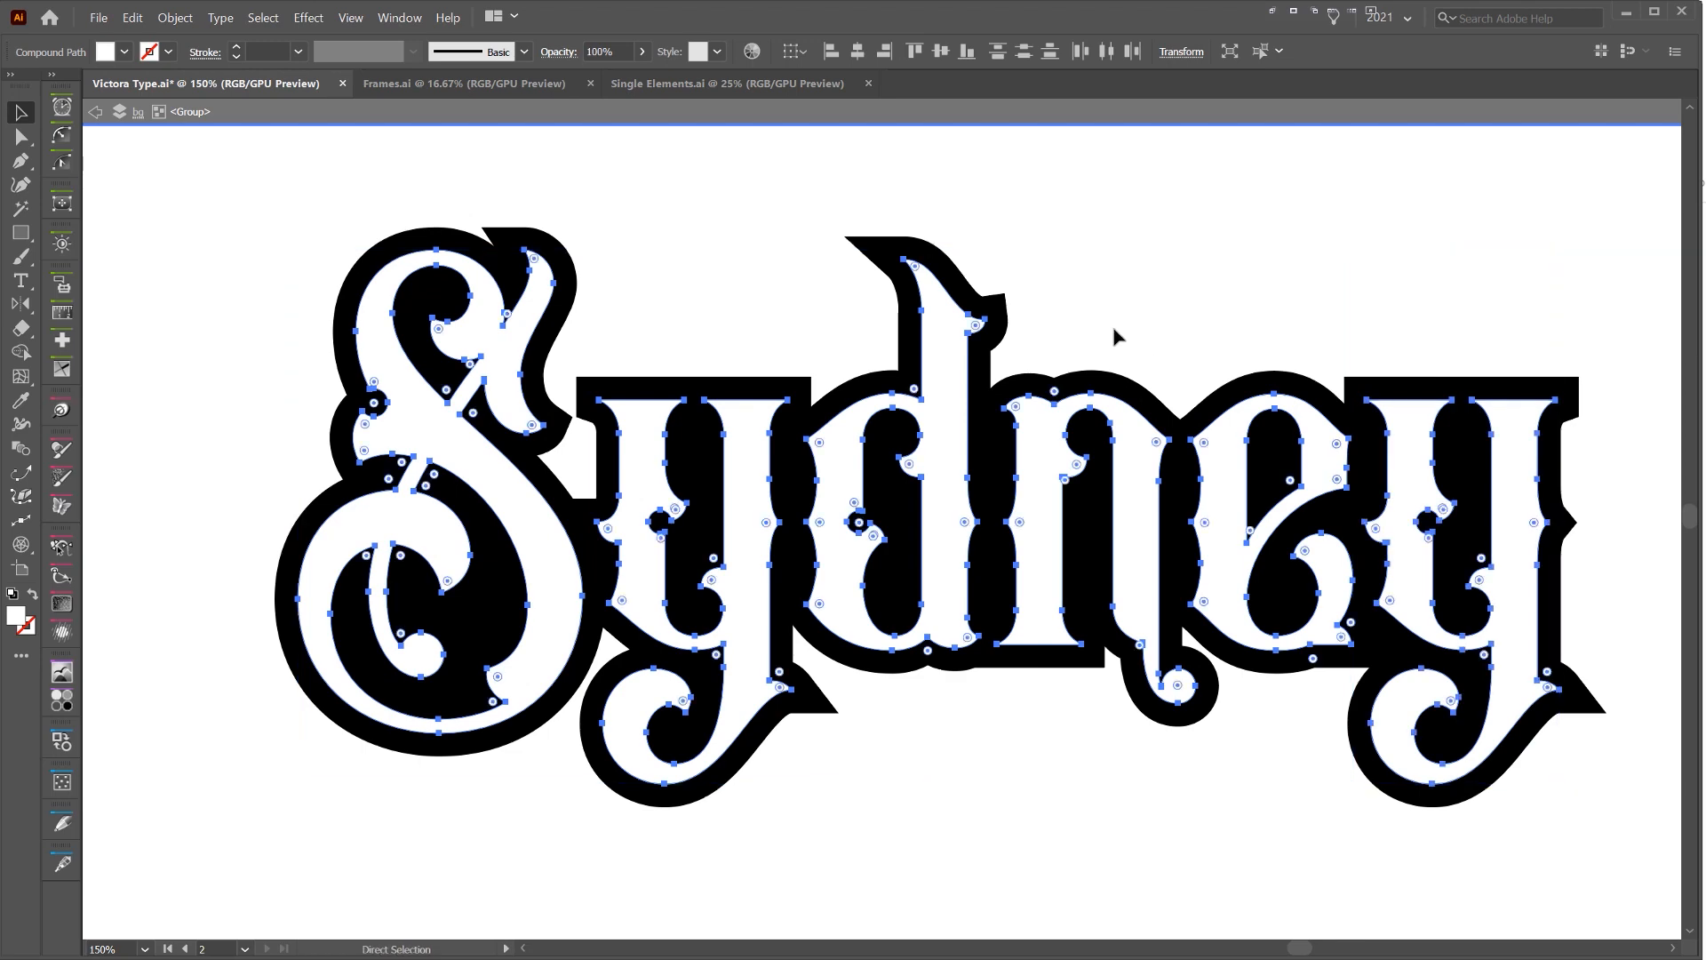
{"action": "left_click_drag", "start_coordinate": [937, 345], "coordinate": [1028, 387]}
{"action": "key", "text": "ctrl+z"}
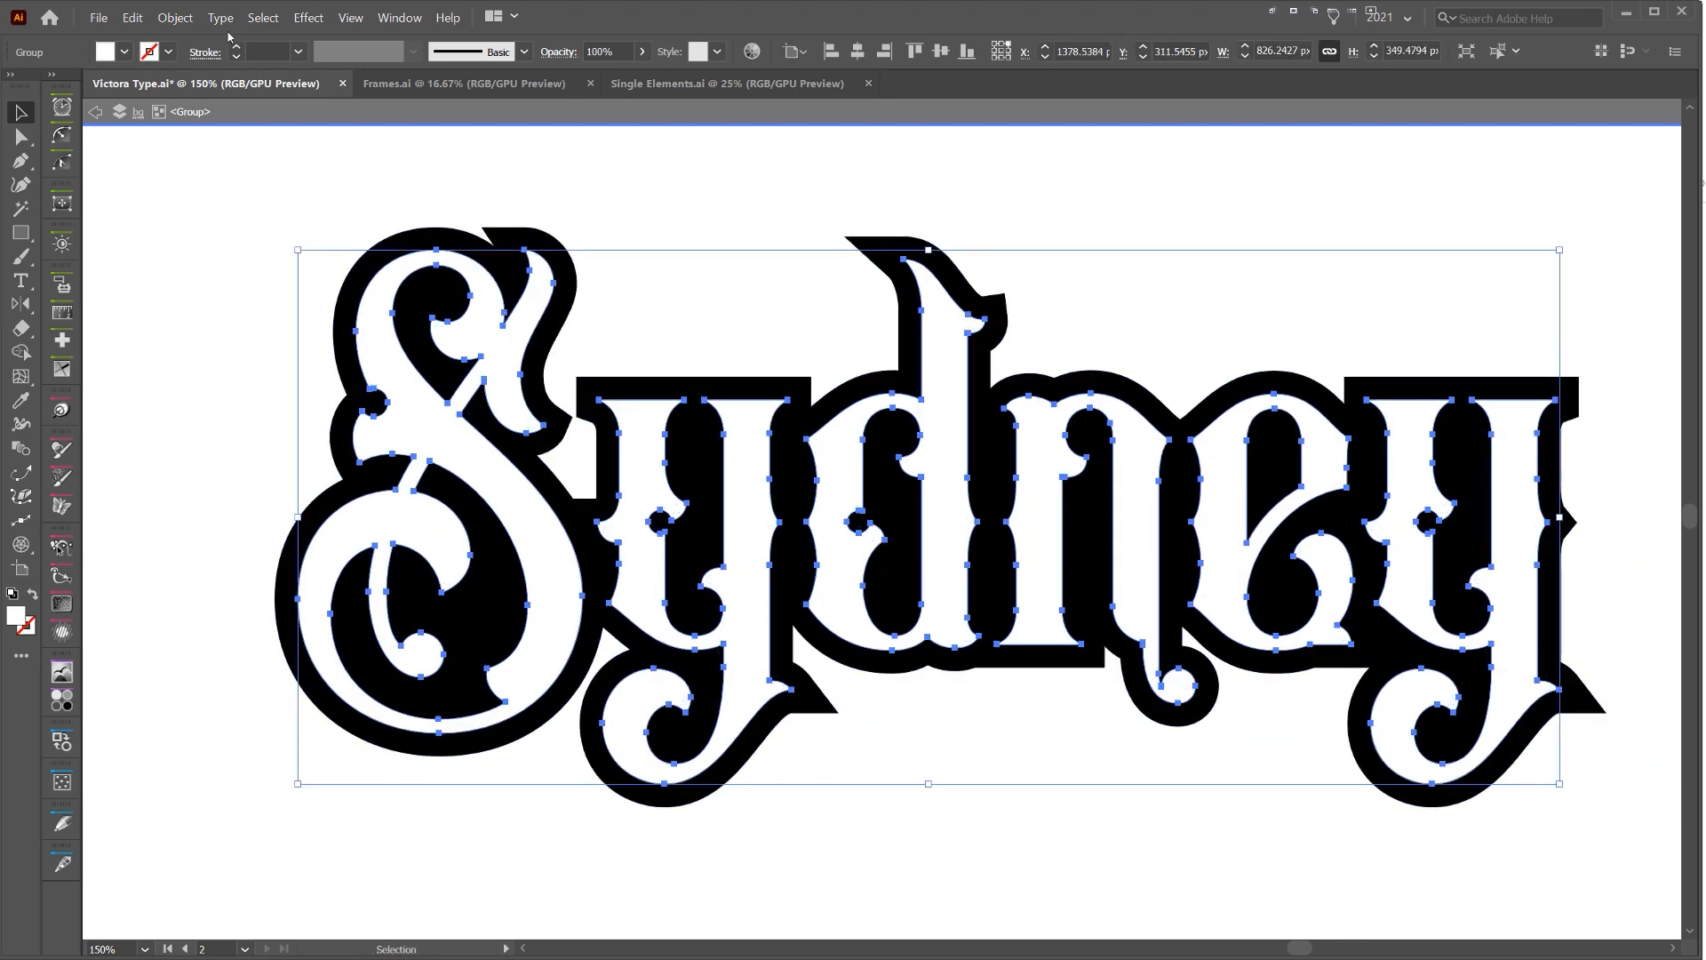
Offset the paths of the grouped white letters by -7 px with miter joins and a miter limit of 4
{"action": "key", "text": "alt+o"}
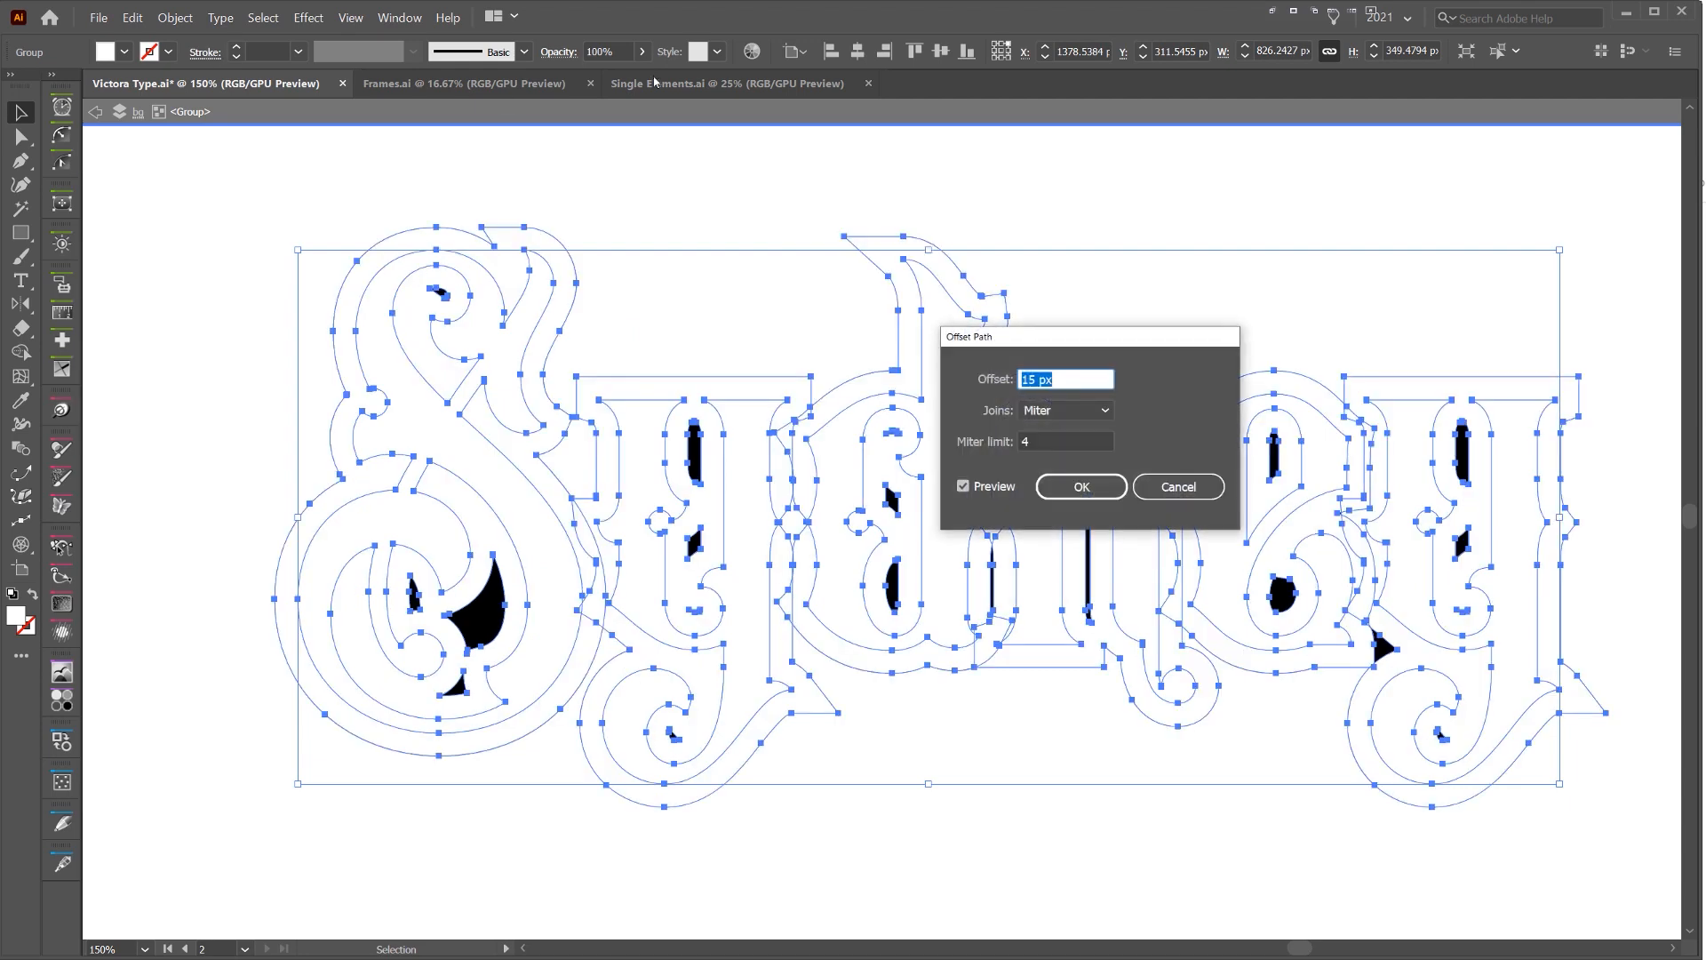
{"action": "type", "text": "-4"}
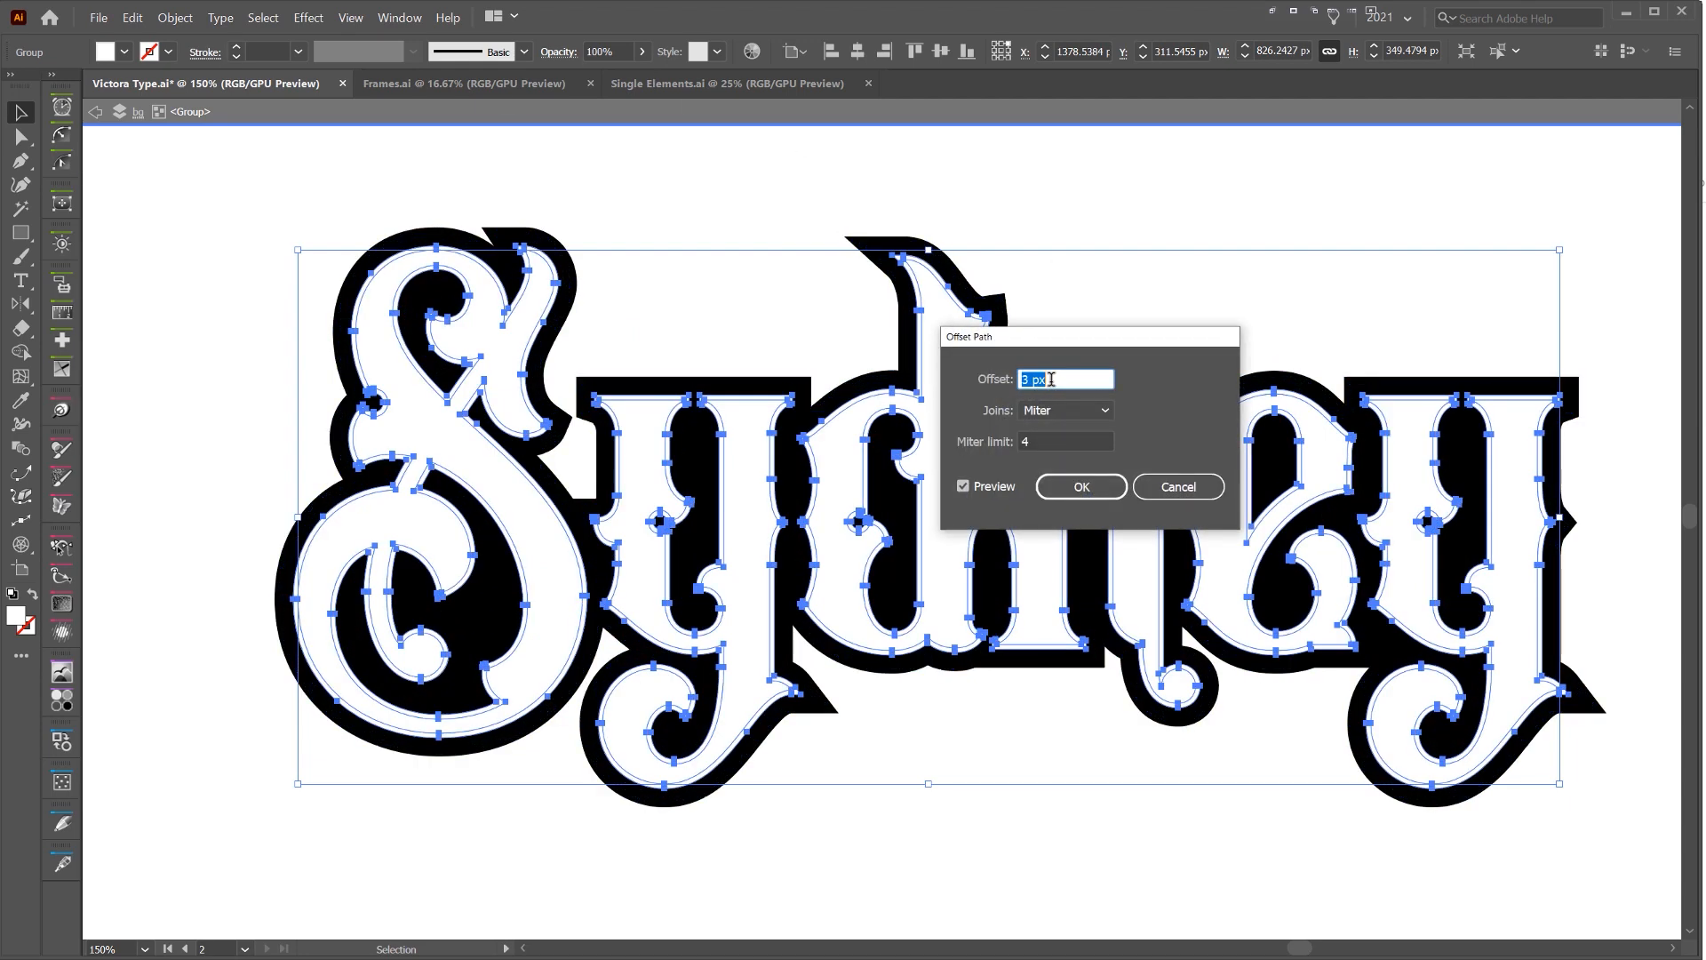
{"action": "key", "text": "Down"}
{"action": "key", "text": "Down"}
{"action": "key", "text": "Down"}
{"action": "key", "text": "Down"}
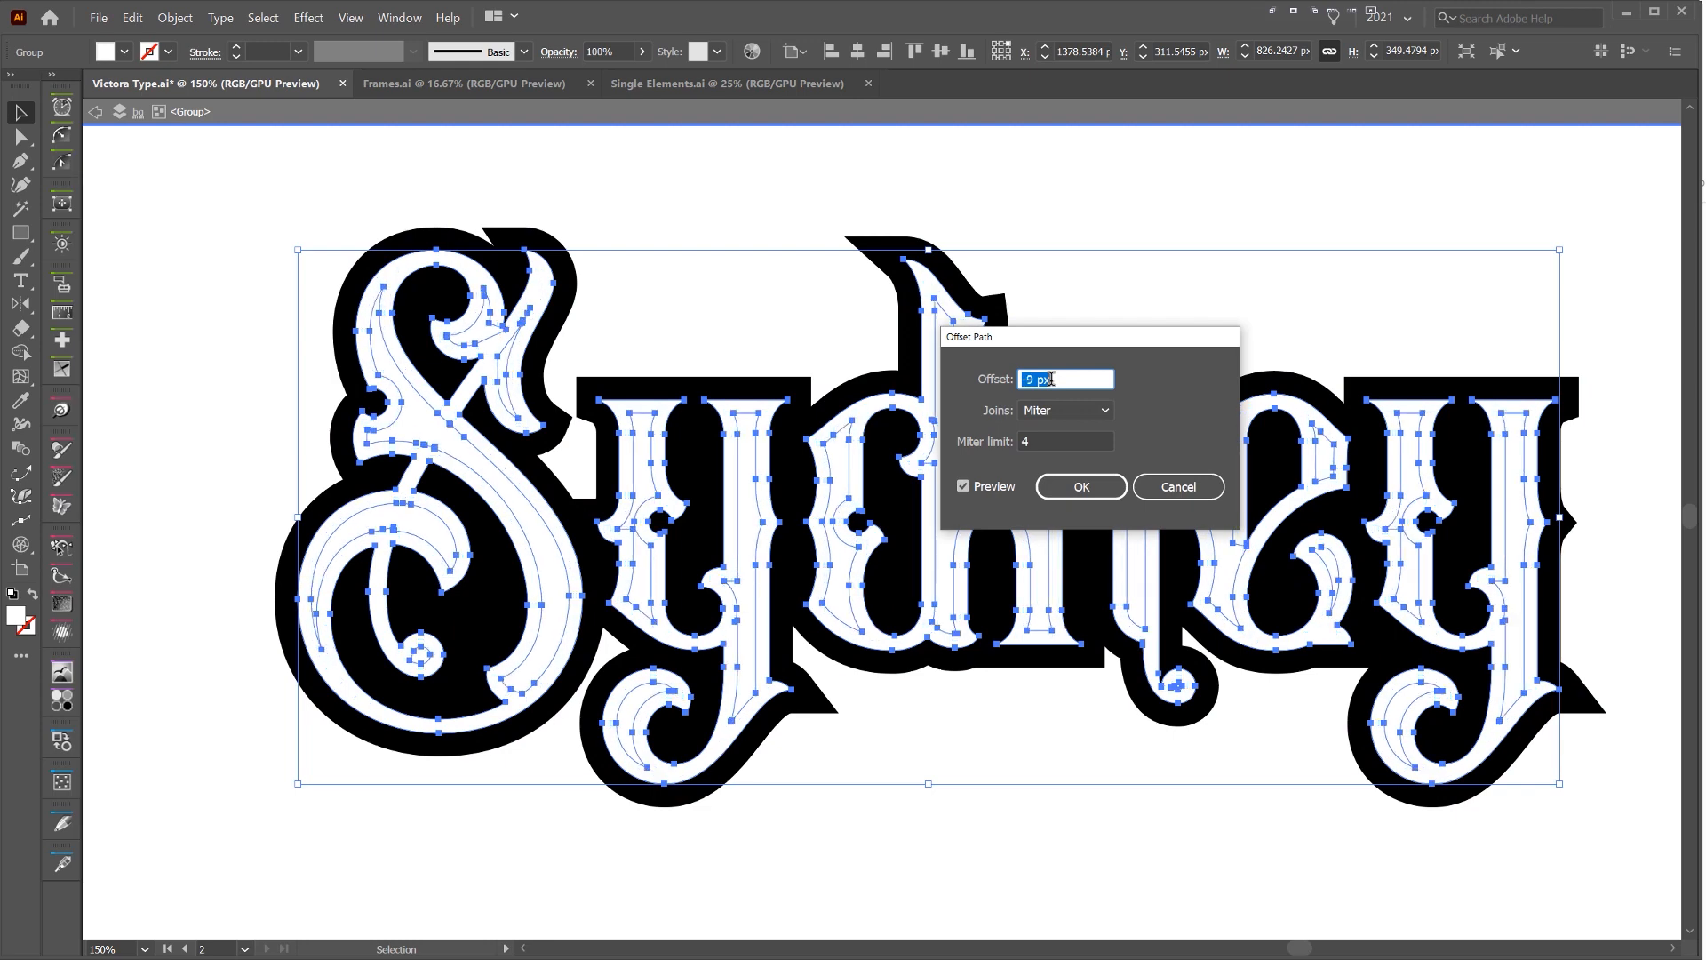
{"action": "left_click_drag", "start_coordinate": [1080, 340], "coordinate": [1031, 745]}
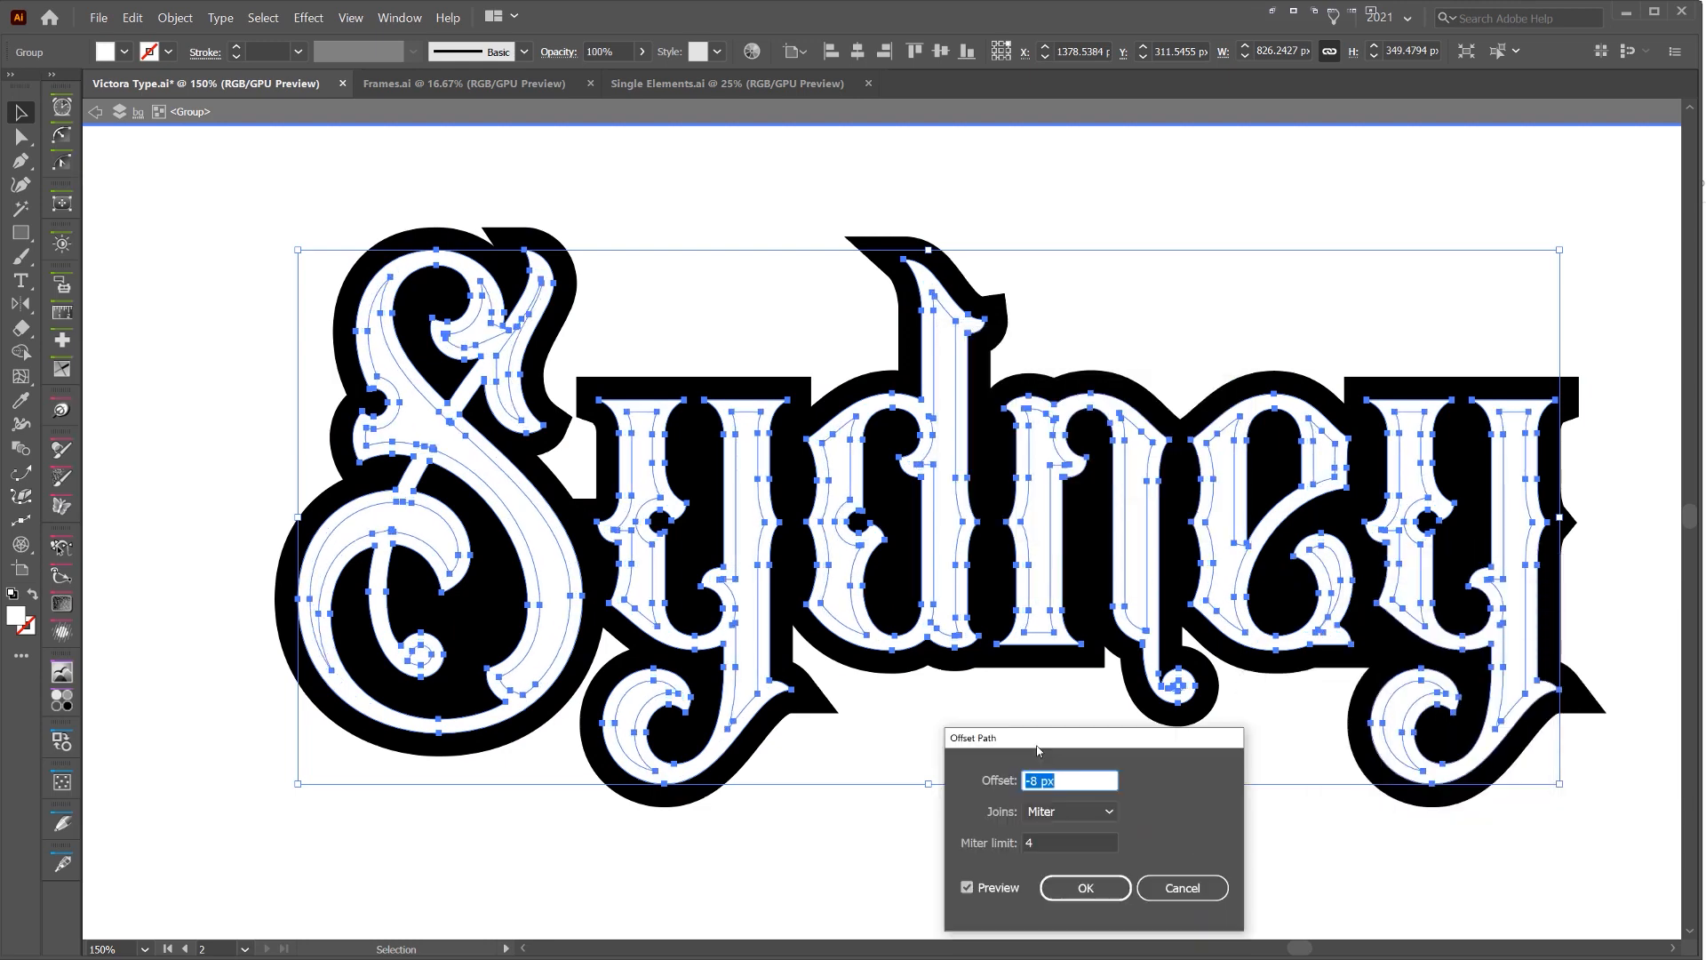
{"action": "key", "text": "Up"}
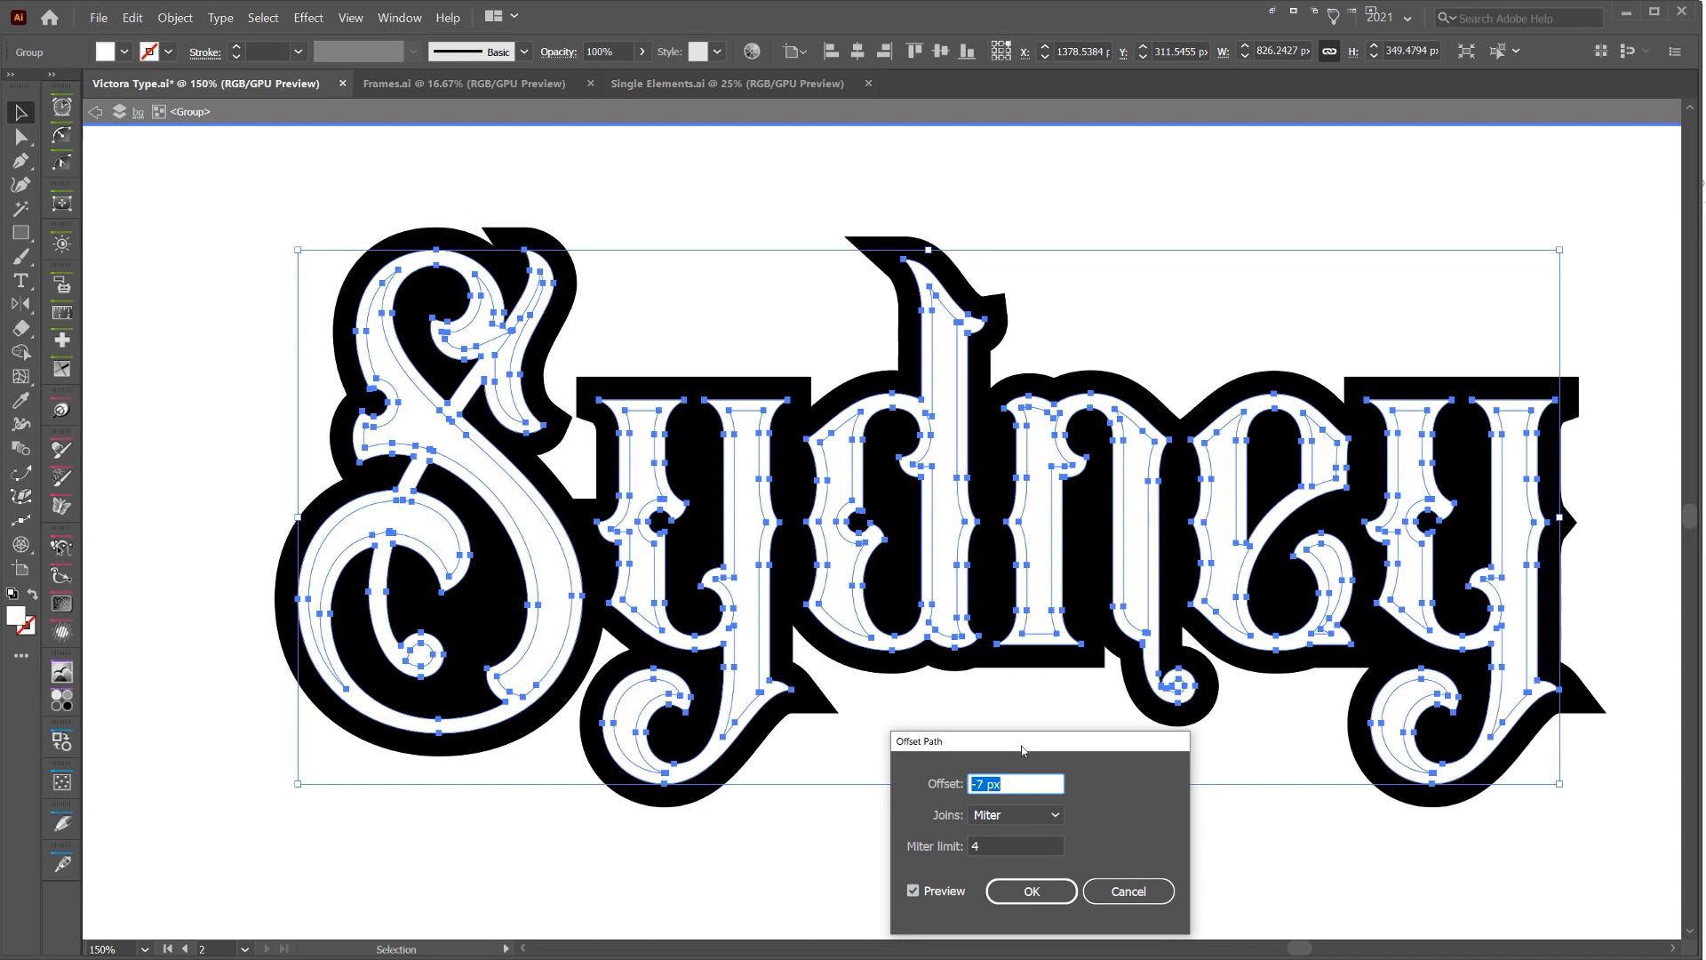
{"action": "left_click_drag", "start_coordinate": [1022, 751], "coordinate": [979, 554]}
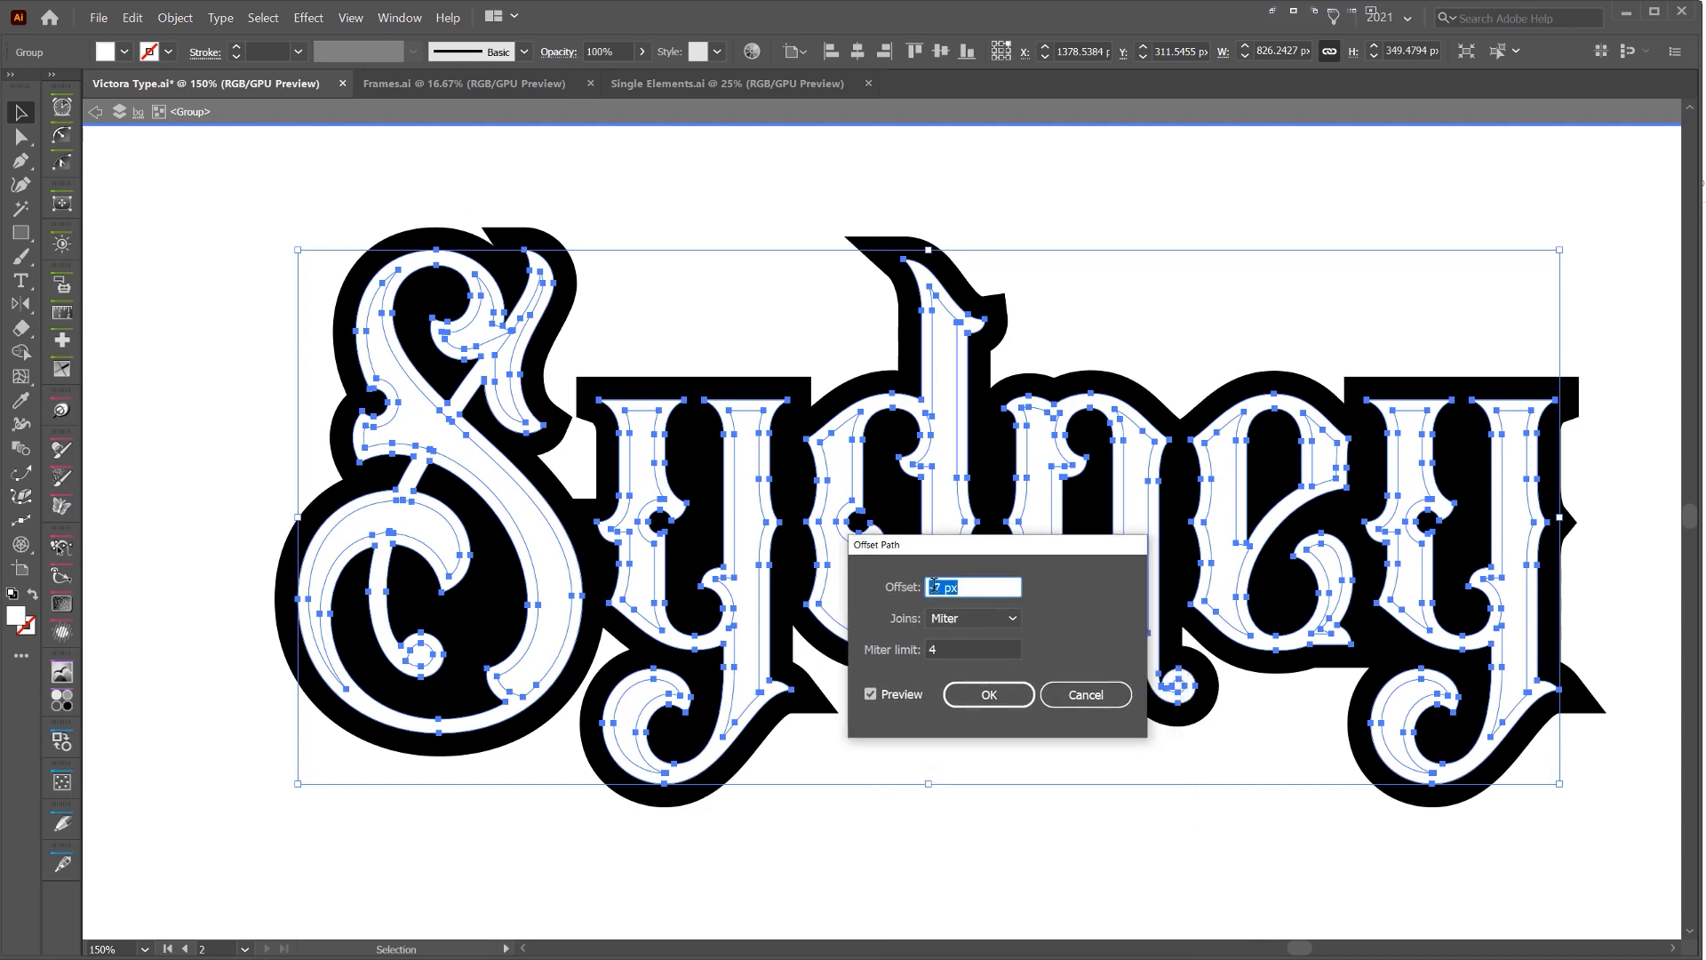
{"action": "left_click", "coordinate": [985, 695]}
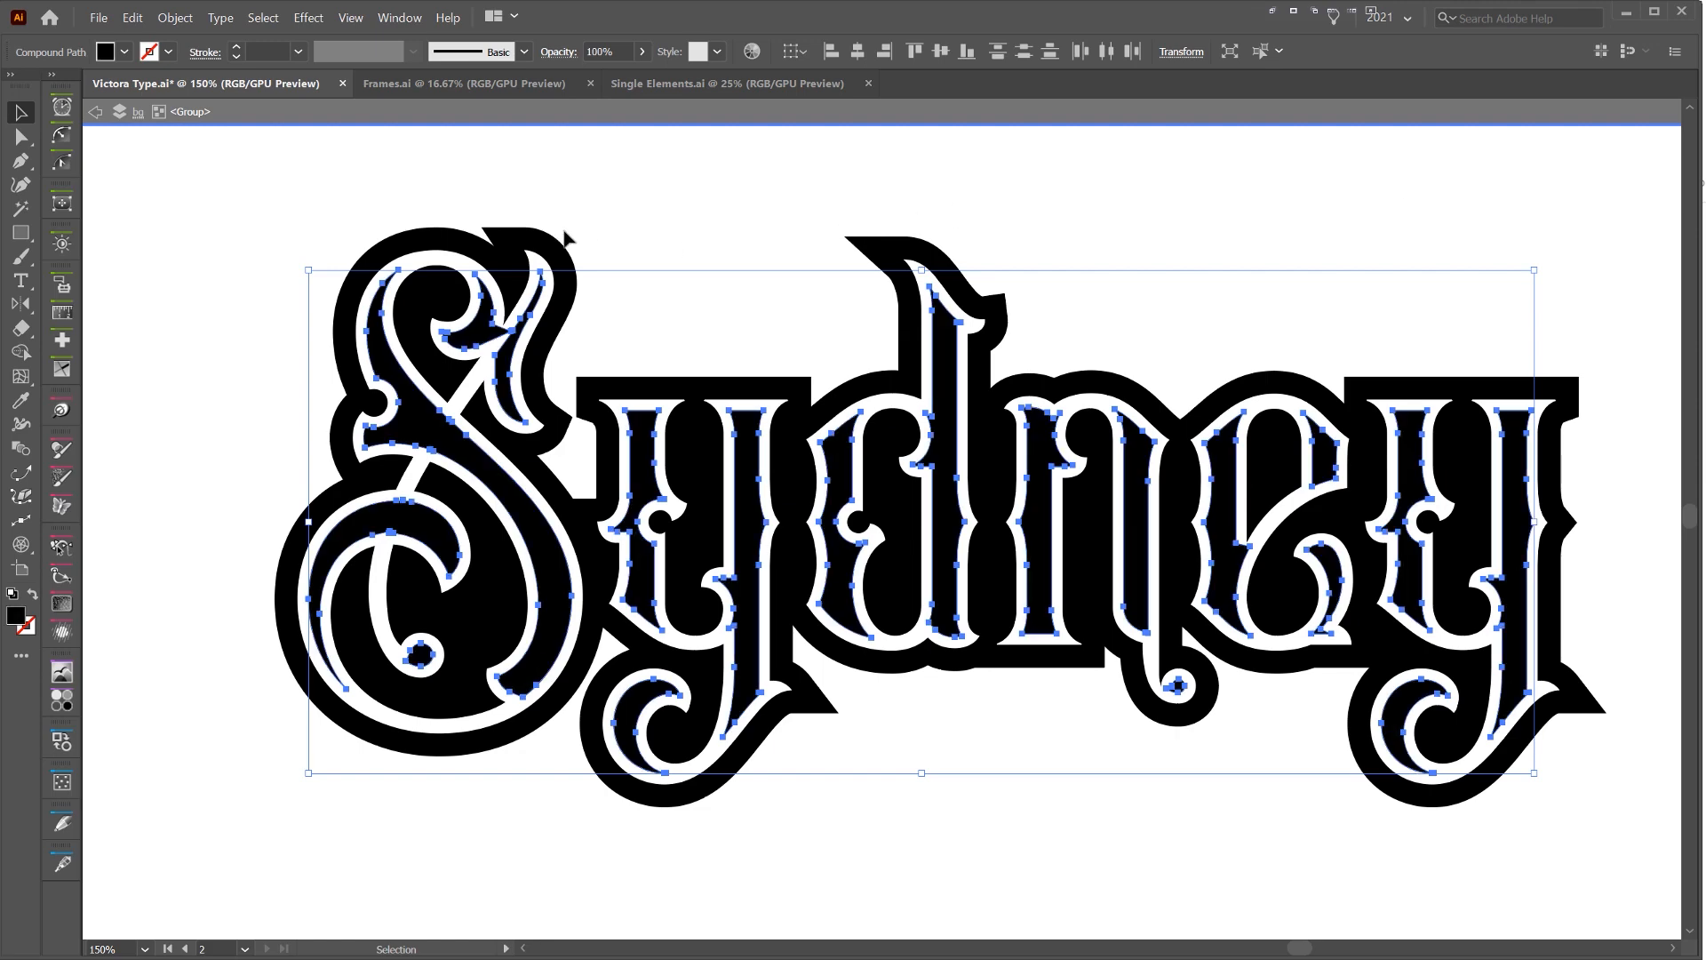
Swap the inset shapes' black fill to a black stroke with no fill and set the stroke weight to 3 pt
{"action": "key", "text": "shift+x"}
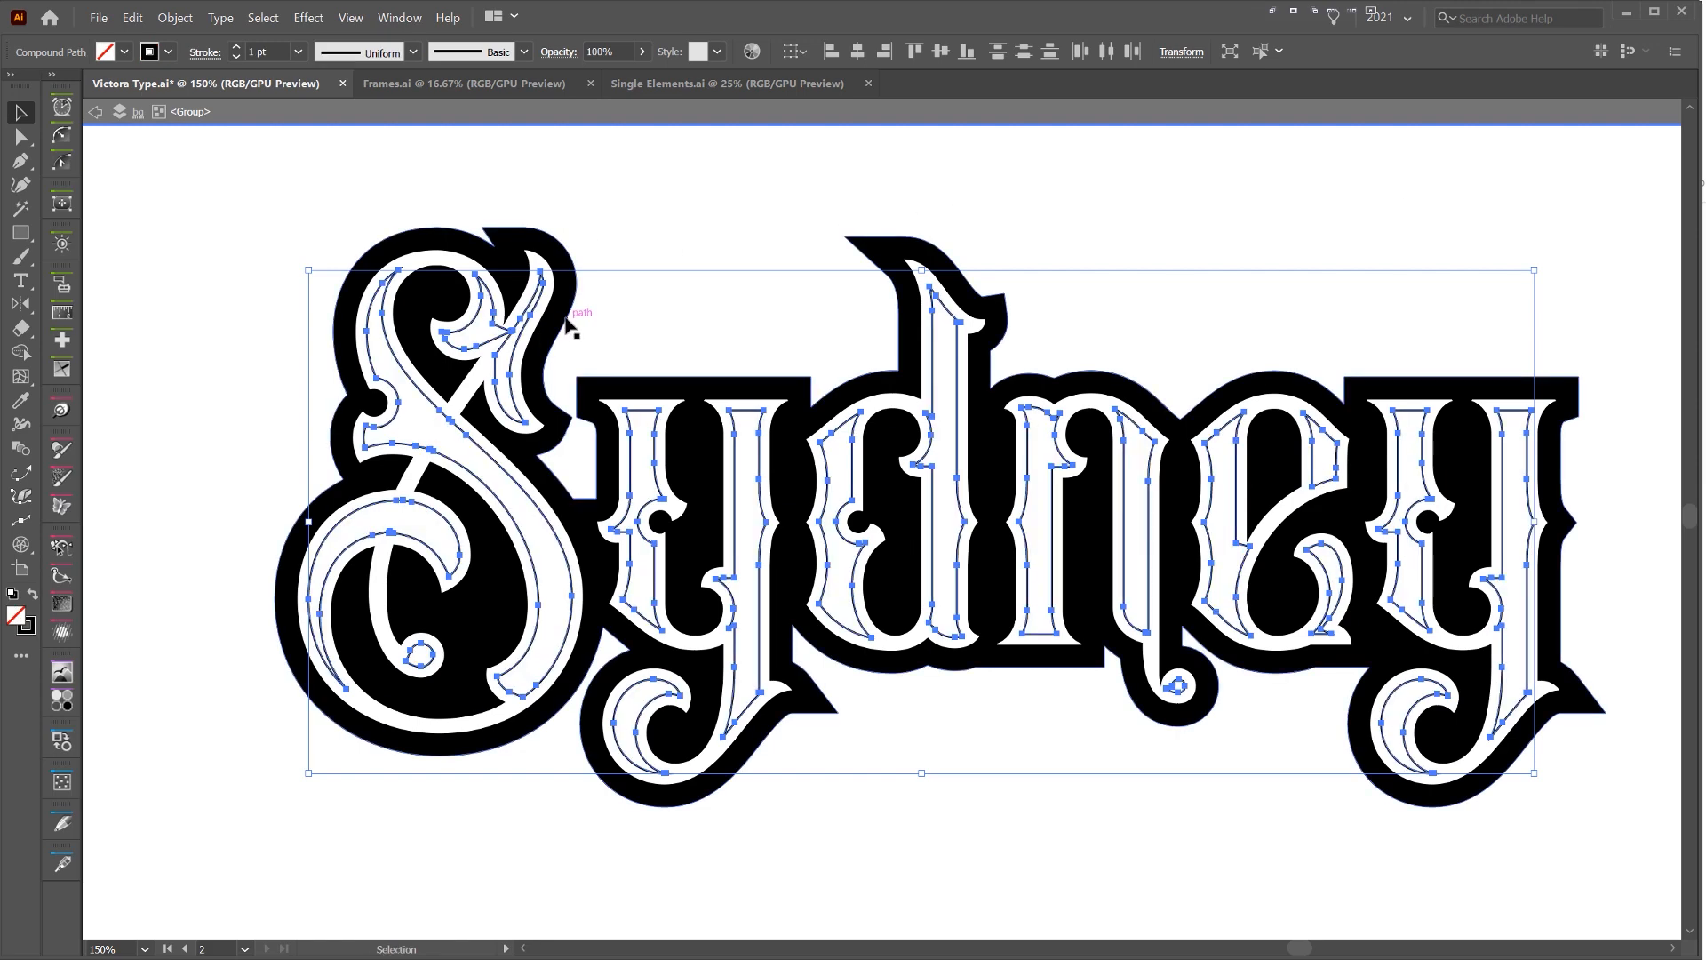
{"action": "scroll", "coordinate": [936, 272], "scroll_direction": "up", "scroll_amount": 6}
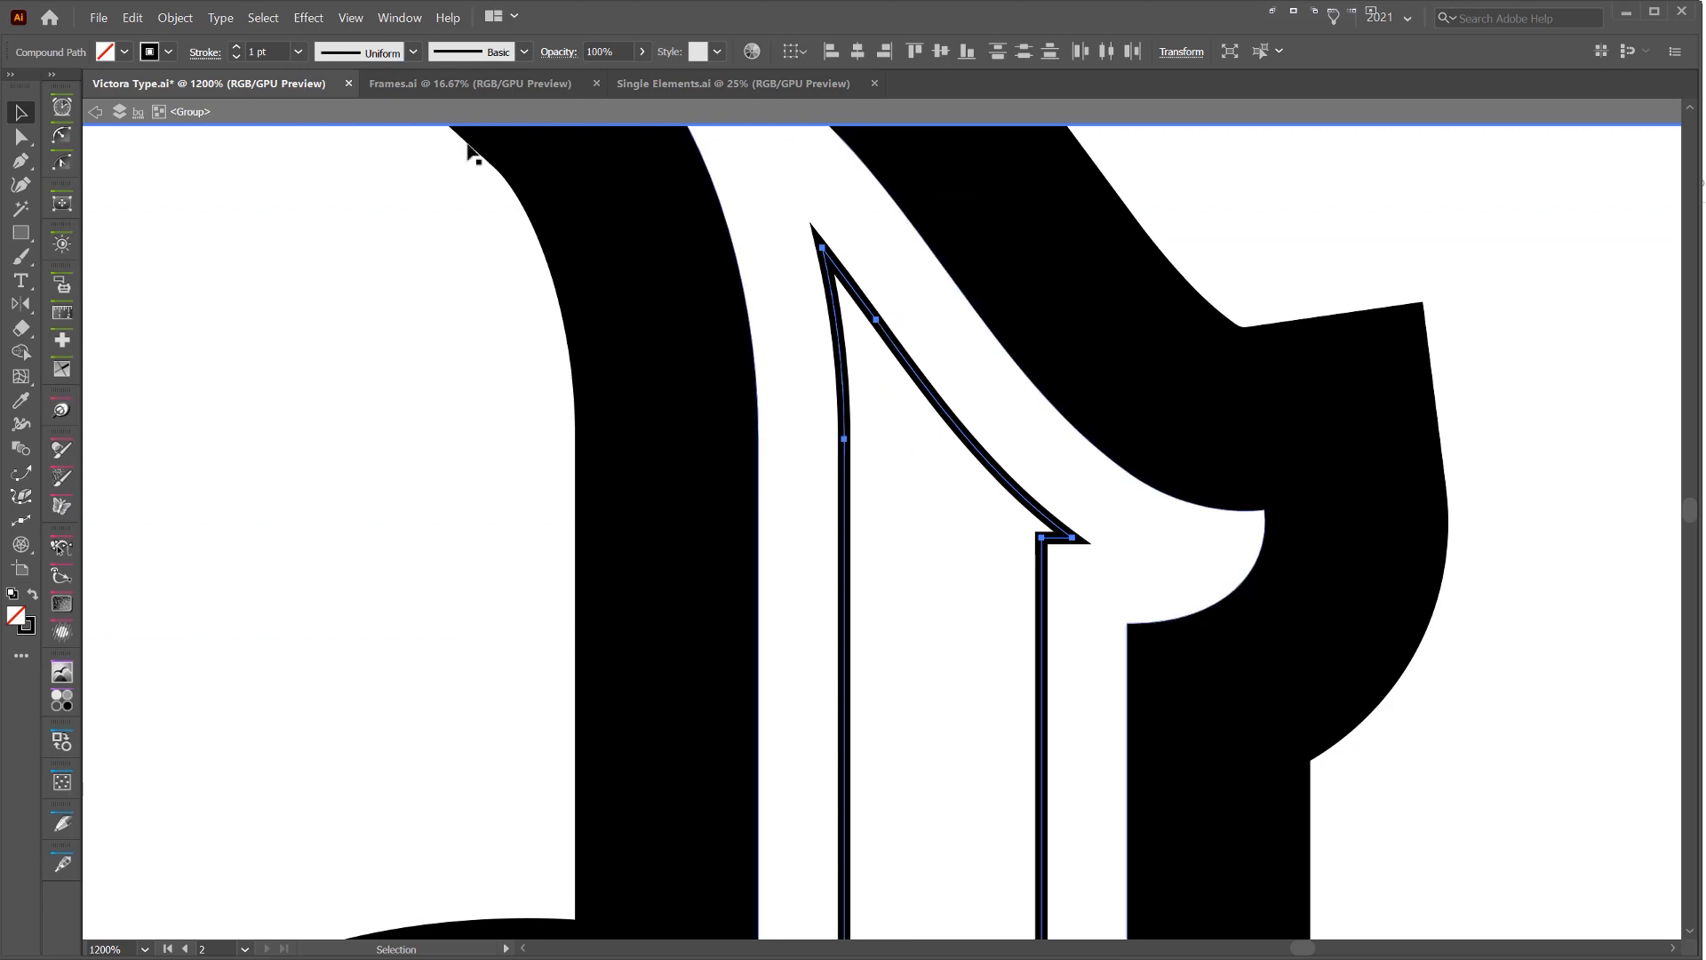
{"action": "left_click", "coordinate": [238, 50]}
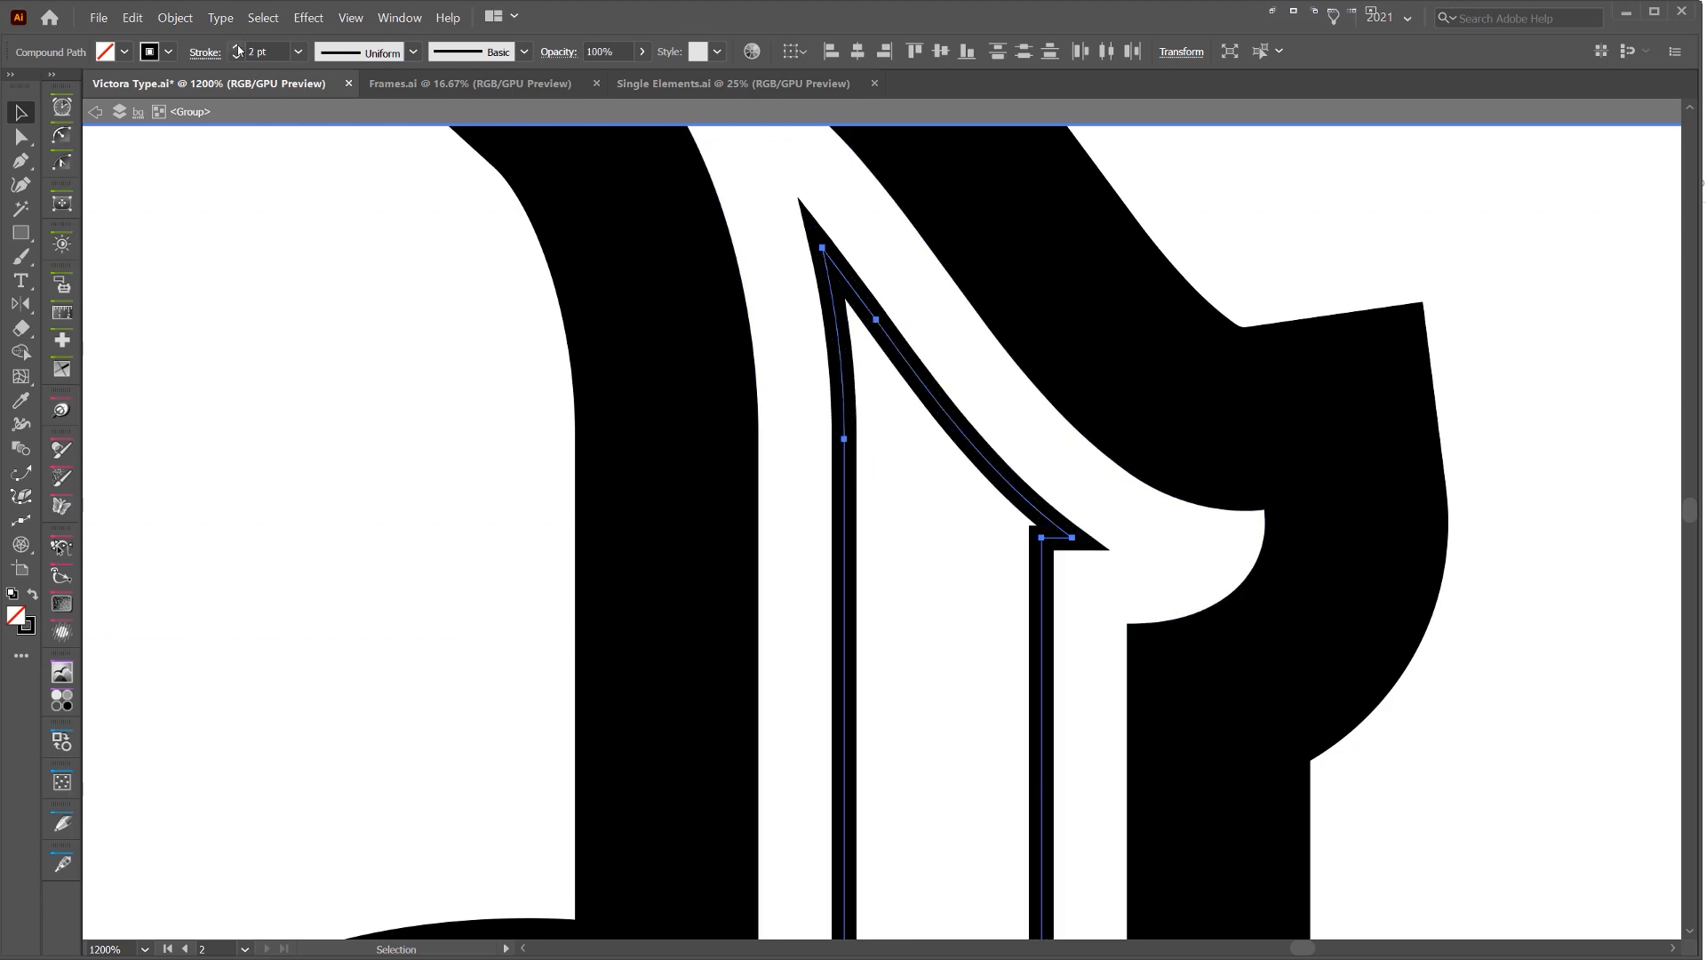
{"action": "scroll", "coordinate": [733, 340], "scroll_direction": "down", "scroll_amount": 6}
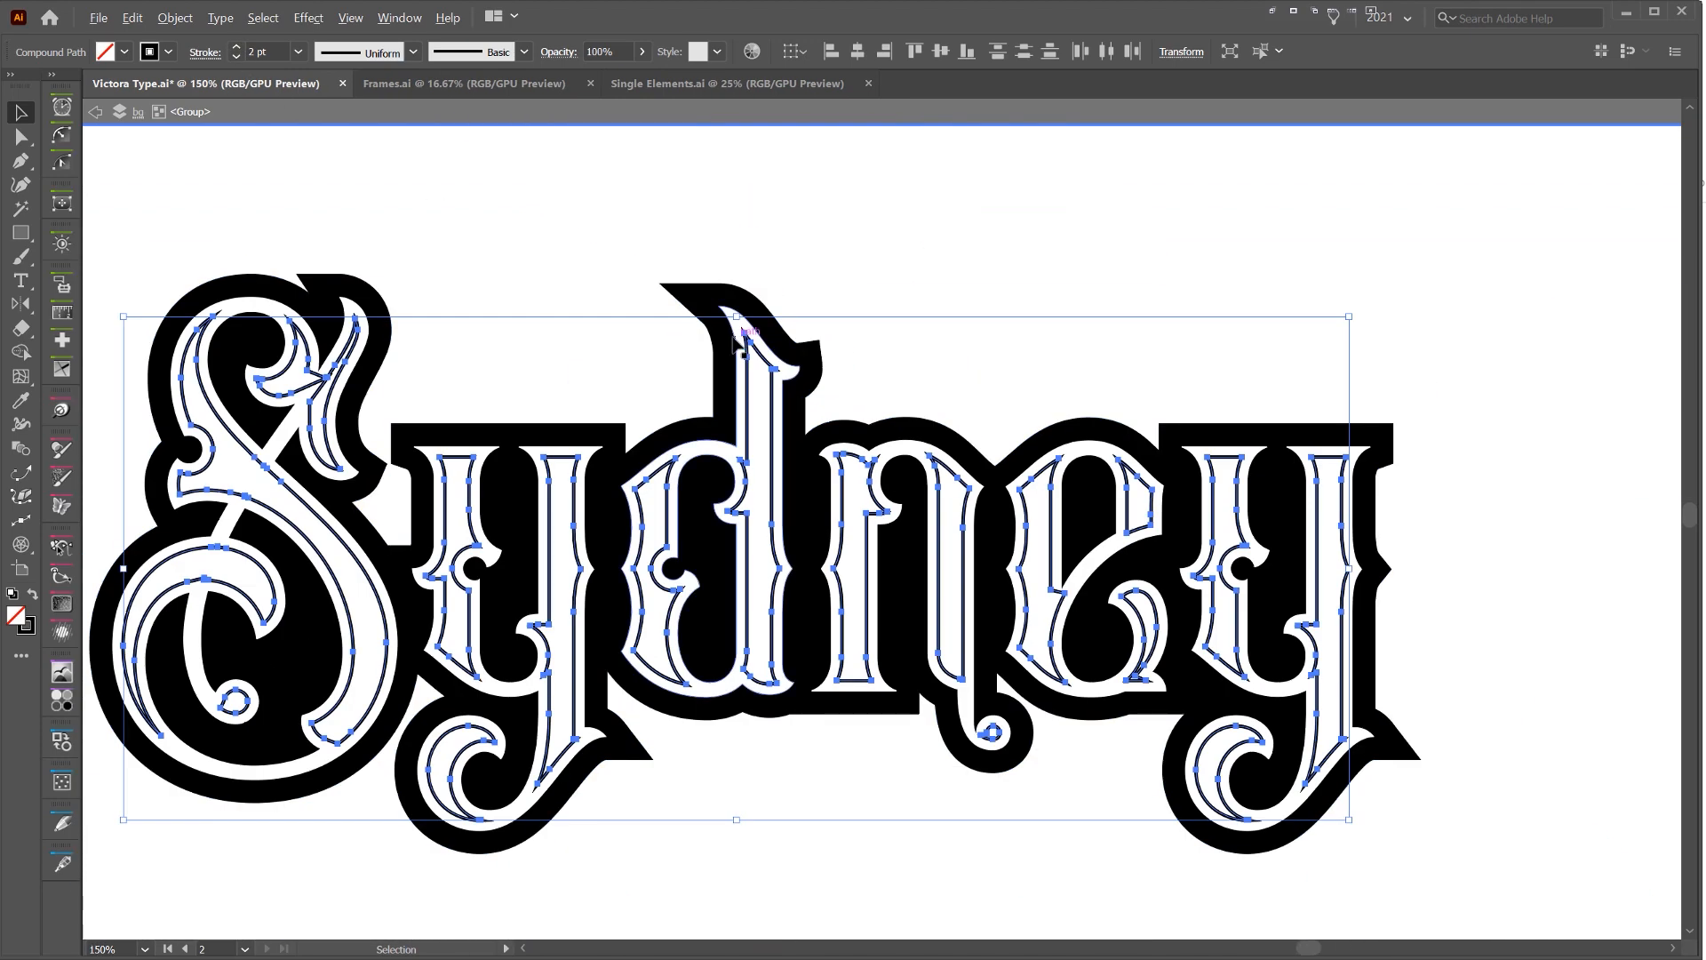
{"action": "left_click", "coordinate": [464, 153]}
{"action": "scroll", "coordinate": [464, 153], "scroll_direction": "down", "scroll_amount": 2}
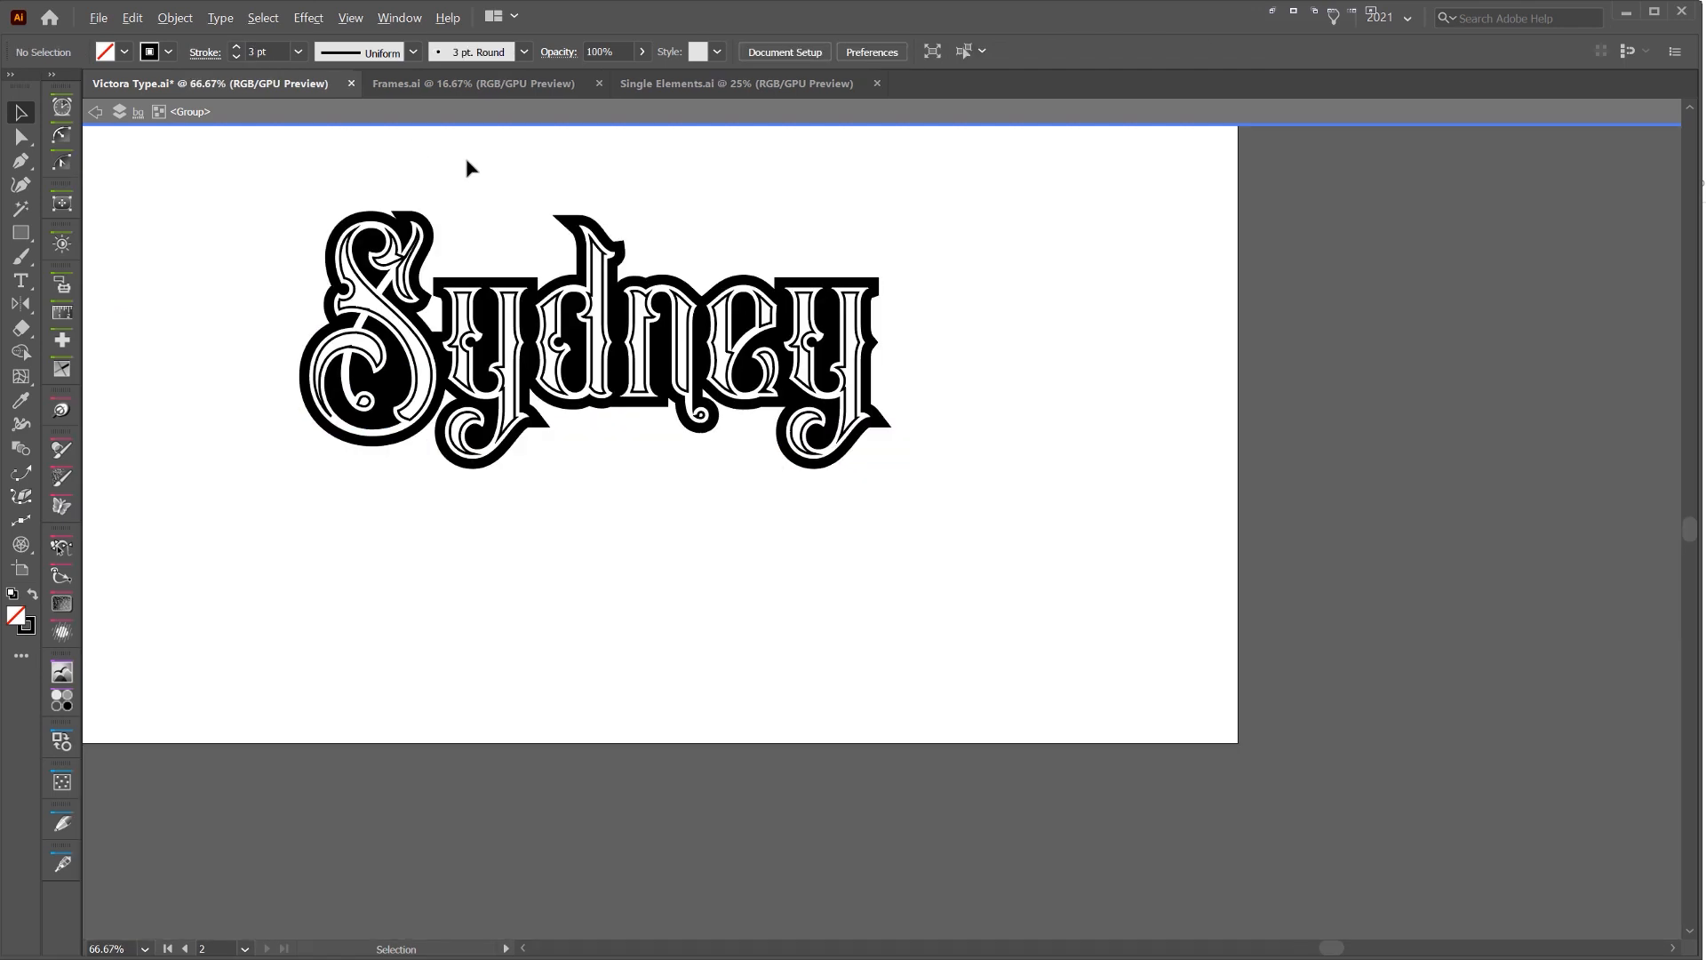
Delete the stray anchor points where the inset outlines cross in the S's upper flourish
{"action": "left_click_drag", "start_coordinate": [464, 153], "coordinate": [611, 220]}
{"action": "scroll", "coordinate": [640, 228], "scroll_direction": "up", "scroll_amount": 3}
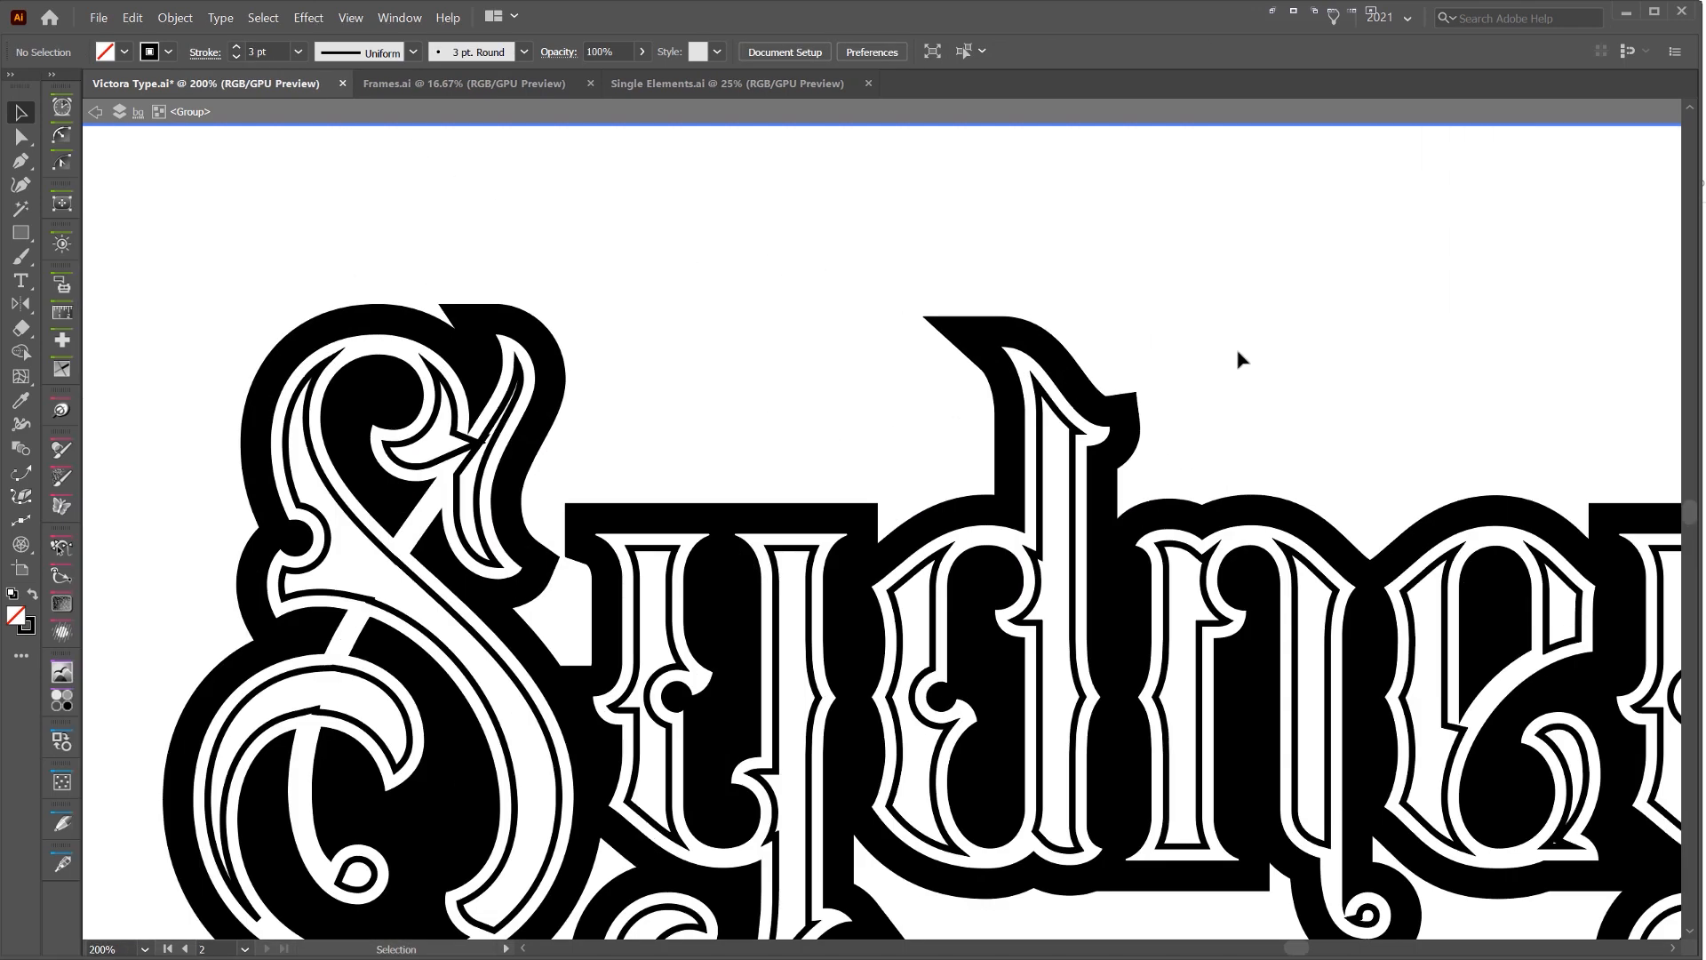
{"action": "left_click_drag", "start_coordinate": [1195, 334], "coordinate": [1155, 305]}
{"action": "left_click_drag", "start_coordinate": [1158, 396], "coordinate": [1229, 356]}
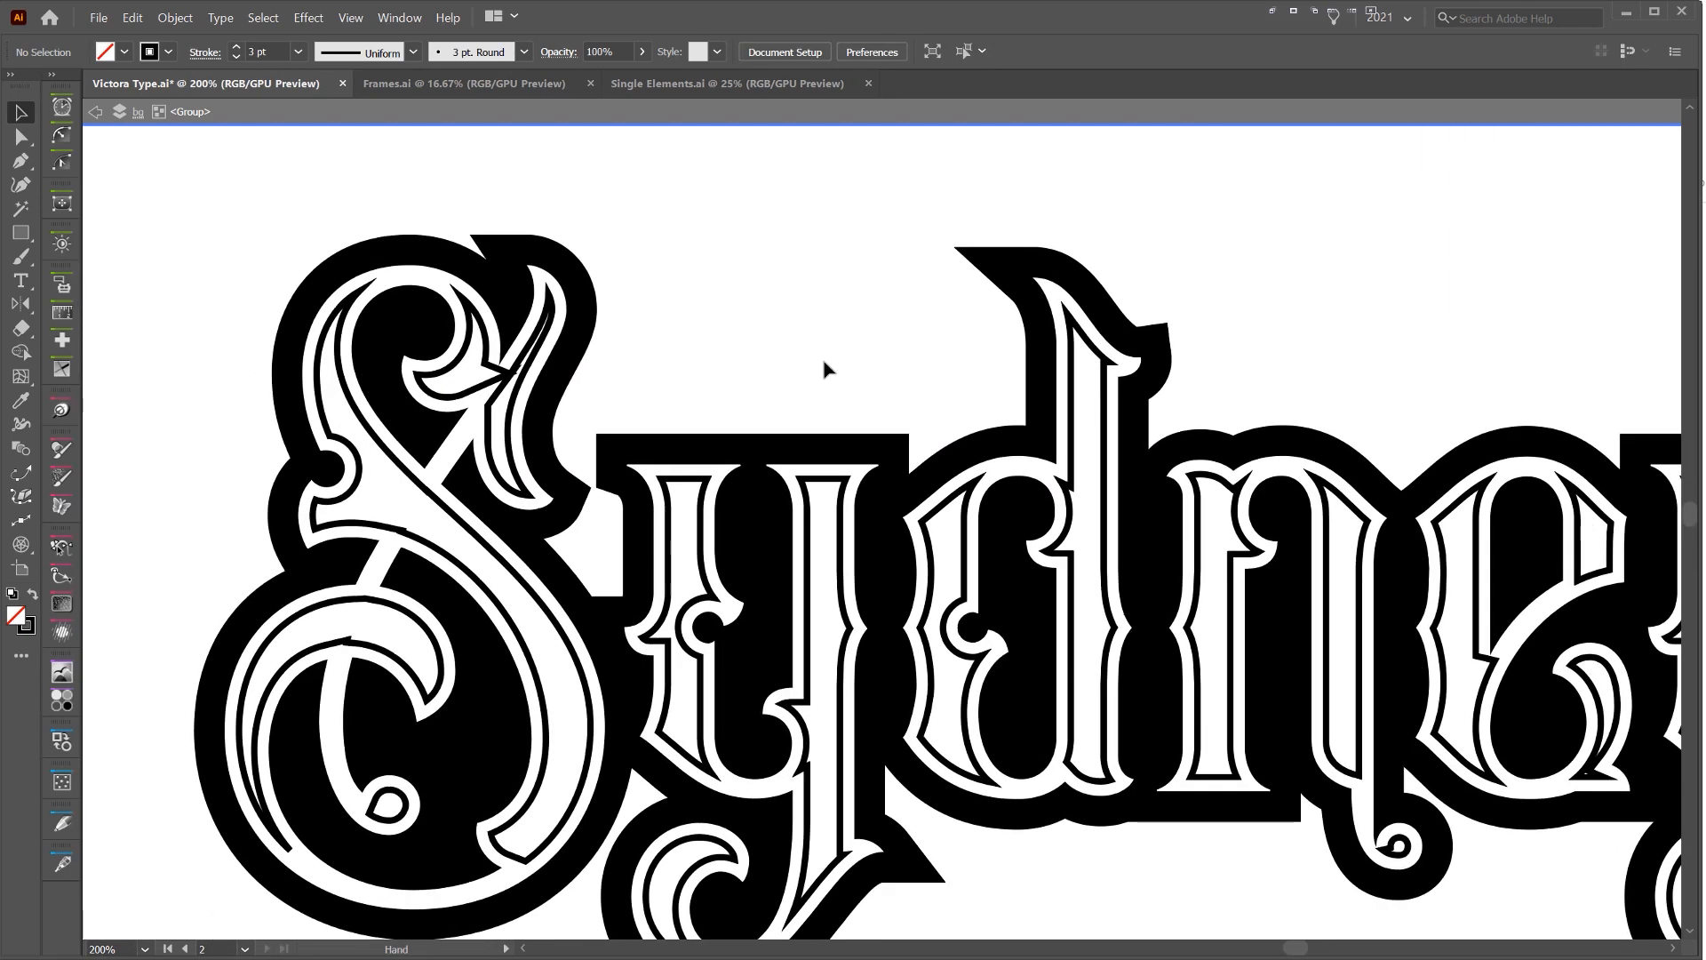
{"action": "scroll", "coordinate": [552, 381], "scroll_direction": "up", "scroll_amount": 5}
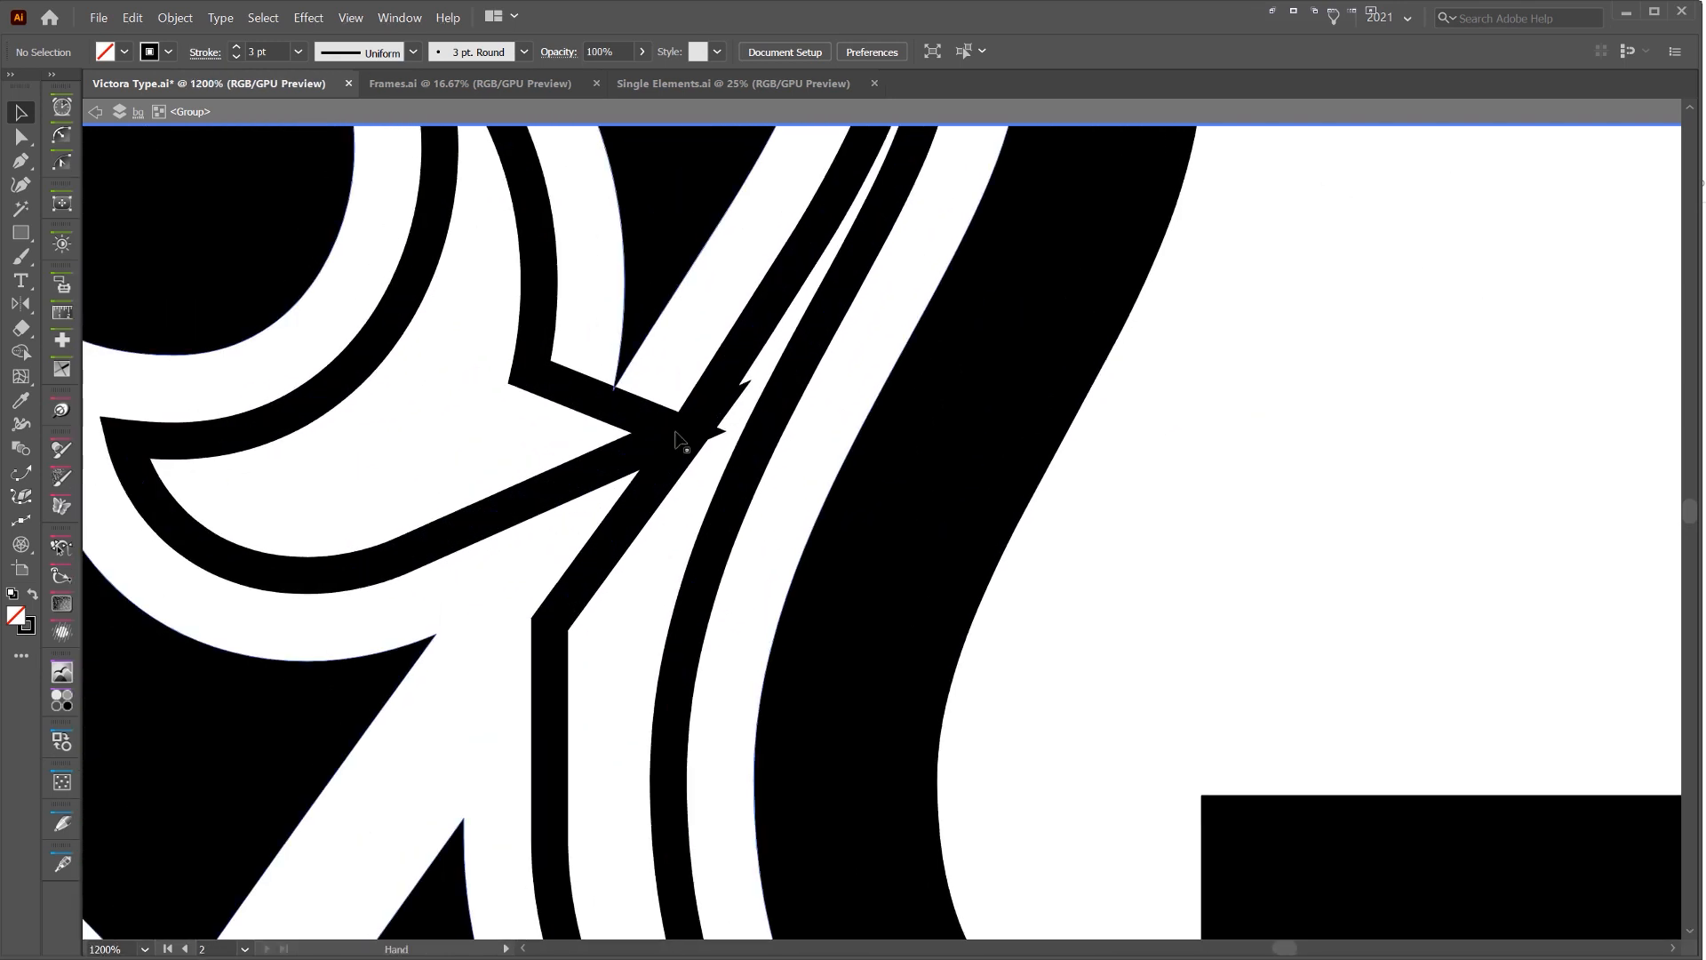
{"action": "key", "text": "a"}
{"action": "left_click", "coordinate": [681, 440]}
{"action": "scroll", "coordinate": [738, 433], "scroll_direction": "up", "scroll_amount": 1}
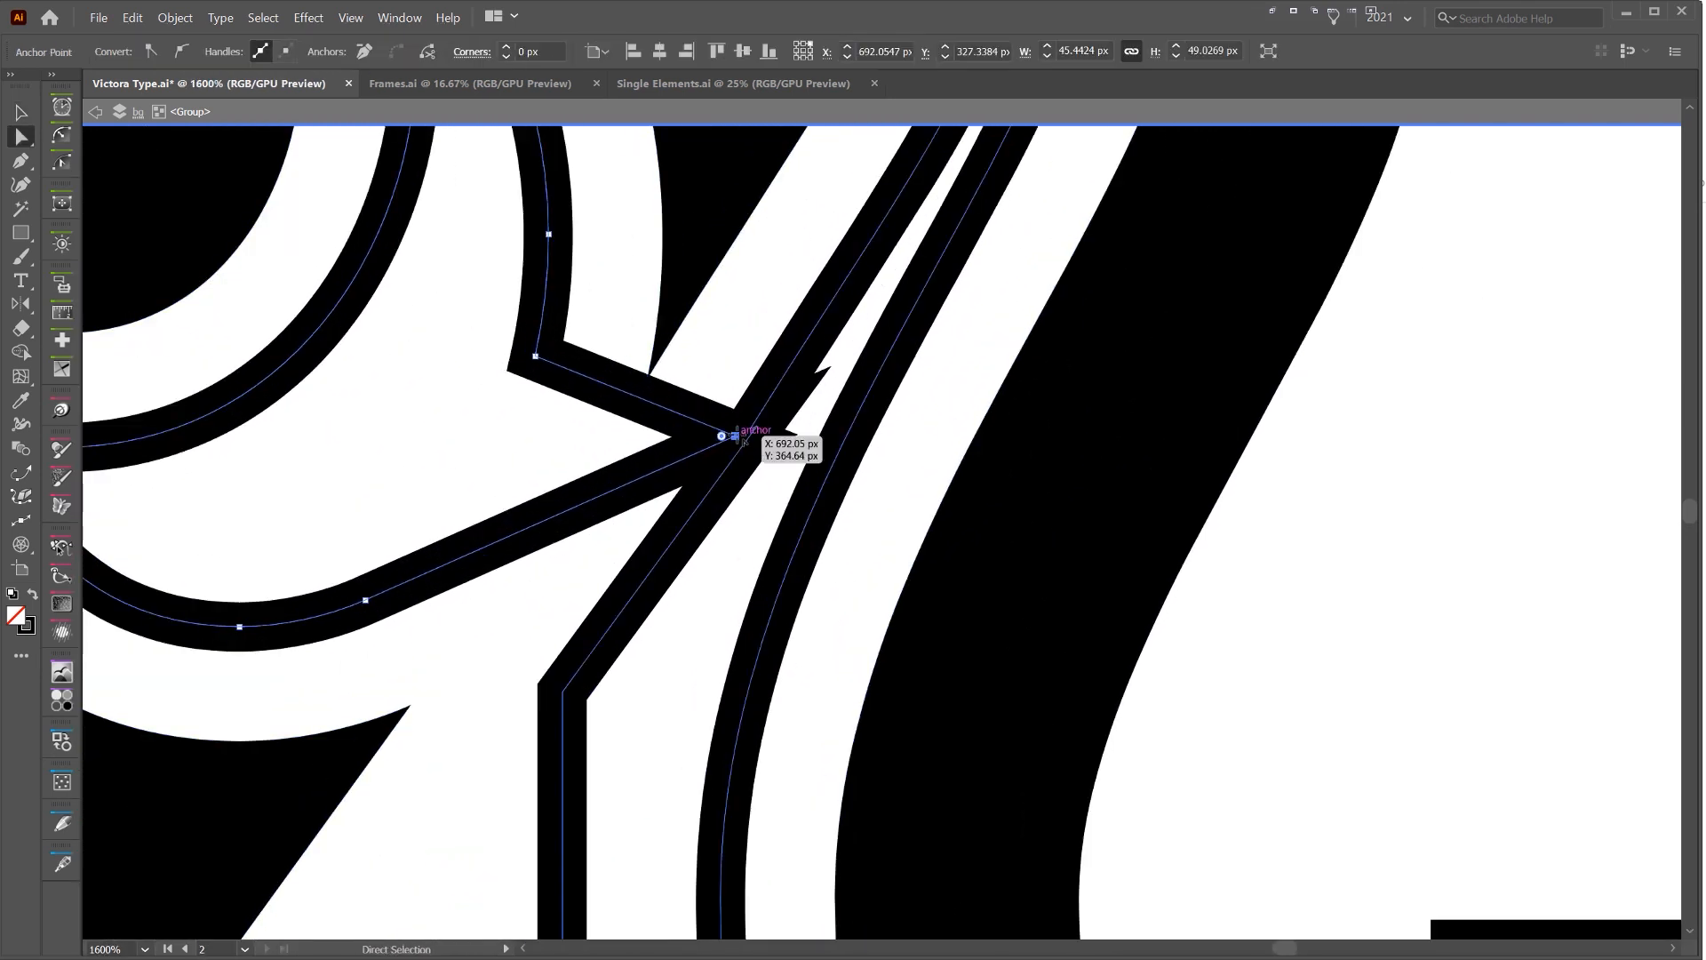
{"action": "left_click", "coordinate": [738, 435]}
{"action": "scroll", "coordinate": [755, 431], "scroll_direction": "up", "scroll_amount": 2}
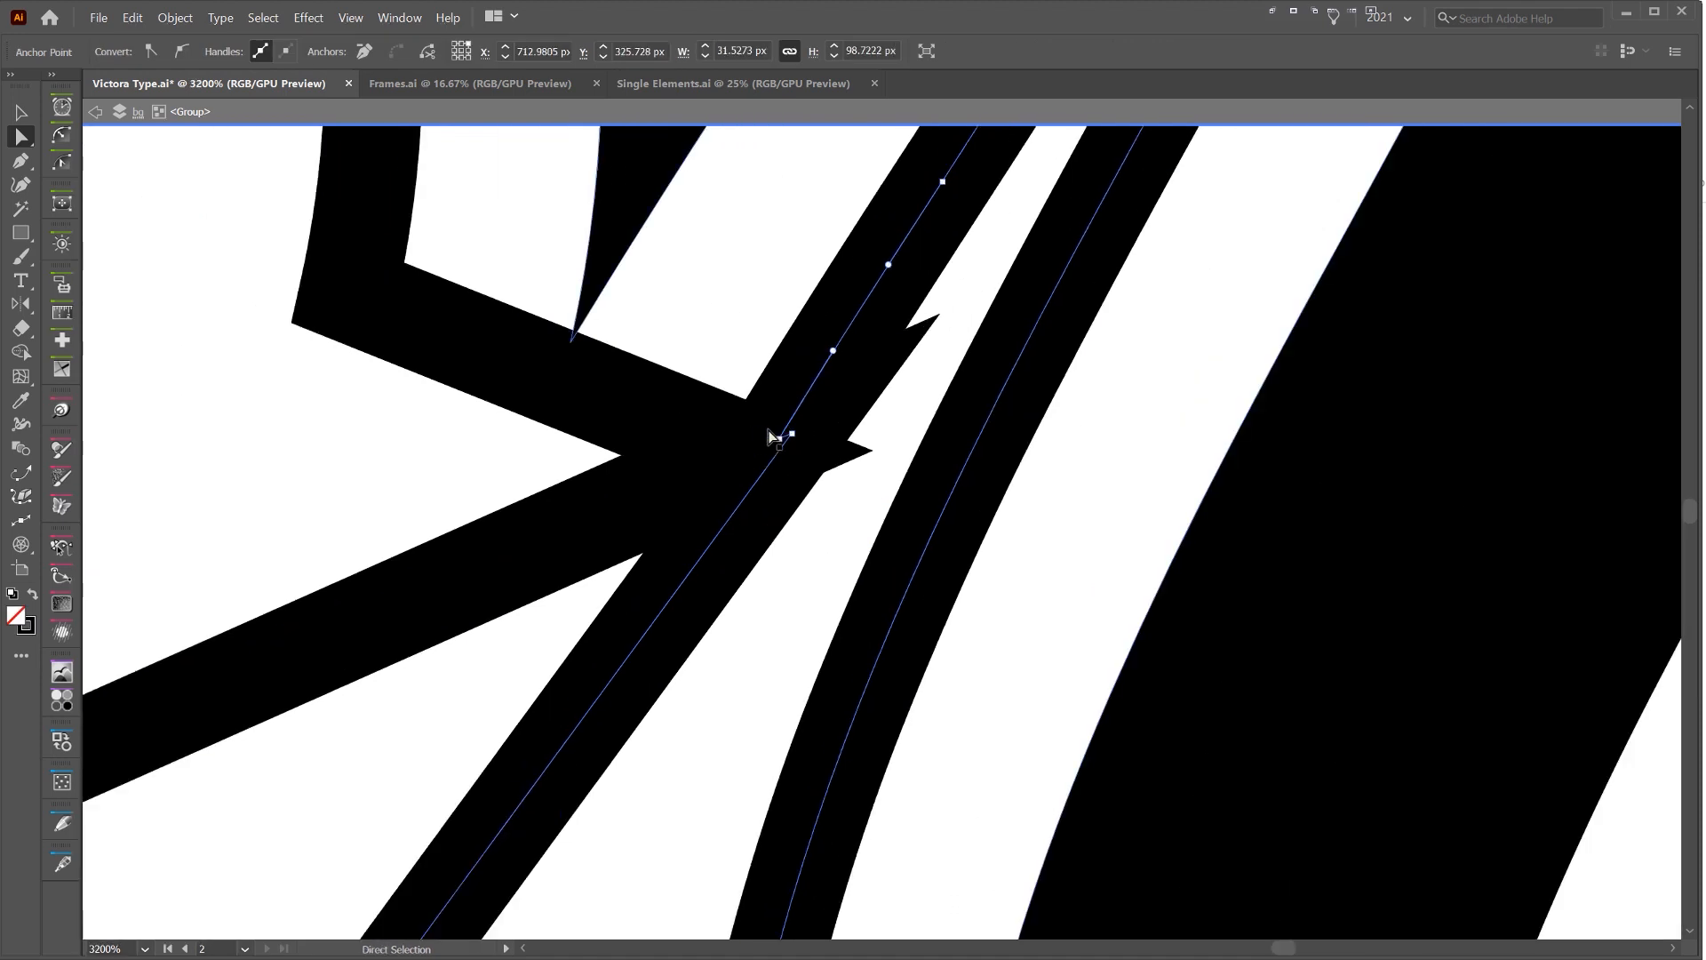
{"action": "left_click", "coordinate": [779, 439]}
{"action": "key", "text": "Delete"}
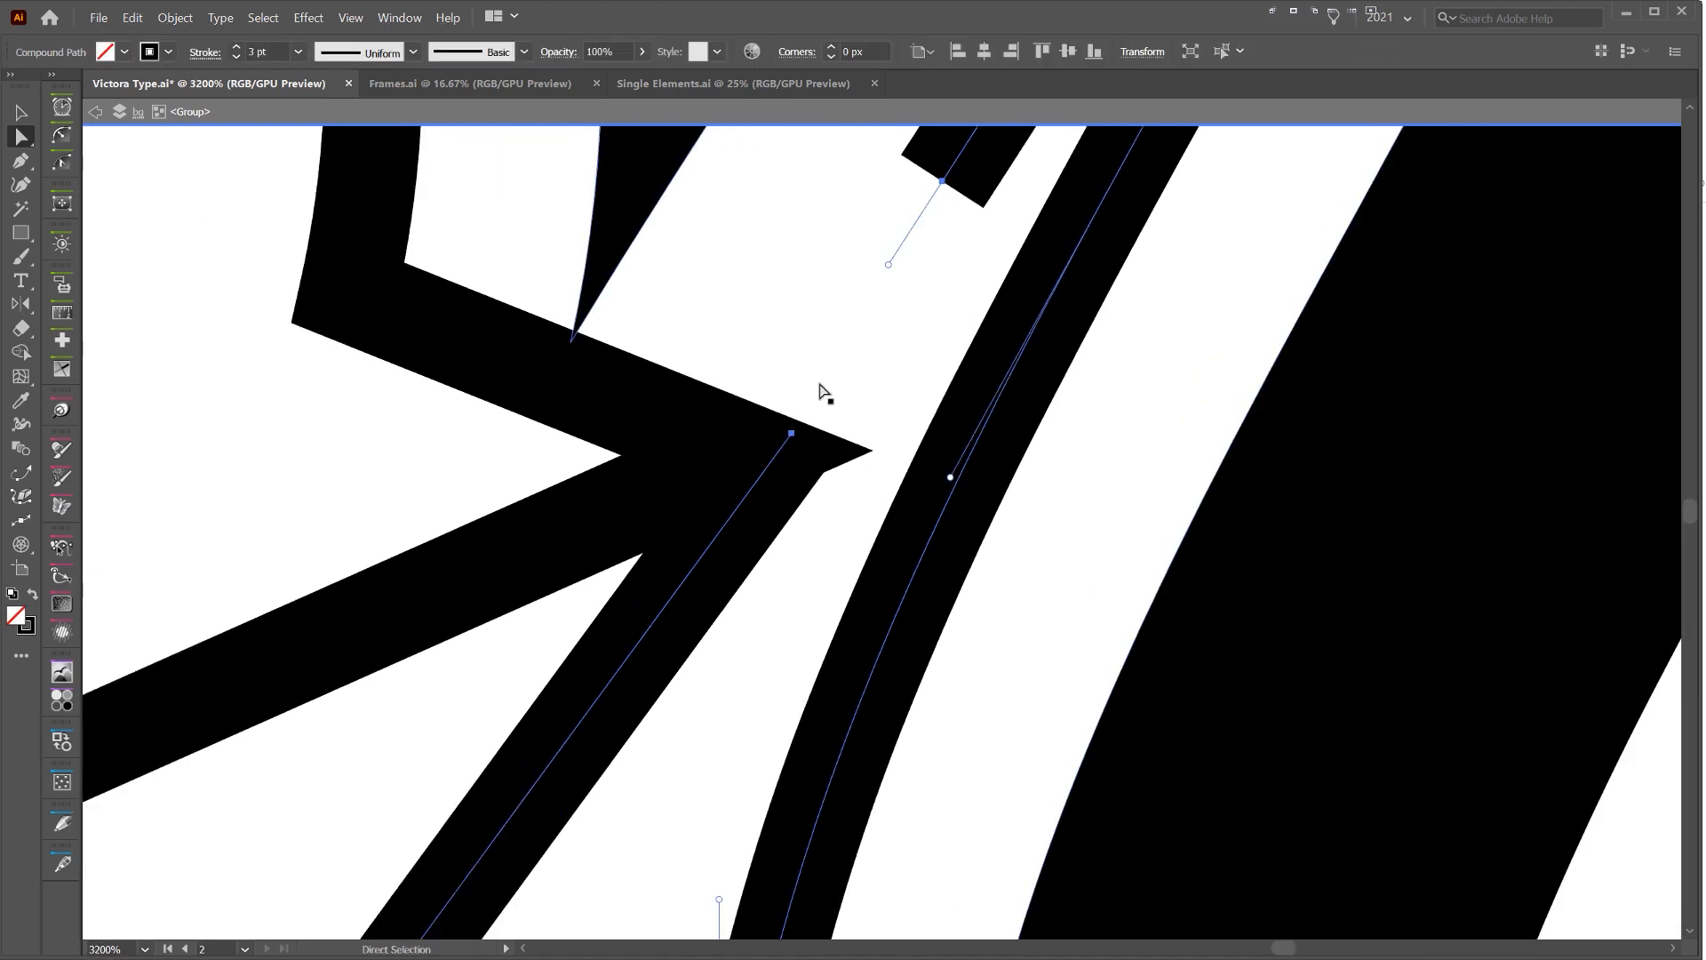
Join the two open ends of the inset outline in the S's upper flourish
{"action": "left_click", "coordinate": [942, 183]}
{"action": "left_click", "coordinate": [942, 181]}
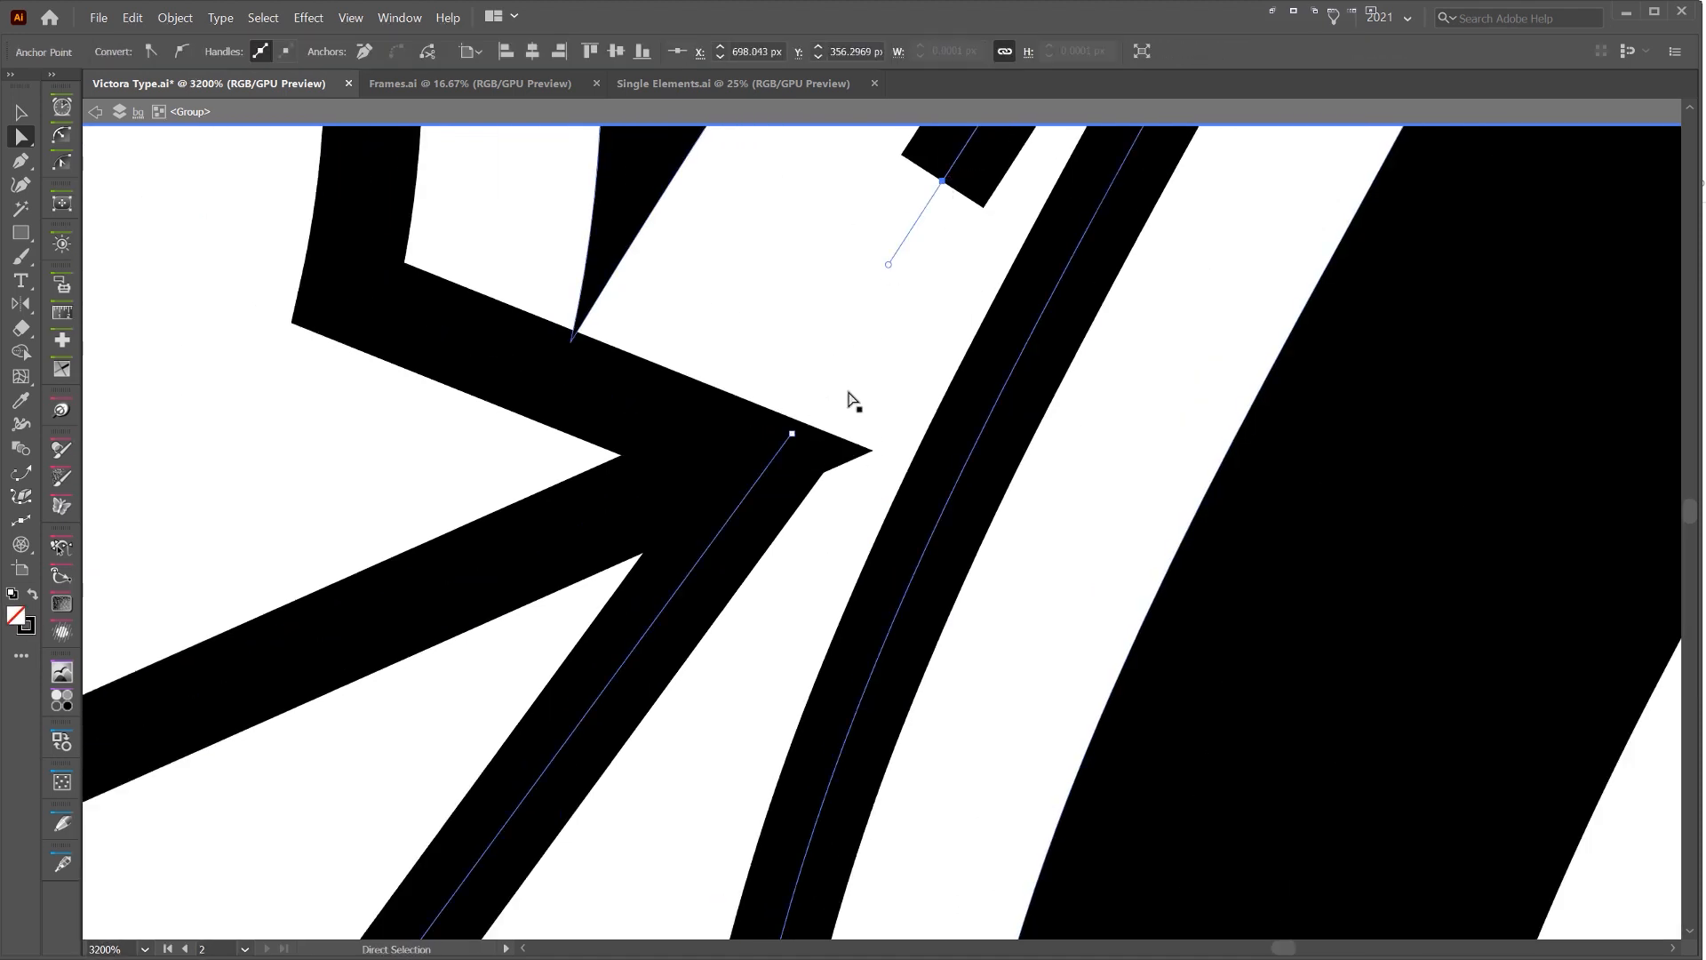
{"action": "left_click", "coordinate": [791, 433], "text": "shift"}
{"action": "key", "text": "ctrl+j"}
Delete the overlapping anchor points on the lower edge of the S's diagonal stem inset, above the thin connecting stroke
{"action": "scroll", "coordinate": [846, 430], "scroll_direction": "down", "scroll_amount": 4}
{"action": "left_click_drag", "start_coordinate": [737, 671], "coordinate": [978, 305]}
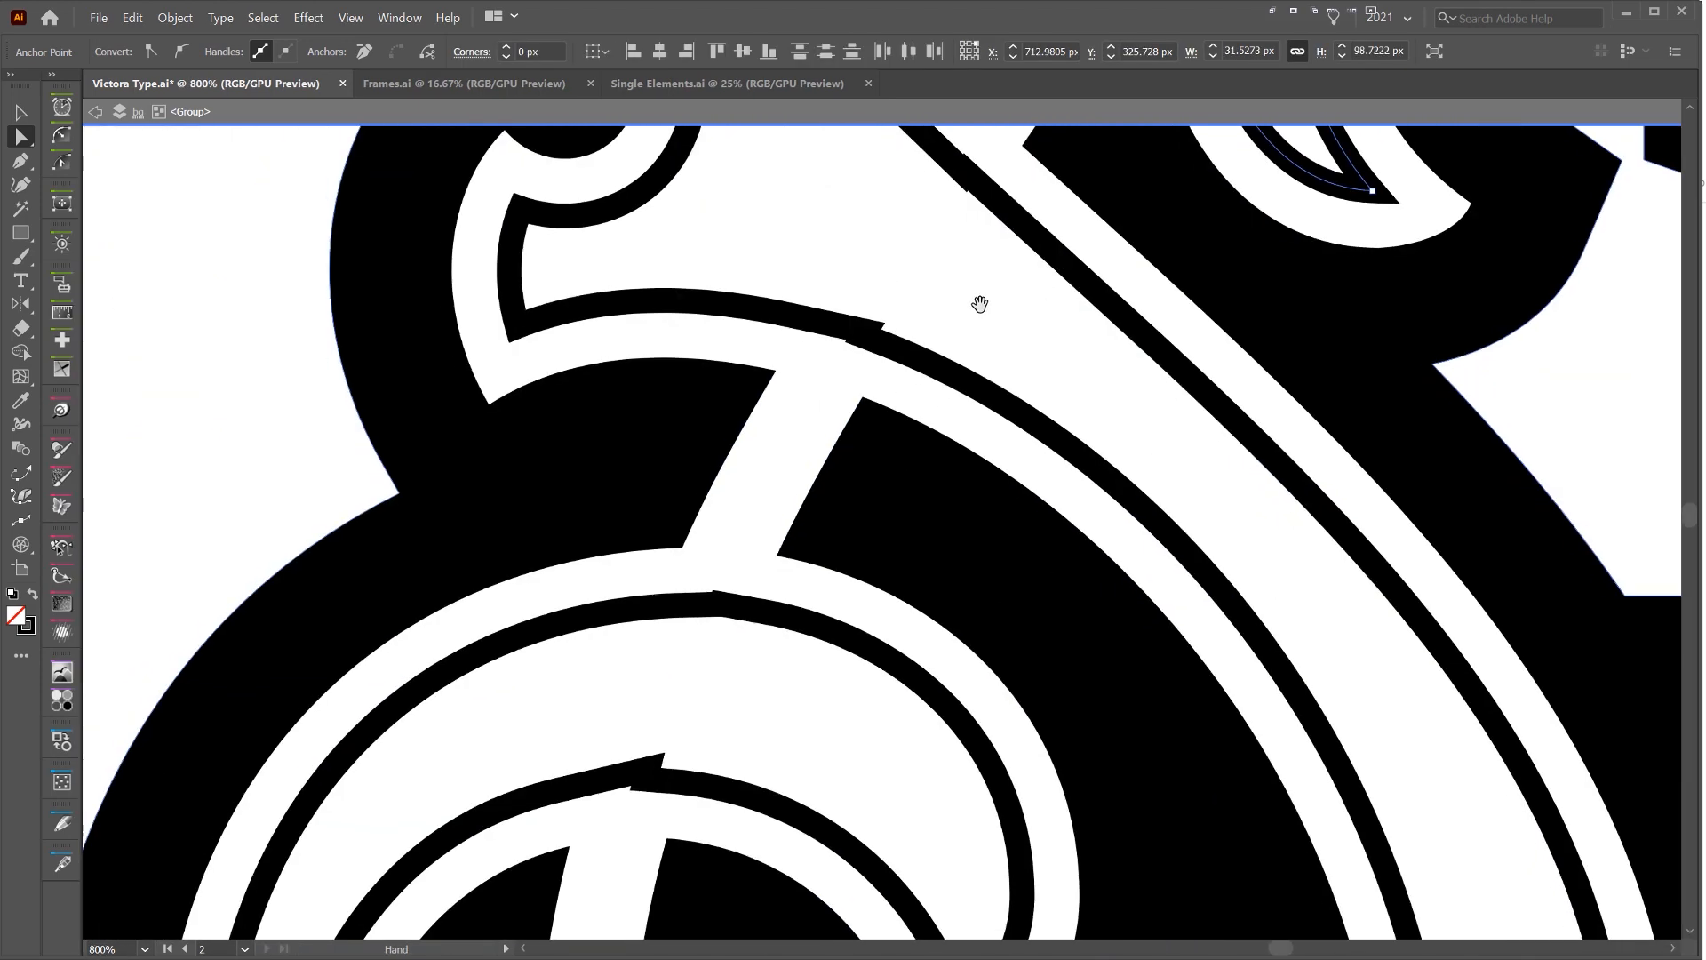
{"action": "scroll", "coordinate": [936, 302], "scroll_direction": "up", "scroll_amount": 3}
{"action": "left_click", "coordinate": [697, 389]}
{"action": "left_click", "coordinate": [722, 398]}
{"action": "left_click", "coordinate": [722, 399]}
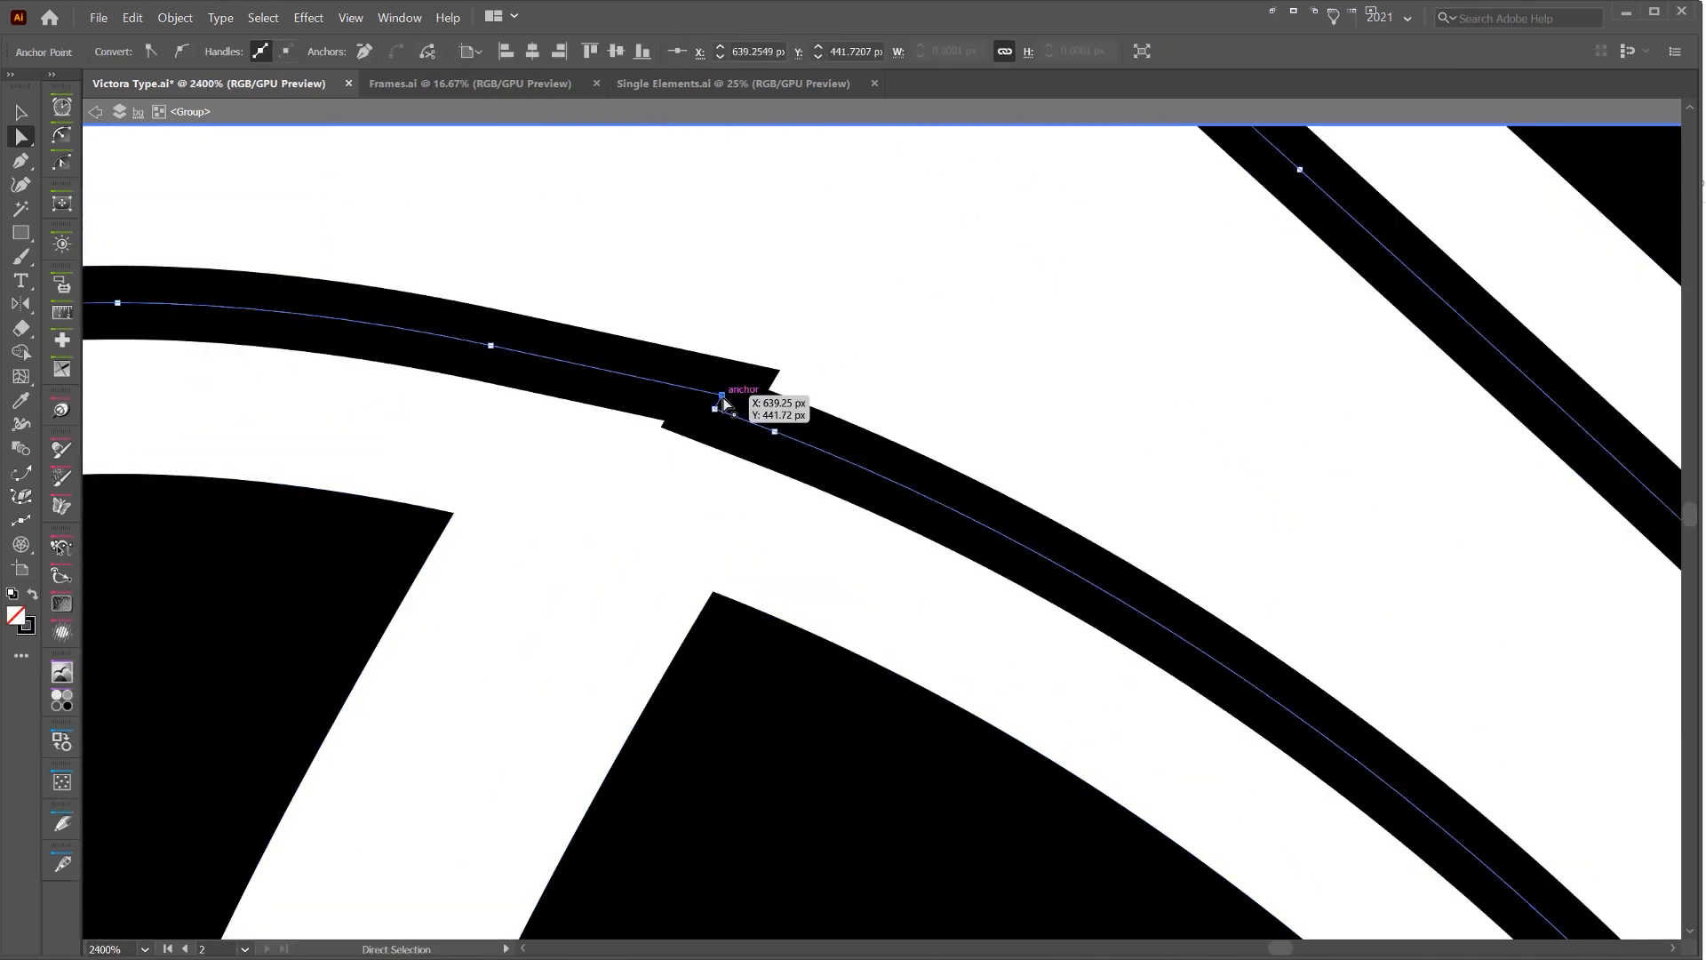
{"action": "key", "text": "Delete"}
{"action": "left_click", "coordinate": [718, 408]}
{"action": "key", "text": "Delete"}
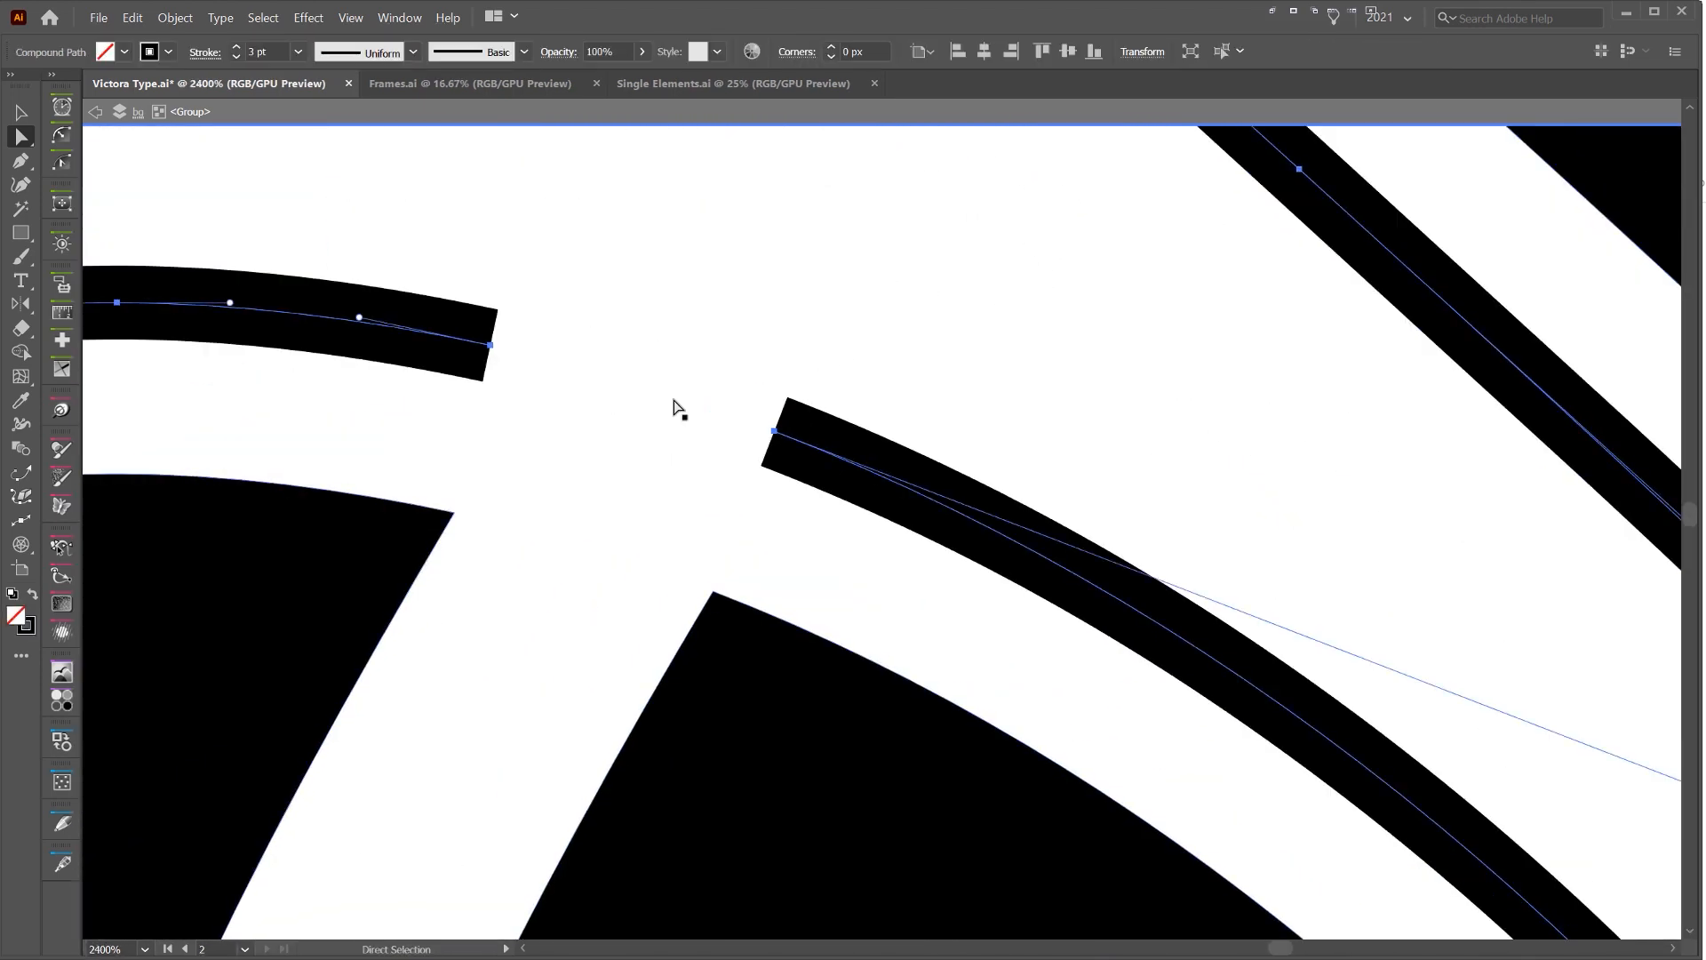
Bridge the gap in the stem inset's lower edge with the Pen tool and curve the new segment to follow the outline
{"action": "key", "text": "p"}
{"action": "left_click", "coordinate": [774, 431]}
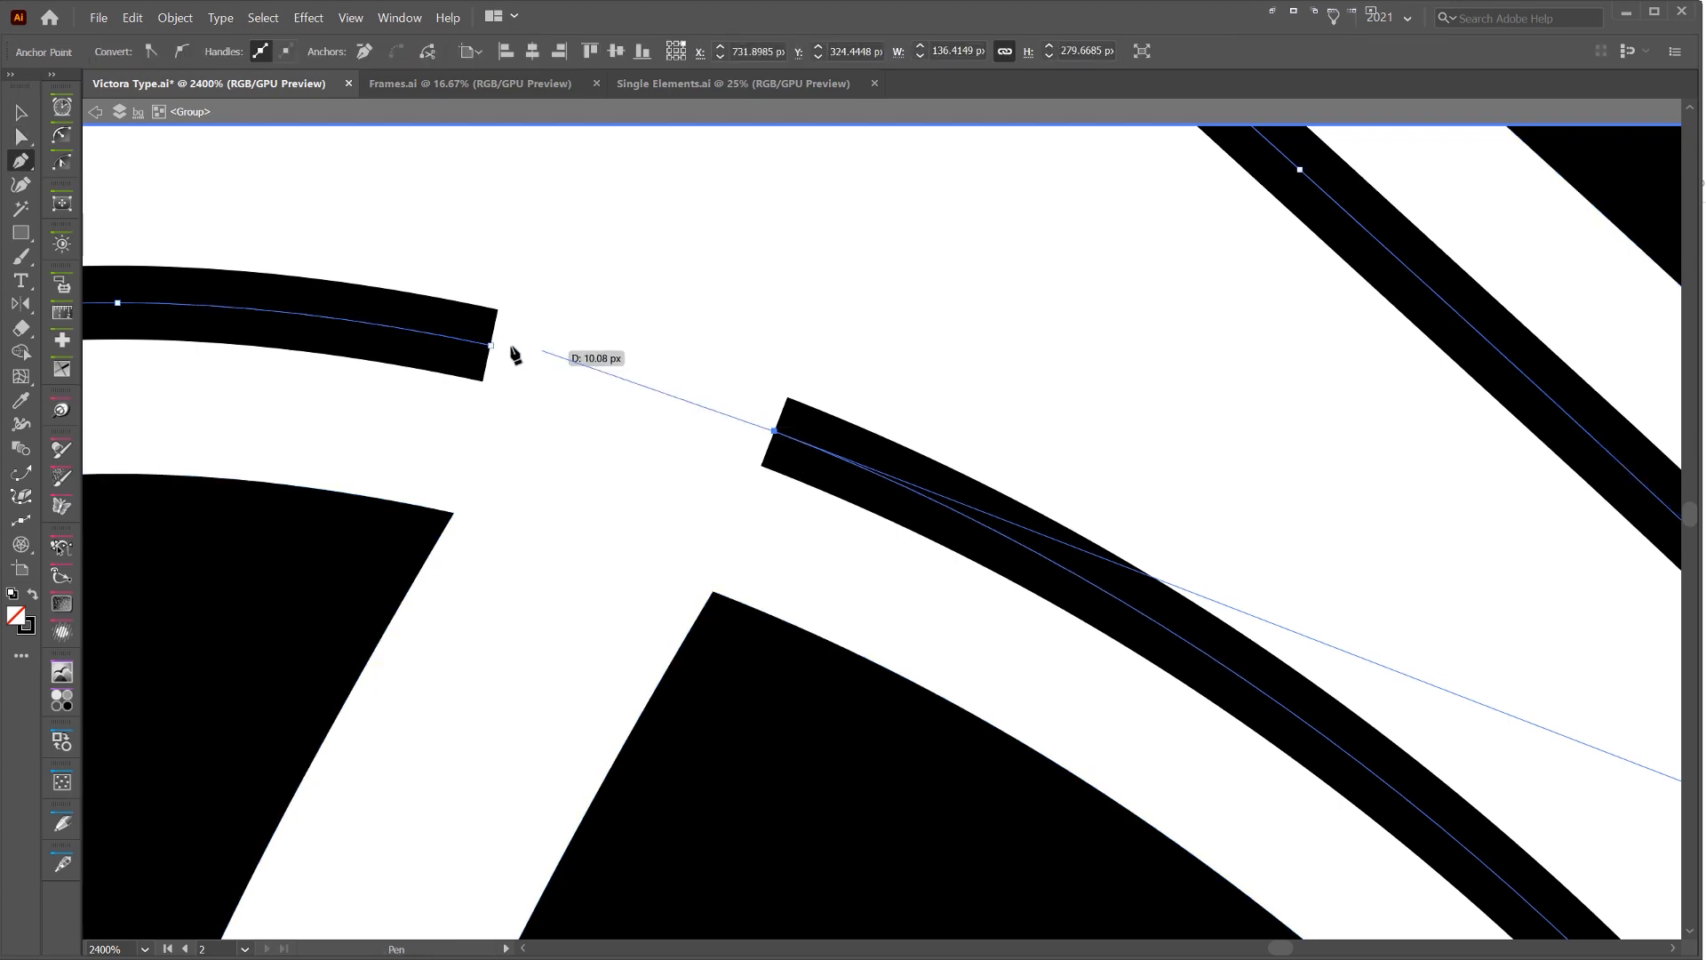
{"action": "left_click_drag", "start_coordinate": [491, 345], "coordinate": [410, 341]}
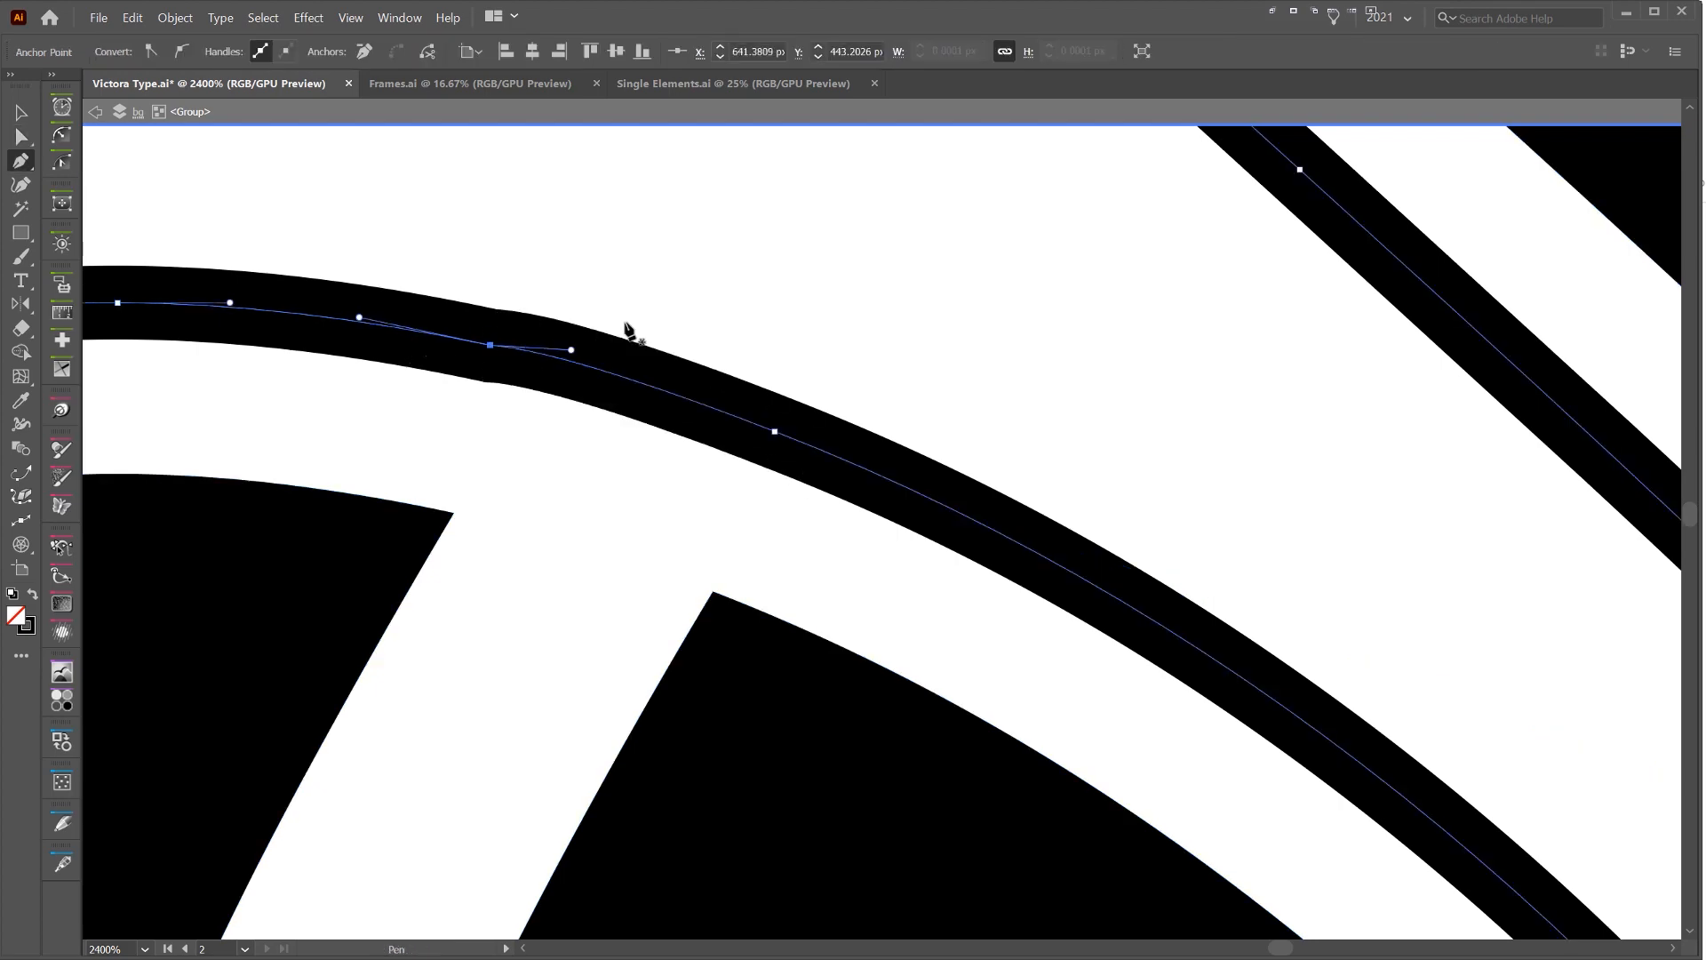
{"action": "key", "text": "v"}
{"action": "scroll", "coordinate": [850, 298], "scroll_direction": "down", "scroll_amount": 2}
{"action": "key", "text": "a"}
{"action": "scroll", "coordinate": [723, 331], "scroll_direction": "up", "scroll_amount": 3}
{"action": "key", "text": "p"}
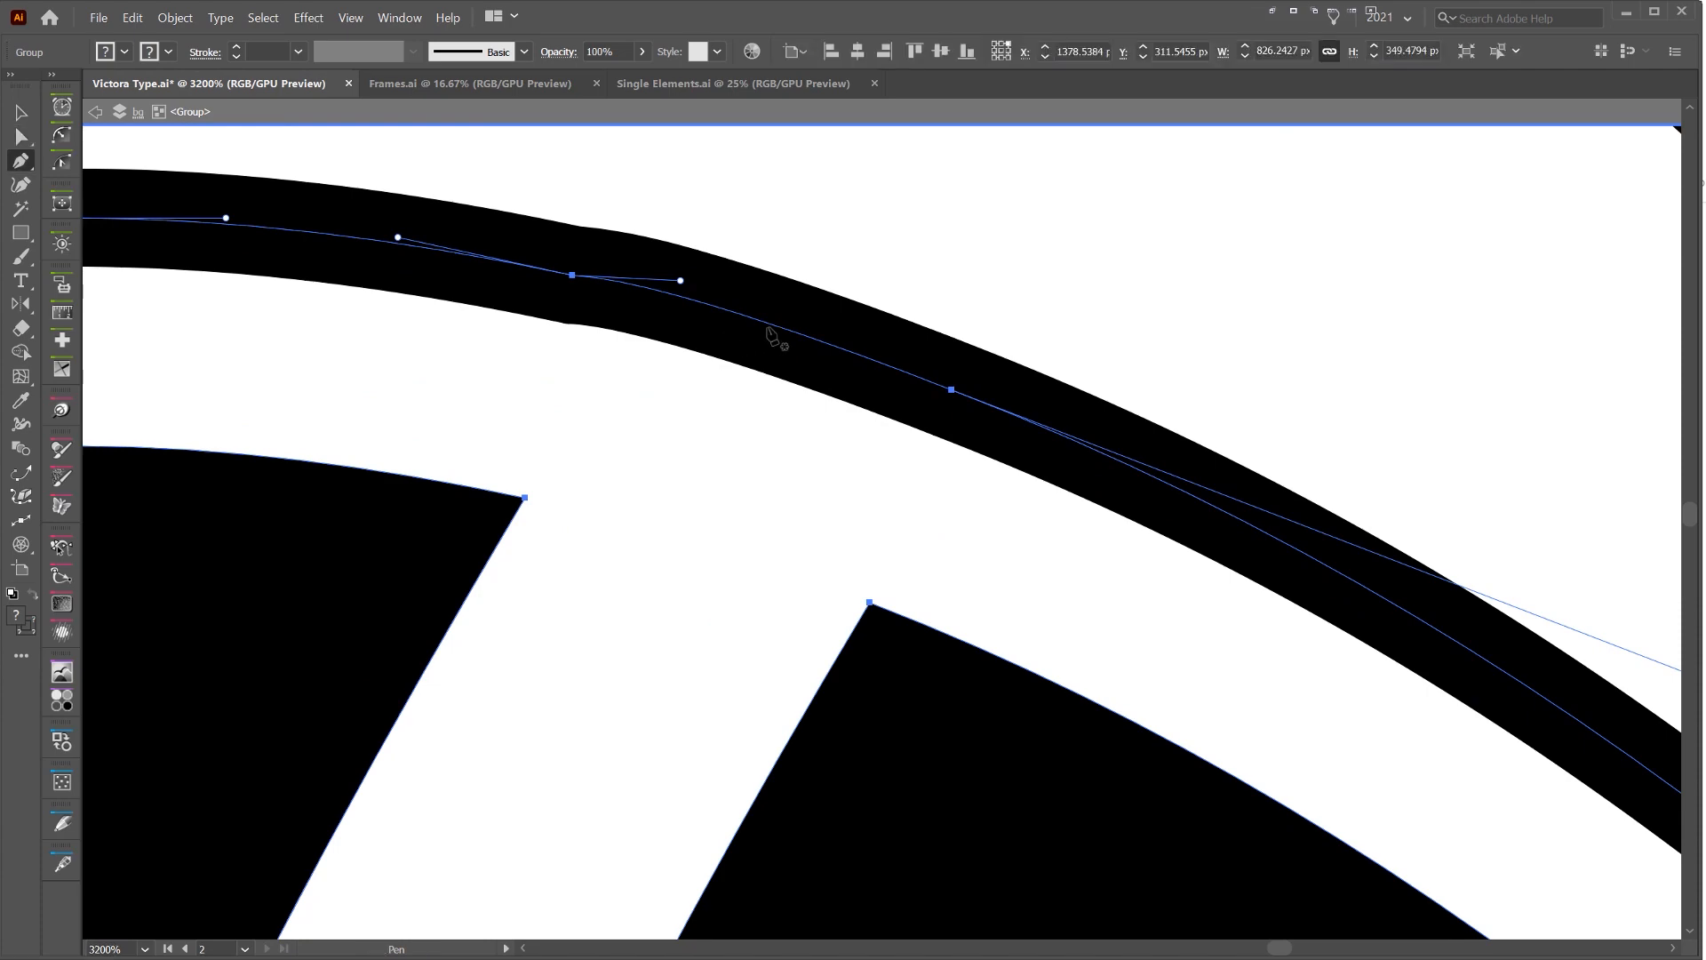
{"action": "mouse_move", "coordinate": [762, 323]}
{"action": "left_mouse_down"}
{"action": "mouse_move", "coordinate": [784, 258]}
{"action": "mouse_move", "coordinate": [744, 319]}
{"action": "left_mouse_up"}
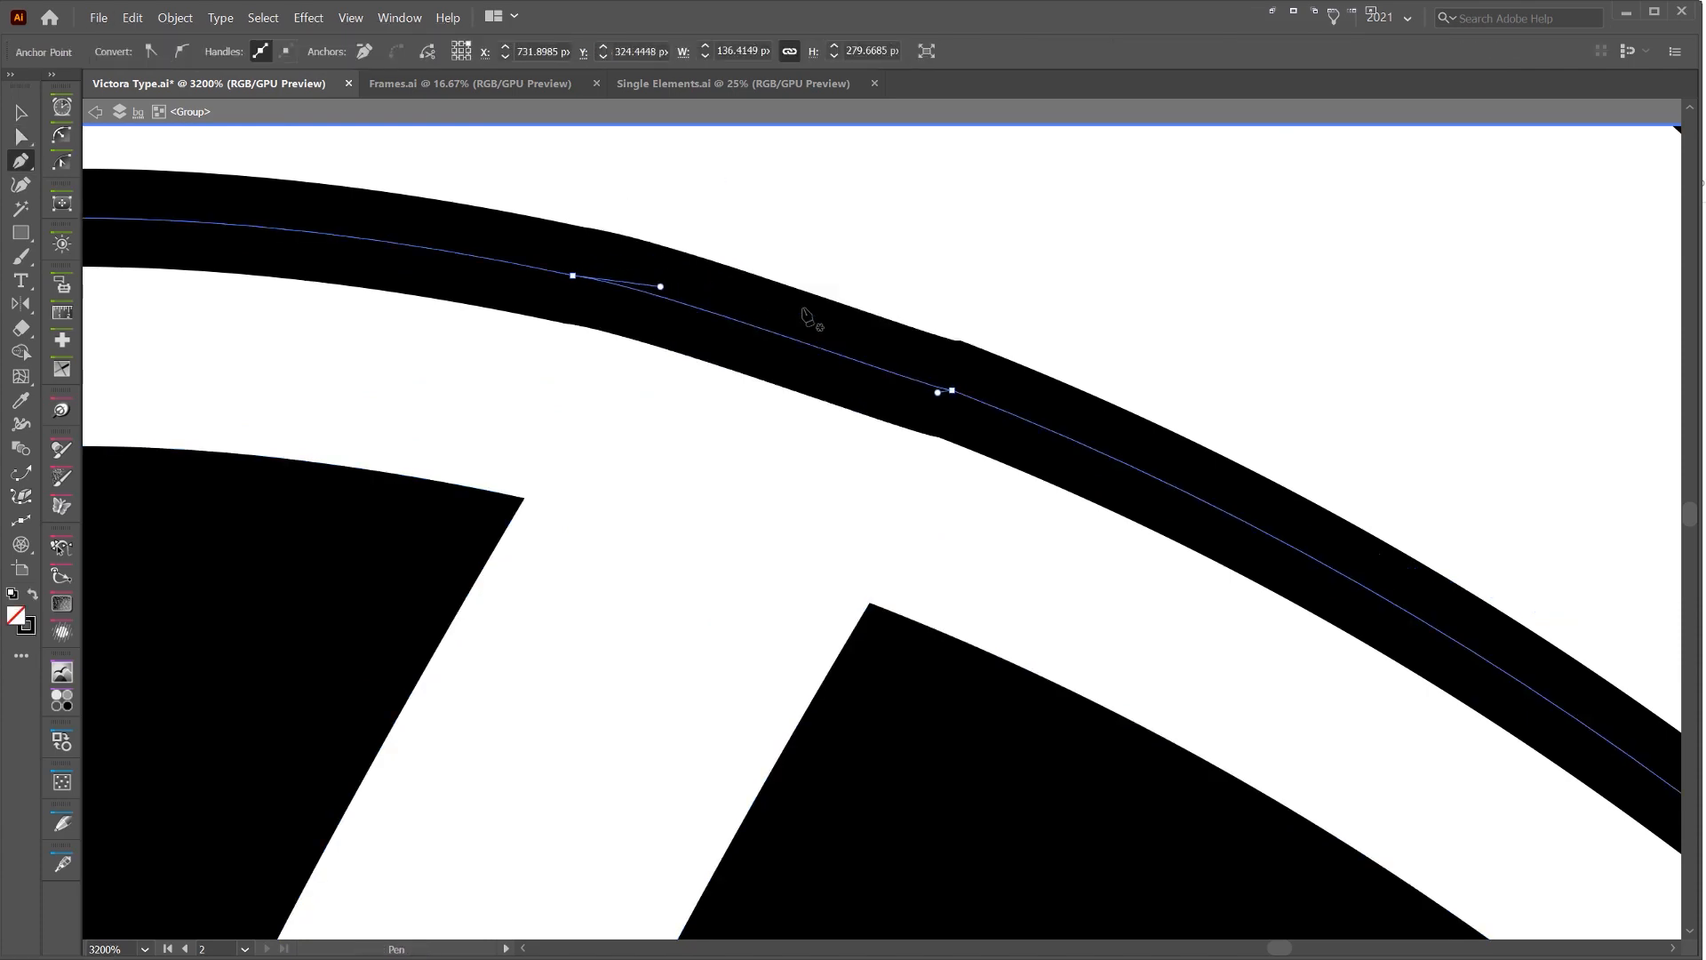
Delete the overlapping anchors on the upper edge of the S's diagonal stem inset and join the open ends
{"action": "scroll", "coordinate": [807, 311], "scroll_direction": "down", "scroll_amount": 3}
{"action": "left_click_drag", "start_coordinate": [1012, 239], "coordinate": [851, 429]}
{"action": "scroll", "coordinate": [860, 298], "scroll_direction": "up", "scroll_amount": 2}
{"action": "key", "text": "a"}
{"action": "left_click", "coordinate": [789, 259]}
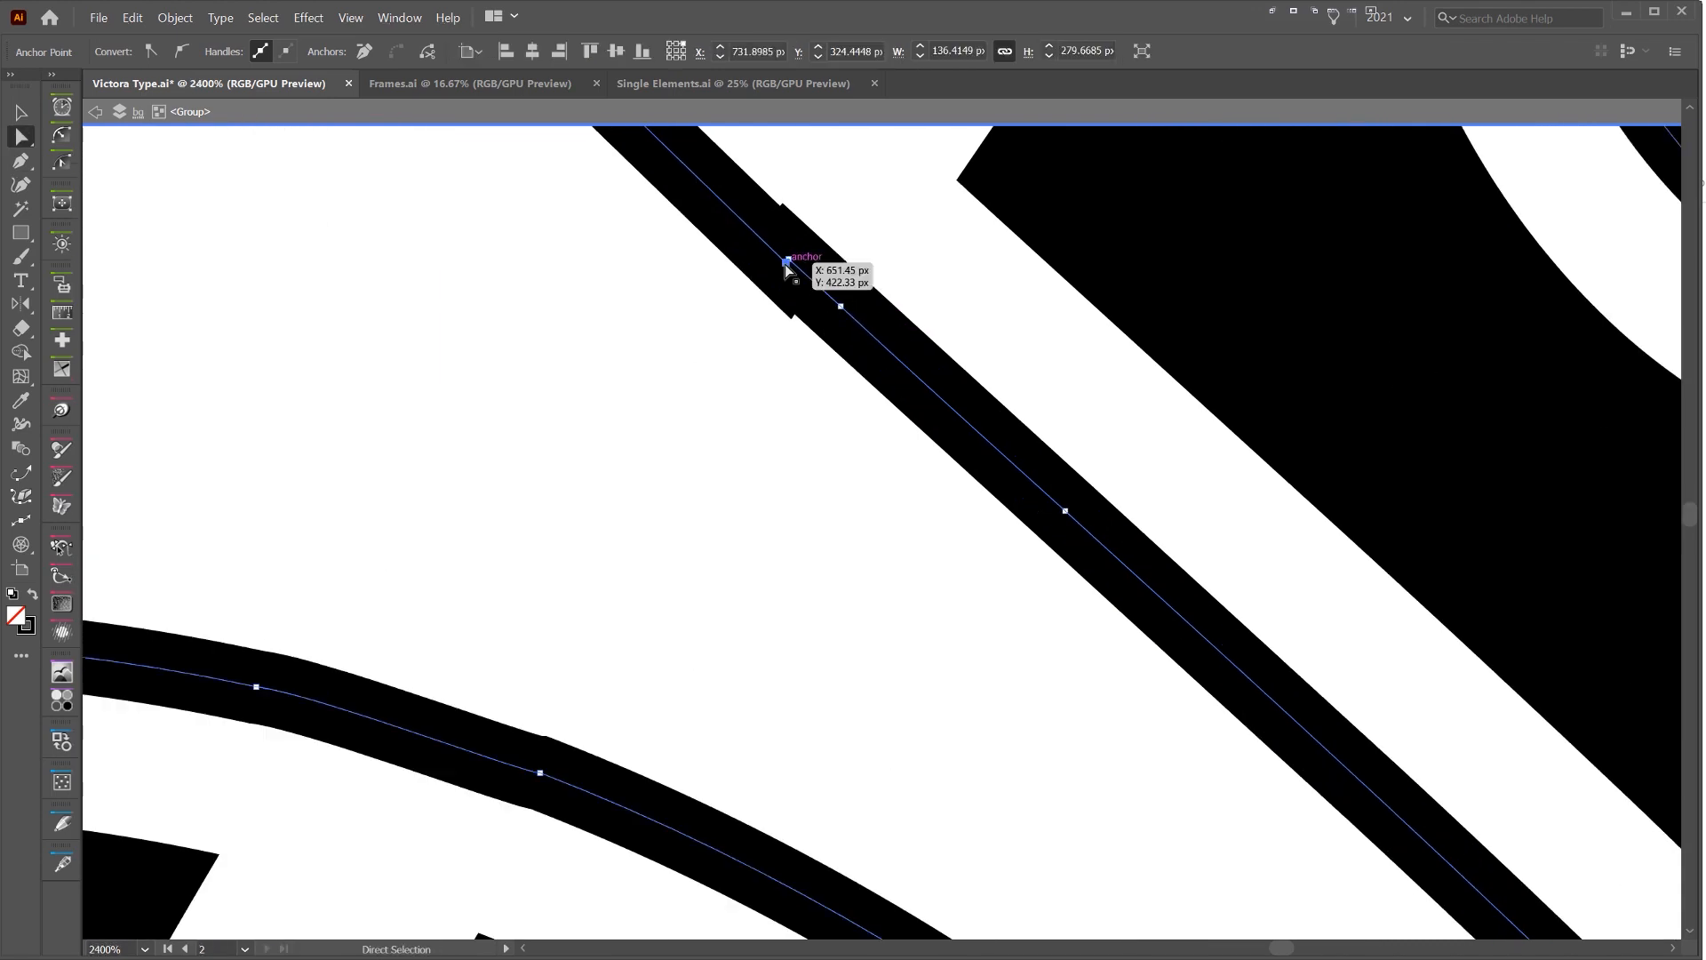
{"action": "key", "text": "Delete"}
{"action": "left_click_drag", "start_coordinate": [757, 229], "coordinate": [748, 448]}
{"action": "left_click", "coordinate": [781, 479]}
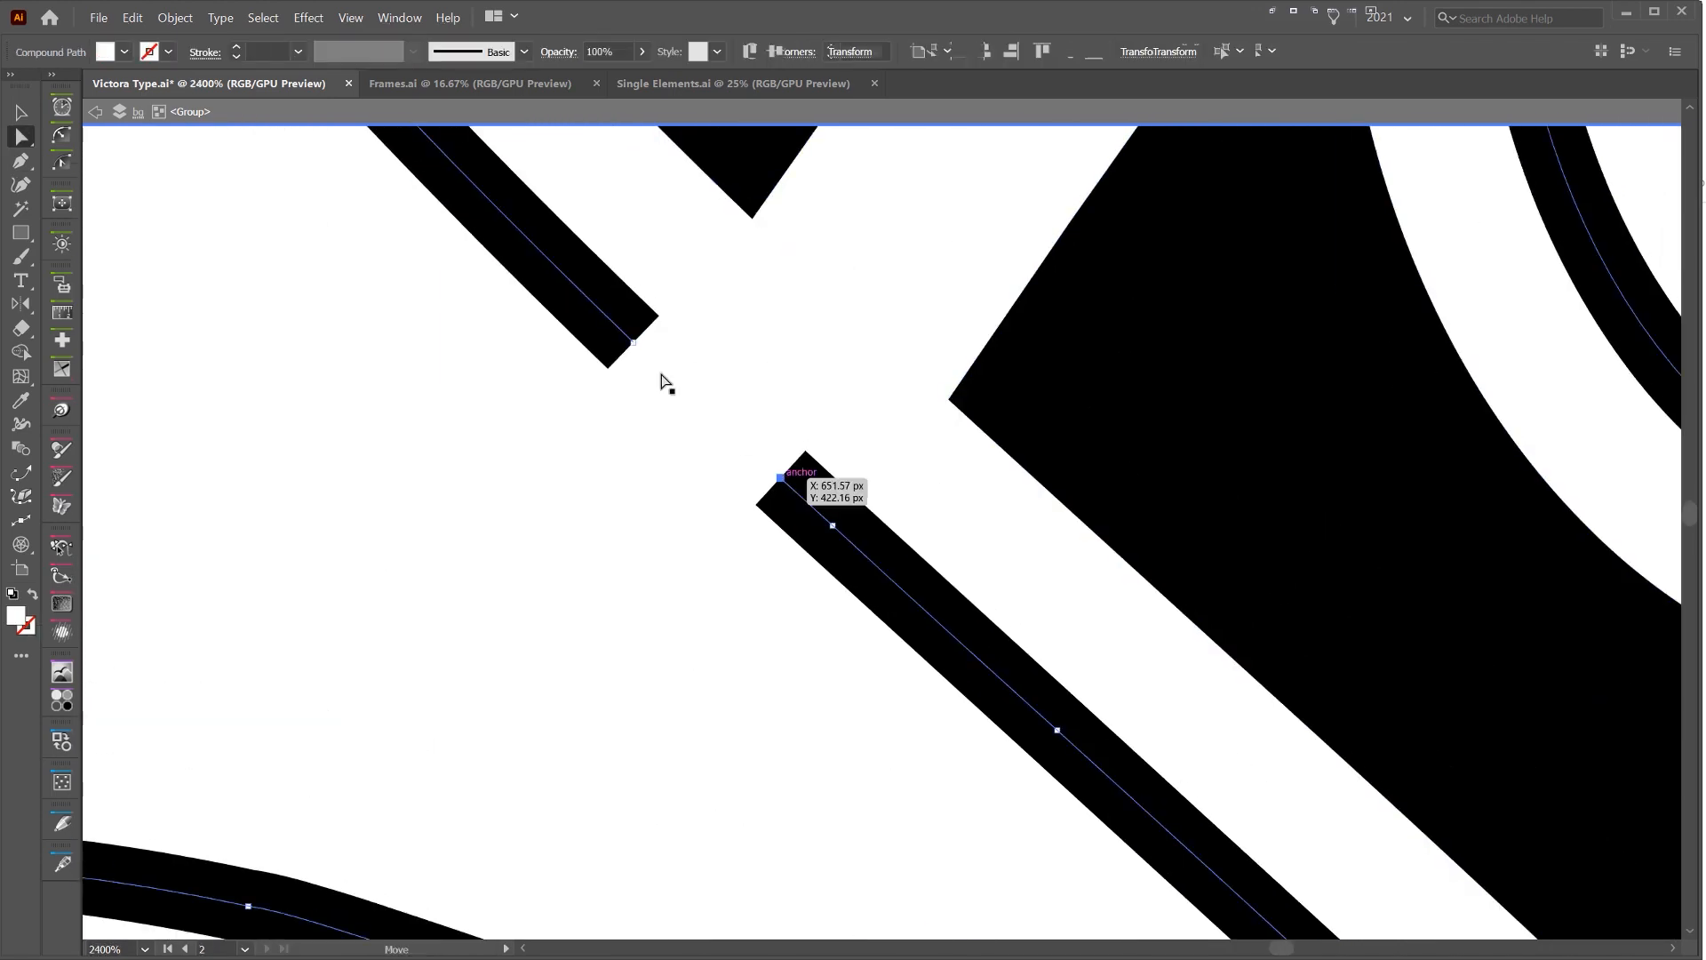
{"action": "left_click", "coordinate": [633, 343], "text": "shift"}
{"action": "key", "text": "ctrl+j"}
{"action": "scroll", "coordinate": [824, 435], "scroll_direction": "down", "scroll_amount": 2}
{"action": "scroll", "coordinate": [824, 435], "scroll_direction": "down", "scroll_amount": 3}
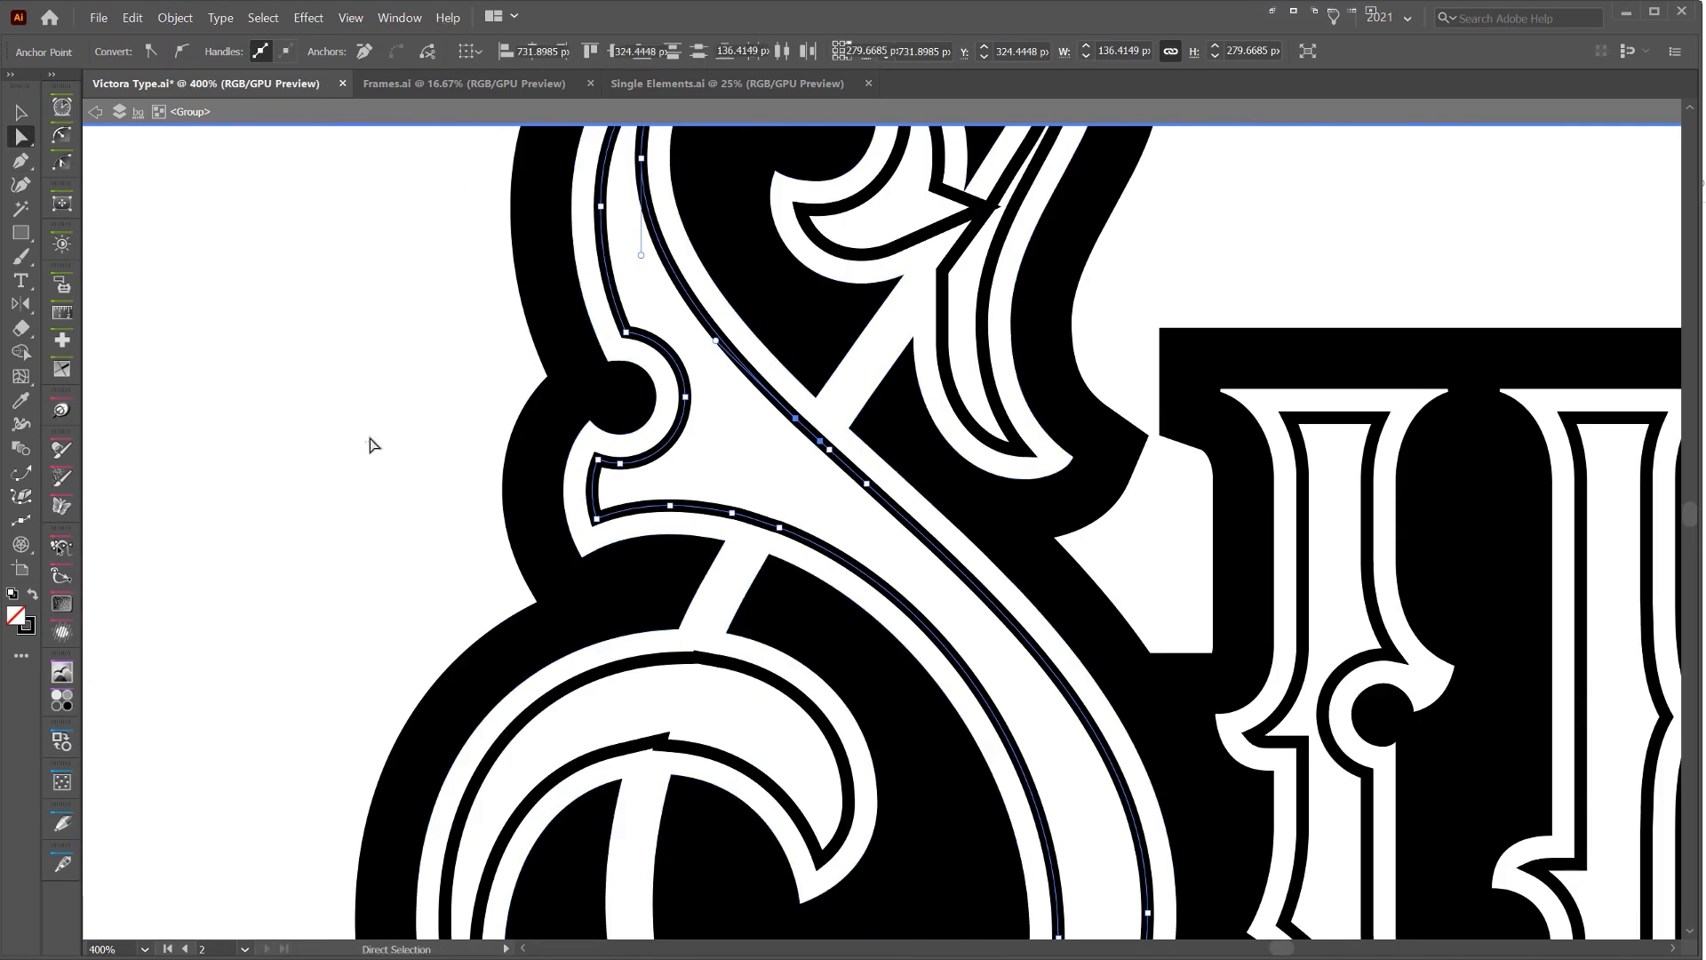
{"action": "left_click", "coordinate": [370, 443]}
{"action": "scroll", "coordinate": [370, 443], "scroll_direction": "down", "scroll_amount": 4}
Delete the overlapping anchors on the inner edge of the S's lower curl inset and join the open ends
{"action": "key", "text": "v"}
{"action": "scroll", "coordinate": [382, 500], "scroll_direction": "up", "scroll_amount": 8}
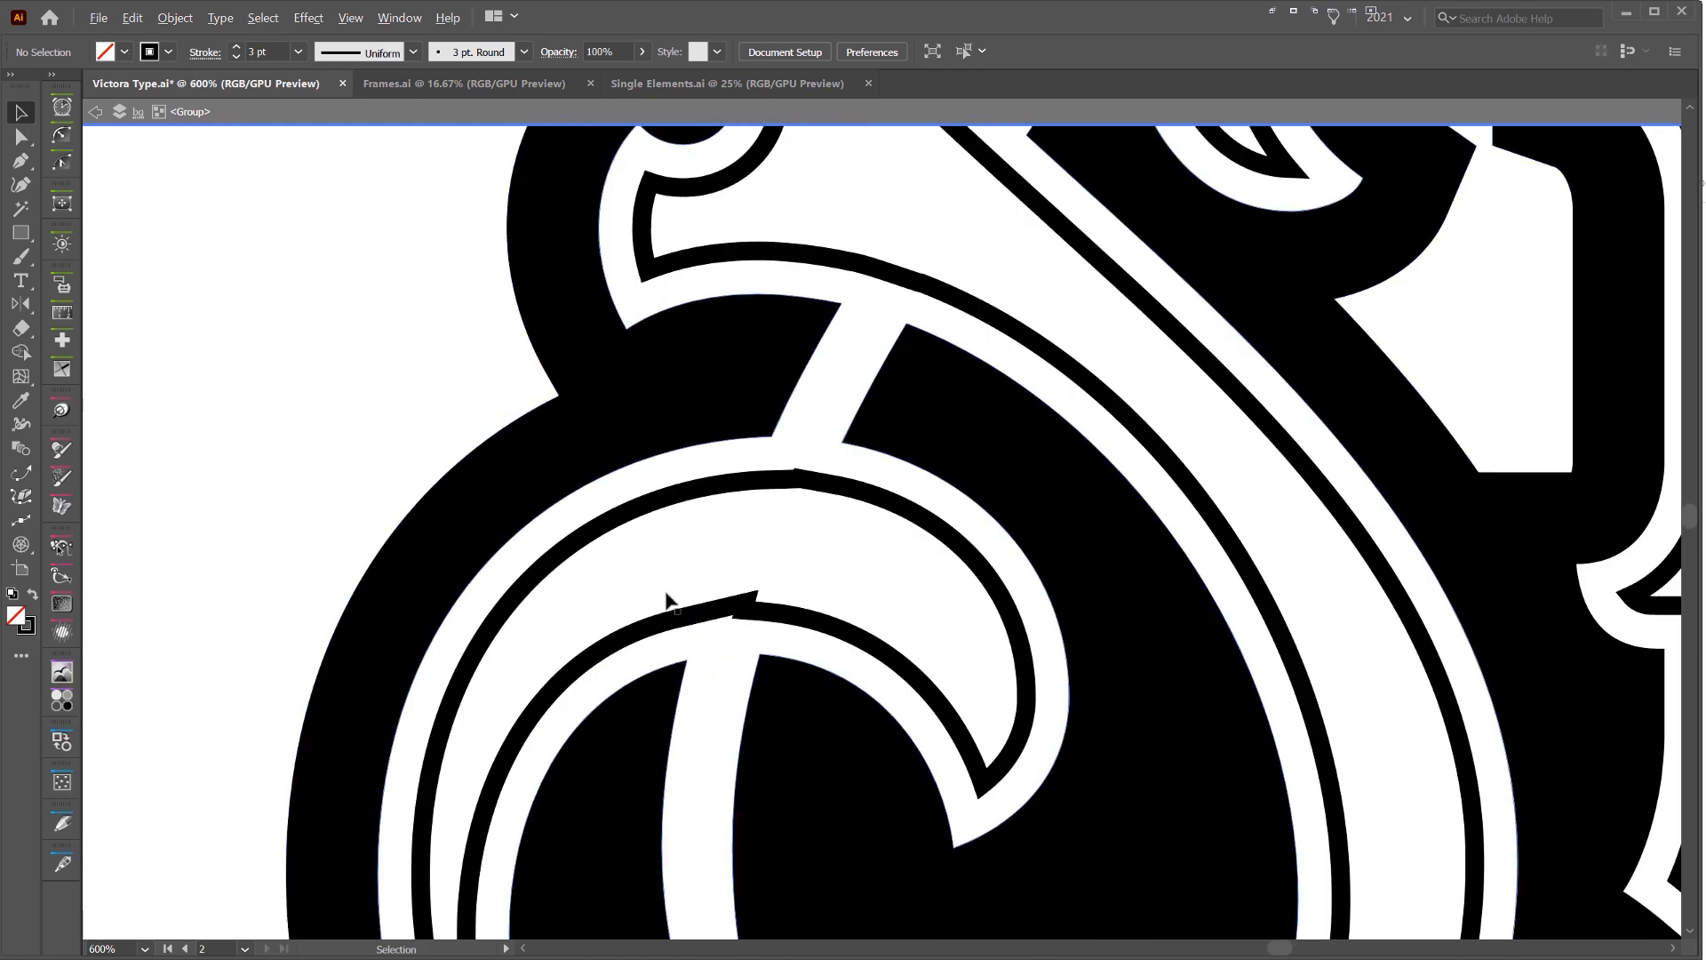
{"action": "key", "text": "a"}
{"action": "left_click", "coordinate": [767, 616]}
{"action": "key", "text": "Delete"}
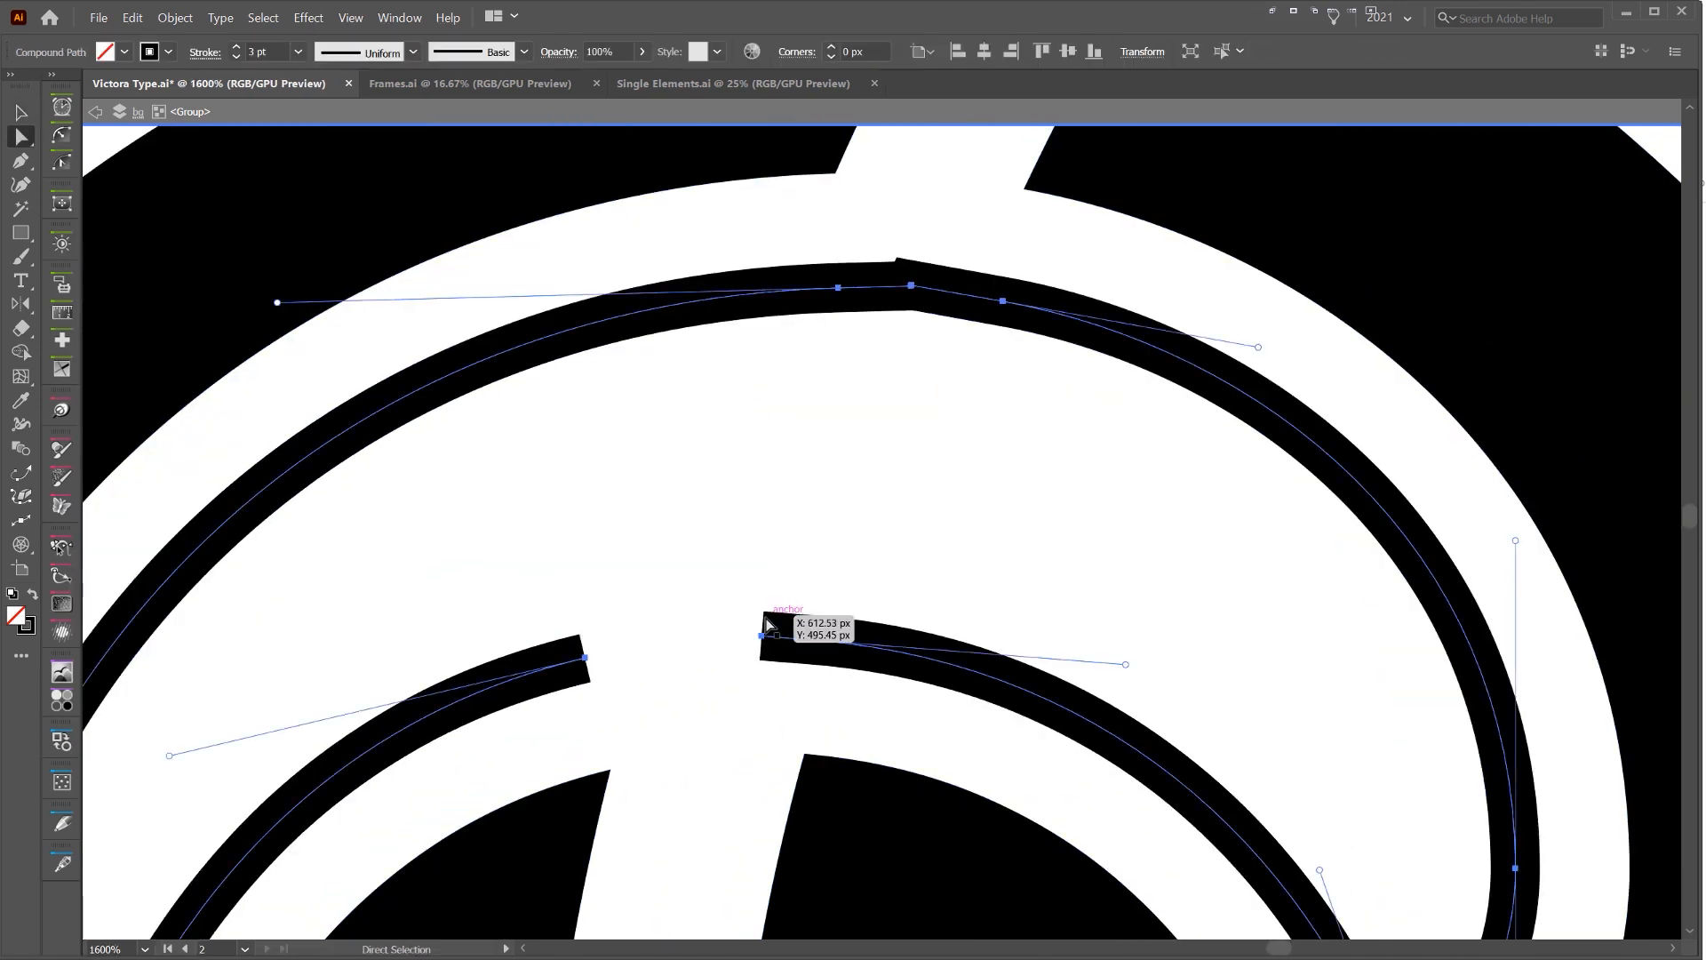
{"action": "key", "text": "ctrl+j"}
Bend the straight joined segment of the lower curl's inset with the Anchor Point tool so it follows the curve
{"action": "key", "text": "p"}
{"action": "scroll", "coordinate": [690, 664], "scroll_direction": "up", "scroll_amount": 1}
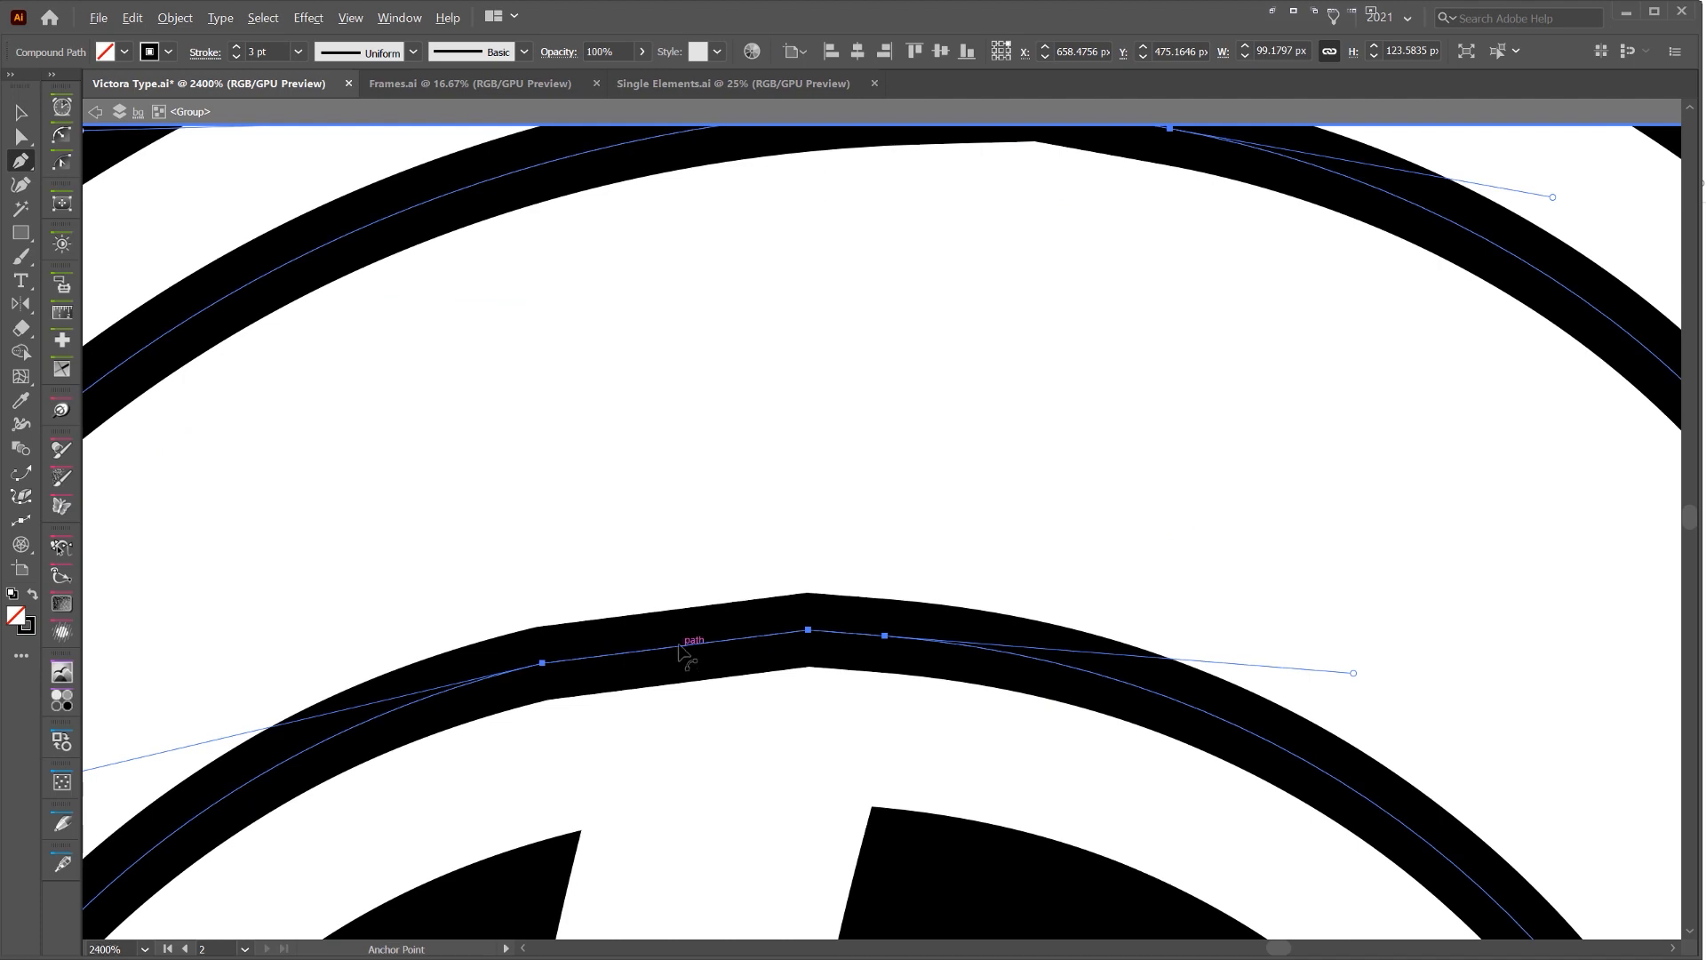
{"action": "left_click", "coordinate": [679, 654]}
{"action": "scroll", "coordinate": [680, 653], "scroll_direction": "down", "scroll_amount": 8}
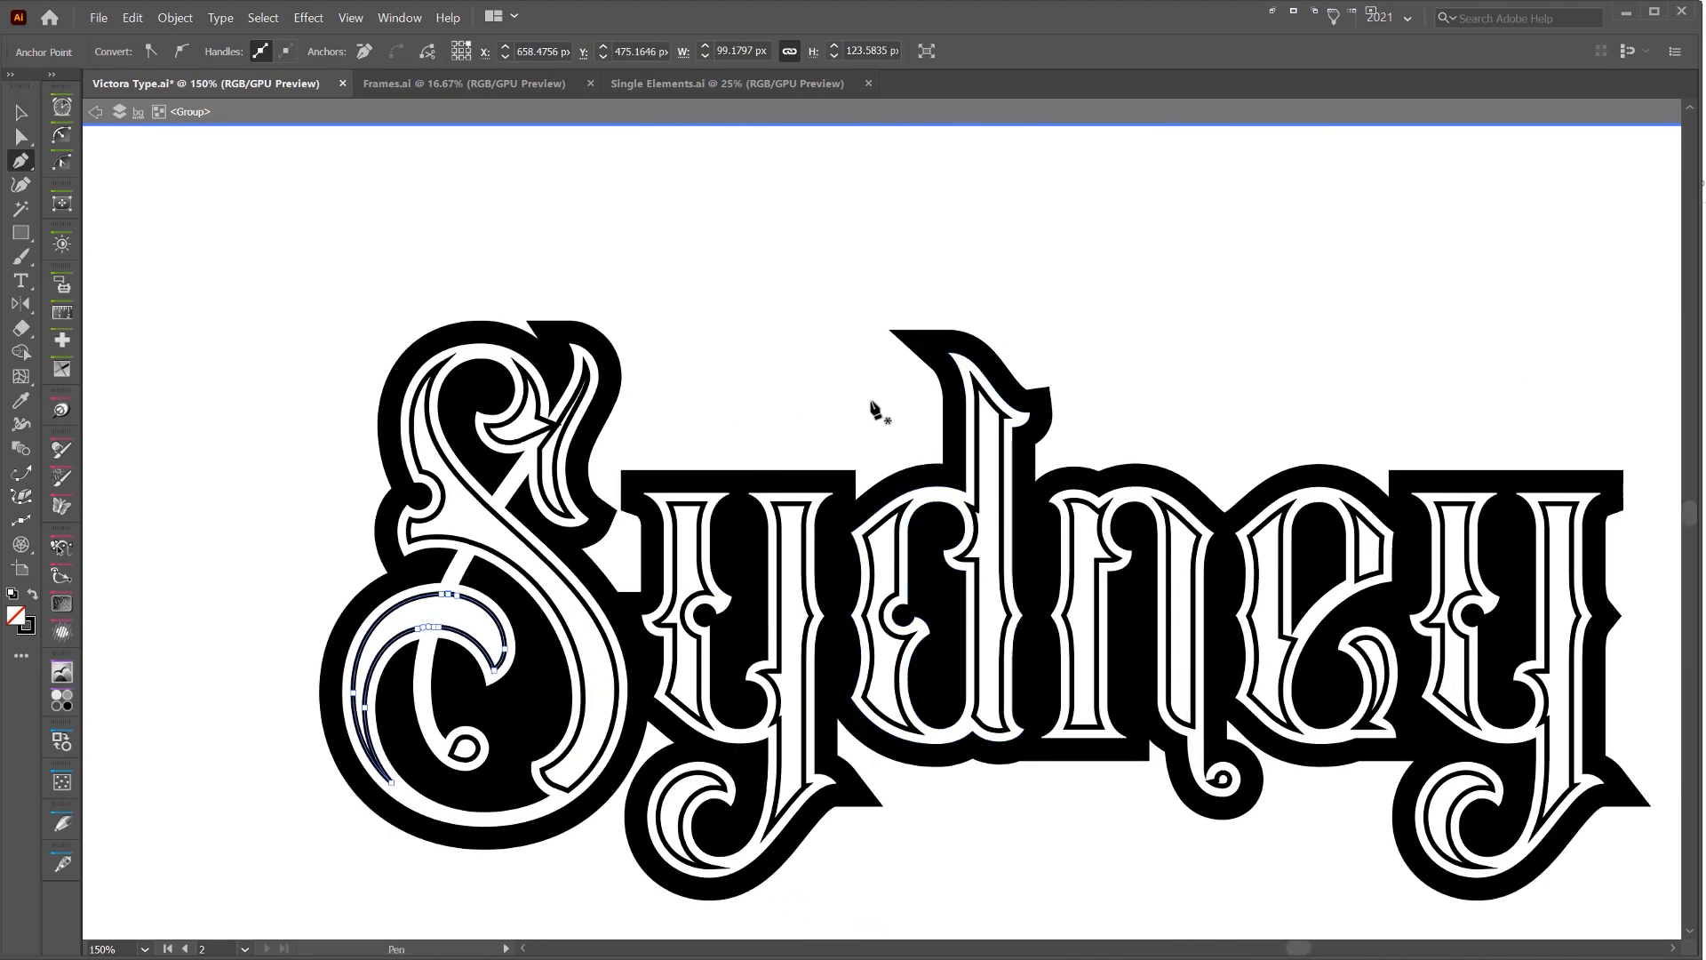
Deselect the inset paths and exit the lettering group's isolation mode
{"action": "key", "text": "v"}
{"action": "left_click", "coordinate": [889, 485]}
{"action": "left_click_drag", "start_coordinate": [1084, 311], "coordinate": [821, 230]}
{"action": "scroll", "coordinate": [884, 258], "scroll_direction": "down", "scroll_amount": 3}
{"action": "left_click", "coordinate": [1331, 275]}
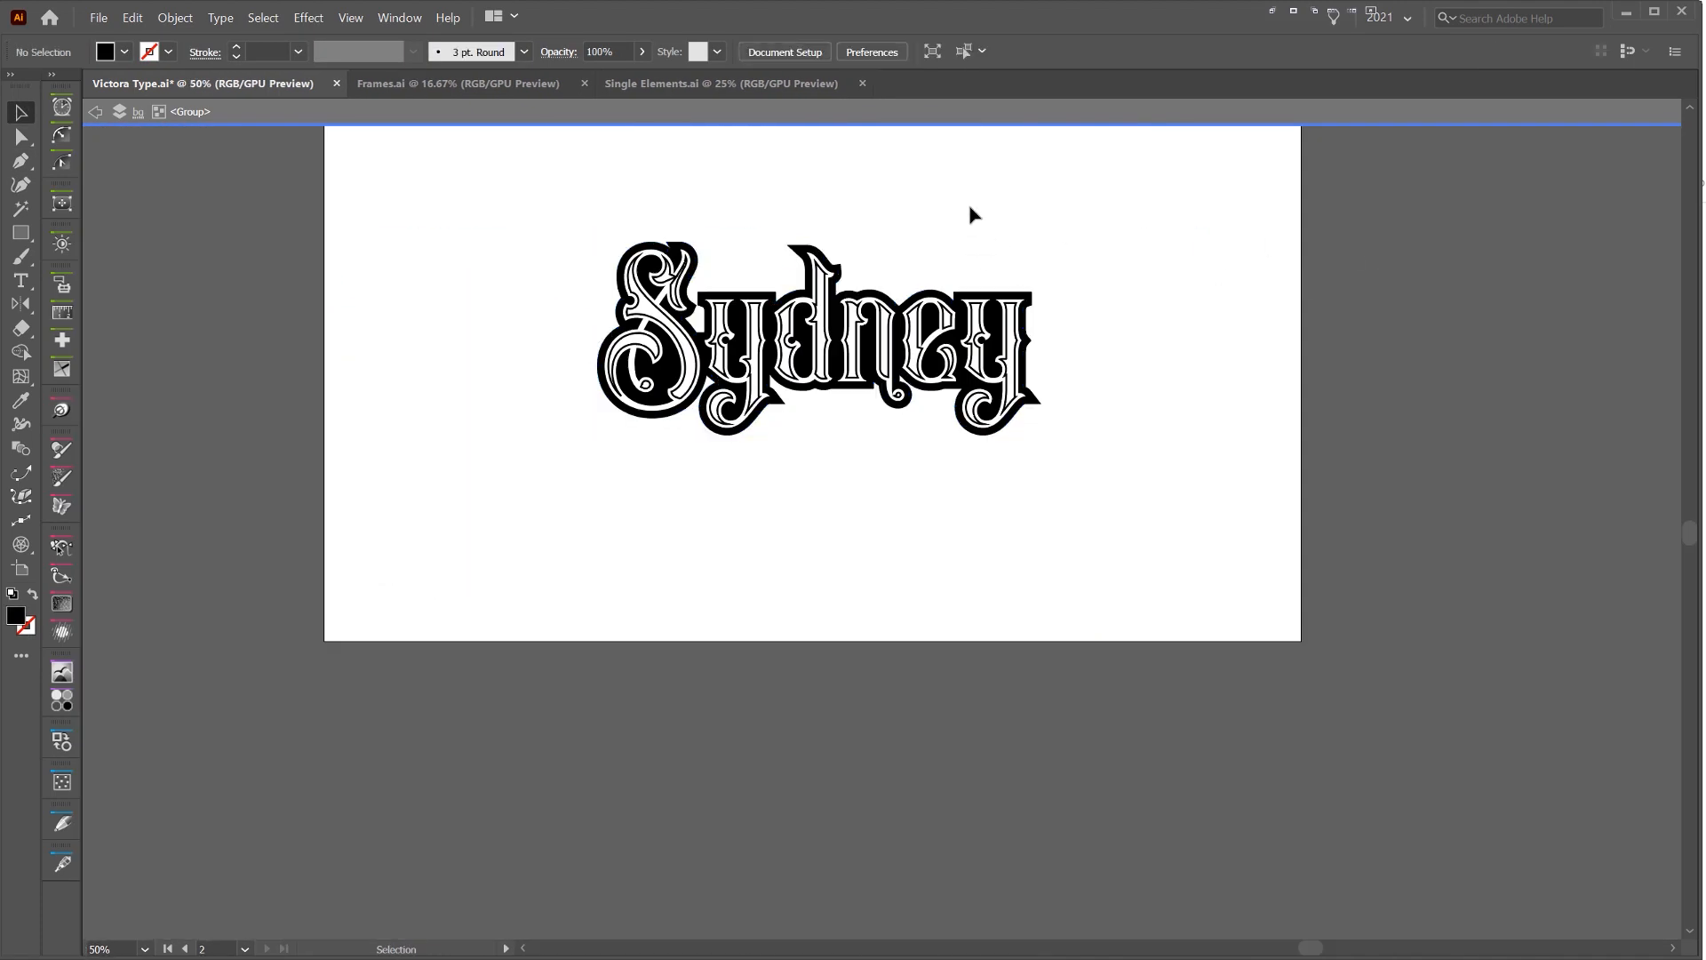
{"action": "key", "text": "Escape"}
Draw a straight horizontal line about 963 px wide below the artboard with the Pen tool
{"action": "left_click_drag", "start_coordinate": [973, 213], "coordinate": [995, 276]}
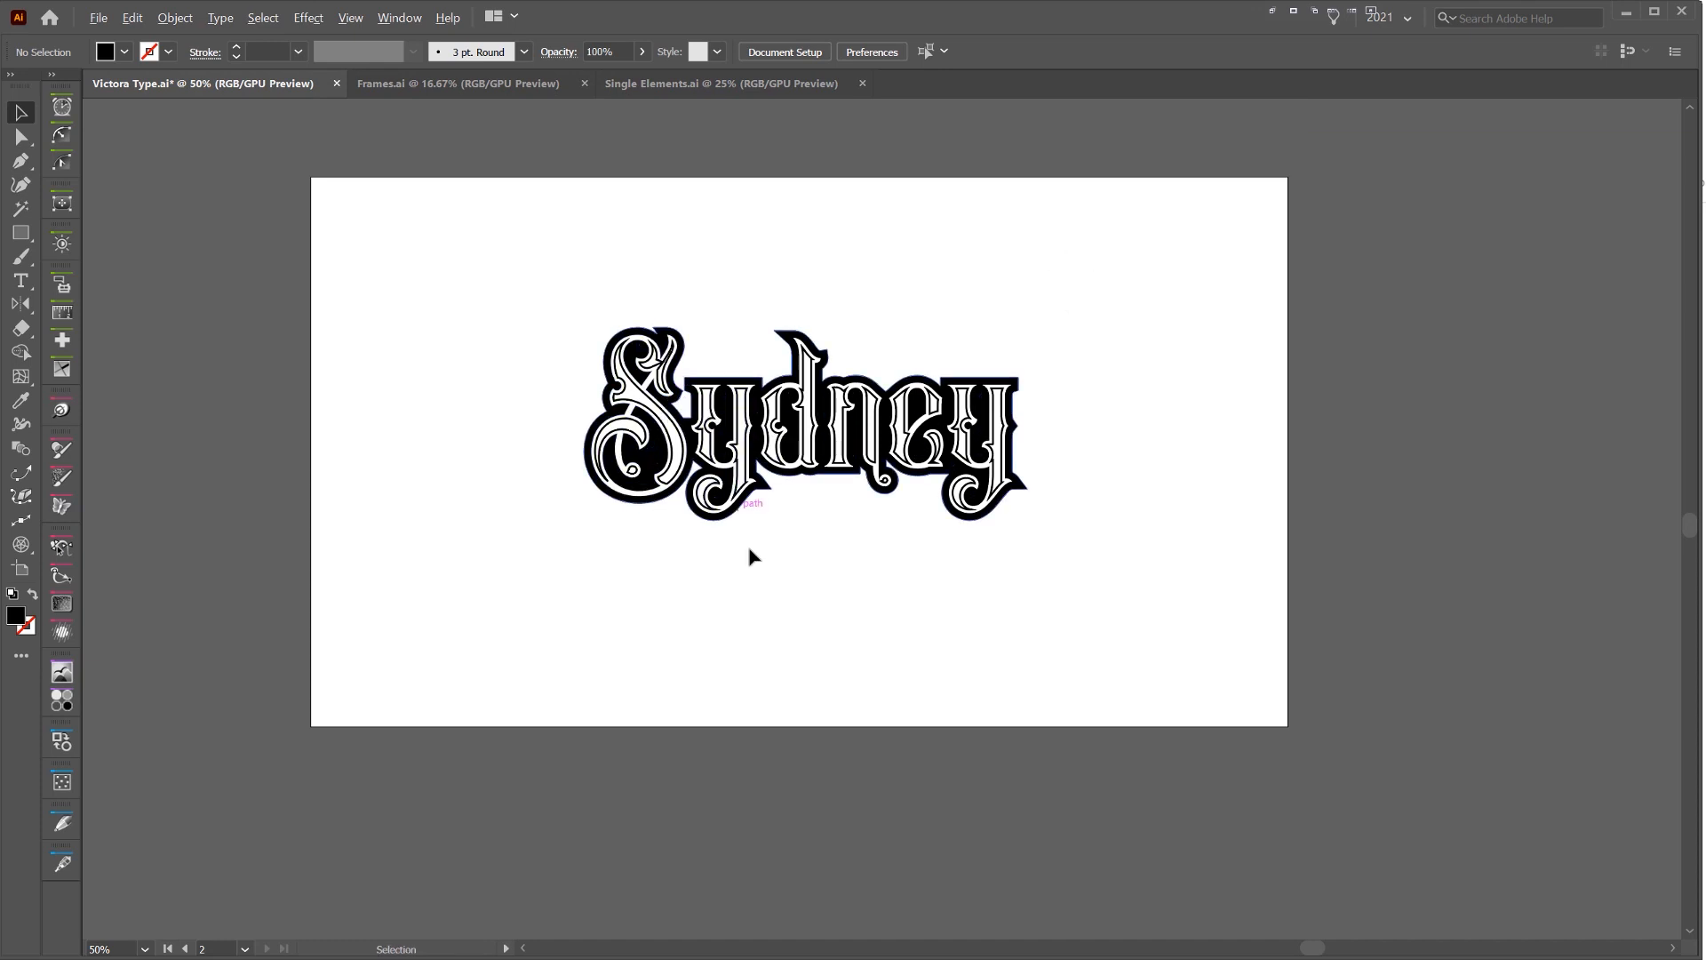
{"action": "left_click_drag", "start_coordinate": [781, 642], "coordinate": [739, 388]}
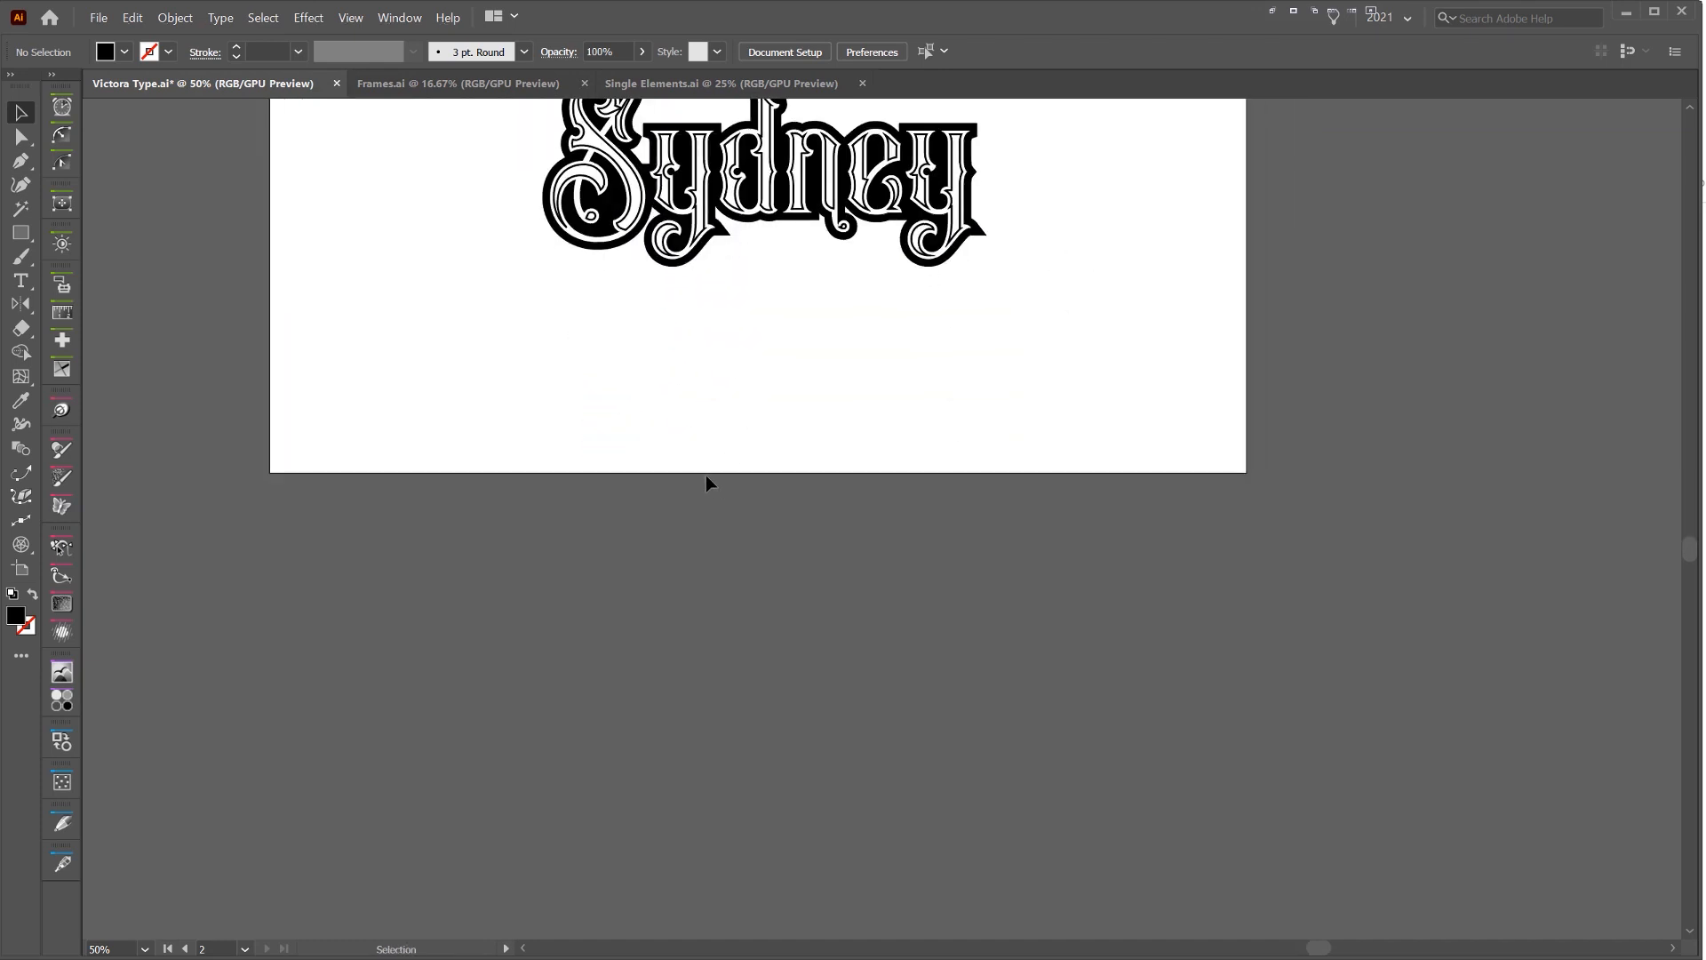
{"action": "left_click", "coordinate": [530, 535]}
{"action": "scroll", "coordinate": [530, 534], "scroll_direction": "up", "scroll_amount": 1}
{"action": "left_click", "coordinate": [1185, 535], "text": "shift"}
{"action": "key", "text": "v"}
{"action": "left_click", "coordinate": [963, 500]}
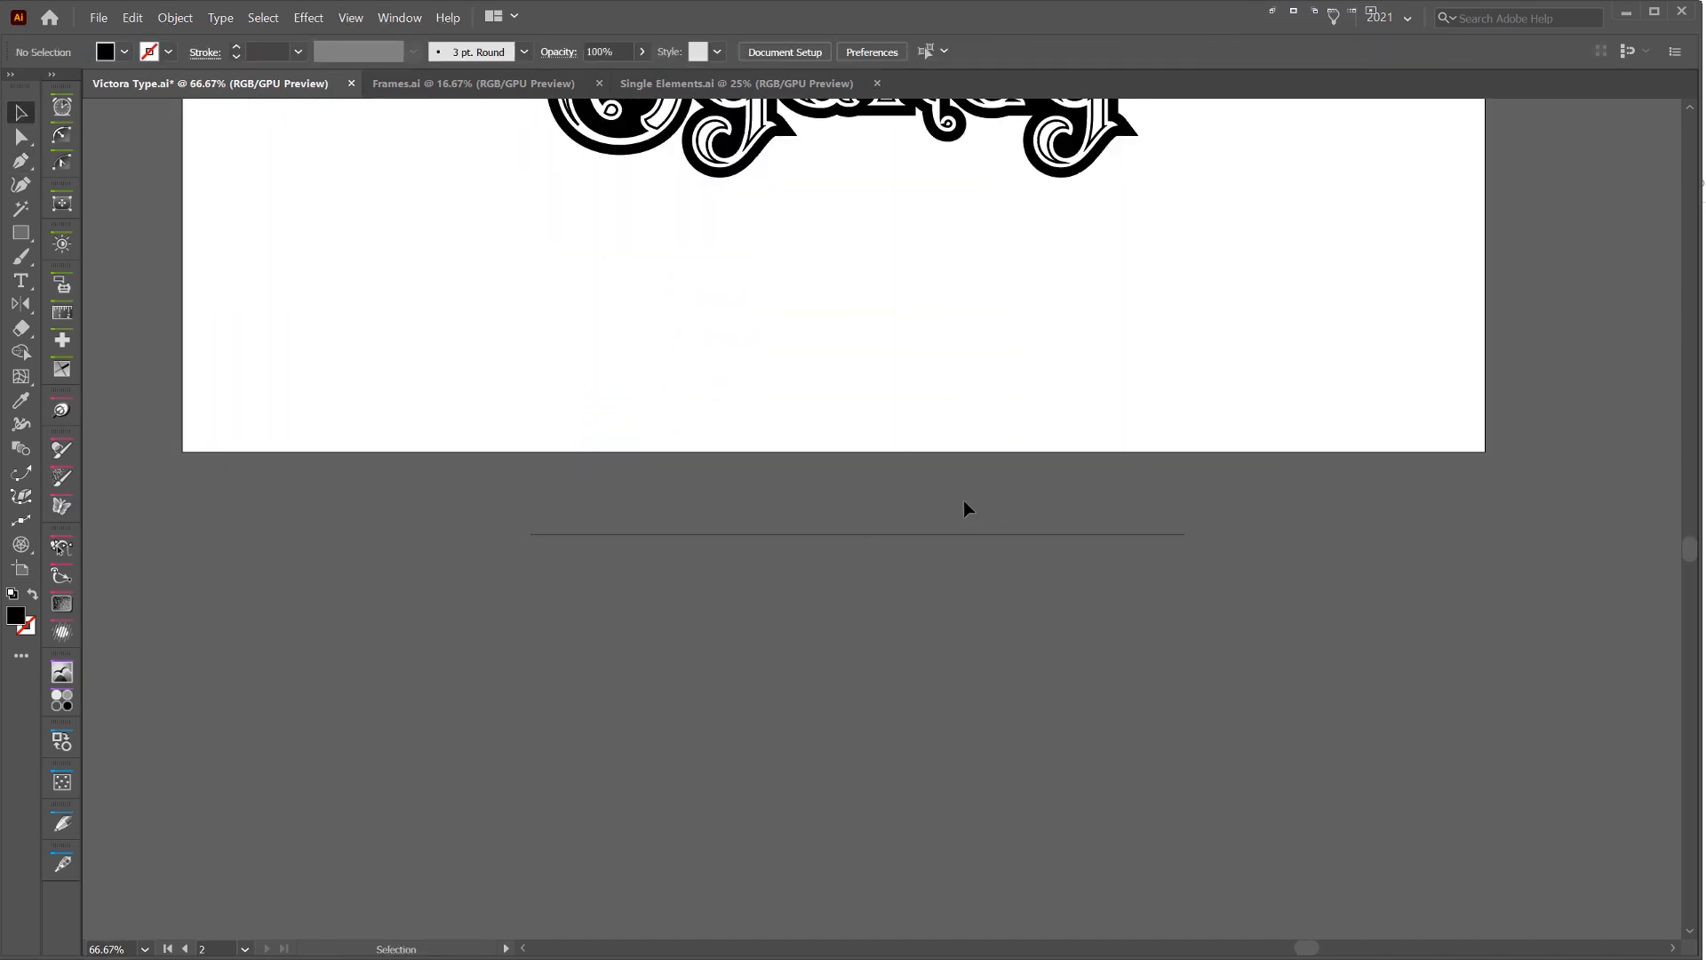
Give the horizontal line below the artboard a 4 pt black stroke
{"action": "left_click", "coordinate": [965, 534]}
{"action": "left_click", "coordinate": [240, 49]}
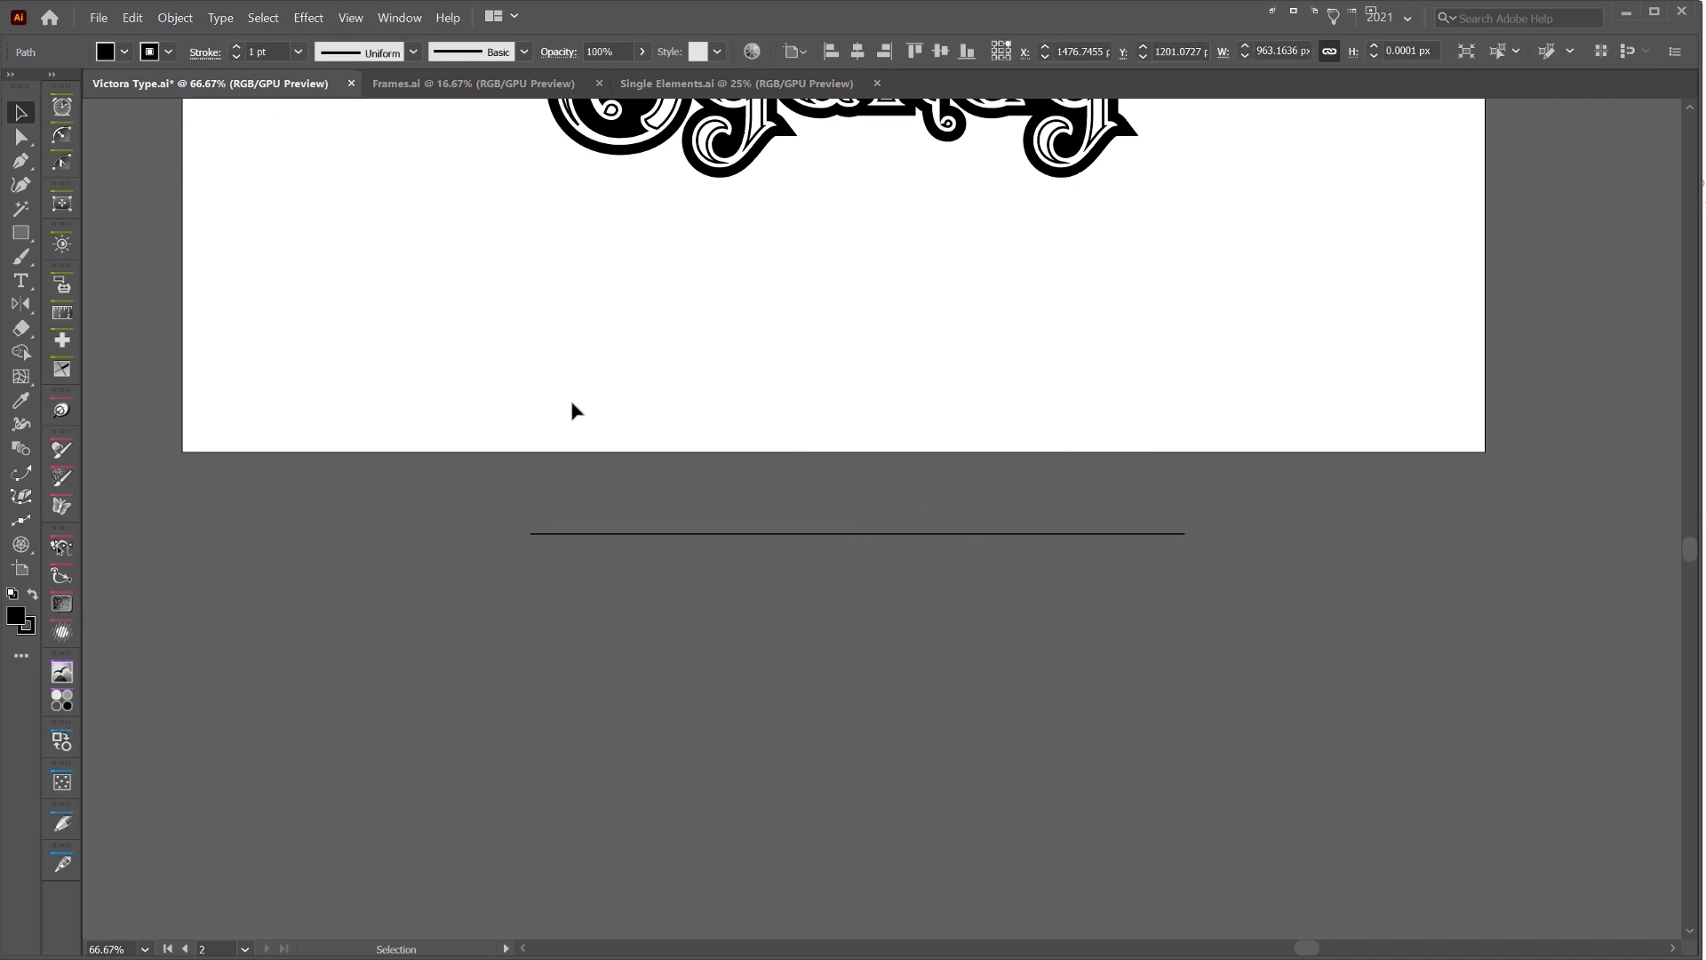
{"action": "key", "text": "e"}
{"action": "triple_click", "coordinate": [237, 47]}
{"action": "scroll", "coordinate": [707, 448], "scroll_direction": "up", "scroll_amount": 1}
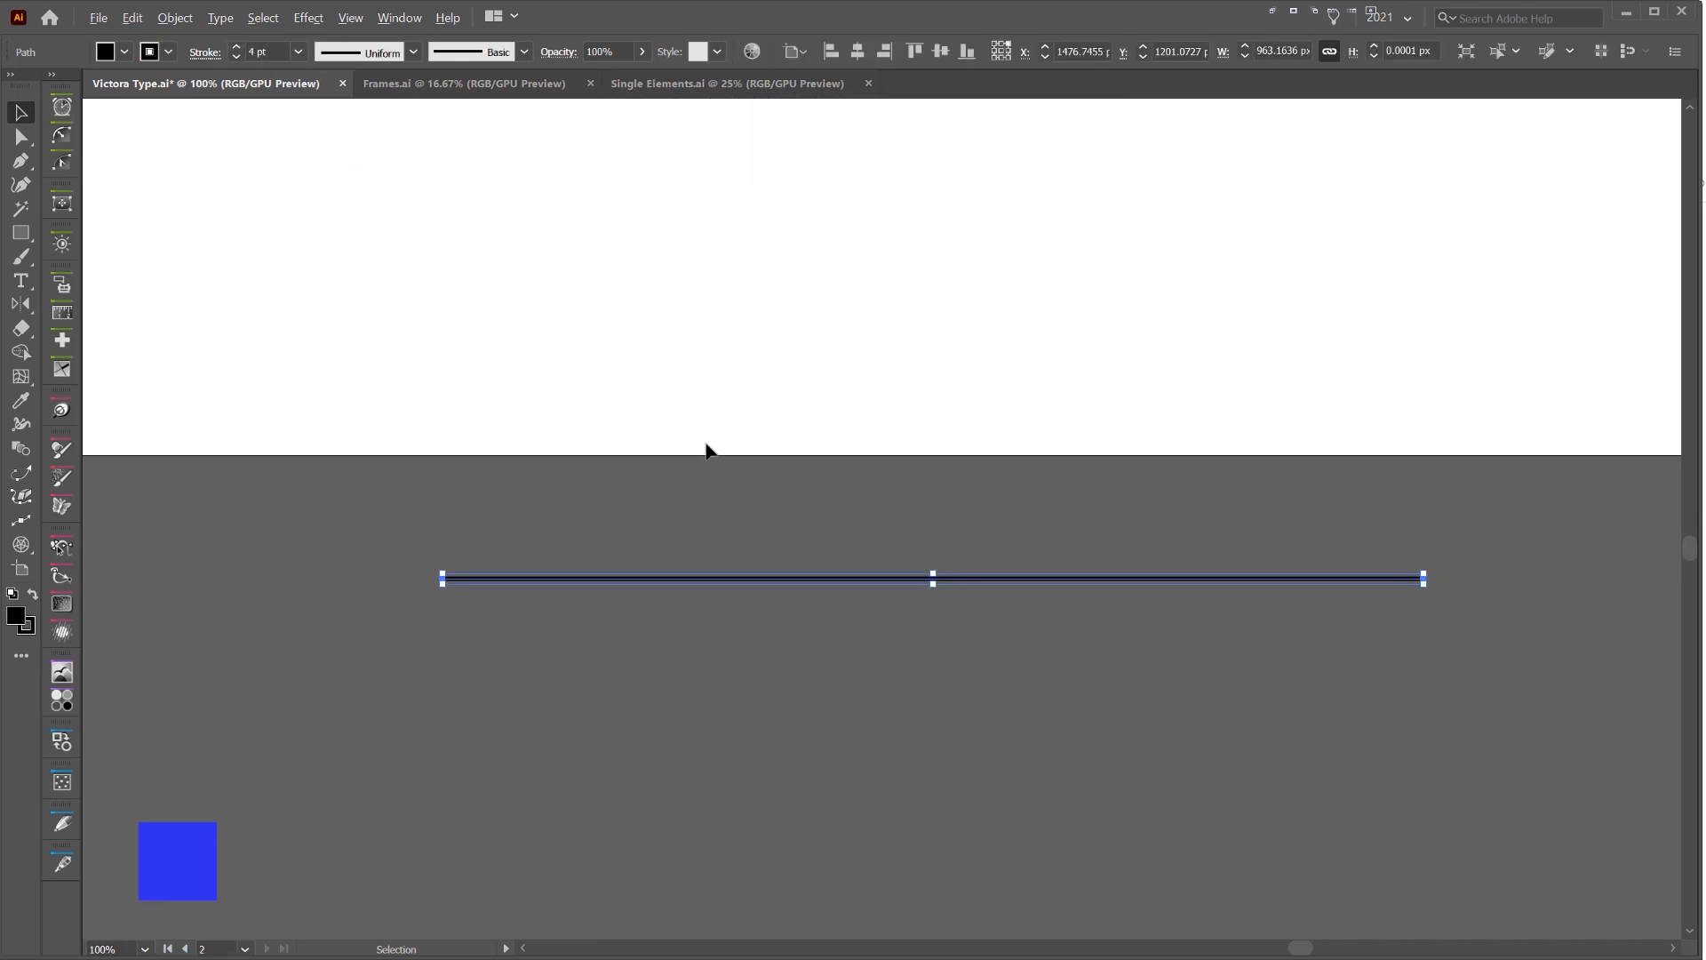
Duplicate the horizontal line straight down, about 13 px below the original
{"action": "left_click", "coordinate": [798, 464]}
{"action": "left_click_drag", "start_coordinate": [800, 464], "coordinate": [771, 351]}
{"action": "scroll", "coordinate": [862, 431], "scroll_direction": "up", "scroll_amount": 1}
{"action": "scroll", "coordinate": [862, 439], "scroll_direction": "up", "scroll_amount": 2}
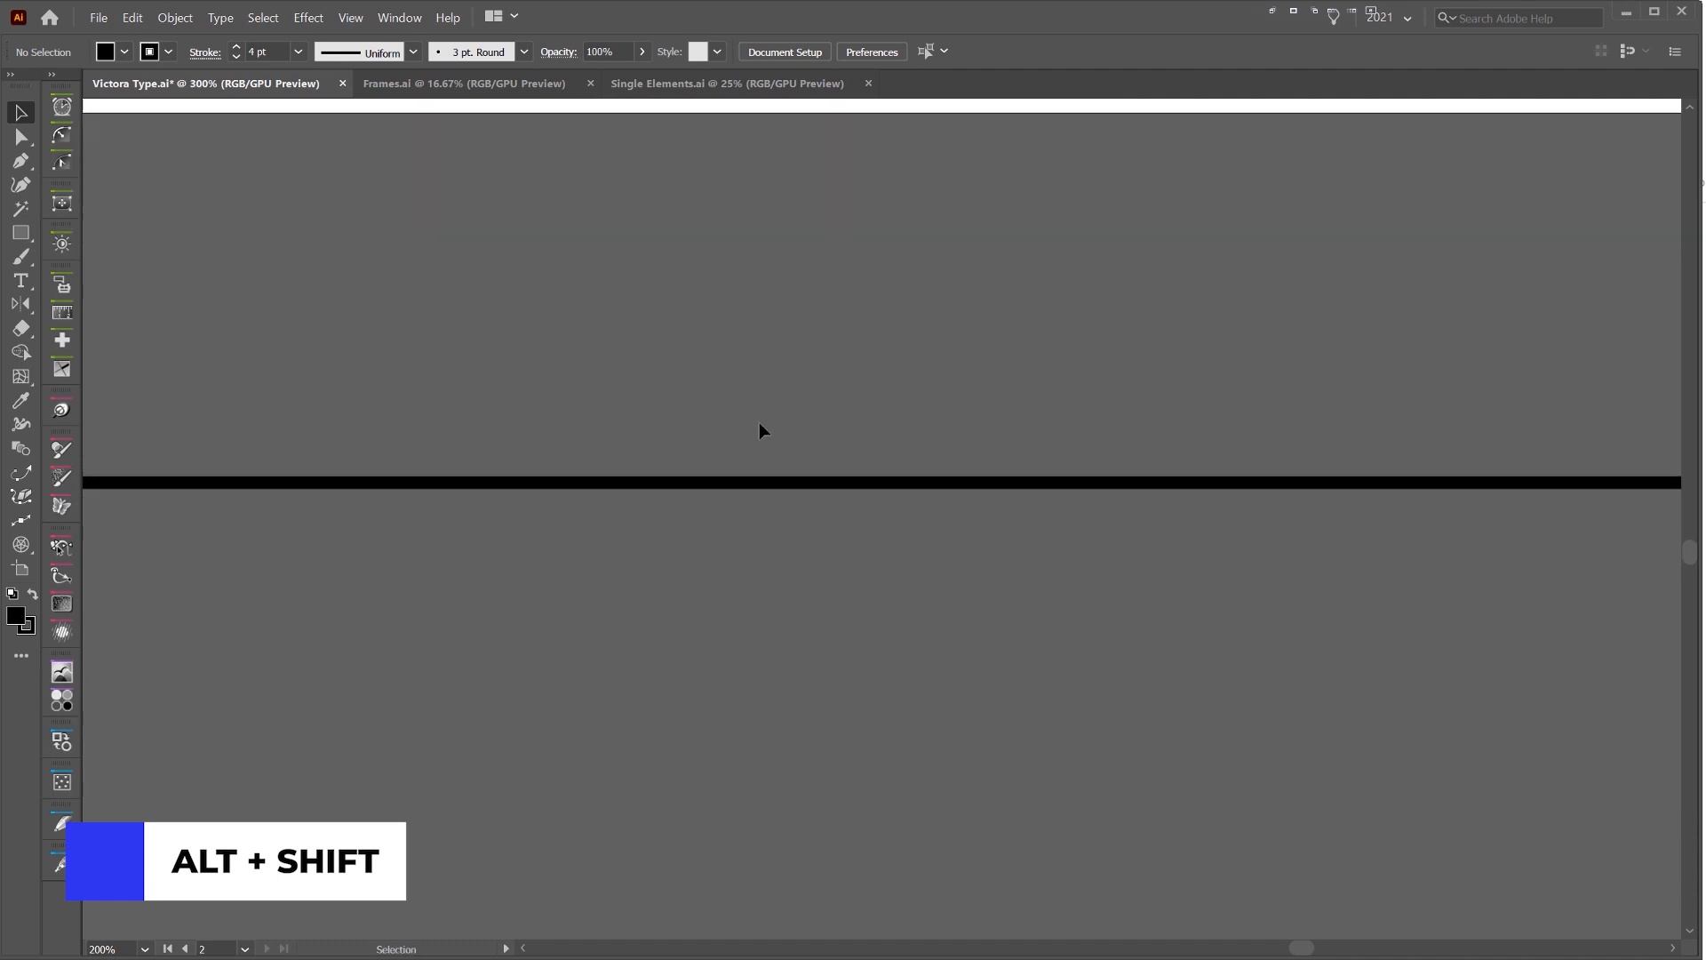
{"action": "scroll", "coordinate": [761, 430], "scroll_direction": "down", "scroll_amount": 3}
{"action": "left_click_drag", "start_coordinate": [770, 446], "coordinate": [771, 466]}
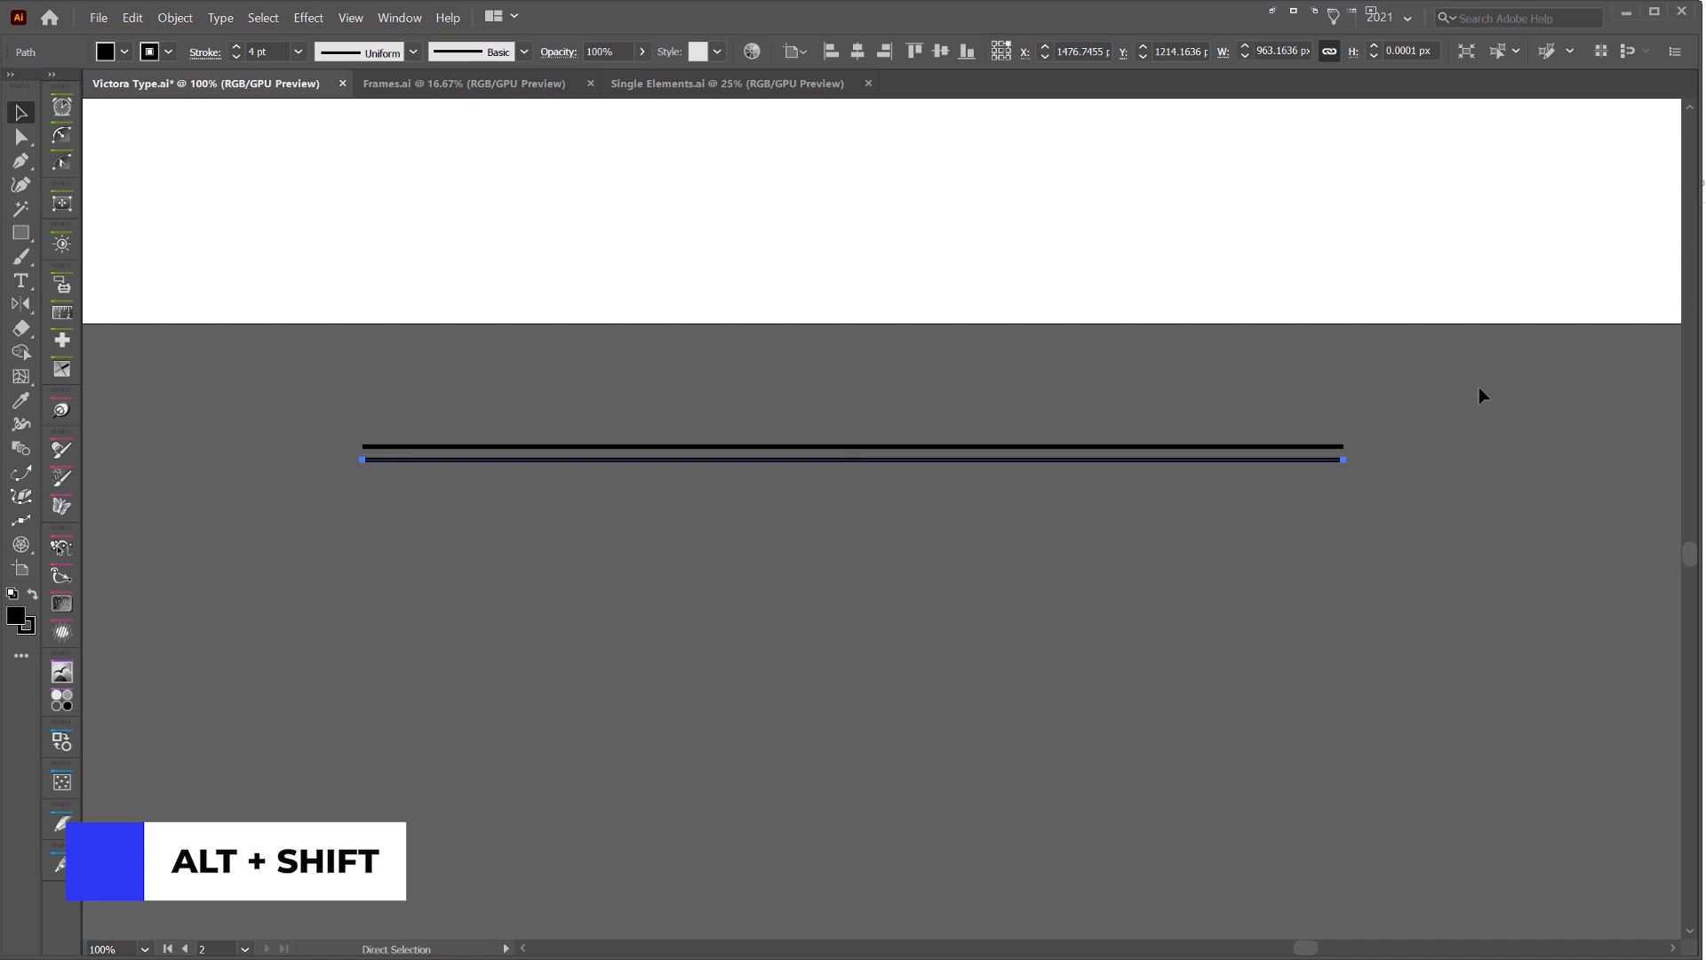
Repeat the downward line duplication until the stack of horizontal lines is about 393 px tall
{"action": "scroll", "coordinate": [1479, 386], "scroll_direction": "left", "scroll_amount": 2}
{"action": "key", "text": "ctrl+d"}
{"action": "key", "text": "ctrl+d"}
{"action": "key", "text": "ctrl+d"}
{"action": "key", "text": "ctrl+d"}
{"action": "key", "text": "ctrl+d"}
{"action": "key", "text": "ctrl+d"}
{"action": "key", "text": "ctrl+d"}
{"action": "key", "text": "ctrl+d"}
{"action": "key", "text": "ctrl+d"}
{"action": "key", "text": "ctrl+d"}
{"action": "key", "text": "ctrl+d"}
{"action": "key", "text": "ctrl+d"}
{"action": "key", "text": "ctrl+d"}
{"action": "key", "text": "ctrl+d"}
{"action": "key", "text": "ctrl+d"}
{"action": "key", "text": "ctrl+d"}
{"action": "key", "text": "ctrl+d"}
{"action": "key", "text": "ctrl+d"}
{"action": "key", "text": "ctrl+d"}
{"action": "key", "text": "ctrl+d"}
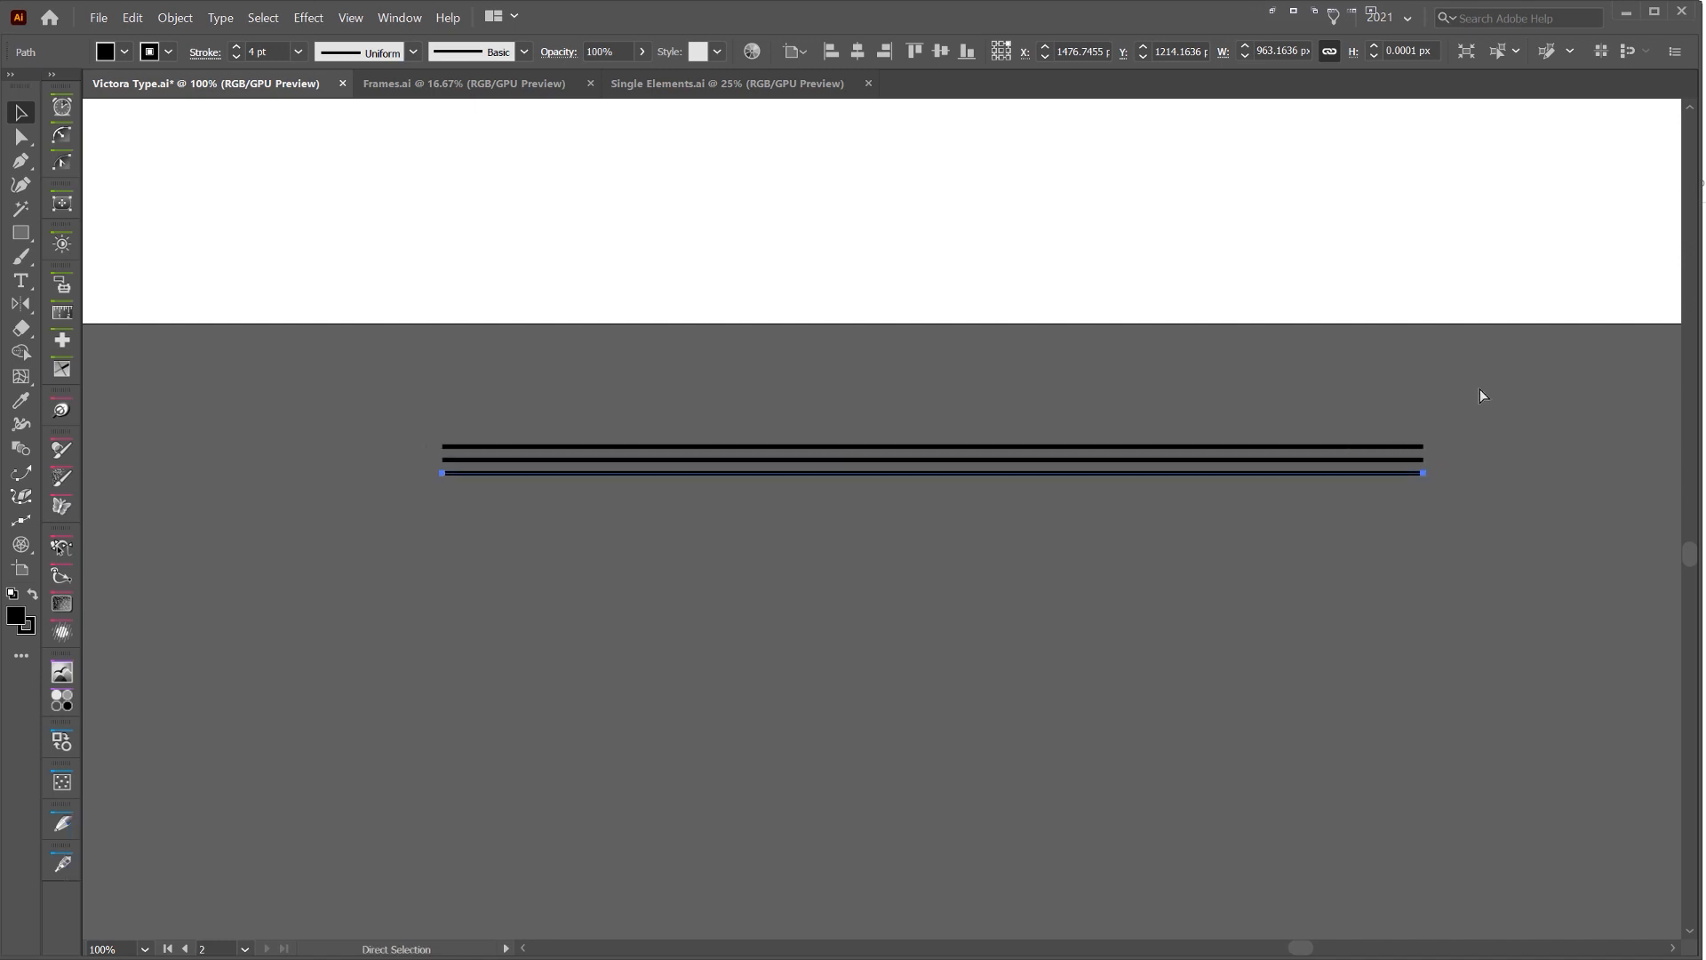
{"action": "key", "text": "ctrl+d"}
{"action": "key", "text": "ctrl+d"}
{"action": "key", "text": "ctrl+d"}
{"action": "key", "text": "ctrl+d"}
{"action": "key", "text": "ctrl+d"}
{"action": "key", "text": "ctrl+d"}
{"action": "key", "text": "ctrl+d"}
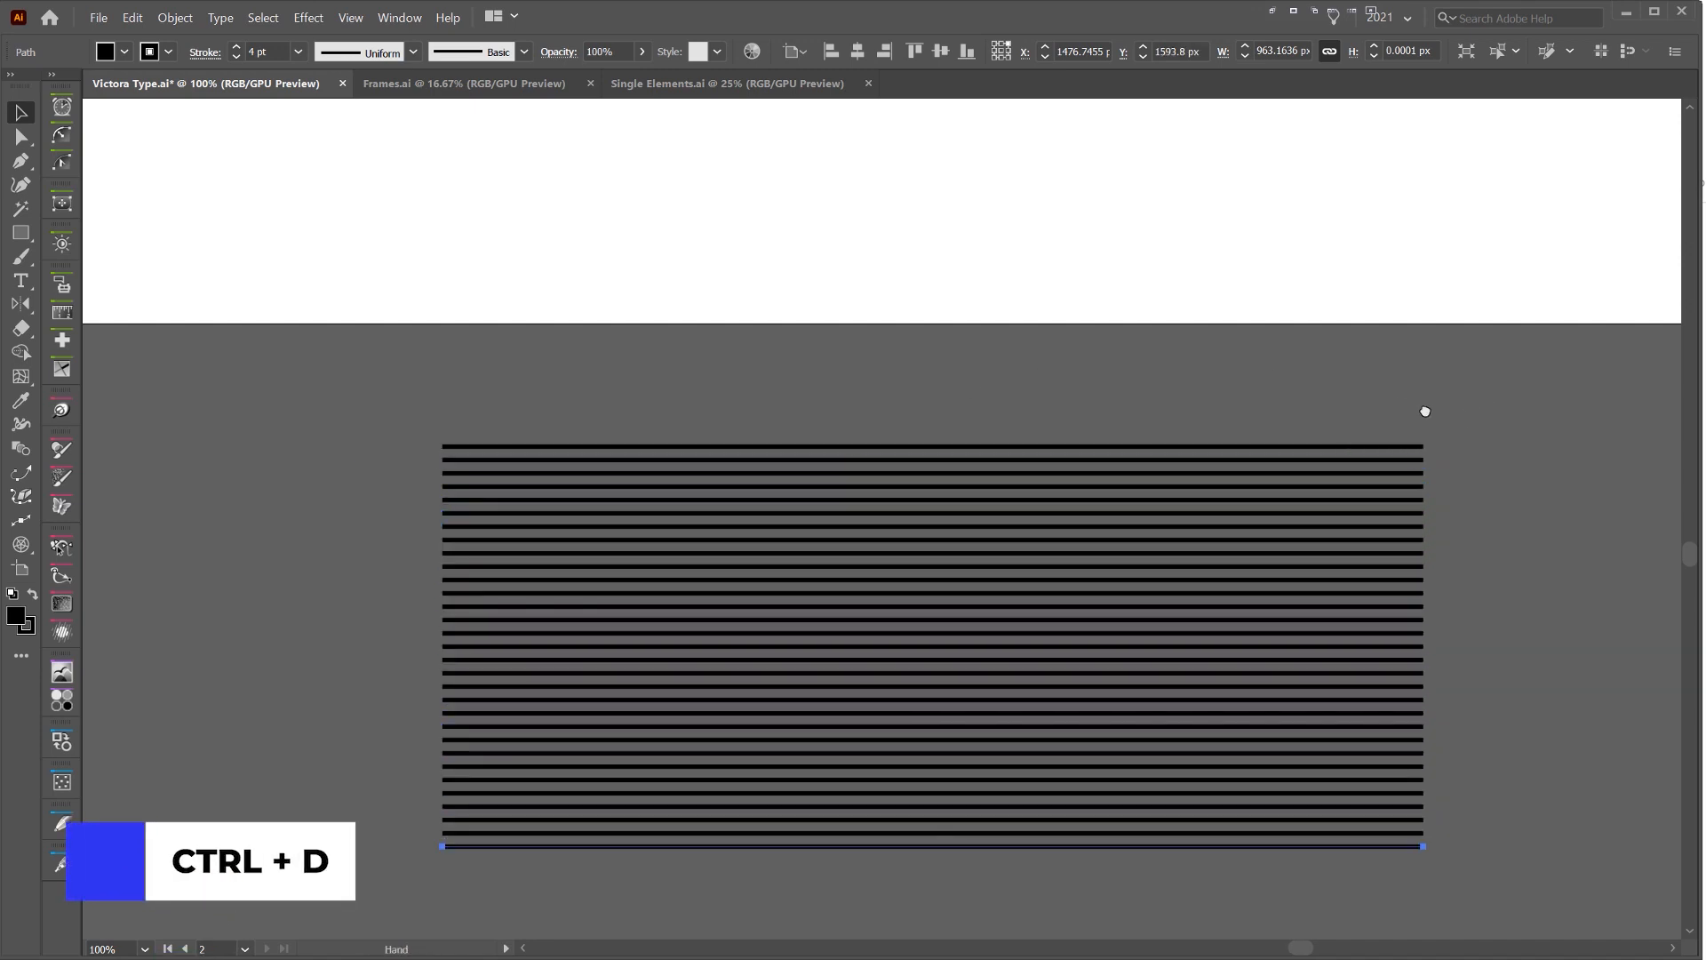
Select all the stacked horizontal lines below the artboard and group them
{"action": "left_click_drag", "start_coordinate": [1424, 411], "coordinate": [1284, 273]}
{"action": "left_click", "coordinate": [1330, 319]}
{"action": "left_click_drag", "start_coordinate": [831, 768], "coordinate": [883, 780]}
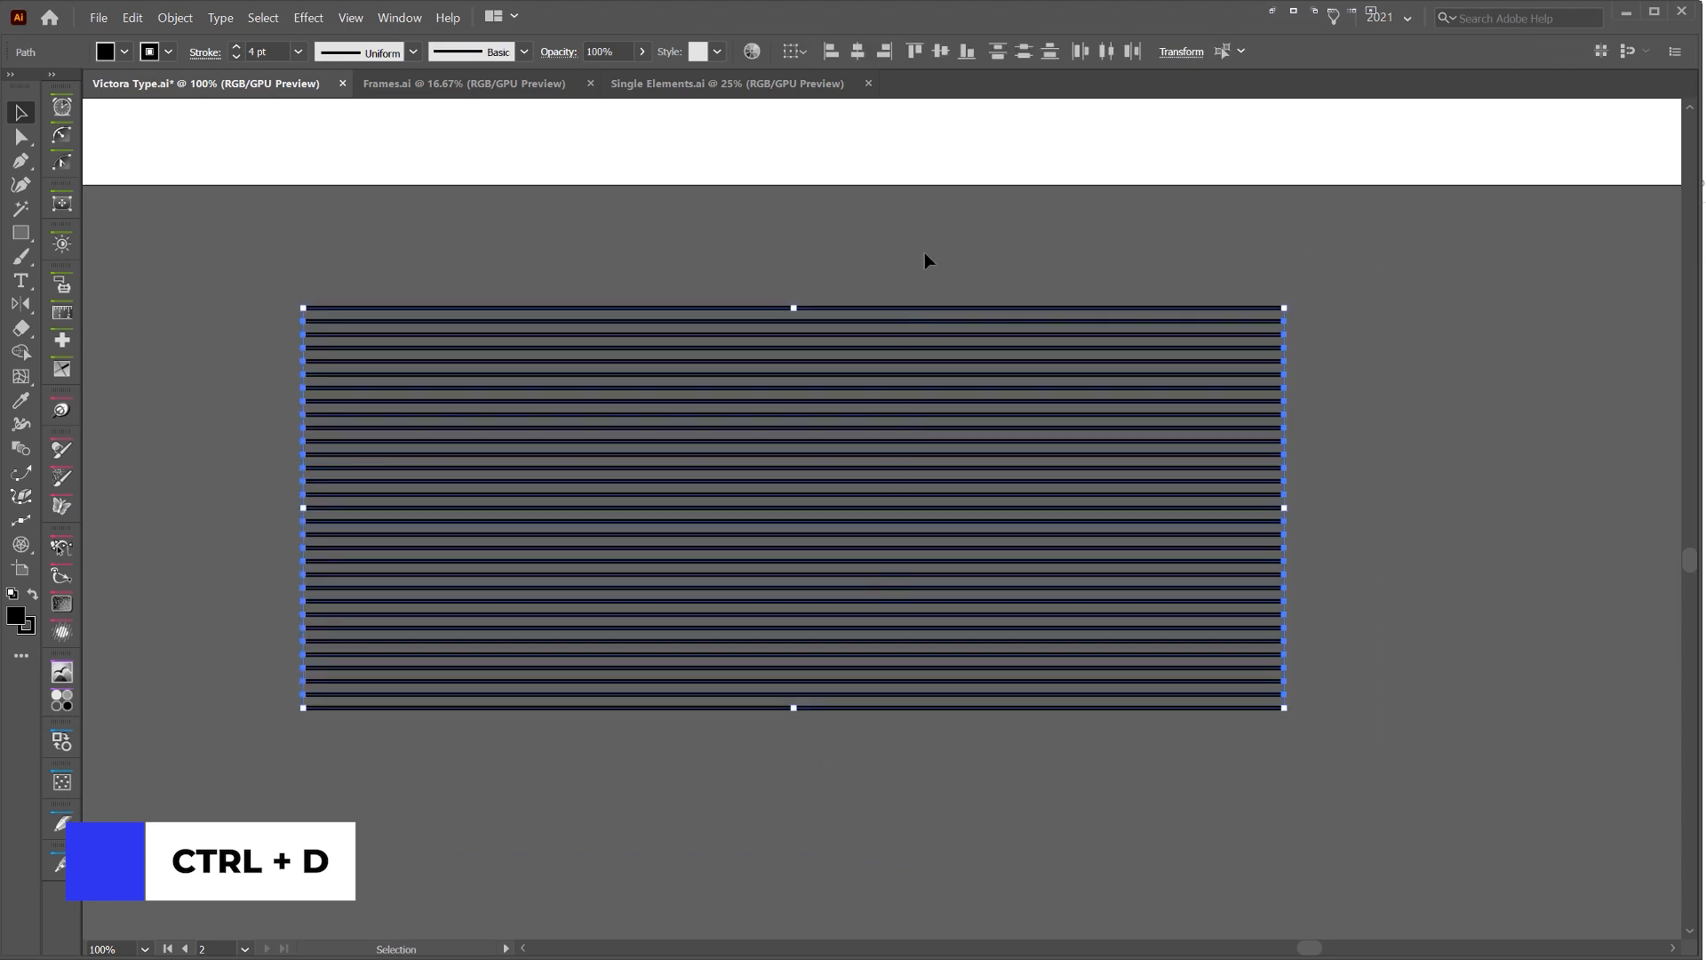
{"action": "left_click_drag", "start_coordinate": [924, 252], "coordinate": [637, 757]}
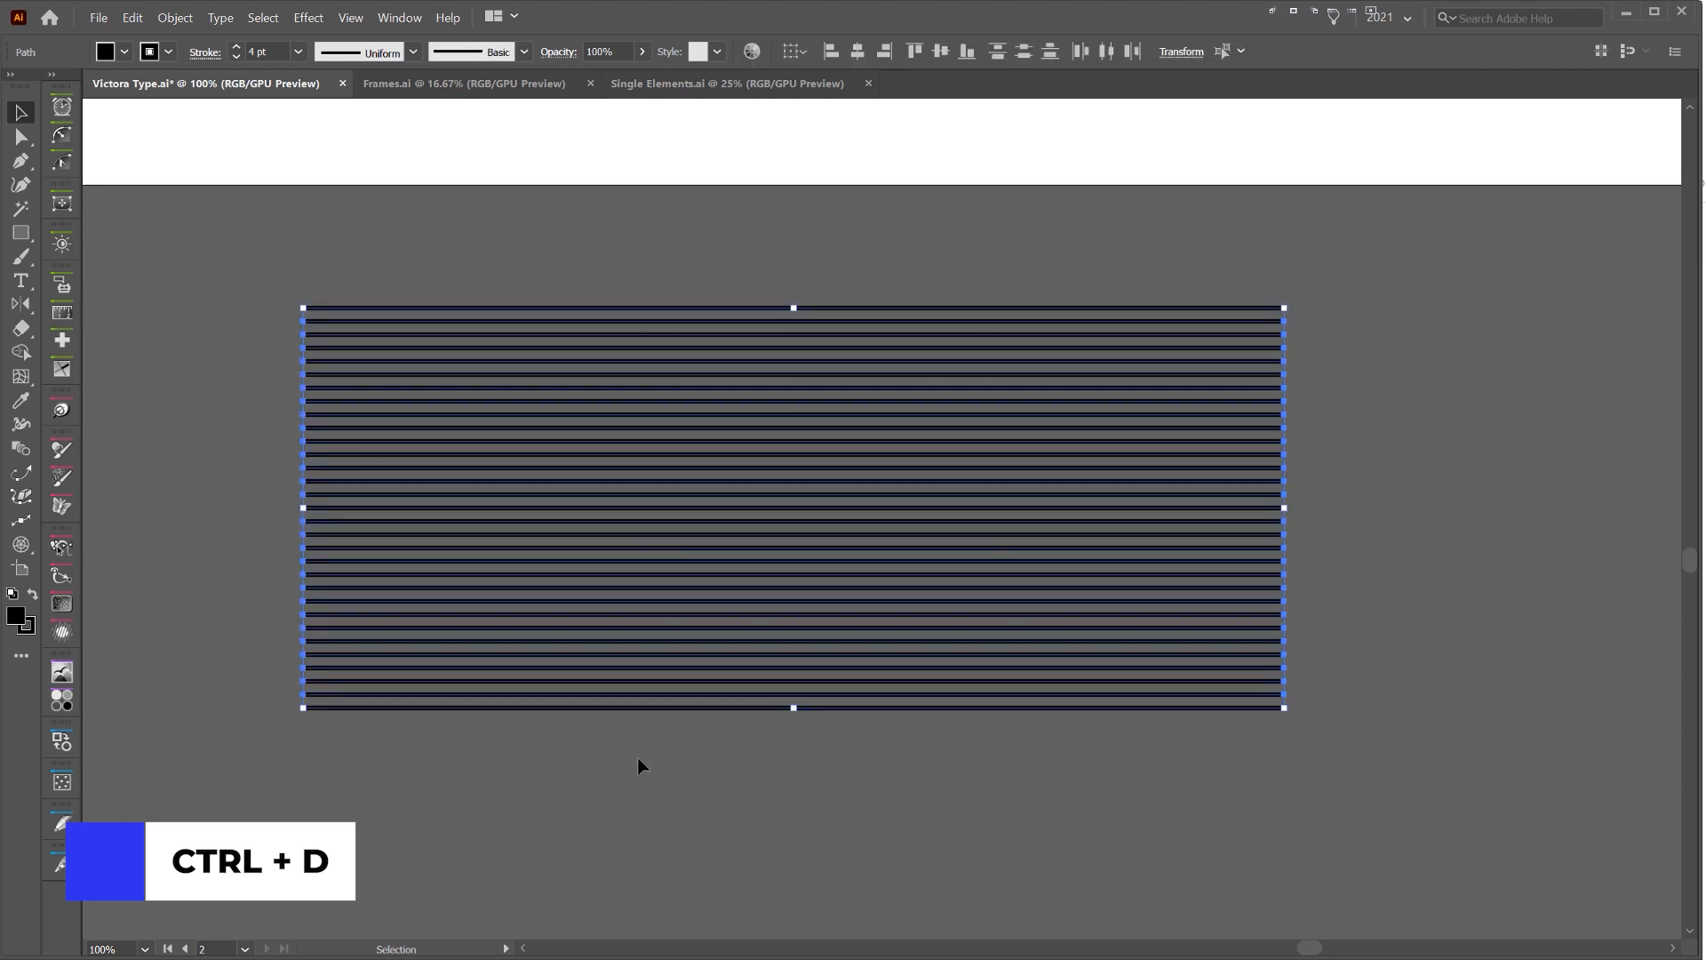
{"action": "left_click", "coordinate": [698, 301]}
{"action": "left_click", "coordinate": [712, 361]}
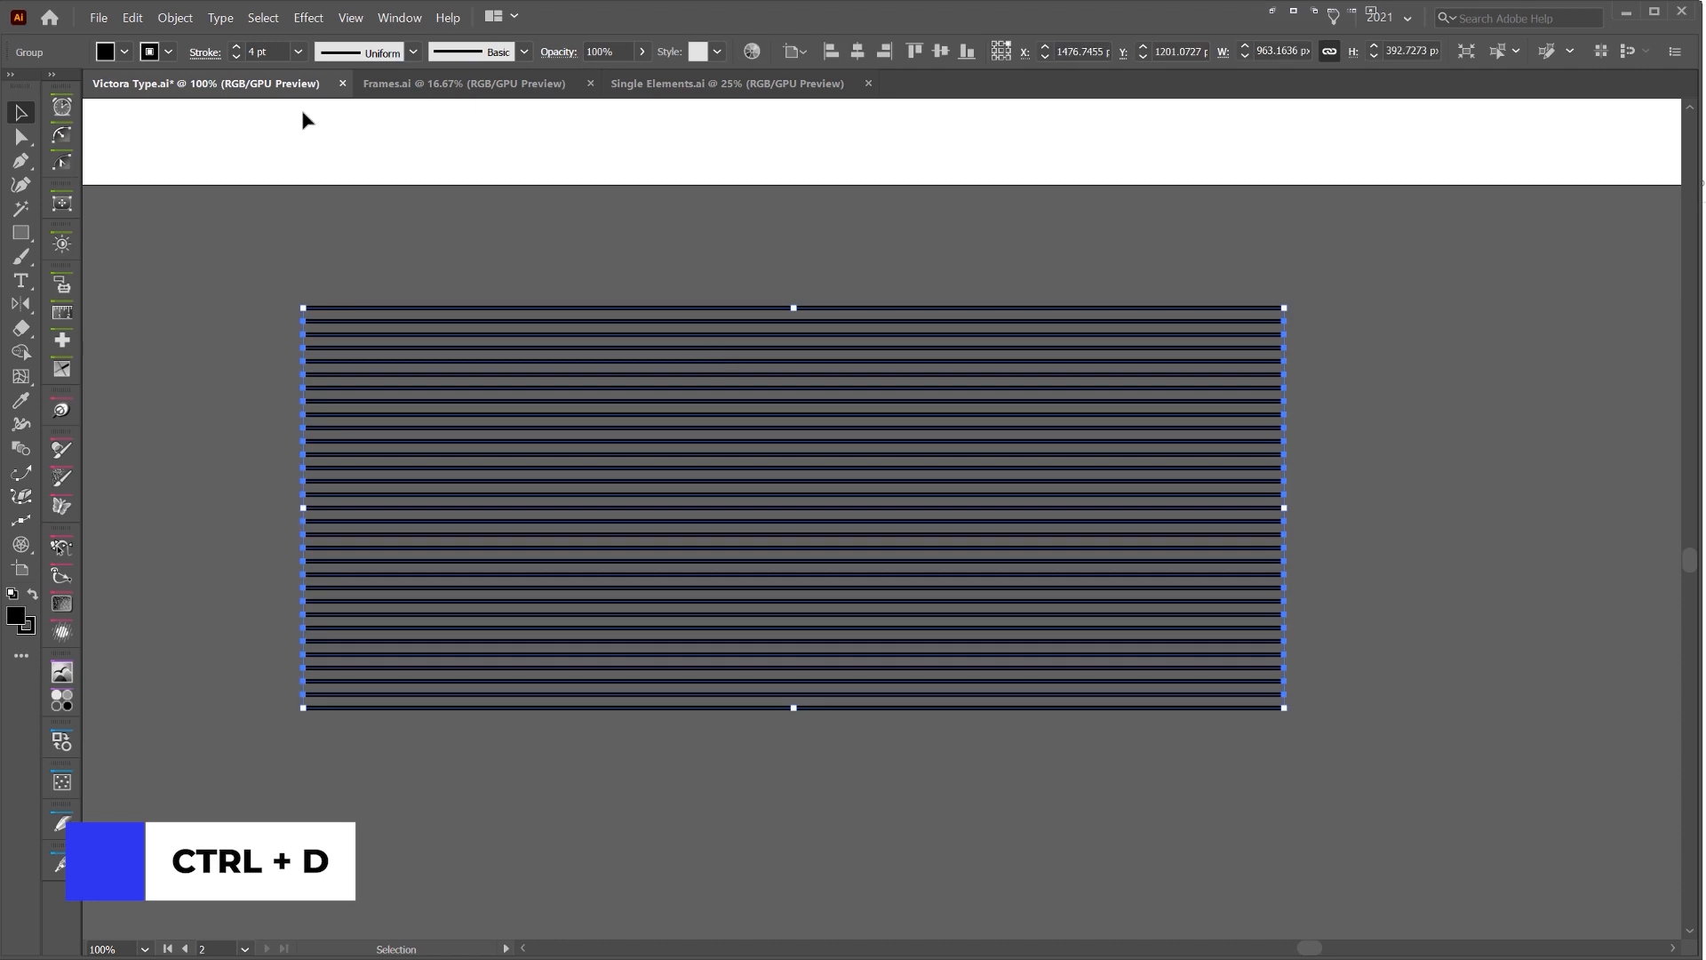
Make a pattern from the grouped horizontal lines, keeping the Grid tile type
{"action": "left_click", "coordinate": [177, 18]}
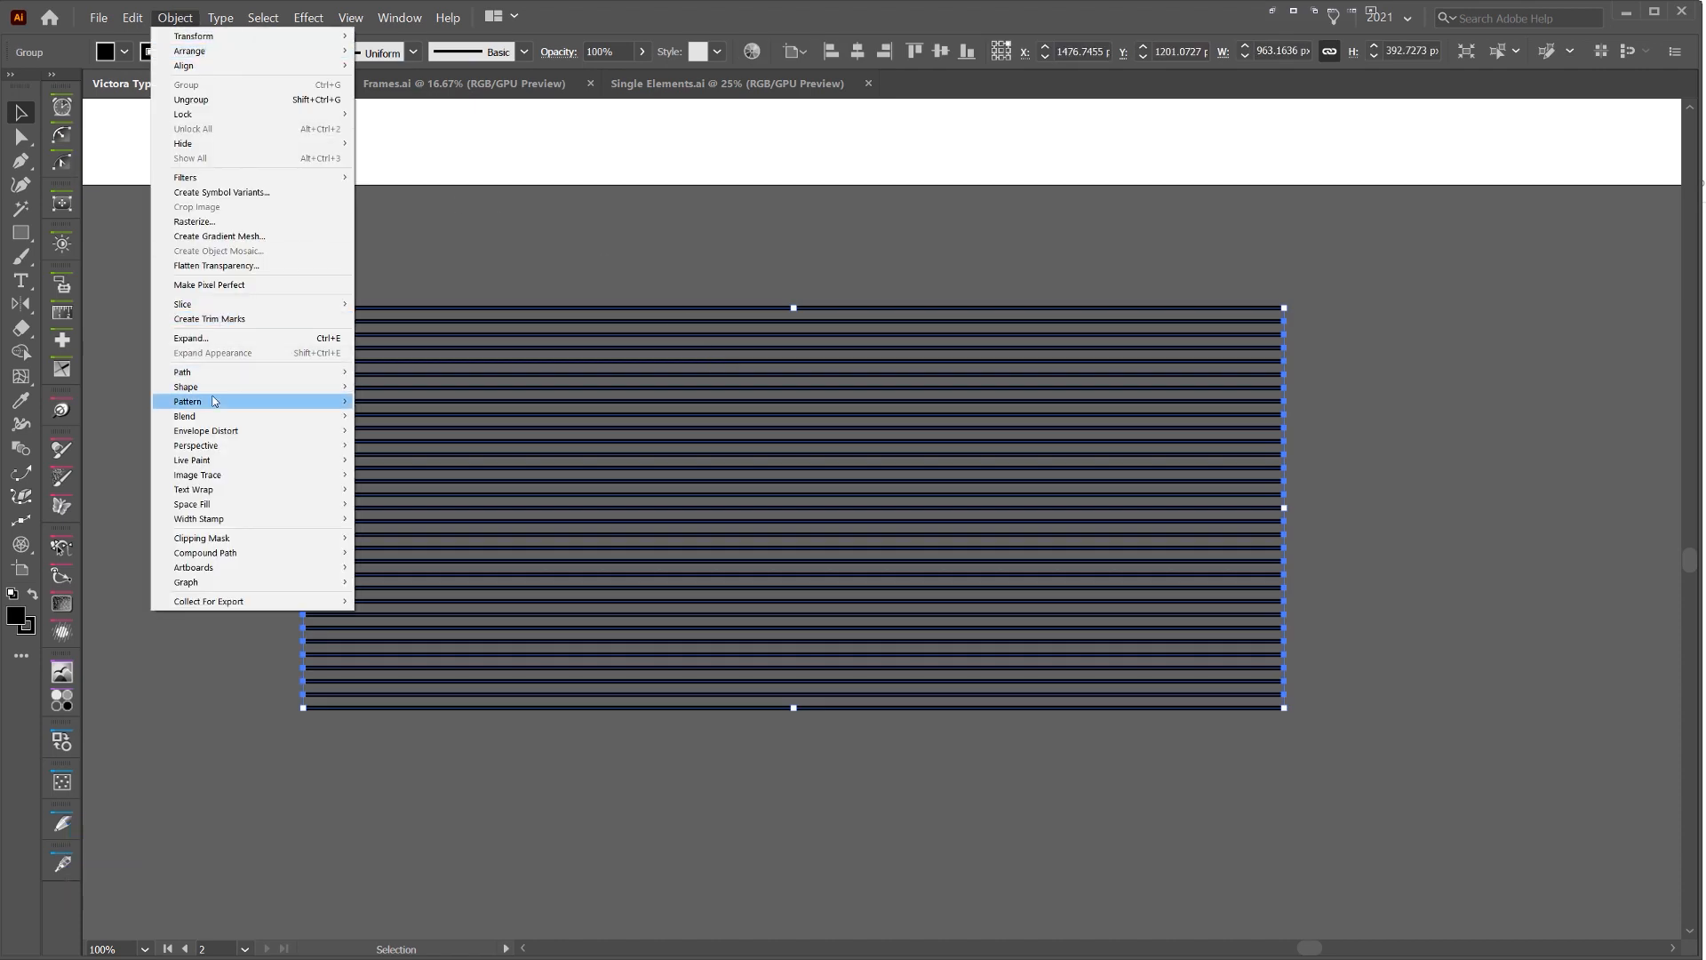
{"action": "mouse_move", "coordinate": [264, 404]}
{"action": "left_click", "coordinate": [386, 403]}
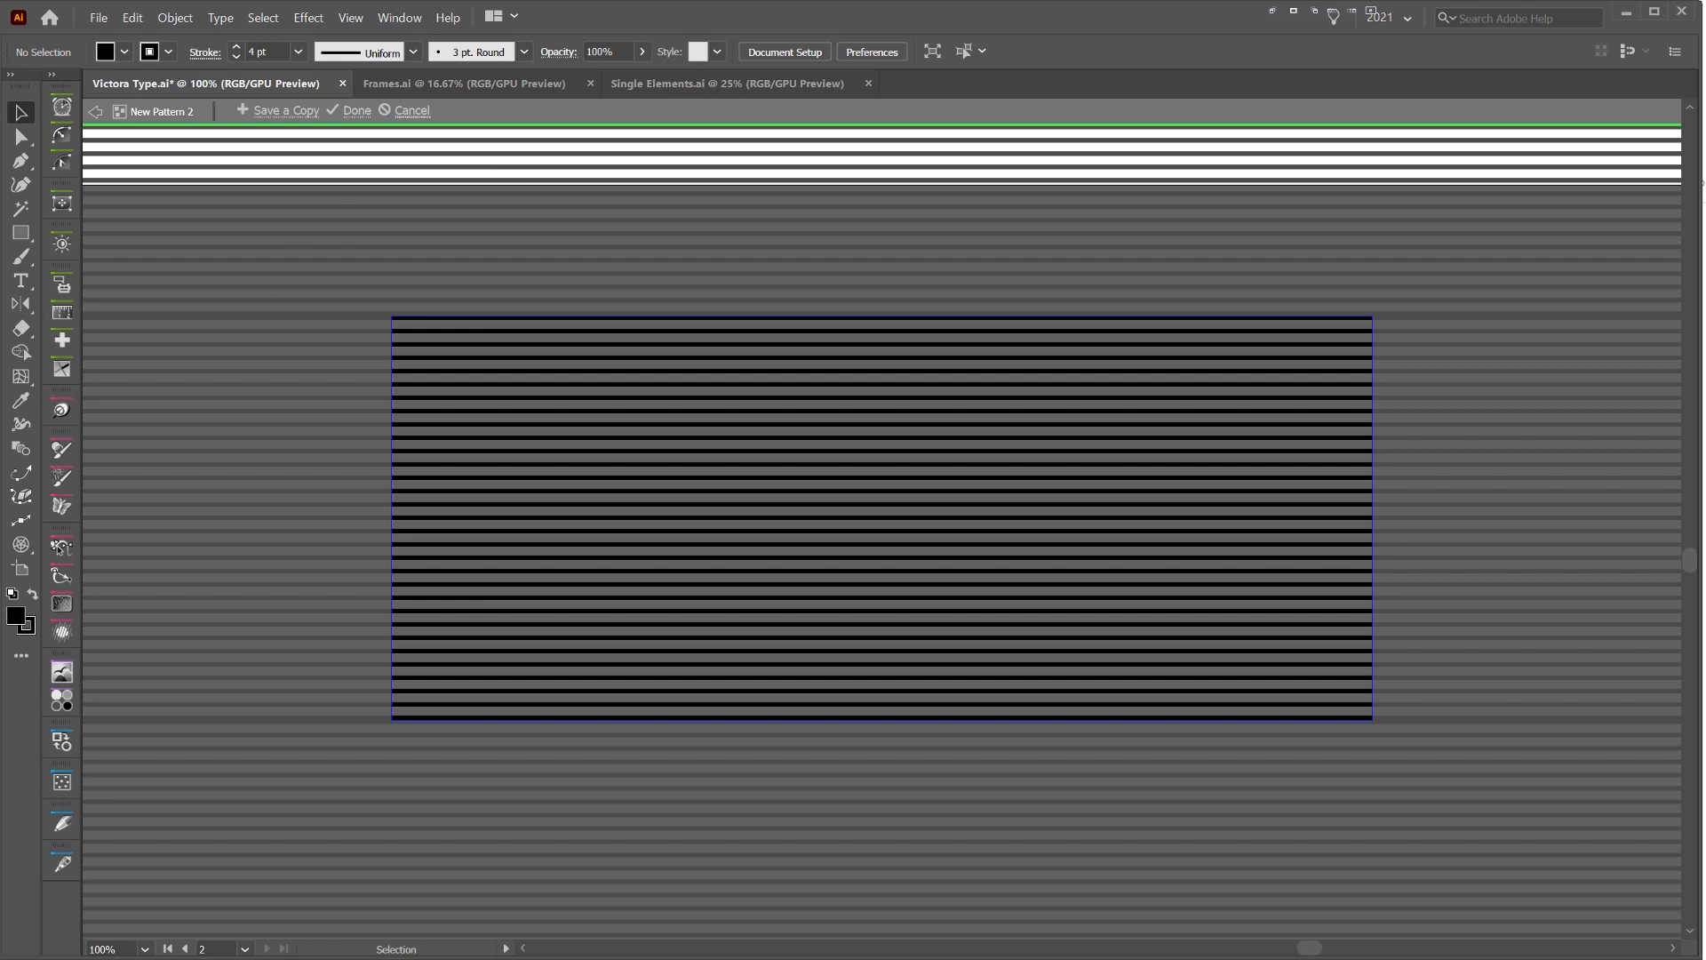
{"action": "left_click_drag", "start_coordinate": [544, 388], "coordinate": [1008, 277]}
{"action": "left_click", "coordinate": [938, 388]}
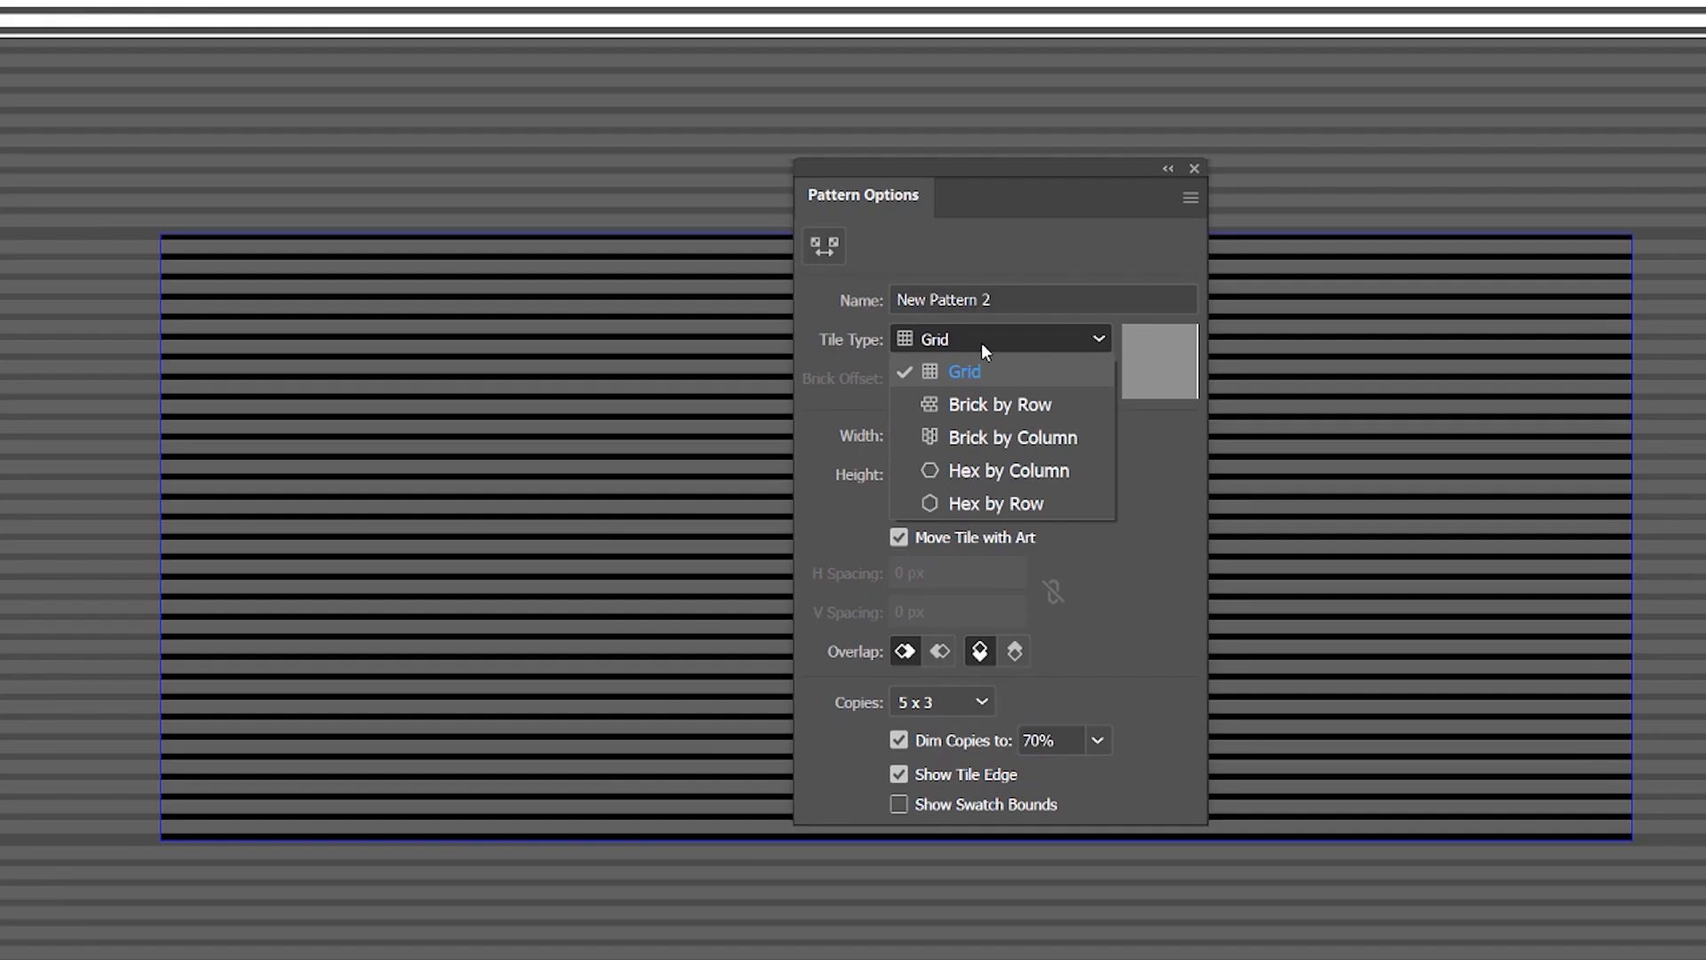
{"action": "left_click", "coordinate": [986, 345]}
Name the new pattern "Lines" and finish pattern editing
{"action": "left_click", "coordinate": [1020, 298]}
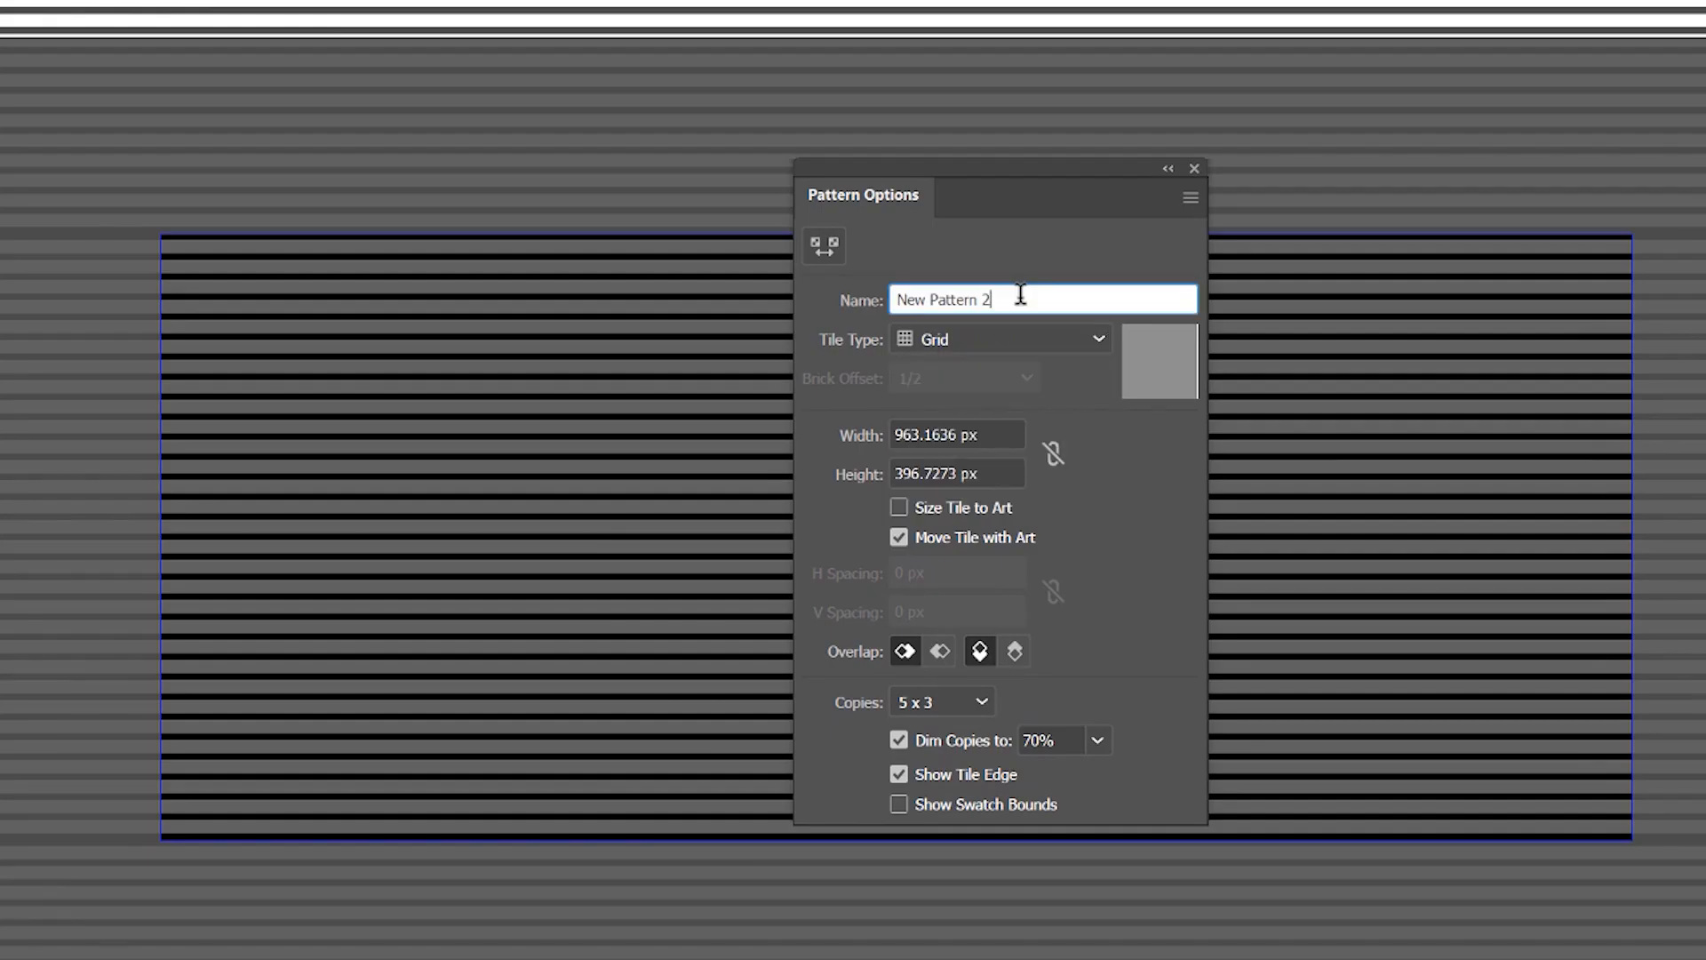
{"action": "left_click_drag", "start_coordinate": [1020, 294], "coordinate": [837, 309]}
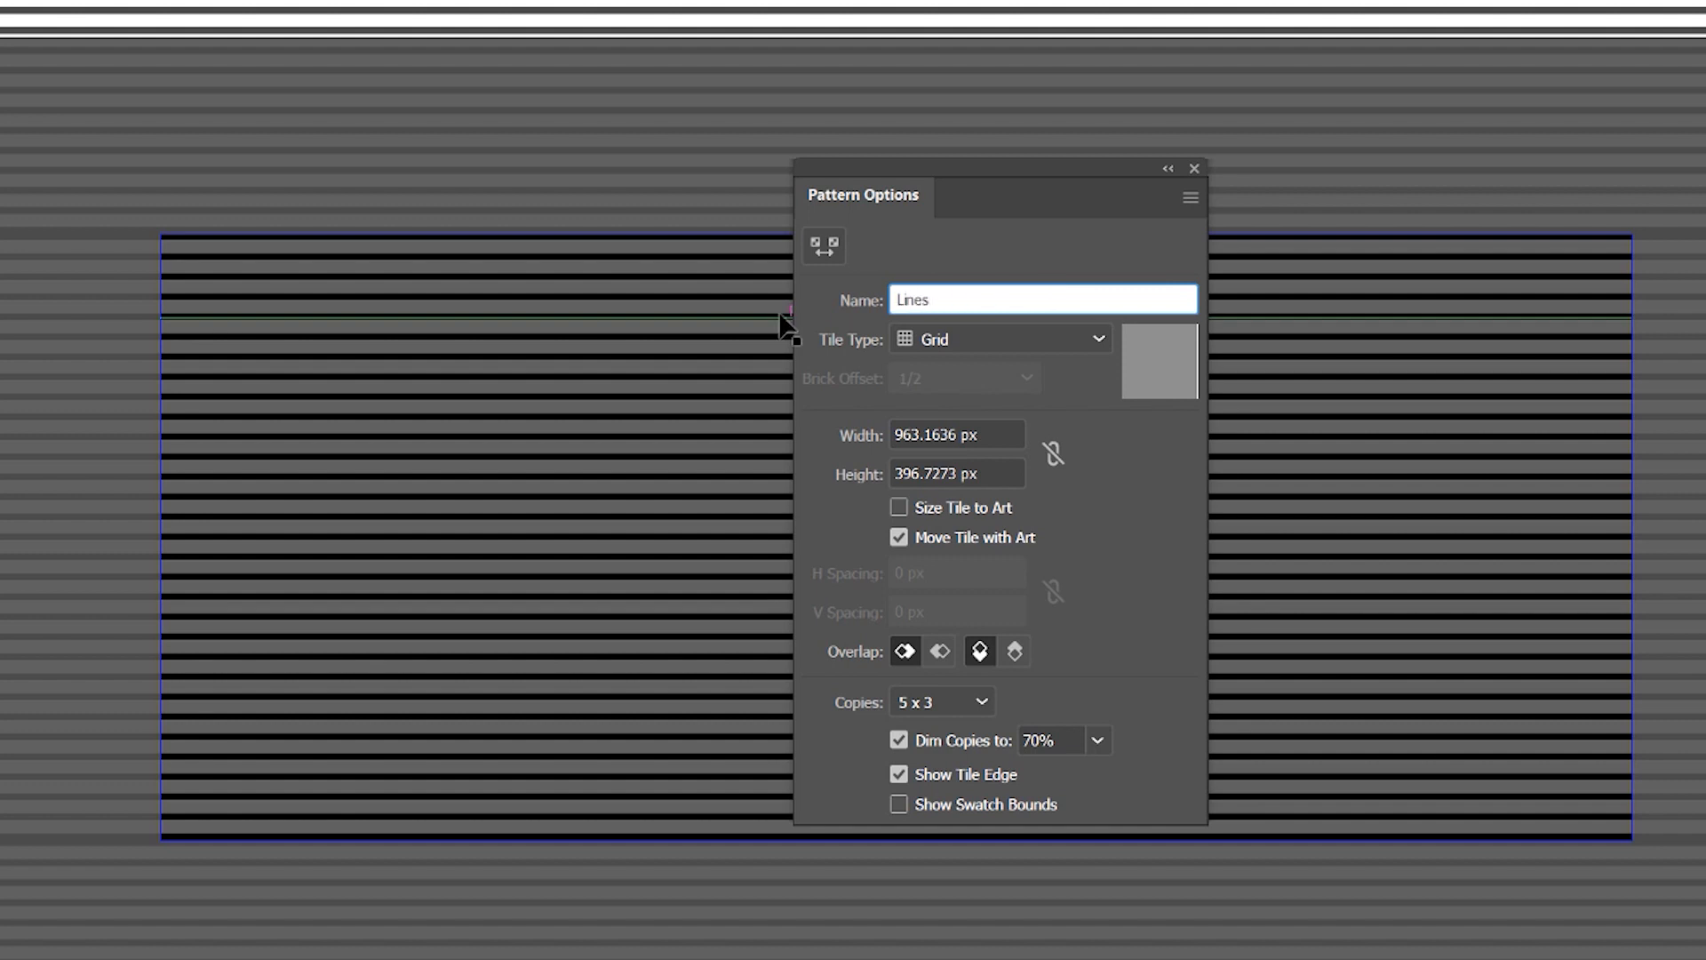
{"action": "type", "text": "Lines"}
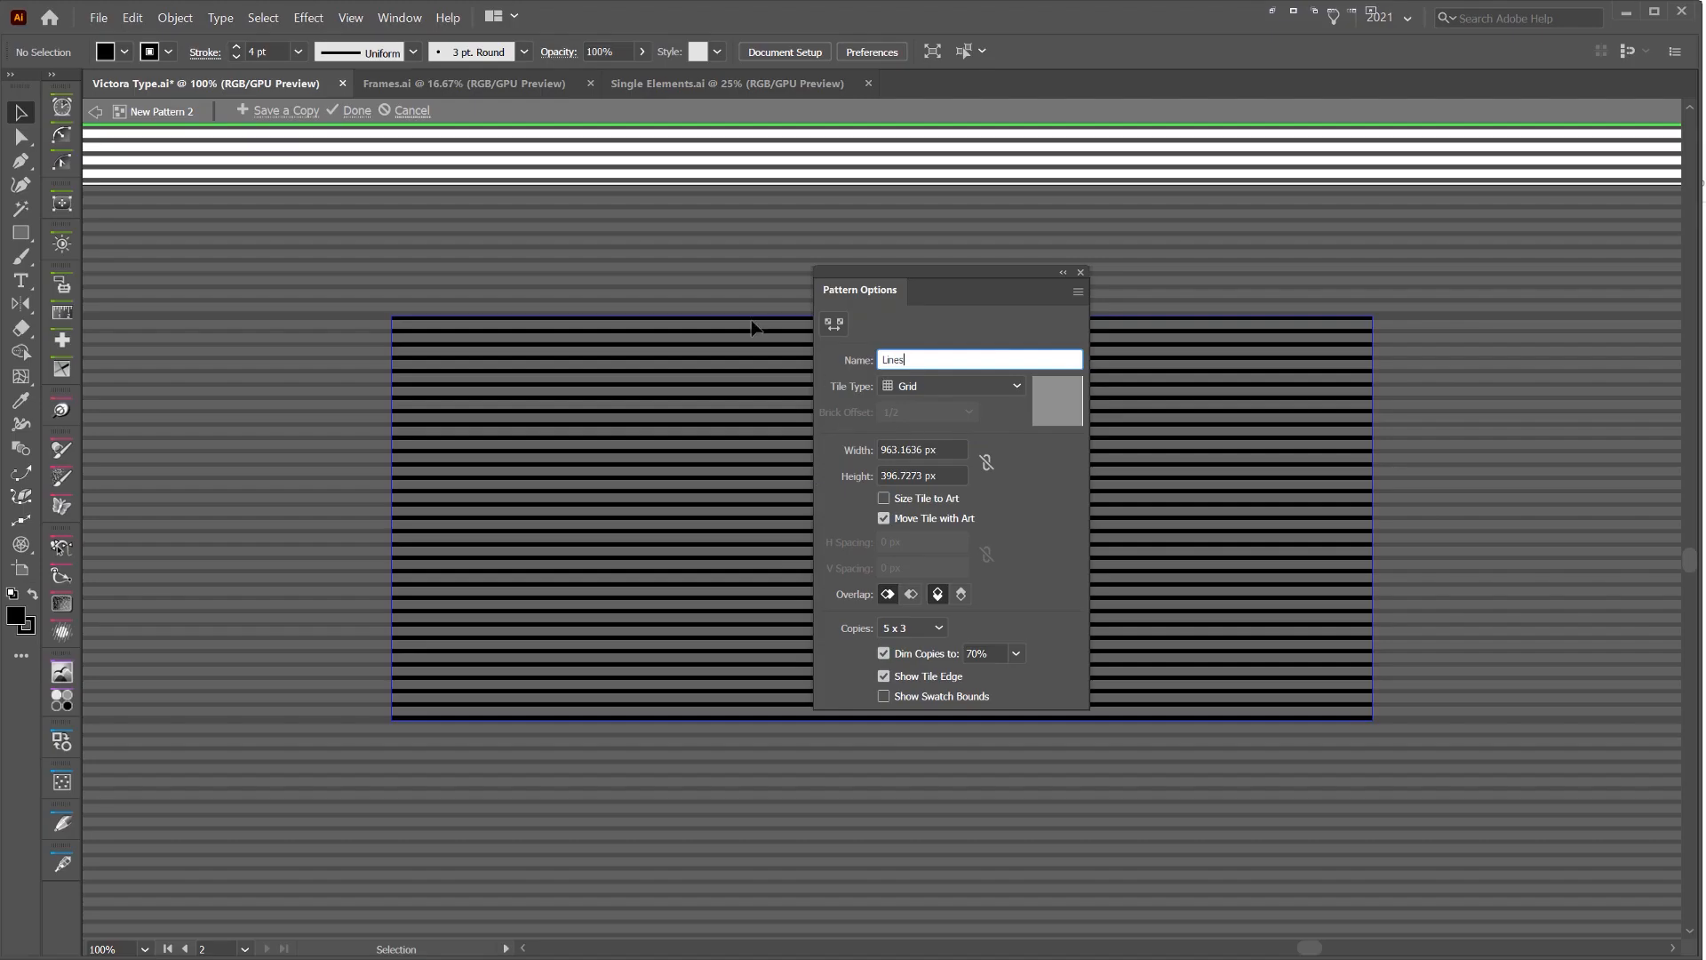
{"action": "left_click", "coordinate": [949, 320]}
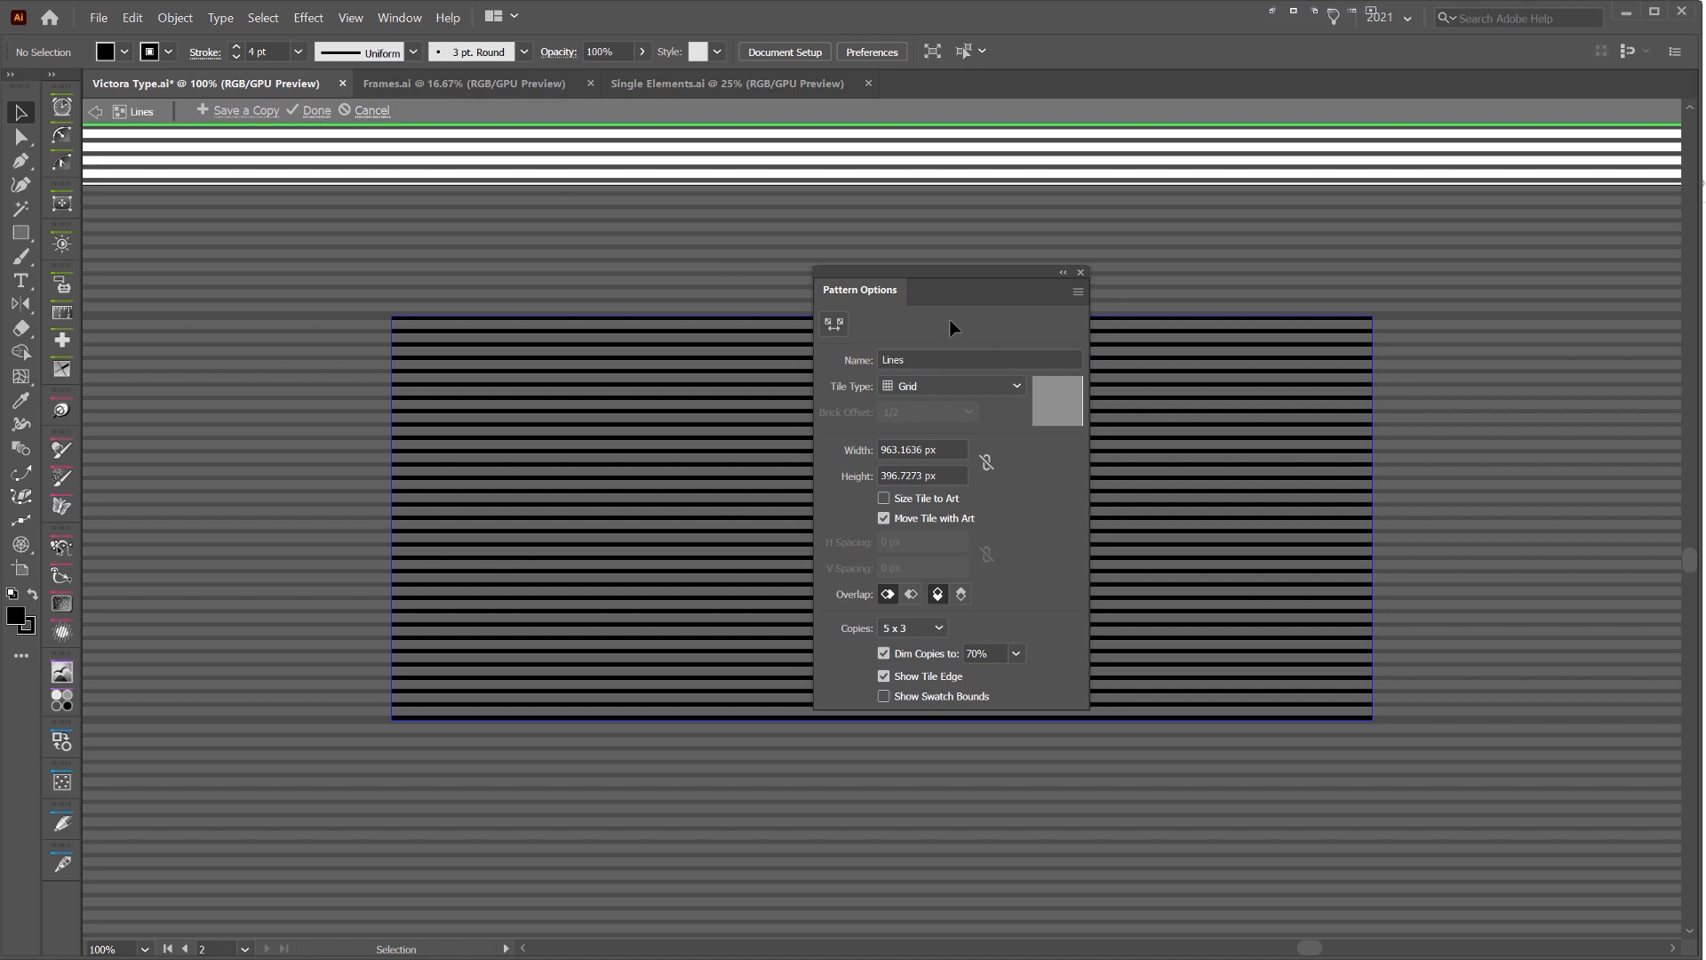
{"action": "left_click", "coordinate": [318, 111]}
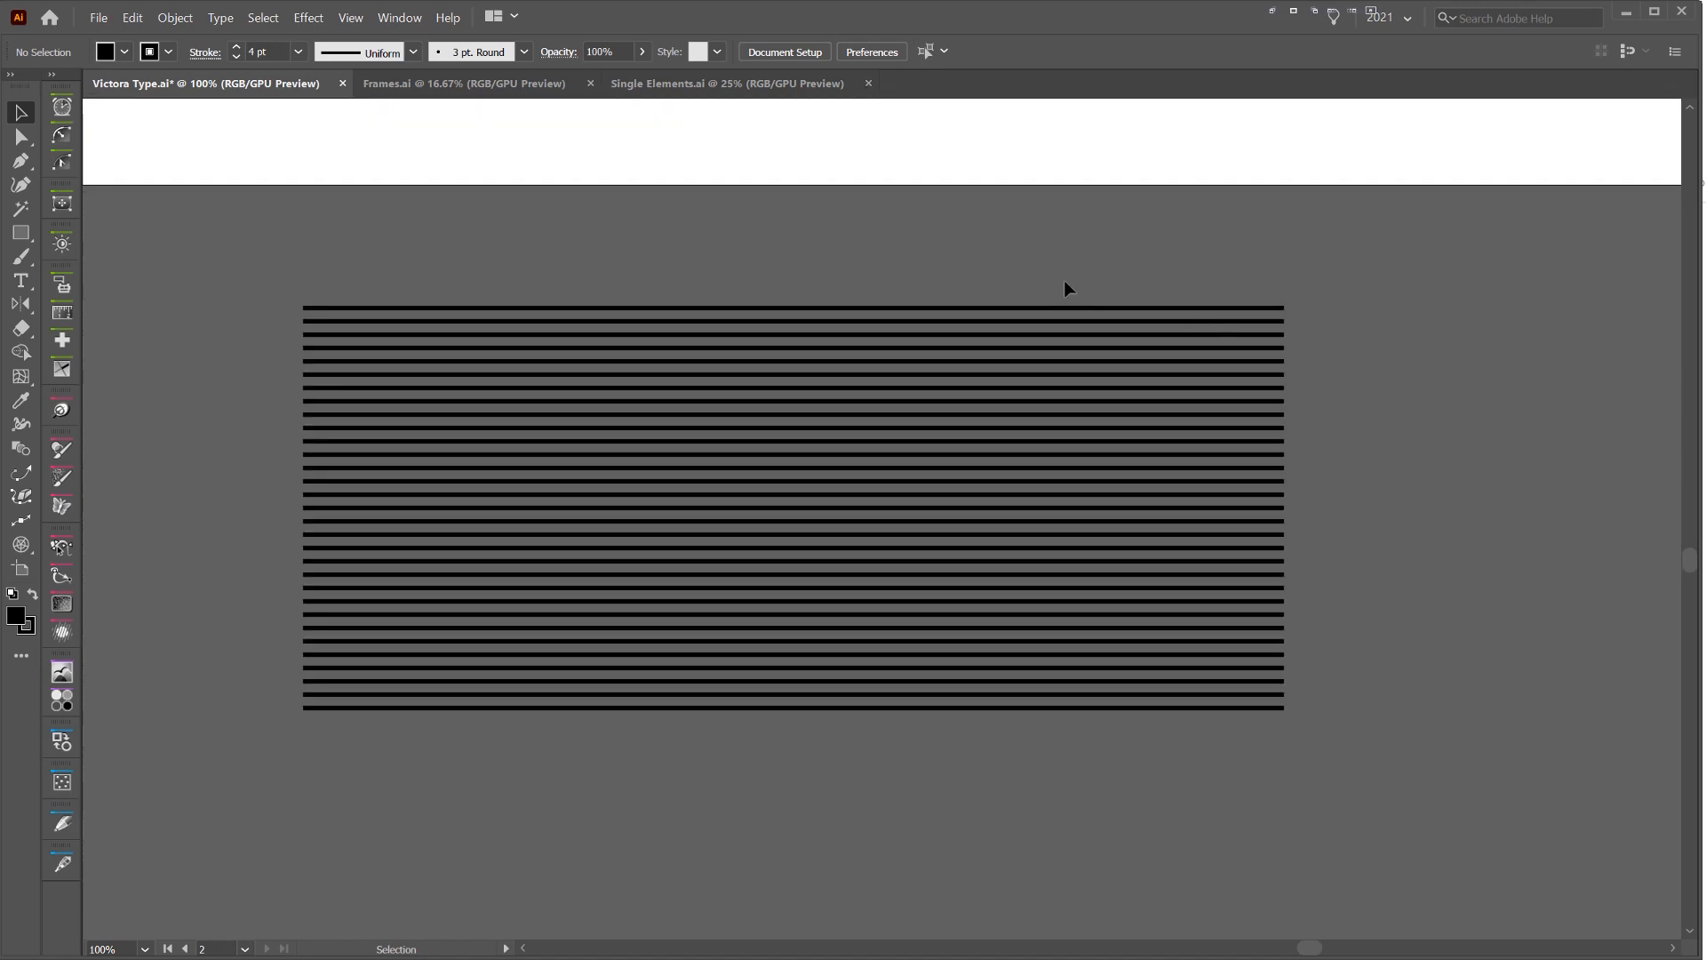
Locate the inset outlines within the Sydney lettering's groups and ungroup them
{"action": "scroll", "coordinate": [1053, 300], "scroll_direction": "down", "scroll_amount": 3}
{"action": "left_click_drag", "start_coordinate": [1044, 308], "coordinate": [965, 547]}
{"action": "scroll", "coordinate": [908, 291], "scroll_direction": "up", "scroll_amount": 3}
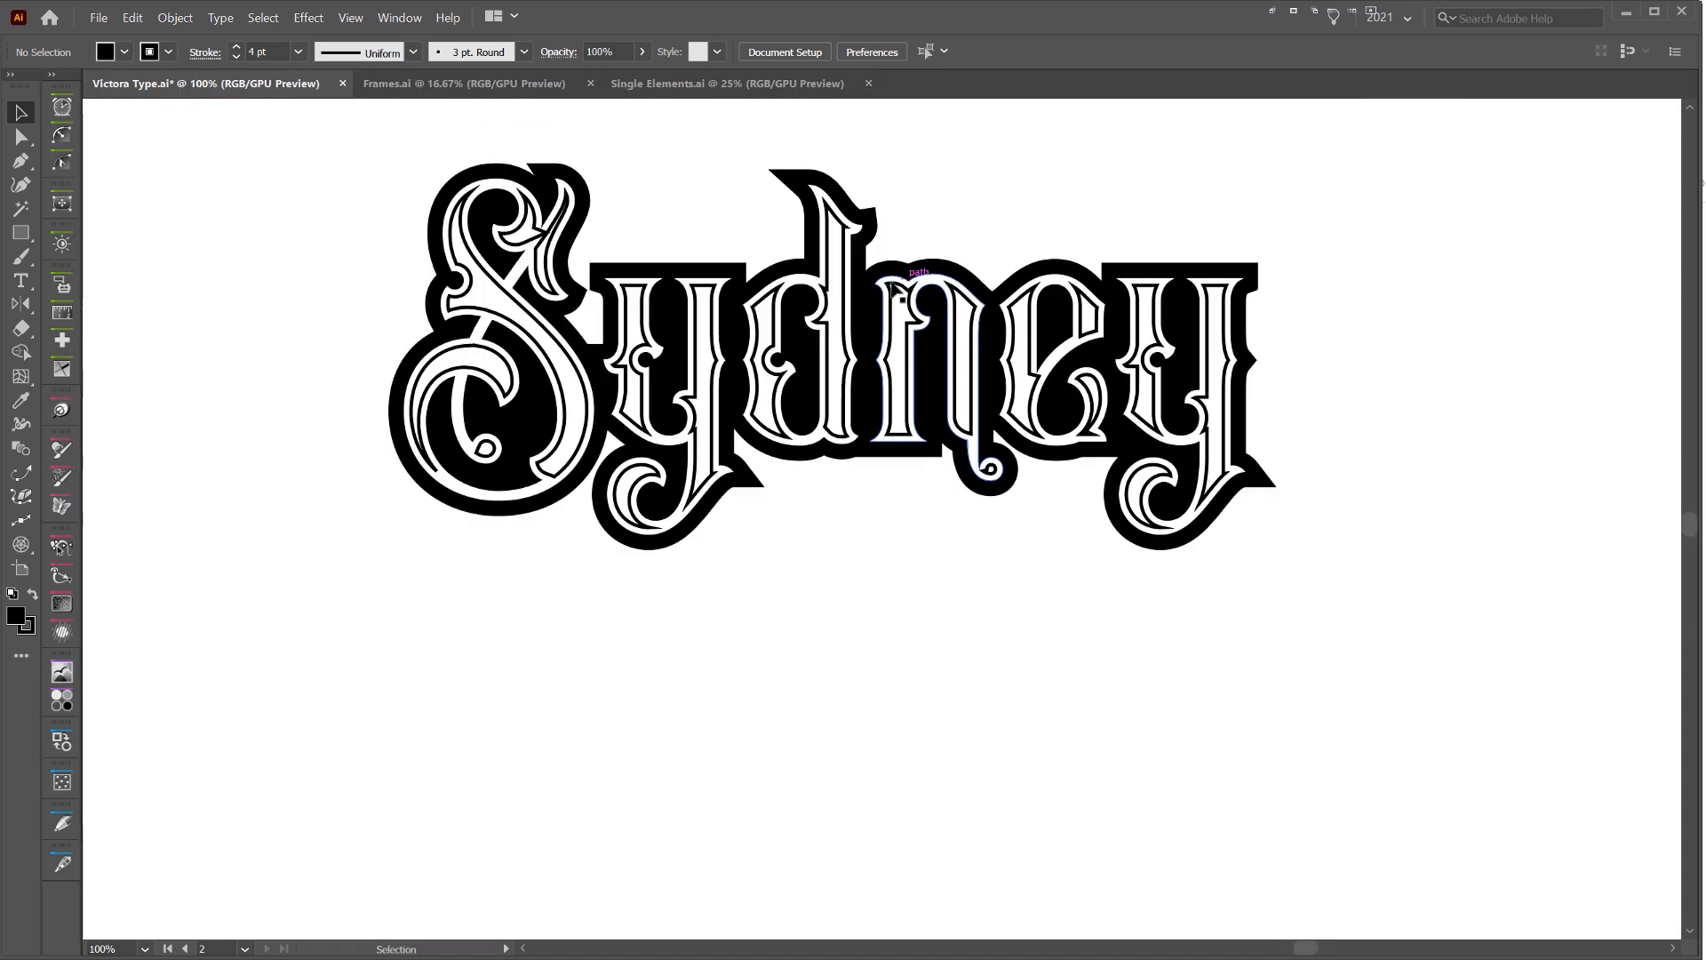
{"action": "scroll", "coordinate": [766, 305], "scroll_direction": "up", "scroll_amount": 1}
{"action": "double_click", "coordinate": [763, 303]}
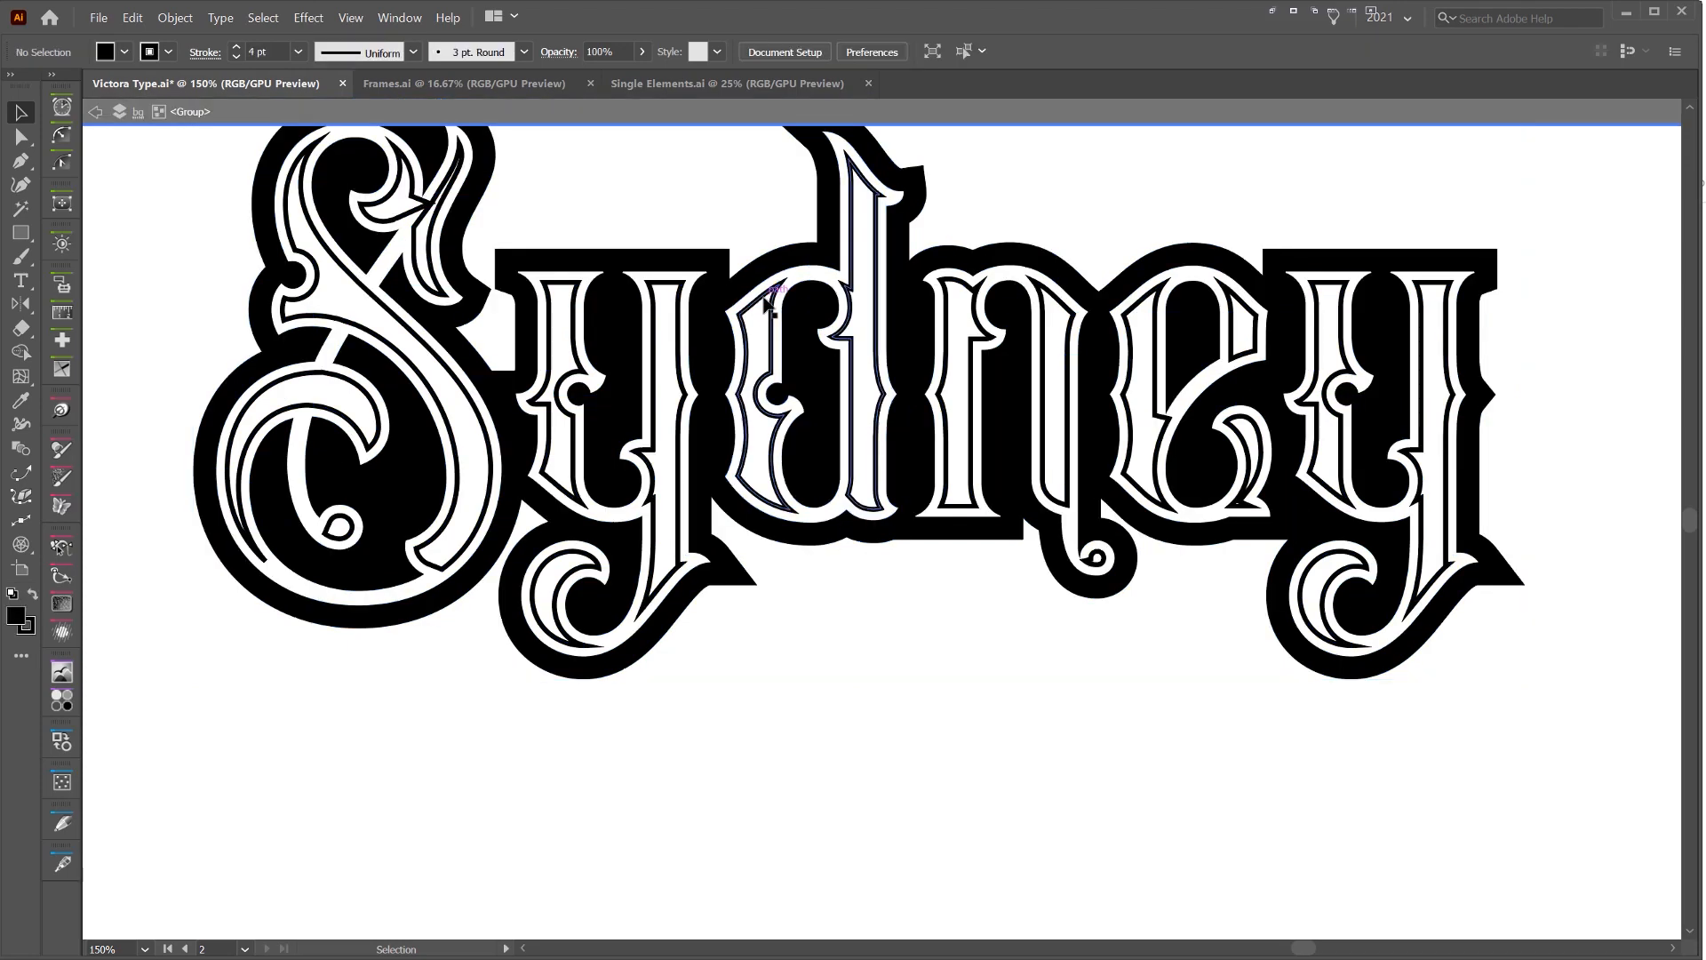
{"action": "mouse_move", "coordinate": [766, 306]}
{"action": "left_mouse_down"}
{"action": "mouse_move", "coordinate": [775, 325]}
{"action": "mouse_move", "coordinate": [765, 306]}
{"action": "left_mouse_up"}
{"action": "double_click", "coordinate": [764, 304]}
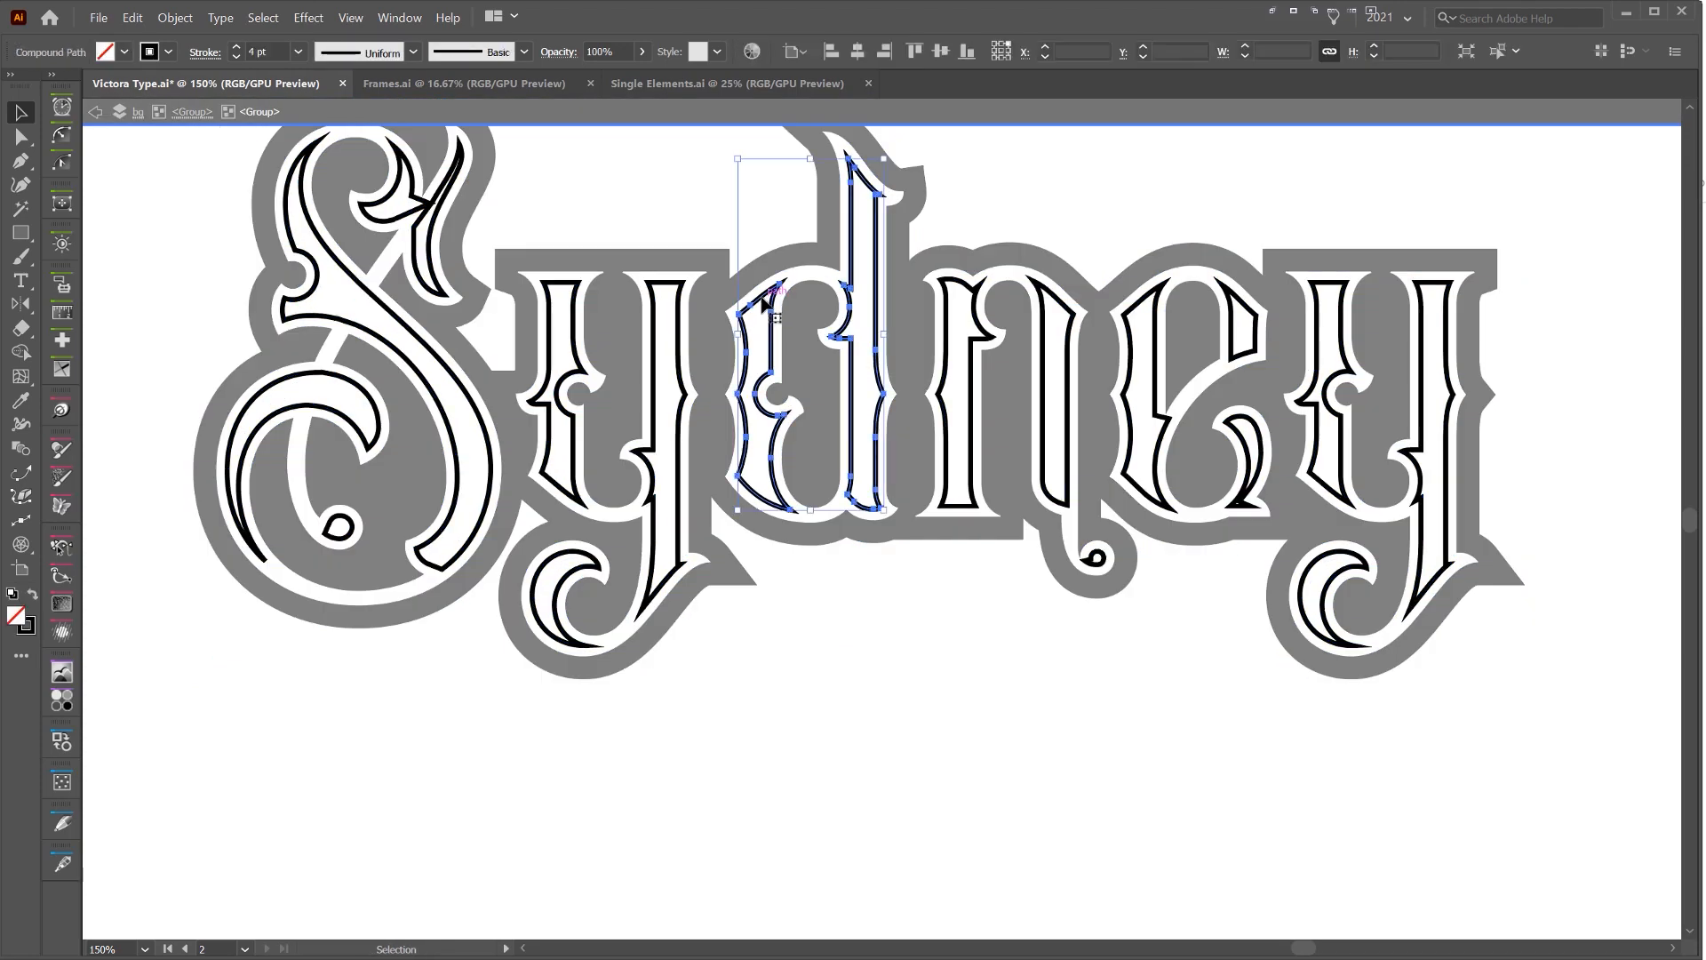
{"action": "left_click", "coordinate": [953, 305]}
{"action": "left_click", "coordinate": [975, 287]}
{"action": "double_click", "coordinate": [988, 249]}
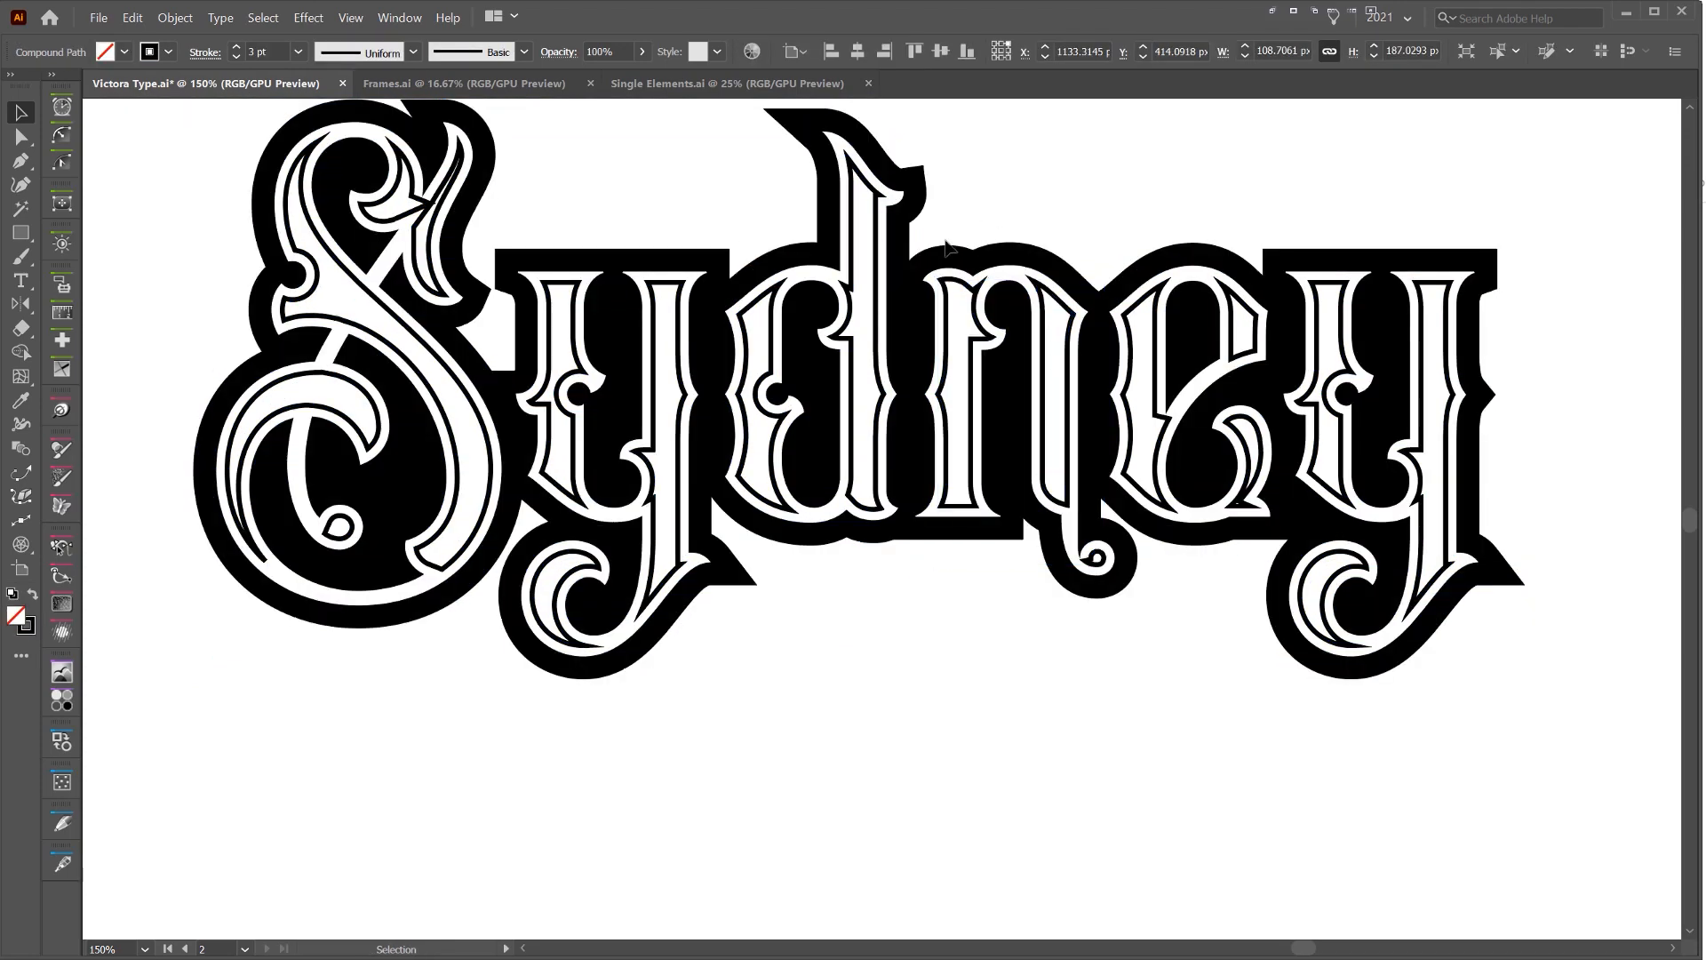
{"action": "left_click", "coordinate": [910, 263]}
{"action": "key", "text": "ctrl+shift+g"}
{"action": "left_click", "coordinate": [946, 225]}
{"action": "left_click_drag", "start_coordinate": [877, 243], "coordinate": [884, 285]}
{"action": "key", "text": "ctrl+z"}
{"action": "left_click", "coordinate": [914, 244]}
{"action": "left_click_drag", "start_coordinate": [877, 224], "coordinate": [924, 269]}
{"action": "key", "text": "ctrl+z"}
Select the inset outlines of all the letters in Sydney and group them together
{"action": "left_click", "coordinate": [969, 291], "text": "shift"}
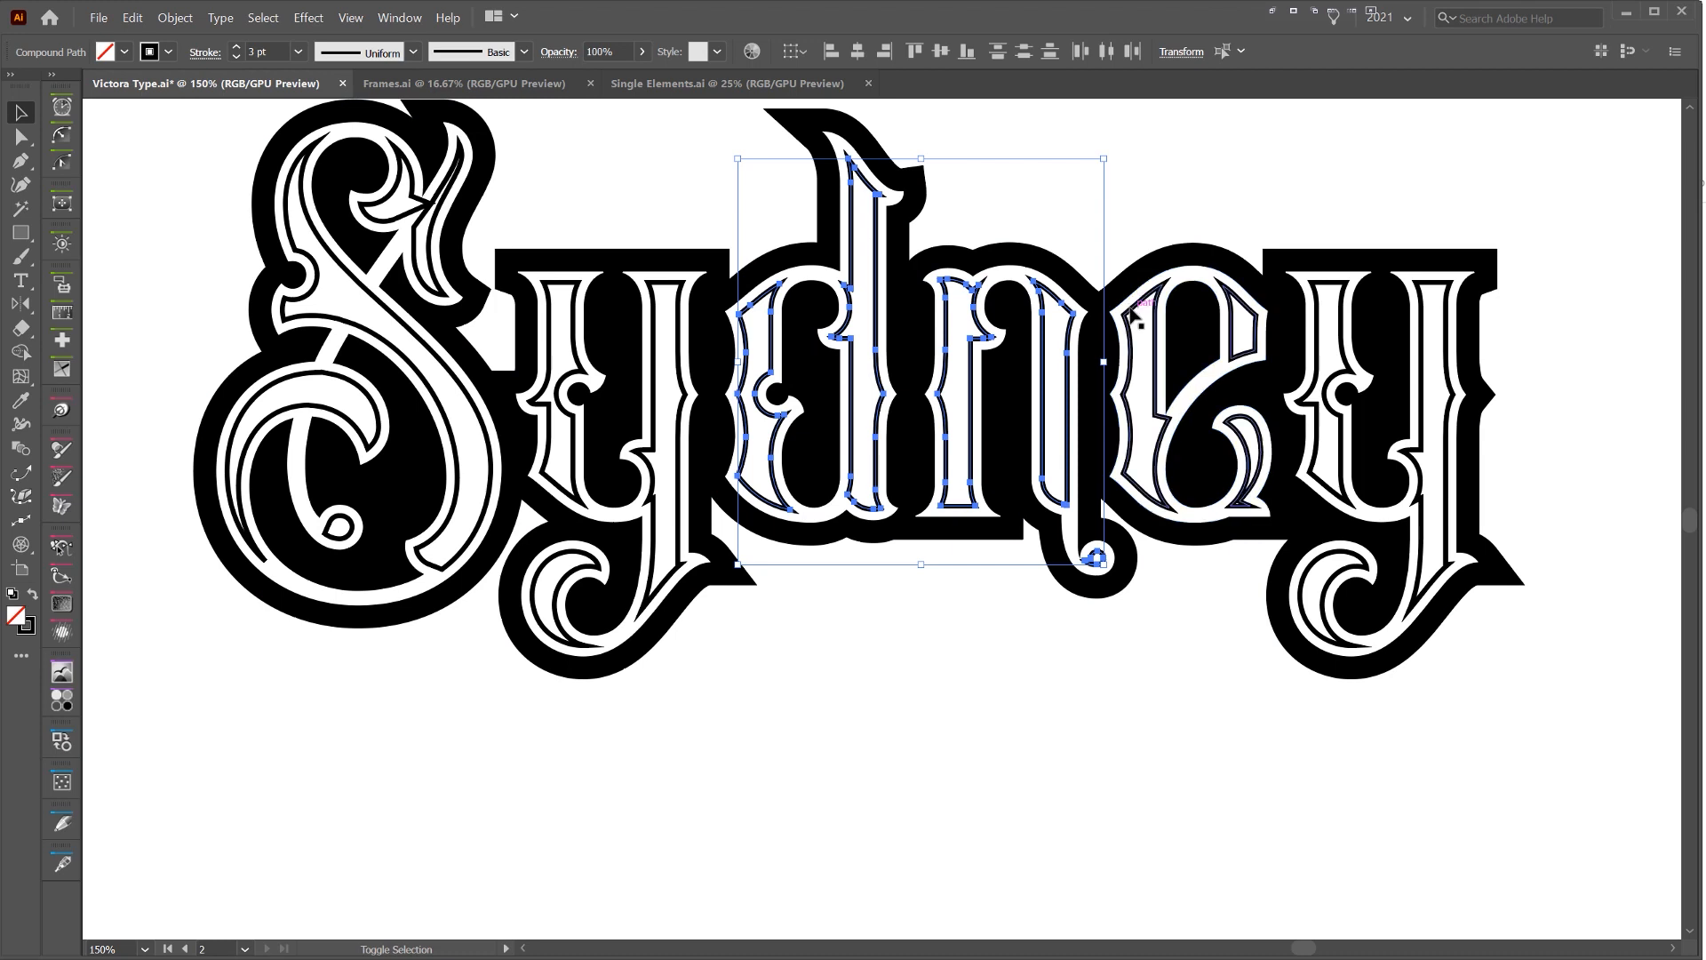
{"action": "left_click", "coordinate": [1253, 342], "text": "shift"}
{"action": "left_click", "coordinate": [1325, 377], "text": "shift"}
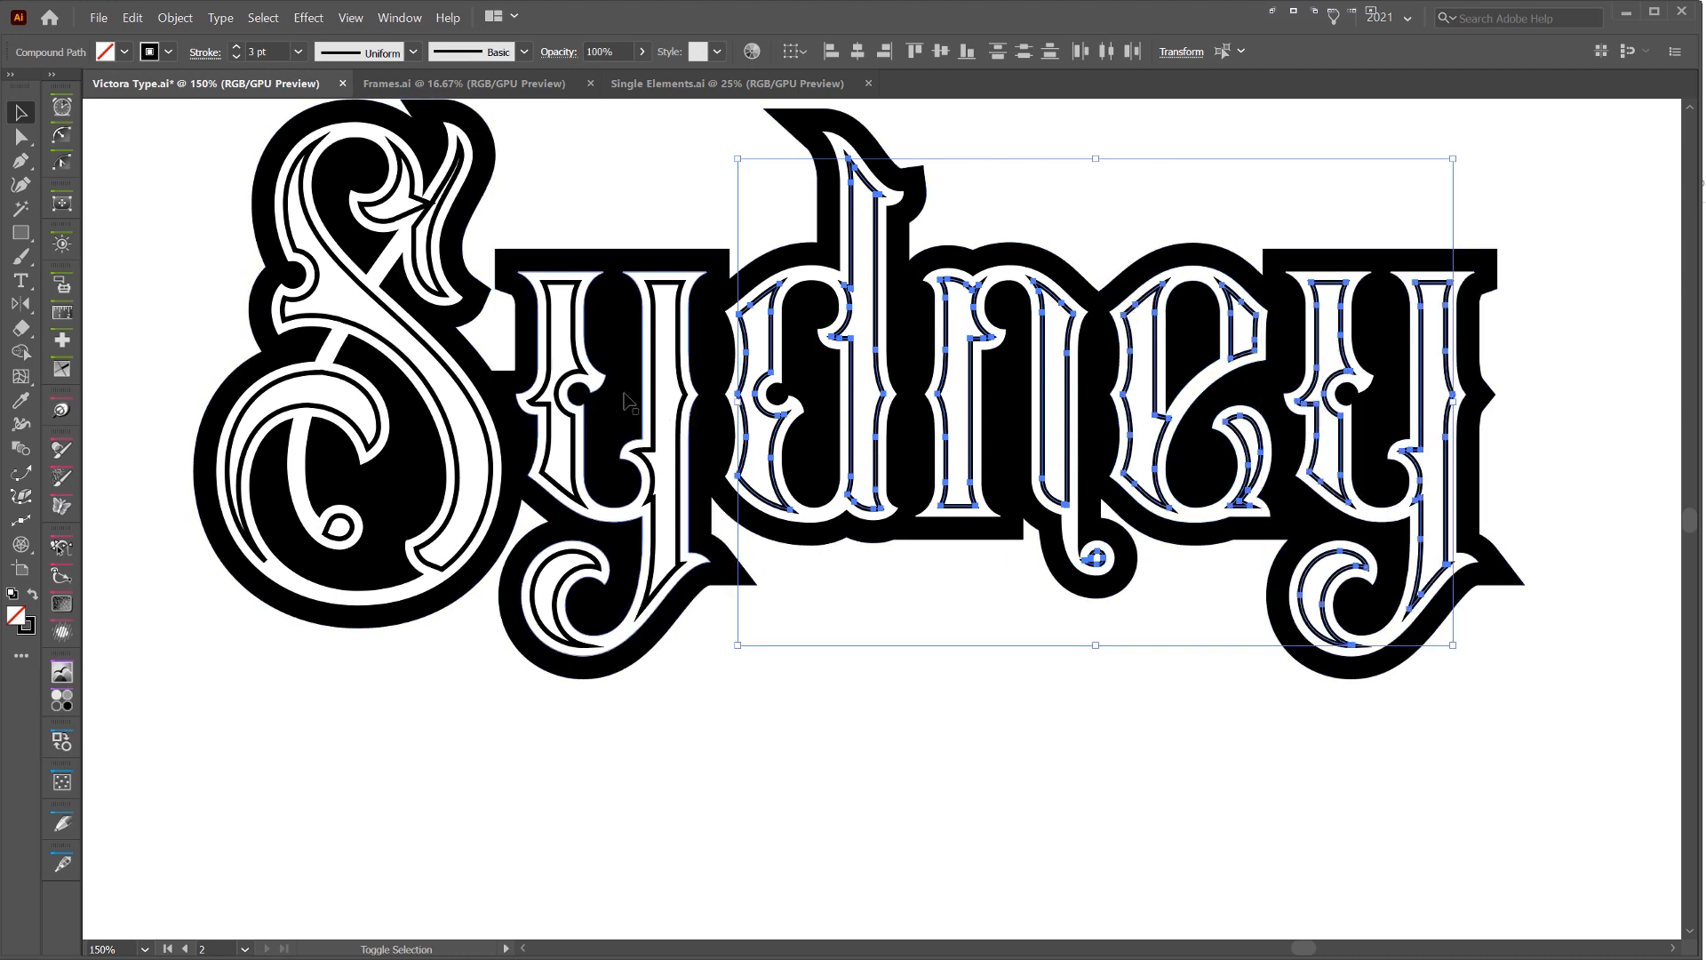
{"action": "left_click", "coordinate": [659, 388], "text": "shift"}
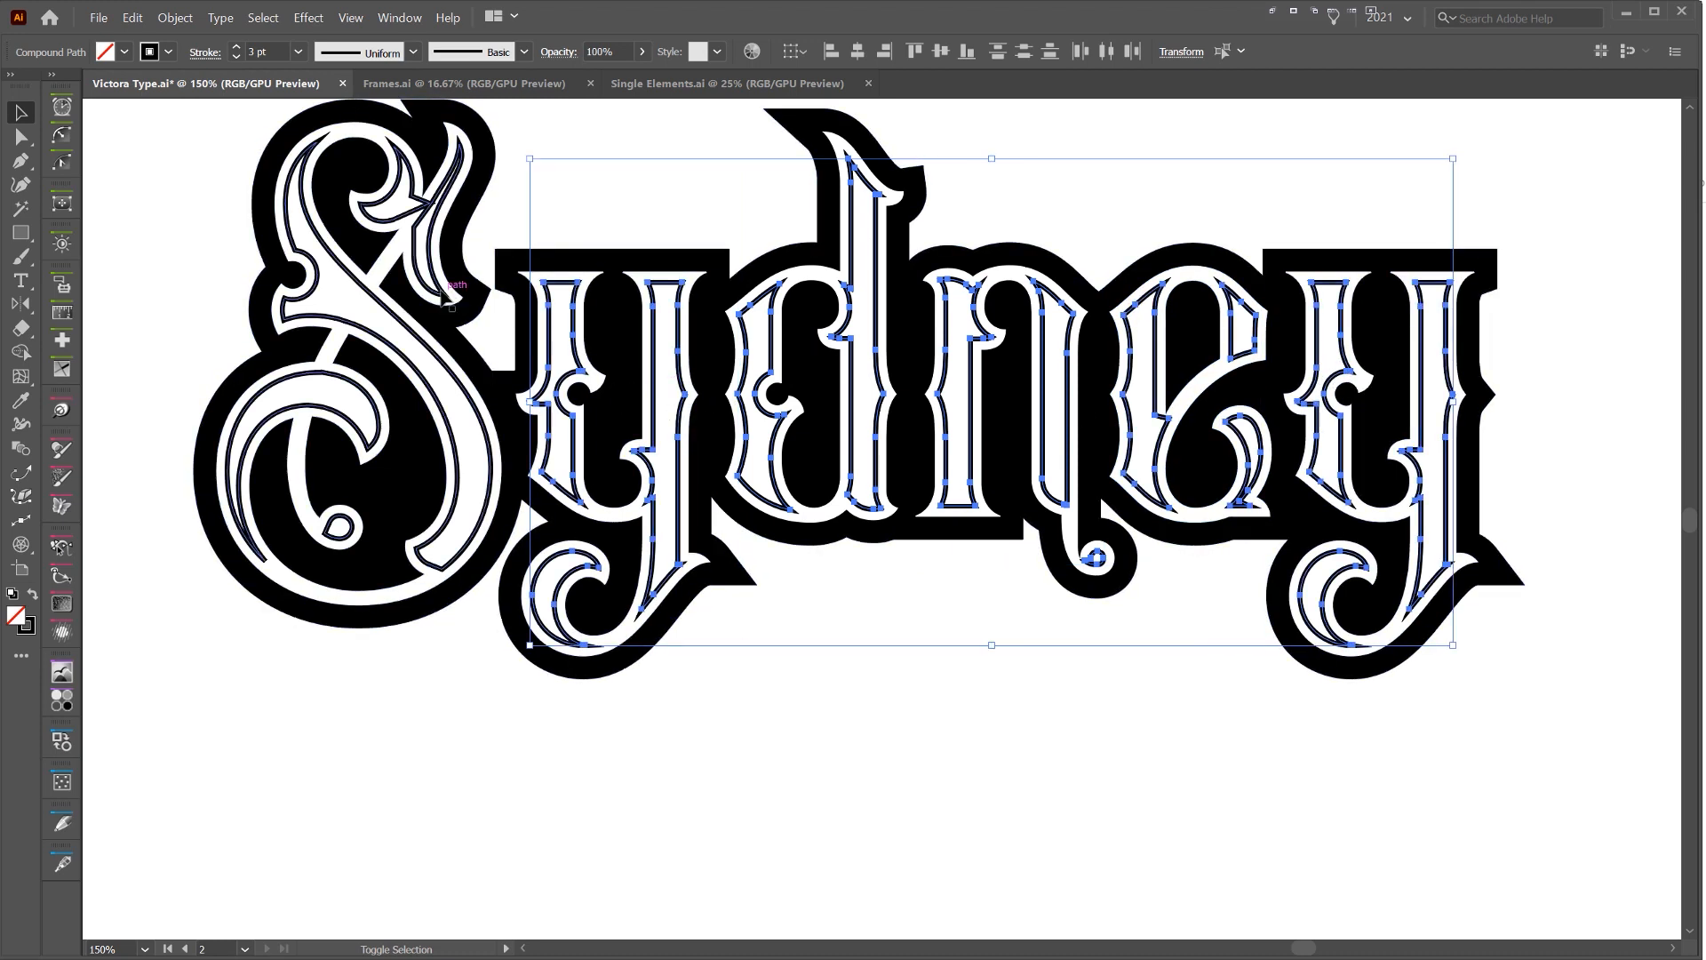
{"action": "key", "text": "ctrl+g"}
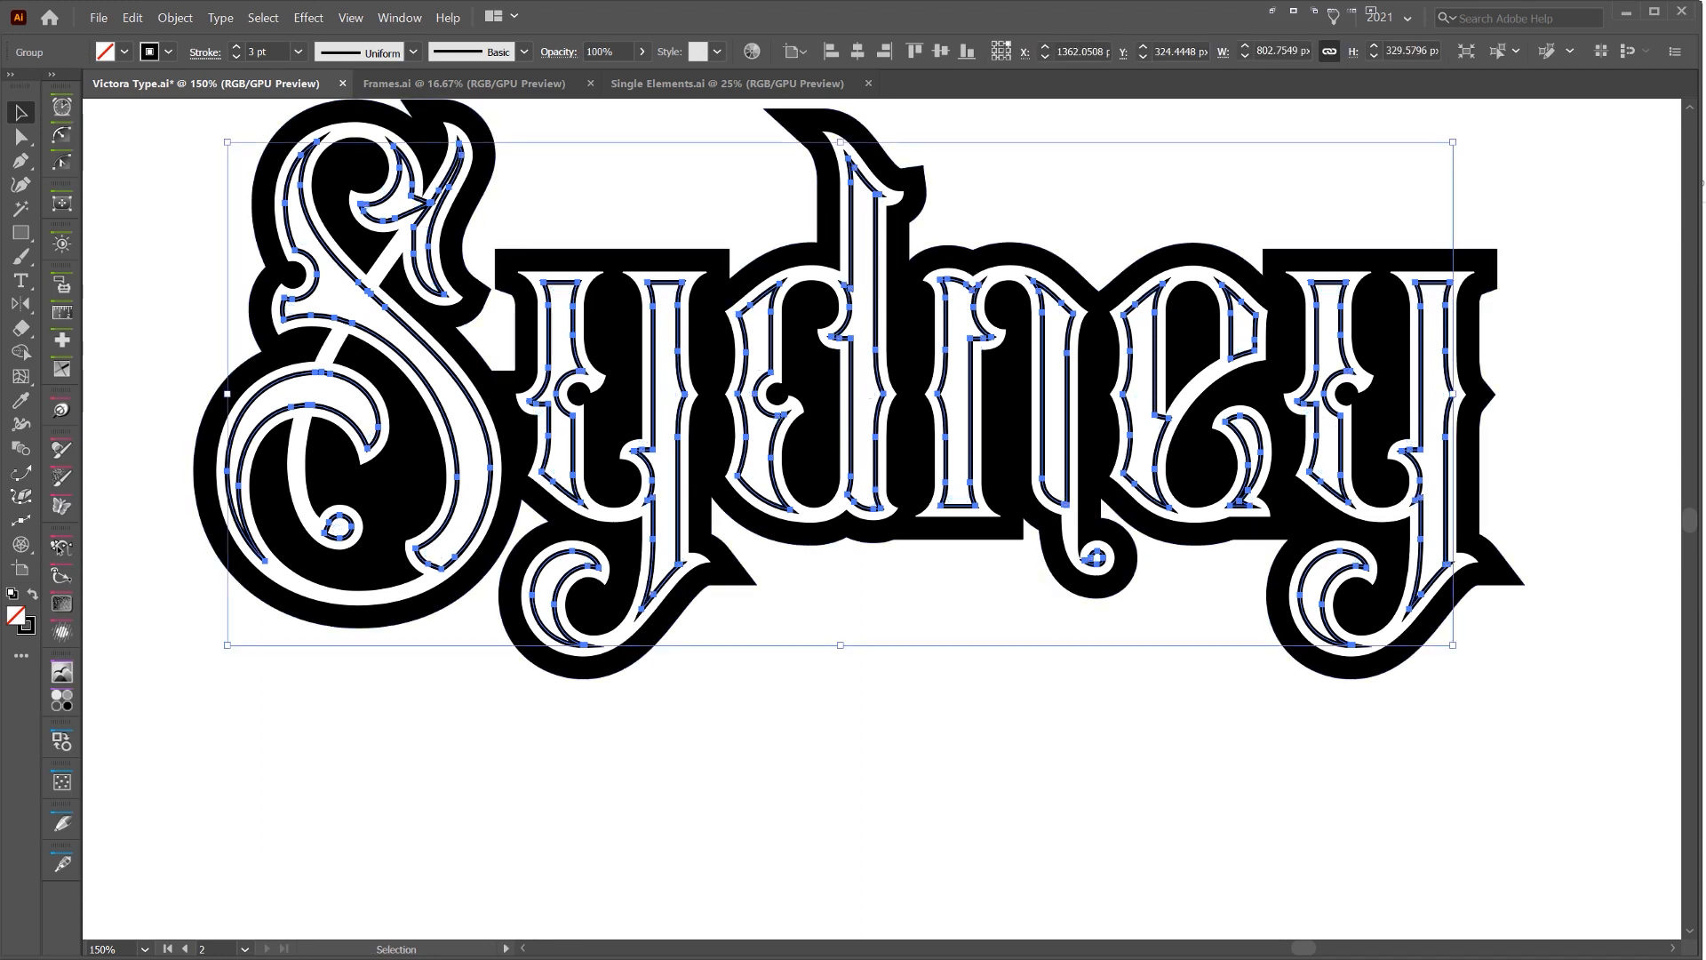
Fill the grouped inset outlines with the Lines pattern swatch and deselect them
{"action": "left_click_drag", "start_coordinate": [1705, 165], "coordinate": [1160, 234]}
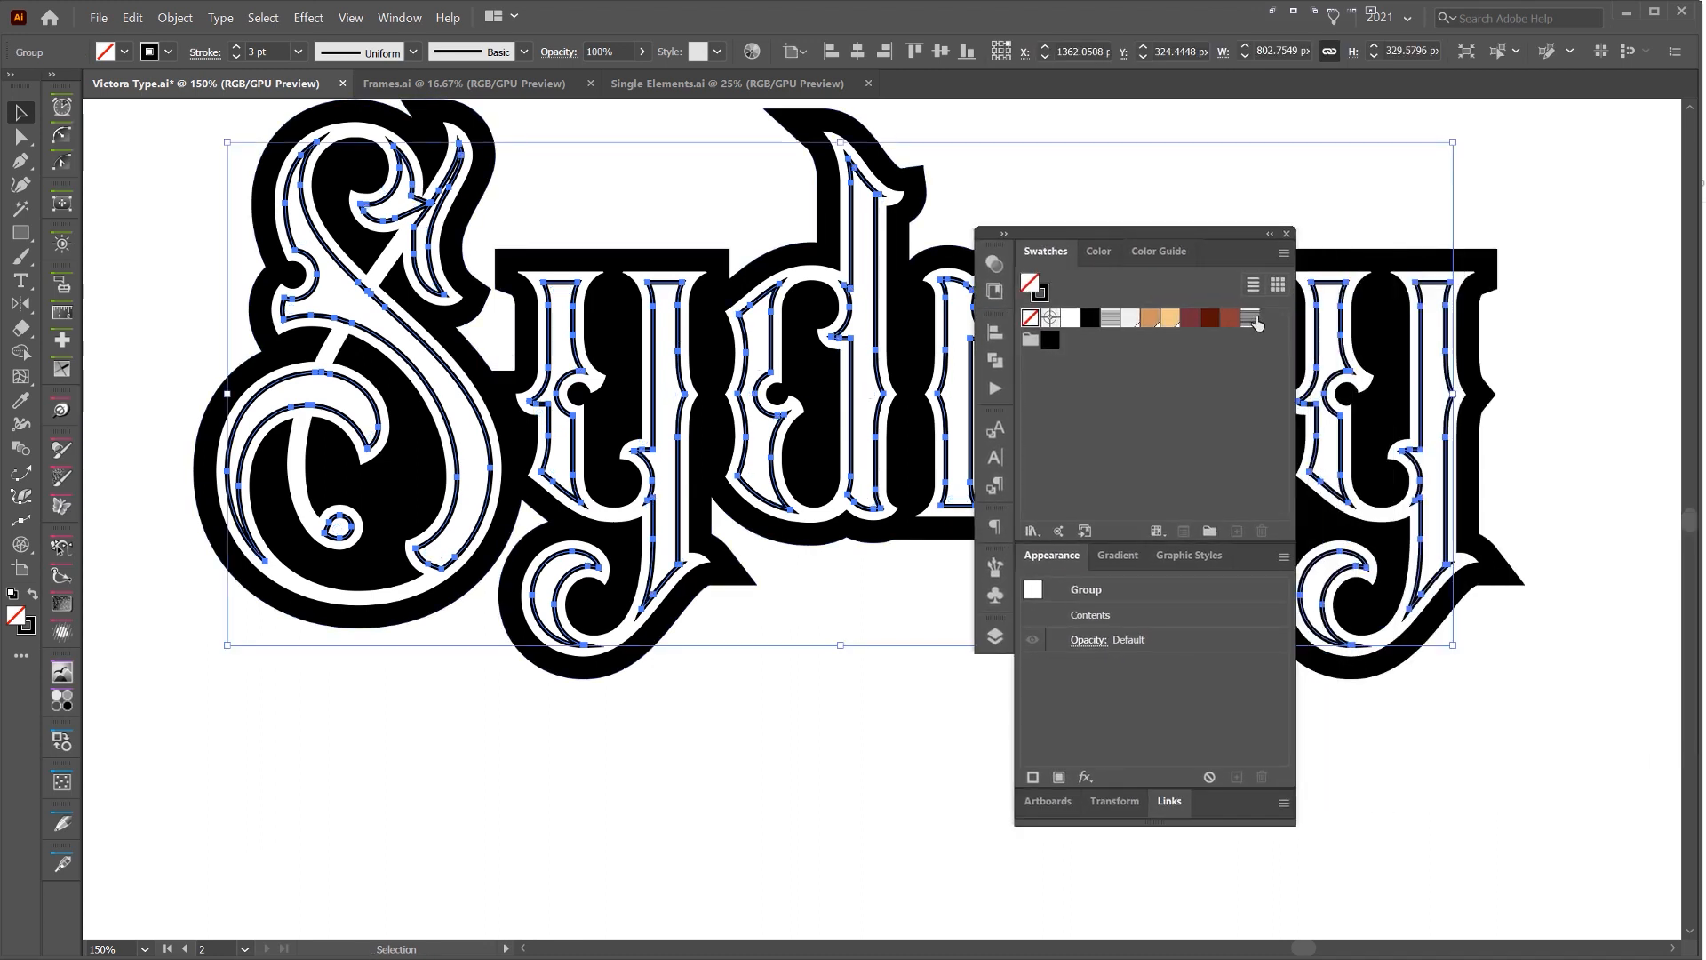
{"action": "left_click", "coordinate": [1253, 318]}
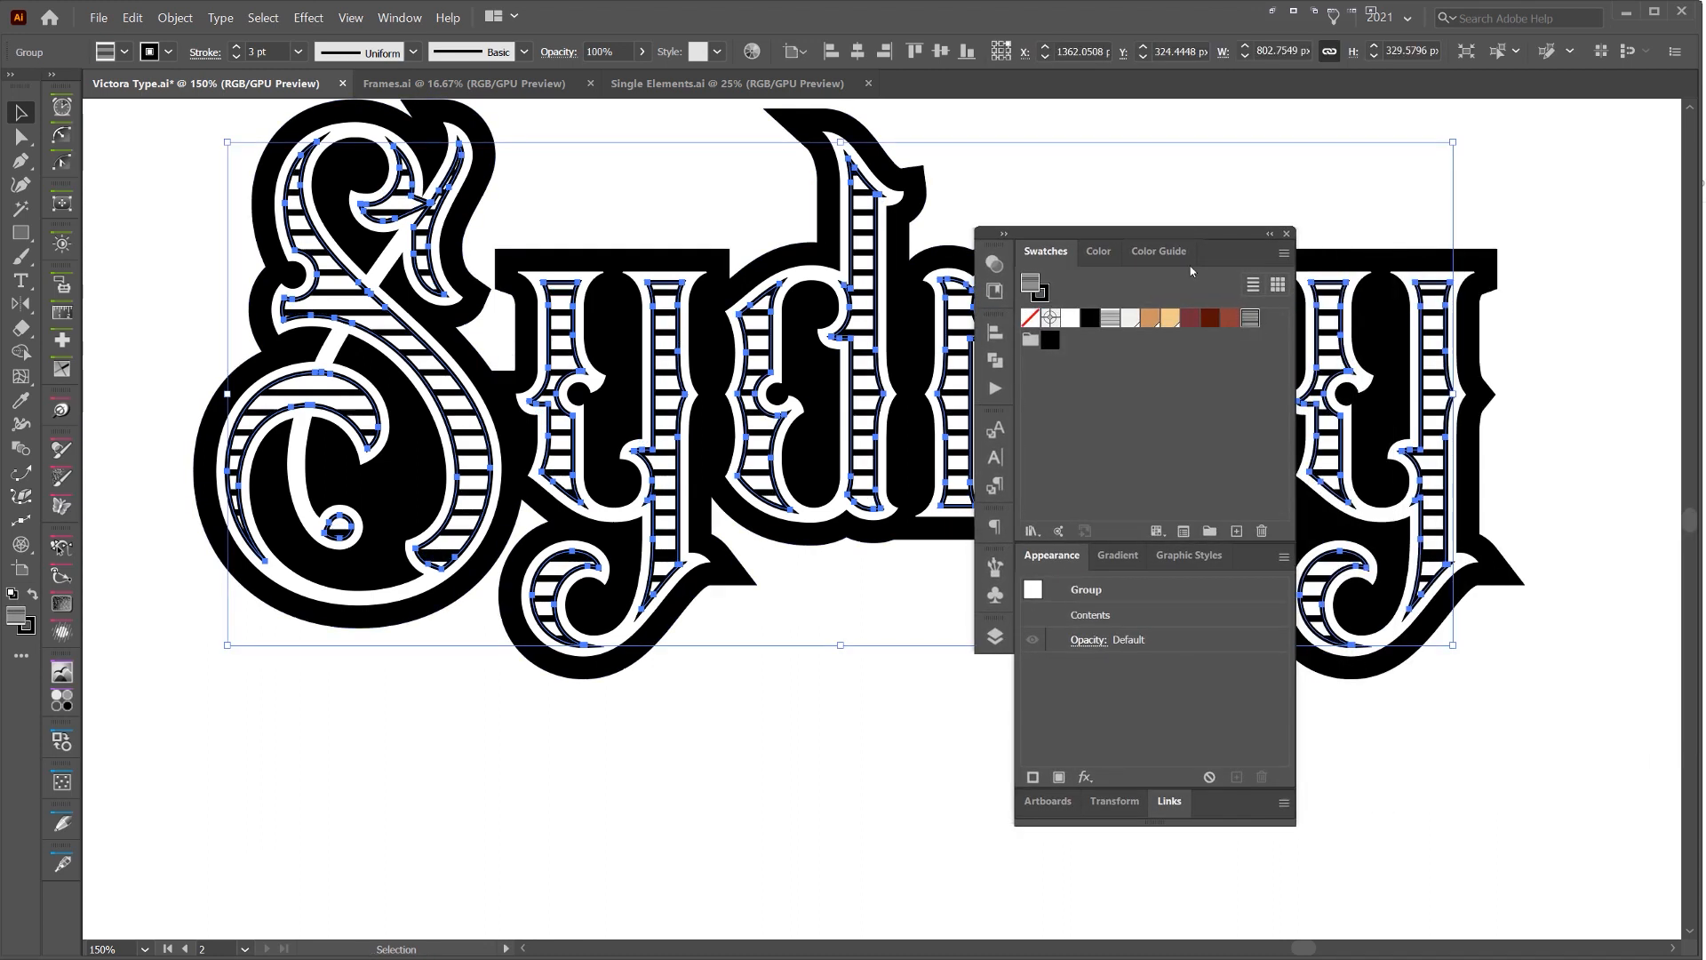
{"action": "left_click_drag", "start_coordinate": [1146, 234], "coordinate": [1705, 240]}
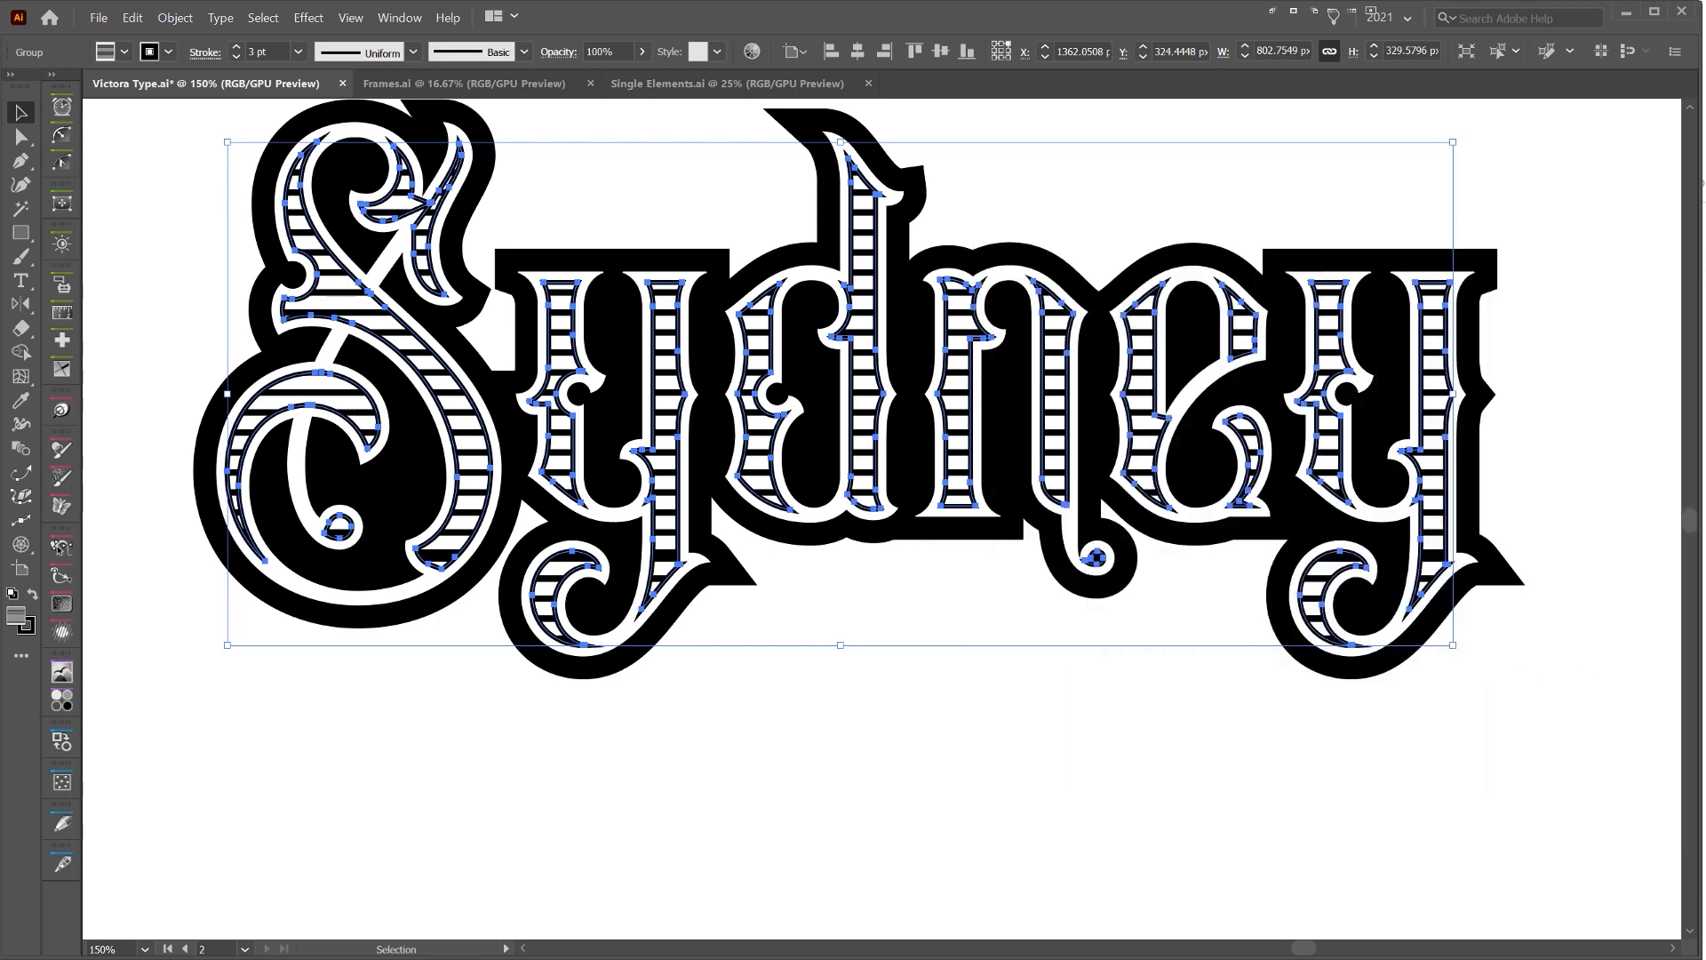
{"action": "left_click", "coordinate": [1184, 202]}
{"action": "scroll", "coordinate": [1184, 202], "scroll_direction": "down", "scroll_amount": 2}
{"action": "left_click_drag", "start_coordinate": [1183, 202], "coordinate": [1143, 264]}
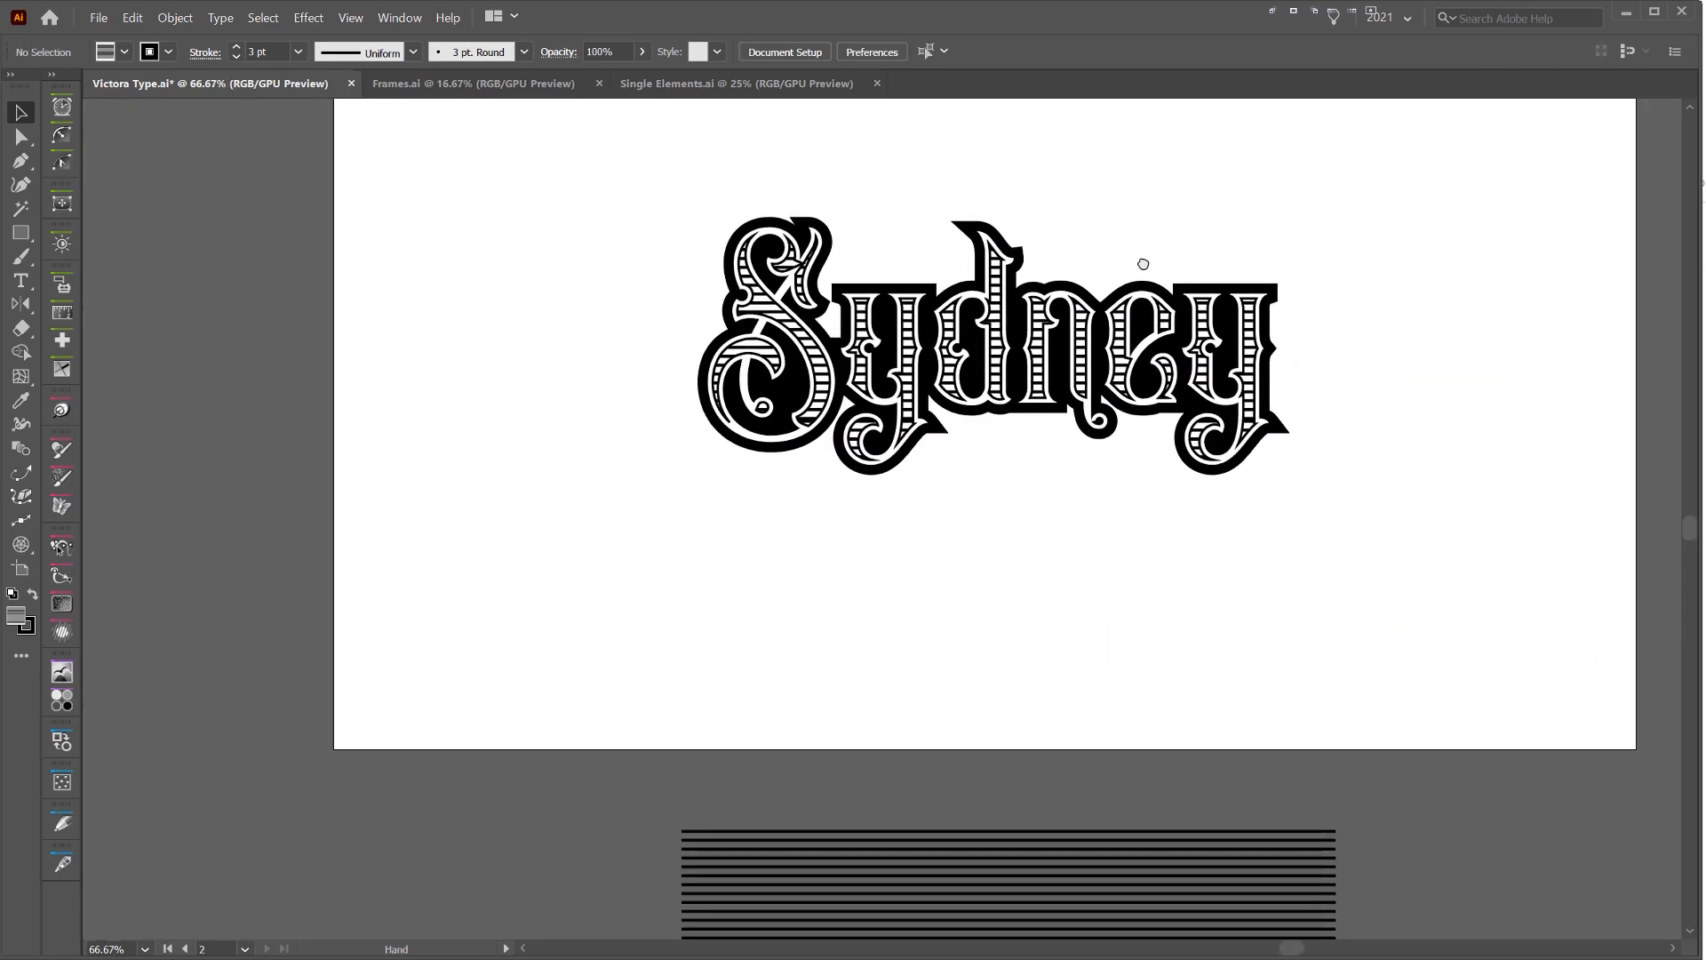
{"action": "scroll", "coordinate": [995, 265], "scroll_direction": "up", "scroll_amount": 2}
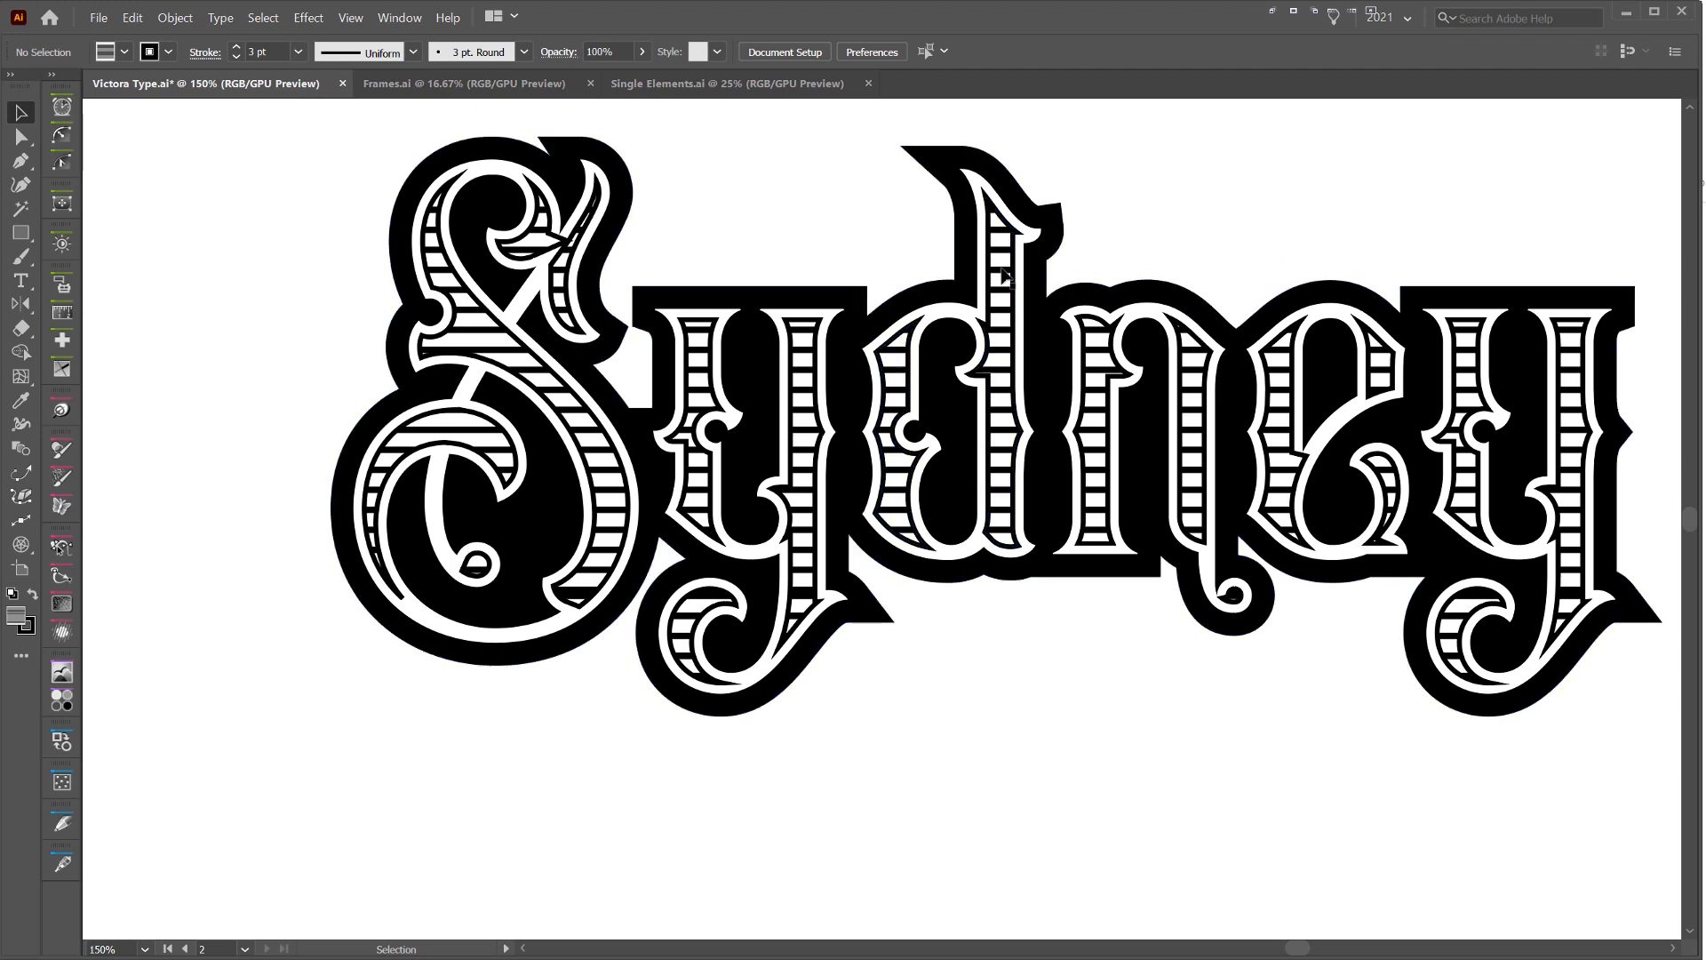
Edit the Lines pattern, try a tan stroke colour on its lines, and check the lettering
{"action": "left_click_drag", "start_coordinate": [1705, 199], "coordinate": [1177, 230]}
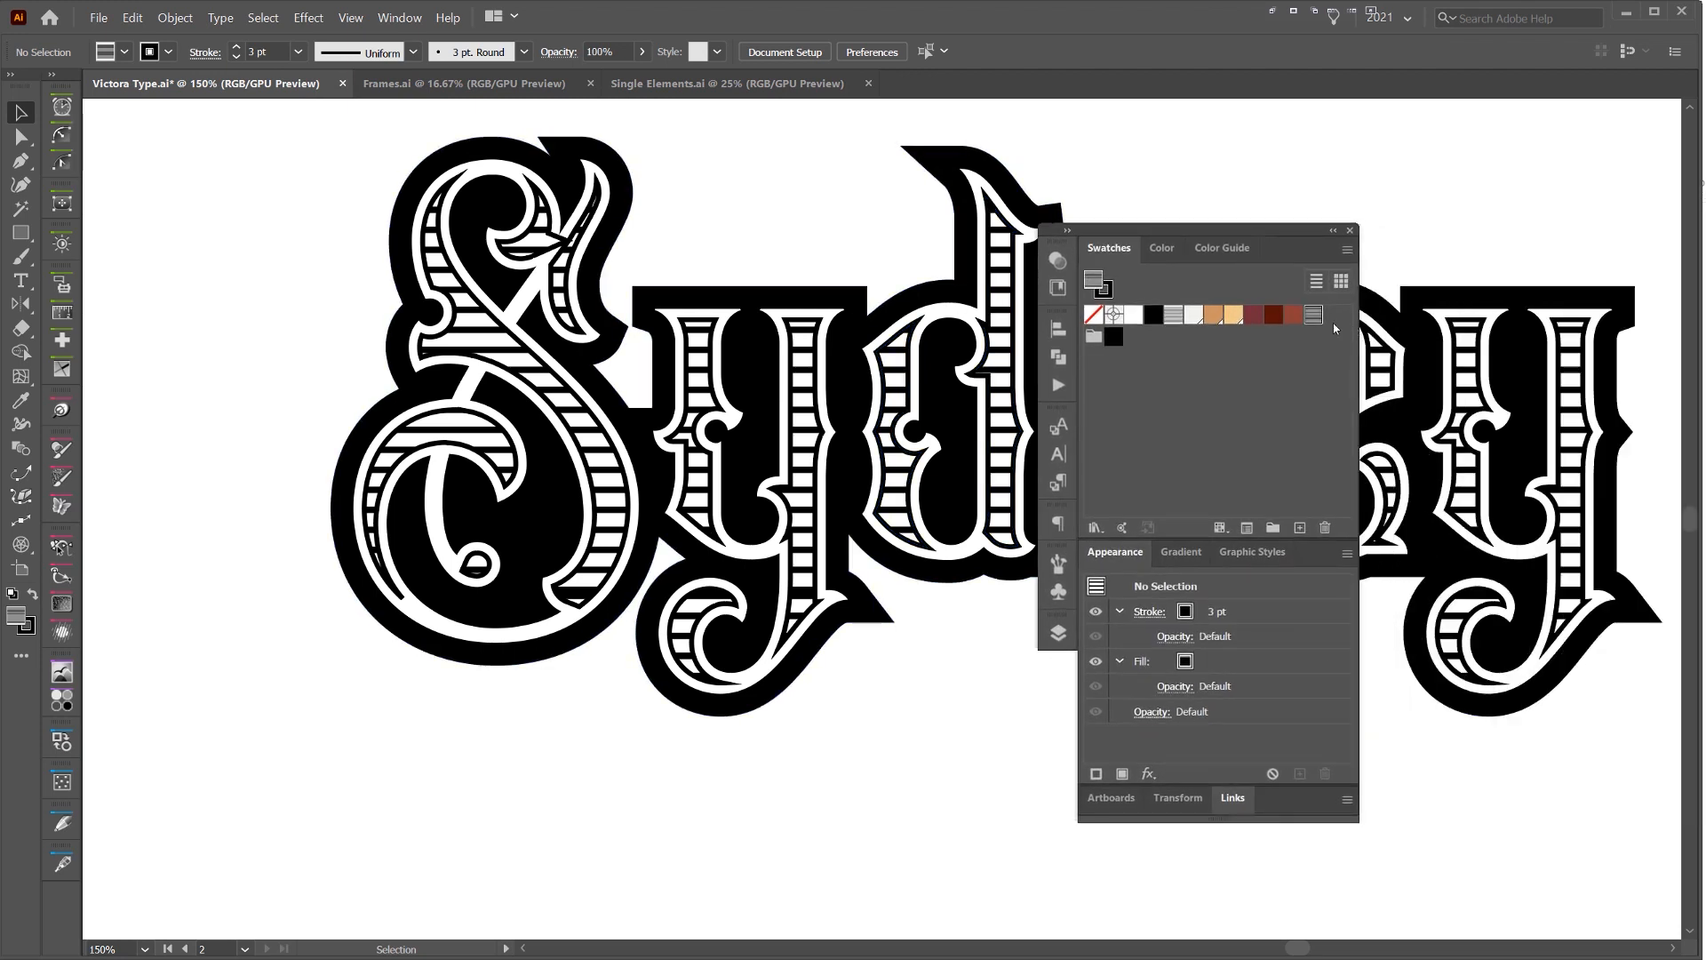
{"action": "double_click", "coordinate": [1312, 317]}
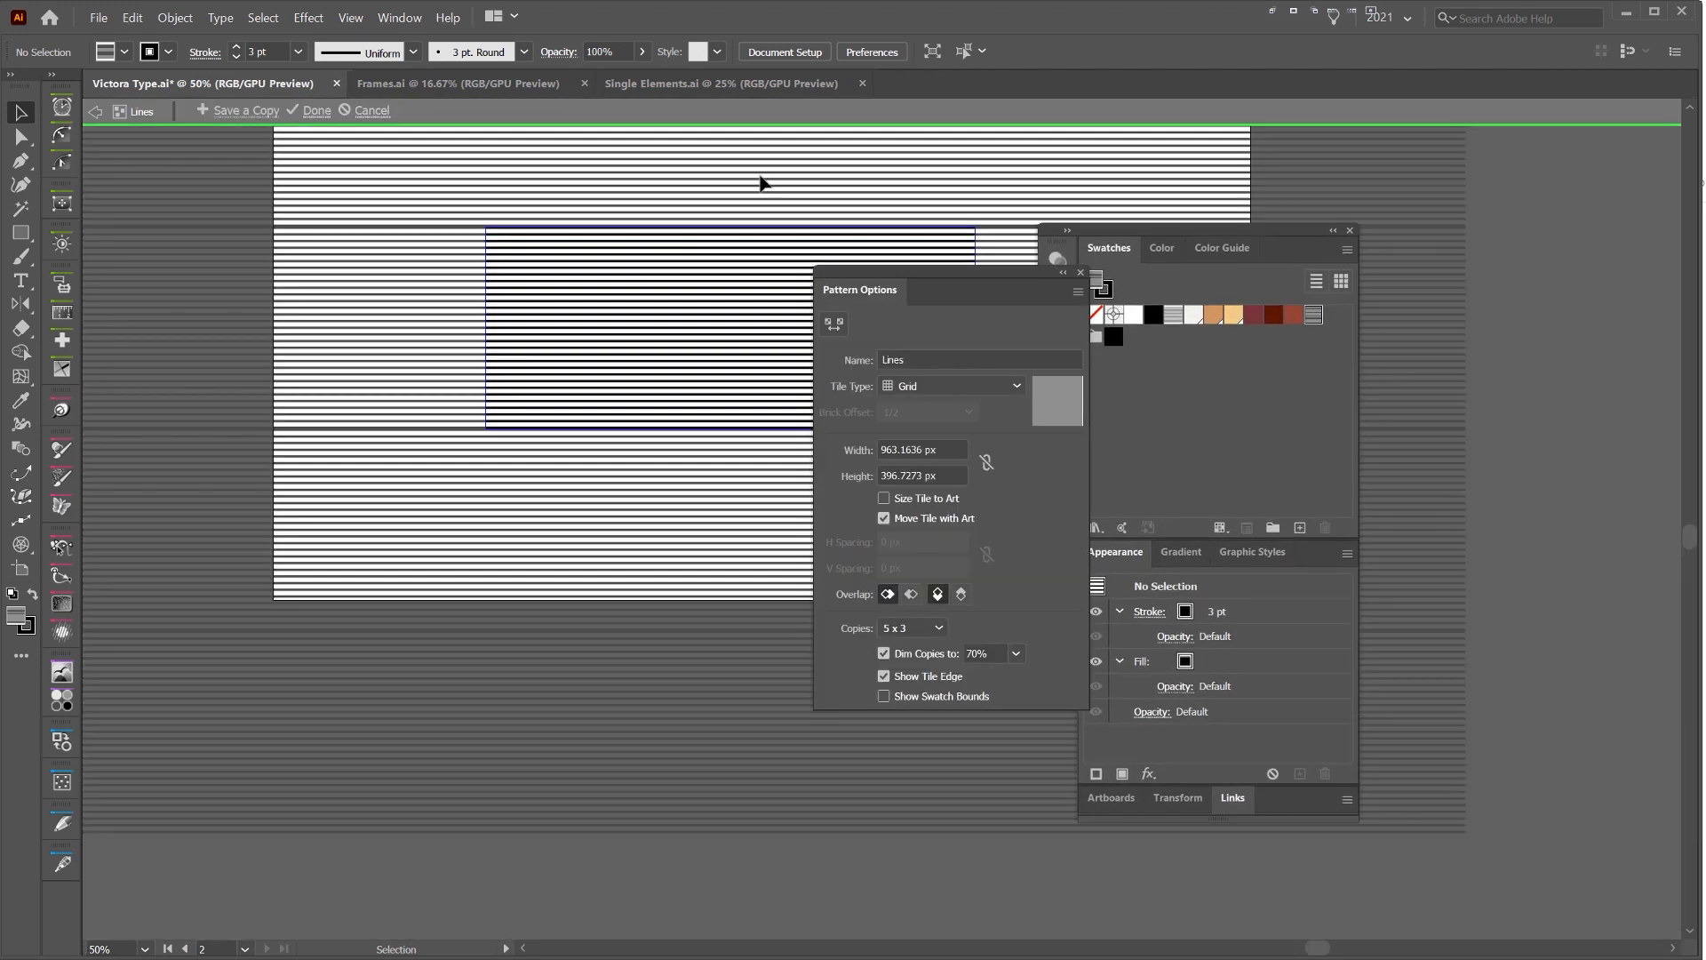
{"action": "left_click", "coordinate": [1219, 318]}
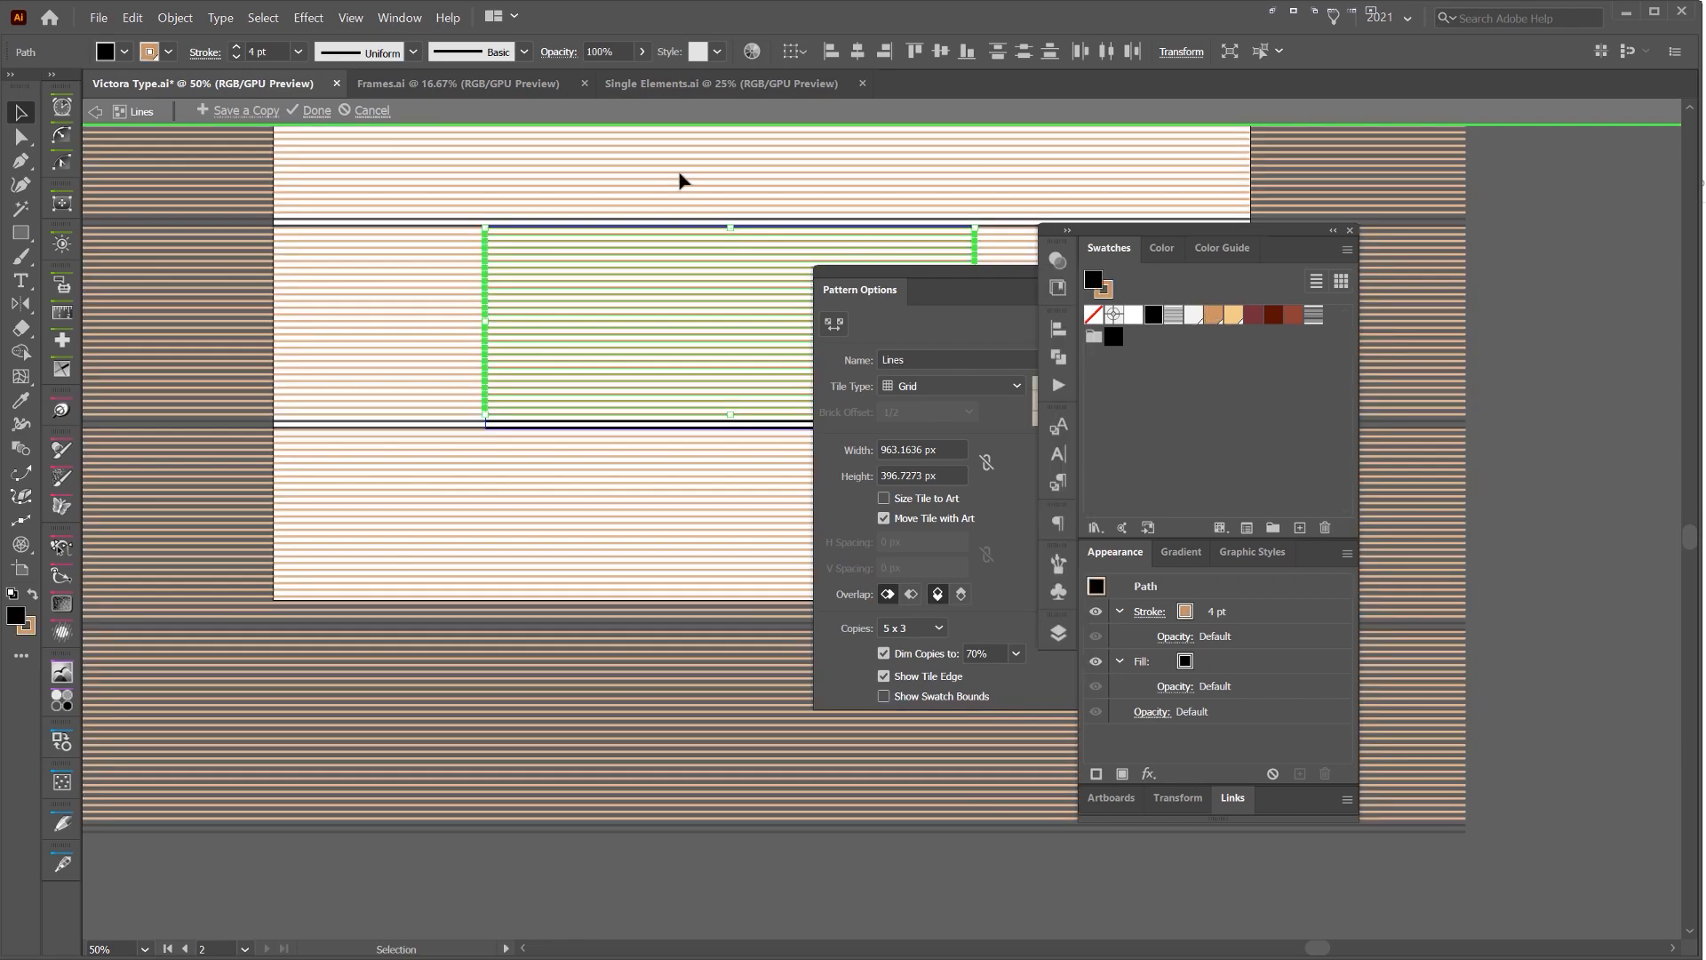
{"action": "double_click", "coordinate": [640, 154]}
{"action": "scroll", "coordinate": [751, 233], "scroll_direction": "up", "scroll_amount": 4}
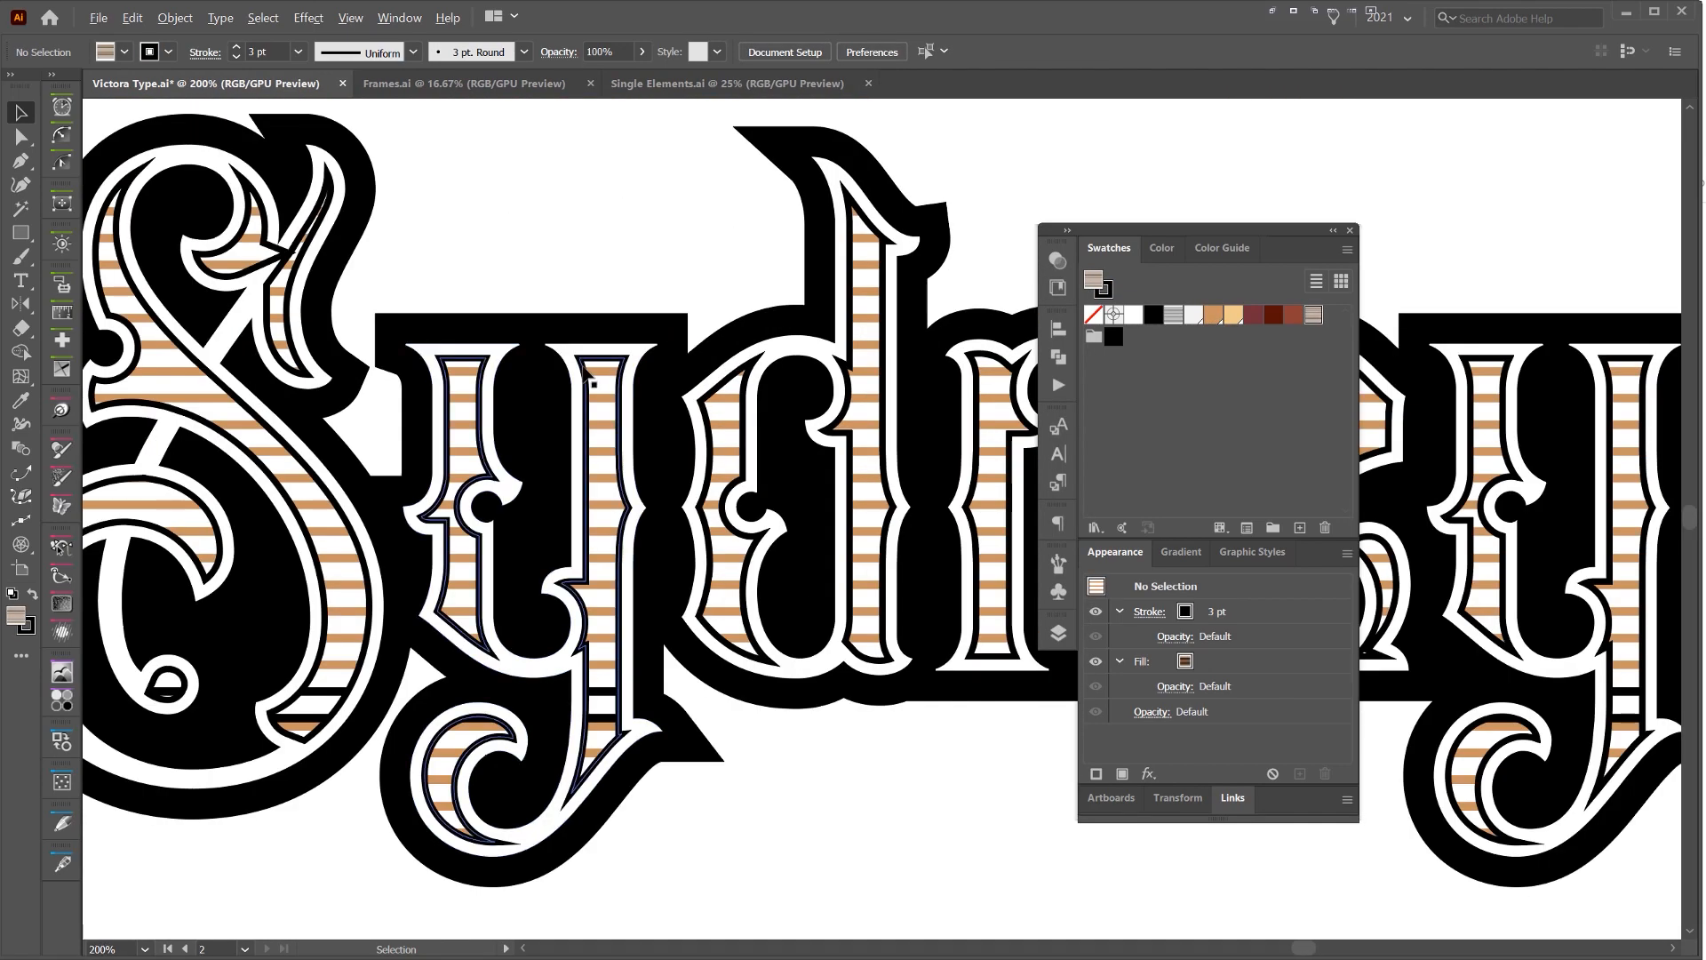
{"action": "scroll", "coordinate": [584, 369], "scroll_direction": "up", "scroll_amount": 3}
{"action": "scroll", "coordinate": [636, 423], "scroll_direction": "down", "scroll_amount": 3}
Undo the tan stroke change in the Lines pattern and leave pattern editing
{"action": "key", "text": "ctrl+z"}
{"action": "key", "text": "ctrl+z"}
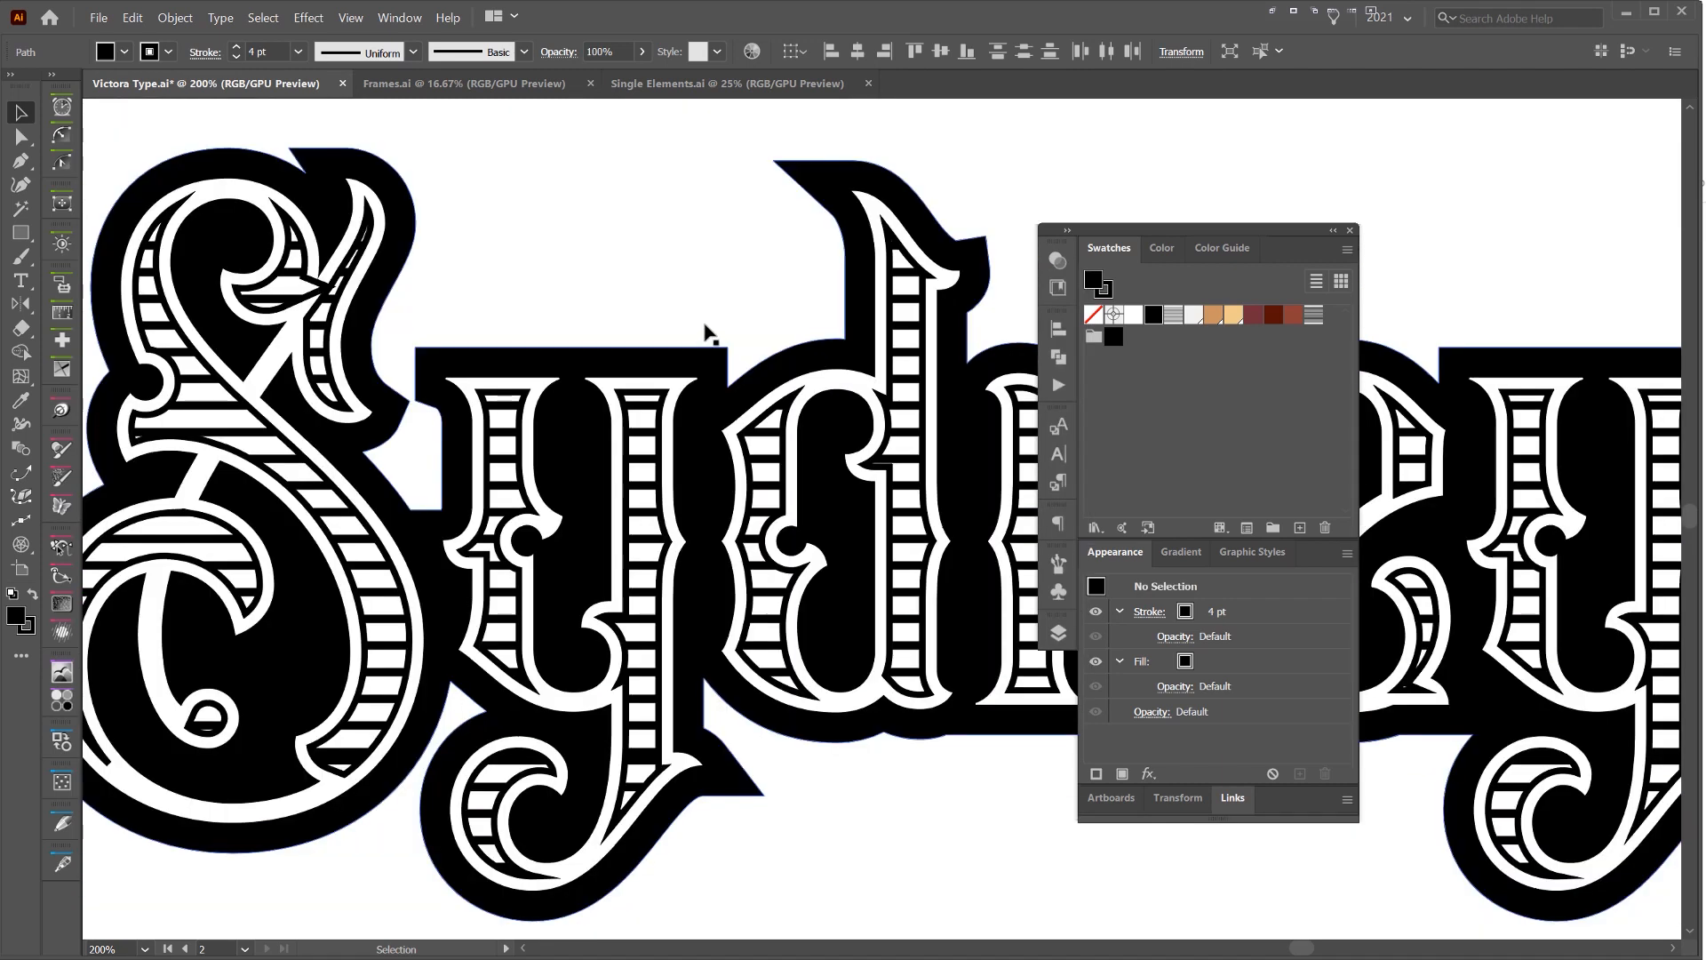
{"action": "scroll", "coordinate": [1066, 356], "scroll_direction": "down", "scroll_amount": 2}
{"action": "scroll", "coordinate": [1180, 242], "scroll_direction": "up", "scroll_amount": 2}
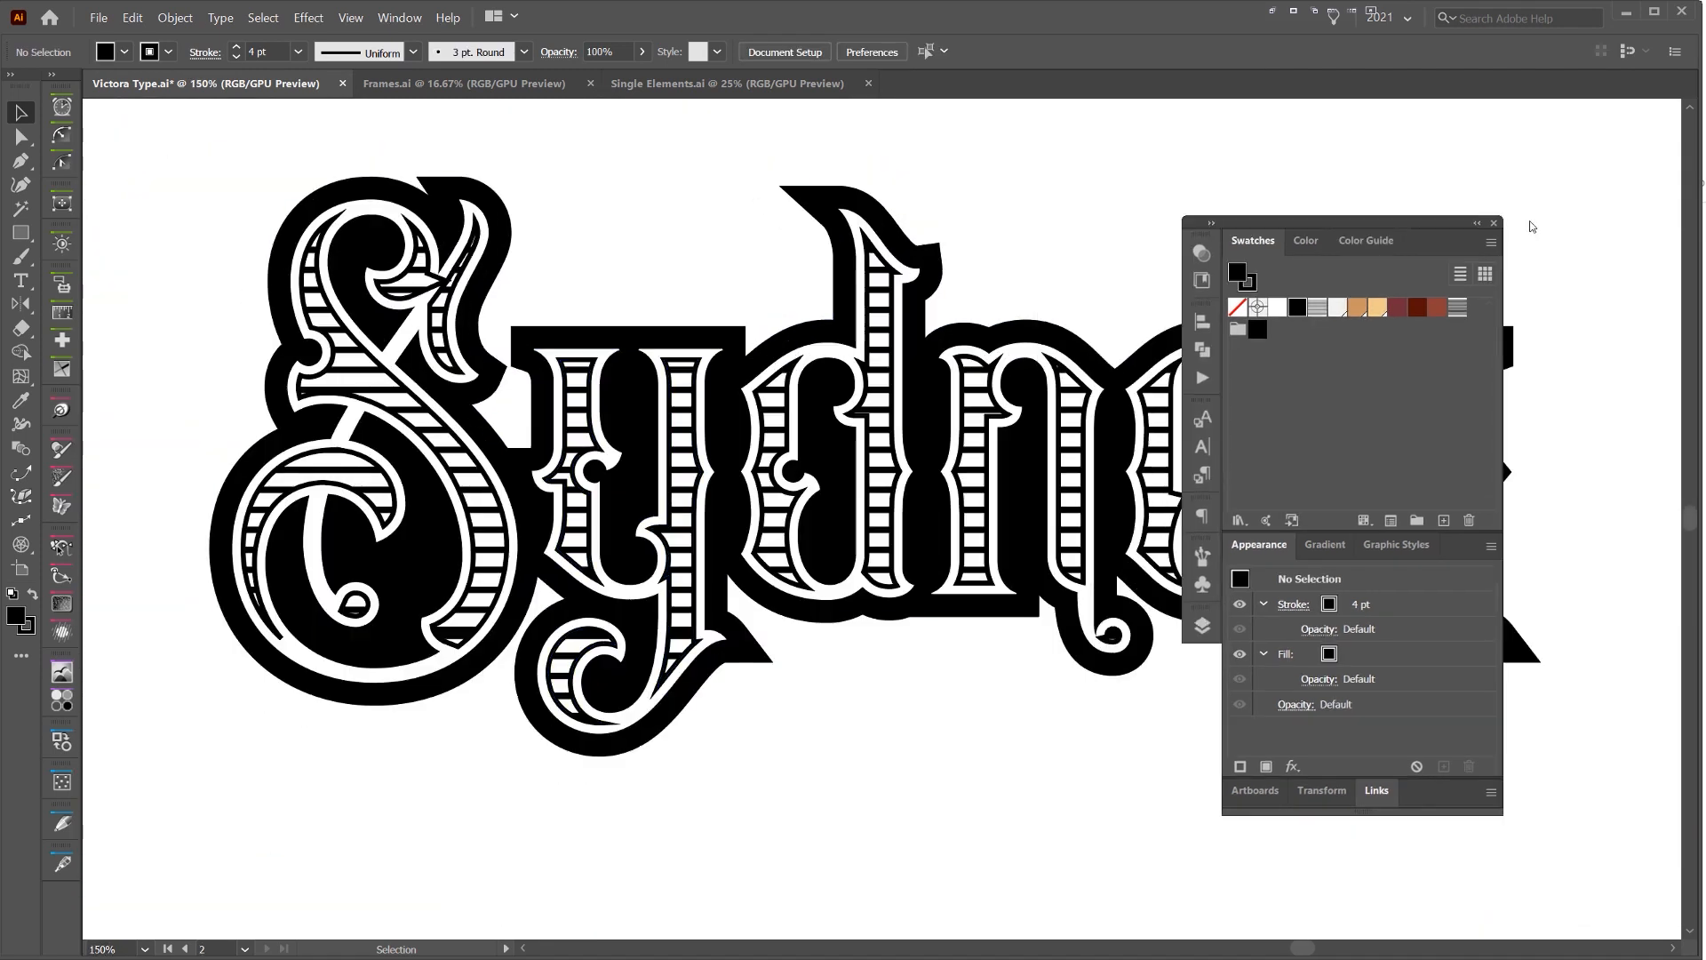
Move the floating panels off the lettering, and try shifting the line-filled inset group before undoing that shift
{"action": "left_click_drag", "start_coordinate": [1180, 243], "coordinate": [1530, 222]}
{"action": "left_click", "coordinate": [882, 340]}
{"action": "left_click_drag", "start_coordinate": [878, 341], "coordinate": [927, 279]}
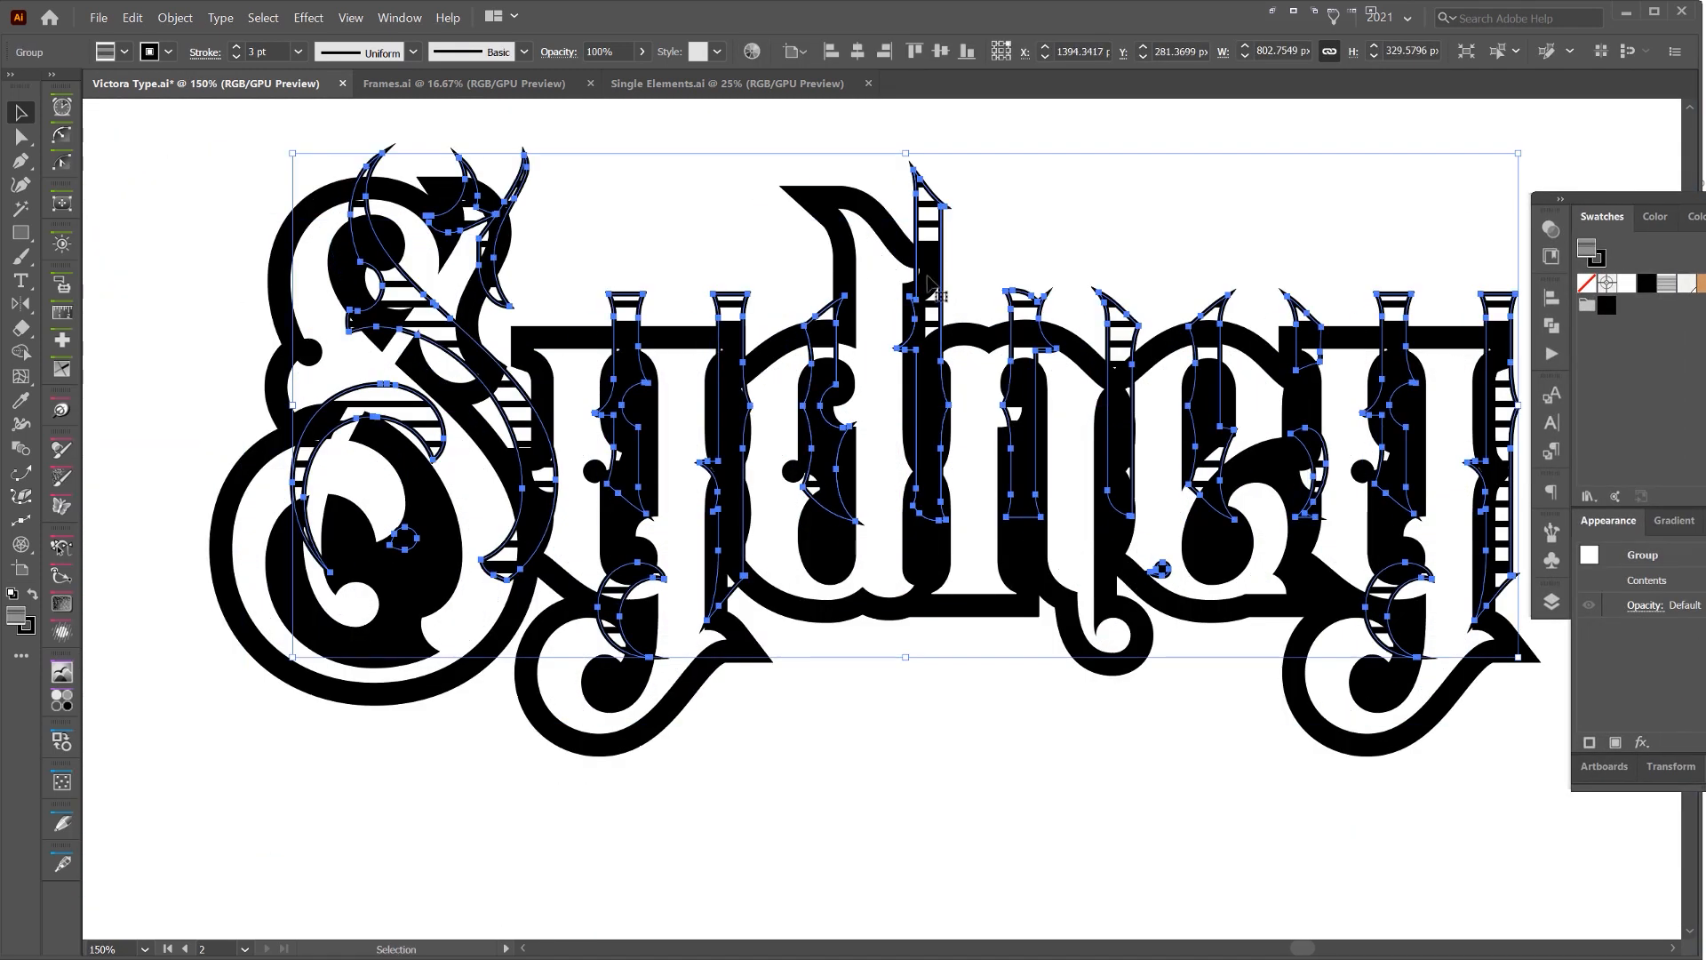
{"action": "key", "text": "ctrl+z"}
Open the Scale options for the inset group and exclude the objects so that only the pattern is transformed
{"action": "left_click", "coordinate": [177, 18]}
{"action": "mouse_move", "coordinate": [205, 37]}
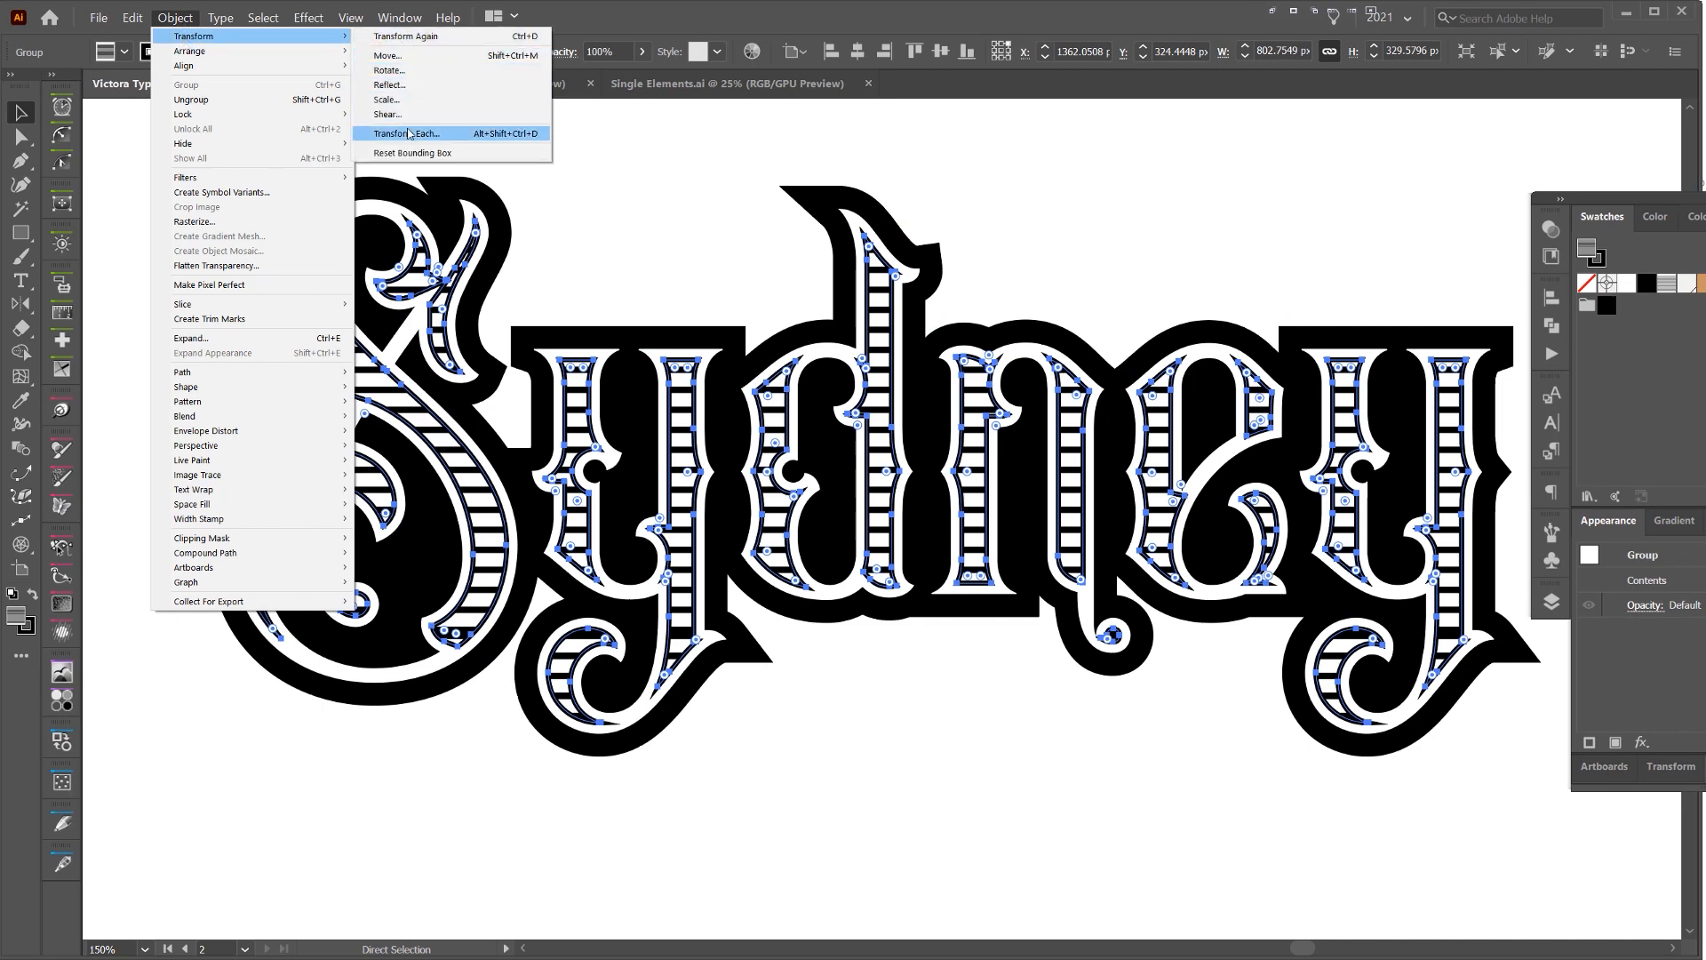
{"action": "left_click", "coordinate": [388, 99]}
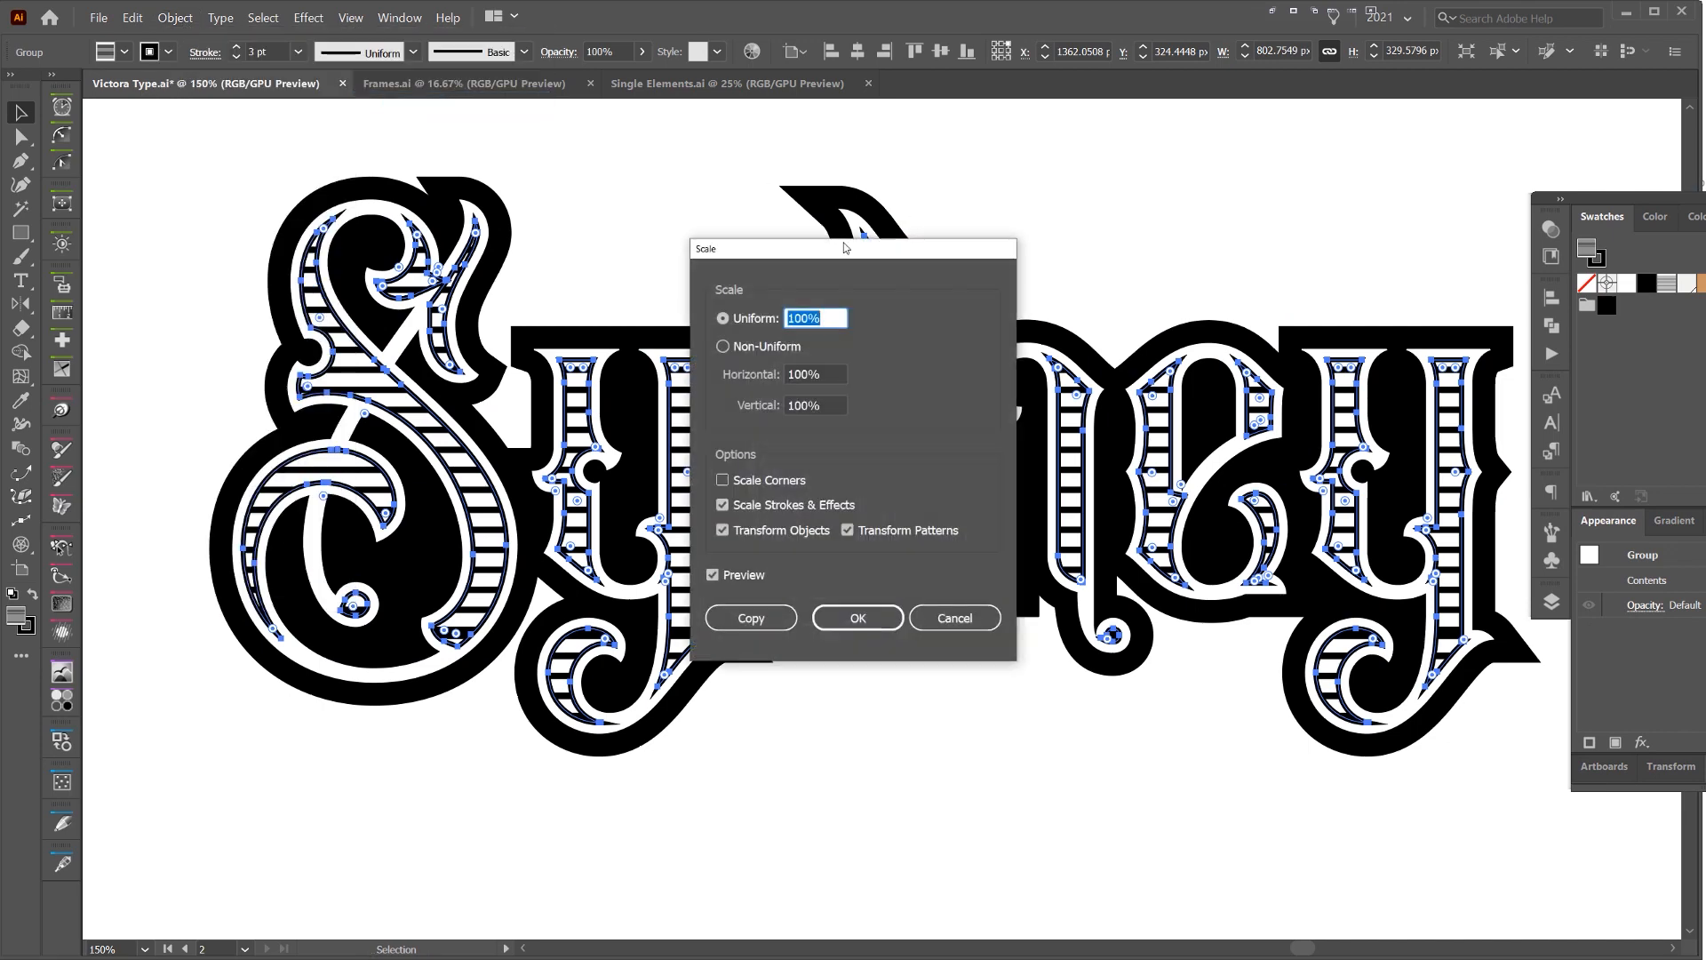
{"action": "left_click_drag", "start_coordinate": [866, 226], "coordinate": [1120, 202]}
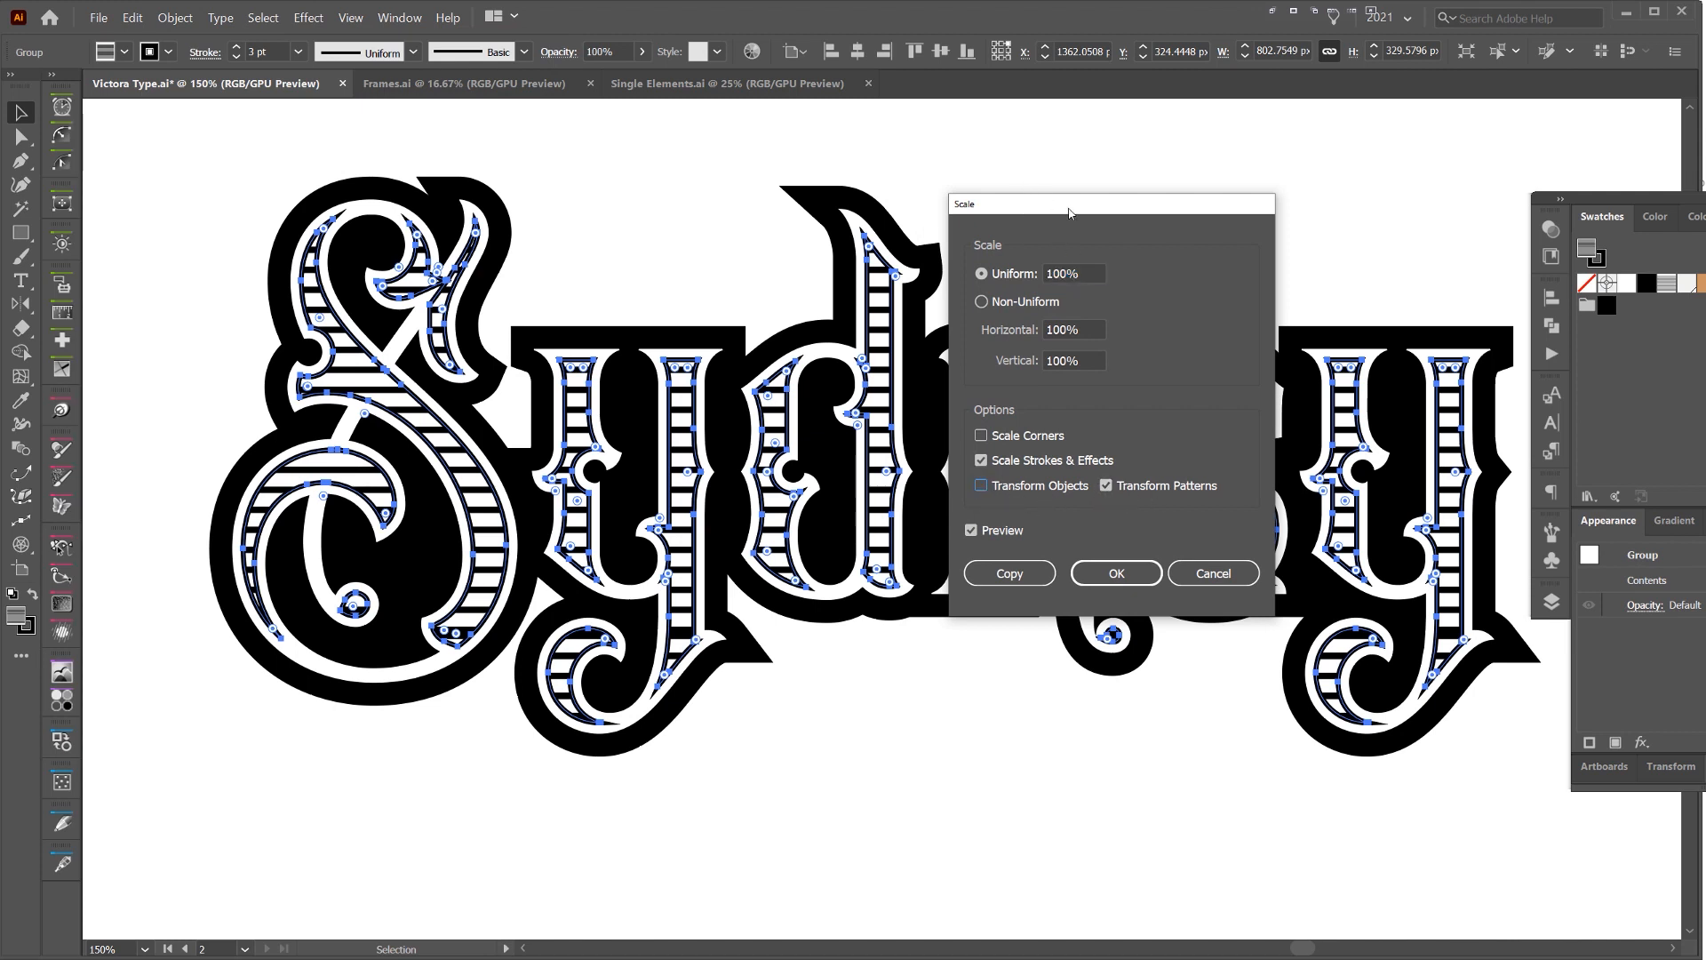
Scale the line pattern uniformly to 70%, apply it, and deselect the lettering
{"action": "scroll", "coordinate": [1068, 277], "scroll_direction": "down", "scroll_amount": 8}
{"action": "scroll", "coordinate": [1068, 276], "scroll_direction": "up", "scroll_amount": 6}
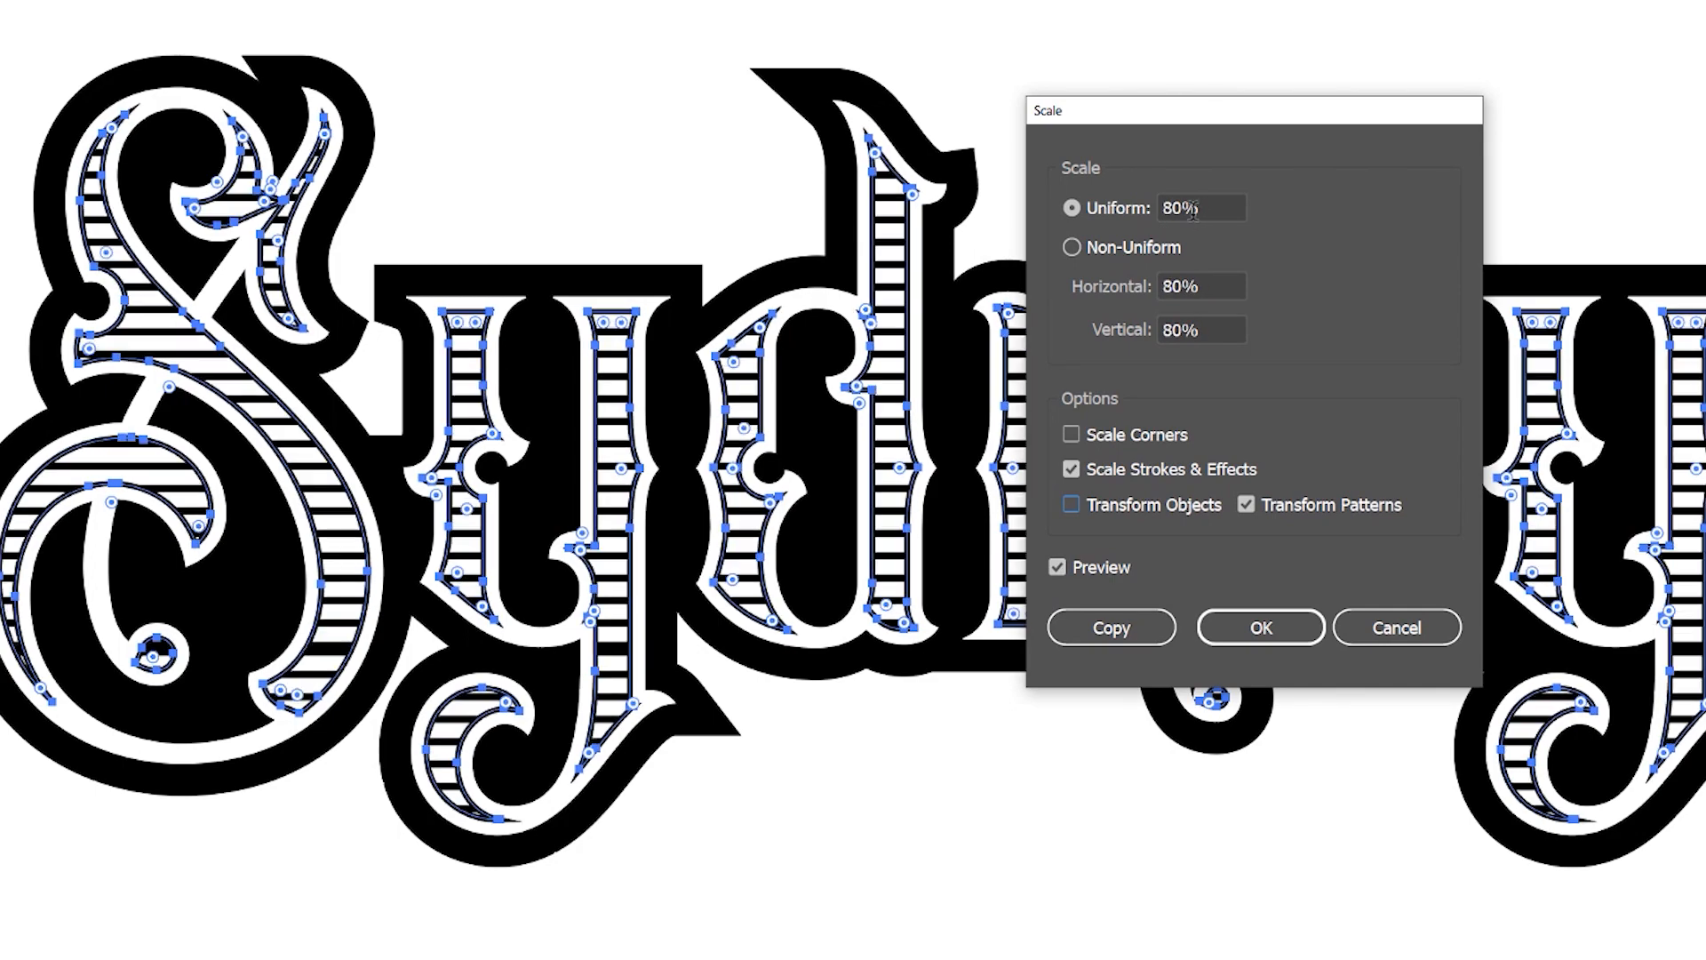
{"action": "scroll", "coordinate": [1194, 209], "scroll_direction": "up", "scroll_amount": 15}
{"action": "scroll", "coordinate": [1193, 210], "scroll_direction": "down", "scroll_amount": 16}
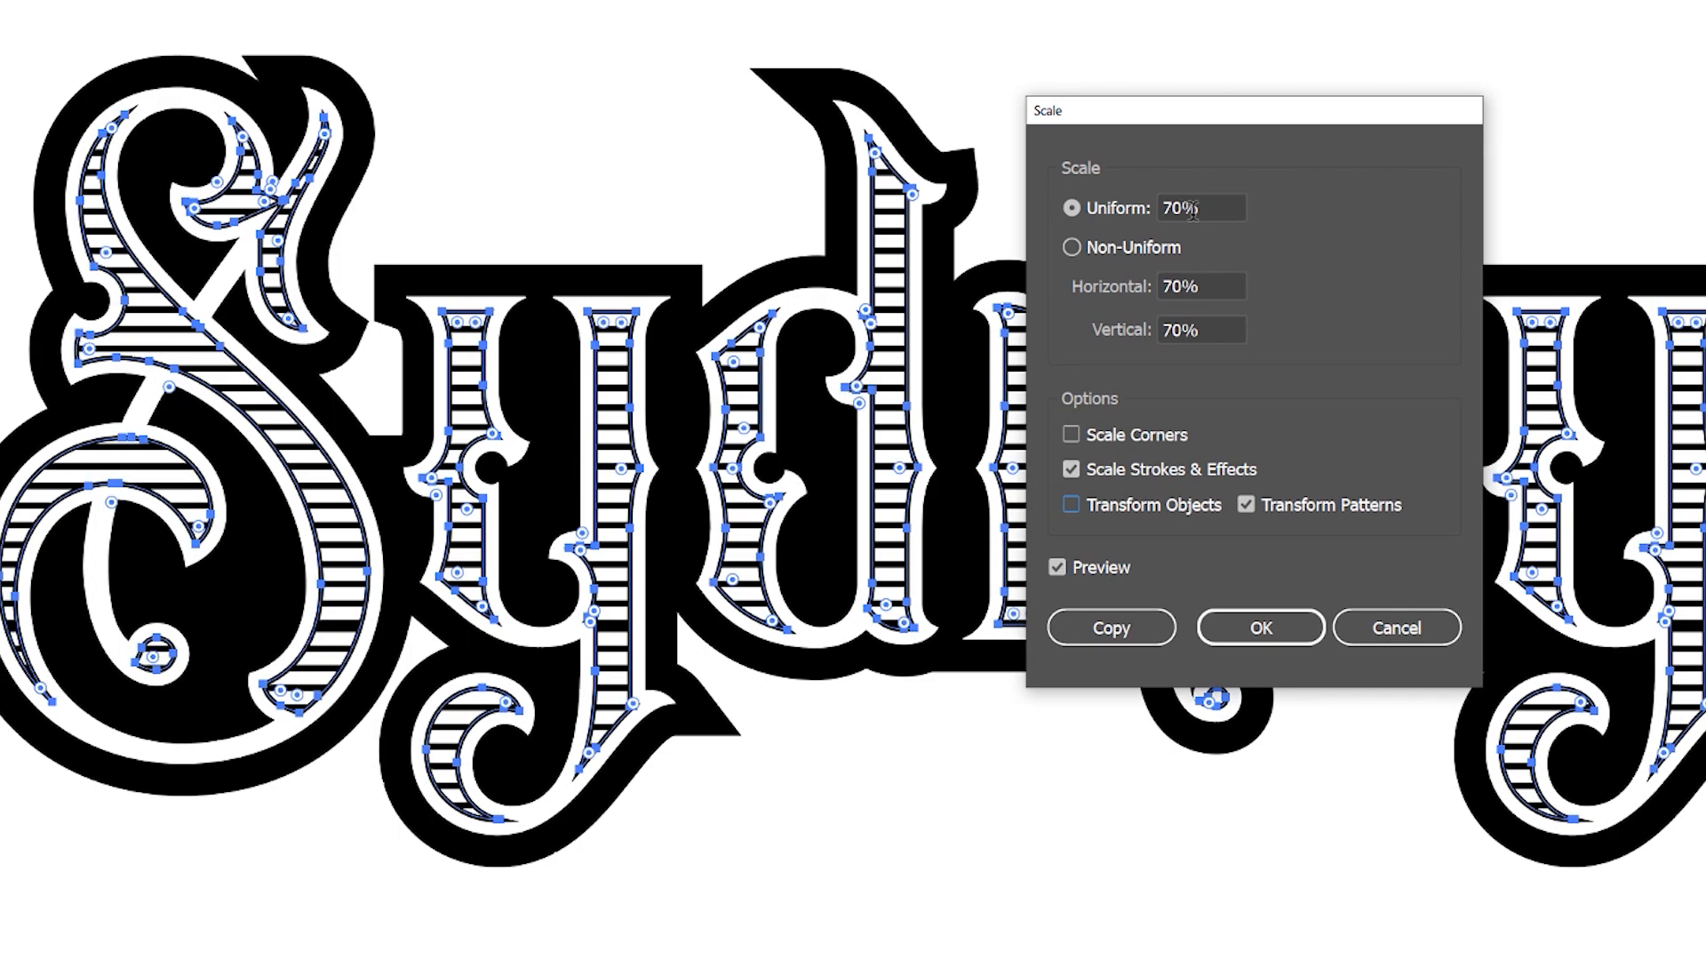
{"action": "scroll", "coordinate": [1194, 210], "scroll_direction": "down", "scroll_amount": 1}
{"action": "scroll", "coordinate": [1196, 206], "scroll_direction": "up", "scroll_amount": 1}
{"action": "left_click", "coordinate": [1294, 634]}
{"action": "left_click", "coordinate": [1370, 182]}
Examine the line spacing of the scaled pattern up close inside the letters, including the lower curve of the S
{"action": "scroll", "coordinate": [1231, 238], "scroll_direction": "down", "scroll_amount": 3}
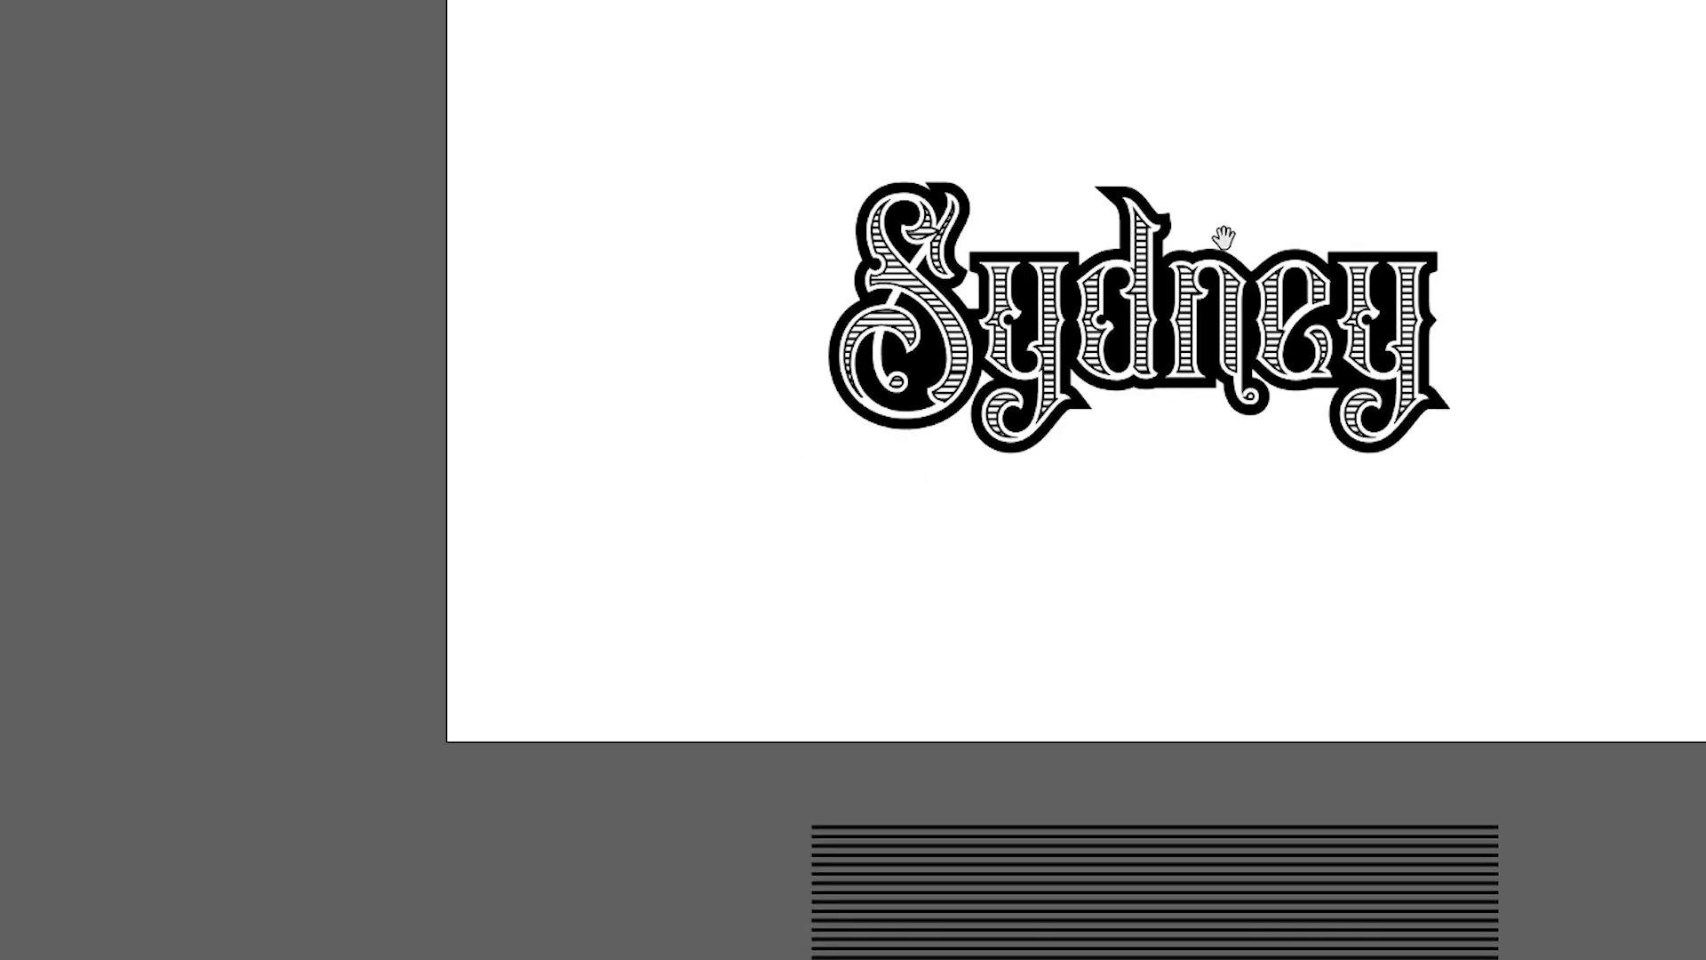
{"action": "scroll", "coordinate": [1204, 275], "scroll_direction": "up", "scroll_amount": 4}
{"action": "scroll", "coordinate": [1067, 289], "scroll_direction": "up", "scroll_amount": 5}
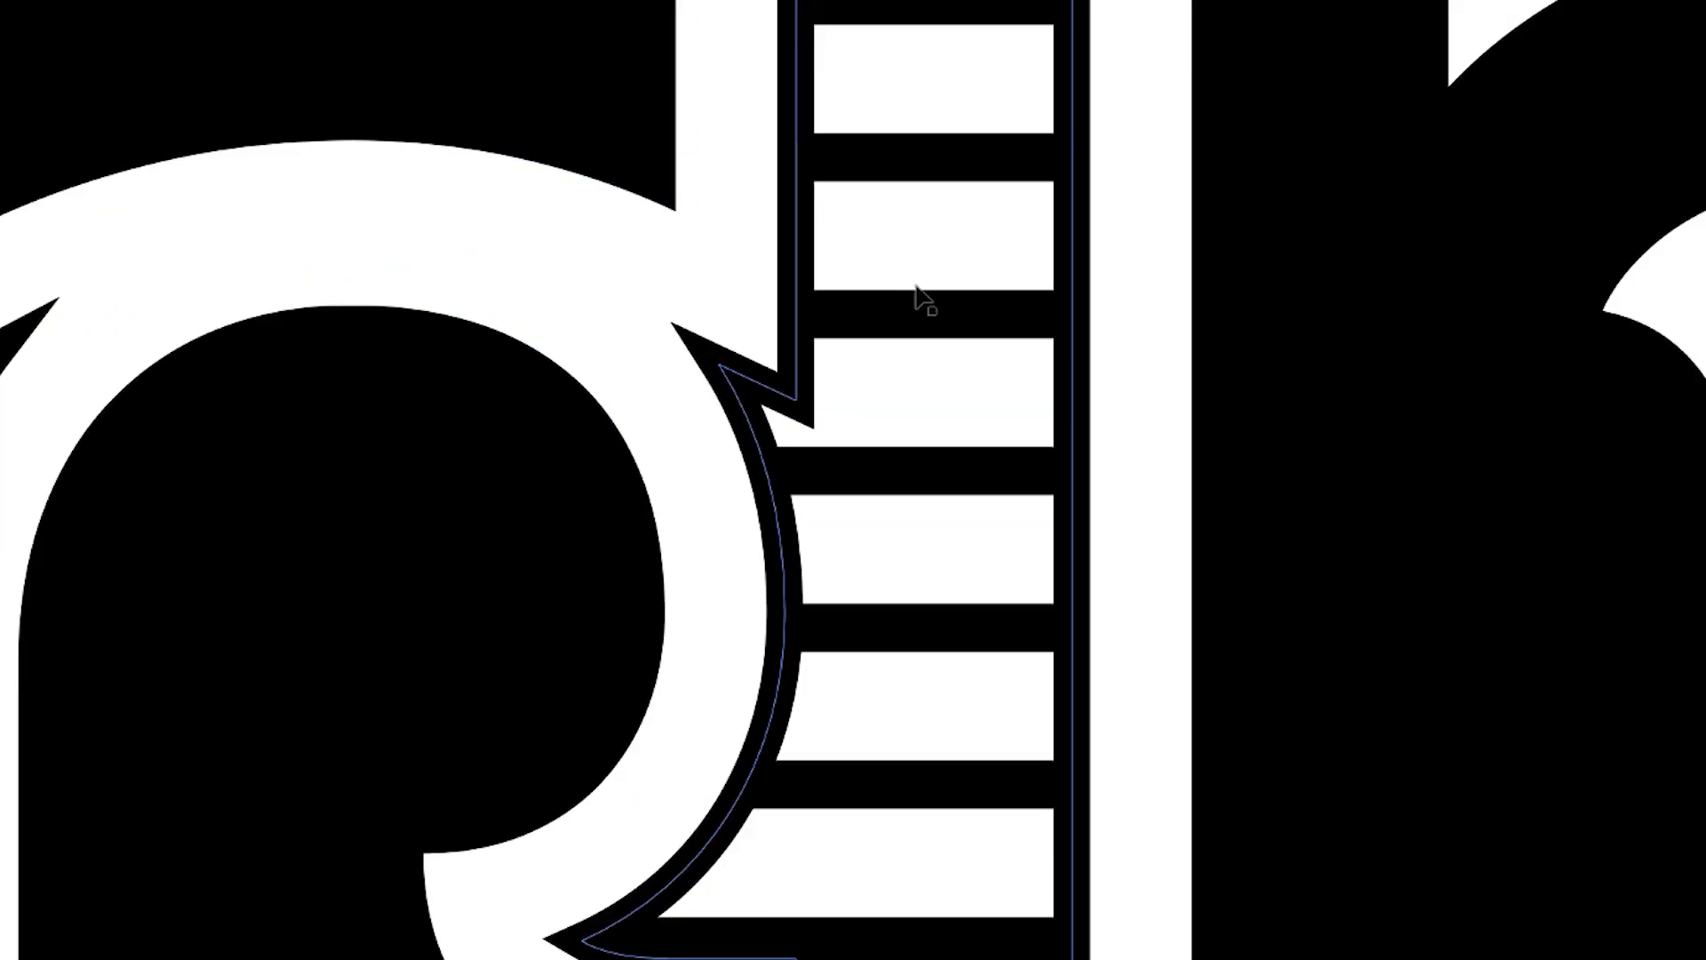
{"action": "scroll", "coordinate": [925, 297], "scroll_direction": "down", "scroll_amount": 5}
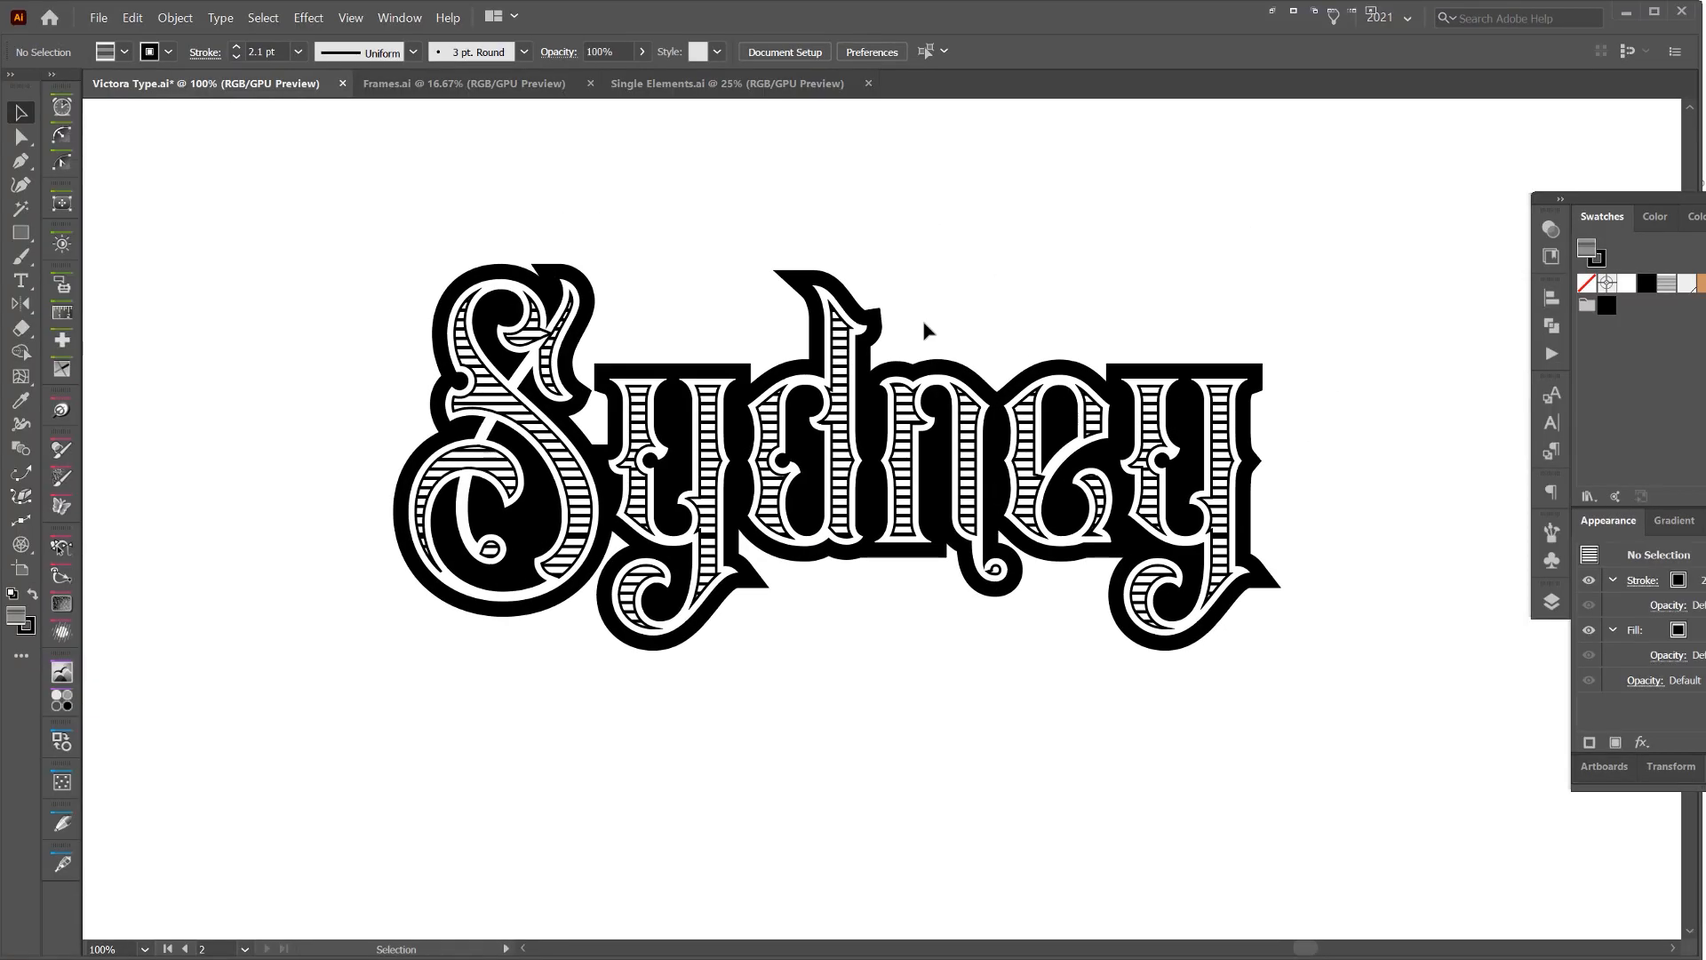
{"action": "scroll", "coordinate": [522, 560], "scroll_direction": "up", "scroll_amount": 10}
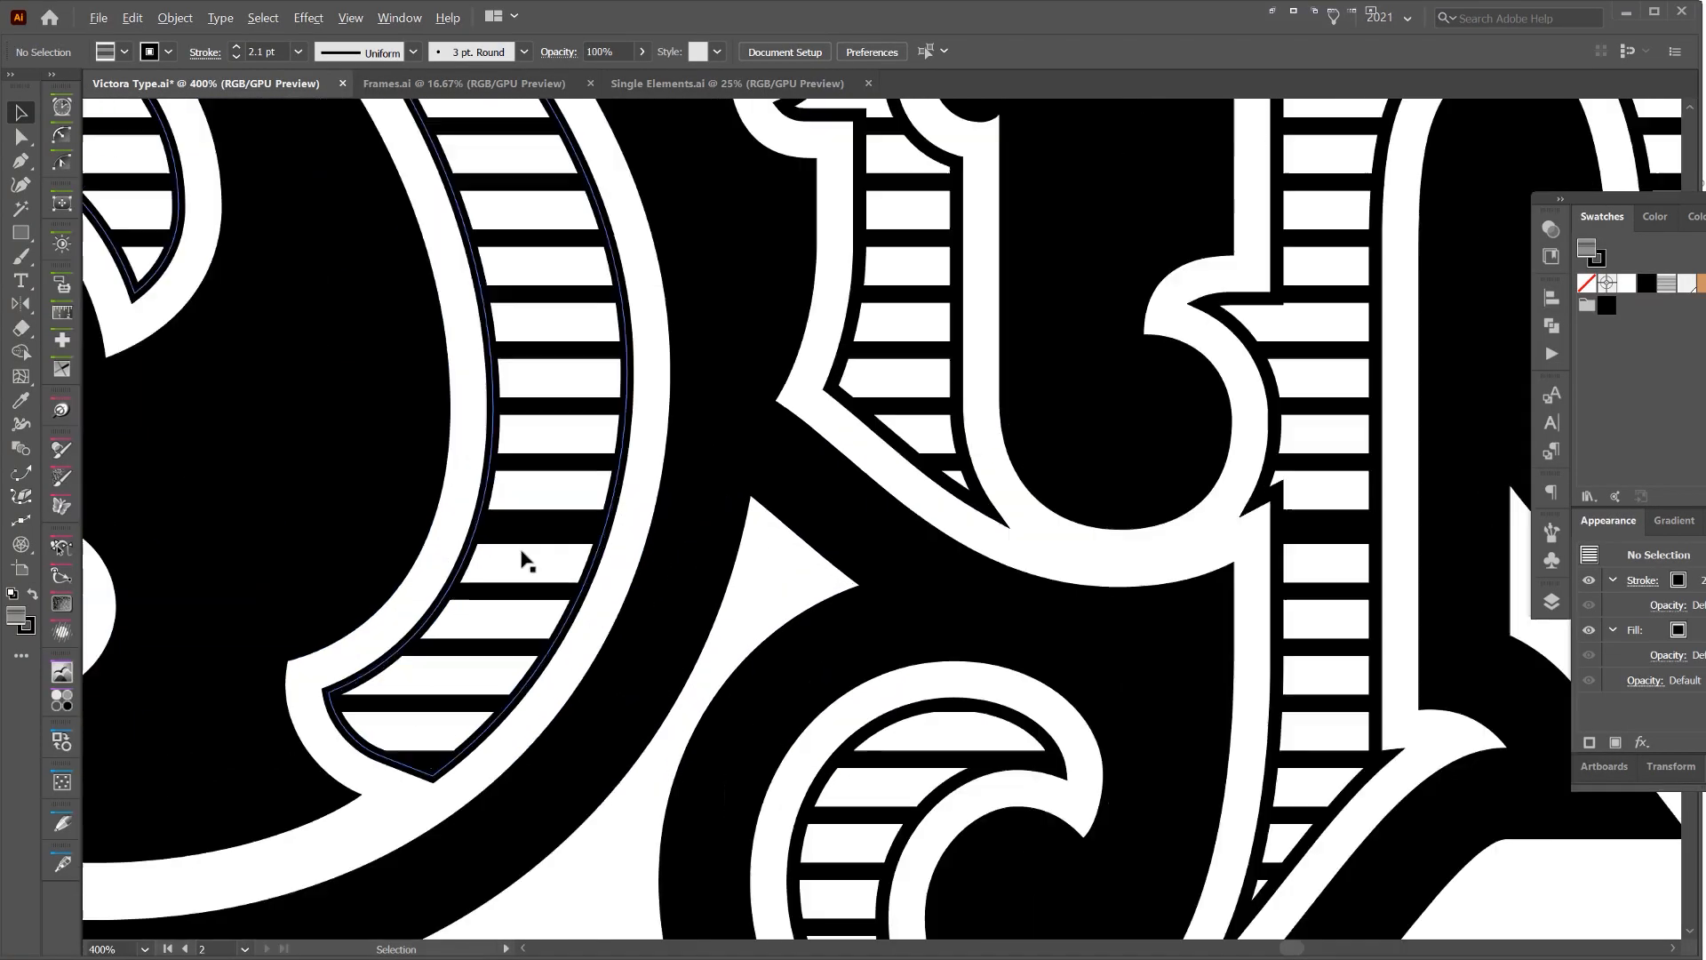
{"action": "left_click_drag", "start_coordinate": [574, 458], "coordinate": [708, 407]}
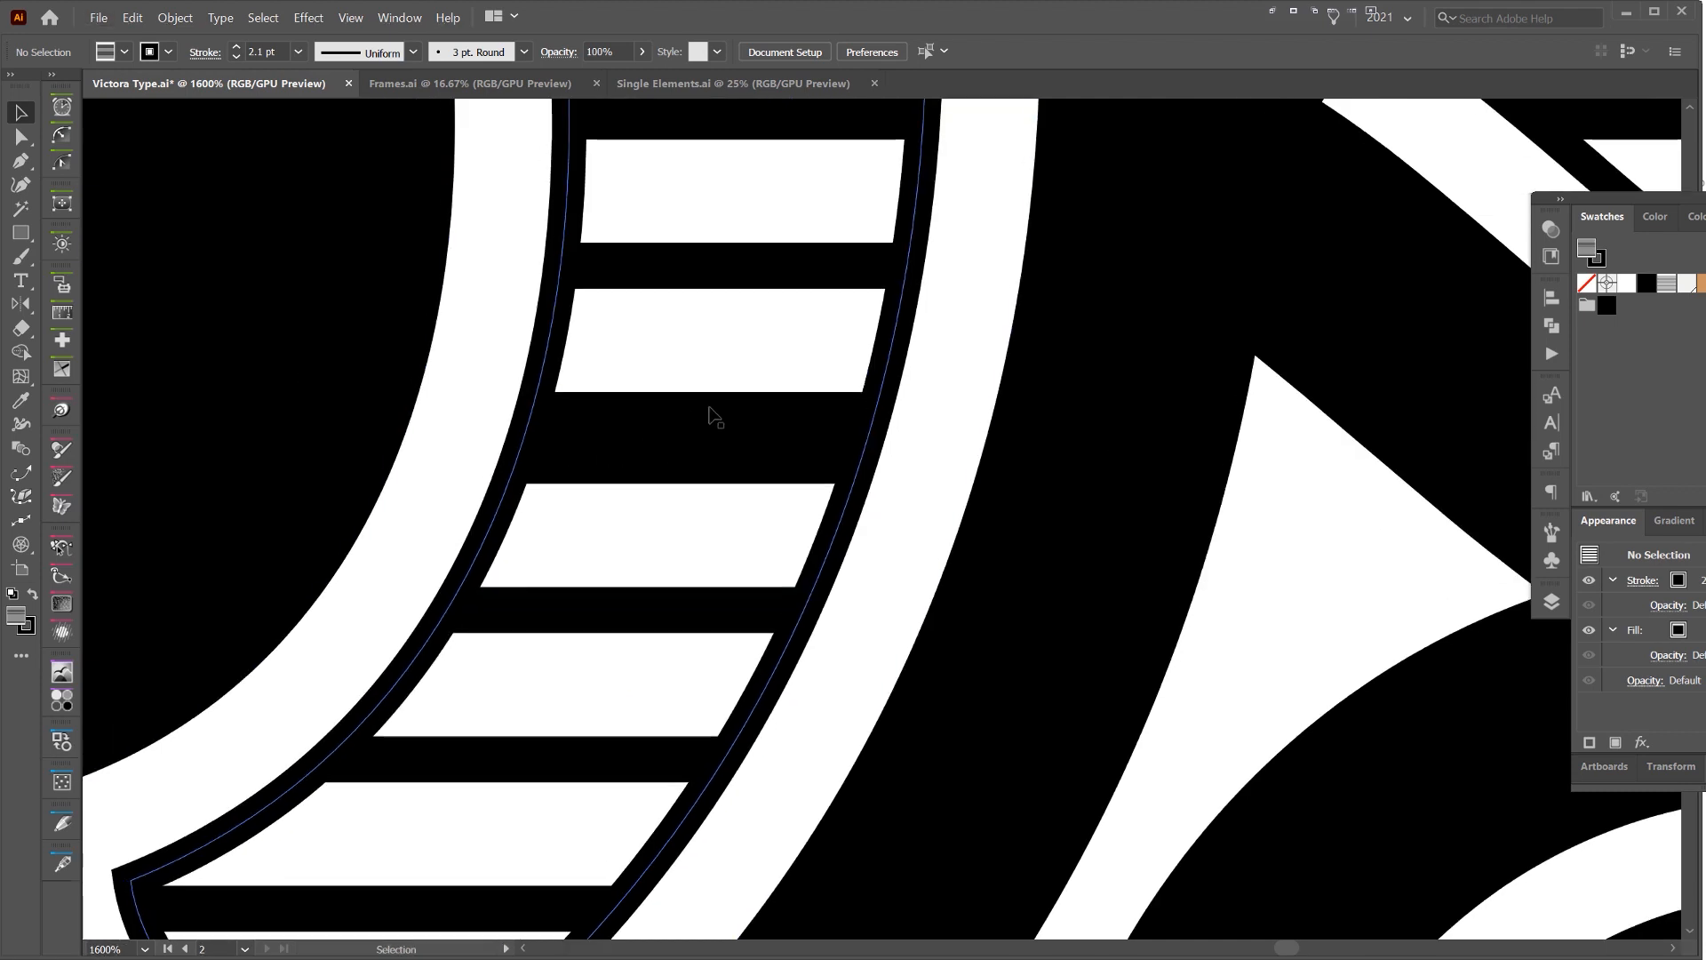
{"action": "left_click", "coordinate": [661, 444]}
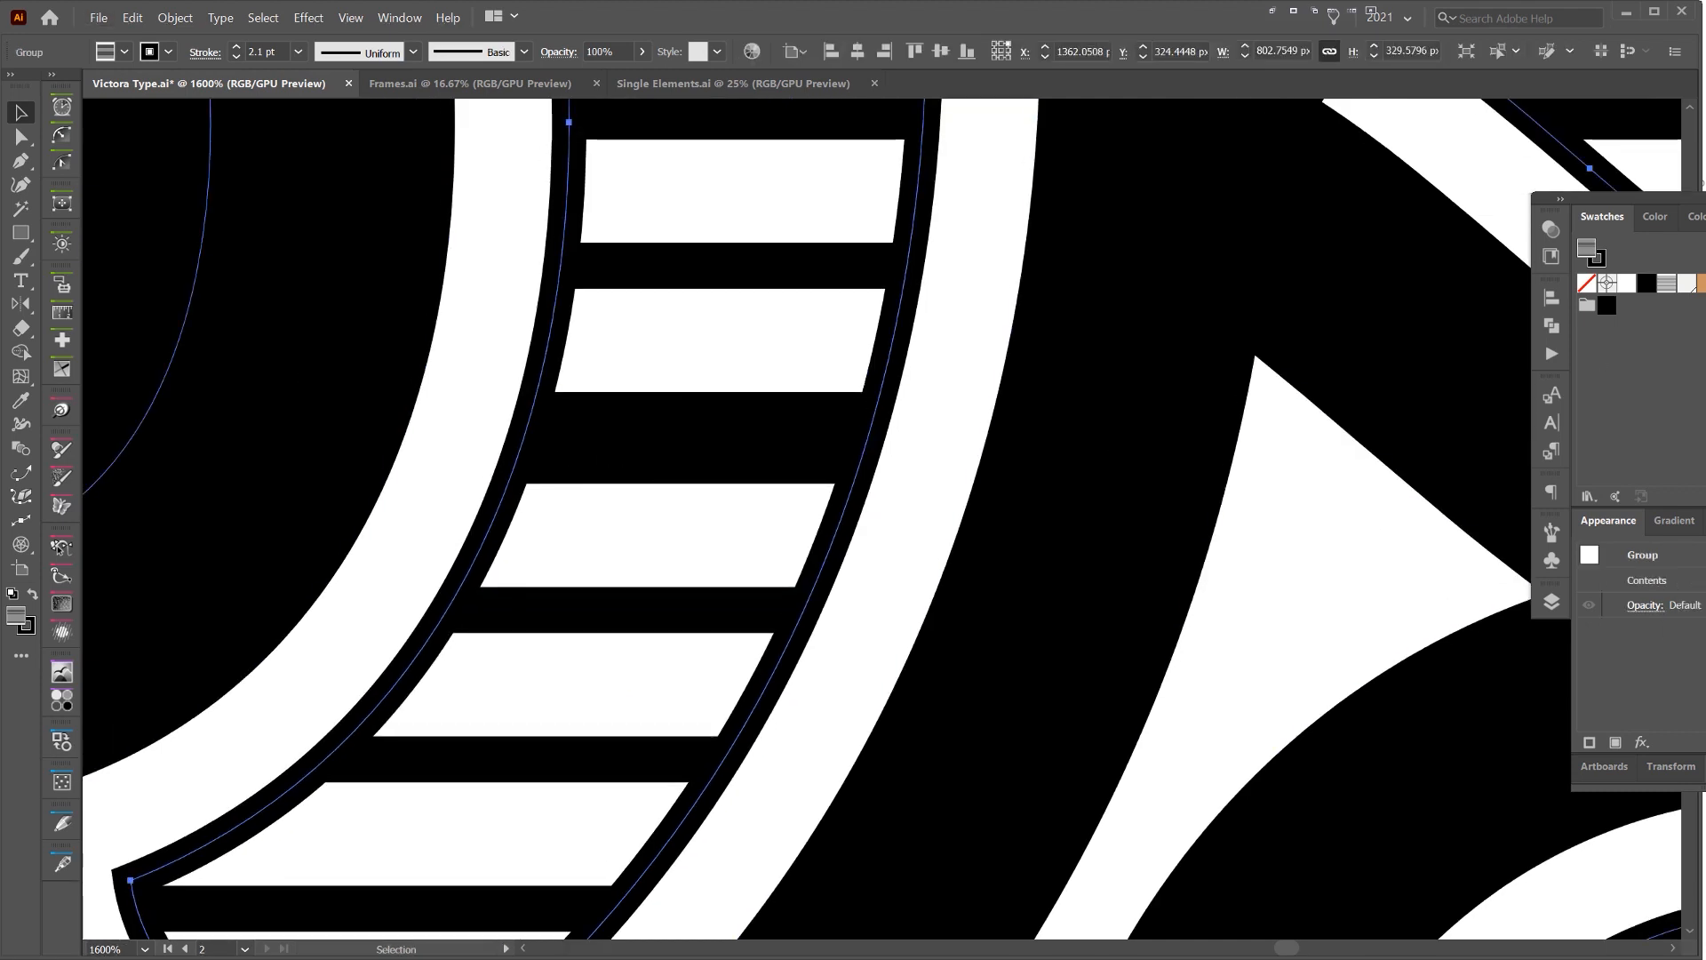
Open the Lines pattern for editing and move the tile's bottommost line down about 2 px at the seam
{"action": "double_click", "coordinate": [1666, 282]}
{"action": "scroll", "coordinate": [994, 236], "scroll_direction": "down", "scroll_amount": 9}
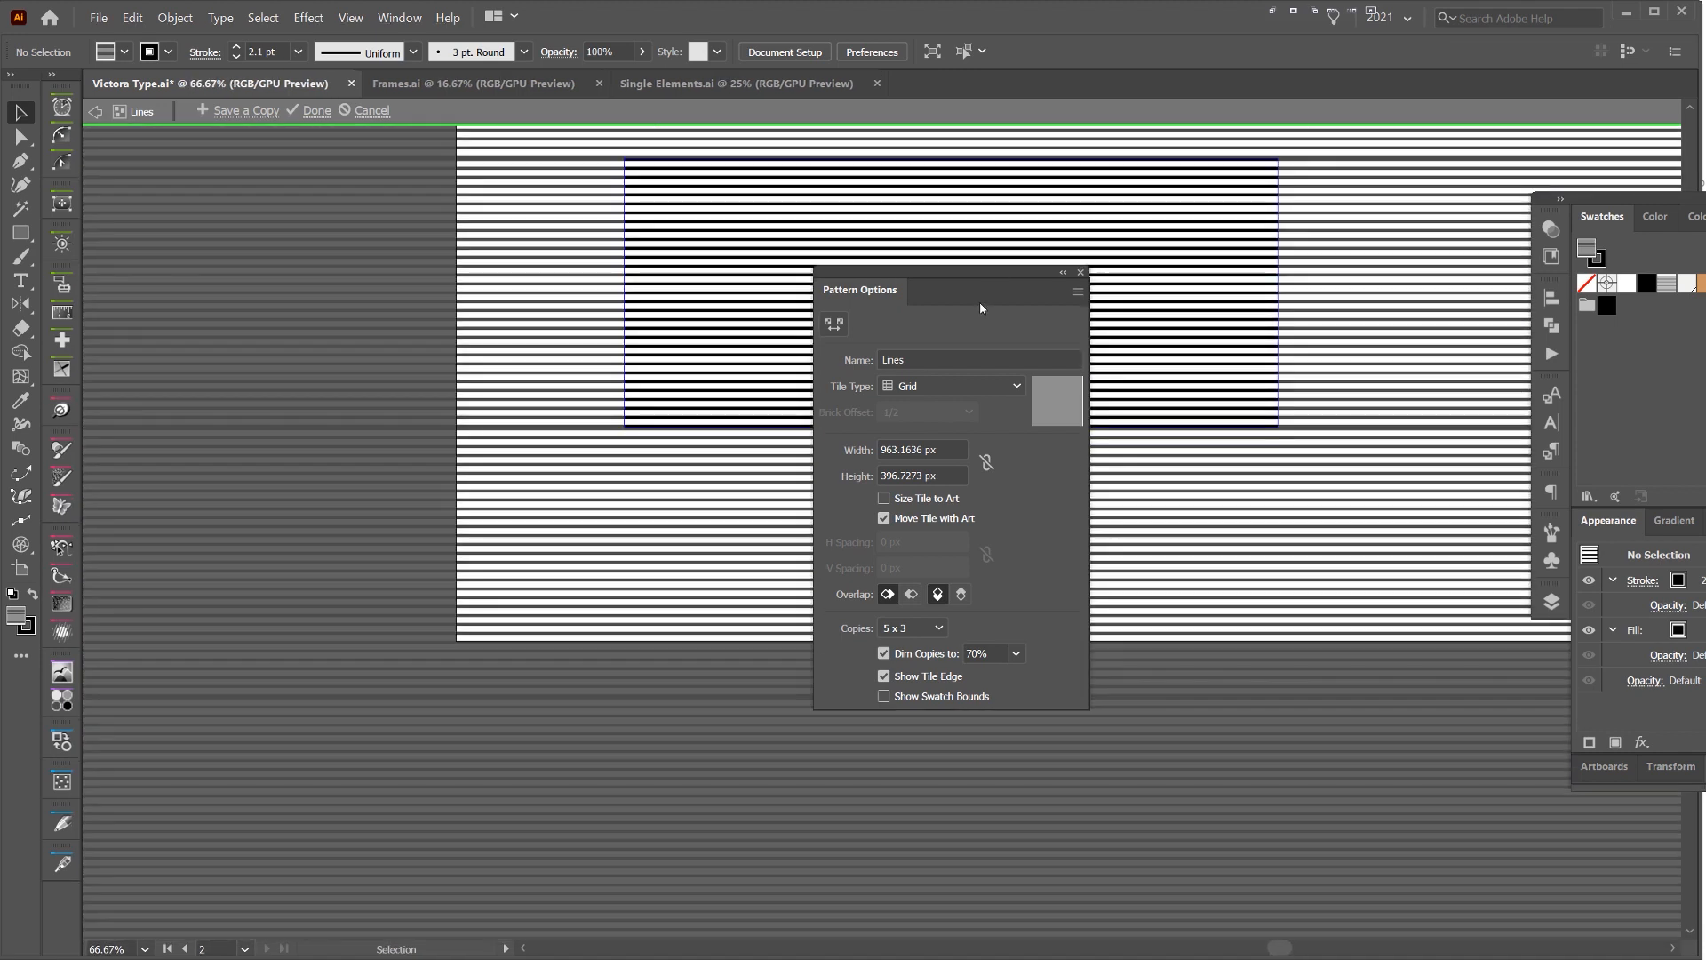
{"action": "left_click_drag", "start_coordinate": [1018, 278], "coordinate": [1591, 322]}
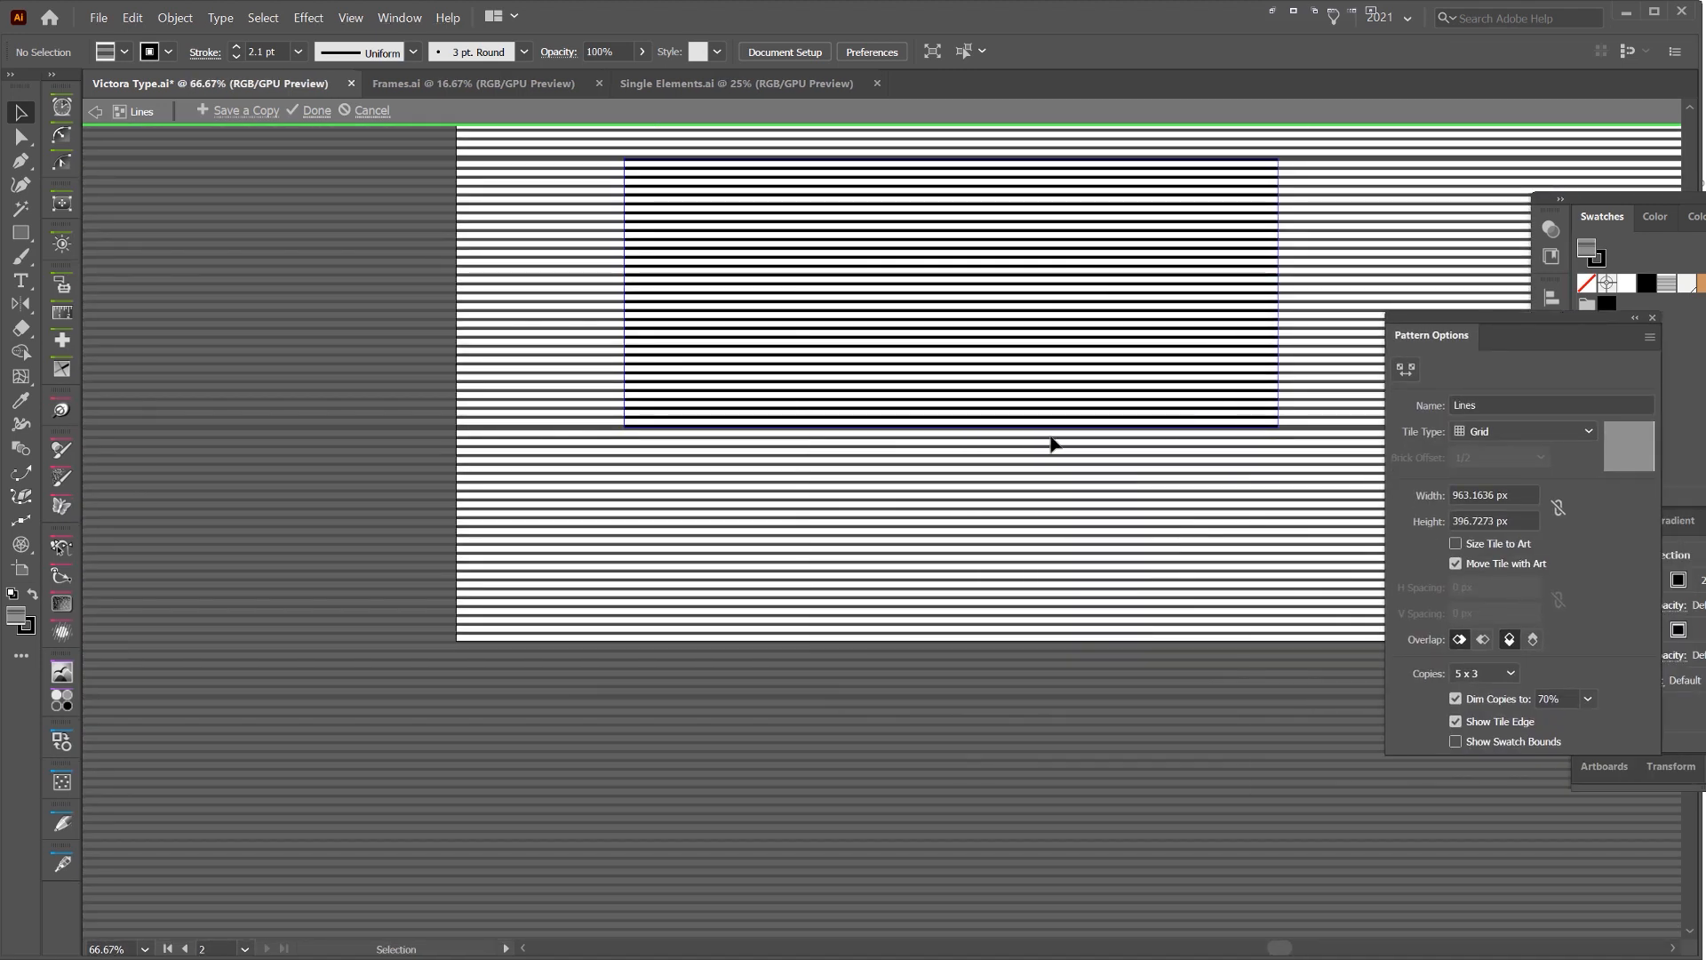
{"action": "scroll", "coordinate": [943, 420], "scroll_direction": "up", "scroll_amount": 3}
{"action": "left_click", "coordinate": [944, 421]}
{"action": "scroll", "coordinate": [944, 420], "scroll_direction": "up", "scroll_amount": 4}
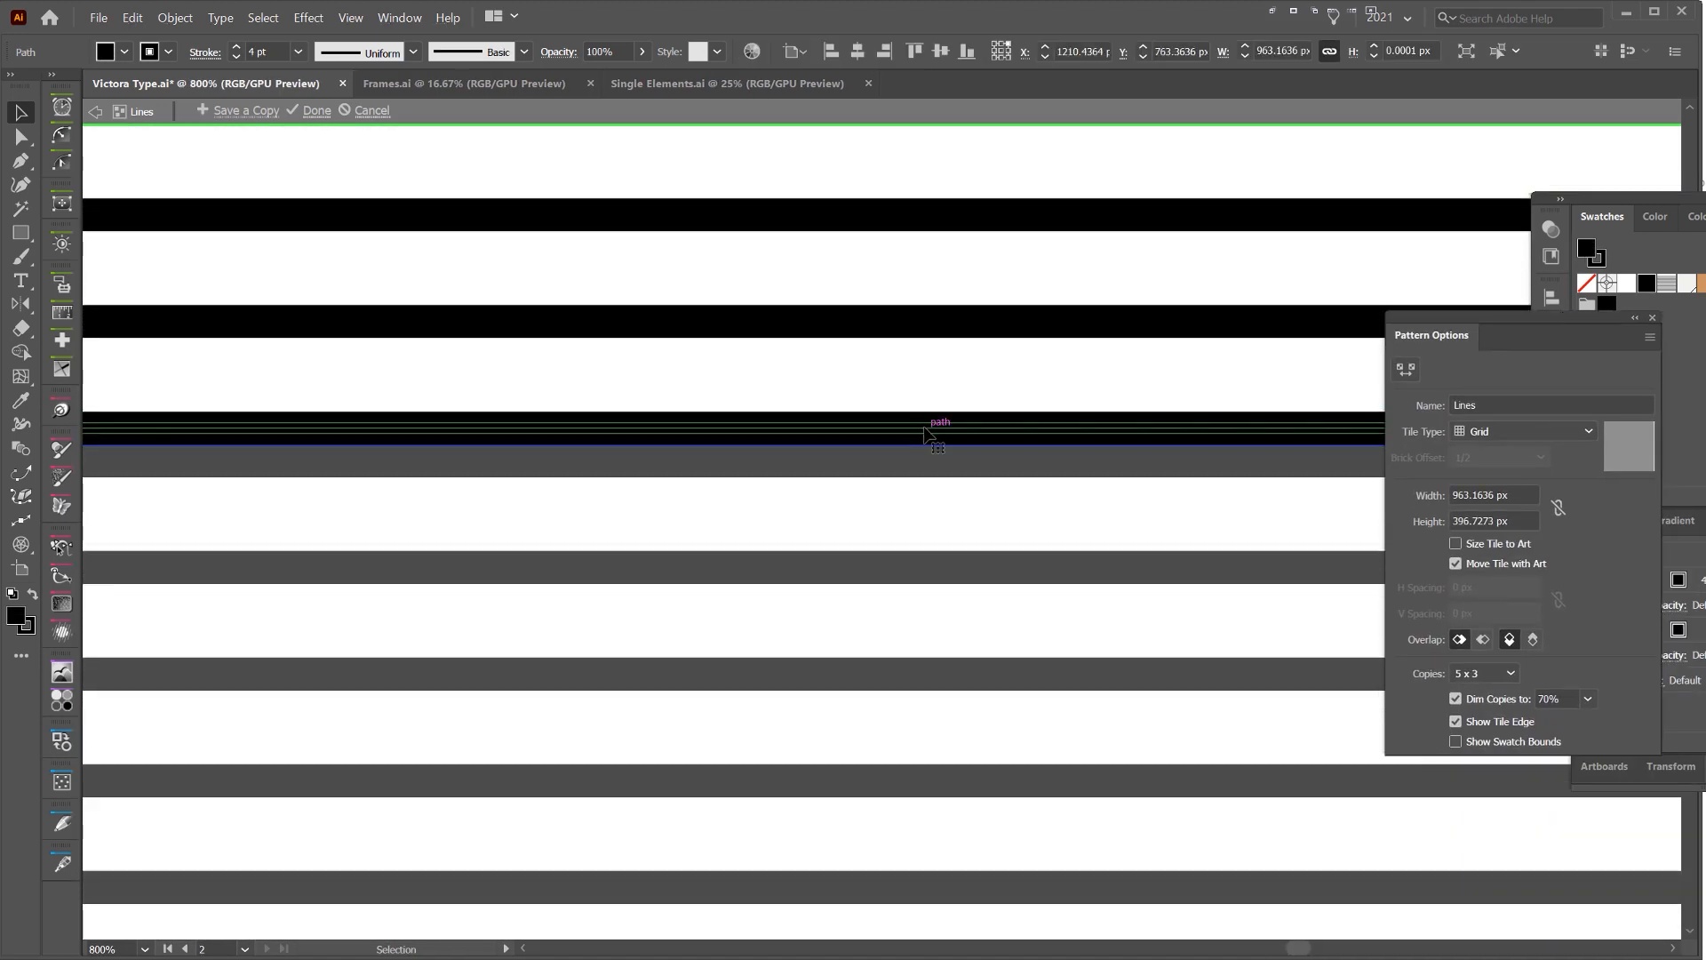
{"action": "left_click_drag", "start_coordinate": [930, 439], "coordinate": [925, 450]}
Adjust the line at the tile's top seam to even out the repeat, and leave pattern editing
{"action": "scroll", "coordinate": [925, 450], "scroll_direction": "down", "scroll_amount": 4}
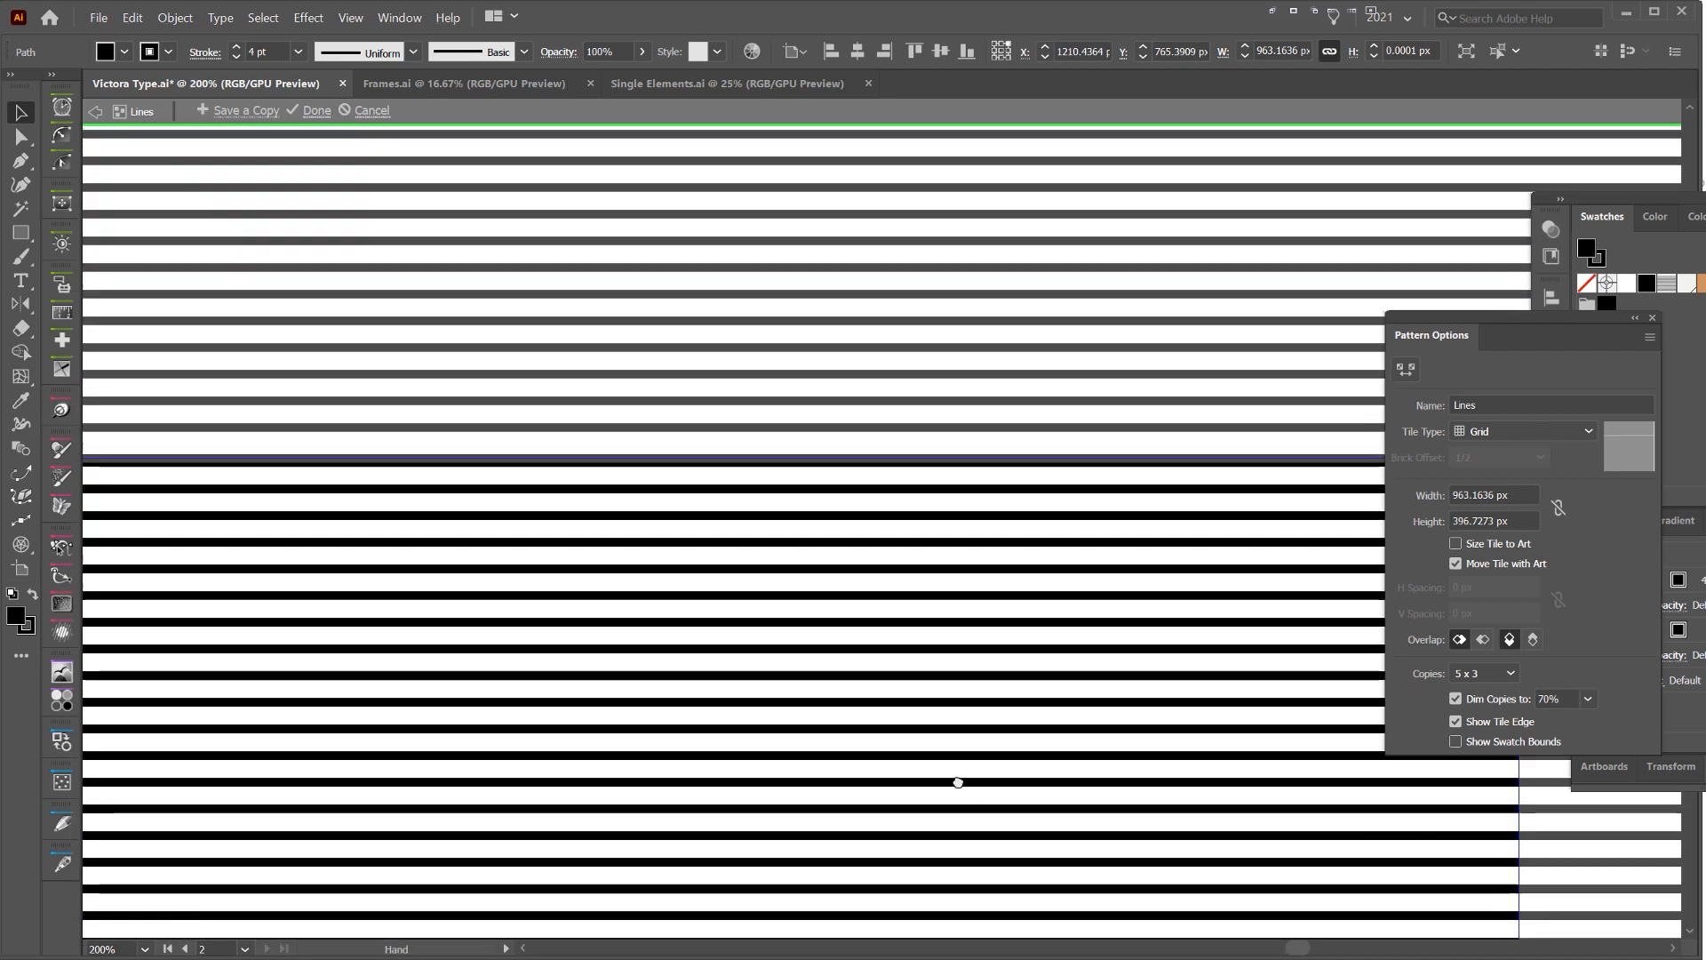
{"action": "scroll", "coordinate": [870, 565], "scroll_direction": "down", "scroll_amount": 3}
{"action": "scroll", "coordinate": [866, 664], "scroll_direction": "up", "scroll_amount": 9}
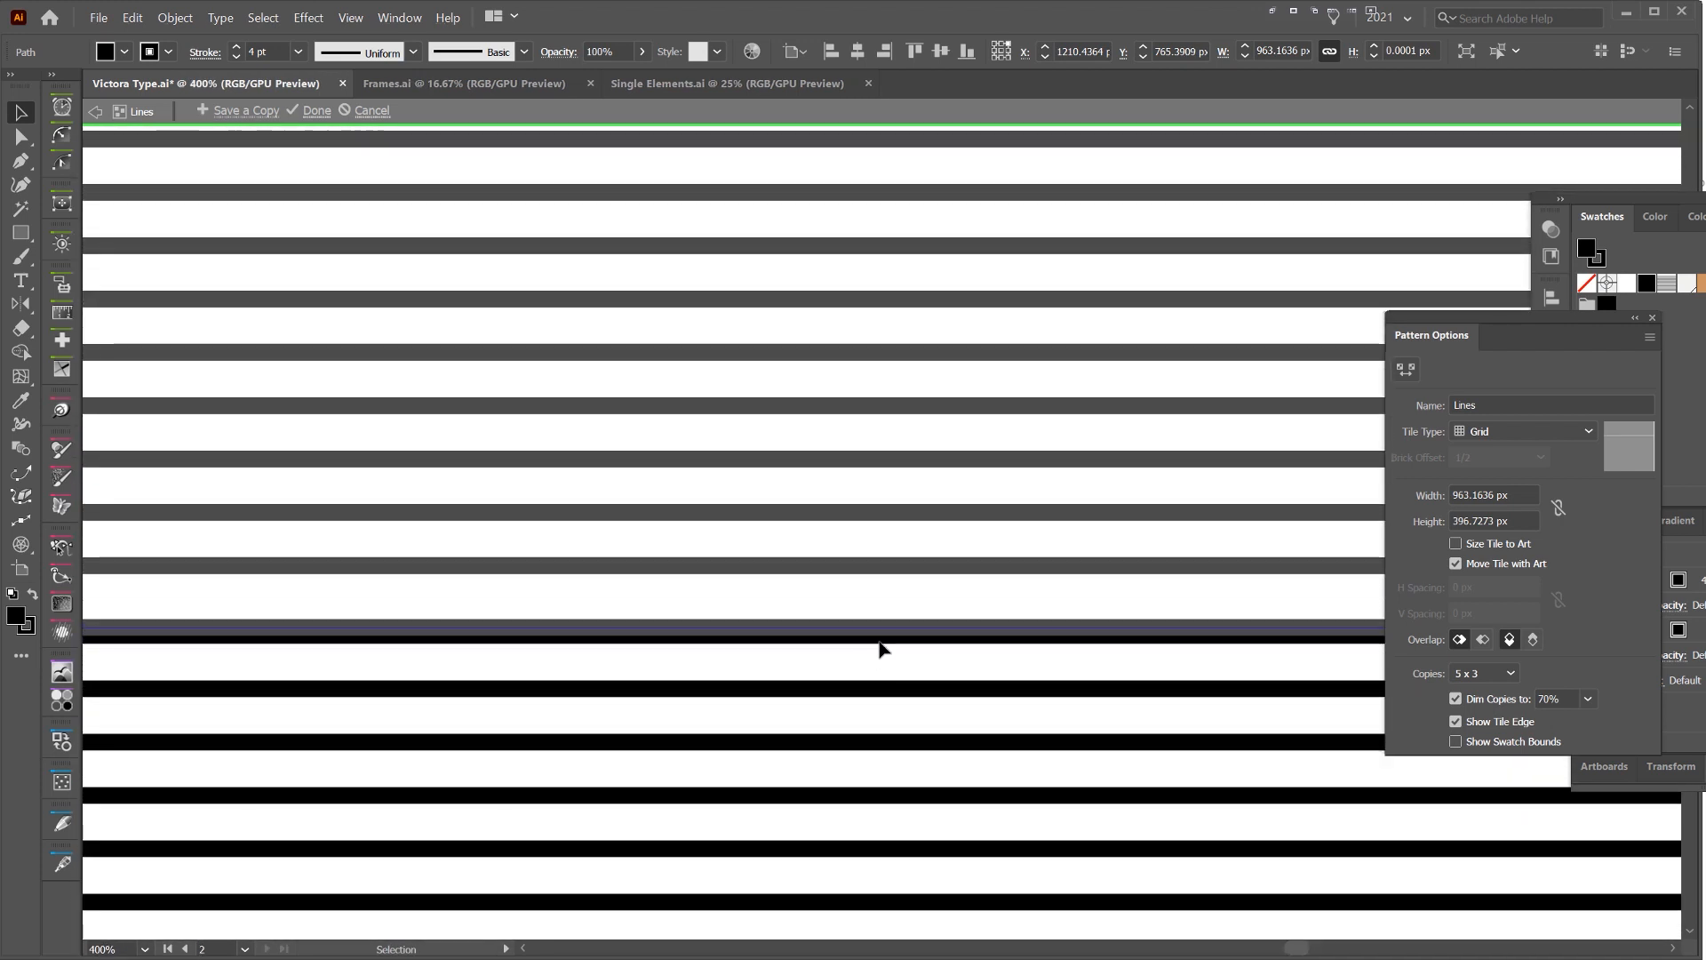
{"action": "left_click", "coordinate": [983, 547]}
{"action": "left_click_drag", "start_coordinate": [903, 638], "coordinate": [912, 595]}
{"action": "left_click", "coordinate": [986, 526]}
{"action": "scroll", "coordinate": [986, 526], "scroll_direction": "down", "scroll_amount": 2}
{"action": "scroll", "coordinate": [989, 520], "scroll_direction": "down", "scroll_amount": 6}
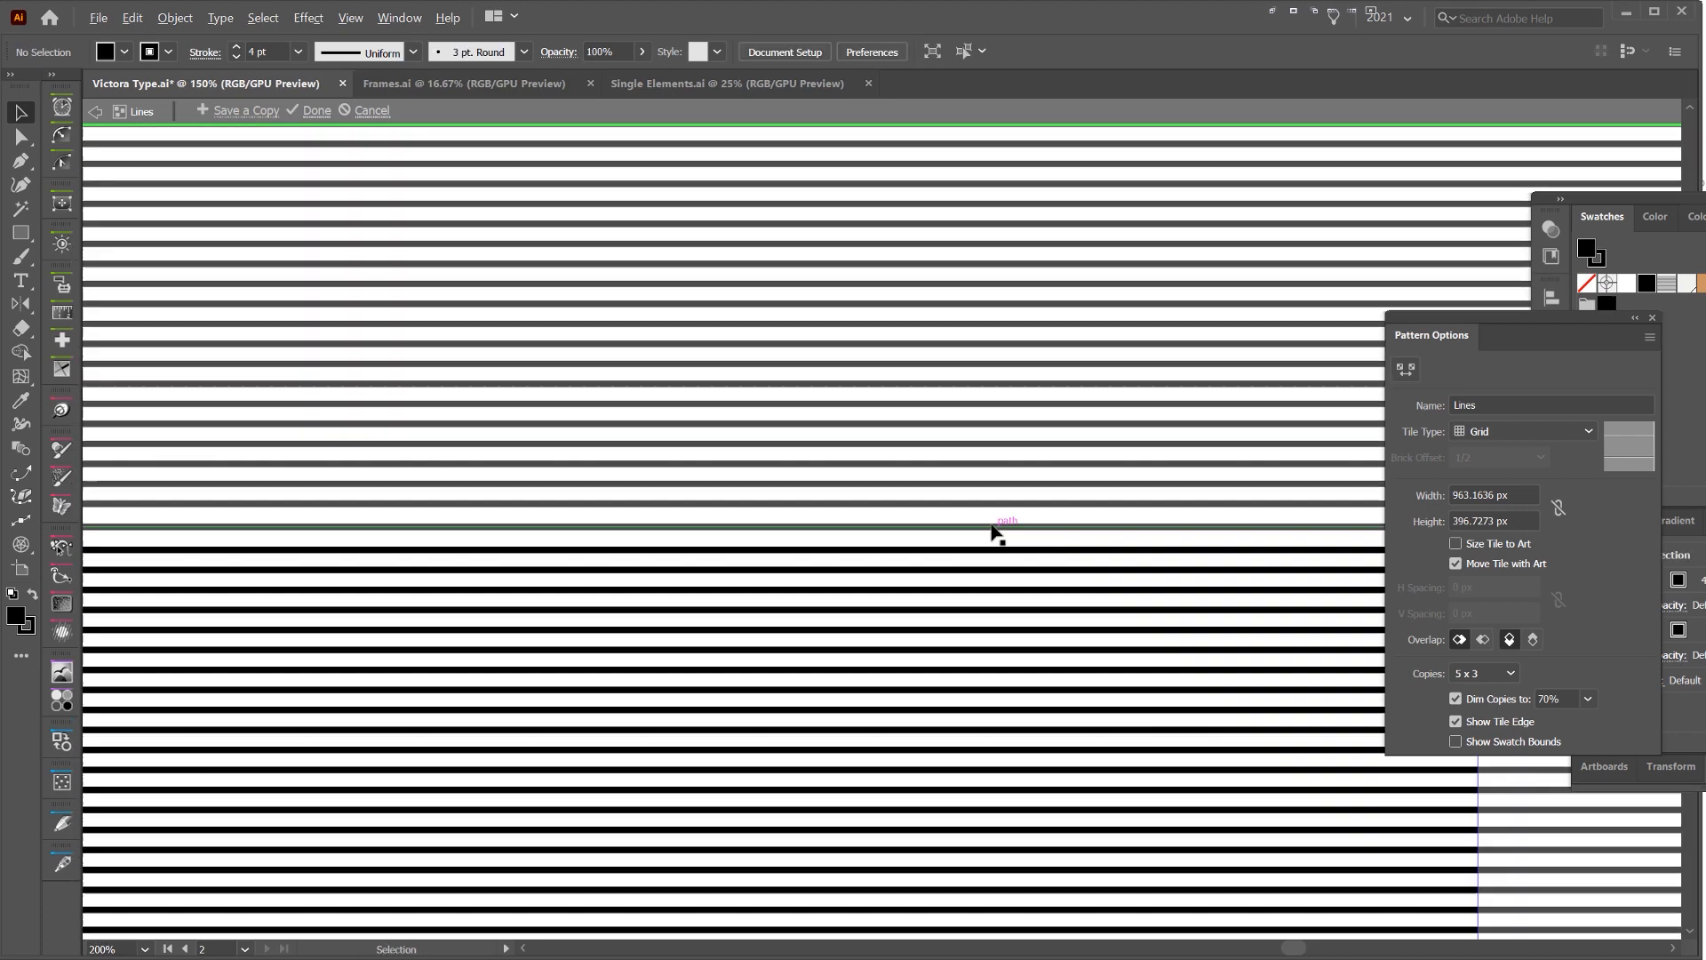
{"action": "double_click", "coordinate": [1104, 451]}
Check how evenly the edited line pattern fills the whole Sydney lettering
{"action": "scroll", "coordinate": [932, 533], "scroll_direction": "up", "scroll_amount": 4}
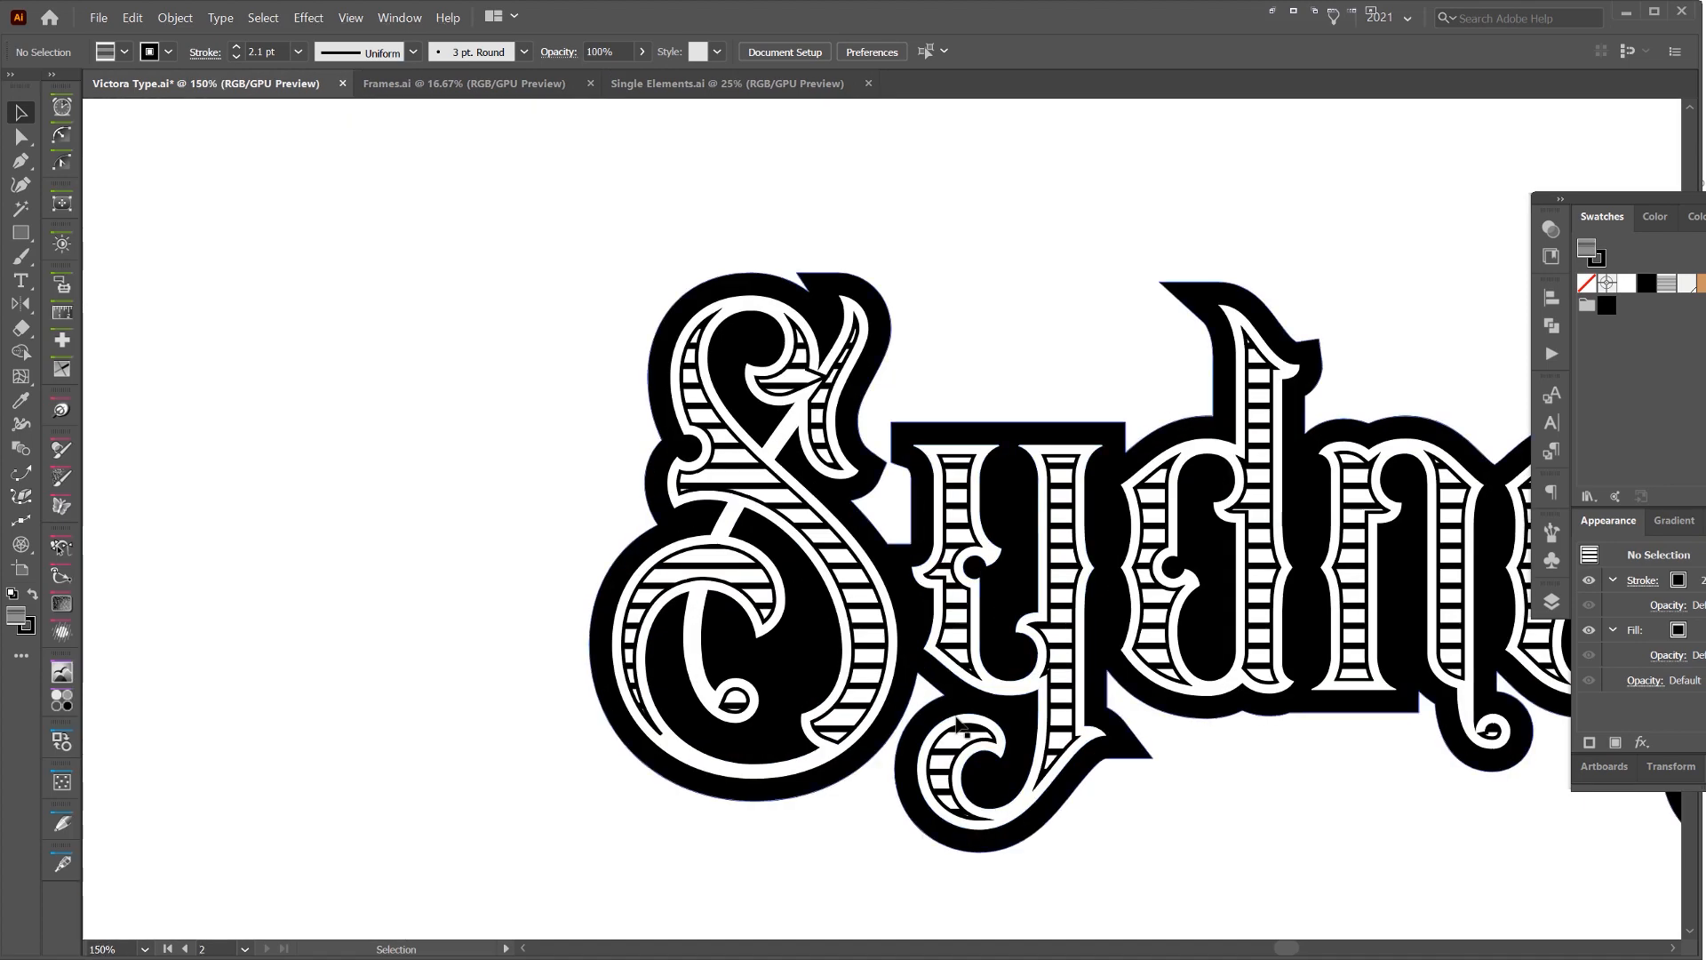
{"action": "scroll", "coordinate": [872, 688], "scroll_direction": "down", "scroll_amount": 3}
{"action": "left_click_drag", "start_coordinate": [1251, 365], "coordinate": [990, 339]}
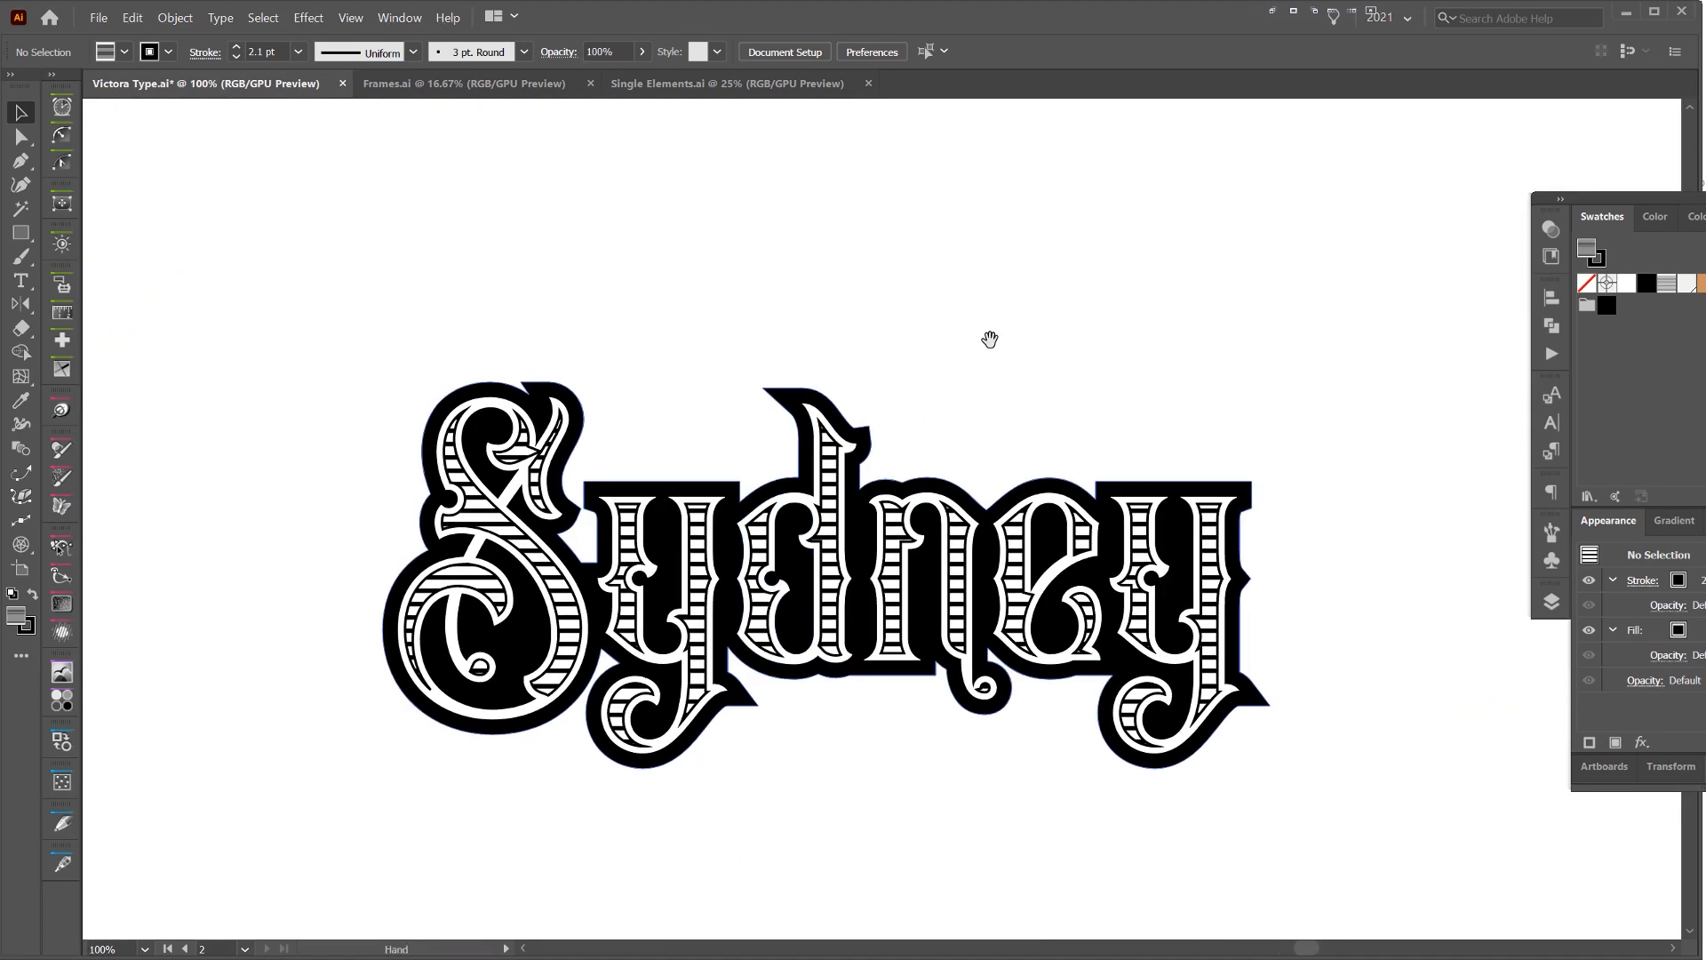
{"action": "left_click_drag", "start_coordinate": [1153, 393], "coordinate": [1119, 292]}
{"action": "scroll", "coordinate": [1119, 292], "scroll_direction": "down", "scroll_amount": 3}
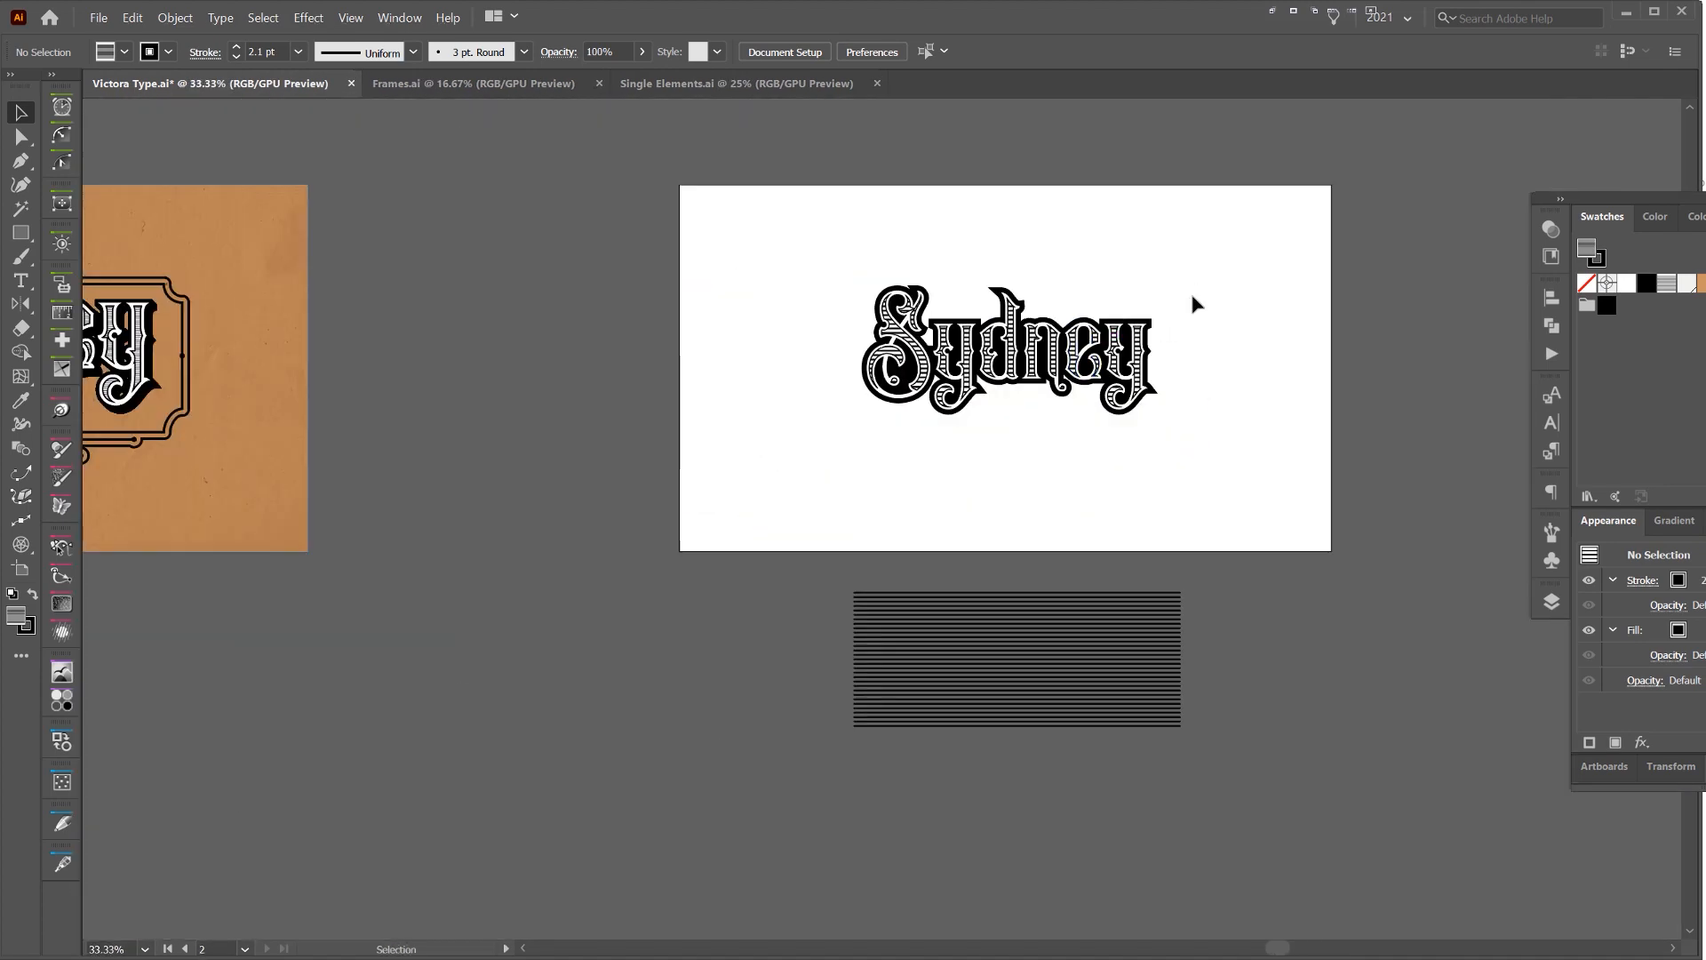
{"action": "scroll", "coordinate": [1156, 289], "scroll_direction": "up", "scroll_amount": 3}
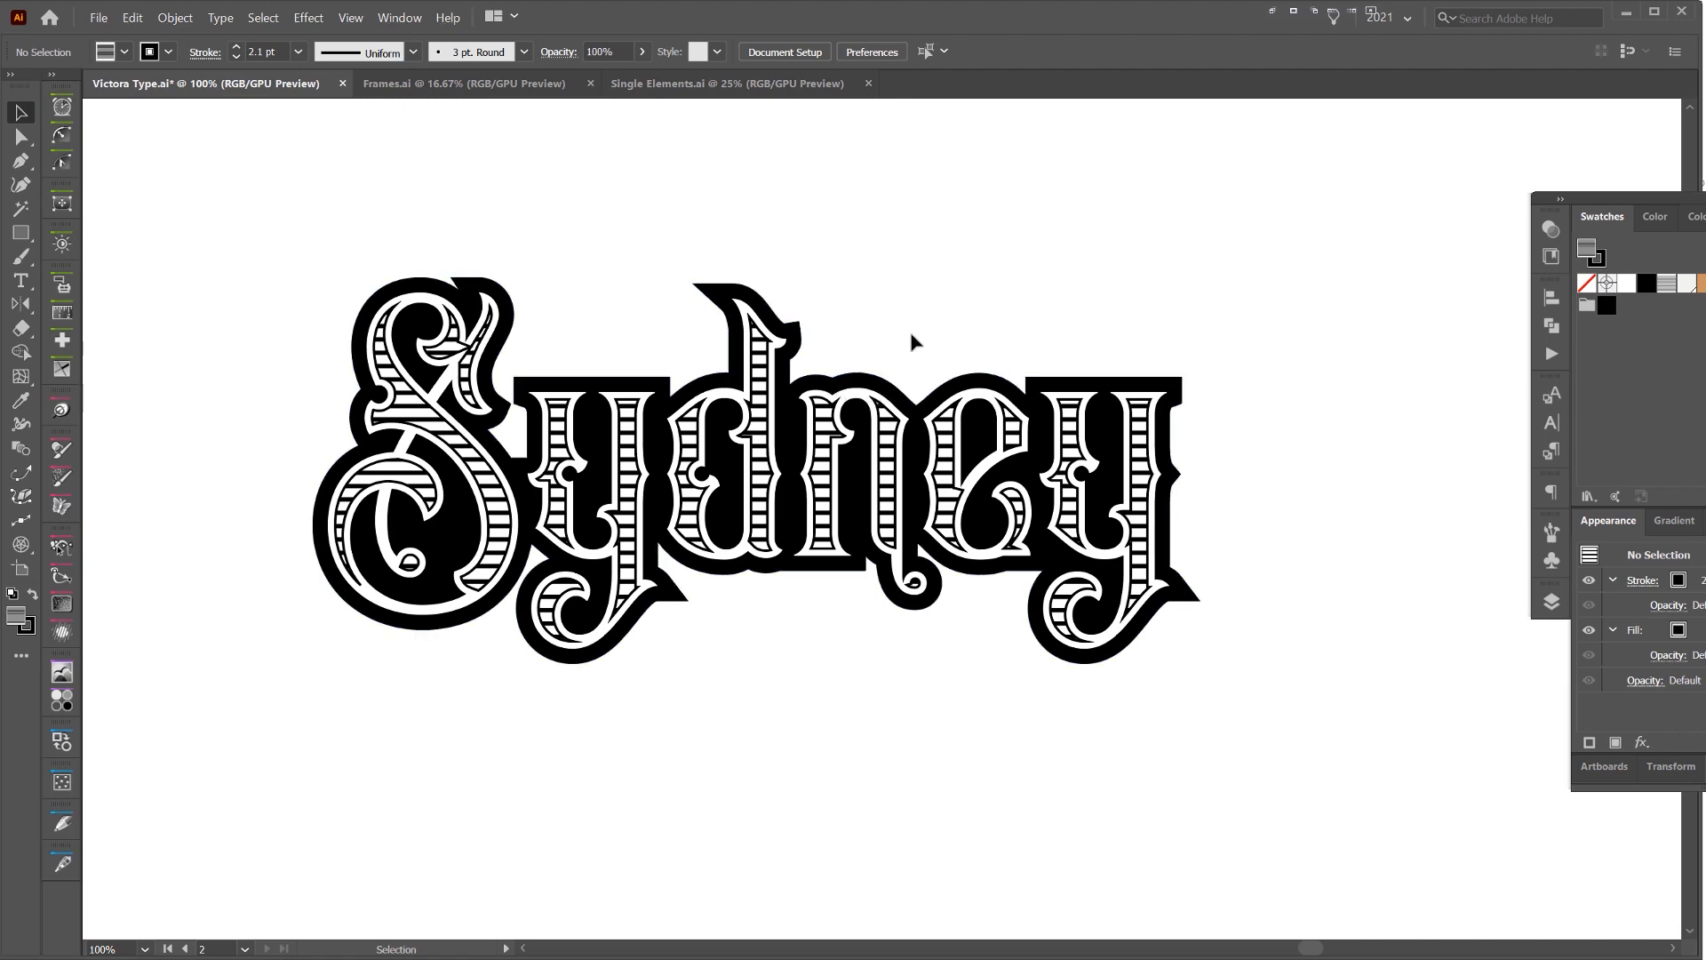
Select the black offset shape behind the lettering, copy it, and paste the copy in front in the same place
{"action": "left_click", "coordinate": [839, 380]}
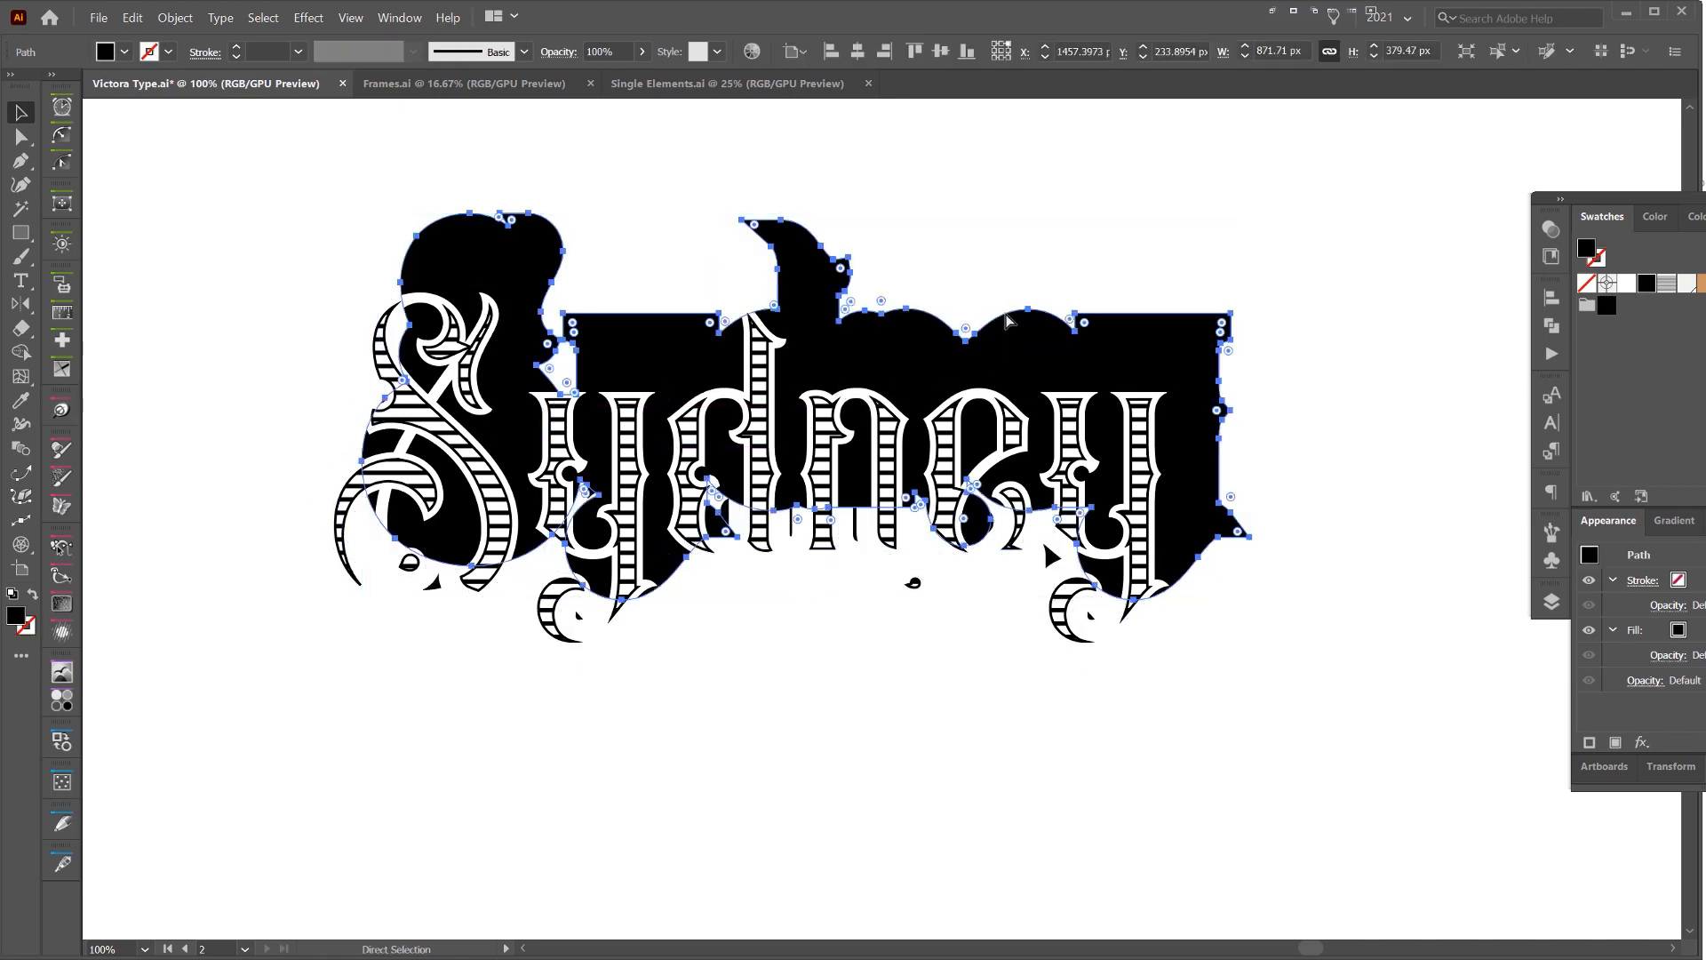
{"action": "scroll", "coordinate": [843, 380], "scroll_direction": "up", "scroll_amount": 1}
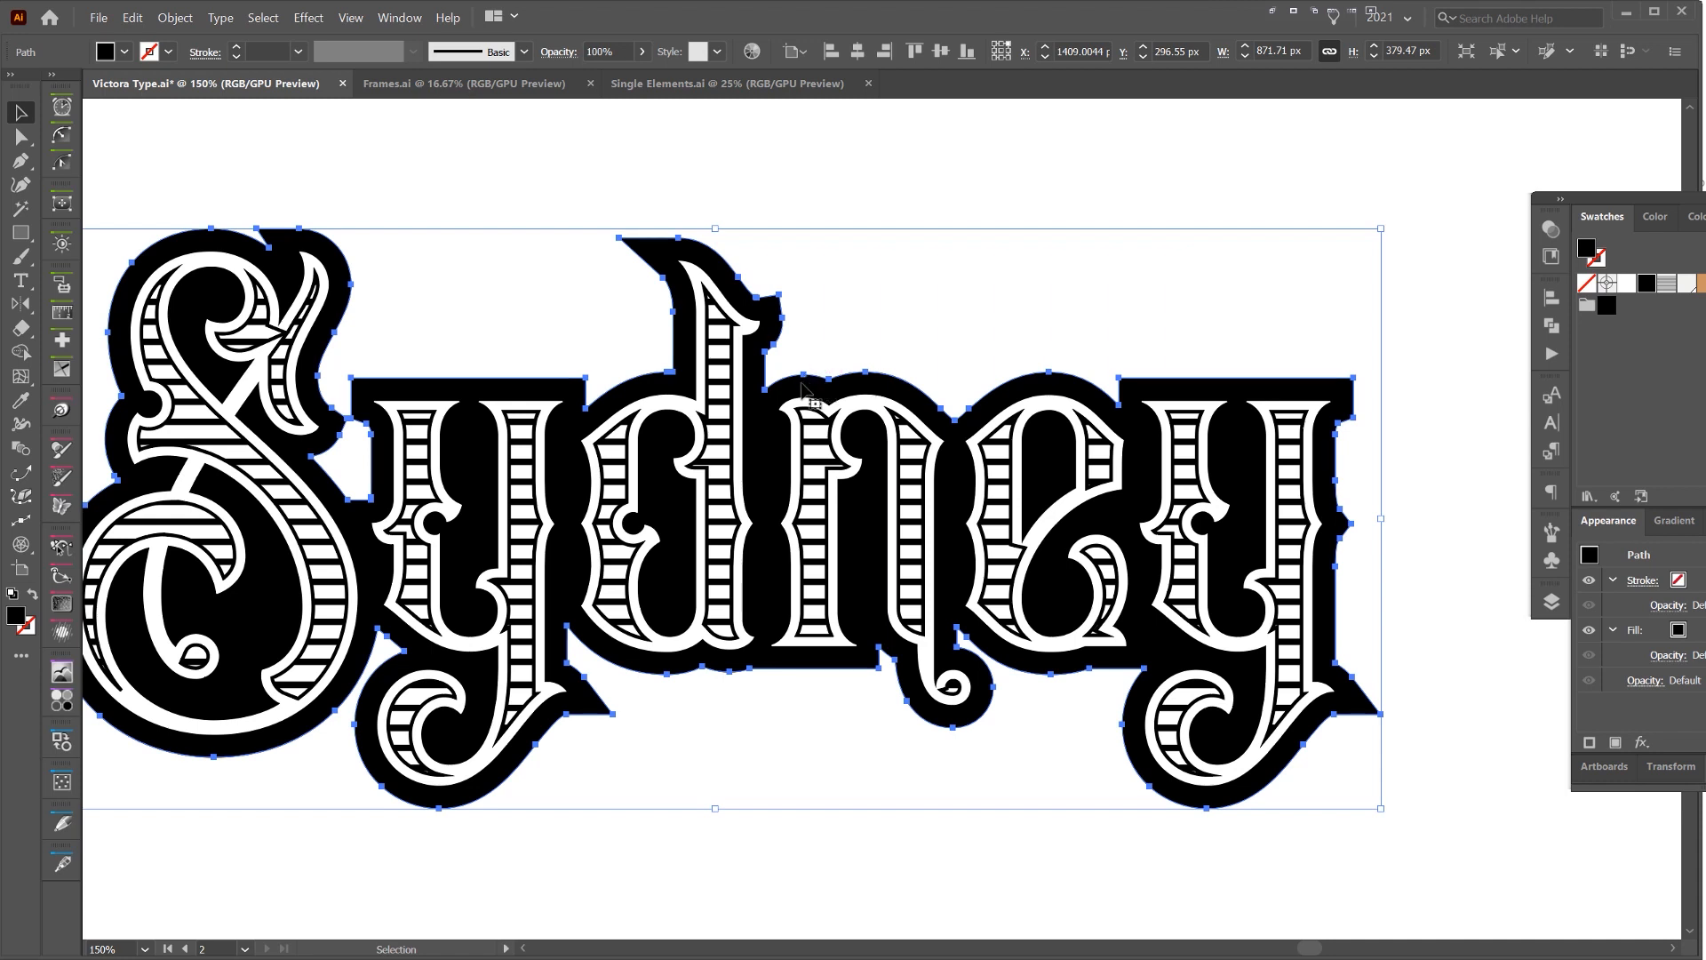
{"action": "key", "text": "a"}
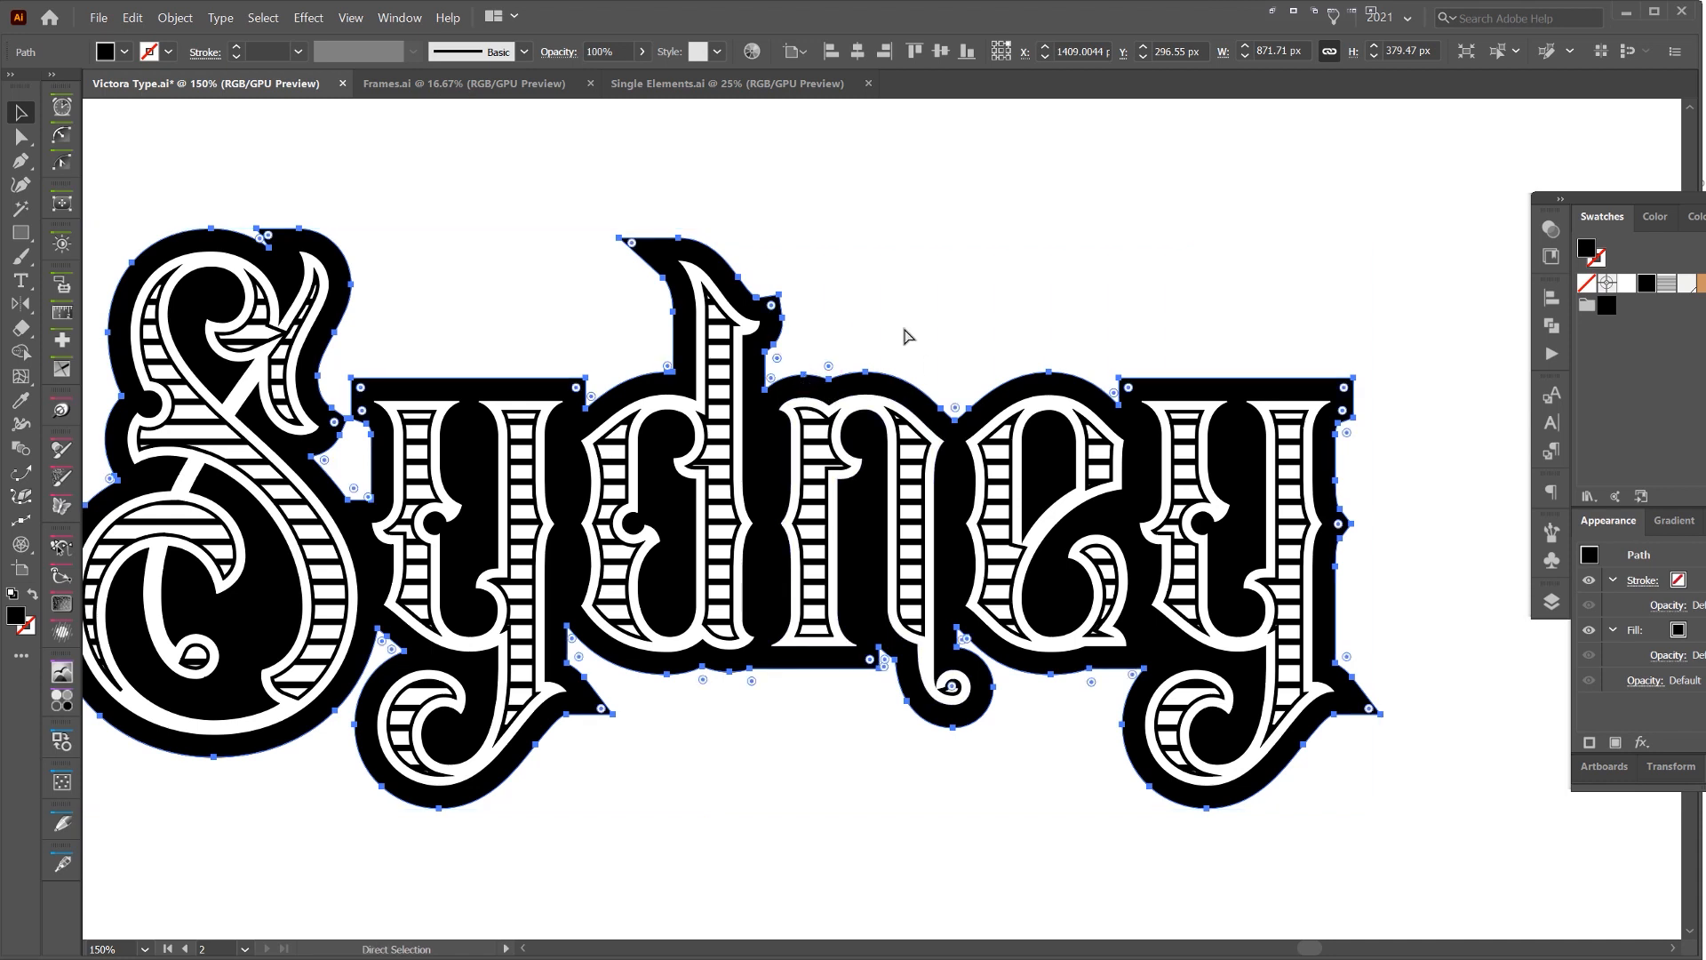
{"action": "key", "text": "ctrl+c"}
{"action": "key", "text": "ctrl+f"}
{"action": "left_click_drag", "start_coordinate": [912, 368], "coordinate": [1069, 268]}
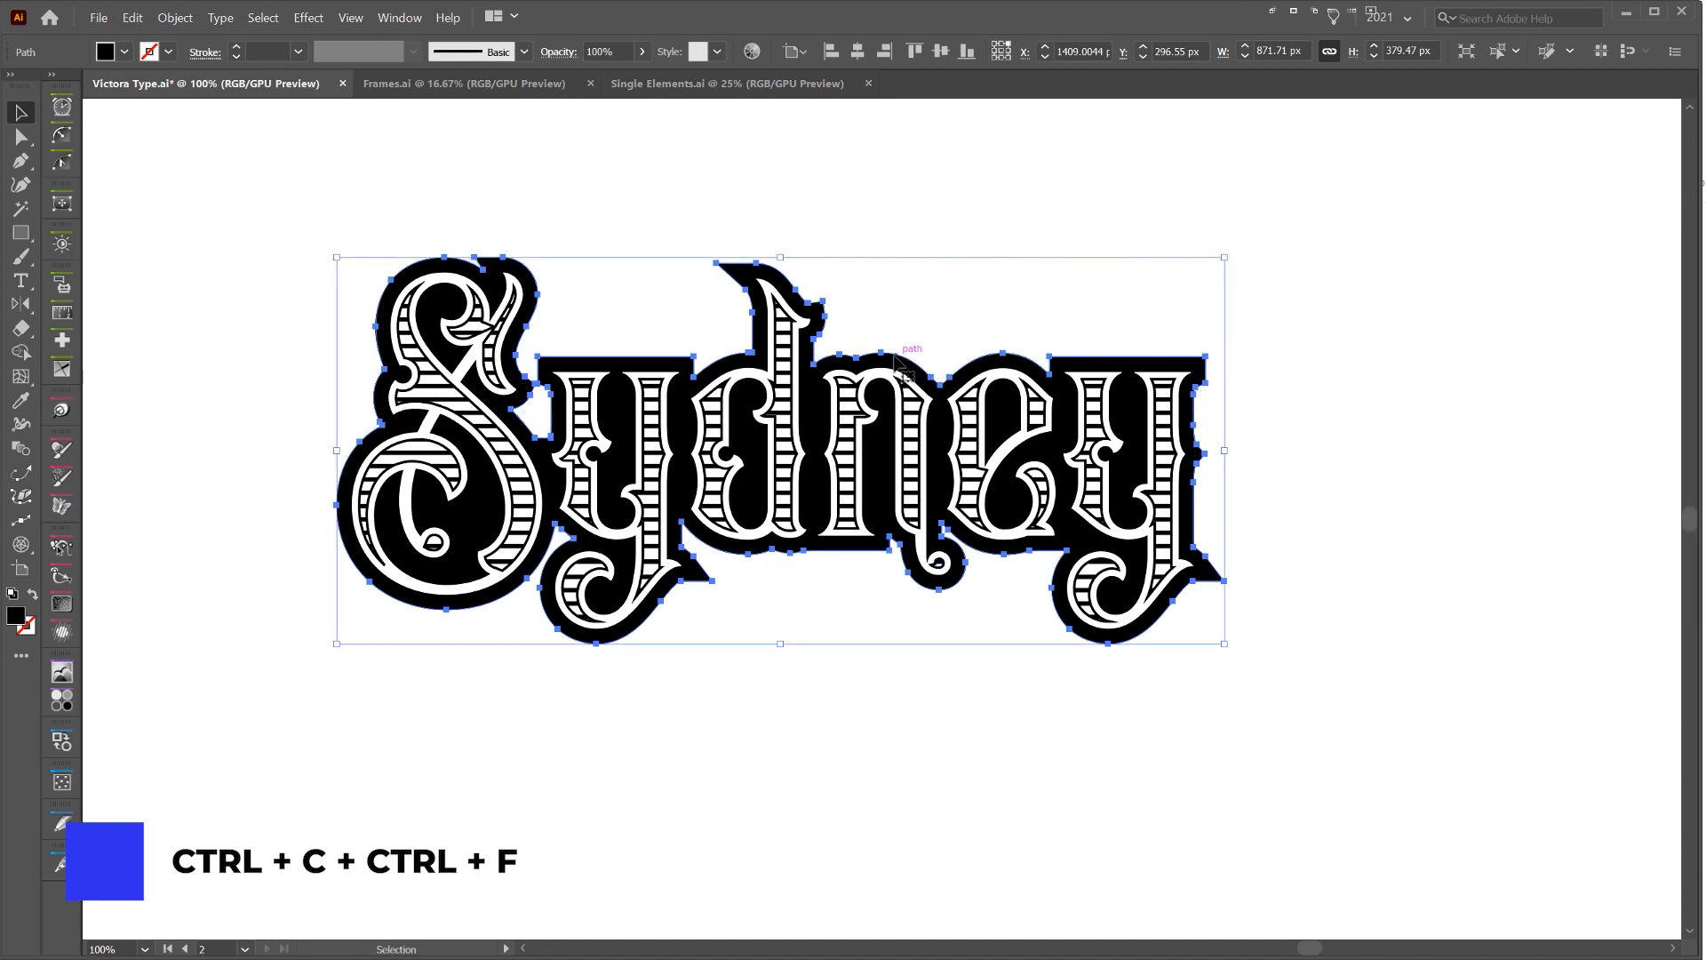
{"action": "key", "text": "ctrl+c"}
{"action": "key", "text": "ctrl+f"}
Nudge the copied black offset about 21 px right and 10 px down to form a drop shadow, and deselect it
{"action": "key", "text": "Down"}
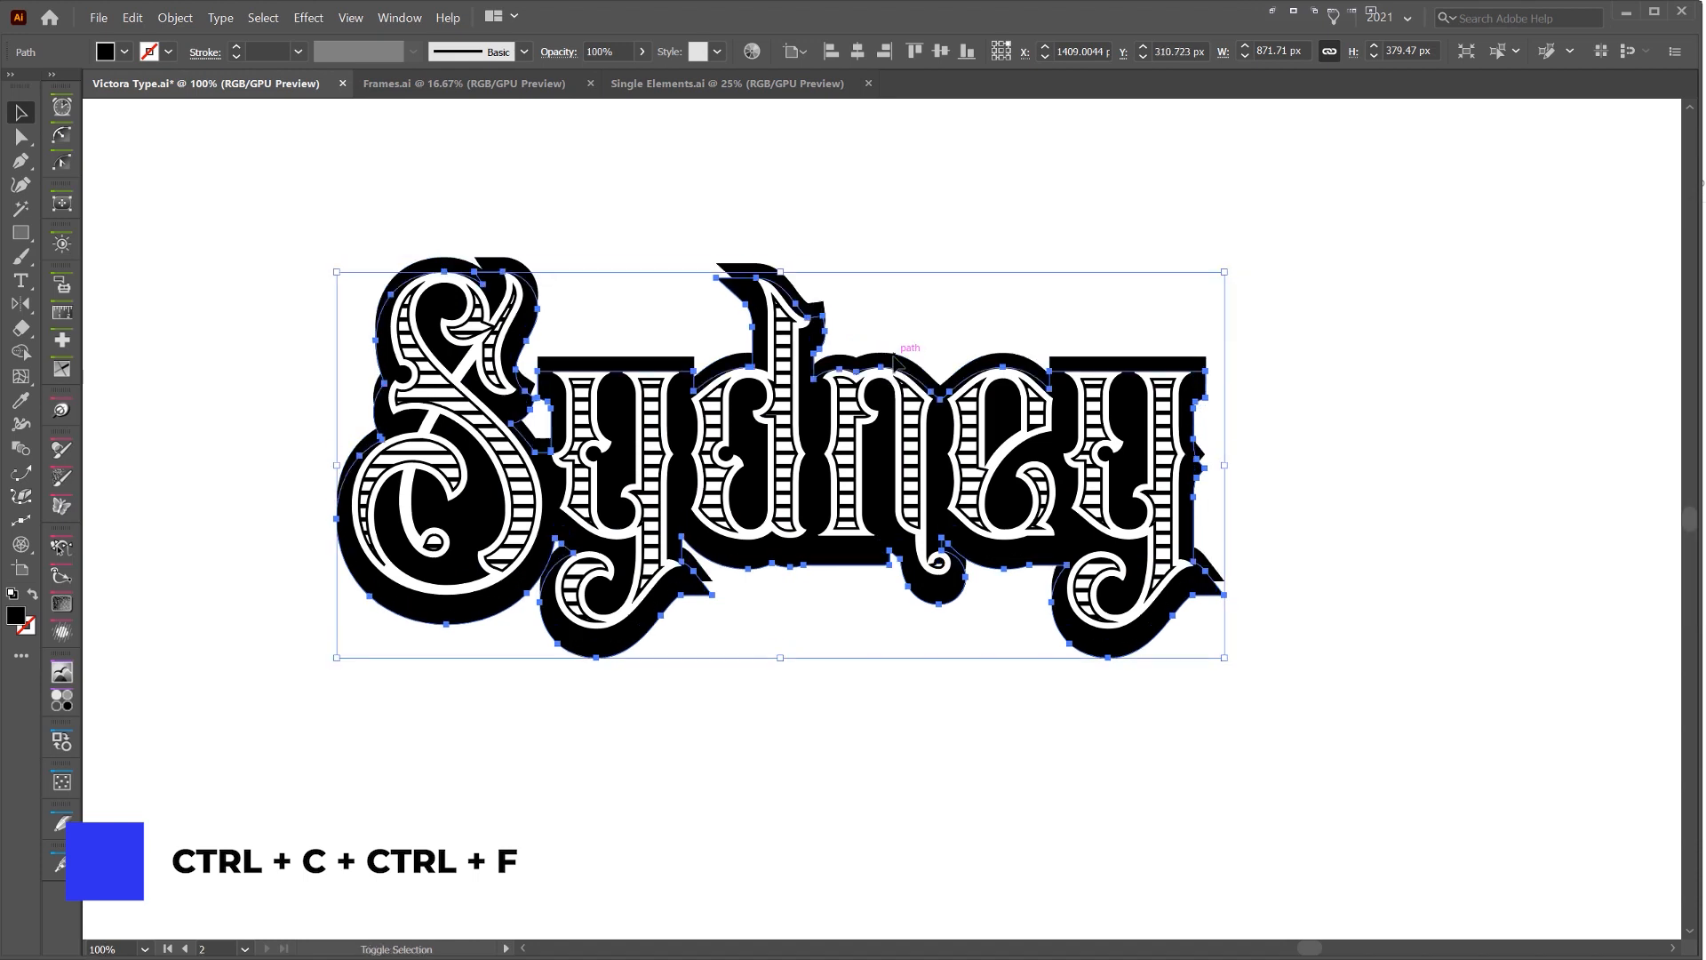
{"action": "key", "text": "Right"}
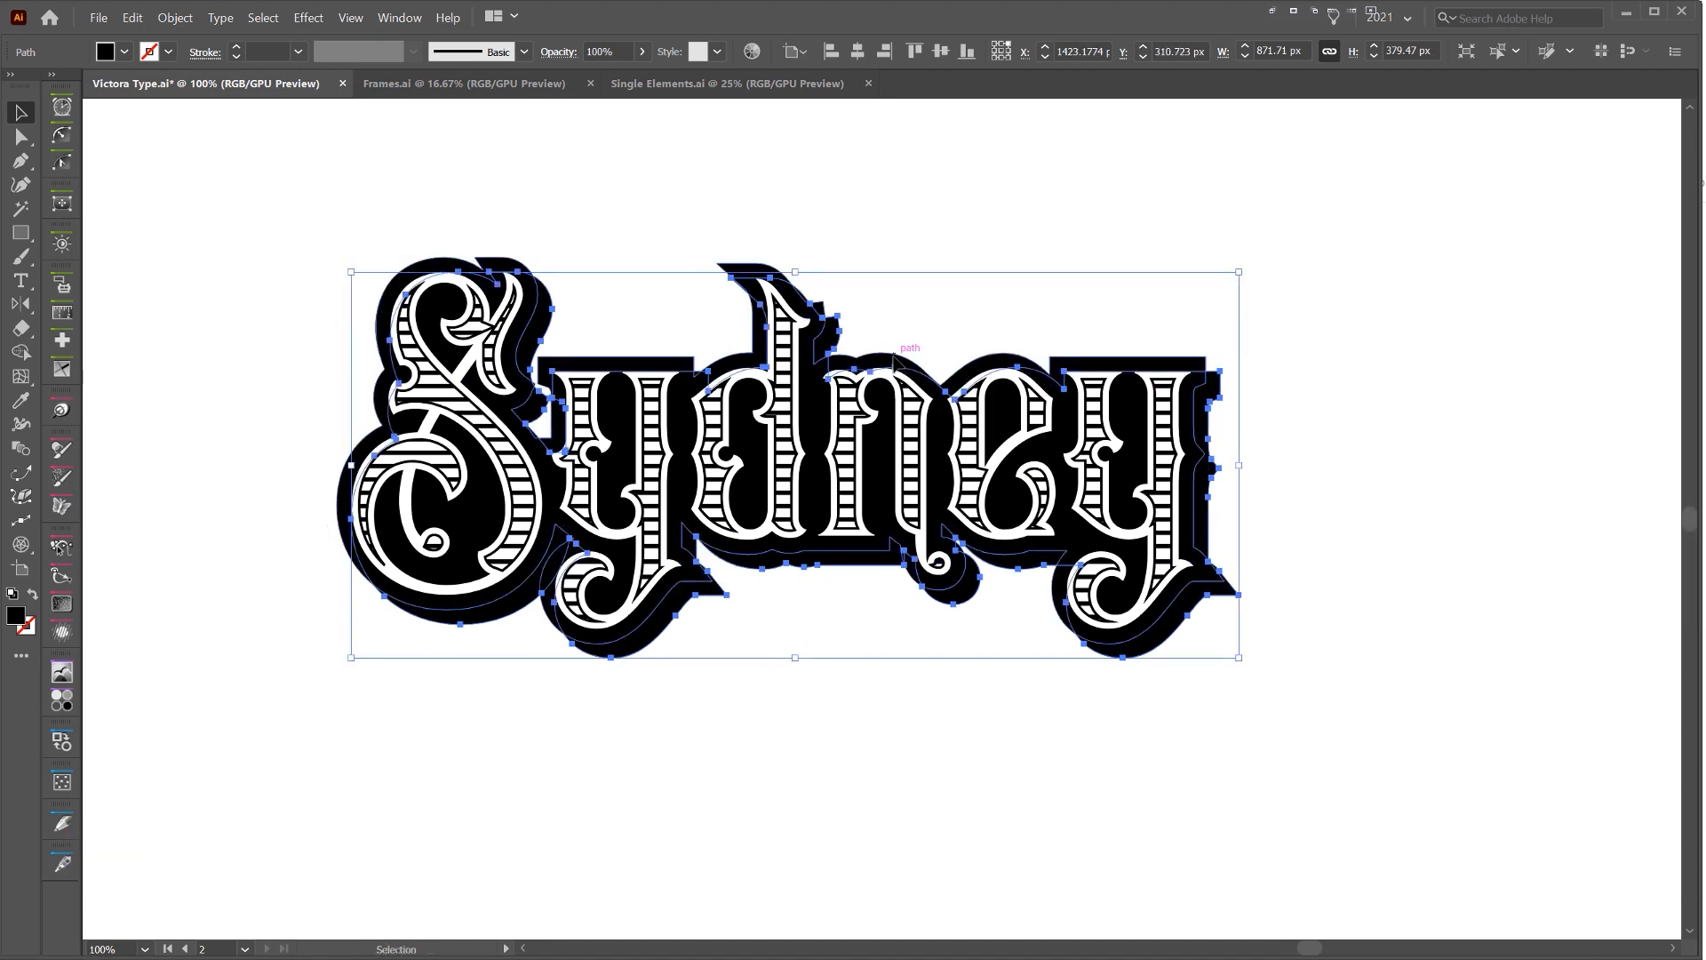
{"action": "key", "text": "Right"}
{"action": "key", "text": "Right"}
{"action": "key", "text": "Right"}
{"action": "key", "text": "Right"}
{"action": "key", "text": "Right"}
{"action": "key", "text": "Up"}
{"action": "key", "text": "Up"}
{"action": "key", "text": "Up"}
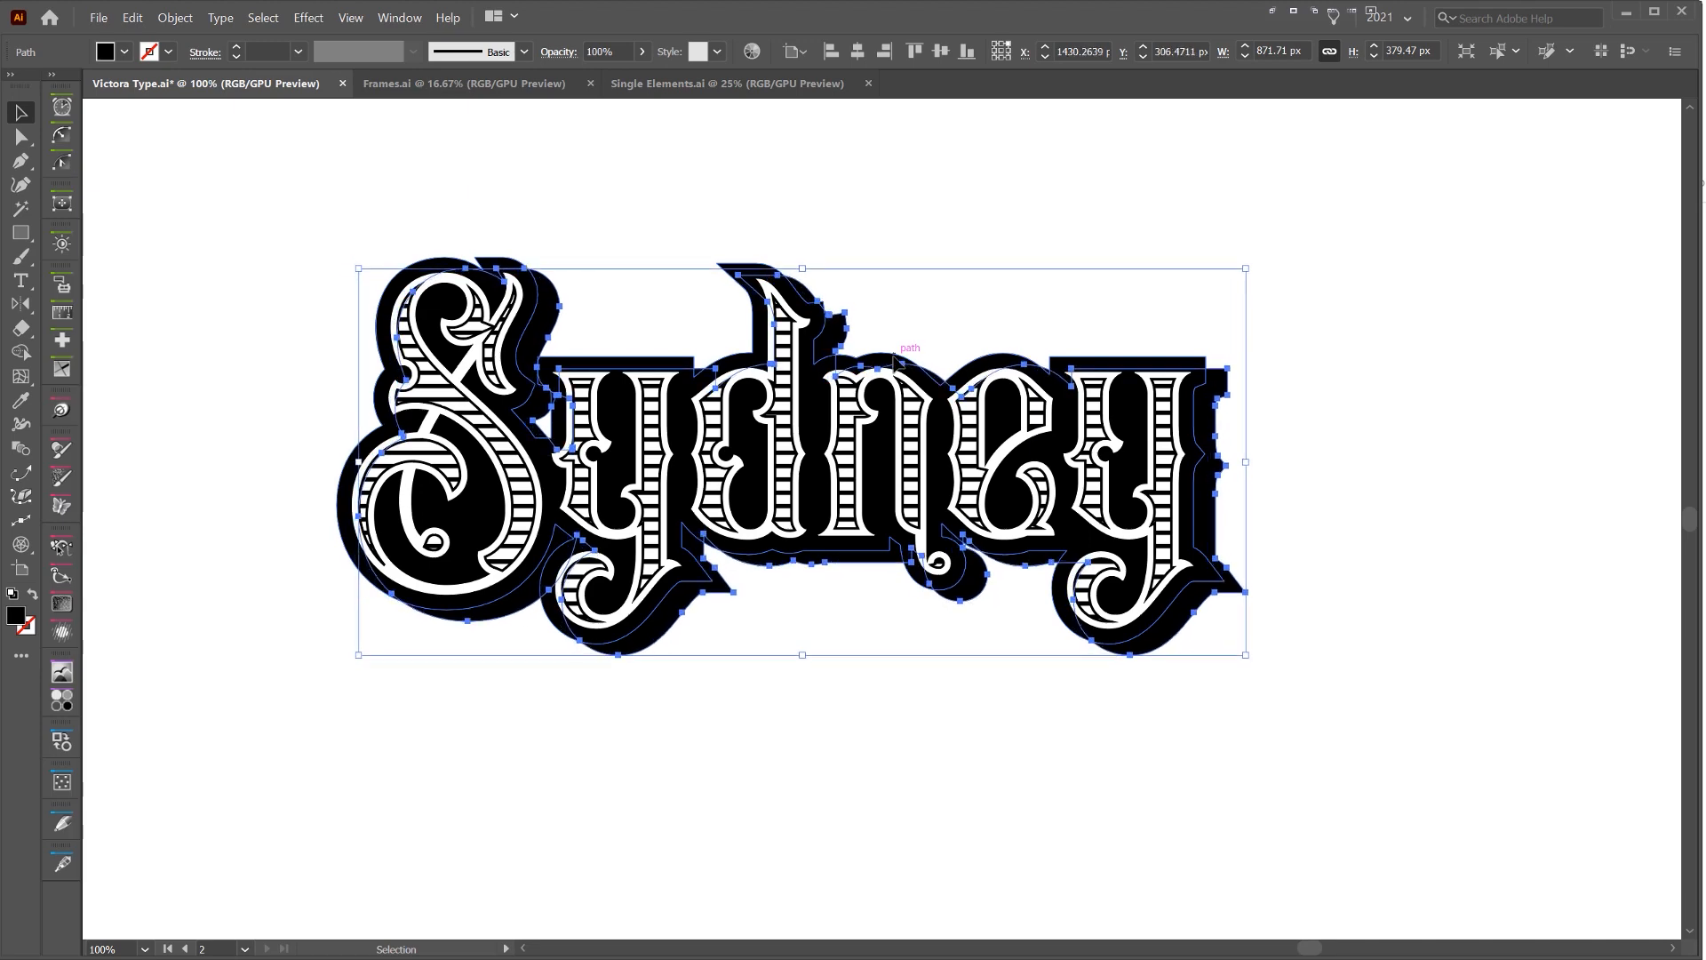
{"action": "key", "text": "Right"}
{"action": "left_click", "coordinate": [1289, 215]}
Inspect the upper right corner of the final y, where the original black offset and its shifted copy form a step
{"action": "scroll", "coordinate": [1293, 325], "scroll_direction": "up", "scroll_amount": 4}
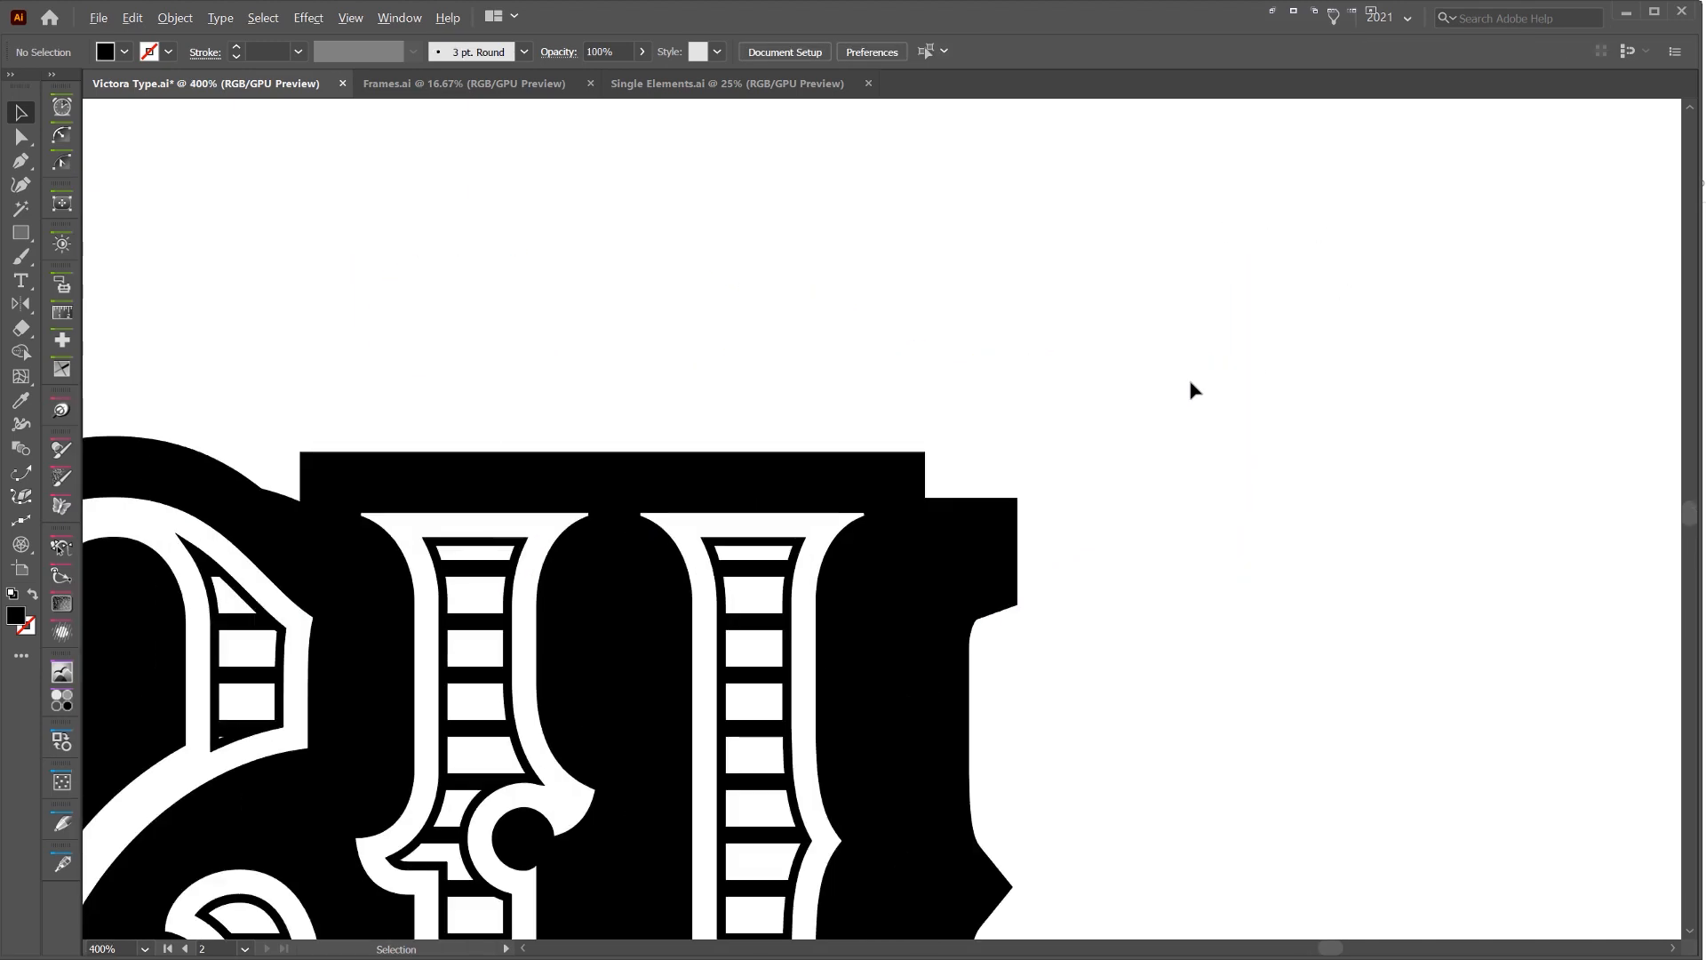
{"action": "scroll", "coordinate": [1017, 508], "scroll_direction": "up", "scroll_amount": 2}
{"action": "left_click", "coordinate": [829, 404]}
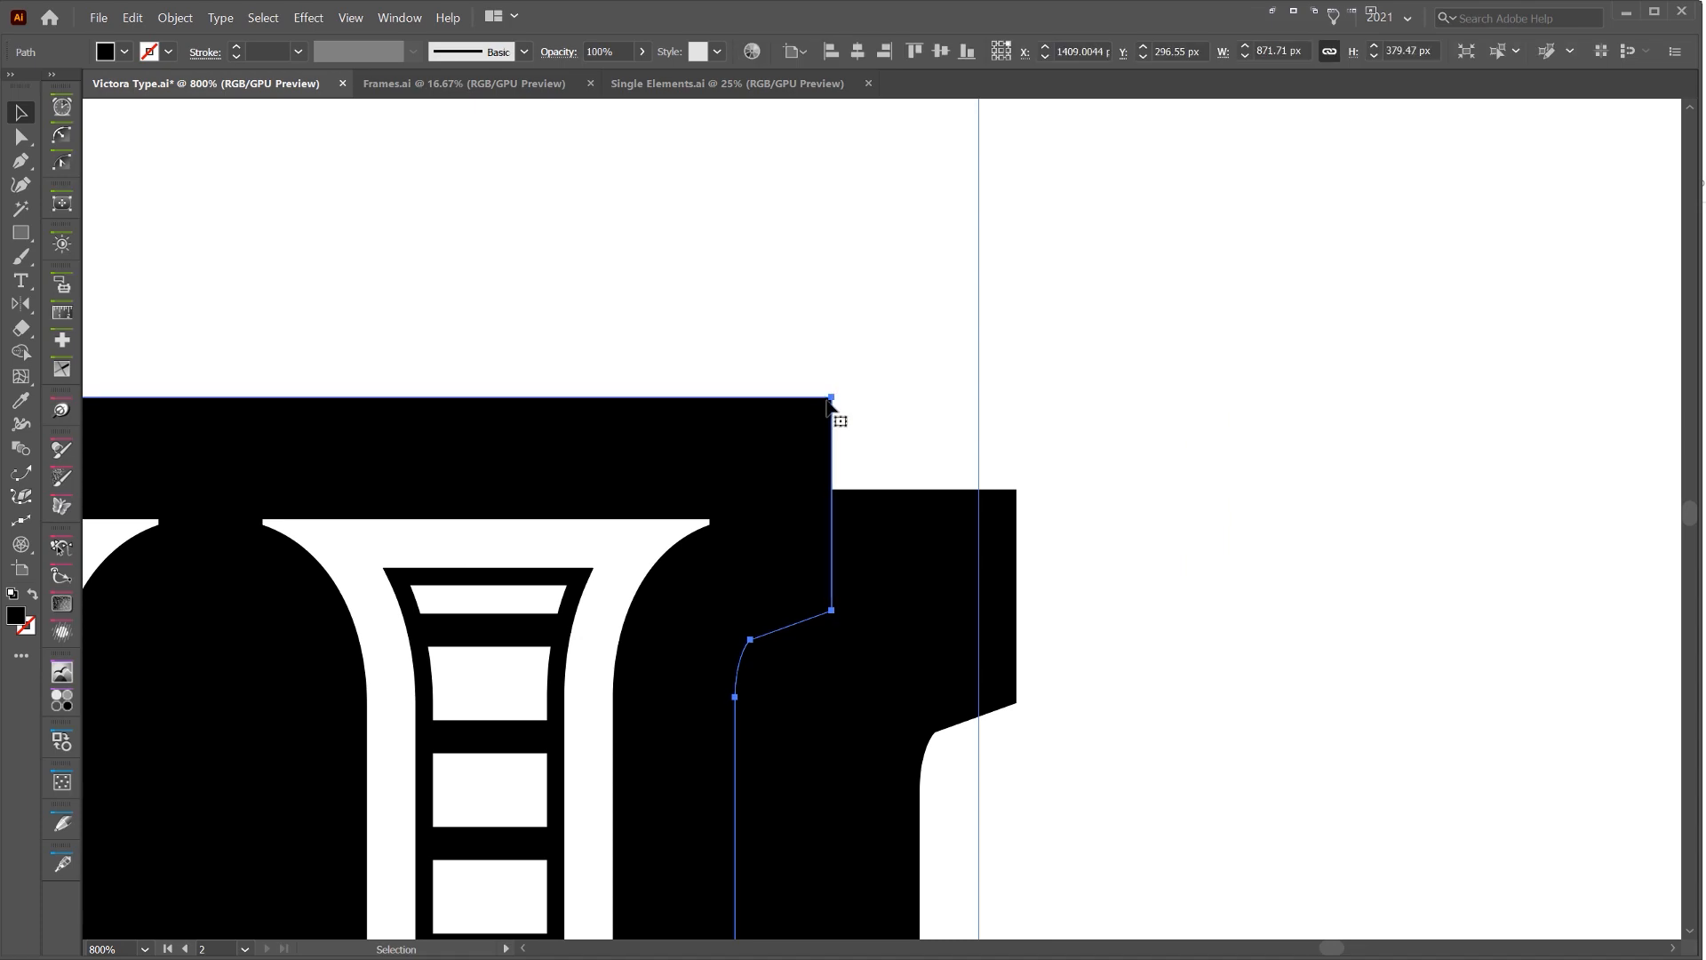
{"action": "left_click", "coordinate": [1067, 473]}
{"action": "scroll", "coordinate": [1066, 471], "scroll_direction": "down", "scroll_amount": 5}
{"action": "scroll", "coordinate": [983, 462], "scroll_direction": "up", "scroll_amount": 1}
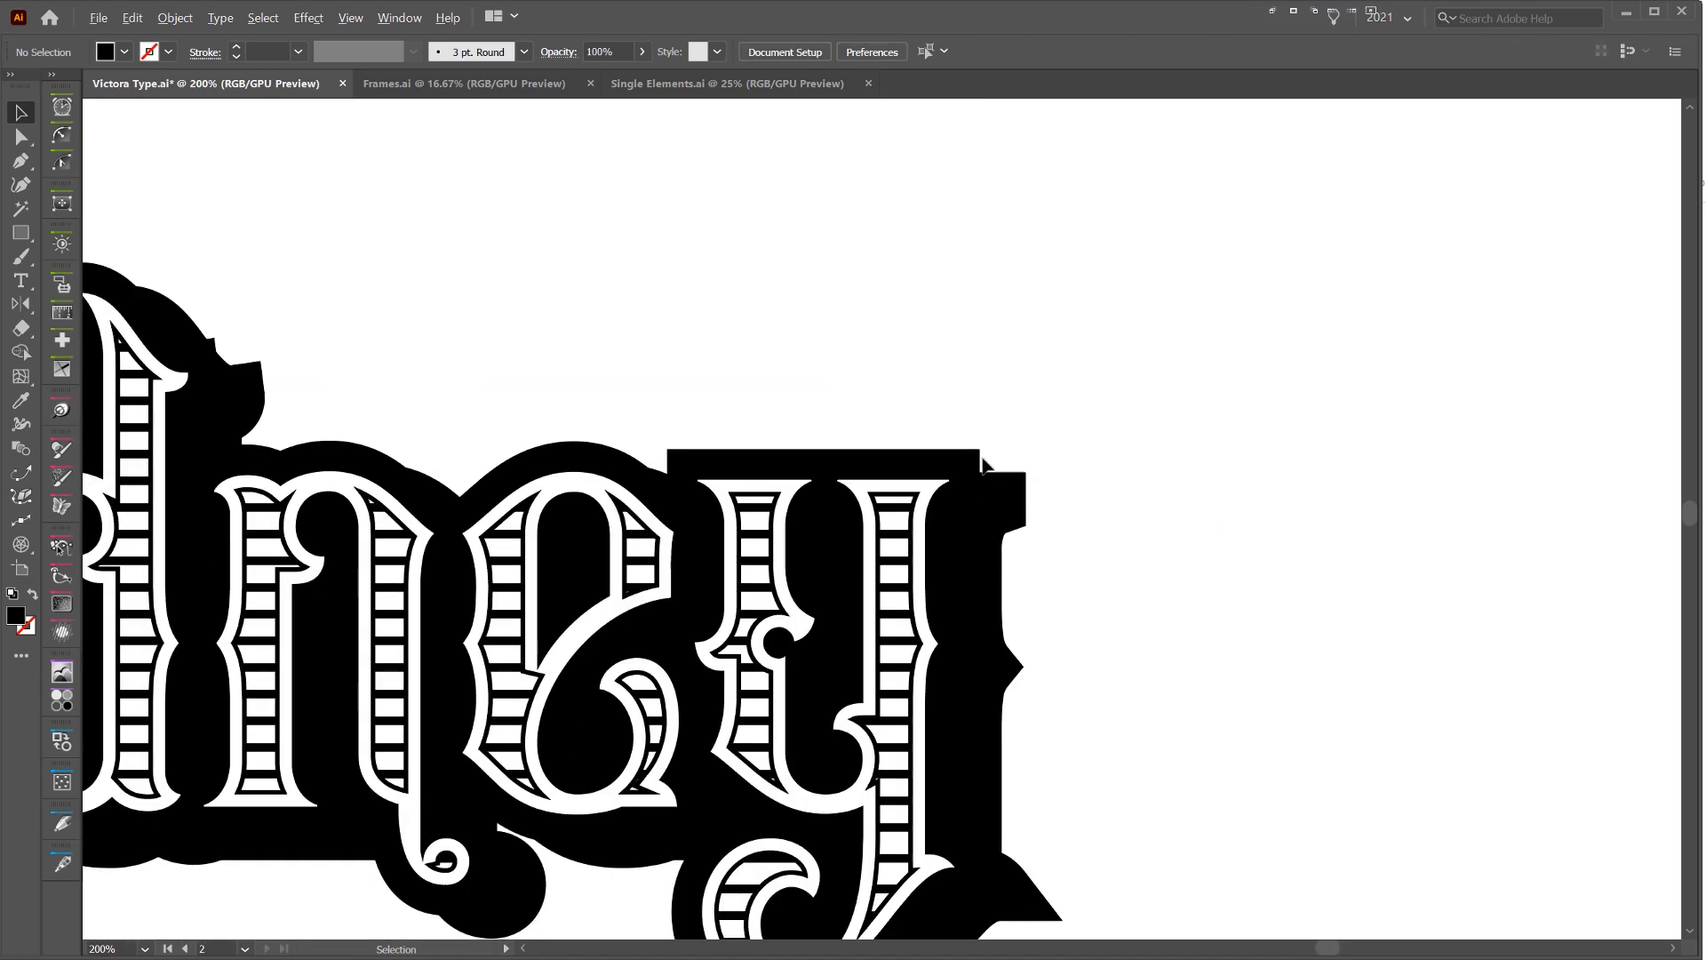
Select the original black offset and its shifted copy together
{"action": "scroll", "coordinate": [968, 484], "scroll_direction": "up", "scroll_amount": 1}
{"action": "left_click", "coordinate": [969, 484]}
{"action": "scroll", "coordinate": [1022, 493], "scroll_direction": "up", "scroll_amount": 2}
{"action": "scroll", "coordinate": [1022, 497], "scroll_direction": "down", "scroll_amount": 4}
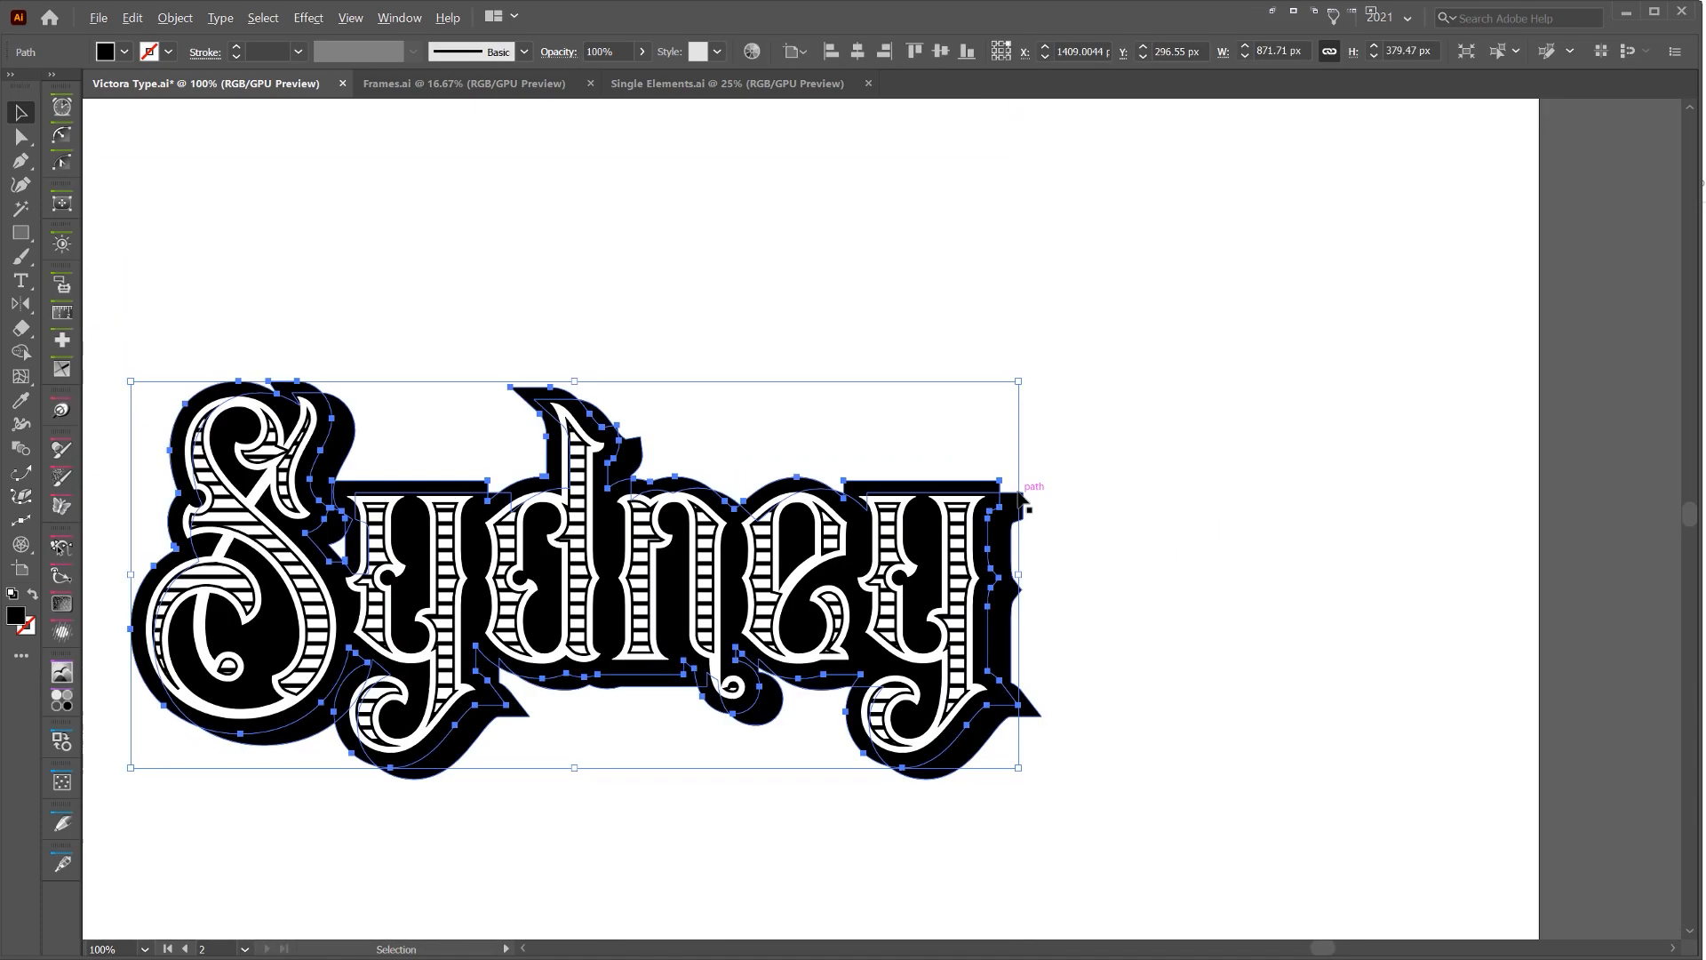
{"action": "scroll", "coordinate": [1022, 502], "scroll_direction": "up", "scroll_amount": 1}
{"action": "scroll", "coordinate": [1022, 499], "scroll_direction": "up", "scroll_amount": 1}
{"action": "left_click", "coordinate": [1015, 507], "text": "shift"}
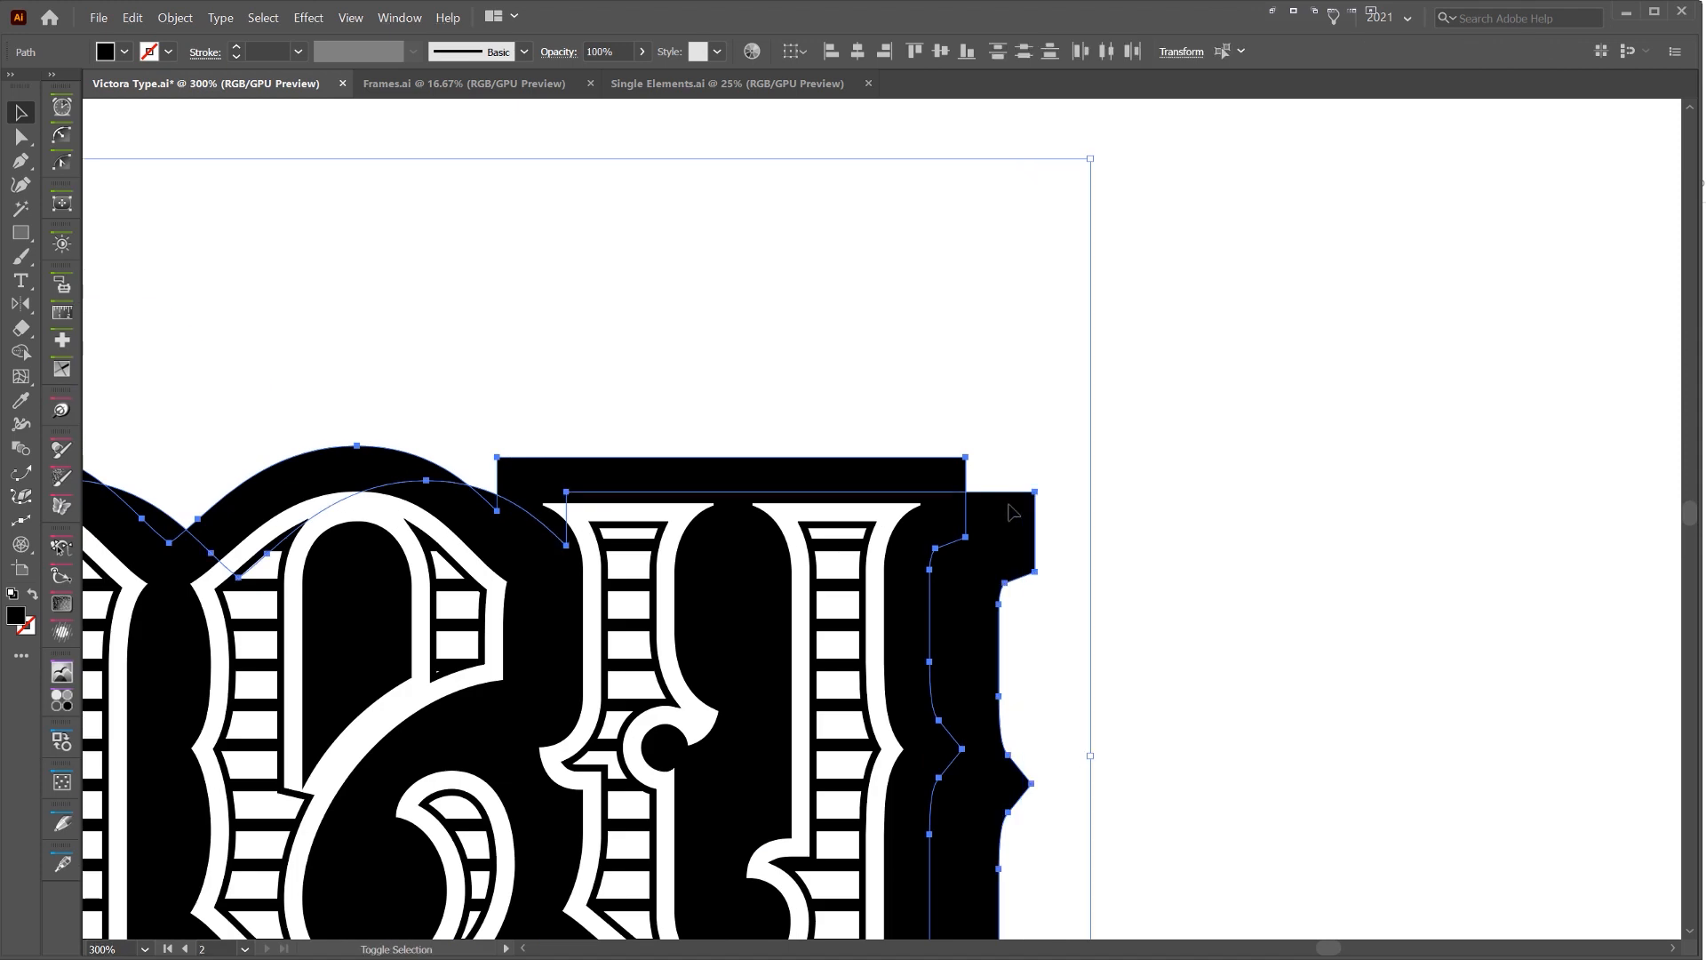
Blend the original black offset with its shifted copy, matching the upper right corners of the final y
{"action": "left_click_drag", "start_coordinate": [1011, 507], "coordinate": [1142, 400]}
{"action": "key", "text": "ctrl+z"}
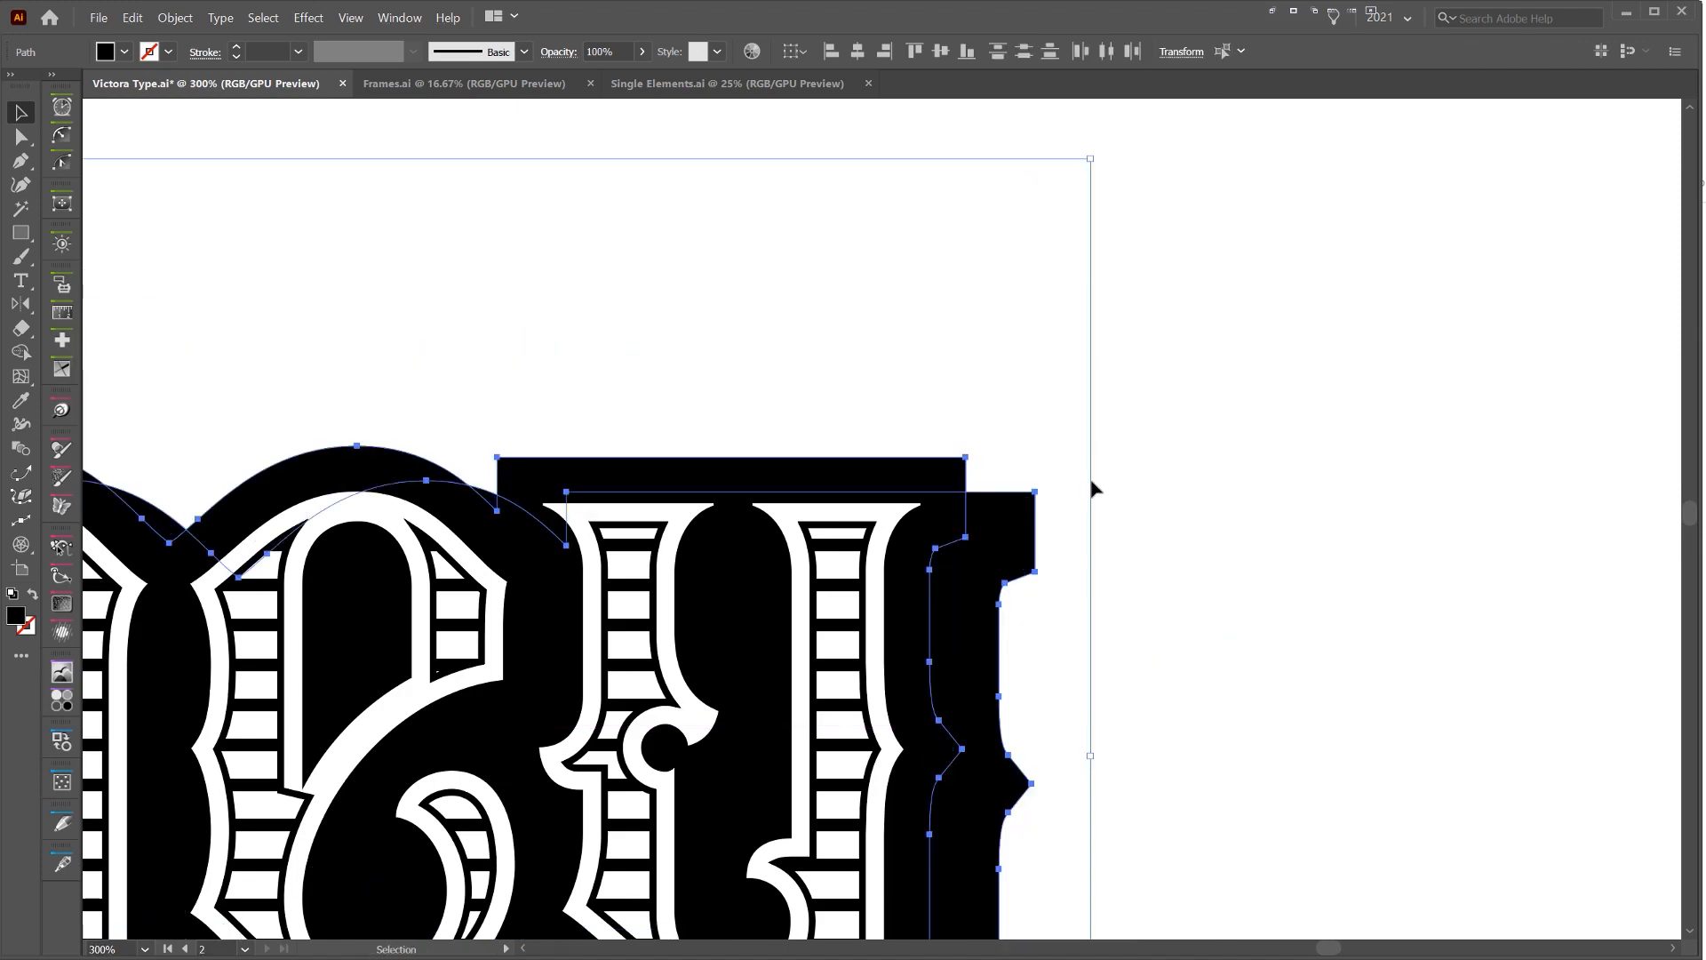
{"action": "key", "text": "w"}
{"action": "scroll", "coordinate": [1047, 444], "scroll_direction": "up", "scroll_amount": 1}
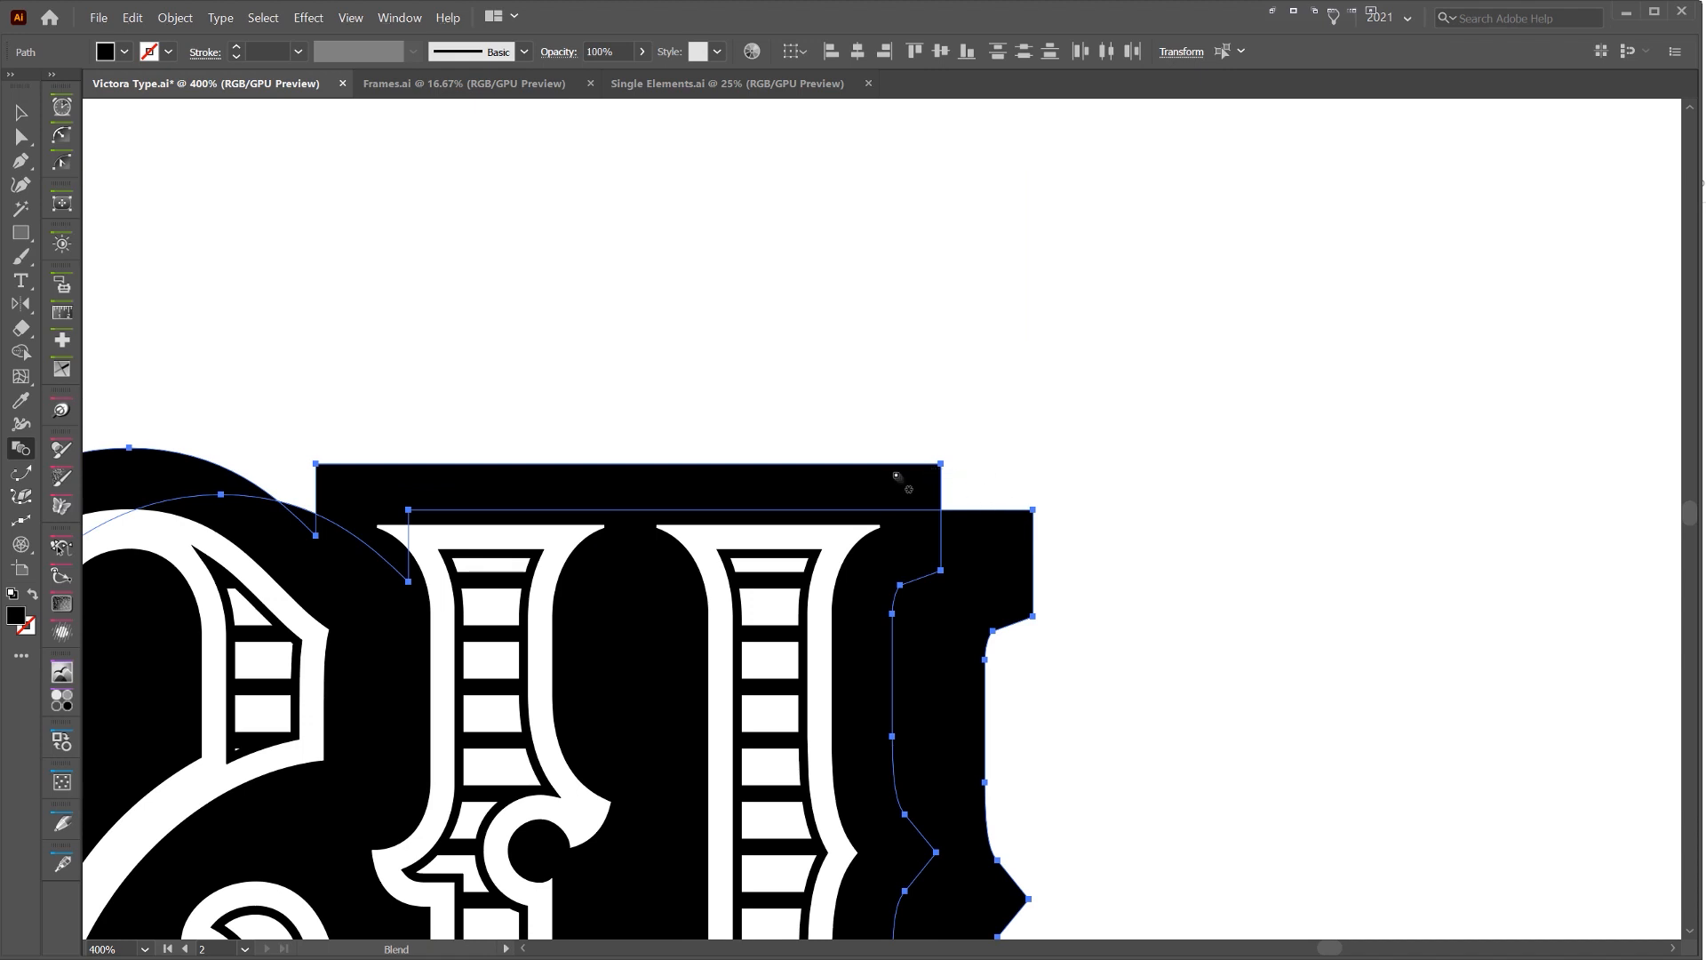
{"action": "left_click", "coordinate": [1020, 522]}
Set the blend's spacing to Specified Steps with 380 steps to smooth the drop shadow's edge
{"action": "scroll", "coordinate": [996, 513], "scroll_direction": "up", "scroll_amount": 3}
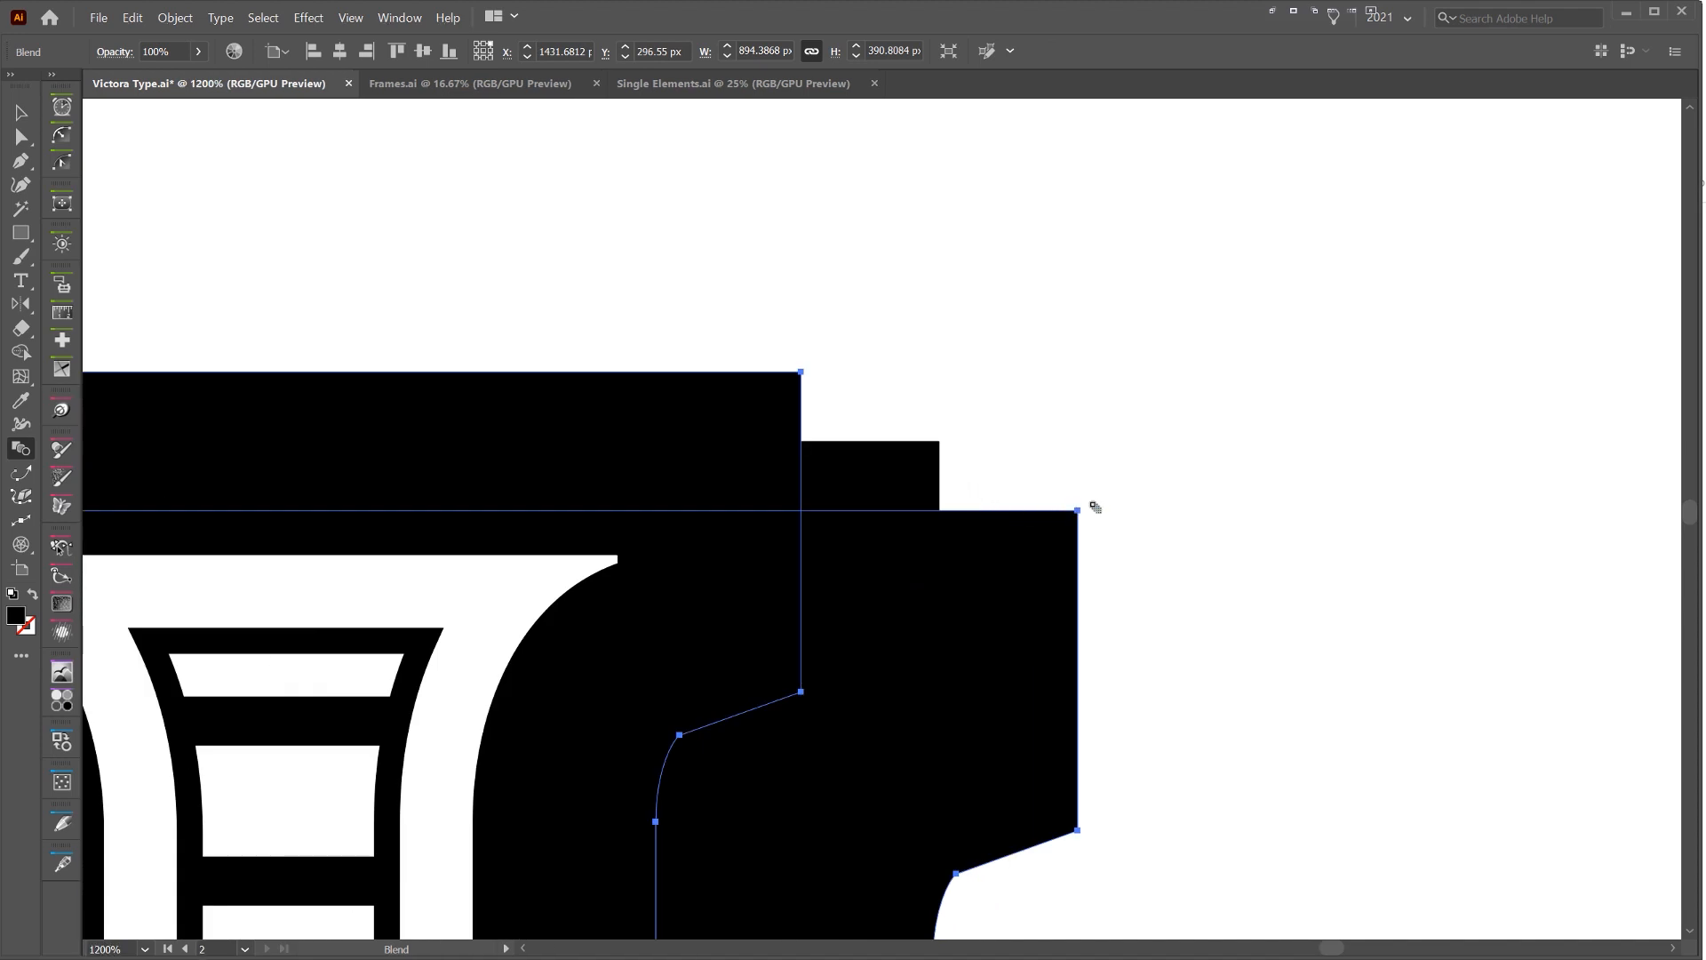
{"action": "left_click", "coordinate": [1077, 514], "text": "alt"}
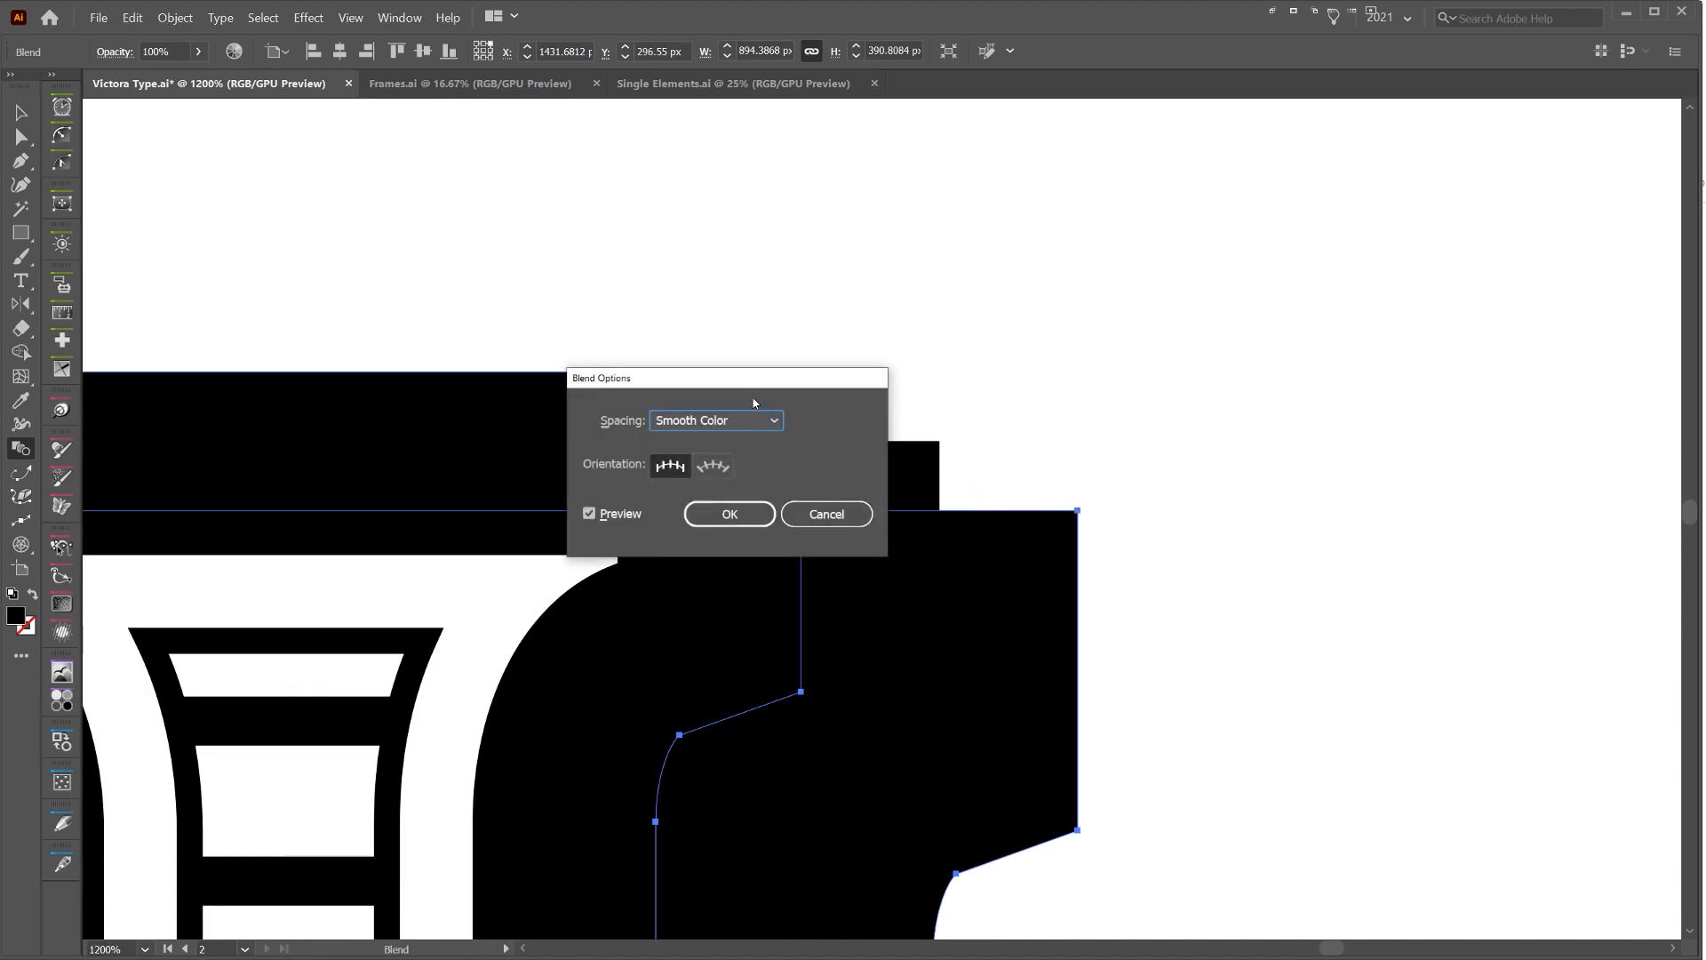
{"action": "left_click_drag", "start_coordinate": [750, 394], "coordinate": [1091, 359]}
{"action": "left_click", "coordinate": [1058, 386]}
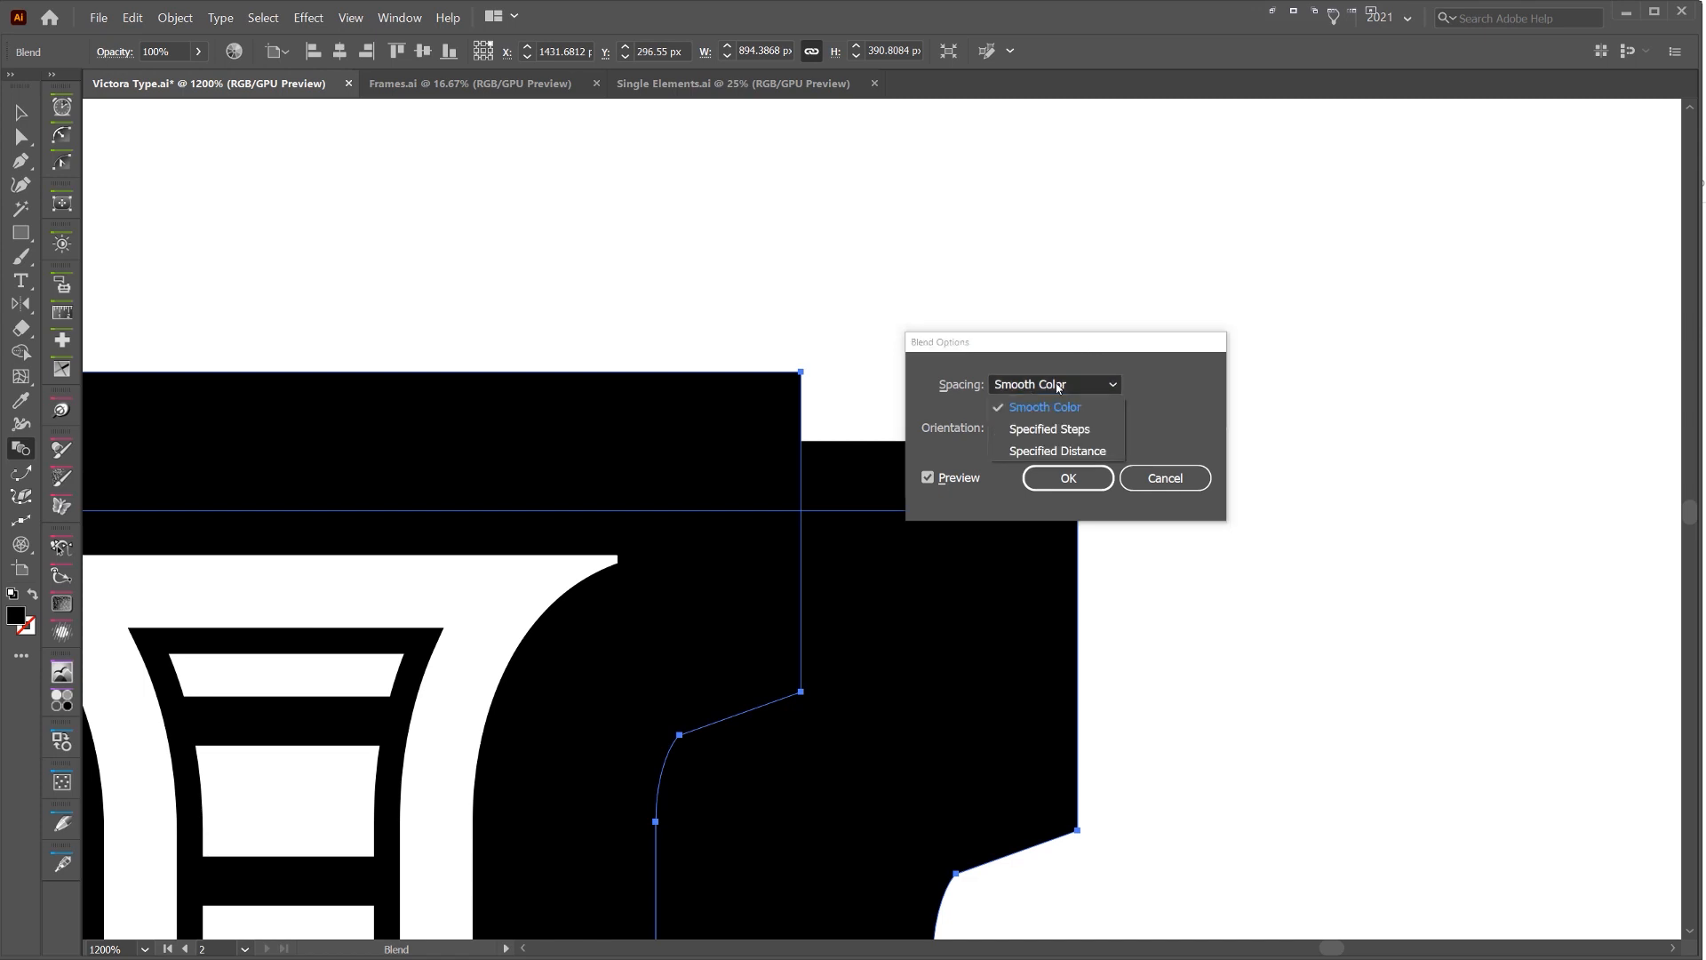
{"action": "left_click", "coordinate": [1035, 431]}
{"action": "left_click_drag", "start_coordinate": [1040, 342], "coordinate": [1154, 322]}
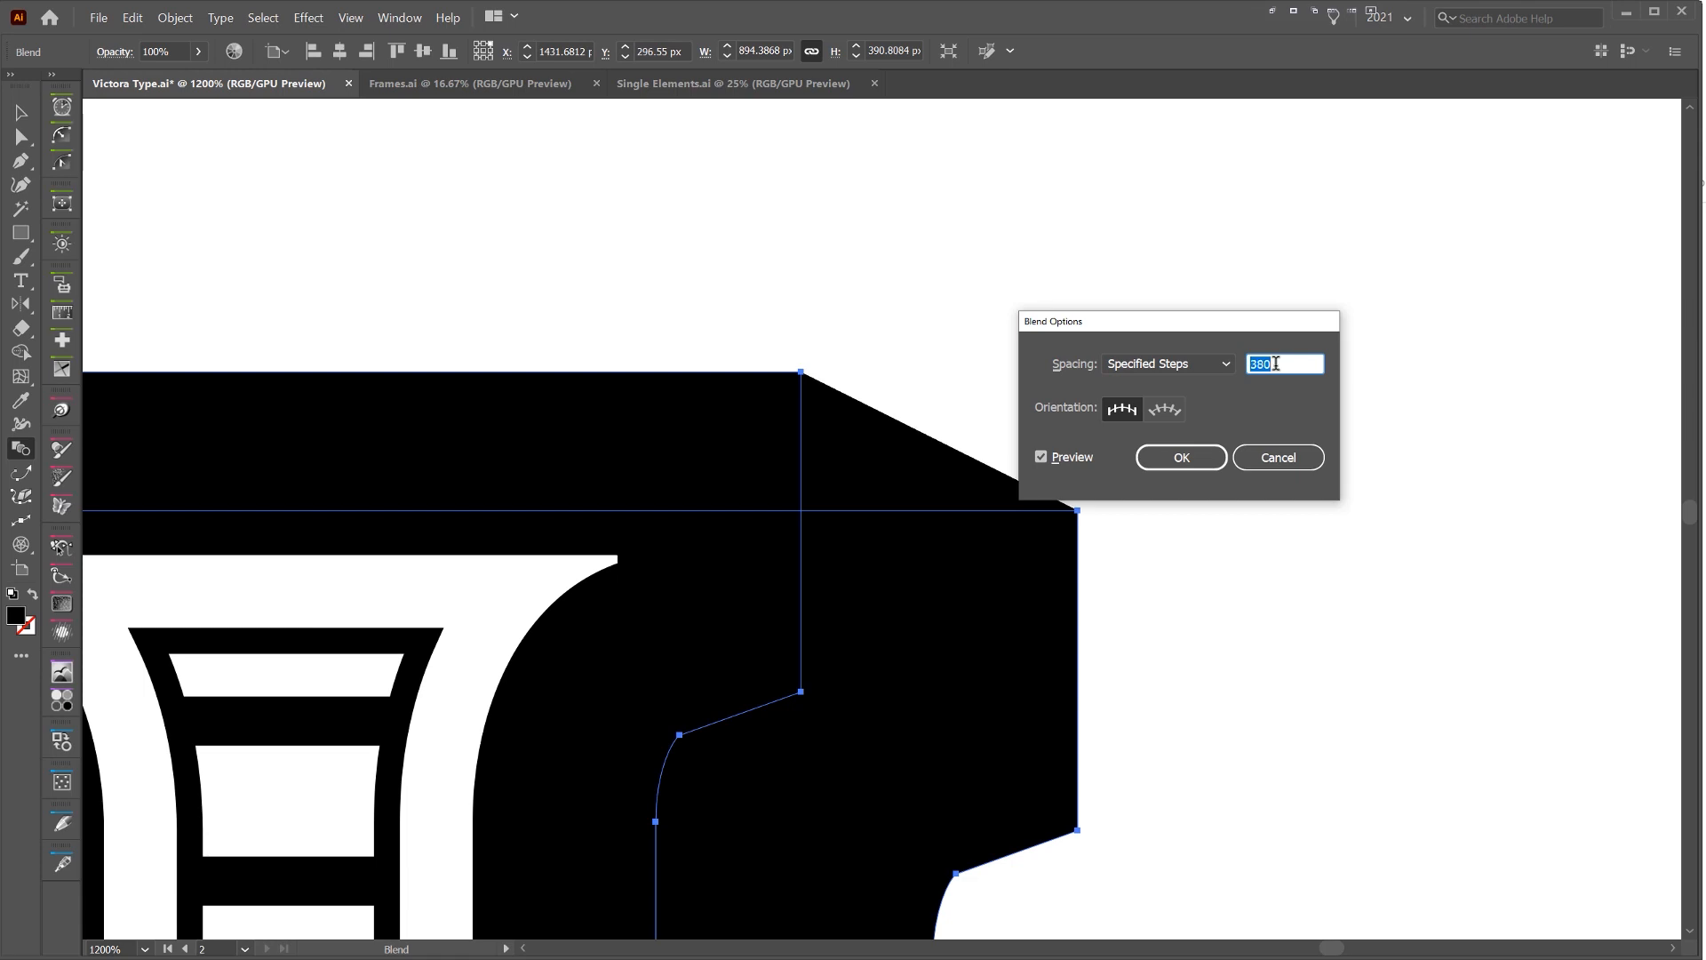
{"action": "left_click", "coordinate": [1154, 457]}
Examine the diagonal edge of the blended shadow at the upper right corner of the final y
{"action": "scroll", "coordinate": [842, 400], "scroll_direction": "up", "scroll_amount": 8}
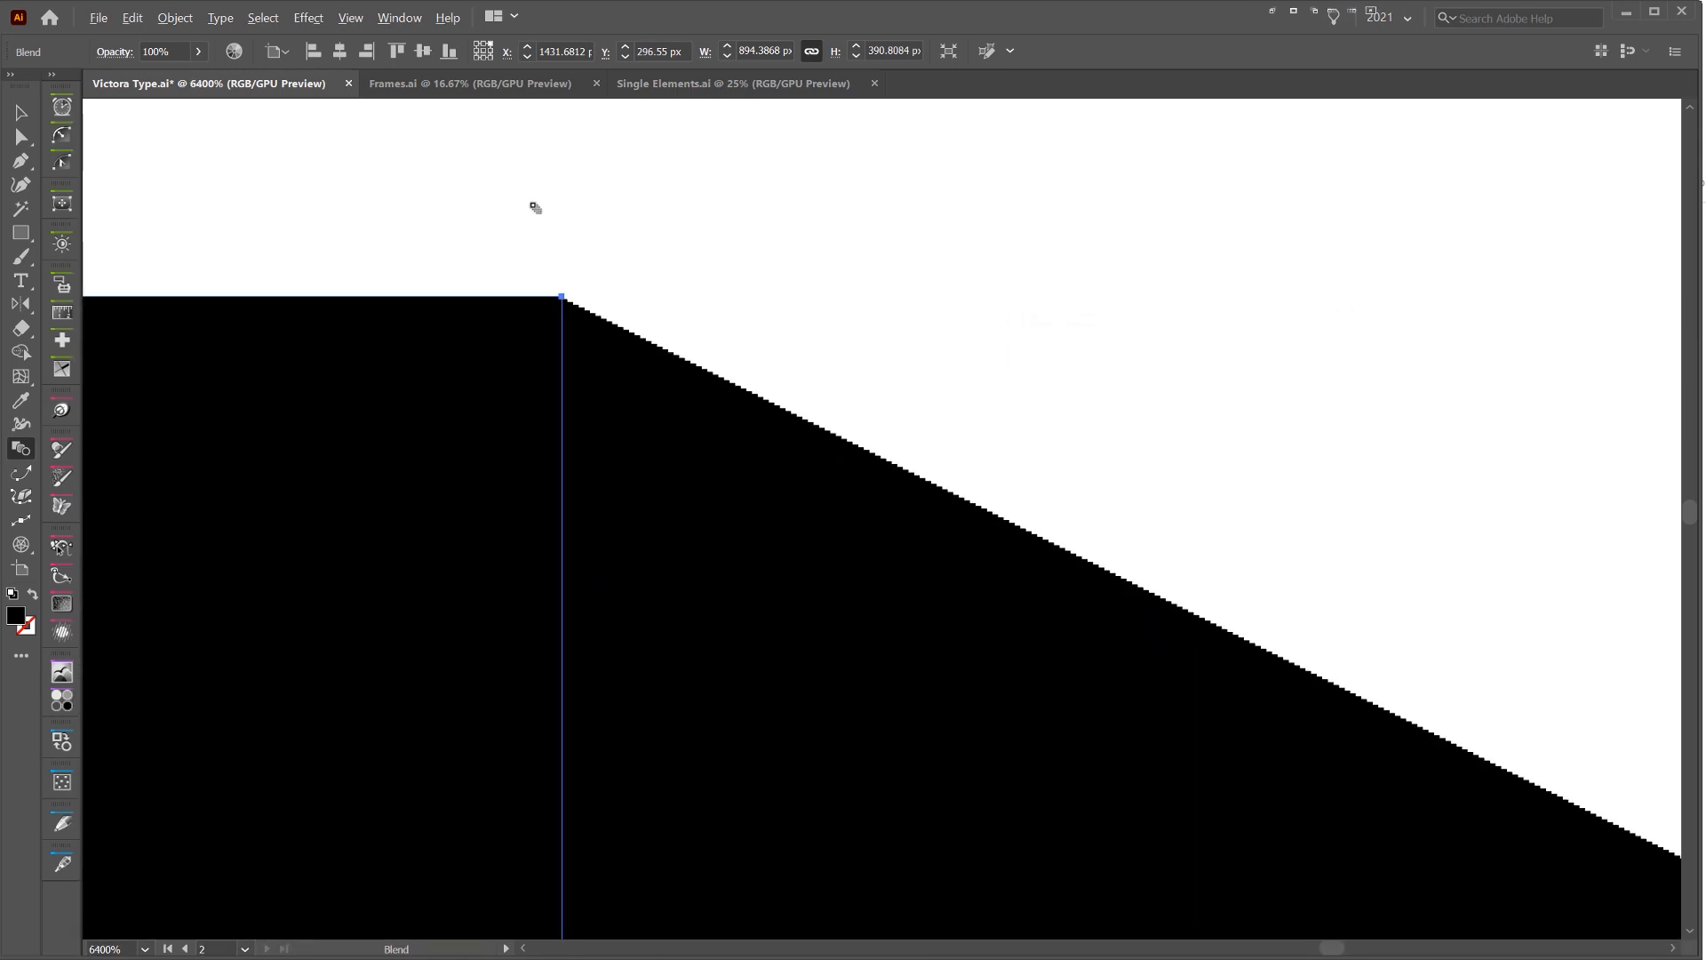
{"action": "scroll", "coordinate": [626, 391], "scroll_direction": "up", "scroll_amount": 4}
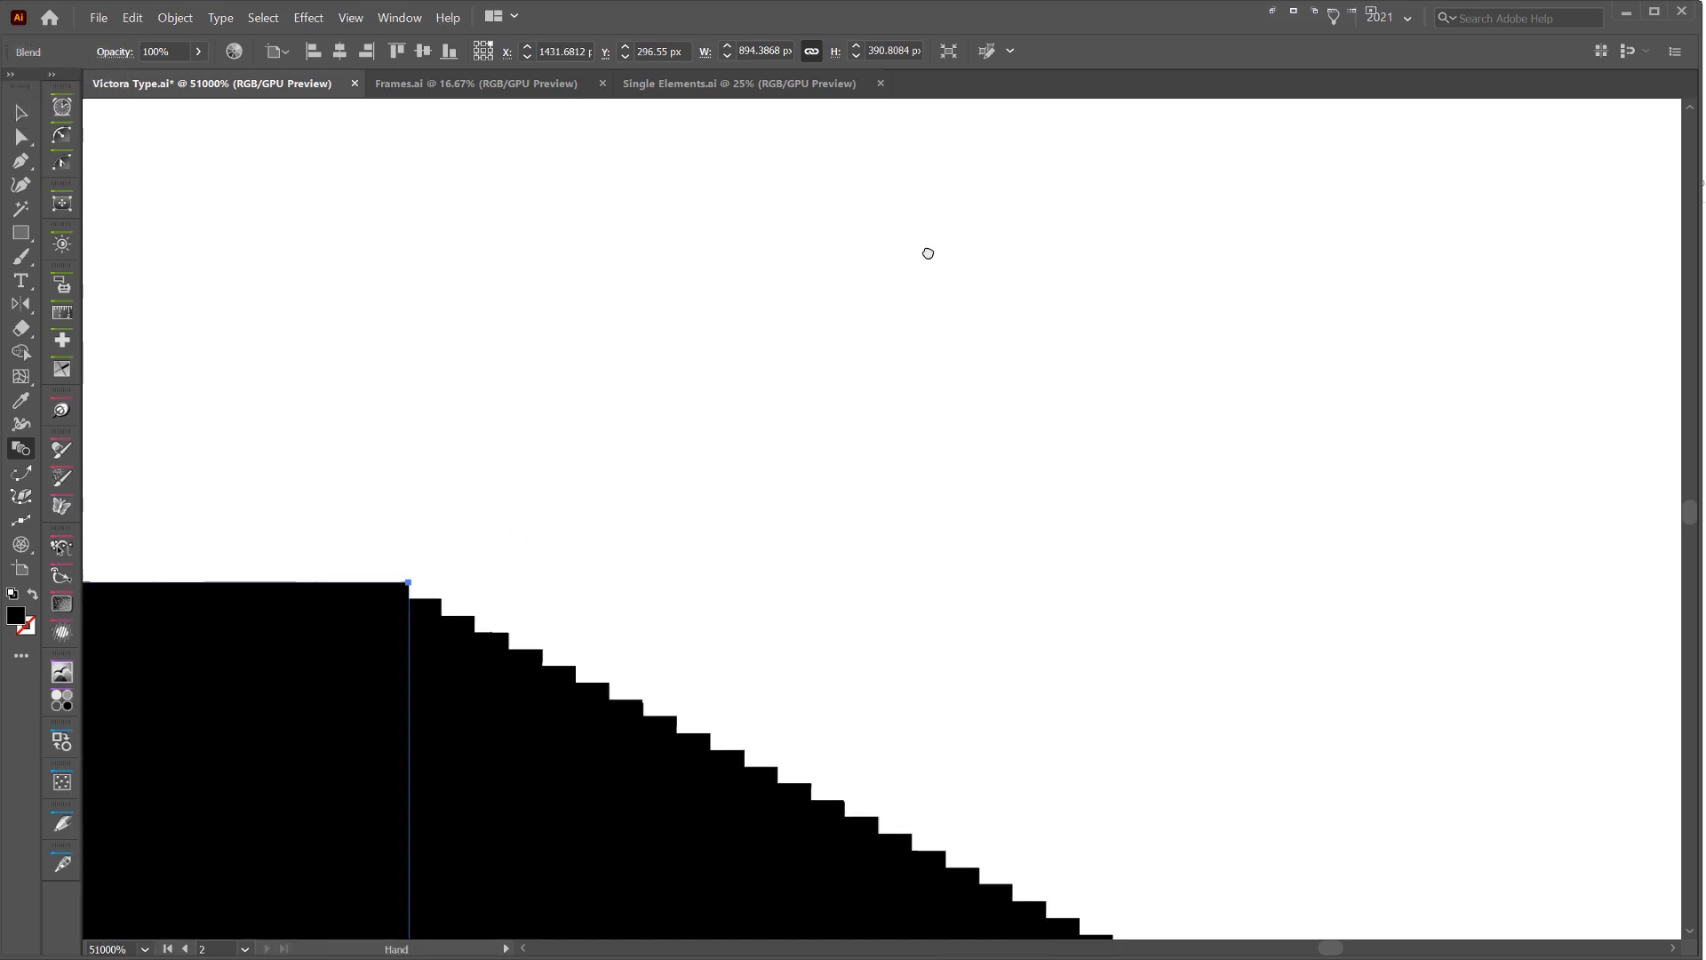
{"action": "scroll", "coordinate": [498, 633], "scroll_direction": "down", "scroll_amount": 7}
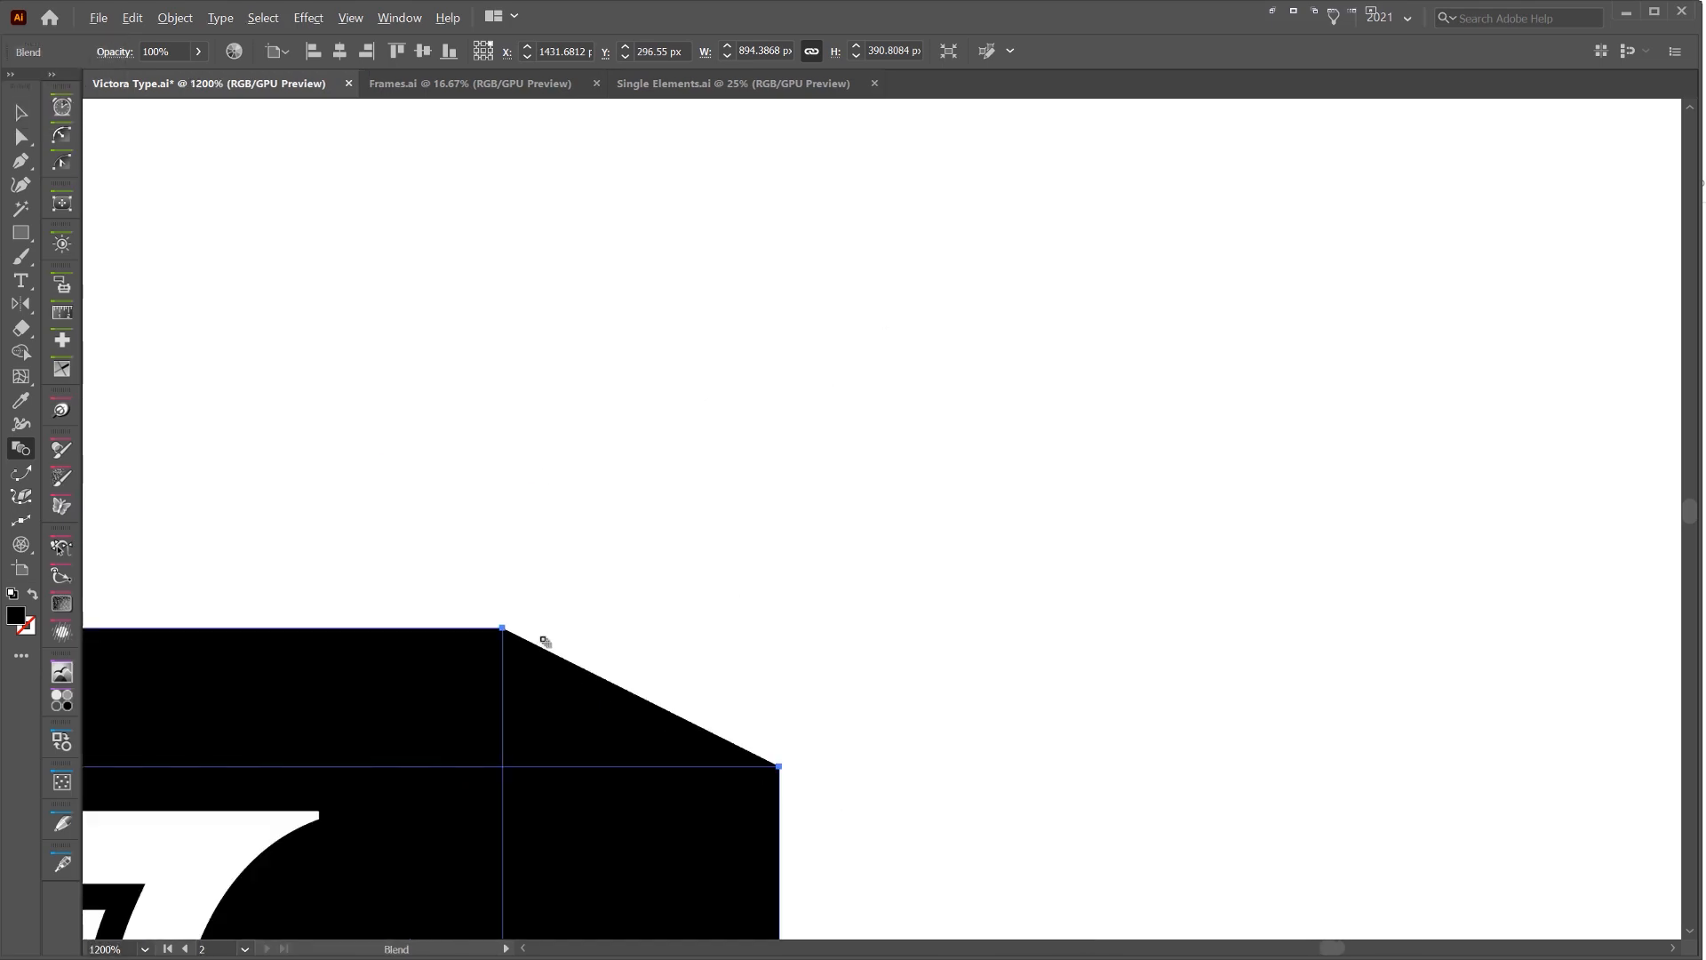
{"action": "scroll", "coordinate": [952, 370], "scroll_direction": "down", "scroll_amount": 7}
Move the blended black shape below the lettering to examine its silhouette on its own, and undo the move
{"action": "left_click_drag", "start_coordinate": [961, 365], "coordinate": [998, 541]}
{"action": "key", "text": "v"}
{"action": "left_click", "coordinate": [1012, 304]}
{"action": "scroll", "coordinate": [1011, 321], "scroll_direction": "down", "scroll_amount": 1}
{"action": "scroll", "coordinate": [1011, 334], "scroll_direction": "down", "scroll_amount": 1}
{"action": "scroll", "coordinate": [787, 576], "scroll_direction": "up", "scroll_amount": 4}
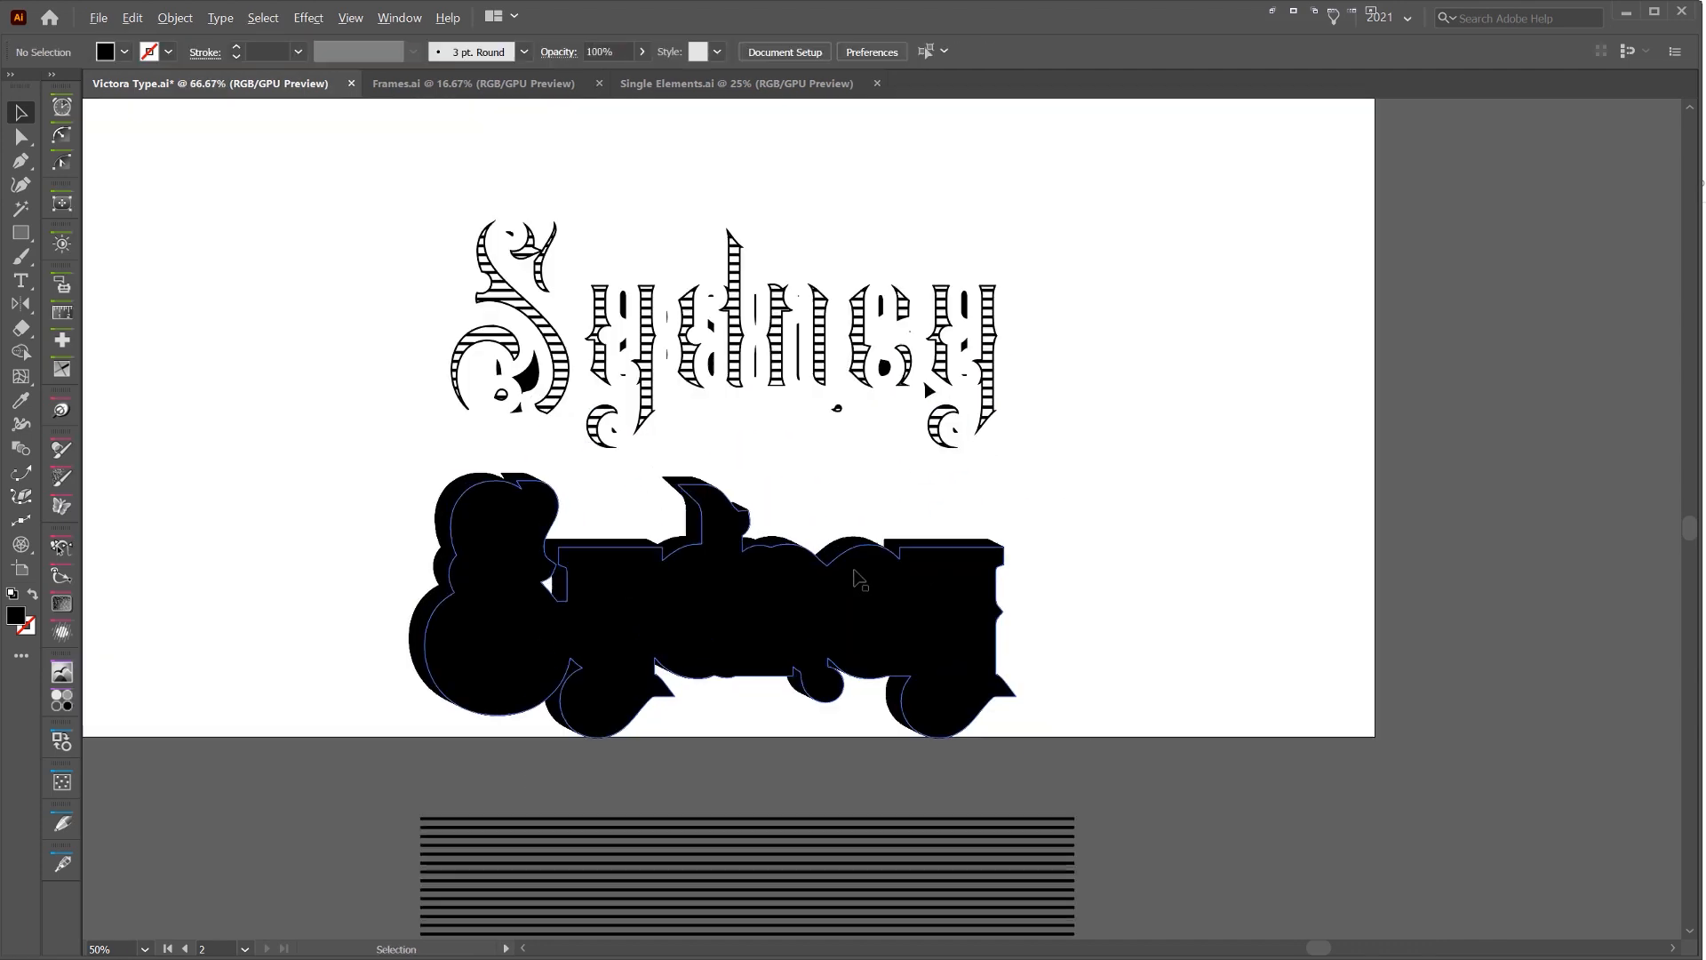
{"action": "left_click_drag", "start_coordinate": [907, 302], "coordinate": [1444, 304]}
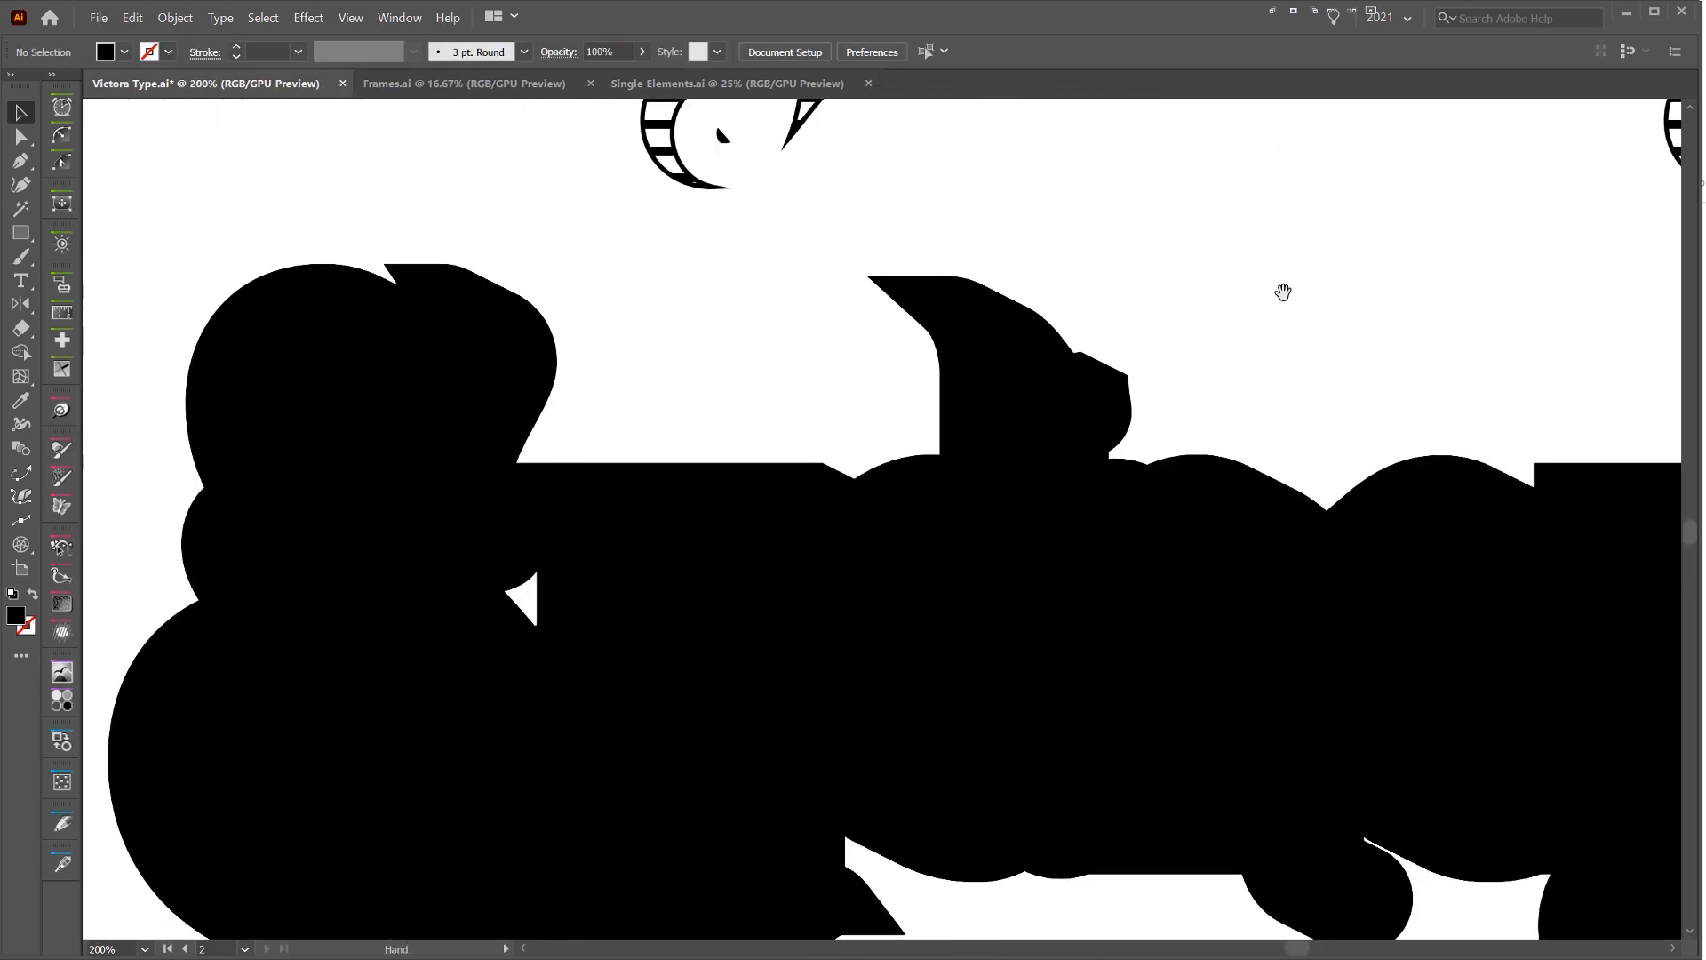
{"action": "scroll", "coordinate": [1283, 292], "scroll_direction": "down", "scroll_amount": 3}
{"action": "key", "text": "ctrl+z"}
{"action": "left_click_drag", "start_coordinate": [1306, 309], "coordinate": [963, 640]}
{"action": "left_click", "coordinate": [1217, 320]}
{"action": "scroll", "coordinate": [1214, 318], "scroll_direction": "down", "scroll_amount": 2}
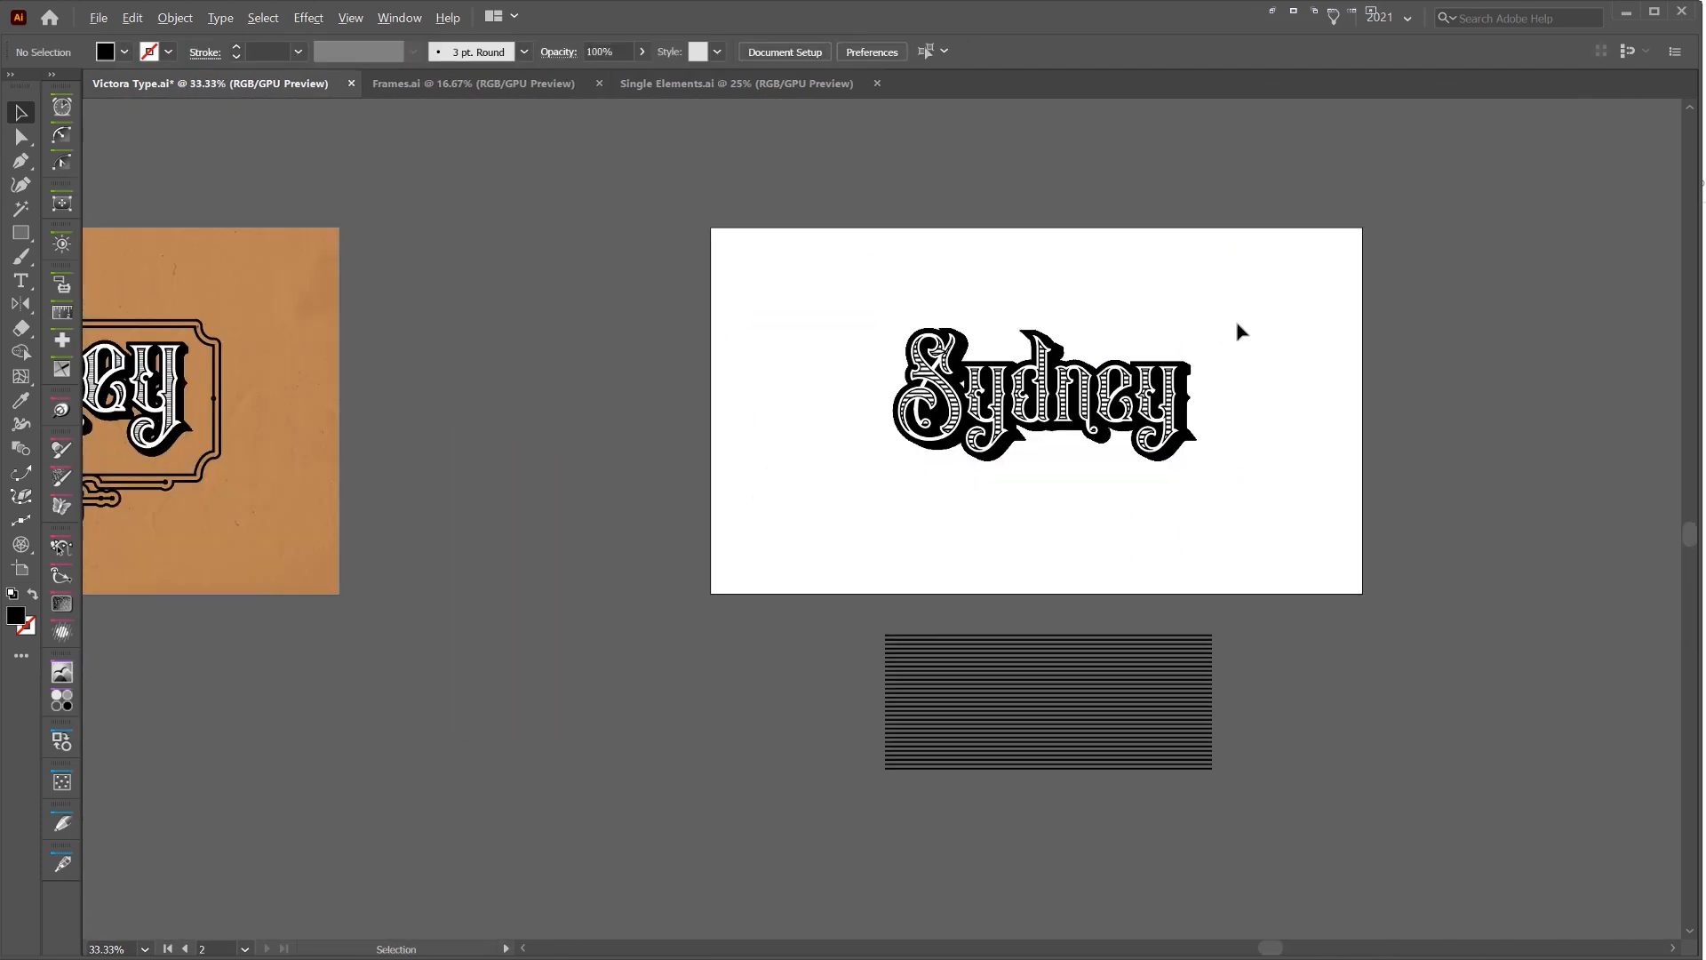
Examine the complete shadowed Sydney lettering and compare it with the finished example on the tan artboard
{"action": "scroll", "coordinate": [1234, 316], "scroll_direction": "up", "scroll_amount": 3}
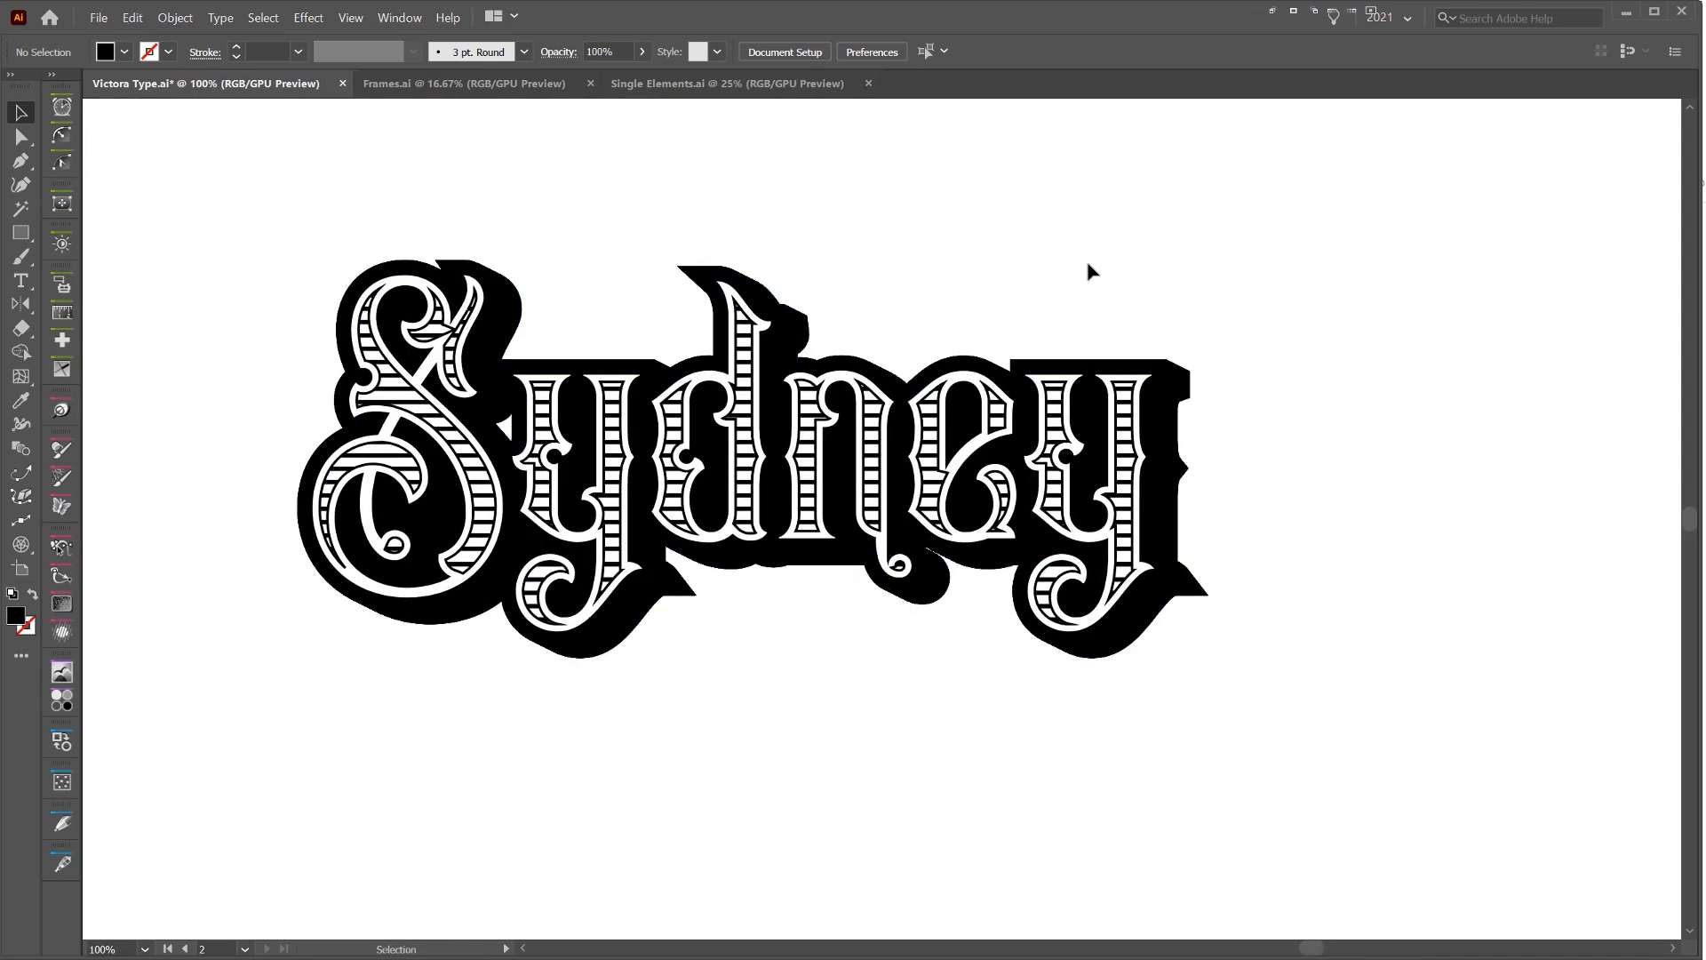
{"action": "scroll", "coordinate": [1087, 264], "scroll_direction": "down", "scroll_amount": 2}
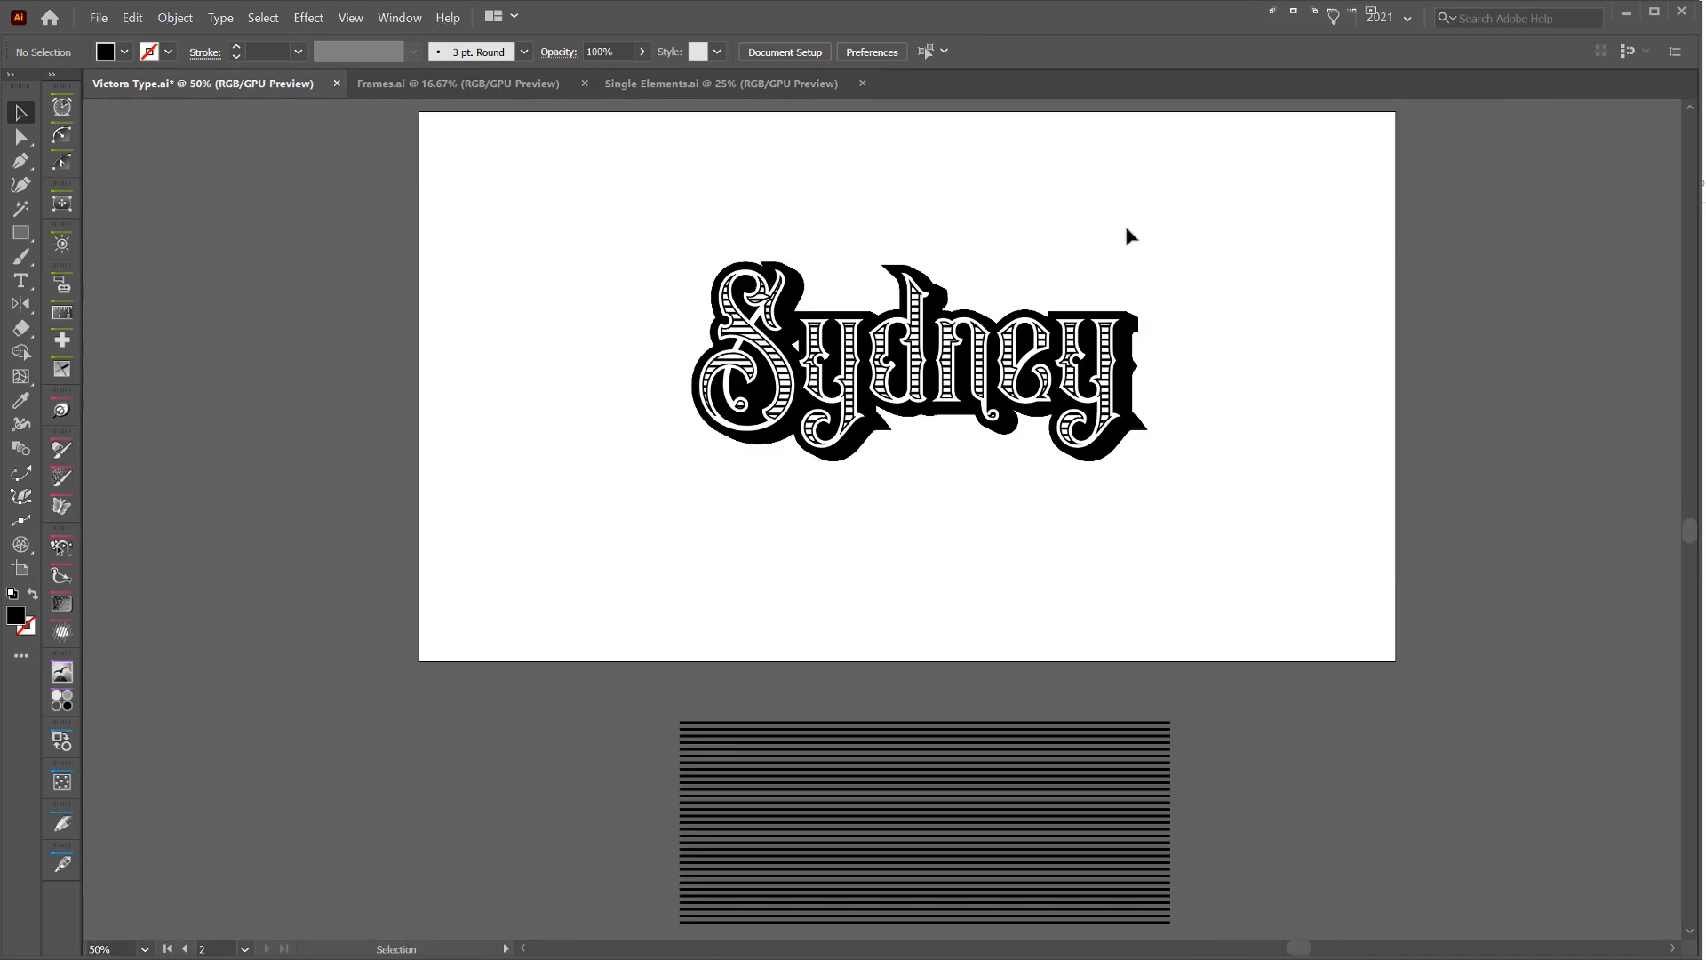
{"action": "left_click_drag", "start_coordinate": [1126, 236], "coordinate": [1021, 278]}
{"action": "scroll", "coordinate": [1010, 312], "scroll_direction": "down", "scroll_amount": 3}
{"action": "scroll", "coordinate": [966, 328], "scroll_direction": "up", "scroll_amount": 4}
{"action": "left_click_drag", "start_coordinate": [525, 314], "coordinate": [1534, 323]}
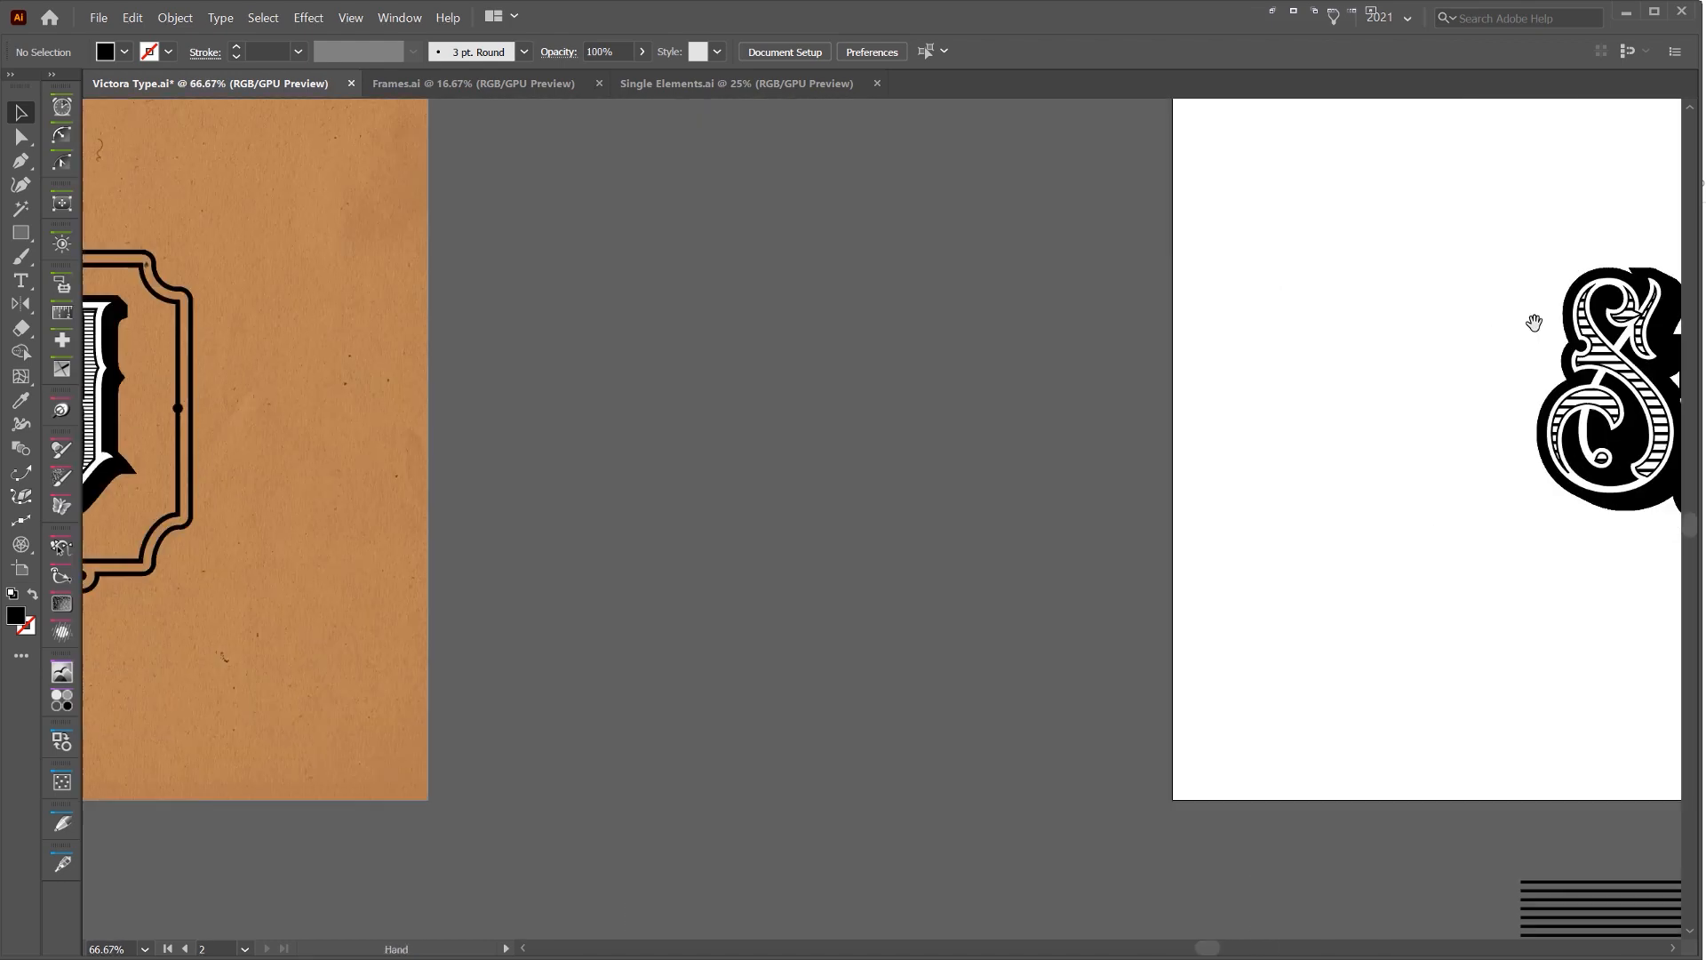
{"action": "left_click_drag", "start_coordinate": [525, 258], "coordinate": [422, 324]}
{"action": "left_click_drag", "start_coordinate": [1493, 267], "coordinate": [552, 271]}
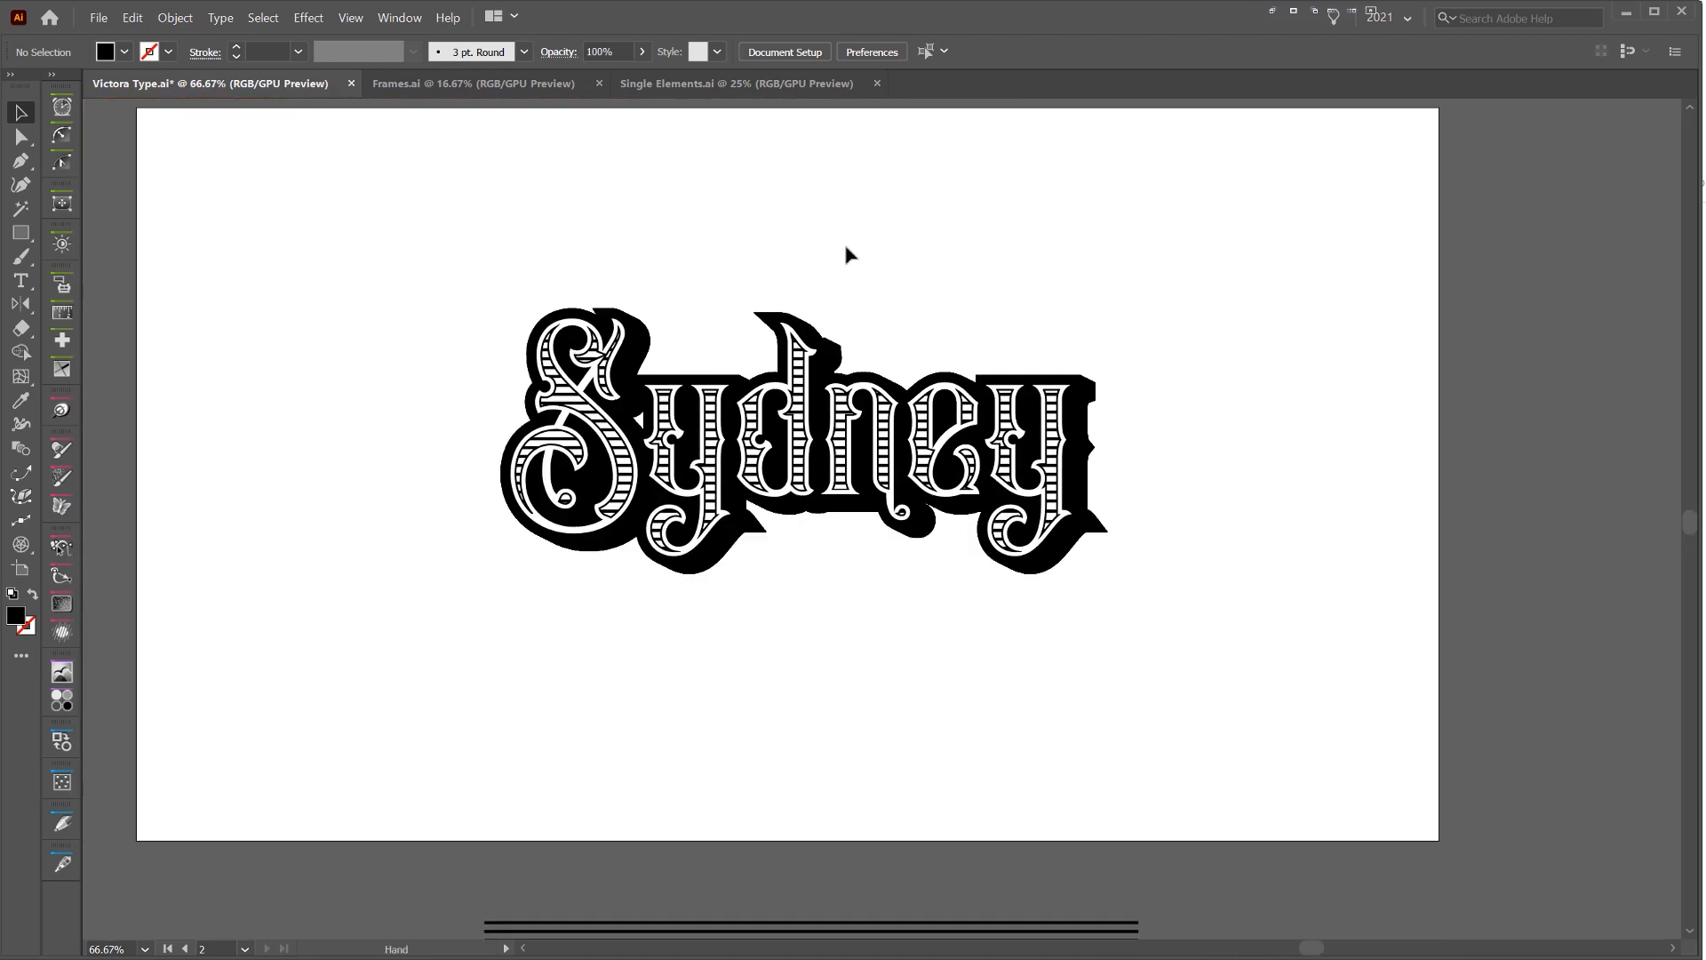
{"action": "scroll", "coordinate": [827, 267], "scroll_direction": "up", "scroll_amount": 1}
{"action": "left_click_drag", "start_coordinate": [798, 272], "coordinate": [601, 183]}
Copy the crown ornament from Single Elements.ai and paste it into Victora Type.ai
{"action": "left_click", "coordinate": [673, 86]}
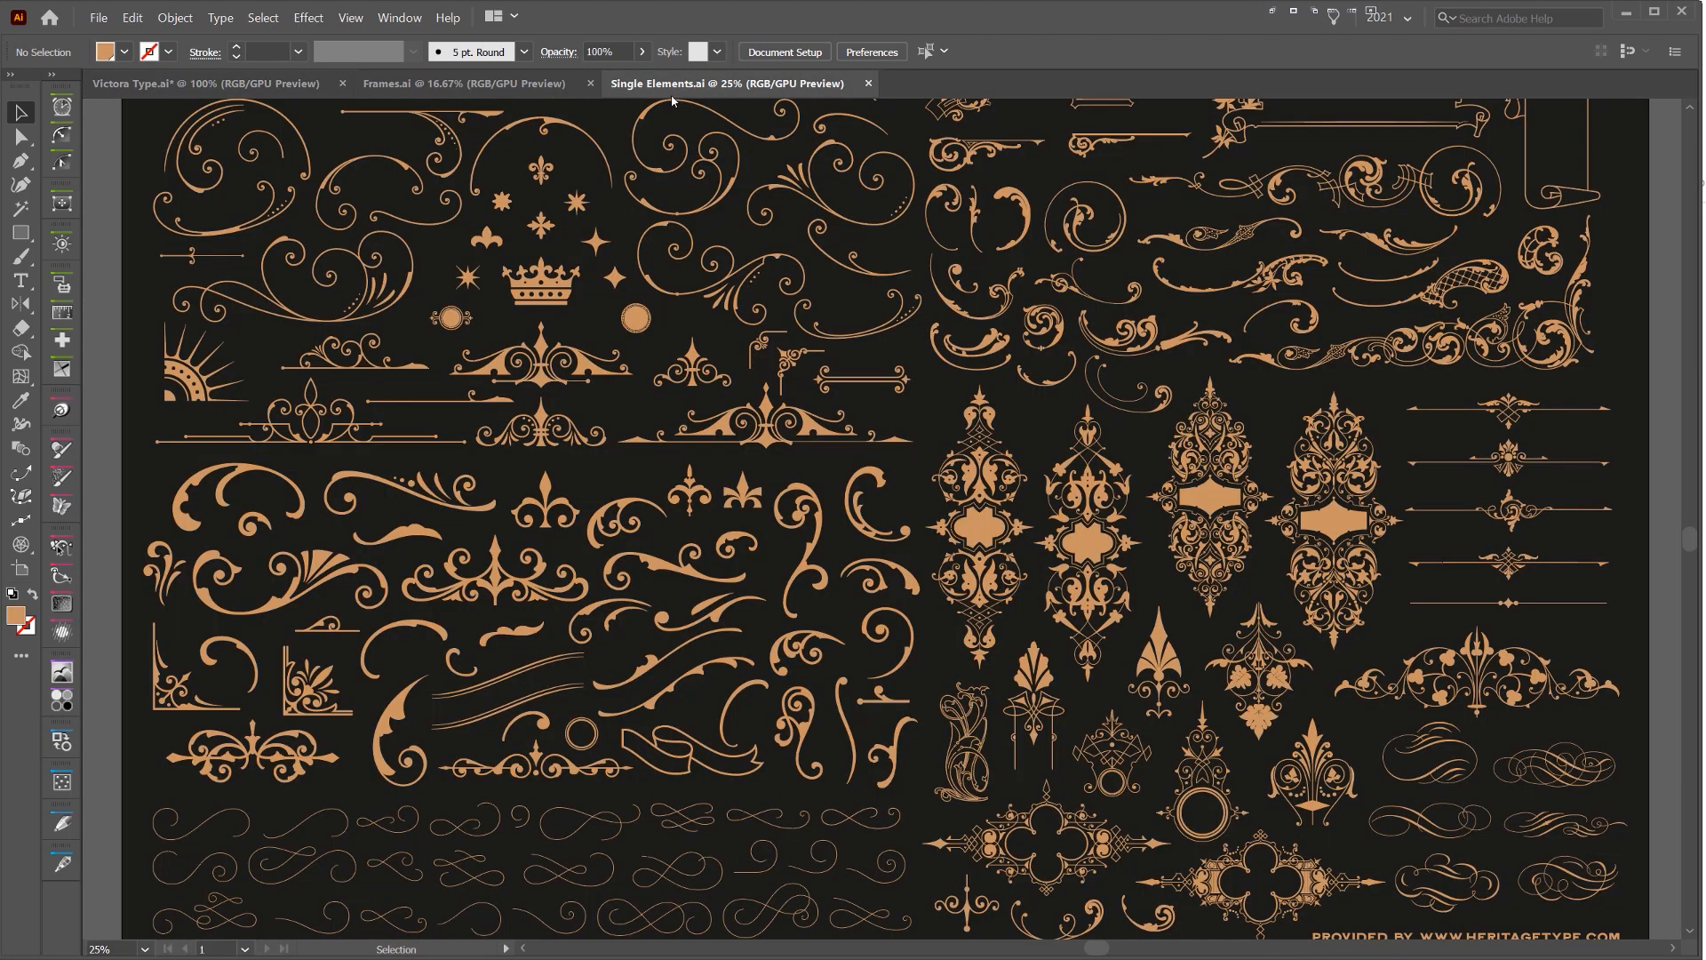
{"action": "left_click_drag", "start_coordinate": [579, 276], "coordinate": [691, 327]}
{"action": "scroll", "coordinate": [648, 335], "scroll_direction": "up", "scroll_amount": 3}
{"action": "left_click", "coordinate": [653, 378]}
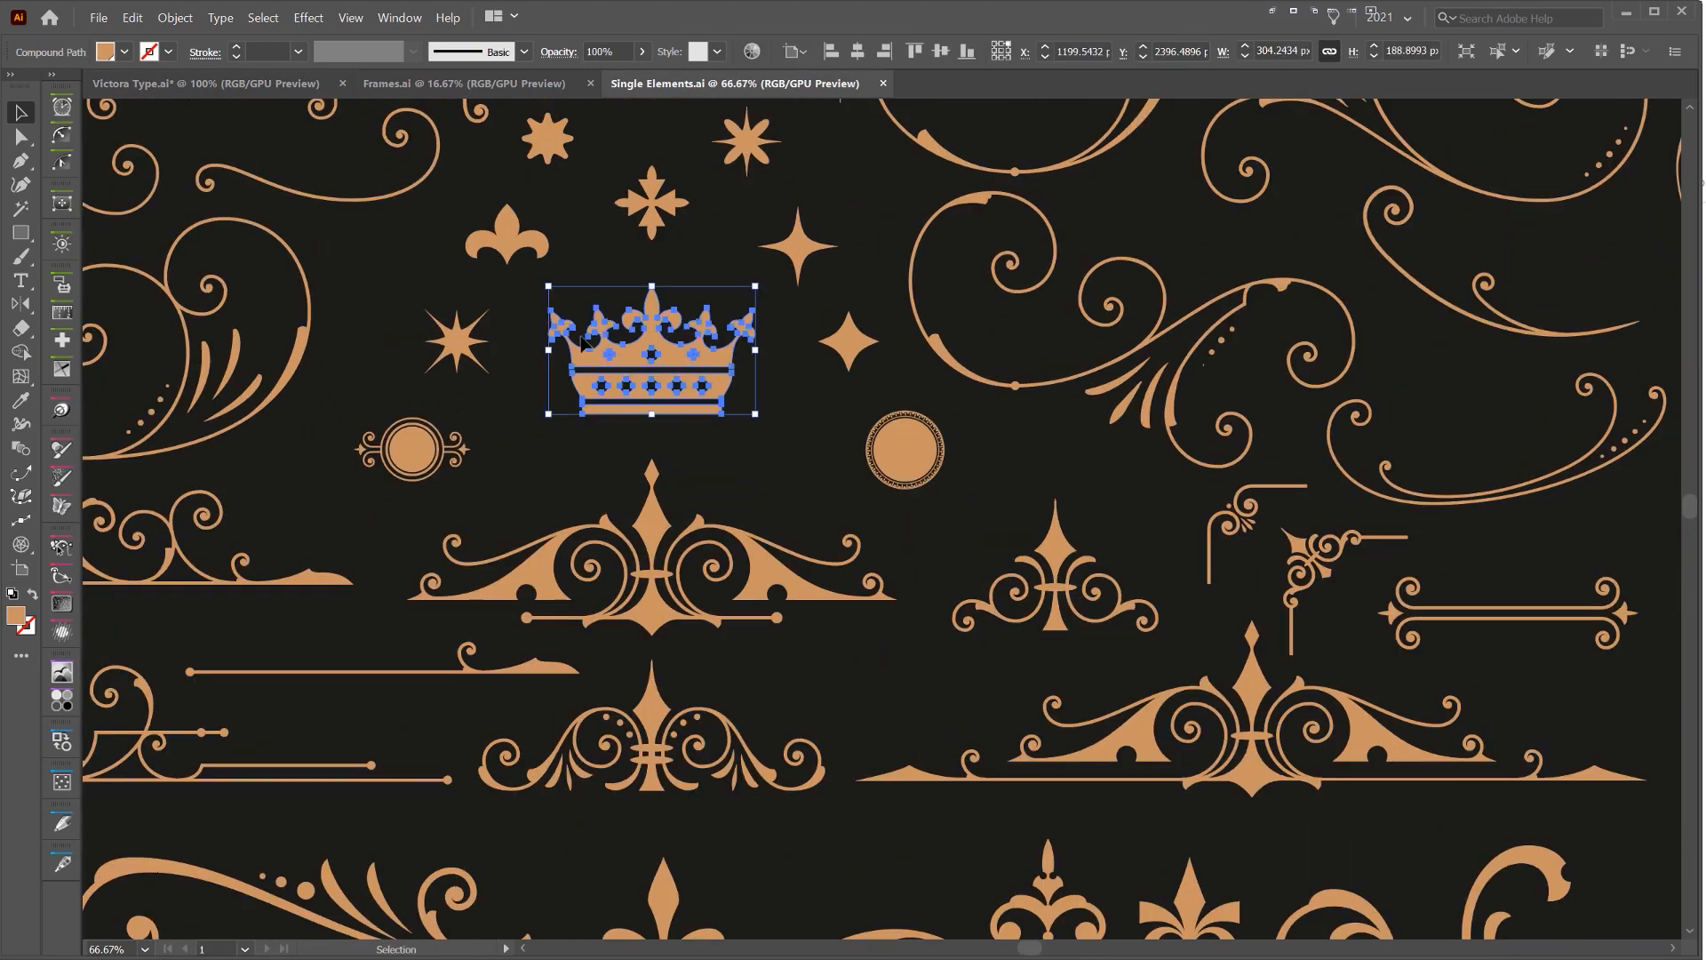
{"action": "key", "text": "ctrl+c"}
{"action": "left_click", "coordinate": [205, 83]}
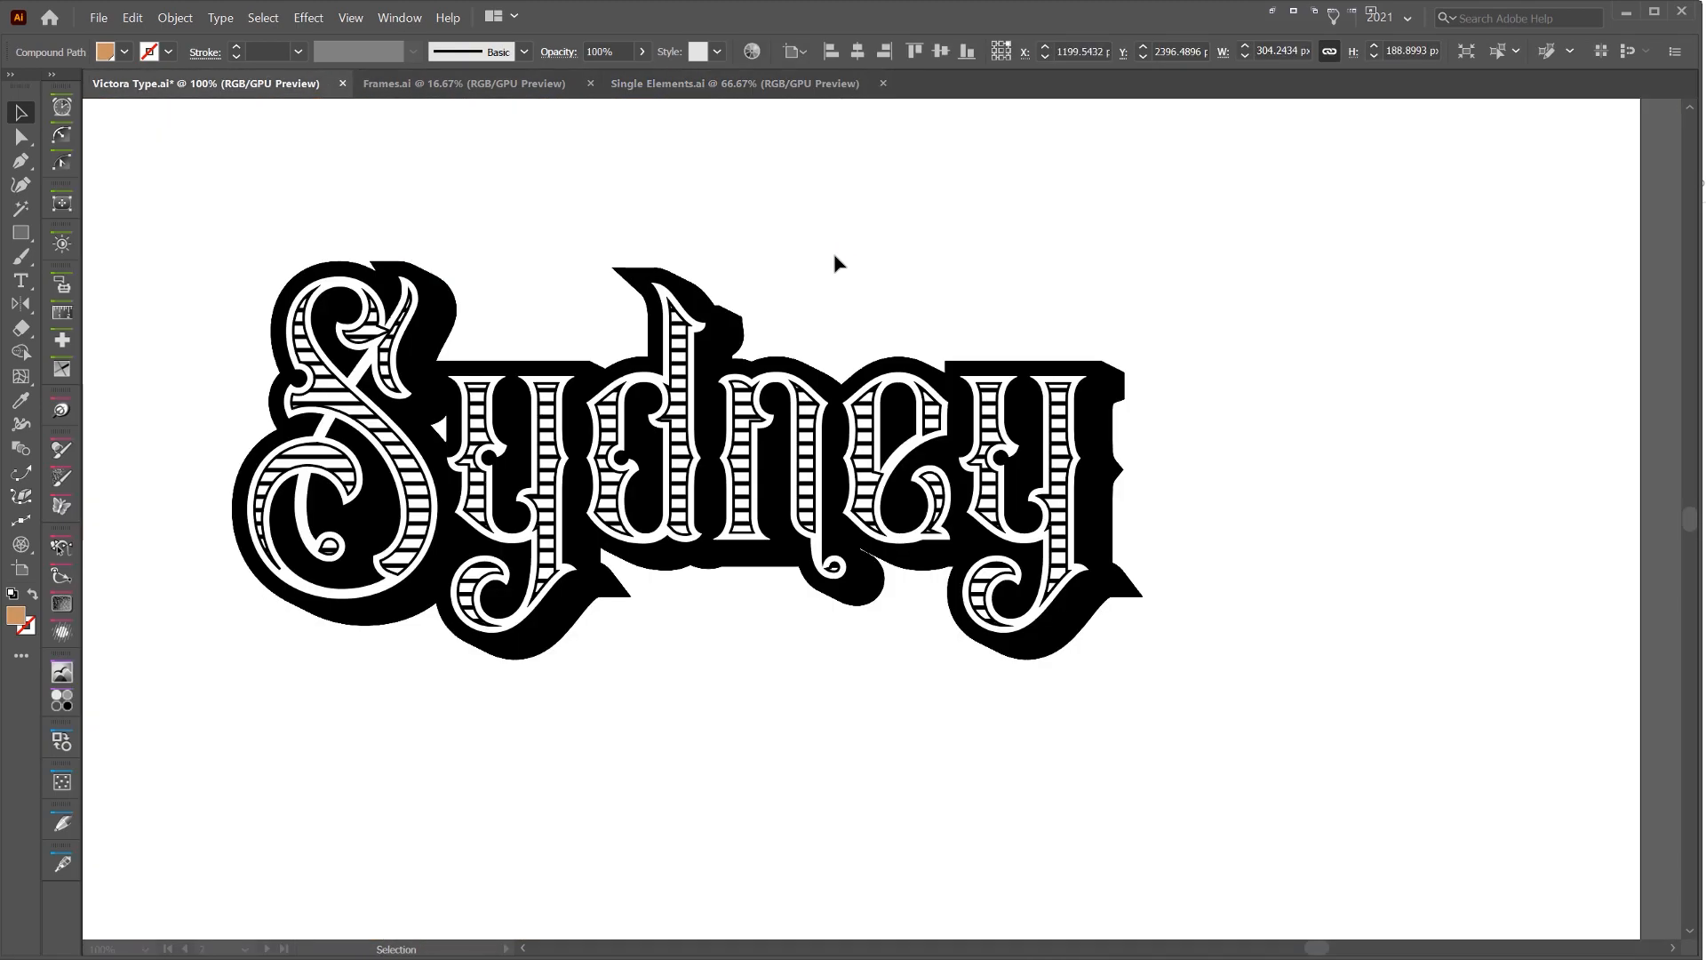
{"action": "key", "text": "ctrl+v"}
Scale the pasted crown down to about 142 by 88 px and place it centrally above the lettering
{"action": "left_click_drag", "start_coordinate": [940, 583], "coordinate": [630, 330]}
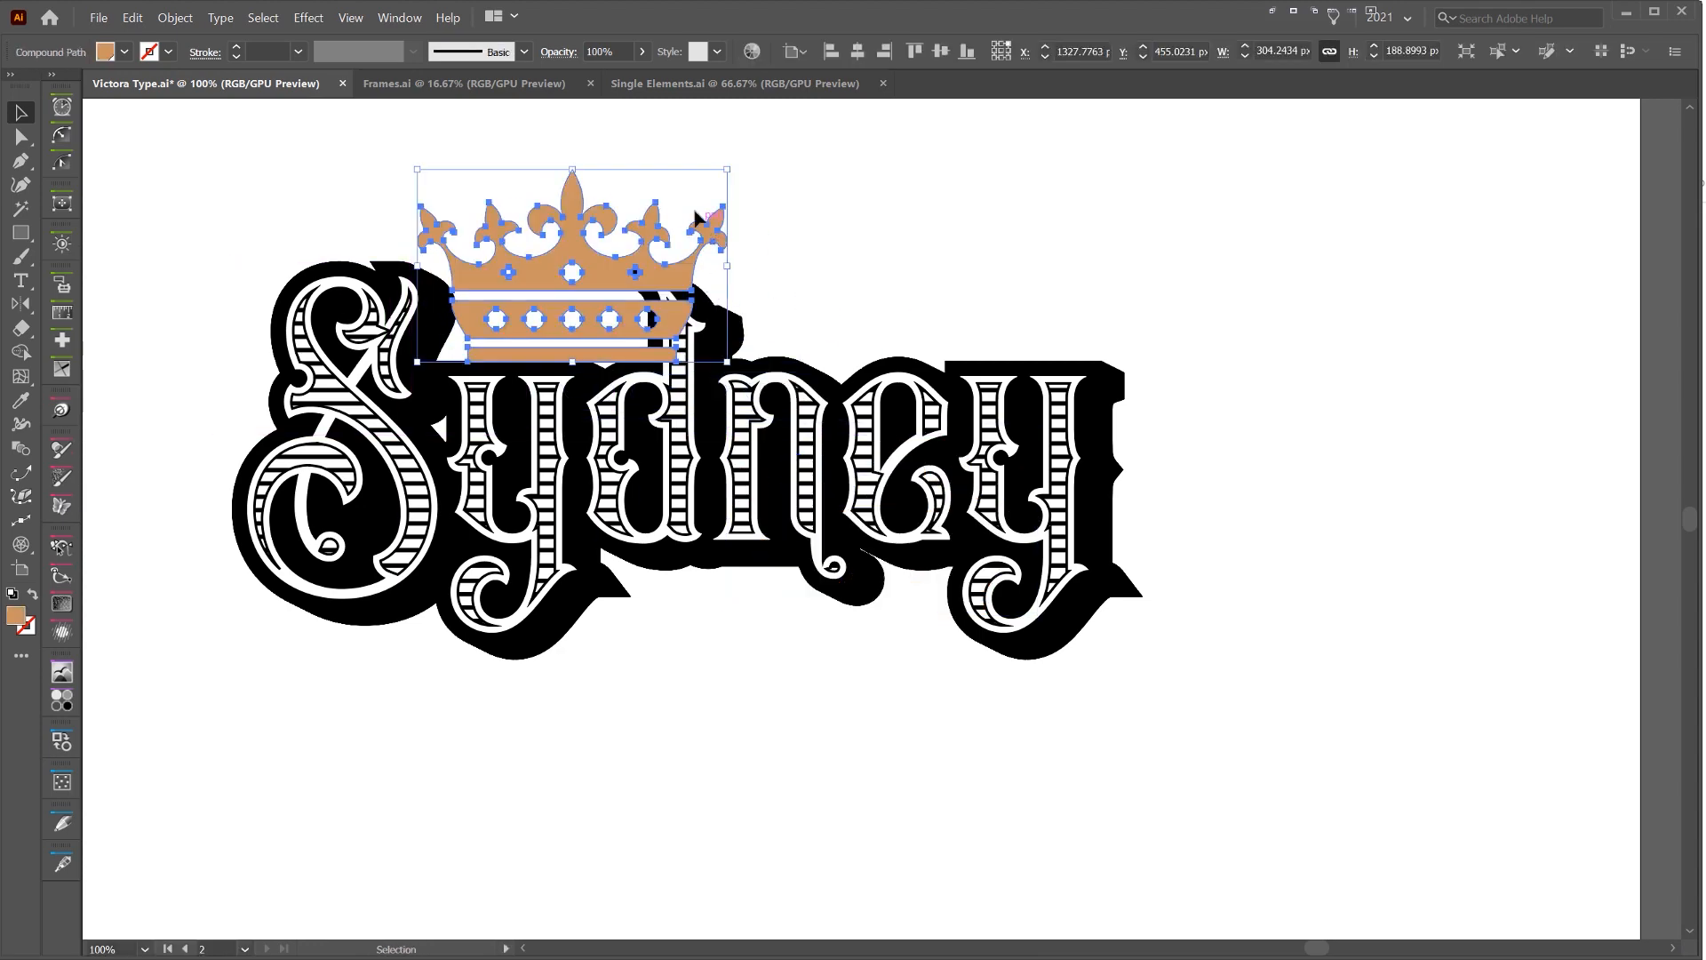
{"action": "left_click_drag", "start_coordinate": [731, 174], "coordinate": [561, 283]}
{"action": "scroll", "coordinate": [538, 286], "scroll_direction": "up", "scroll_amount": 3}
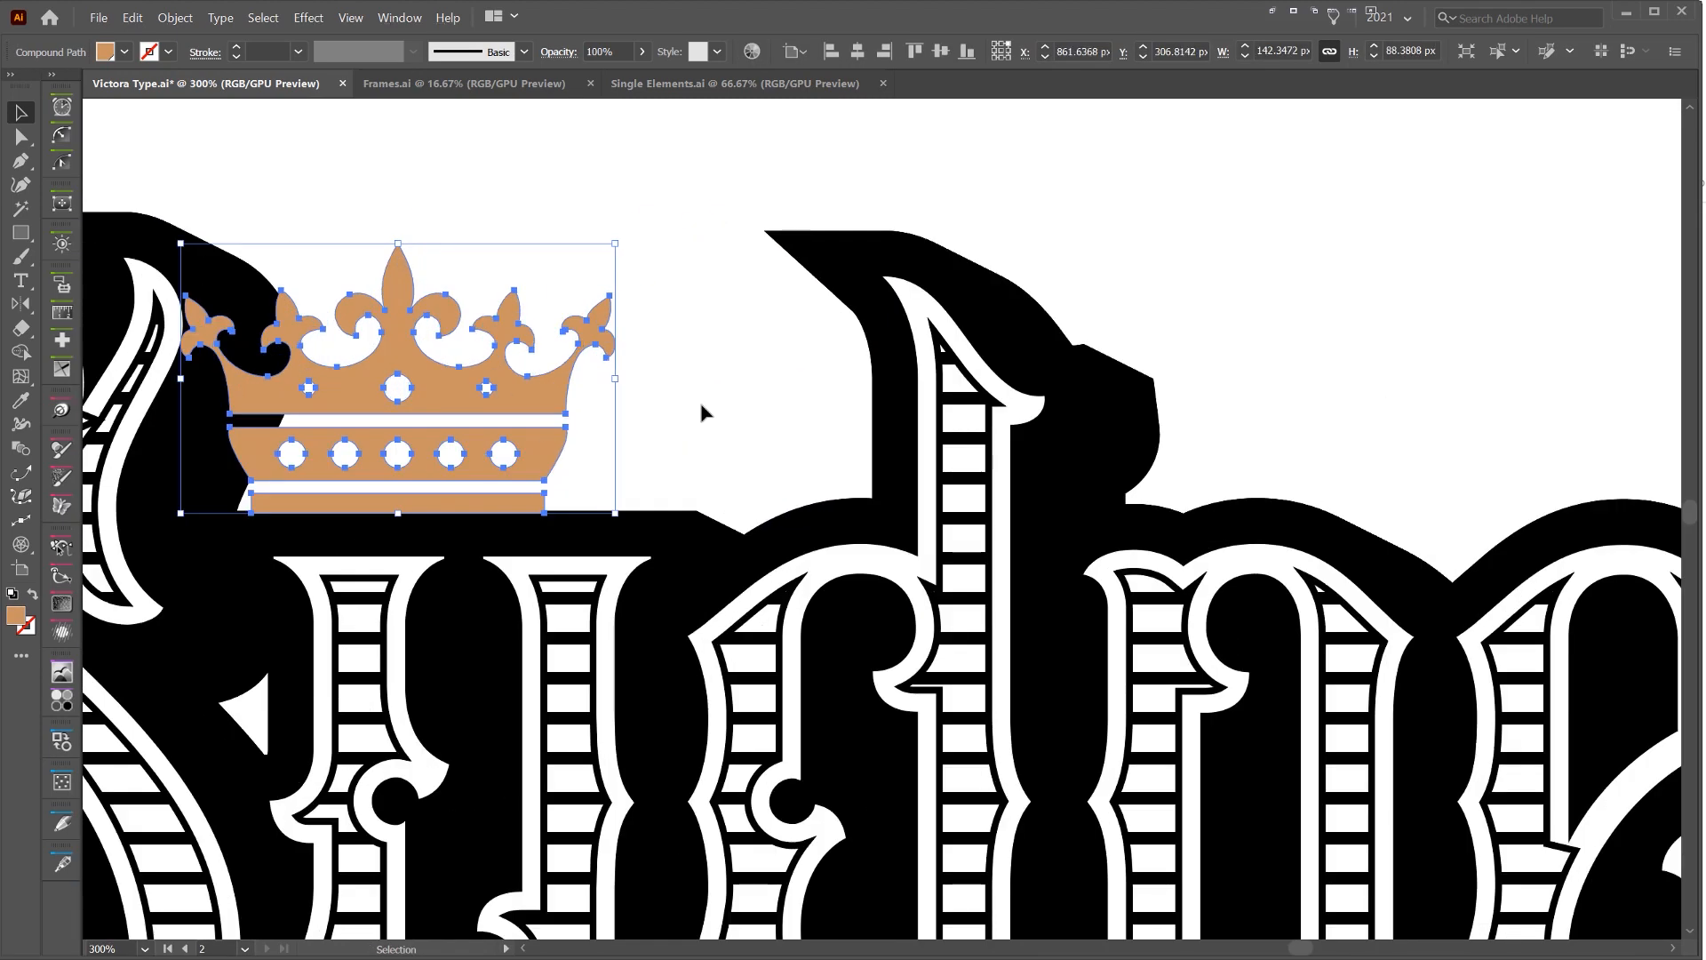
{"action": "left_click_drag", "start_coordinate": [542, 378], "coordinate": [918, 144]}
{"action": "scroll", "coordinate": [661, 308], "scroll_direction": "down", "scroll_amount": 2}
{"action": "key", "text": "space"}
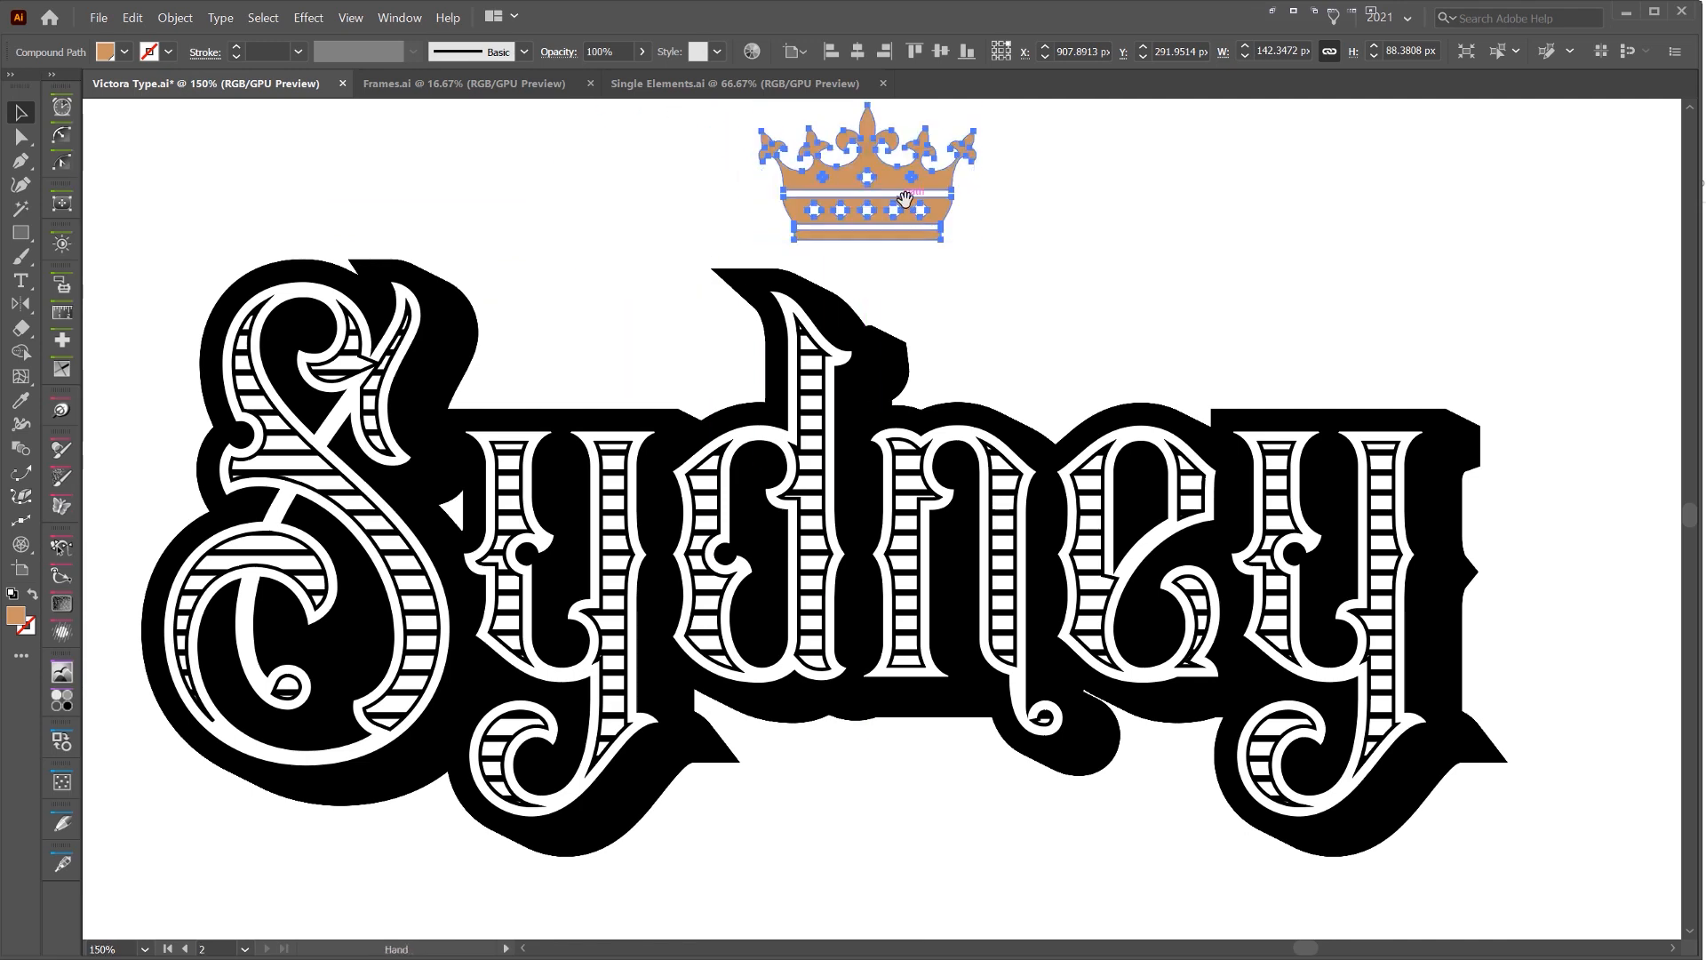
Brush rough placement marks around the lettering: an oval between the S and the d, and lines below and above the later letters
{"action": "left_click_drag", "start_coordinate": [597, 334], "coordinate": [692, 386]}
{"action": "scroll", "coordinate": [716, 382], "scroll_direction": "up", "scroll_amount": 1}
{"action": "key", "text": "b"}
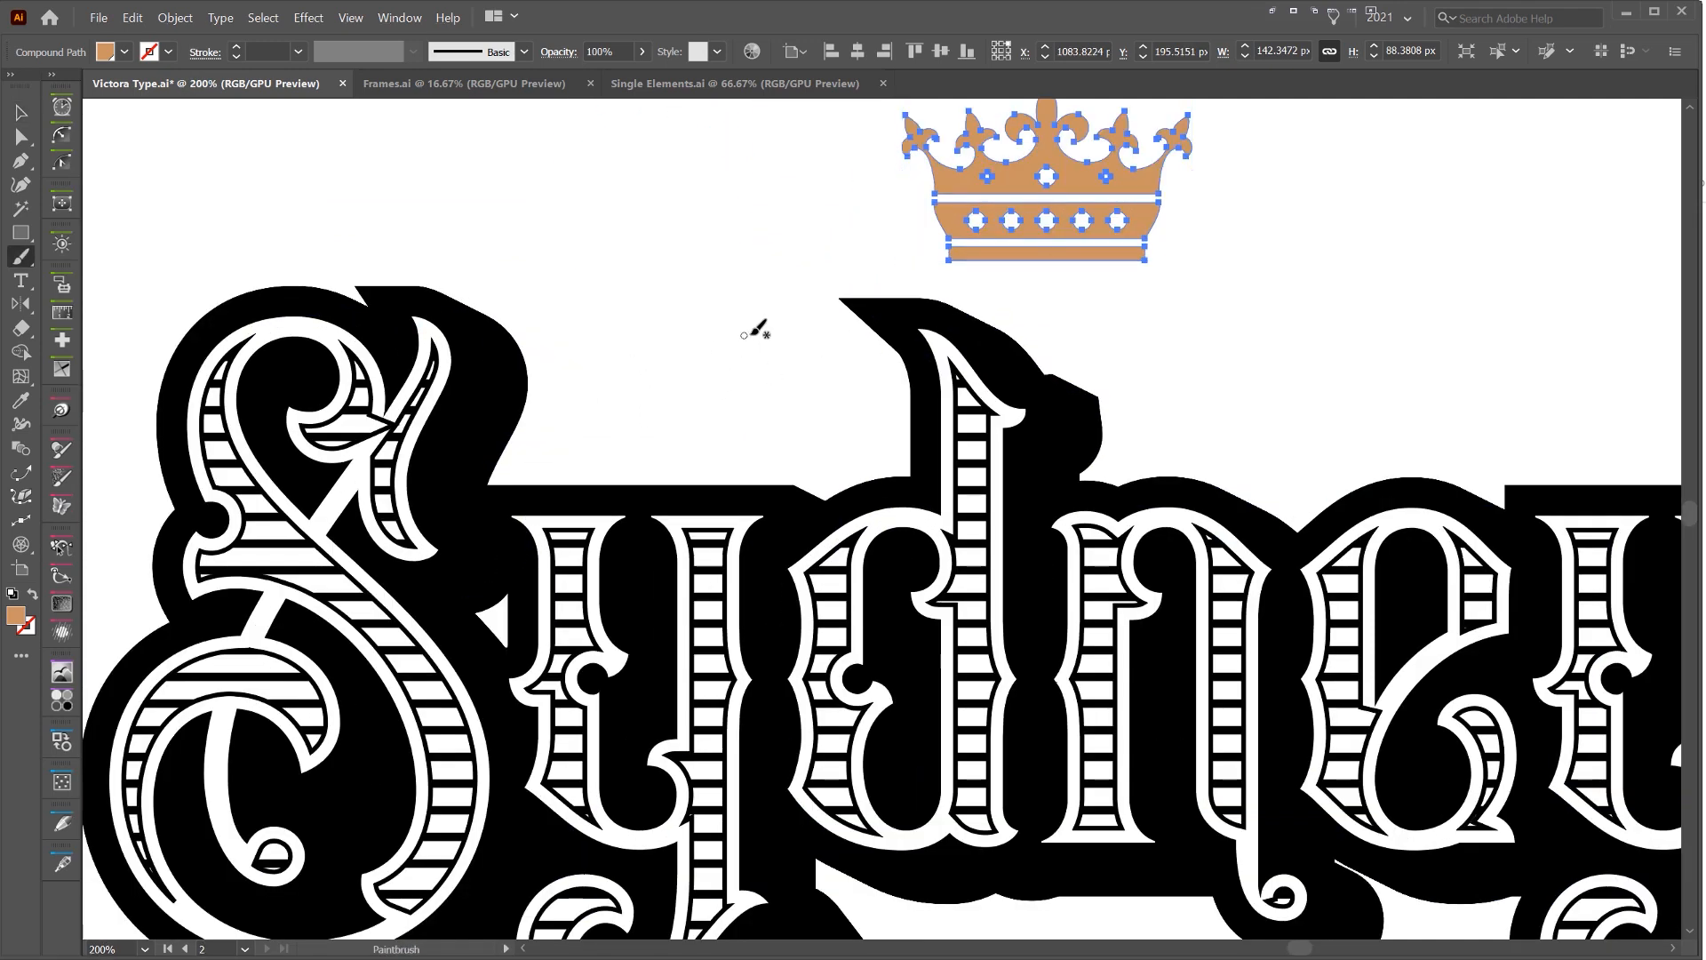
{"action": "left_click_drag", "start_coordinate": [701, 312], "coordinate": [700, 314]}
{"action": "key", "text": "space"}
{"action": "left_click_drag", "start_coordinate": [1057, 843], "coordinate": [741, 370]}
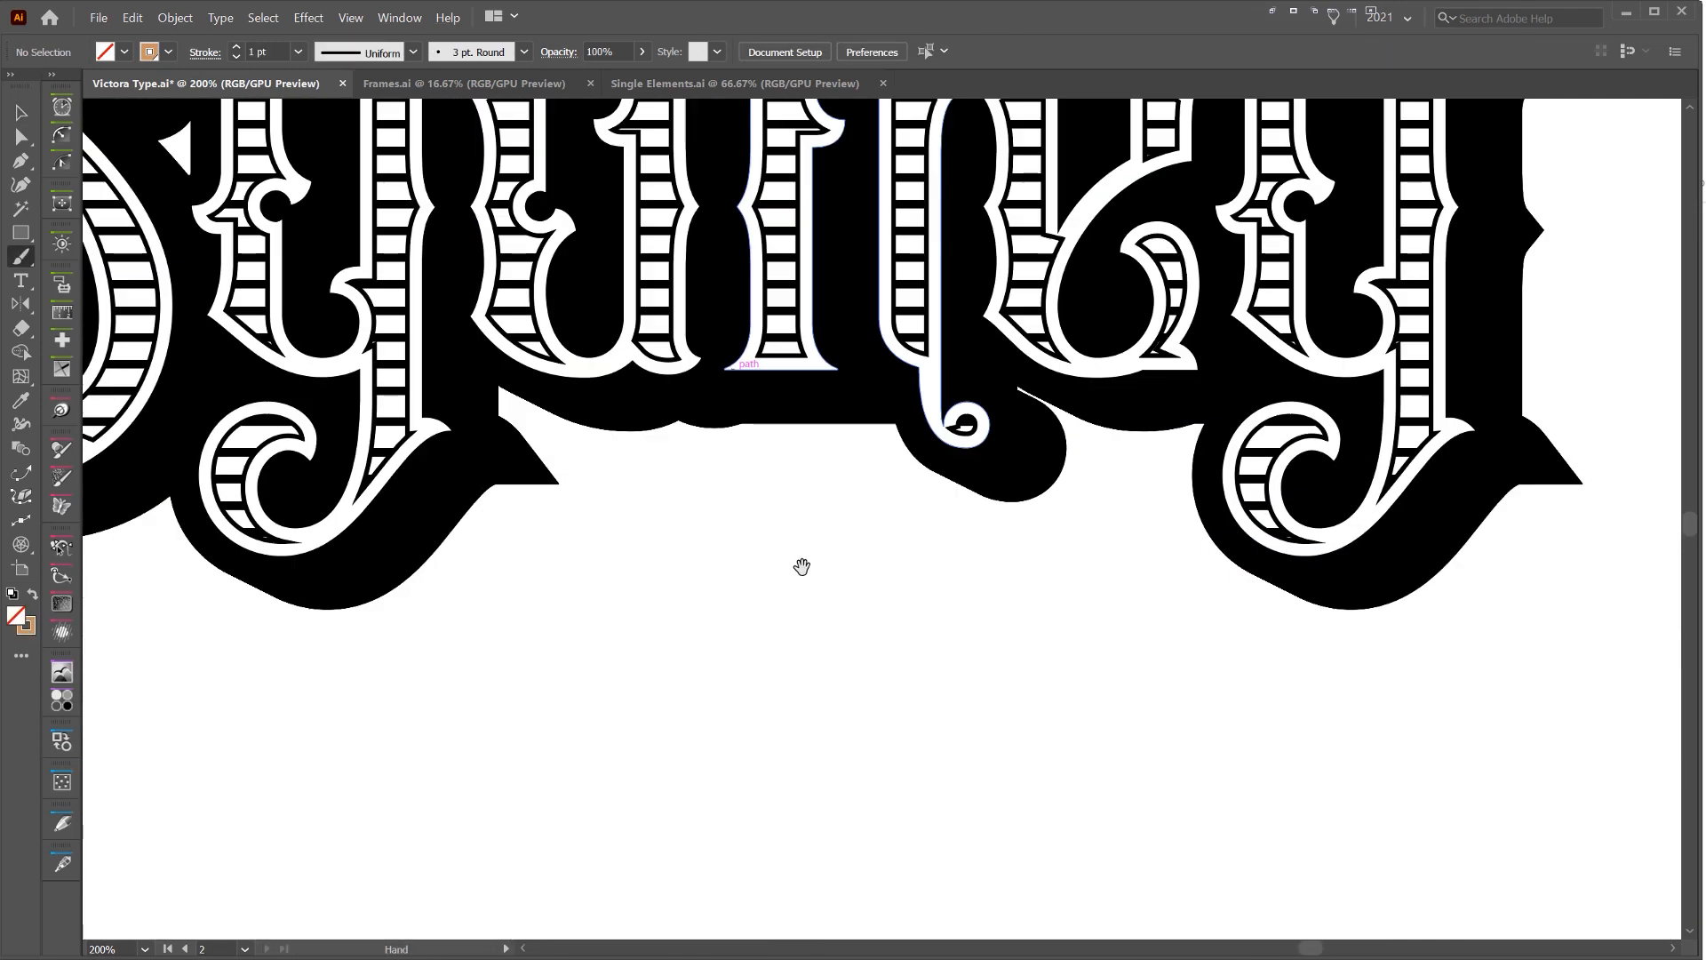
{"action": "mouse_move", "coordinate": [537, 541]}
{"action": "left_mouse_down"}
{"action": "mouse_move", "coordinate": [947, 557]}
{"action": "mouse_move", "coordinate": [1140, 528]}
{"action": "left_mouse_up"}
{"action": "key", "text": "space"}
{"action": "left_click_drag", "start_coordinate": [1044, 382], "coordinate": [853, 742]}
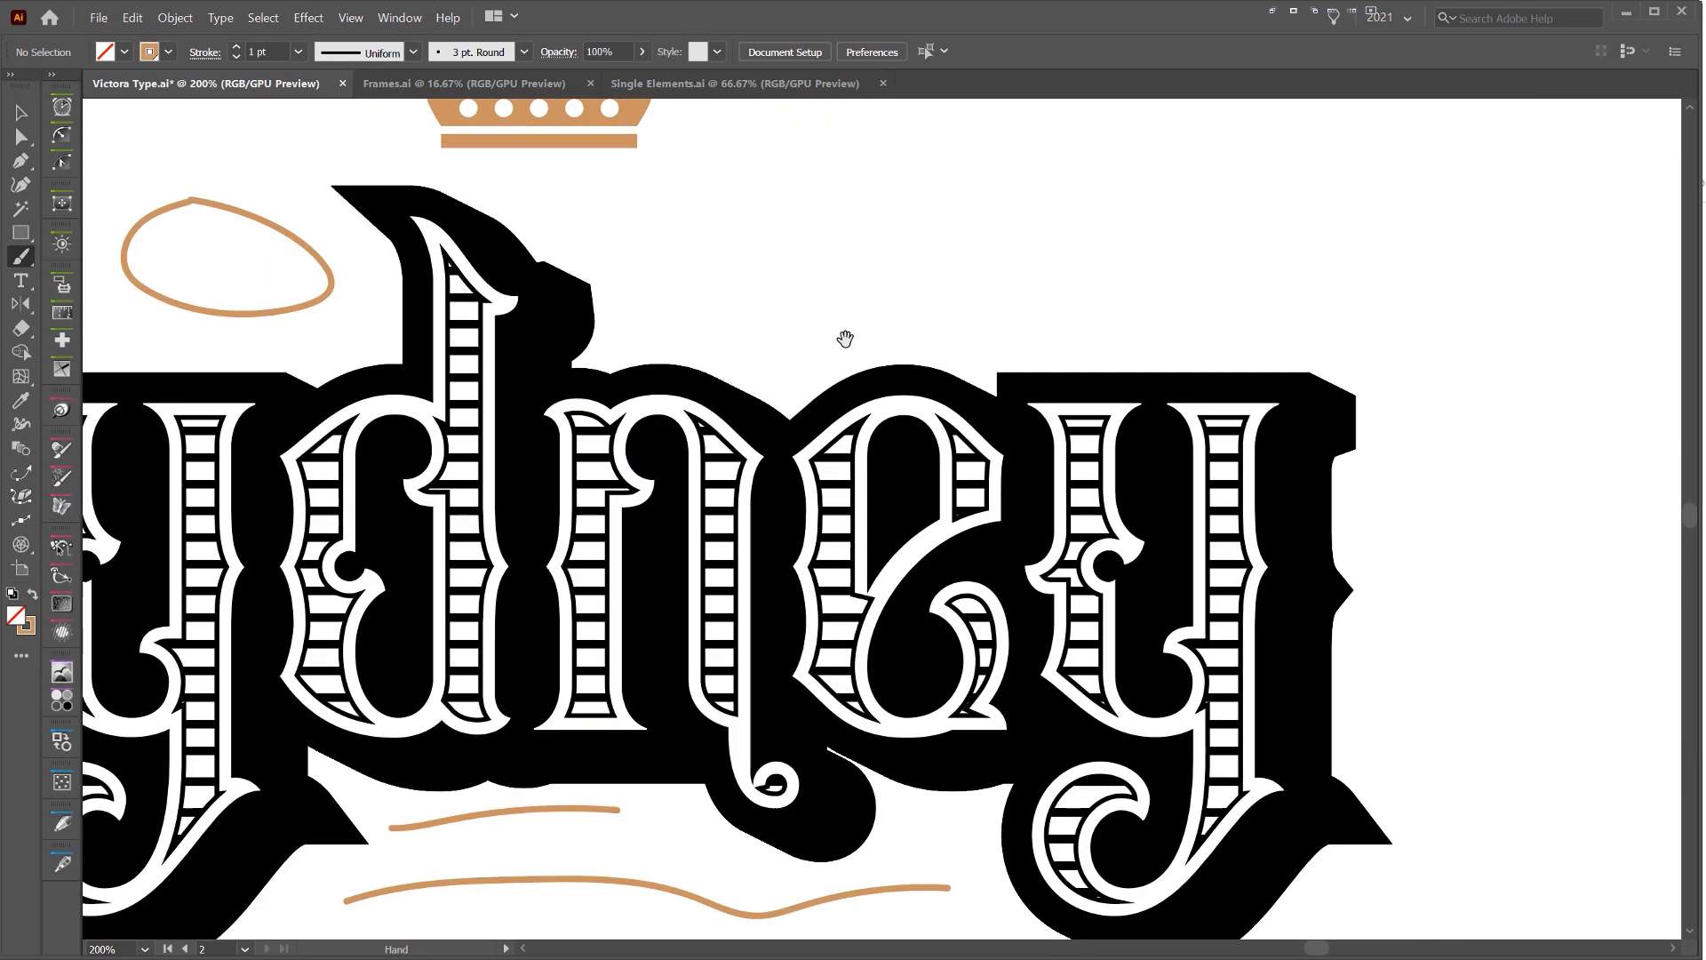
{"action": "left_click_drag", "start_coordinate": [589, 201], "coordinate": [1343, 236]}
{"action": "mouse_move", "coordinate": [629, 331]}
{"action": "left_mouse_down"}
{"action": "mouse_move", "coordinate": [1393, 338]}
{"action": "mouse_move", "coordinate": [1091, 377]}
{"action": "left_mouse_up"}
{"action": "scroll", "coordinate": [1383, 335], "scroll_direction": "down", "scroll_amount": 3}
{"action": "key", "text": "space"}
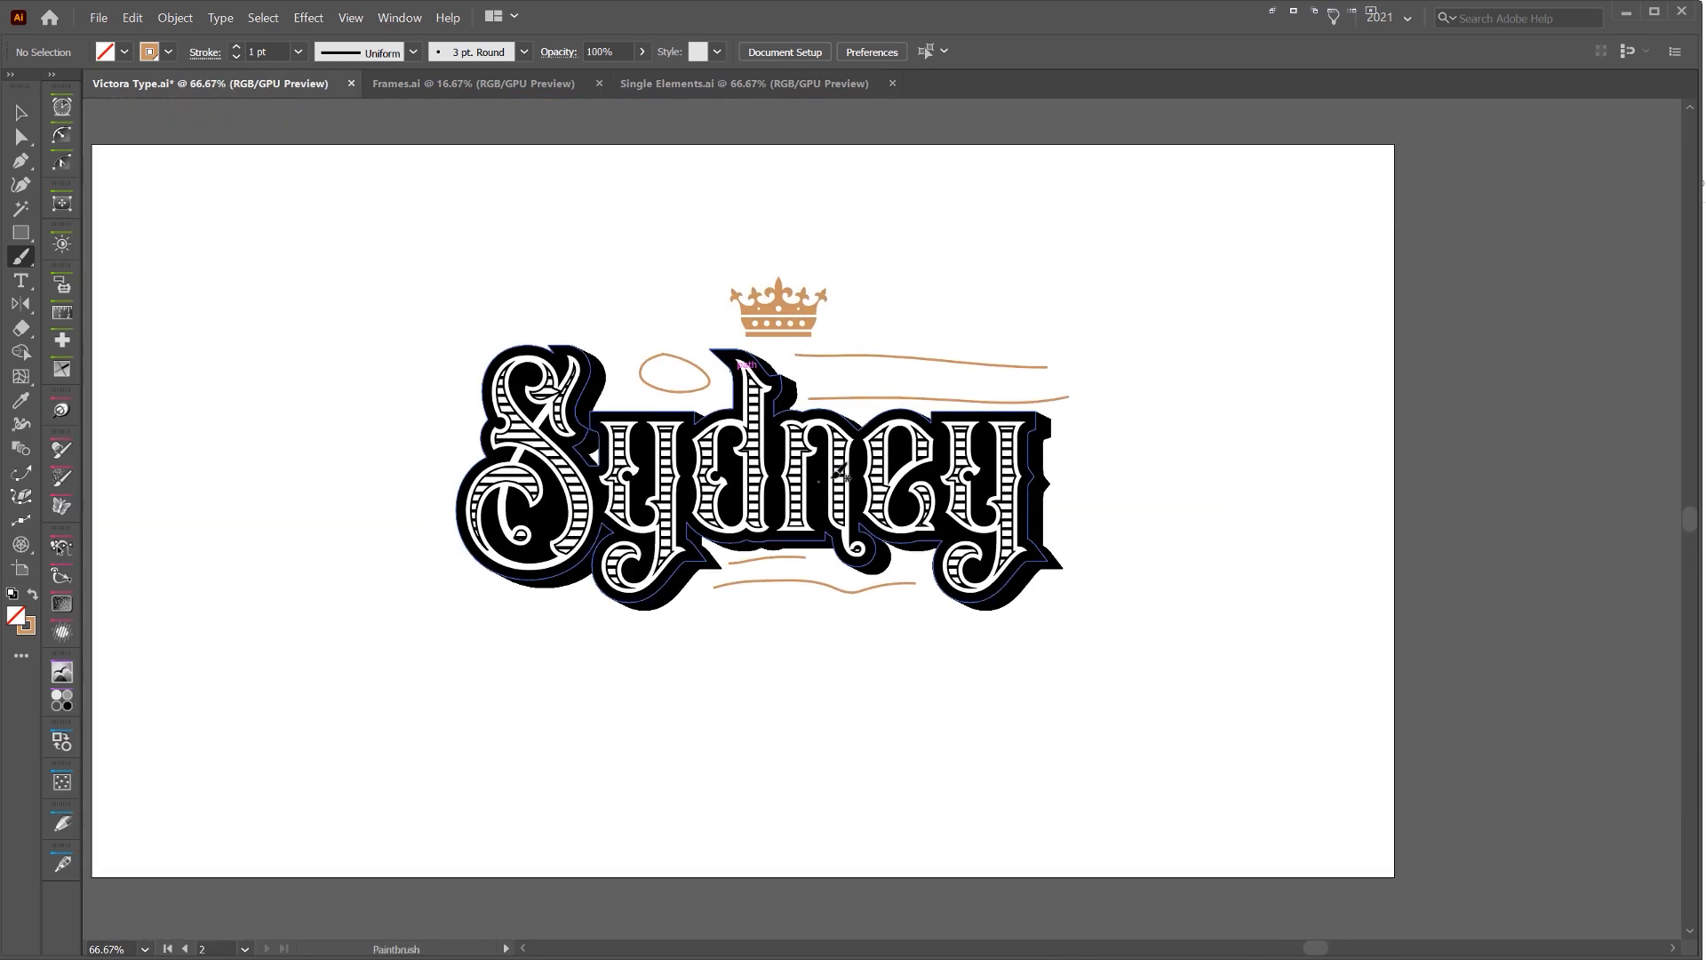
Undo the brushed placement marks around the lettering
{"action": "key", "text": "ctrl+z"}
{"action": "key", "text": "ctrl+z"}
{"action": "key", "text": "ctrl+z"}
{"action": "key", "text": "ctrl+z"}
Move the crown into the gap between the S and the d, and scale it to about 120 by 75 px
{"action": "left_click", "coordinate": [746, 331], "text": "ctrl"}
{"action": "scroll", "coordinate": [765, 298], "scroll_direction": "up", "scroll_amount": 2}
{"action": "key", "text": "v"}
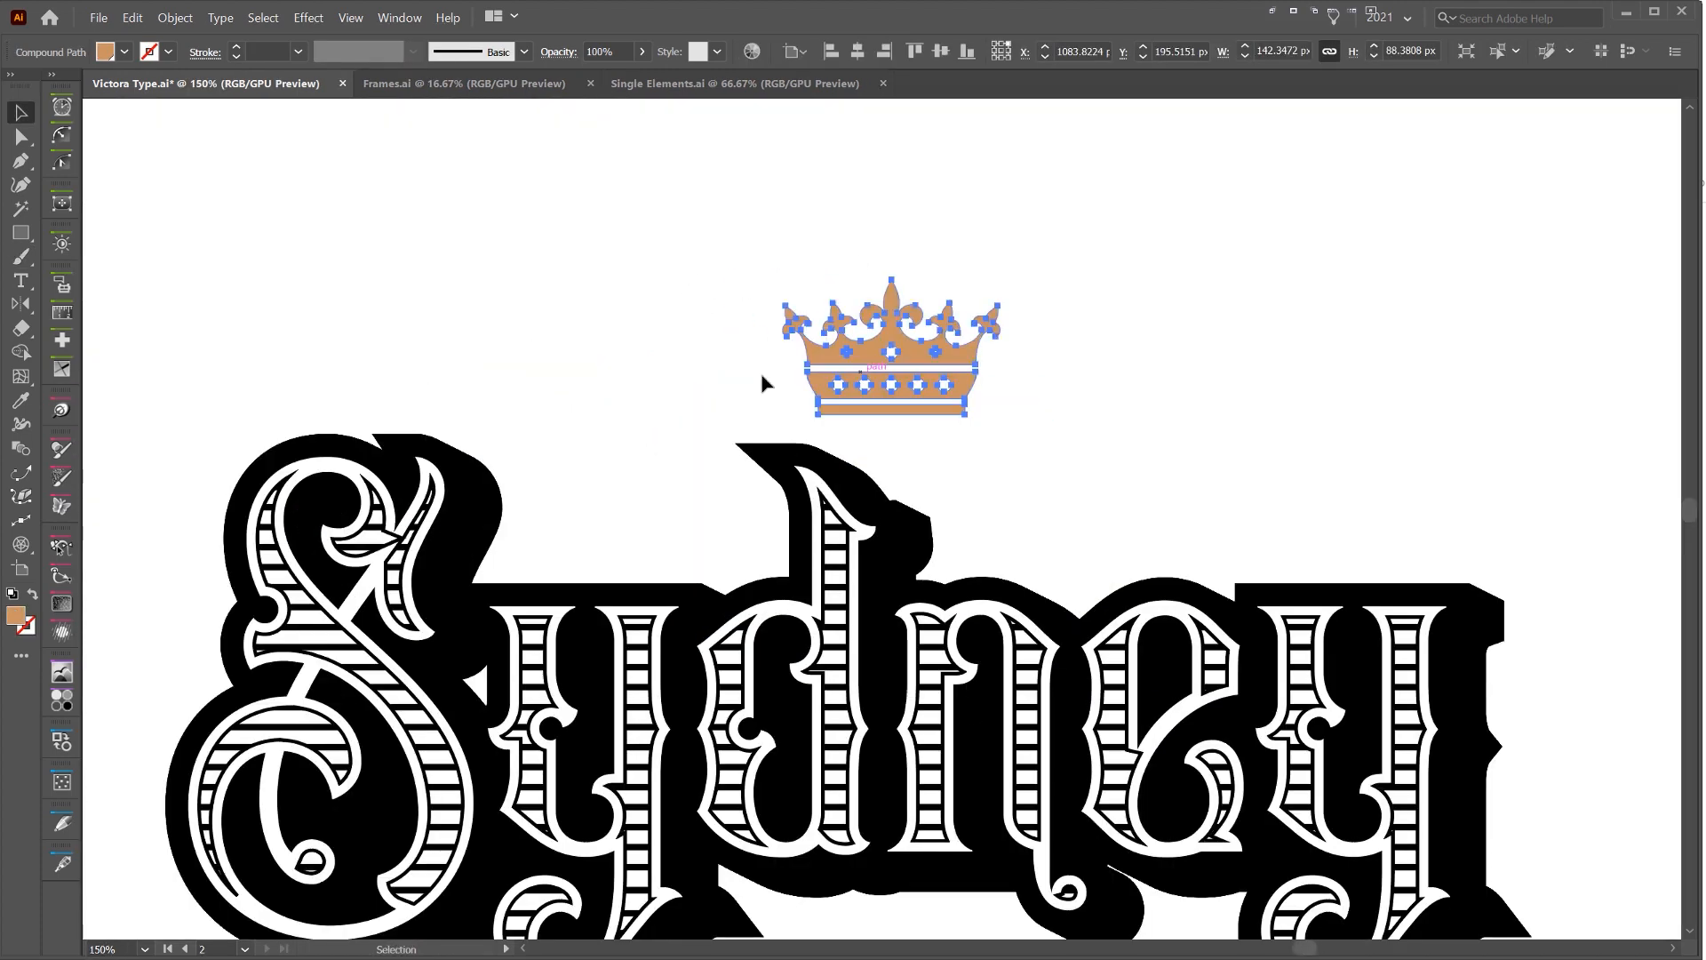
{"action": "left_click_drag", "start_coordinate": [769, 376], "coordinate": [532, 504]}
{"action": "left_click_drag", "start_coordinate": [739, 422], "coordinate": [689, 453]}
{"action": "left_click_drag", "start_coordinate": [656, 524], "coordinate": [677, 504]}
{"action": "left_click_drag", "start_coordinate": [625, 434], "coordinate": [626, 423]}
{"action": "scroll", "coordinate": [659, 419], "scroll_direction": "up", "scroll_amount": 1}
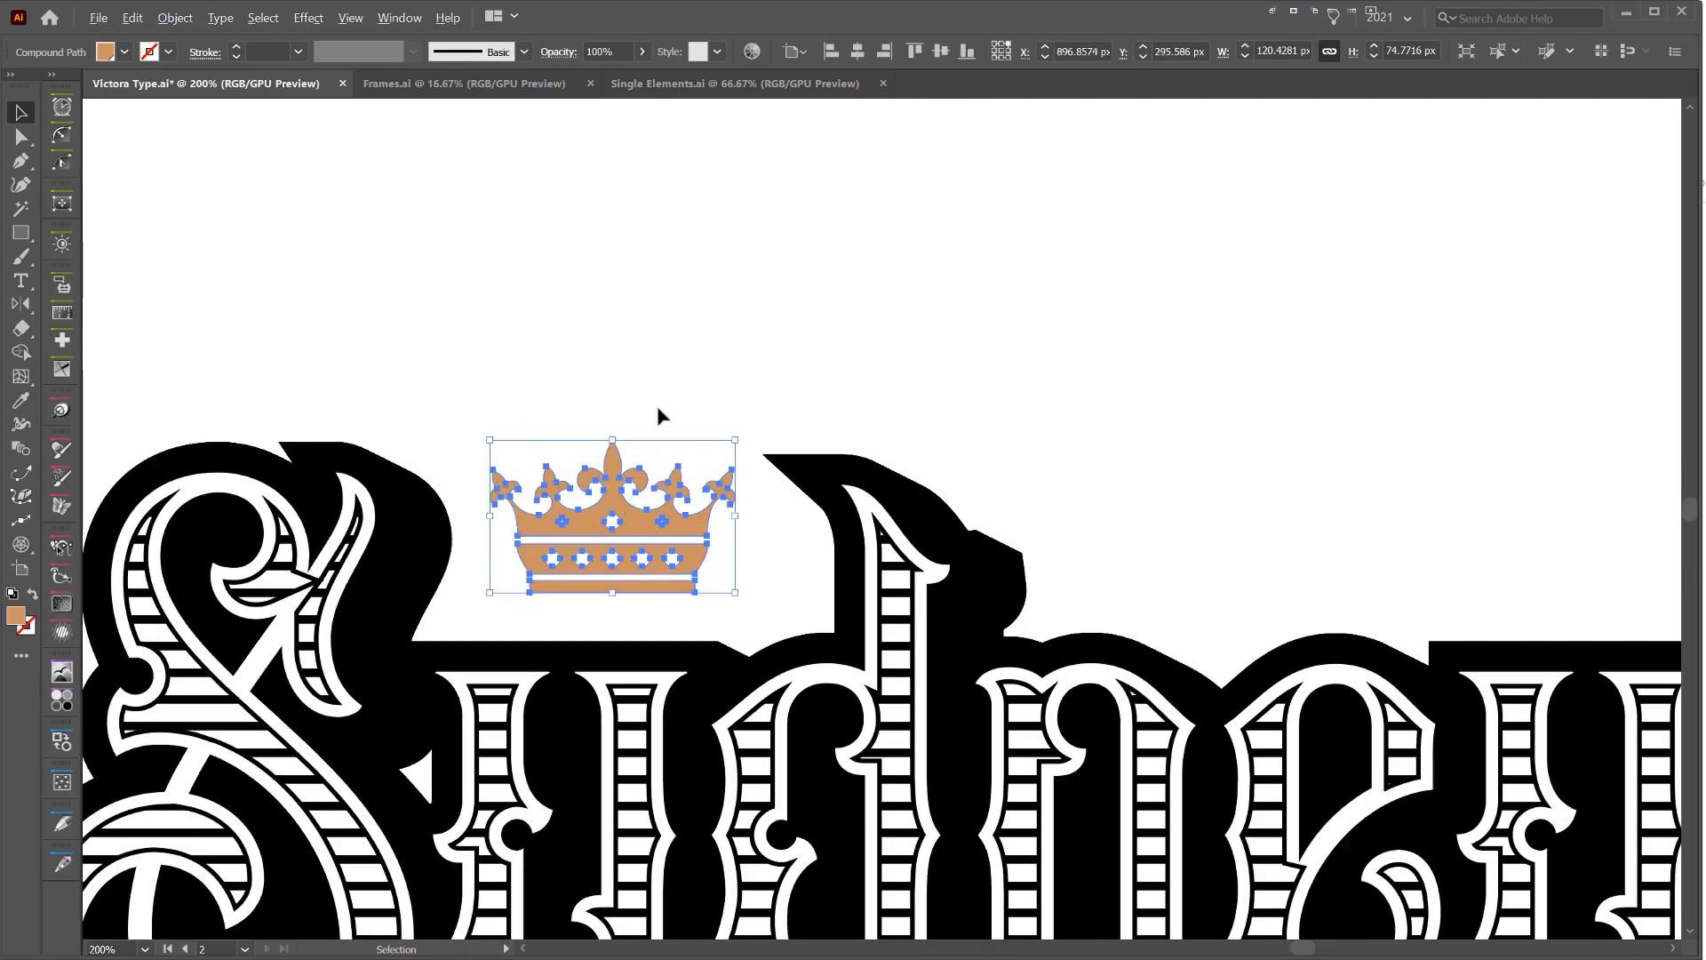
{"action": "left_click", "coordinate": [1131, 210]}
Offset the crown's path by 10 px, then fill the offset shape black and place it behind the crown
{"action": "left_click", "coordinate": [618, 536]}
{"action": "left_click", "coordinate": [175, 18]}
{"action": "mouse_move", "coordinate": [235, 374]}
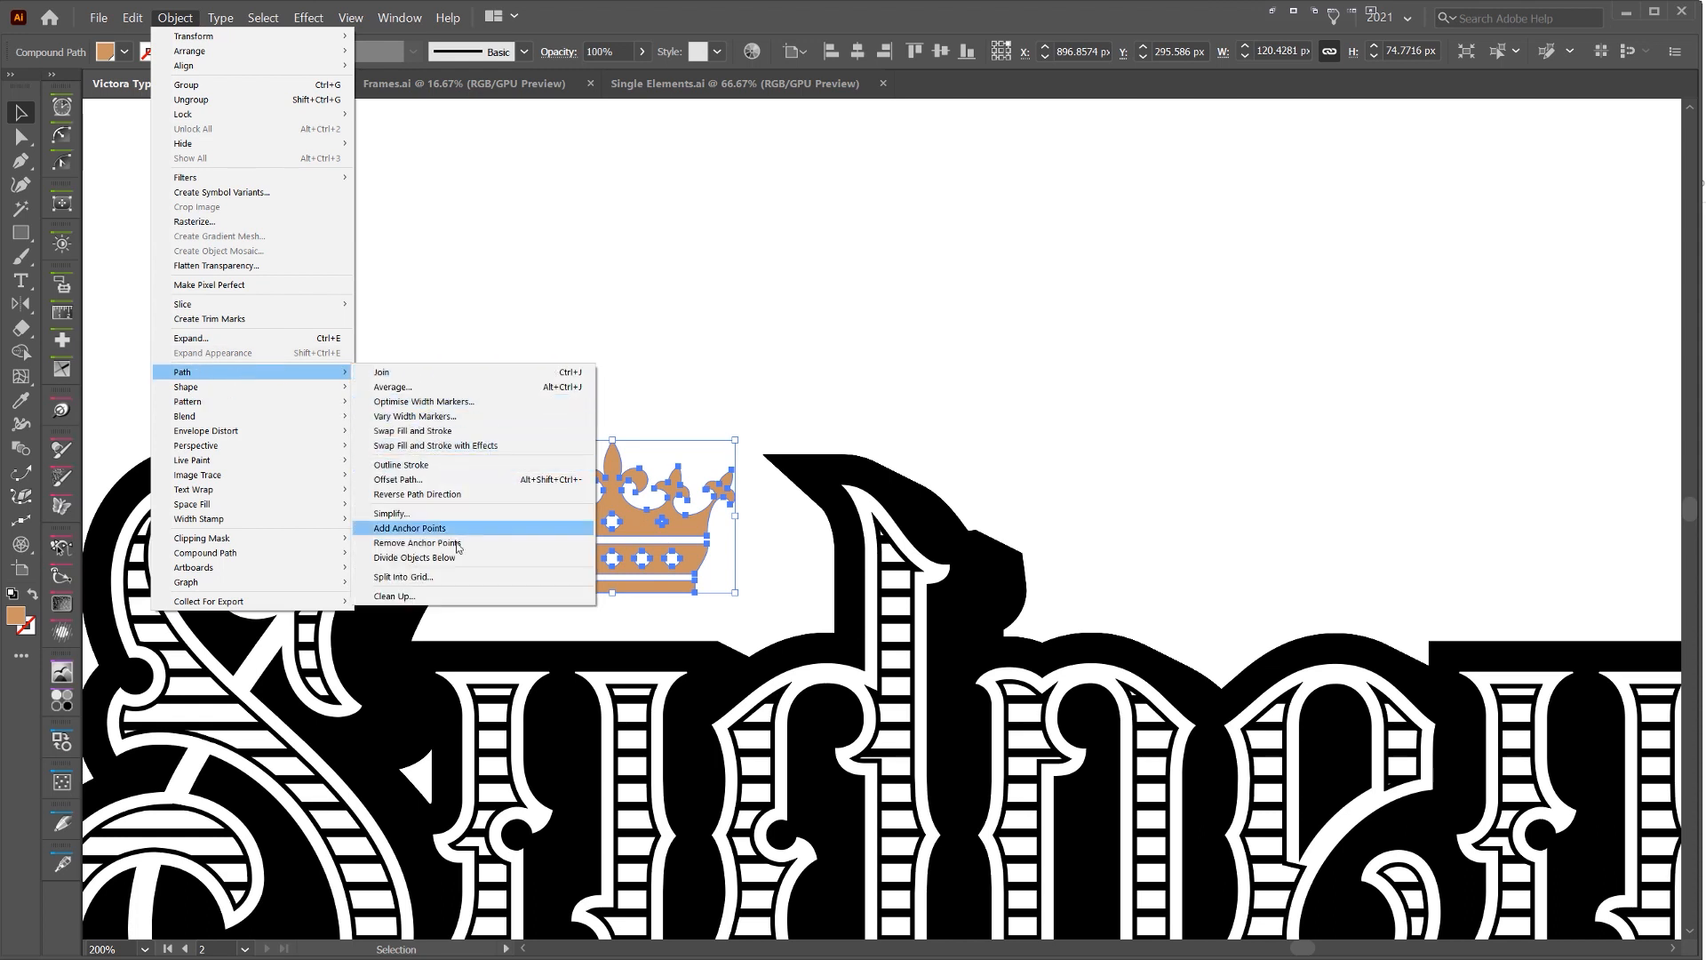
{"action": "left_click", "coordinate": [426, 479]}
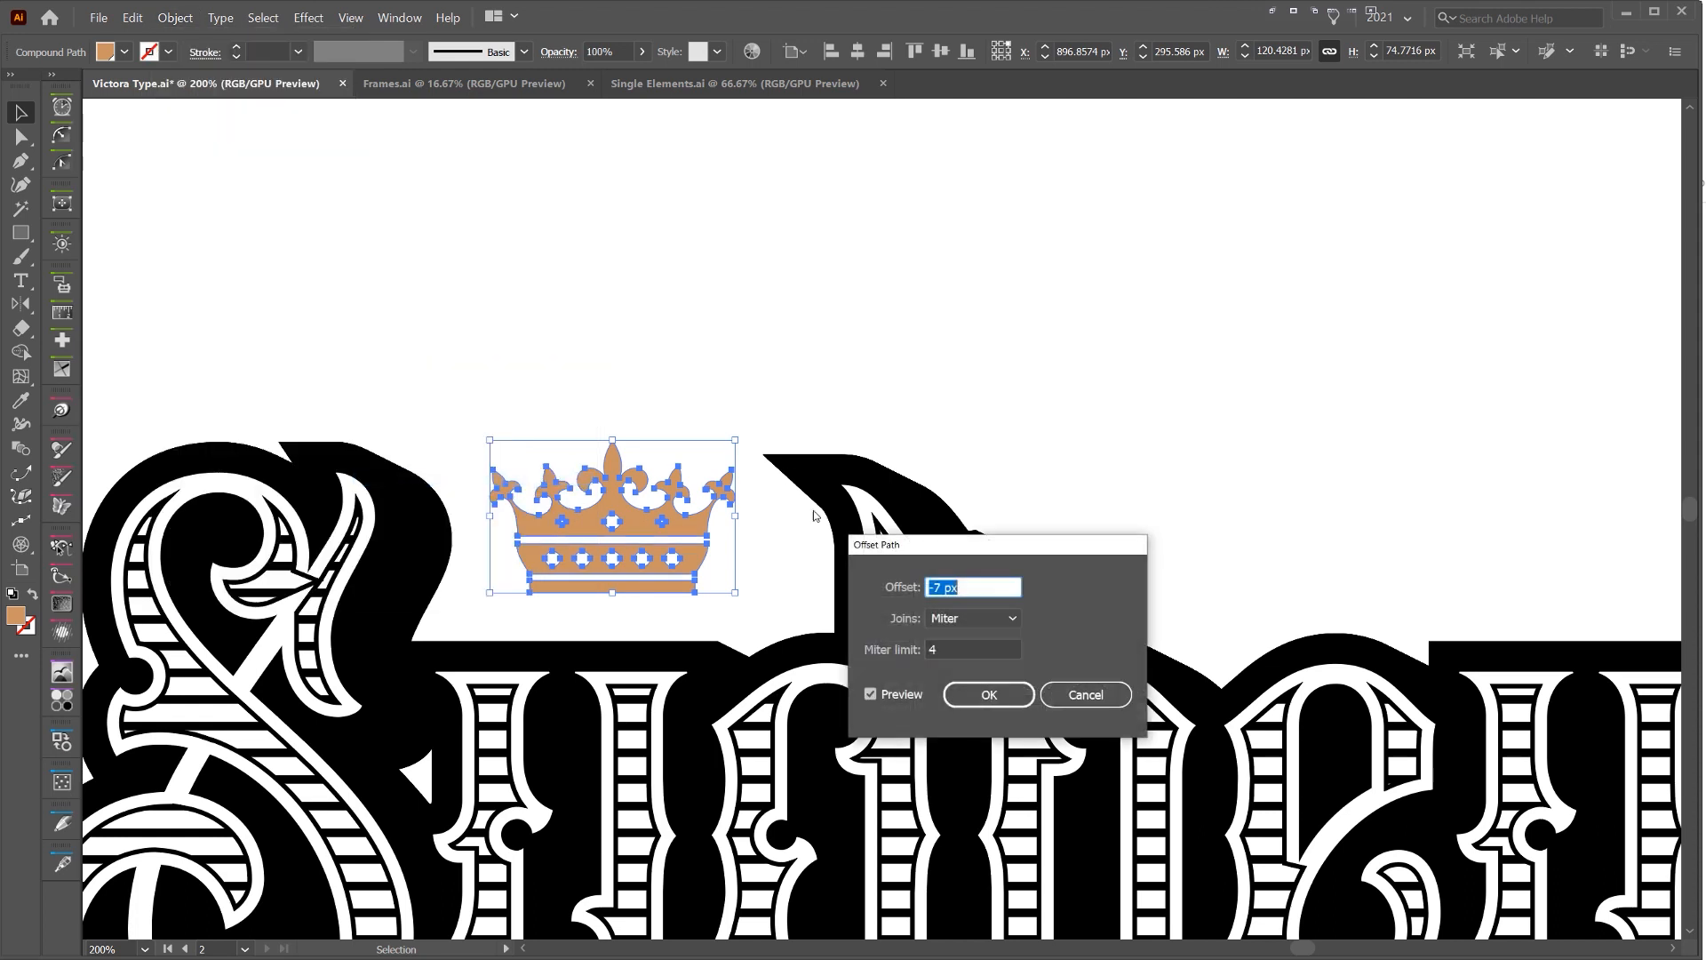
{"action": "type", "text": "10"}
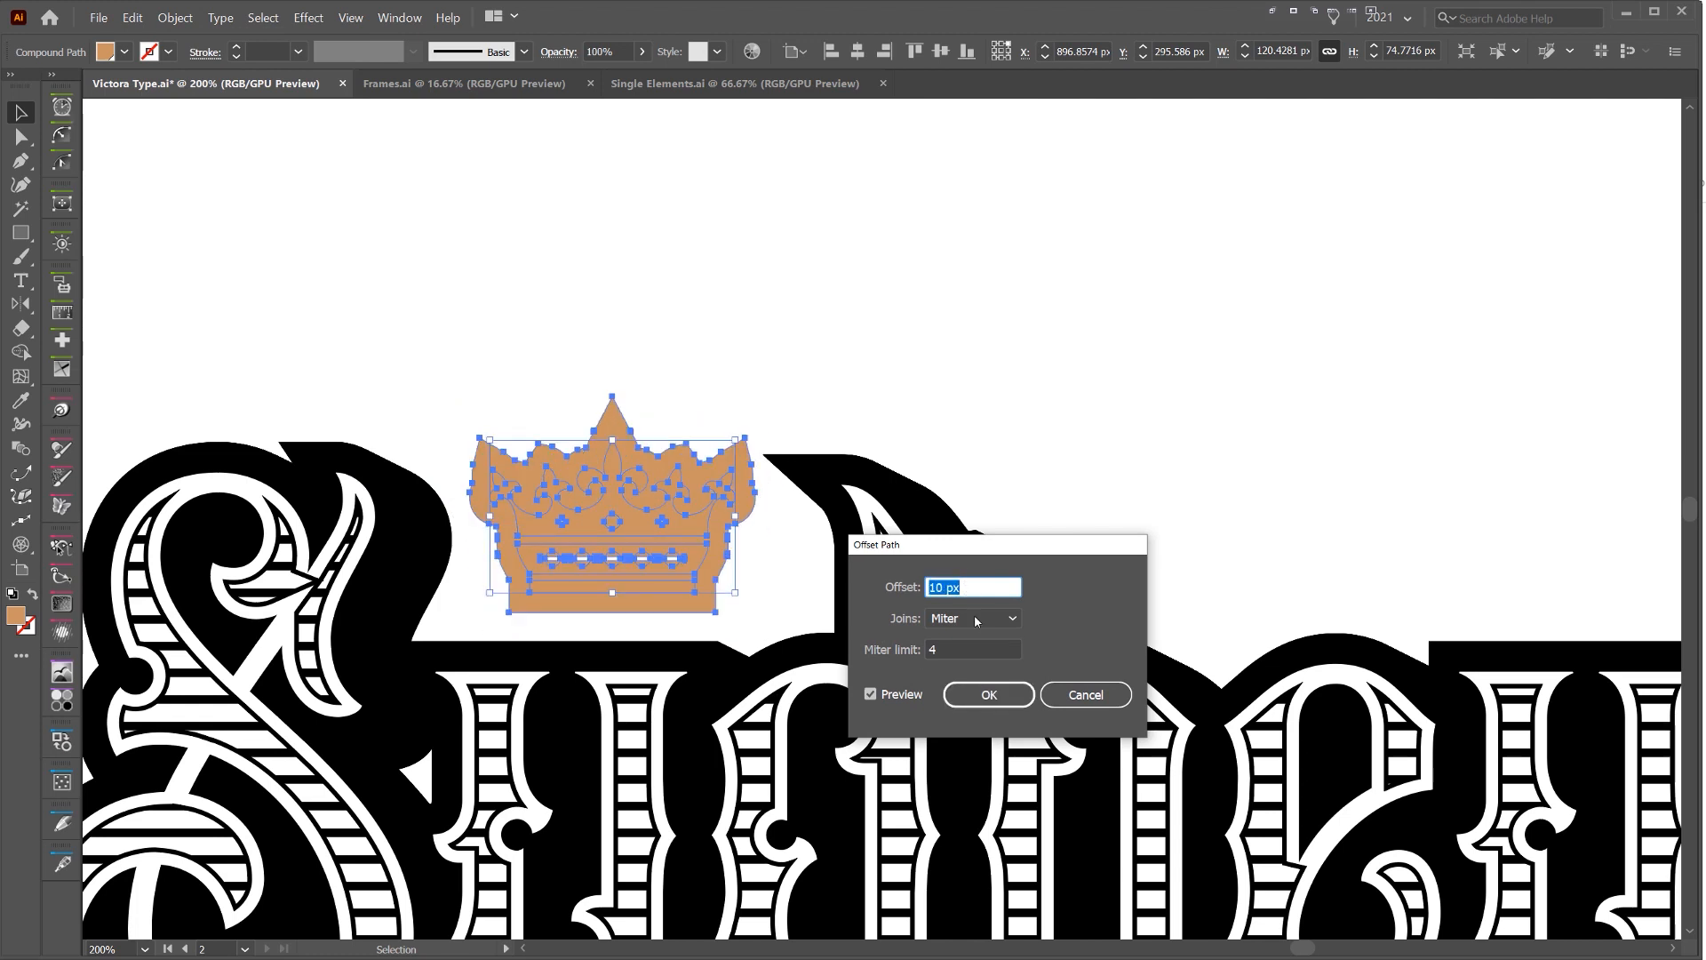
{"action": "left_click", "coordinate": [988, 694]}
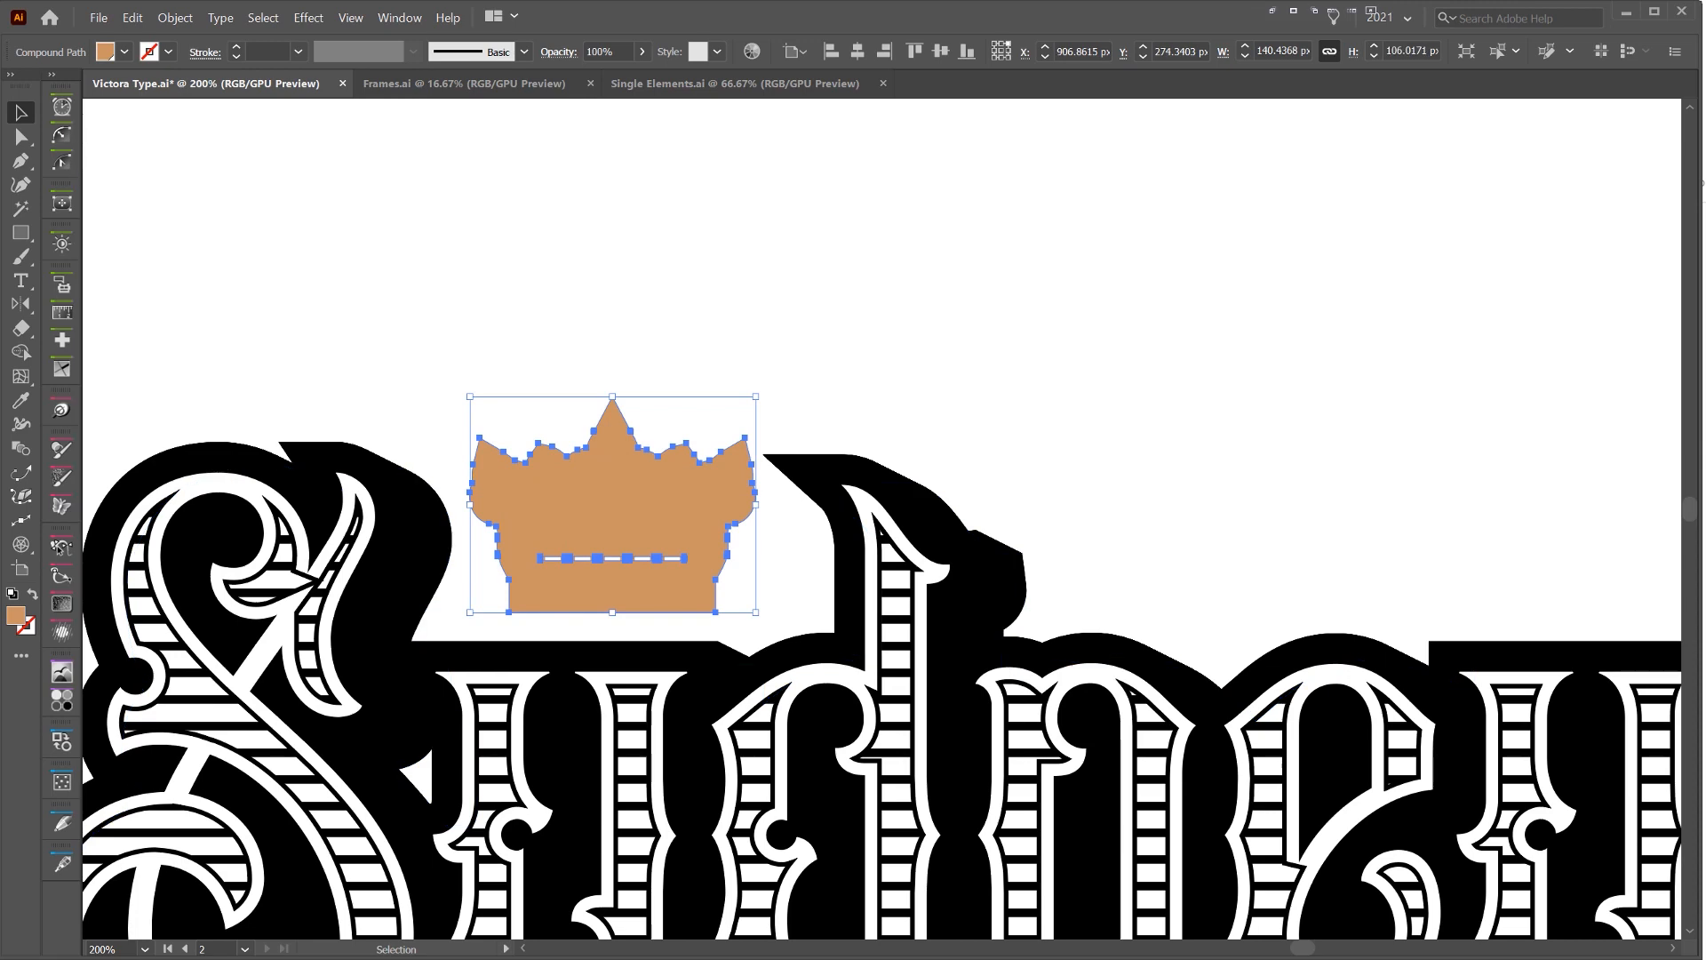
{"action": "scroll", "coordinate": [662, 442], "scroll_direction": "up", "scroll_amount": 2}
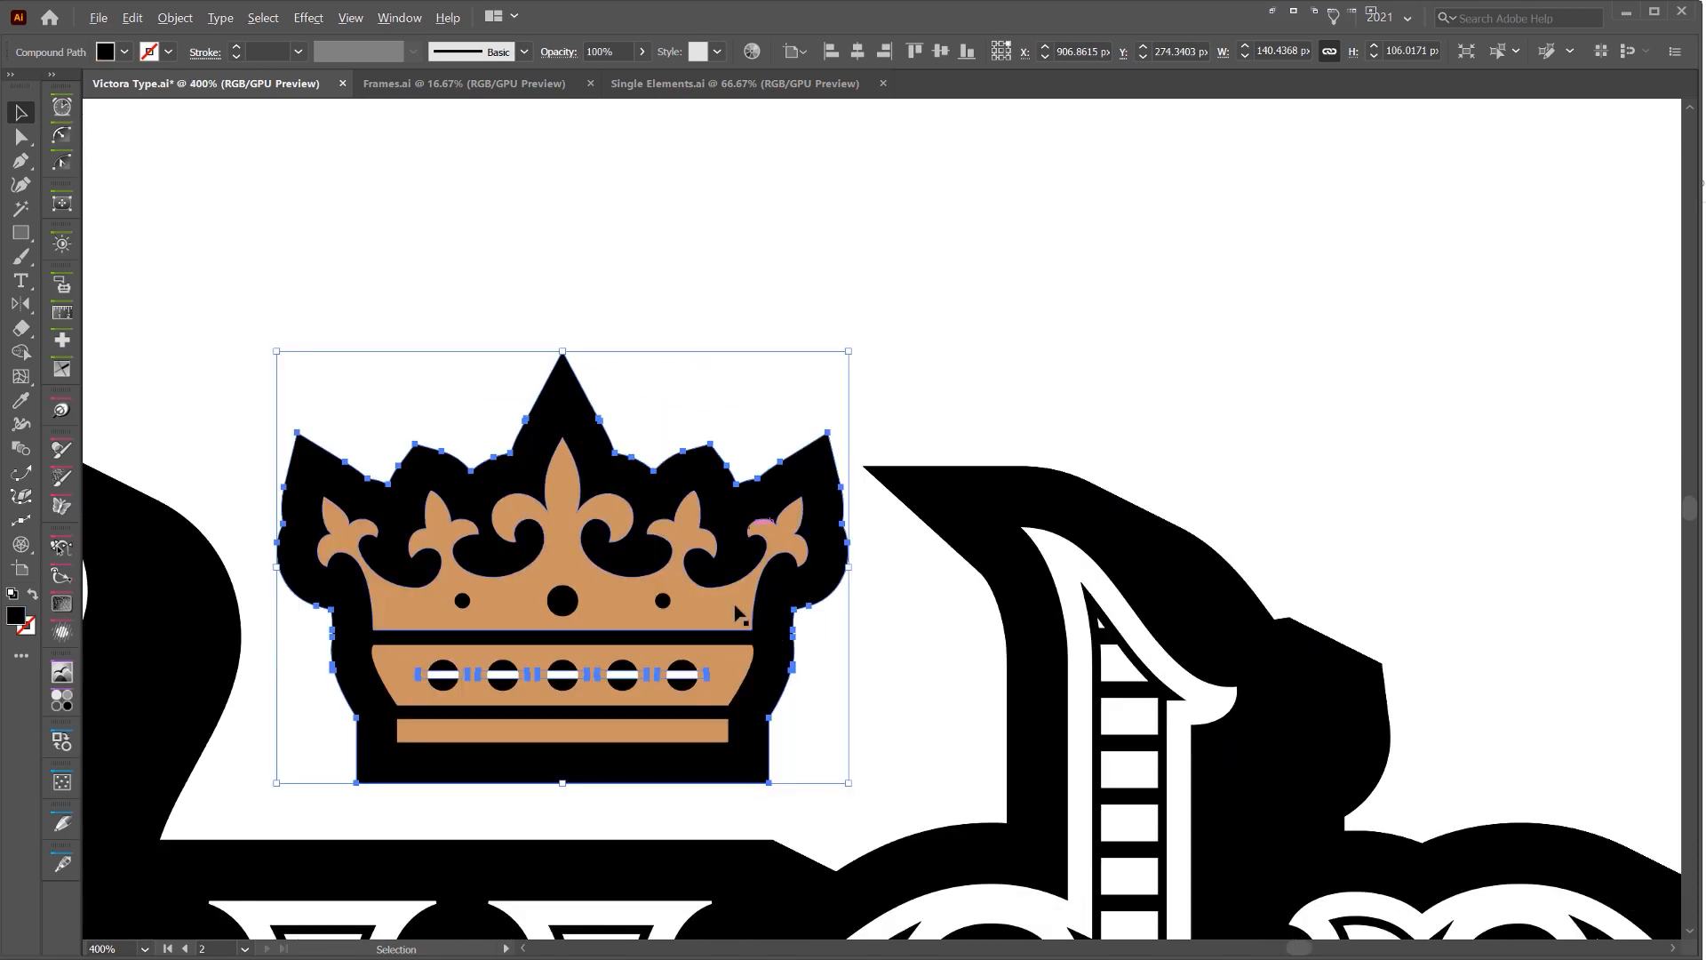
Isolate the crown, select all its parts, fill them white and deselect
{"action": "double_click", "coordinate": [708, 617]}
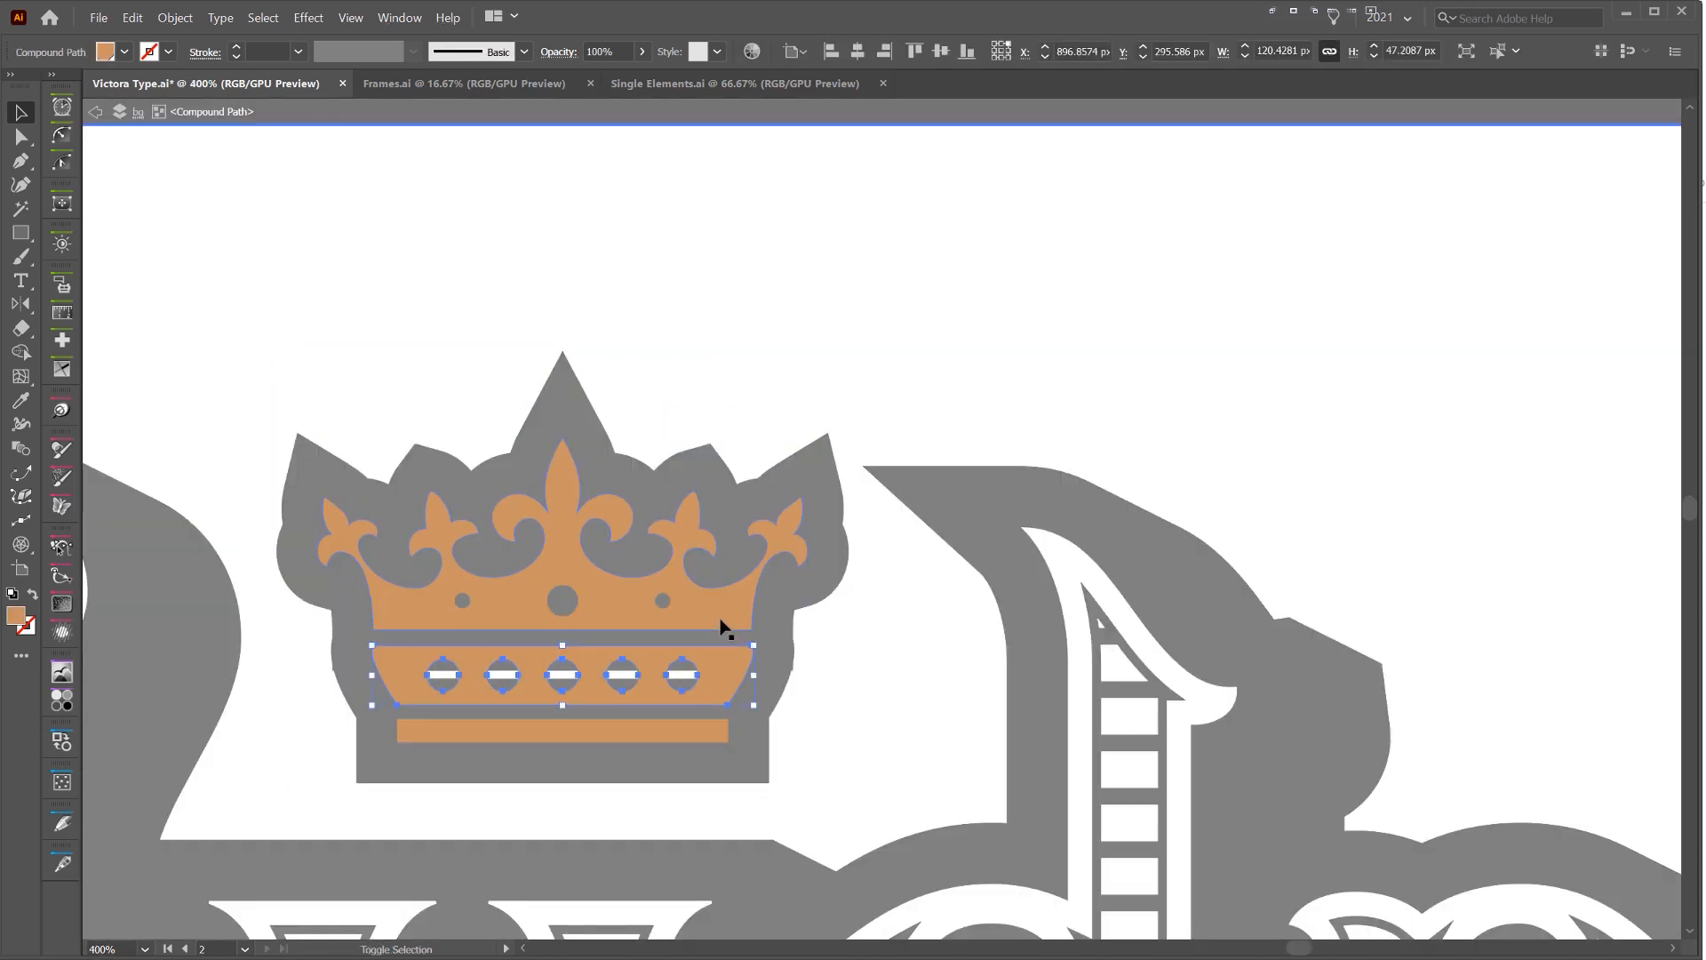
{"action": "left_click", "coordinate": [724, 627], "text": "shift"}
{"action": "key", "text": "ctrl+shift+a"}
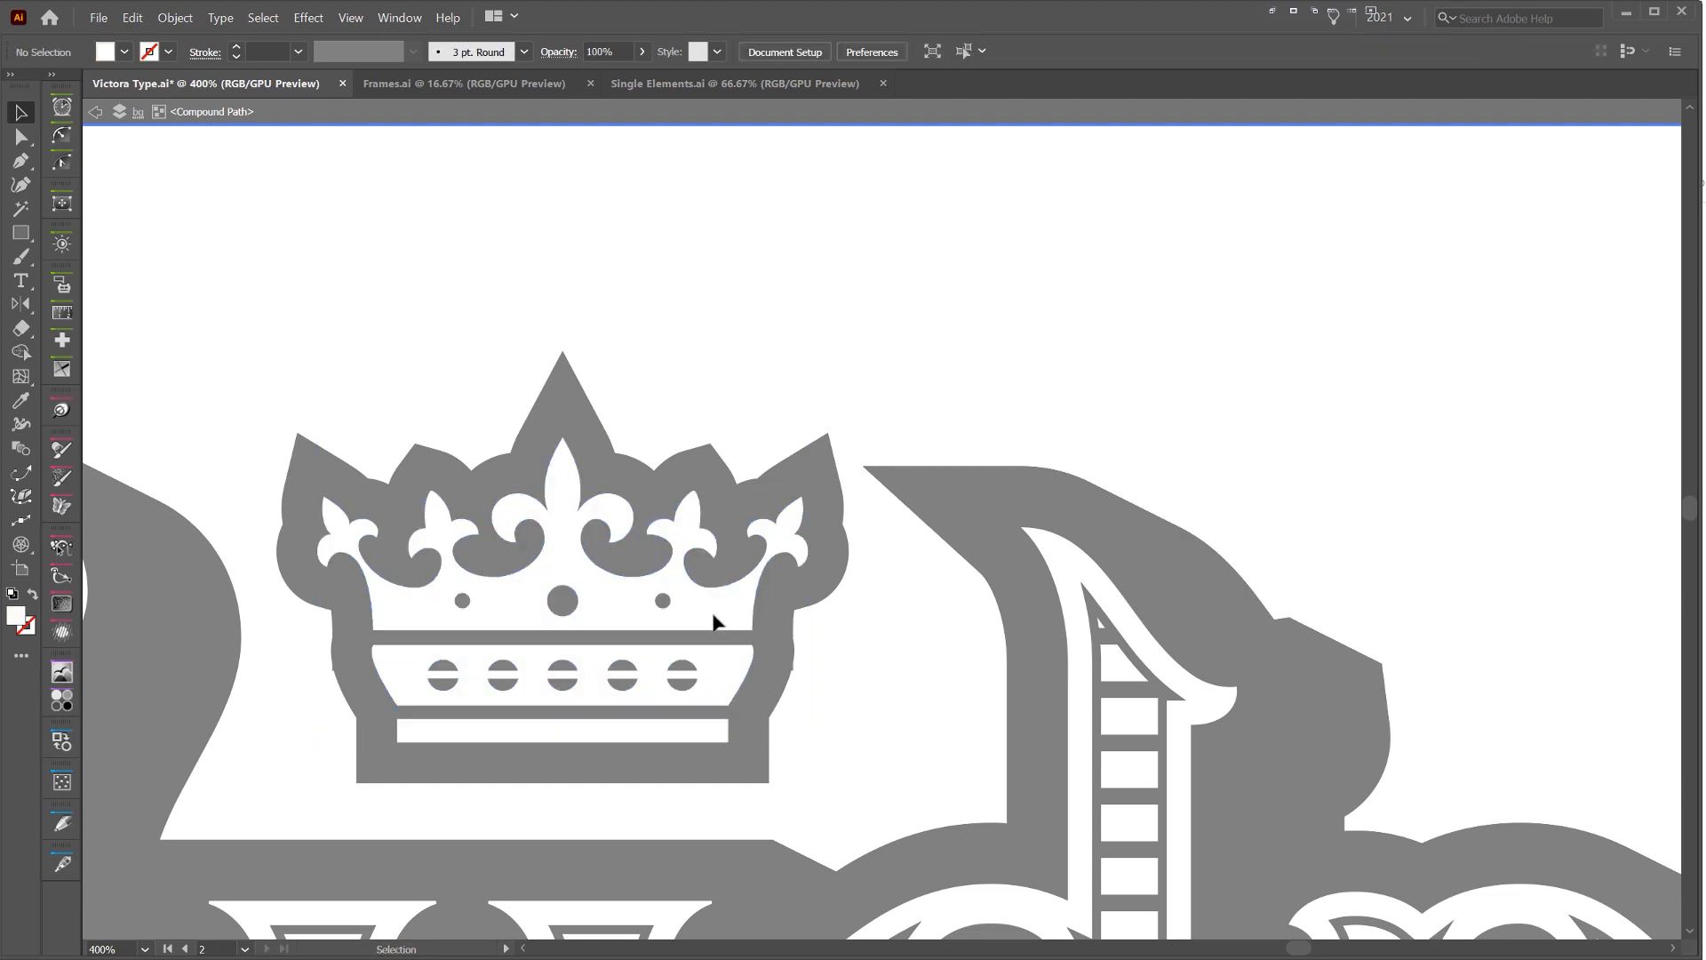
Exit the crown's isolation mode, duplicate its black outline shape, and offset the copy about 6 px right and 7 px down
{"action": "key", "text": "Escape"}
{"action": "left_click", "coordinate": [734, 612]}
{"action": "left_click", "coordinate": [820, 584]}
{"action": "key", "text": "a"}
{"action": "scroll", "coordinate": [876, 488], "scroll_direction": "down", "scroll_amount": 1}
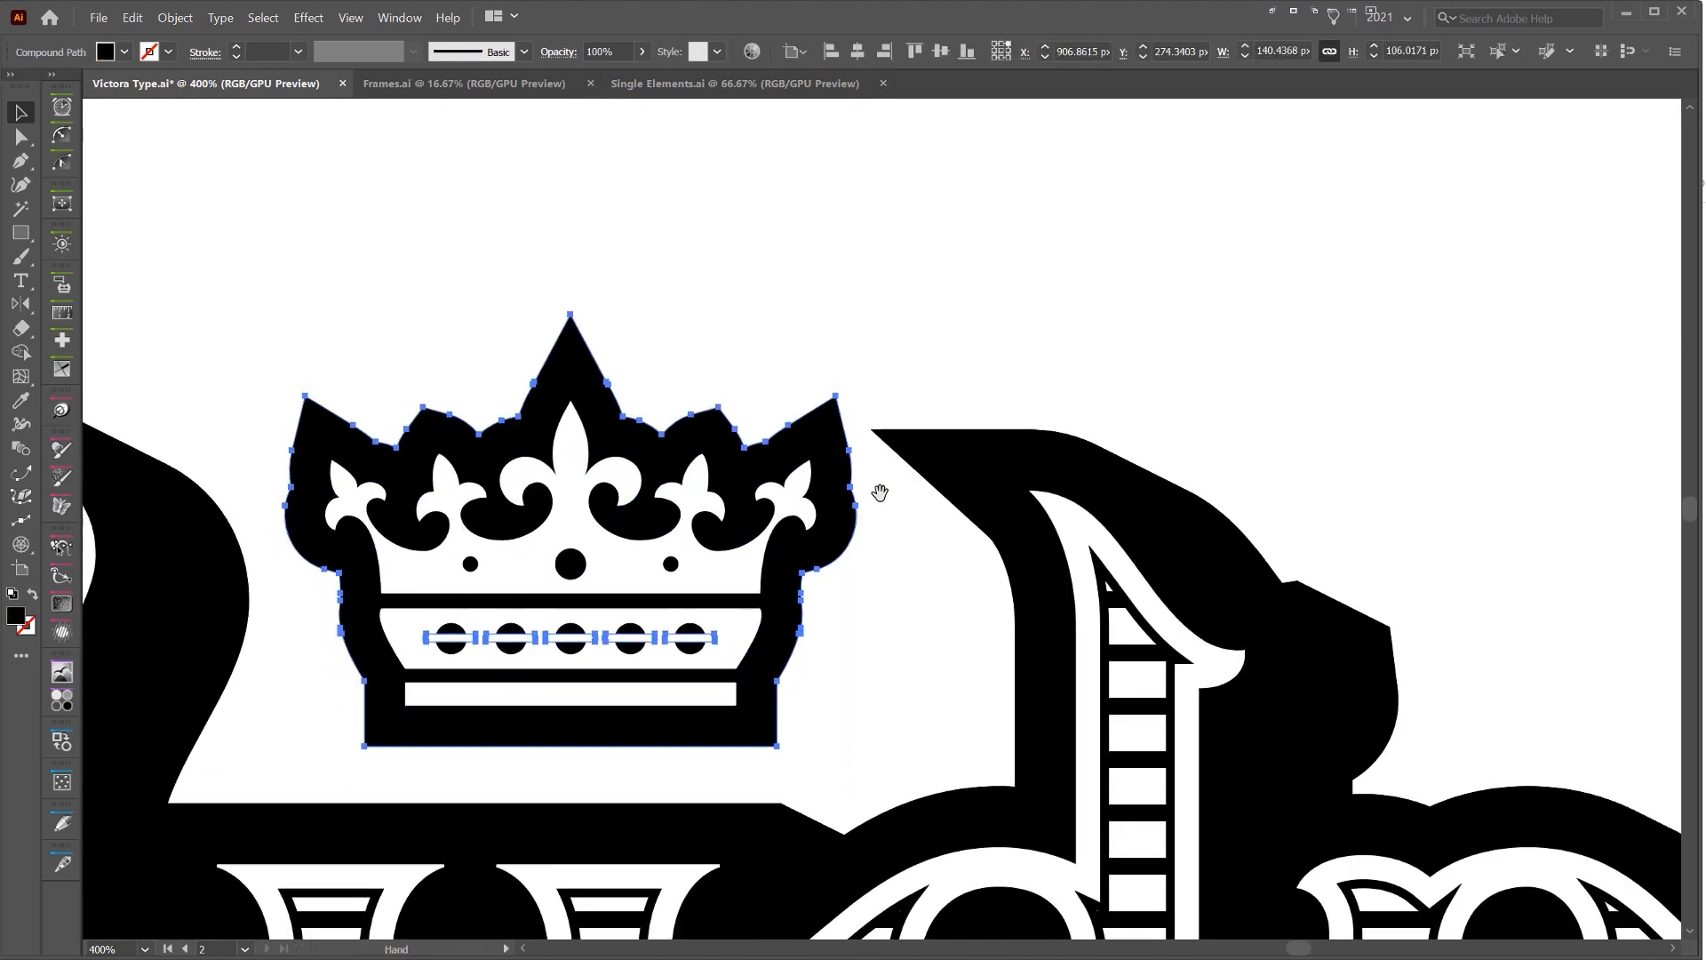
{"action": "key", "text": "v"}
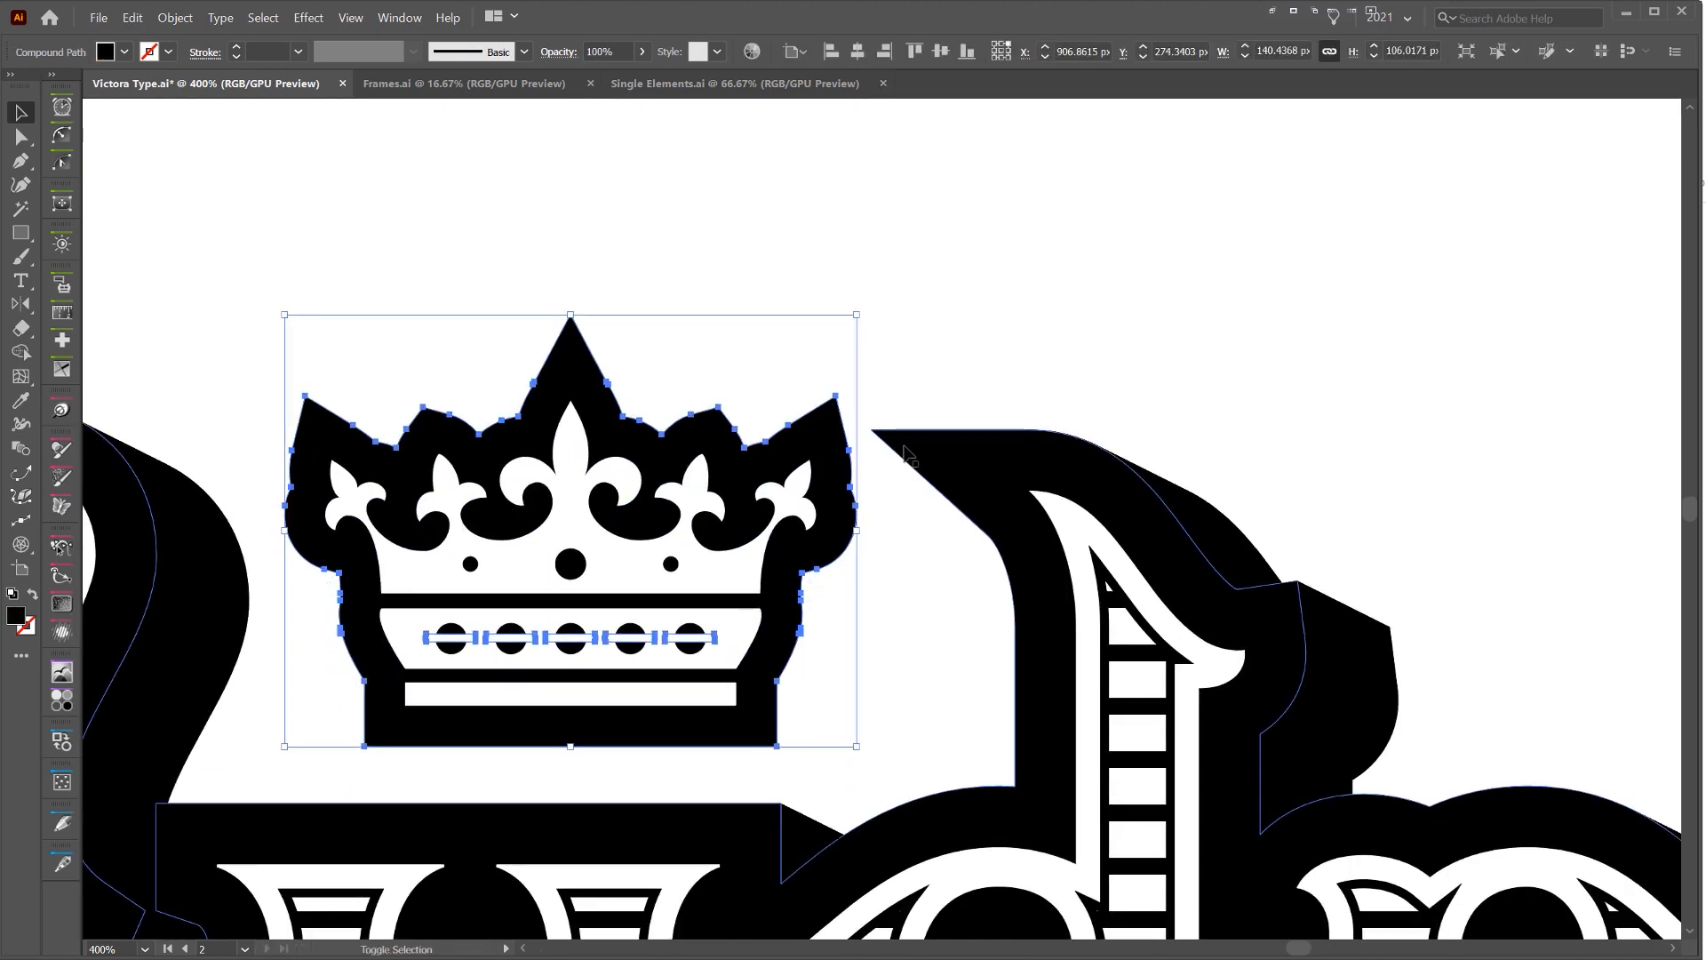
{"action": "key", "text": "alt+shift+Right"}
{"action": "key", "text": "shift+Down"}
{"action": "key", "text": "Up"}
{"action": "key", "text": "Up"}
{"action": "key", "text": "Left"}
{"action": "key", "text": "Left"}
{"action": "key", "text": "Left"}
{"action": "key", "text": "Left"}
{"action": "key", "text": "Left"}
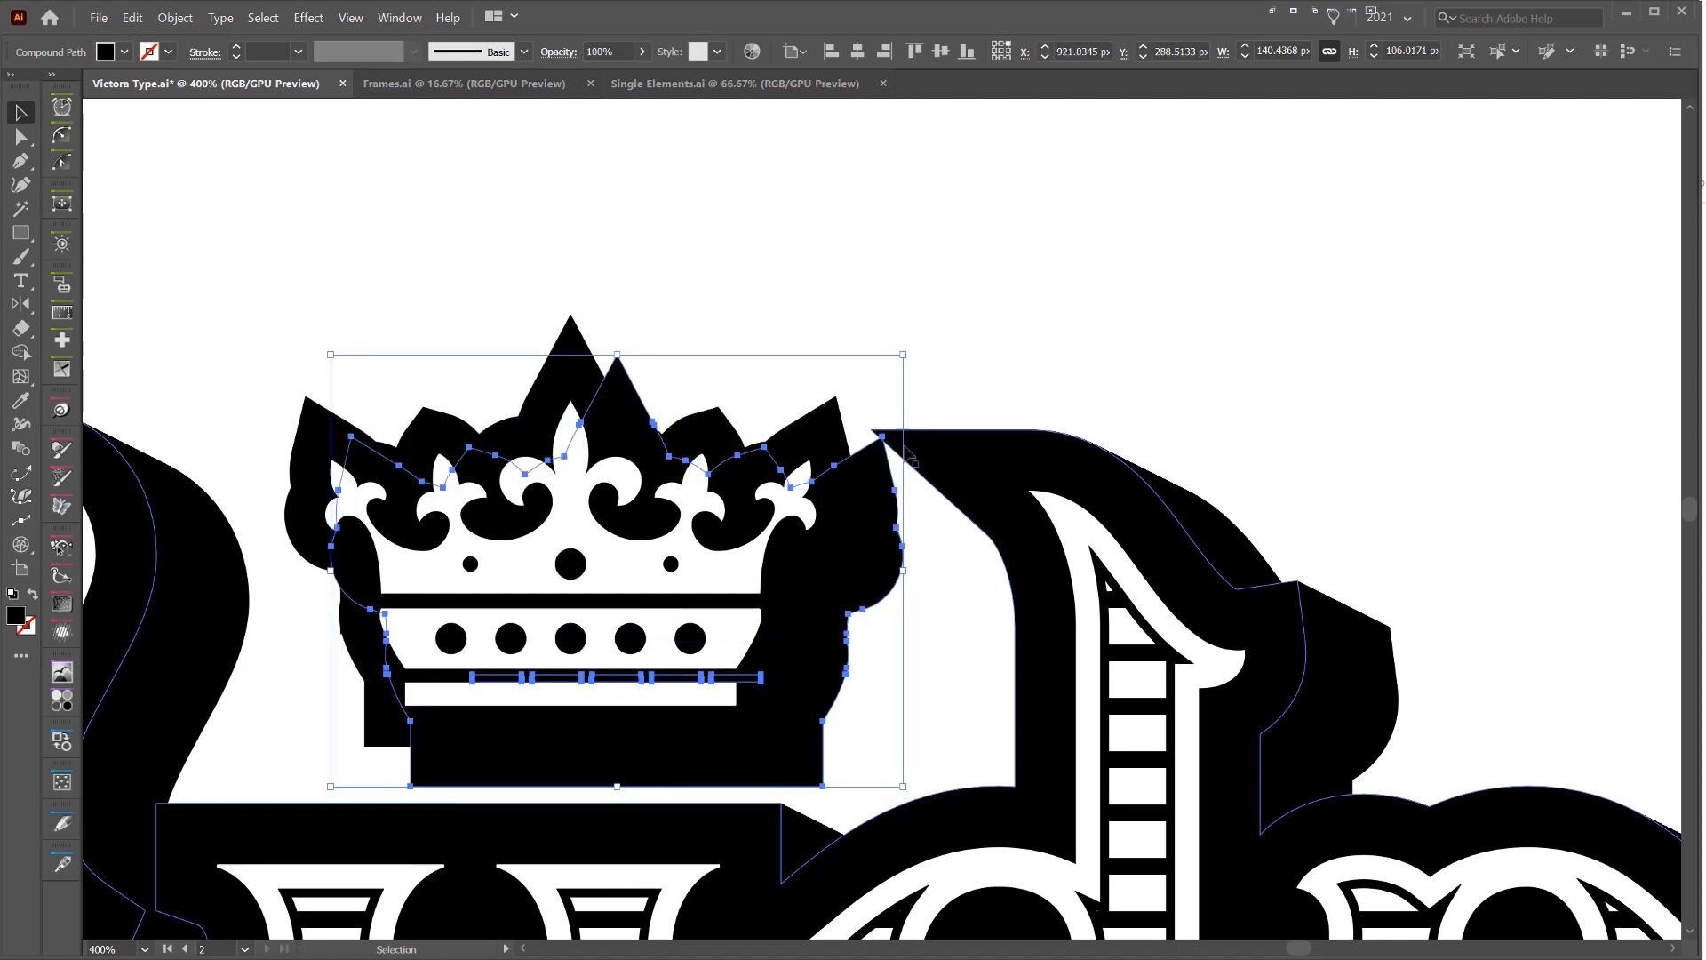
{"action": "key", "text": "Up"}
{"action": "key", "text": "Up"}
{"action": "key", "text": "Left"}
{"action": "key", "text": "Up"}
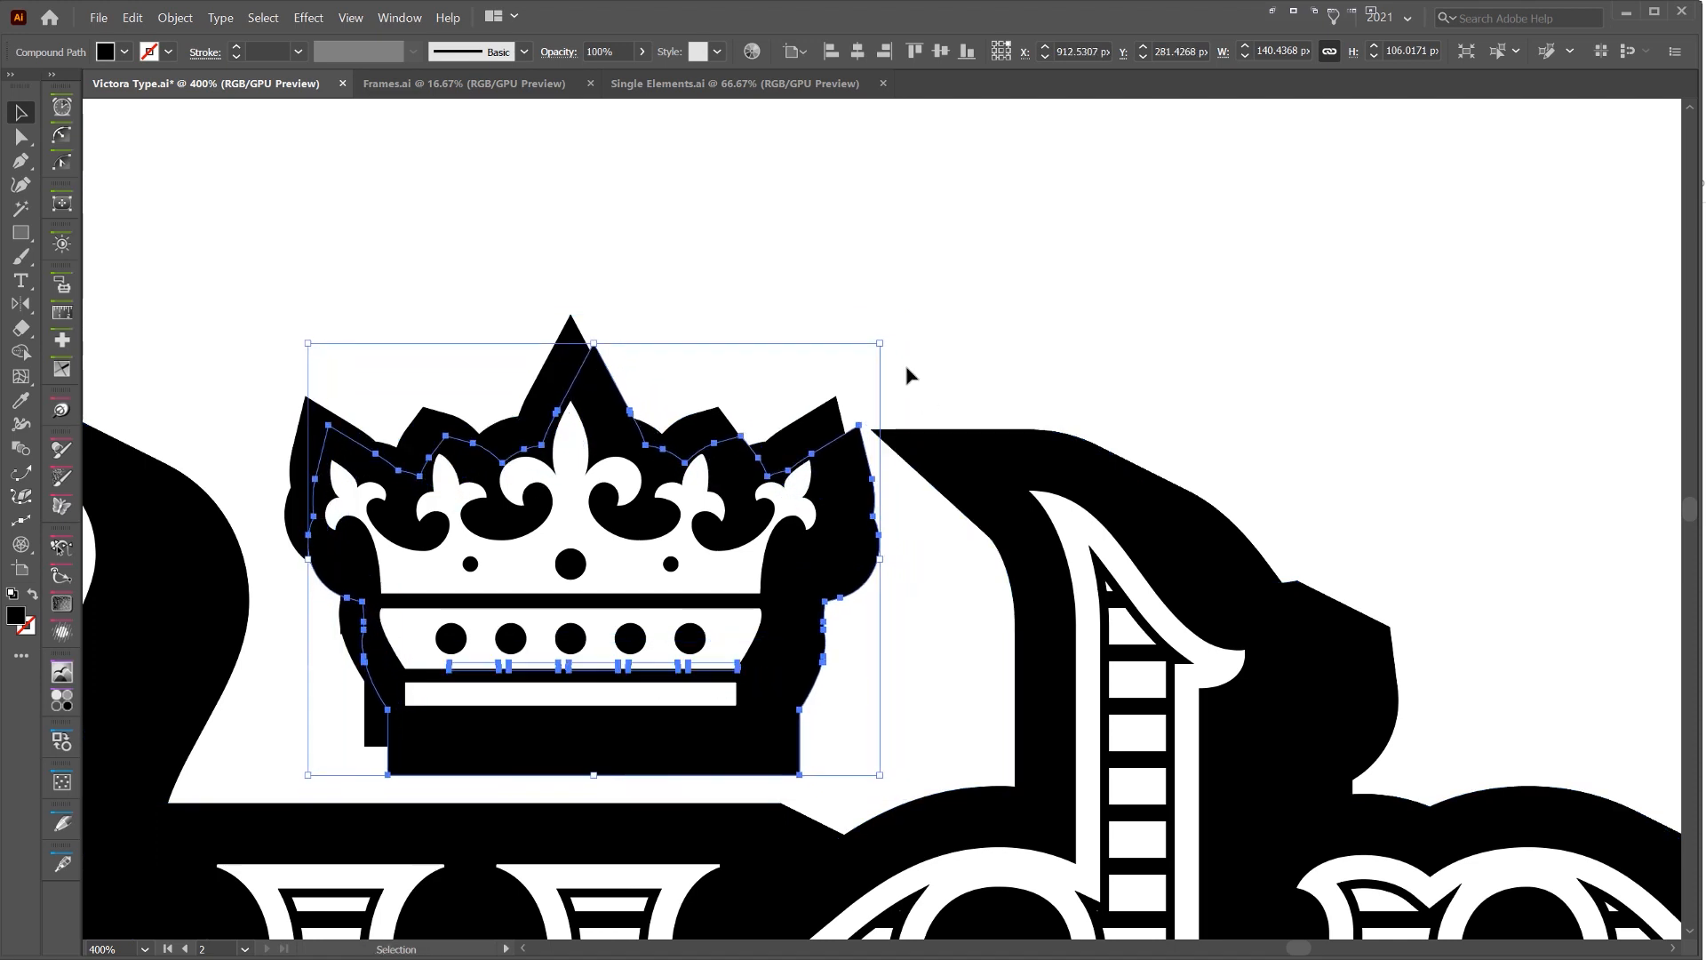
Select both black crown outline shapes and make a blend between them
{"action": "left_click_drag", "start_coordinate": [904, 357], "coordinate": [902, 342]}
{"action": "key", "text": "ctrl+z"}
{"action": "left_click", "coordinate": [902, 337]}
{"action": "left_click", "coordinate": [843, 452], "text": "shift"}
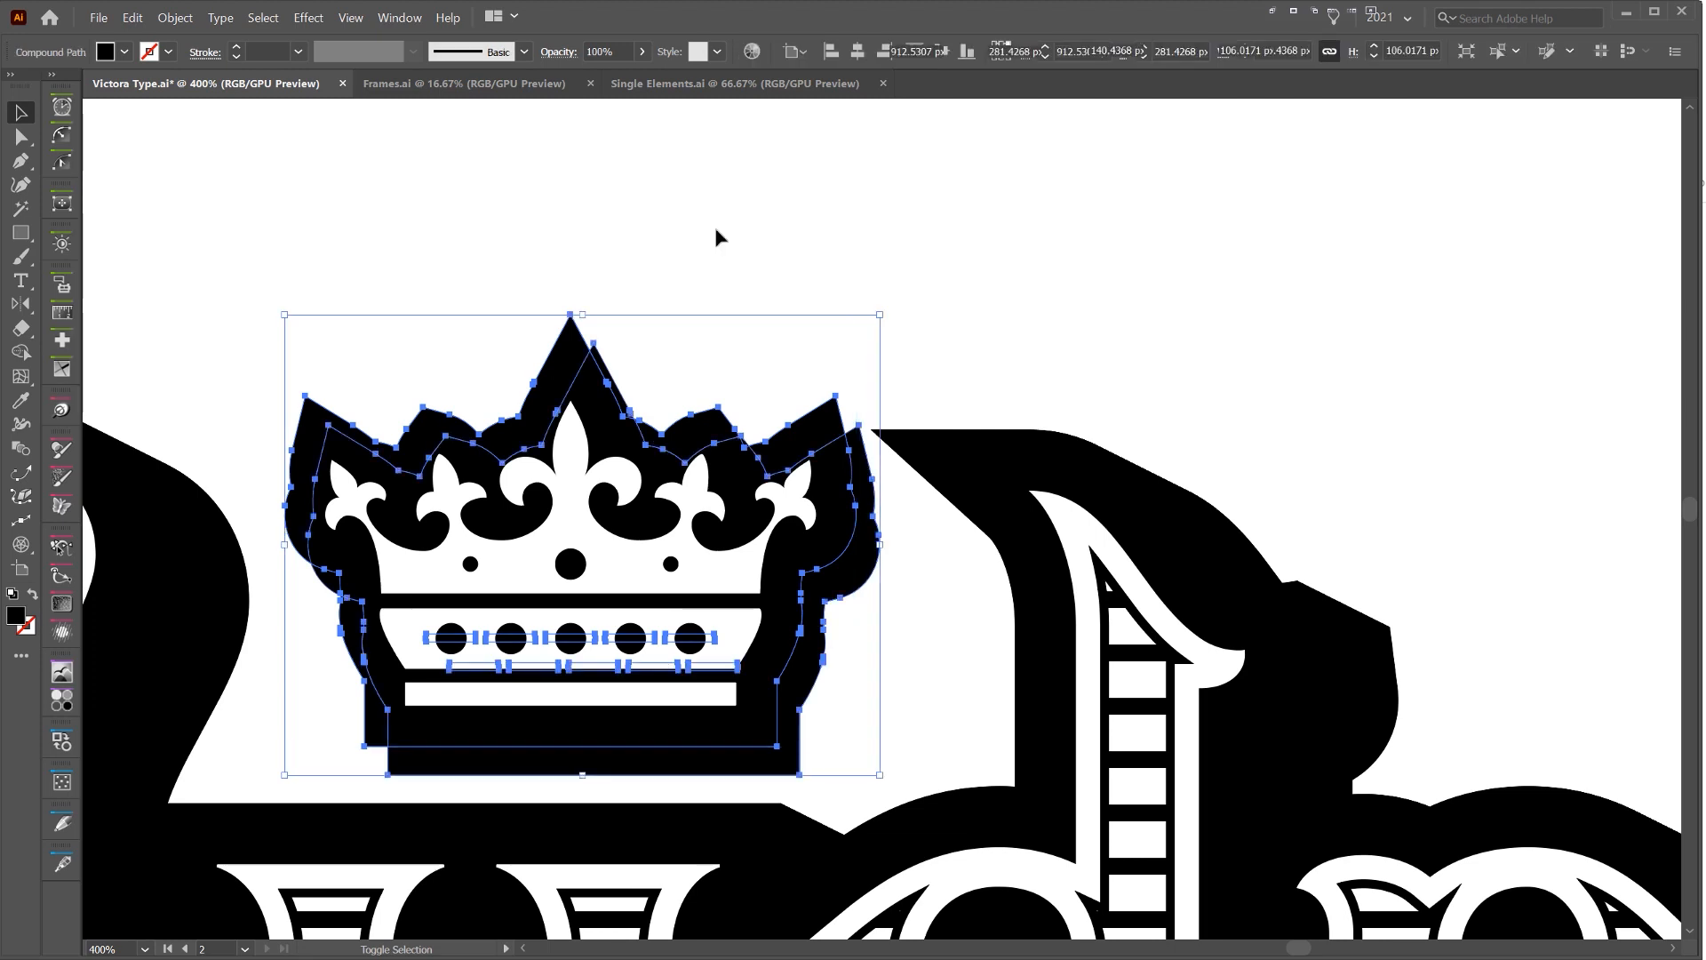
{"action": "left_click", "coordinate": [194, 19]}
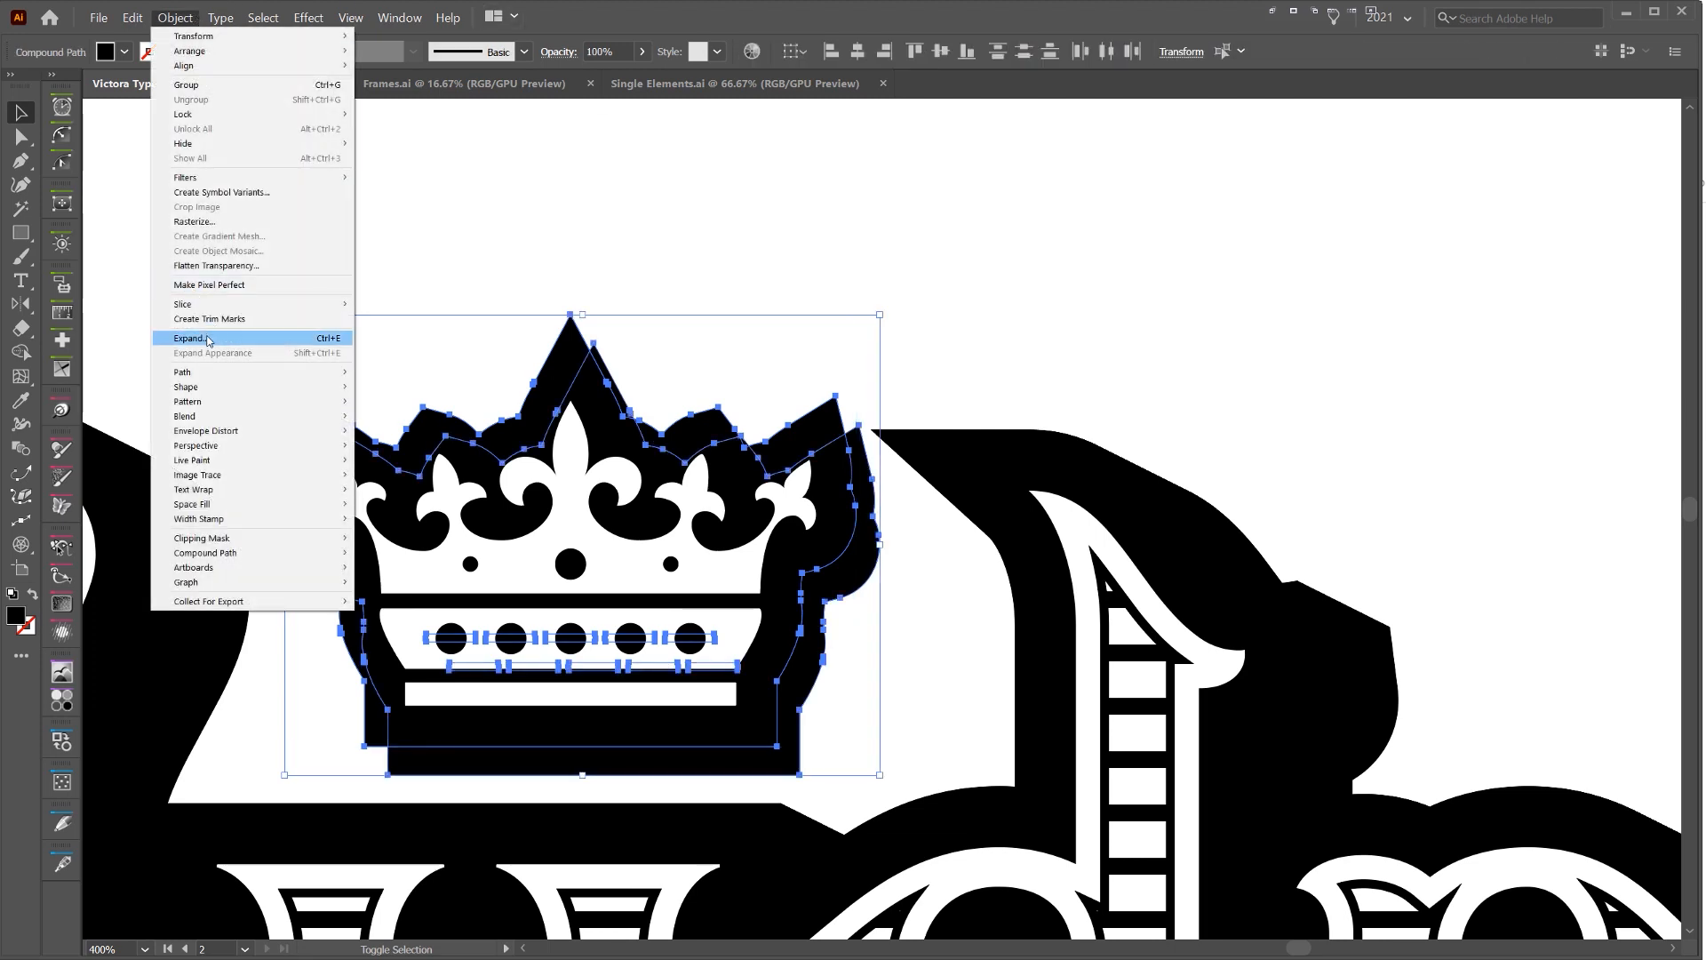
{"action": "mouse_move", "coordinate": [225, 417]}
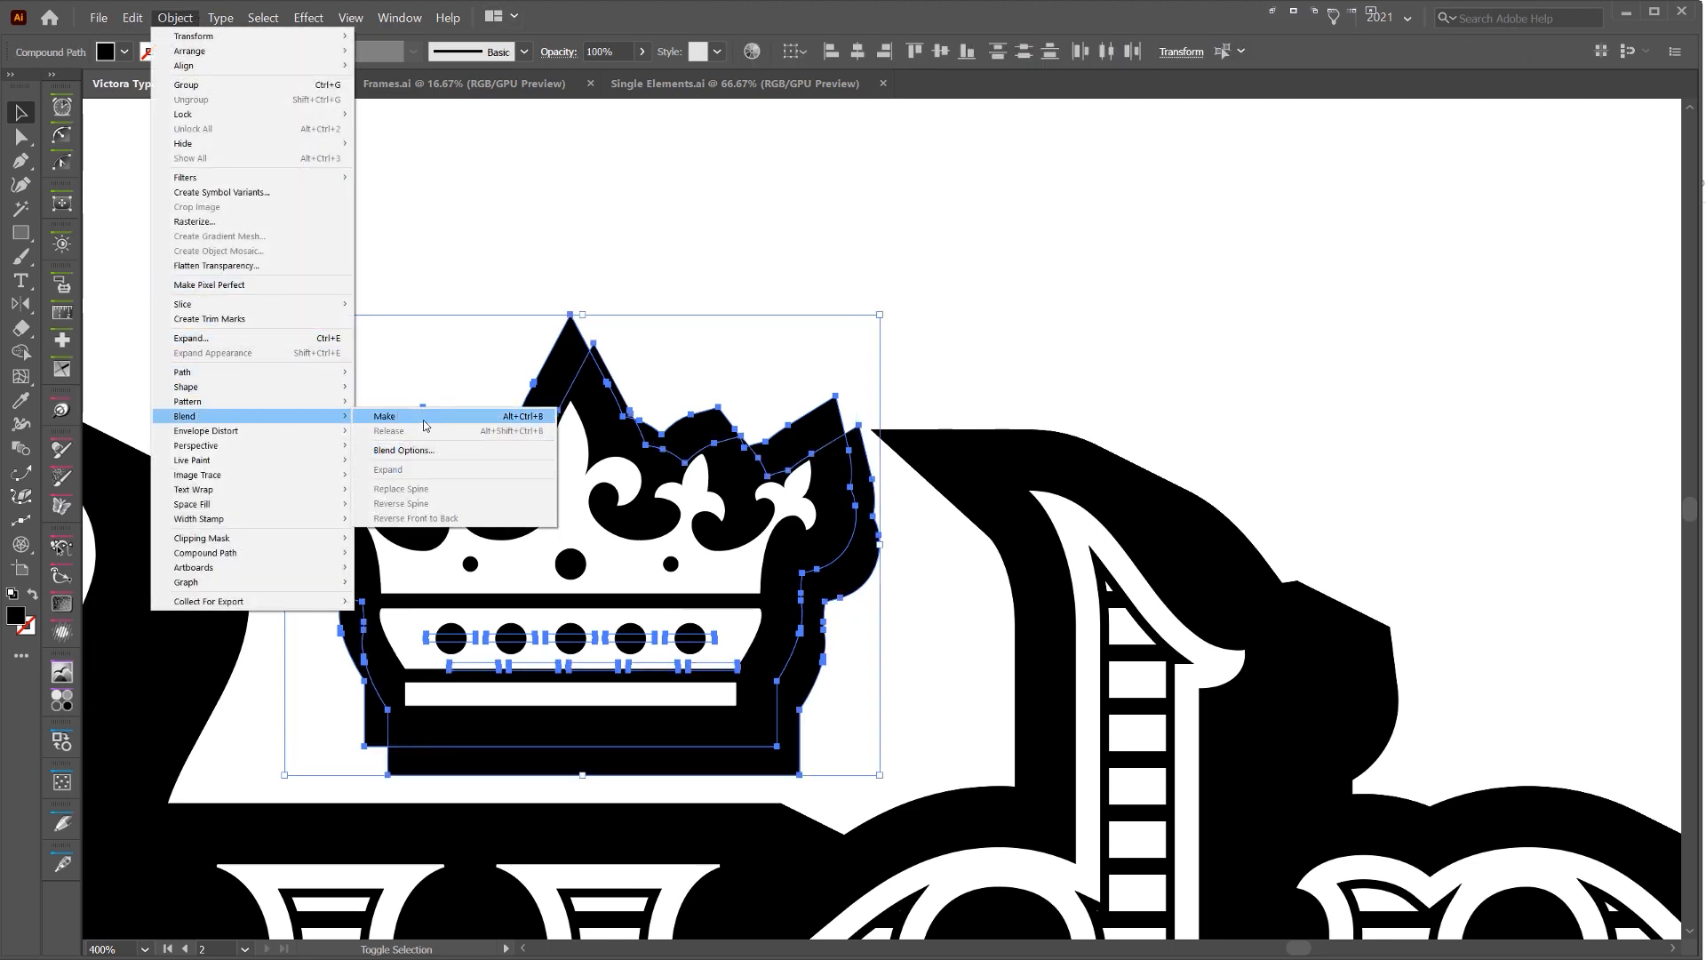
{"action": "left_click", "coordinate": [458, 417]}
Set the crown shadow blend's spacing to Specified Steps with 80 steps
{"action": "scroll", "coordinate": [839, 418], "scroll_direction": "up", "scroll_amount": 3}
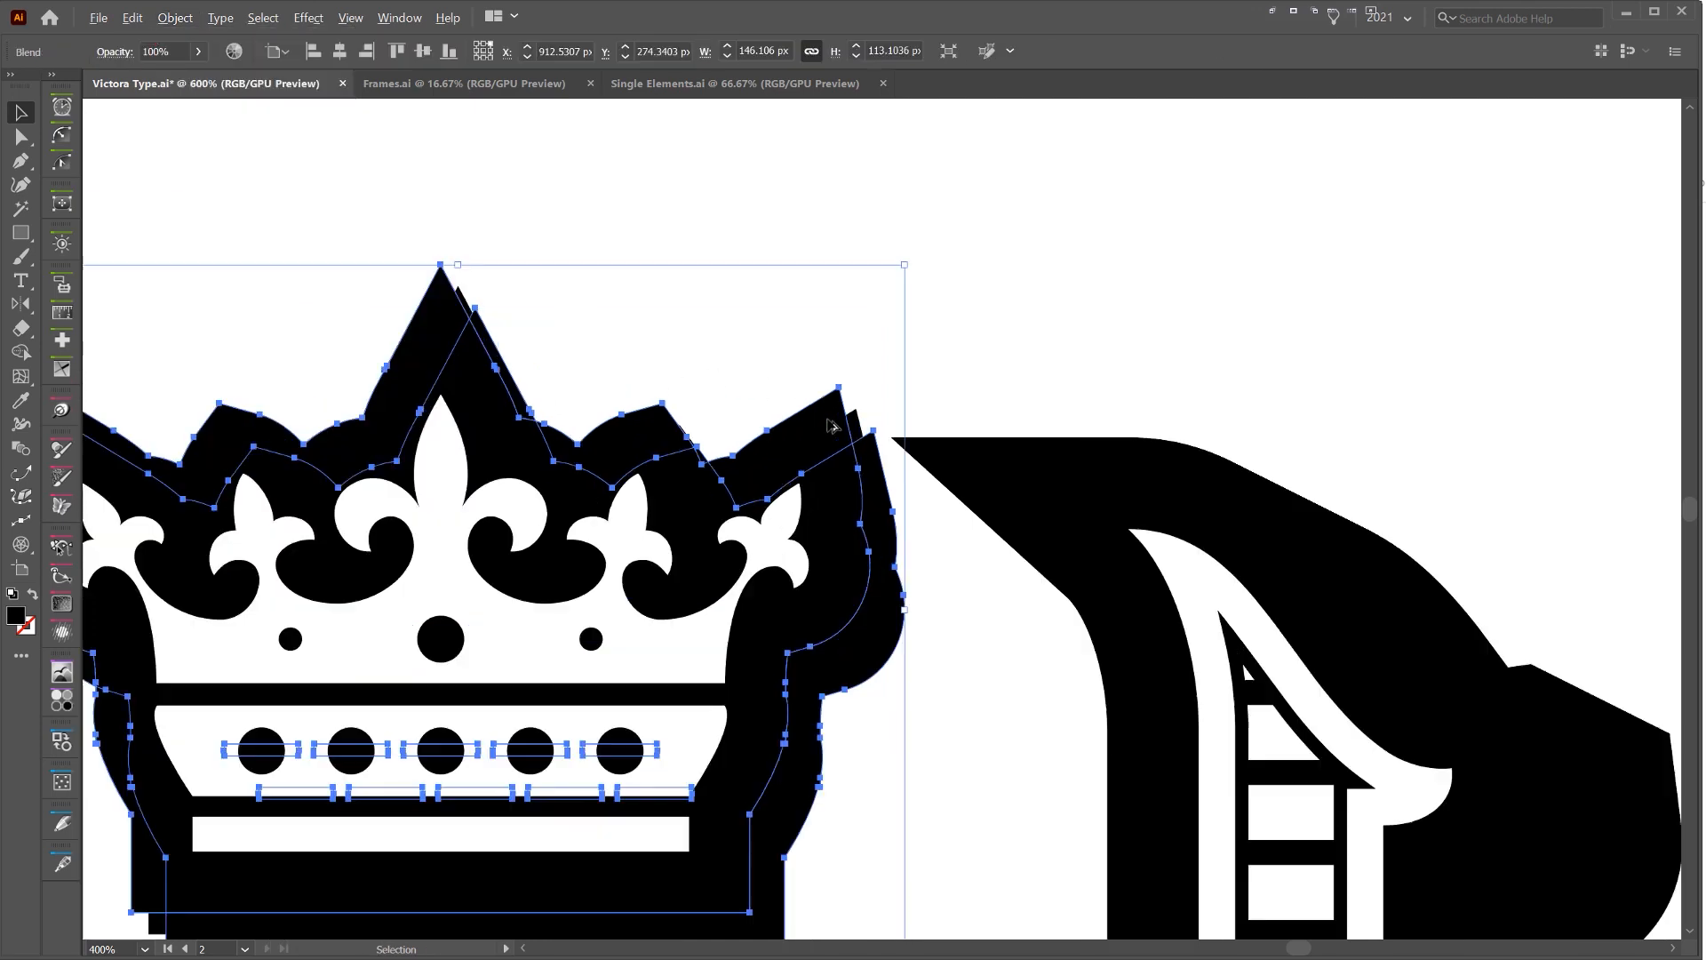
{"action": "left_click", "coordinate": [858, 415], "text": "alt"}
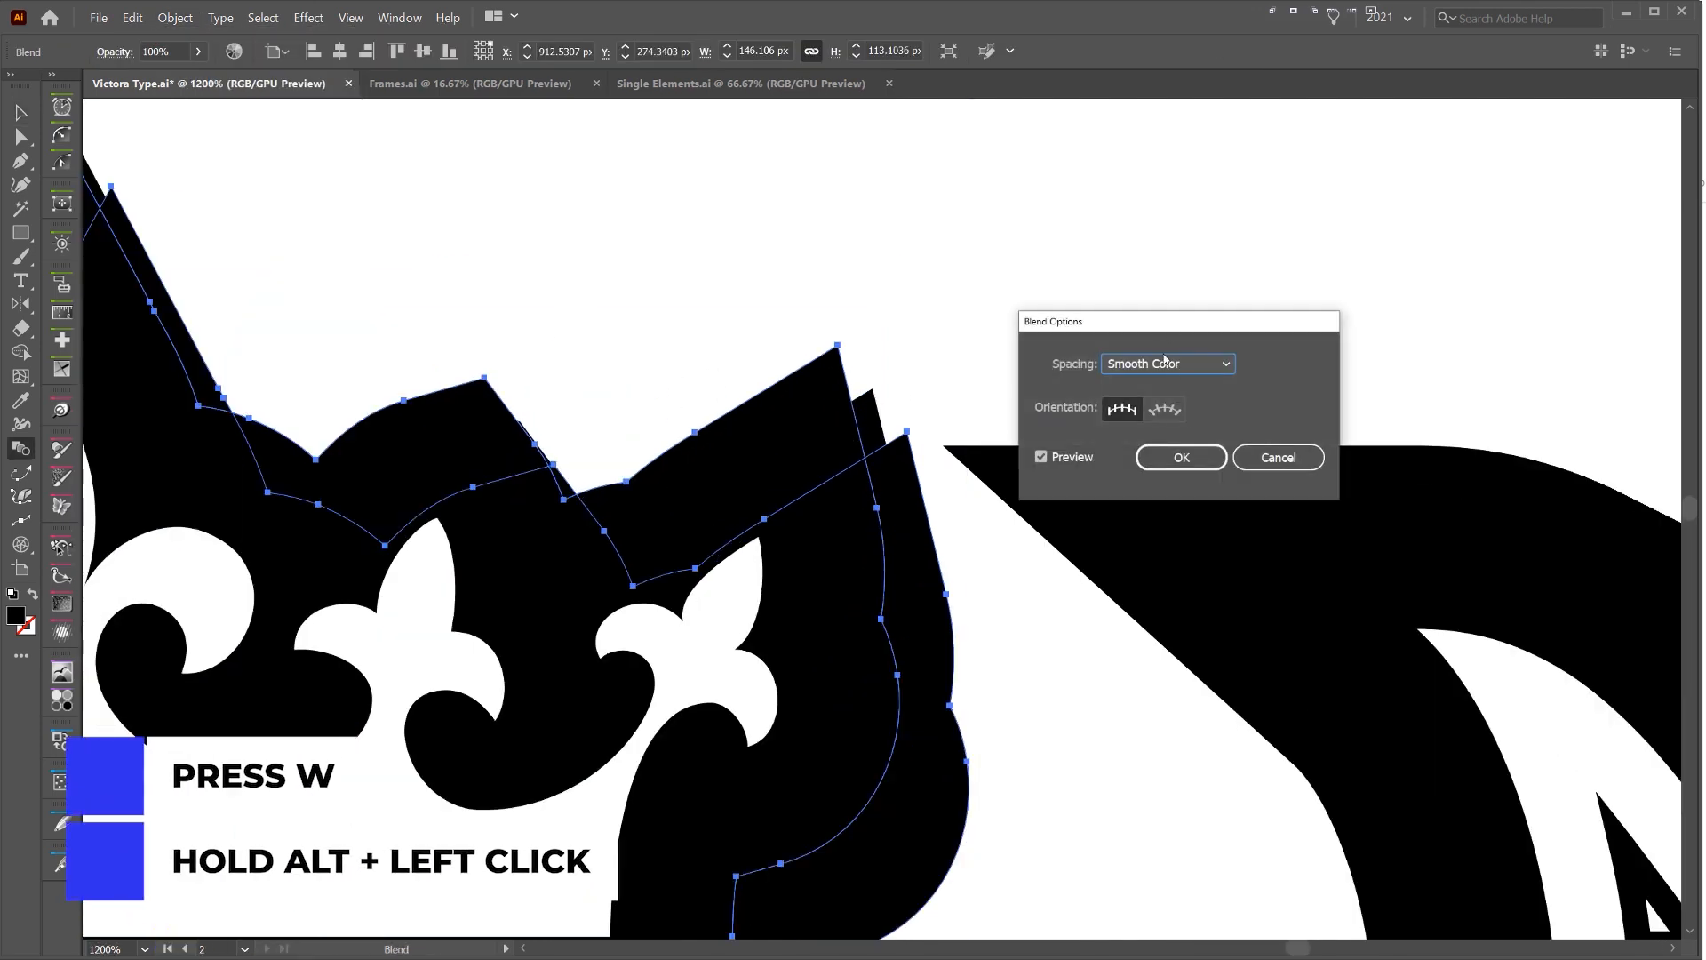
{"action": "left_click", "coordinate": [1165, 359]}
{"action": "left_click", "coordinate": [1156, 408]}
{"action": "type", "text": "80"}
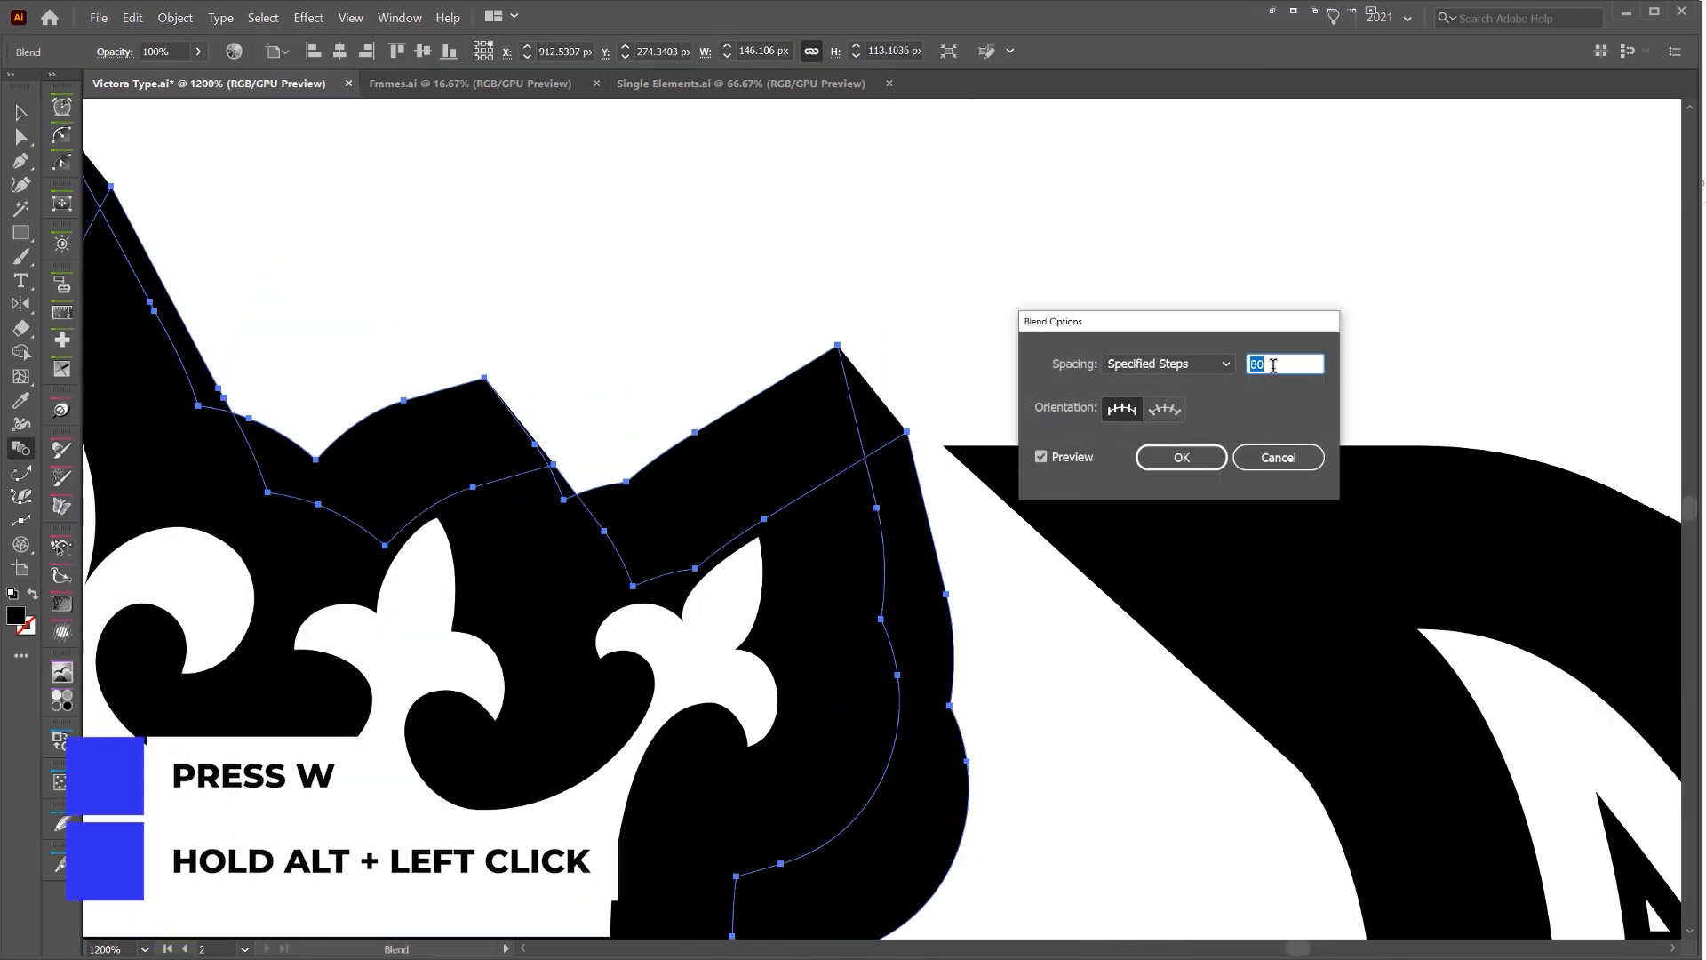
{"action": "left_click", "coordinate": [1185, 451]}
{"action": "key", "text": "v"}
{"action": "left_click", "coordinate": [766, 240]}
{"action": "scroll", "coordinate": [769, 256], "scroll_direction": "down", "scroll_amount": 3}
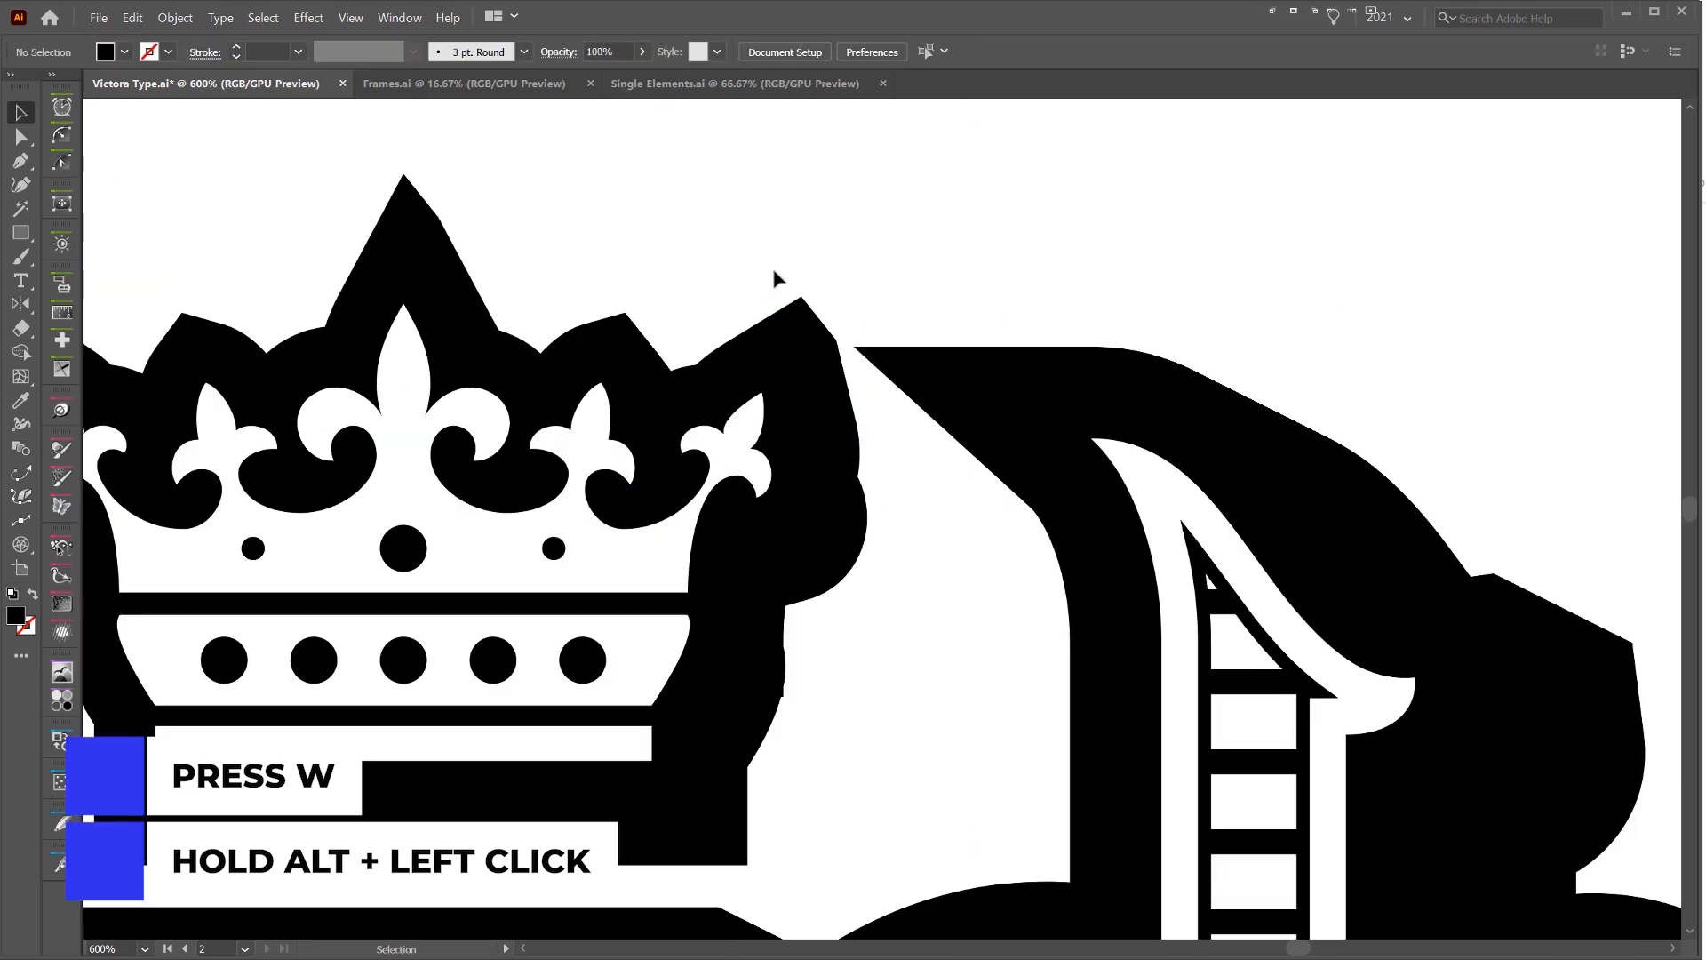
Try pulling the blend's rear crown outline far up and to the right, and undo the moves
{"action": "left_click_drag", "start_coordinate": [915, 322], "coordinate": [1063, 361]}
{"action": "key", "text": "a"}
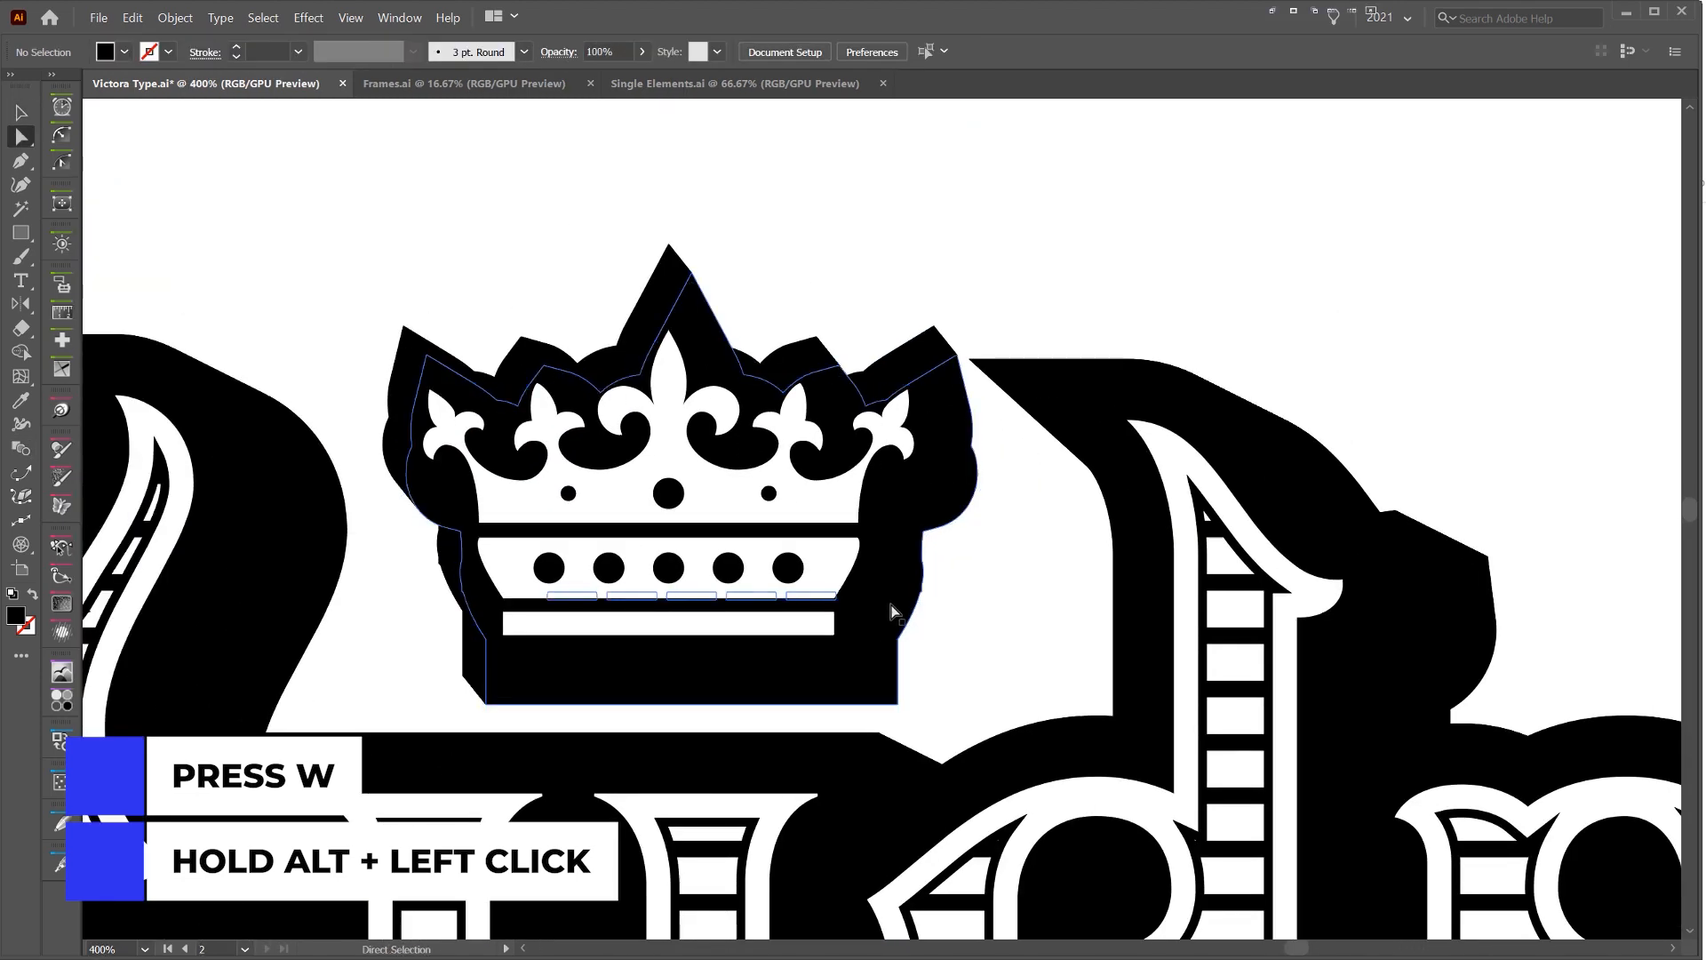
{"action": "left_click", "coordinate": [890, 611], "text": "alt"}
{"action": "scroll", "coordinate": [891, 608], "scroll_direction": "down", "scroll_amount": 2}
{"action": "left_click_drag", "start_coordinate": [890, 609], "coordinate": [1273, 374]}
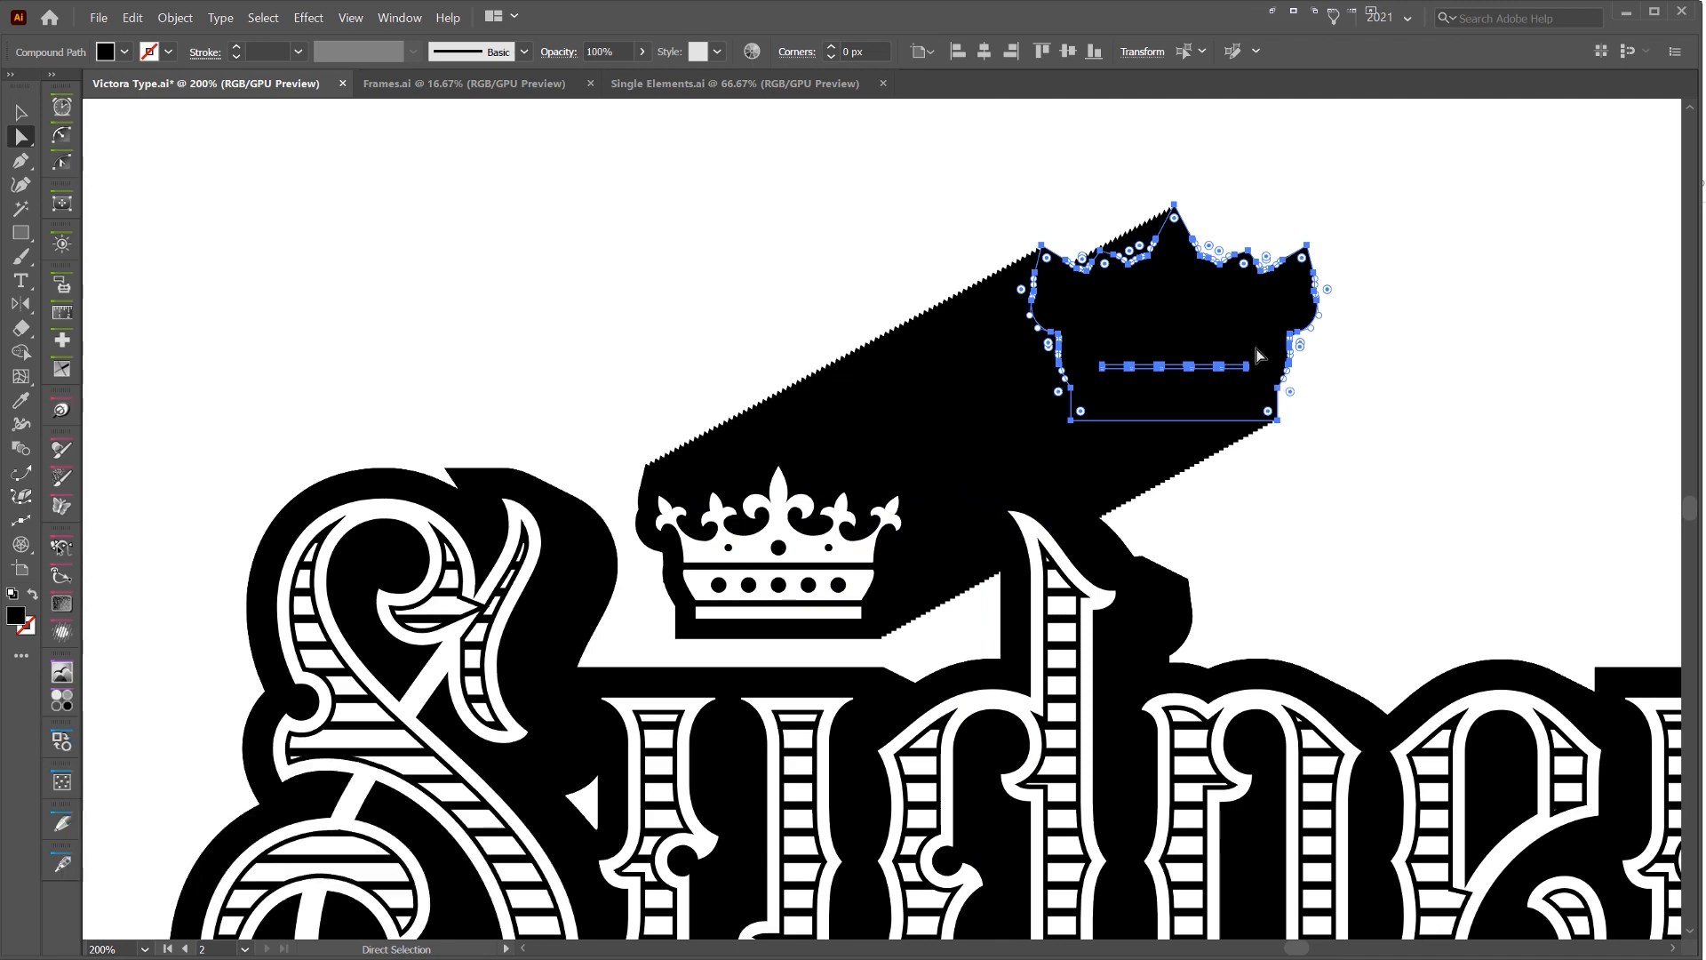
{"action": "left_click_drag", "start_coordinate": [1269, 314], "coordinate": [1555, 376]}
{"action": "left_click_drag", "start_coordinate": [1000, 404], "coordinate": [763, 444]}
{"action": "scroll", "coordinate": [739, 440], "scroll_direction": "up", "scroll_amount": 4}
{"action": "scroll", "coordinate": [733, 393], "scroll_direction": "down", "scroll_amount": 5}
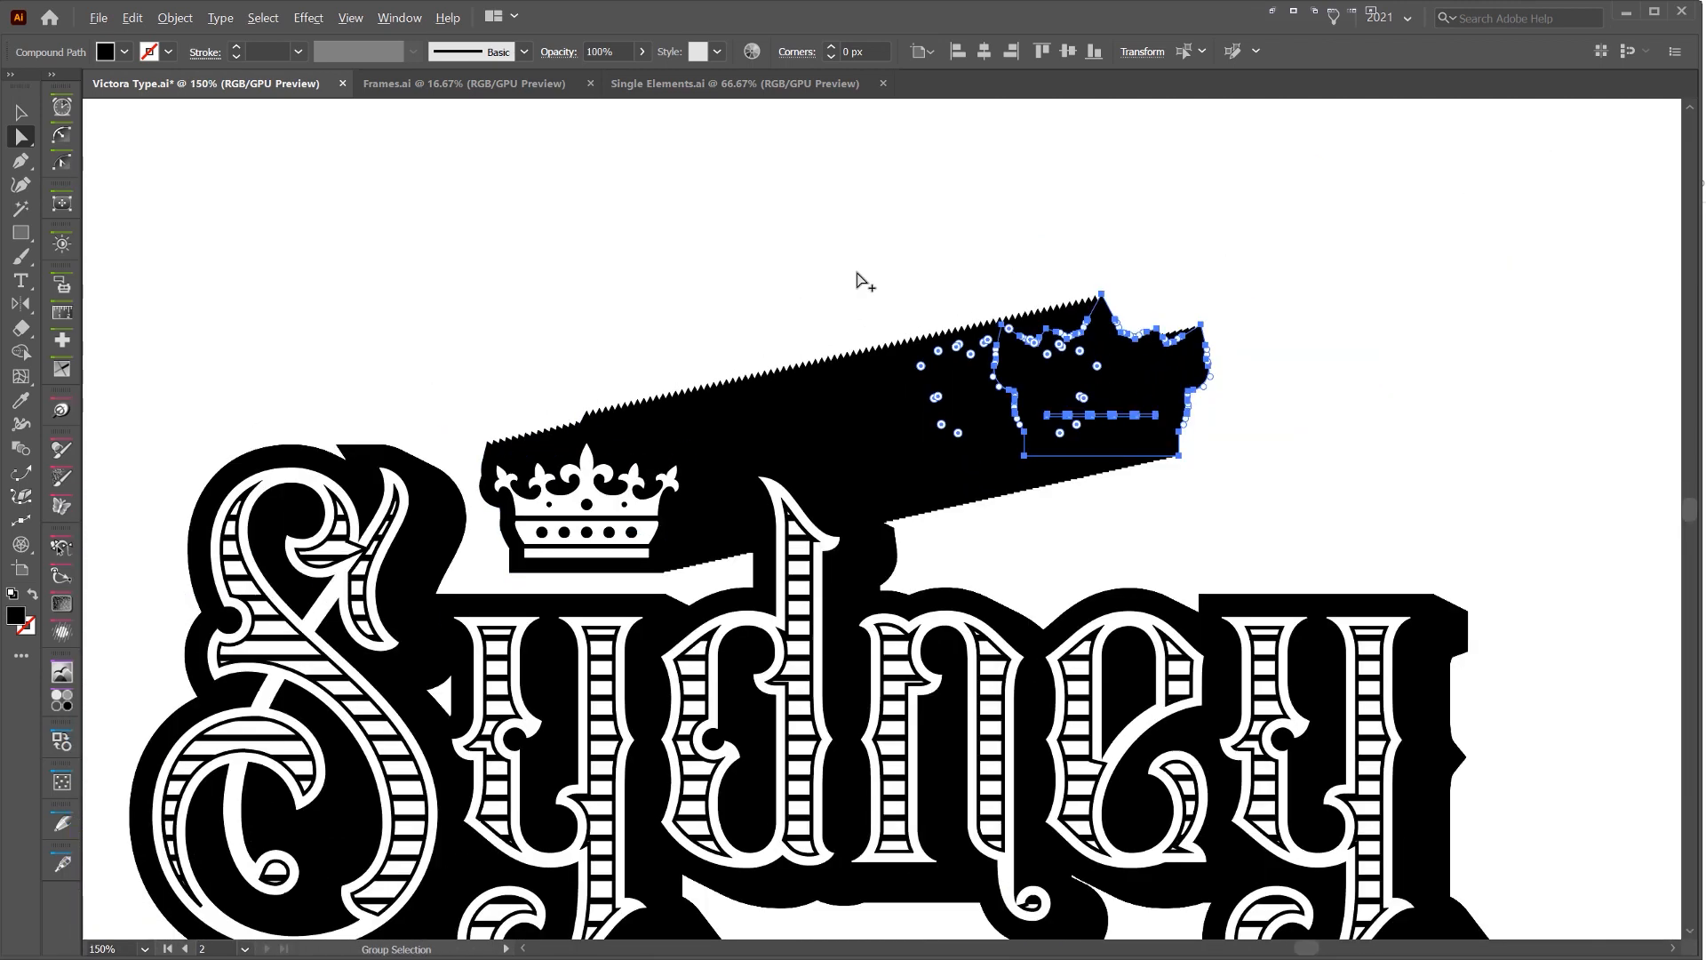
{"action": "key", "text": "ctrl+z"}
{"action": "key", "text": "ctrl+z"}
Tighten the crown's shadow offset slightly, scale the whole crown to about 133 by 101 px, and nudge it within the gap
{"action": "scroll", "coordinate": [649, 444], "scroll_direction": "up", "scroll_amount": 3}
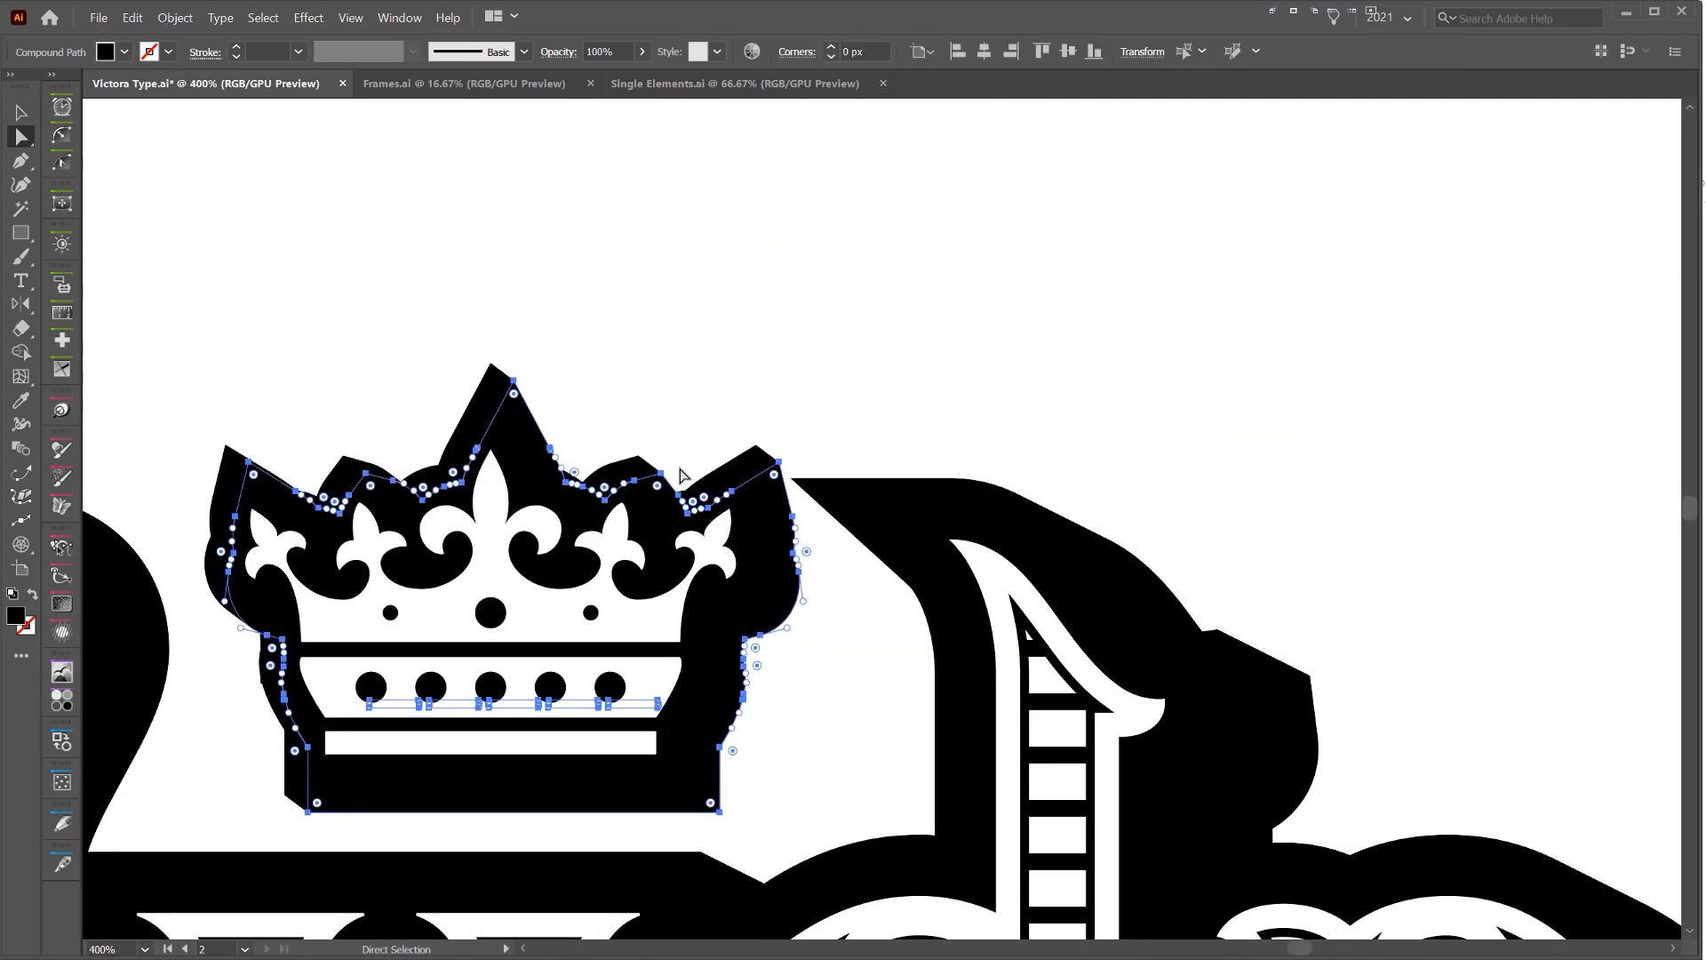
{"action": "key", "text": "v"}
{"action": "left_click", "coordinate": [707, 355]}
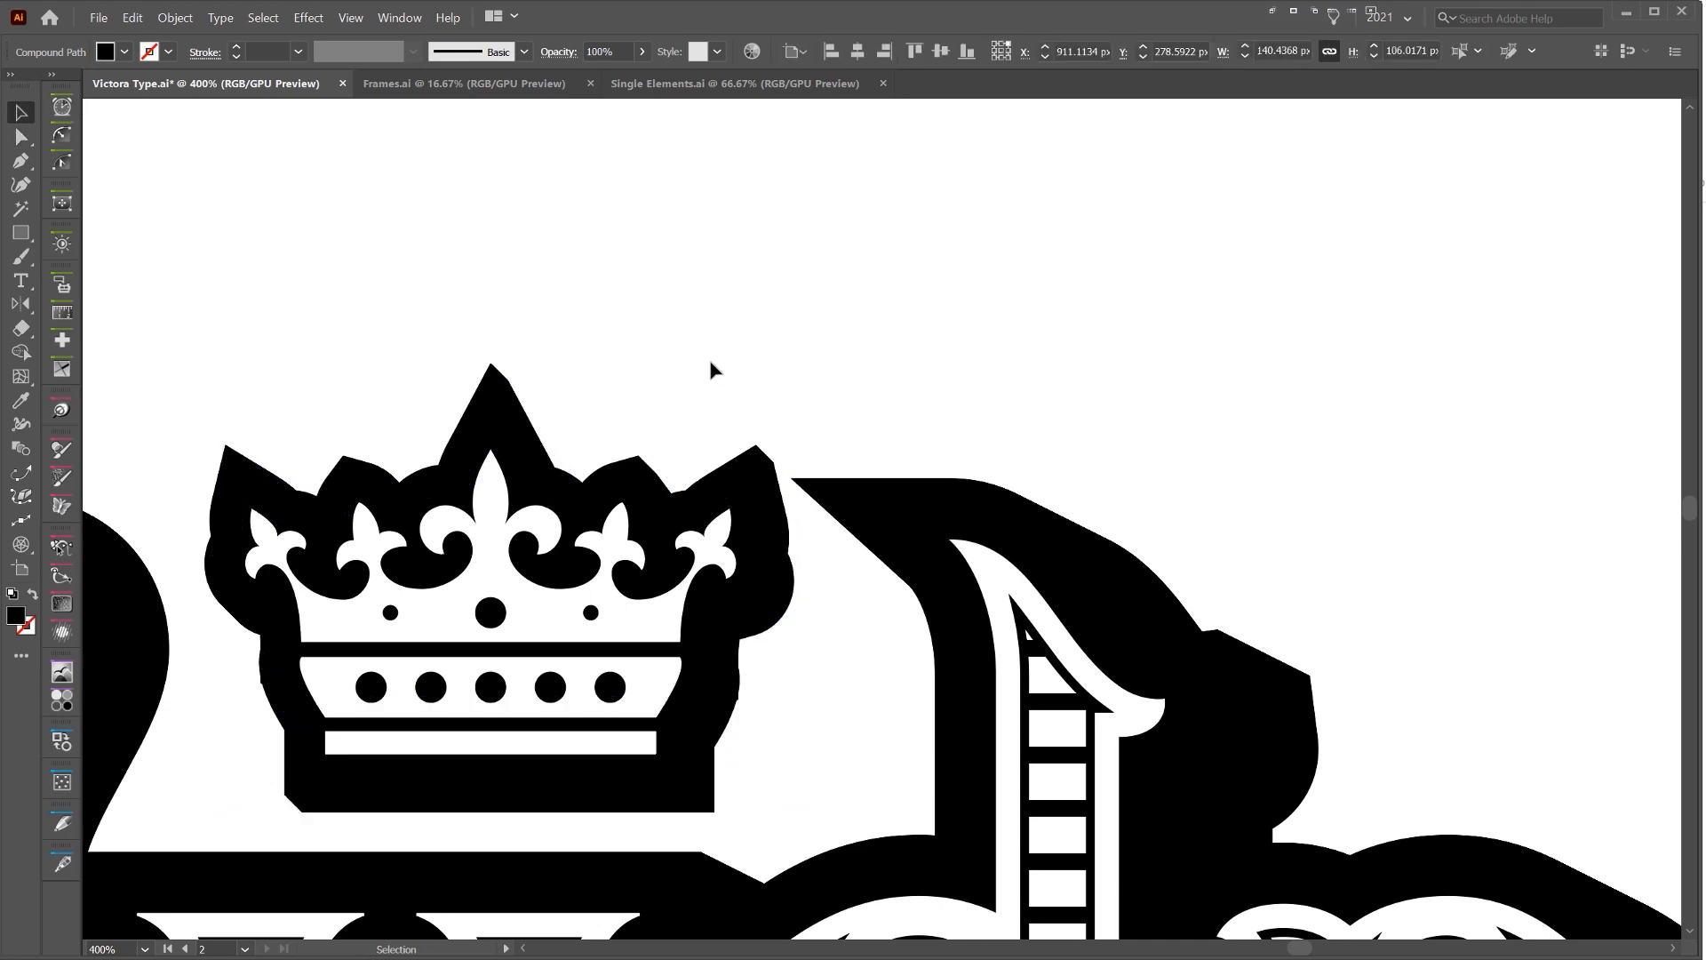
{"action": "scroll", "coordinate": [711, 364], "scroll_direction": "down", "scroll_amount": 3}
{"action": "left_click_drag", "start_coordinate": [679, 400], "coordinate": [677, 404]}
{"action": "scroll", "coordinate": [732, 368], "scroll_direction": "up", "scroll_amount": 2}
{"action": "left_click_drag", "start_coordinate": [814, 310], "coordinate": [780, 337]}
{"action": "key", "text": "Right"}
{"action": "key", "text": "Right"}
{"action": "key", "text": "Right"}
{"action": "key", "text": "Up"}
{"action": "key", "text": "Up"}
{"action": "key", "text": "Up"}
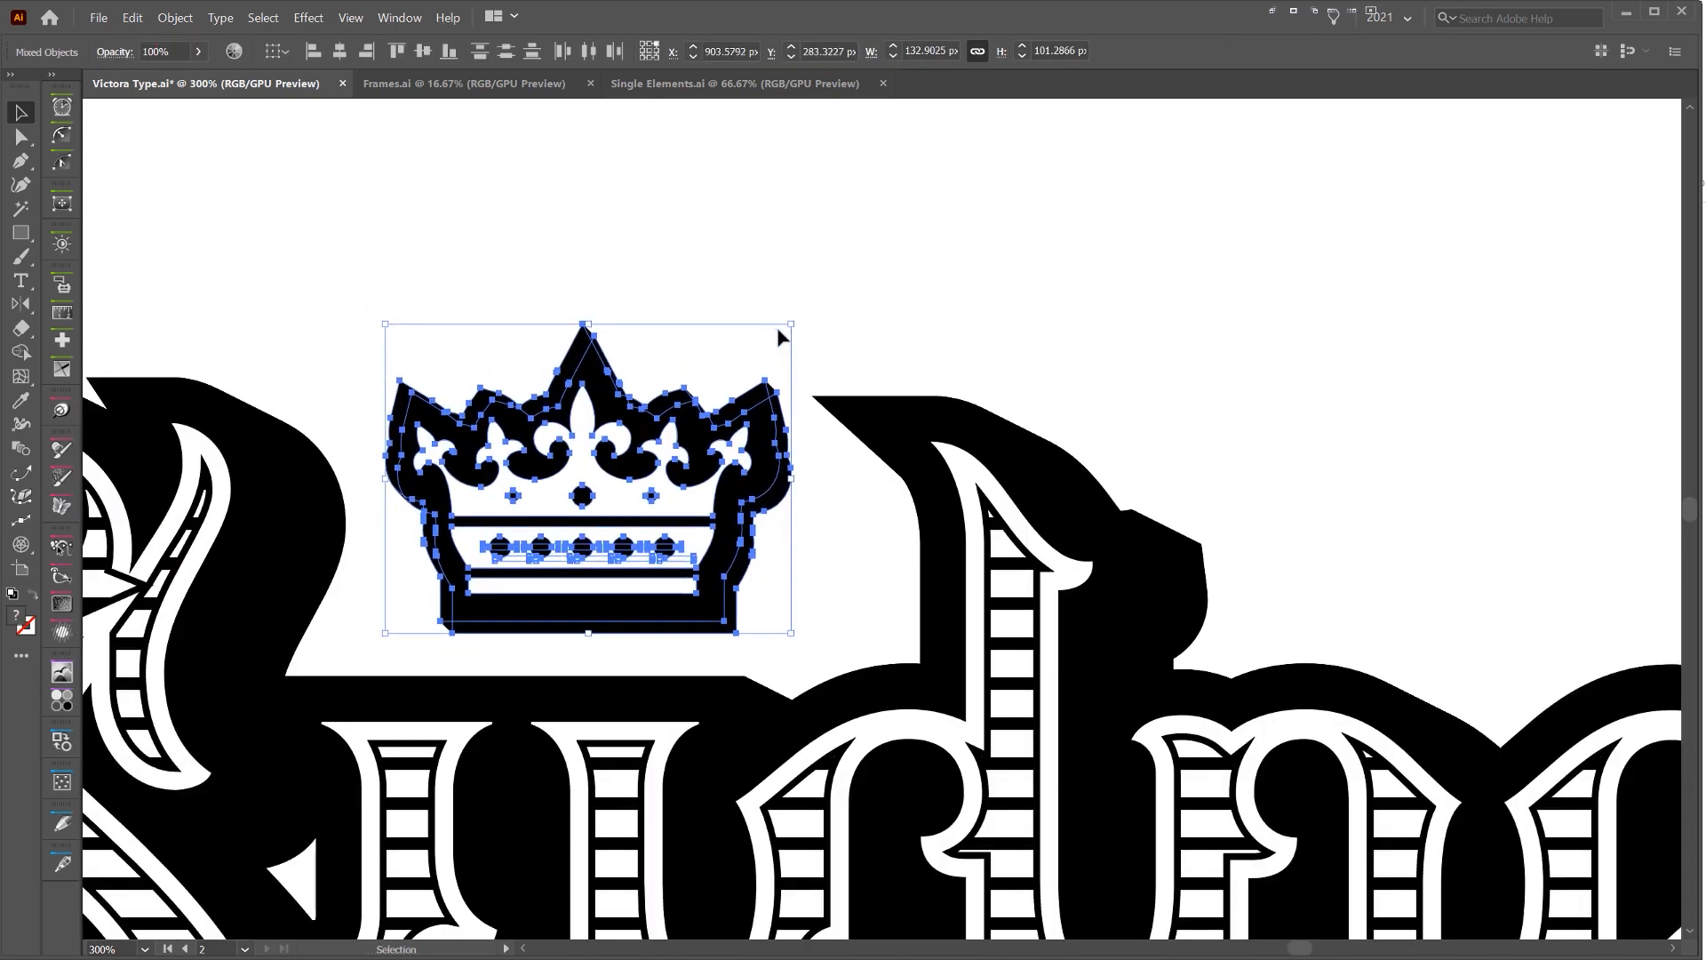
{"action": "left_click", "coordinate": [1102, 298]}
Add the text 1893 in Blackriver Bold and position it below the middle of the lettering
{"action": "scroll", "coordinate": [1111, 298], "scroll_direction": "down", "scroll_amount": 3}
{"action": "left_click_drag", "start_coordinate": [1172, 280], "coordinate": [767, 294]}
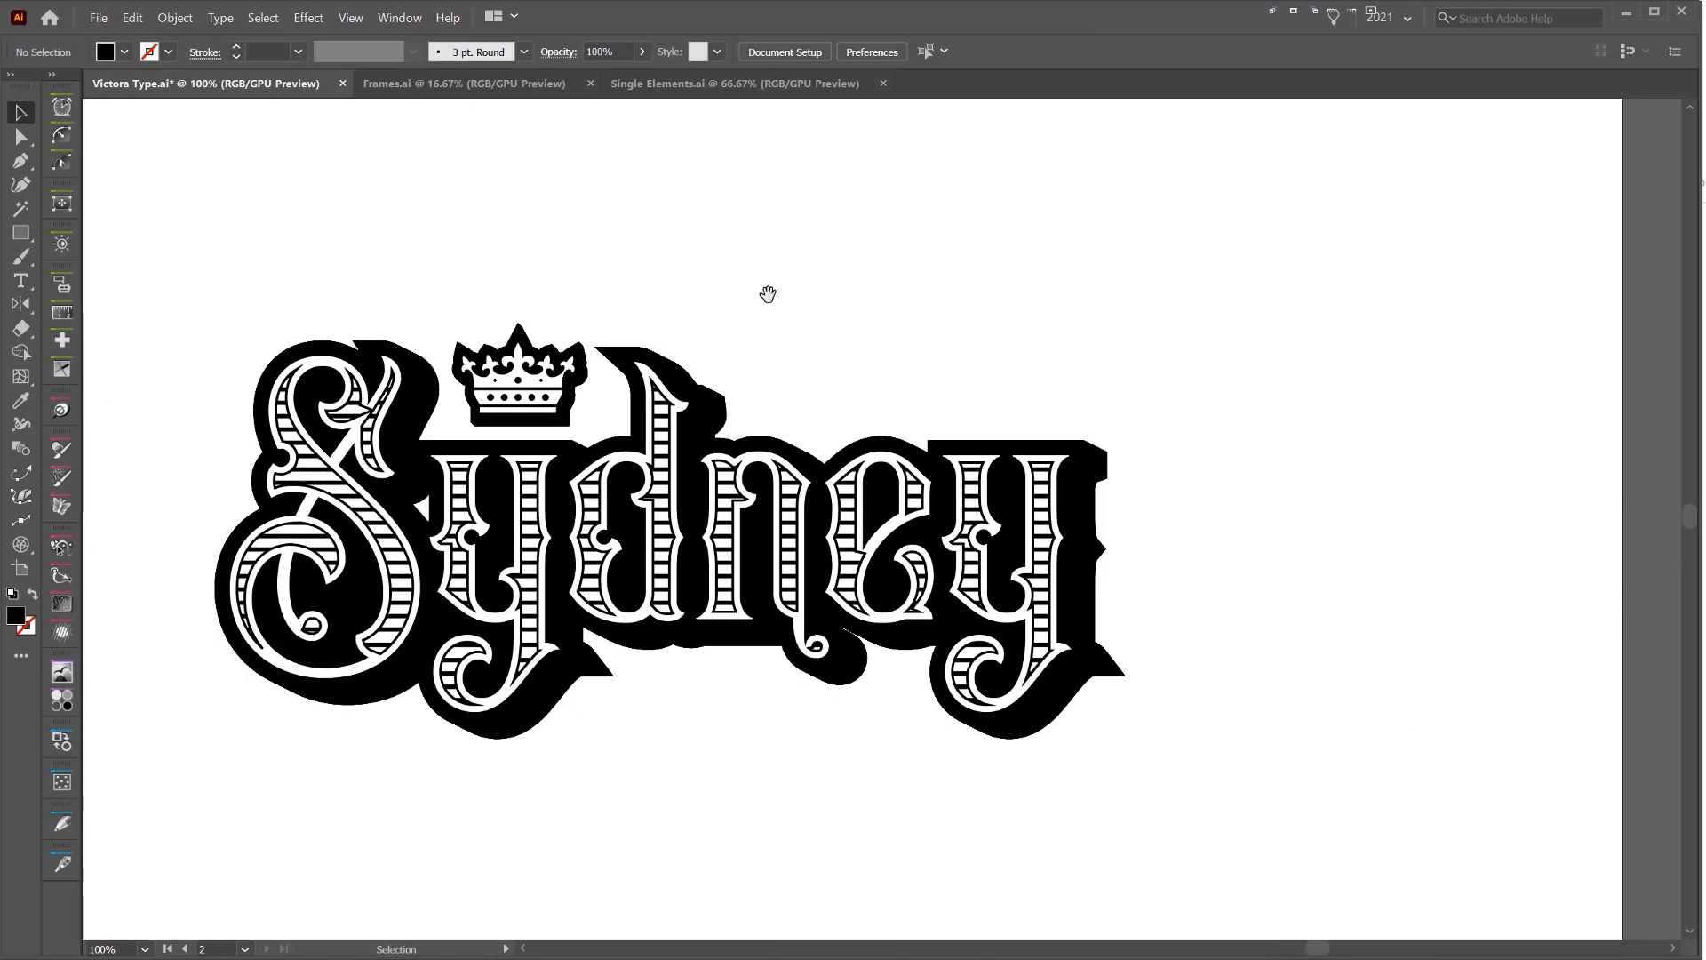
{"action": "scroll", "coordinate": [937, 274], "scroll_direction": "down", "scroll_amount": 2}
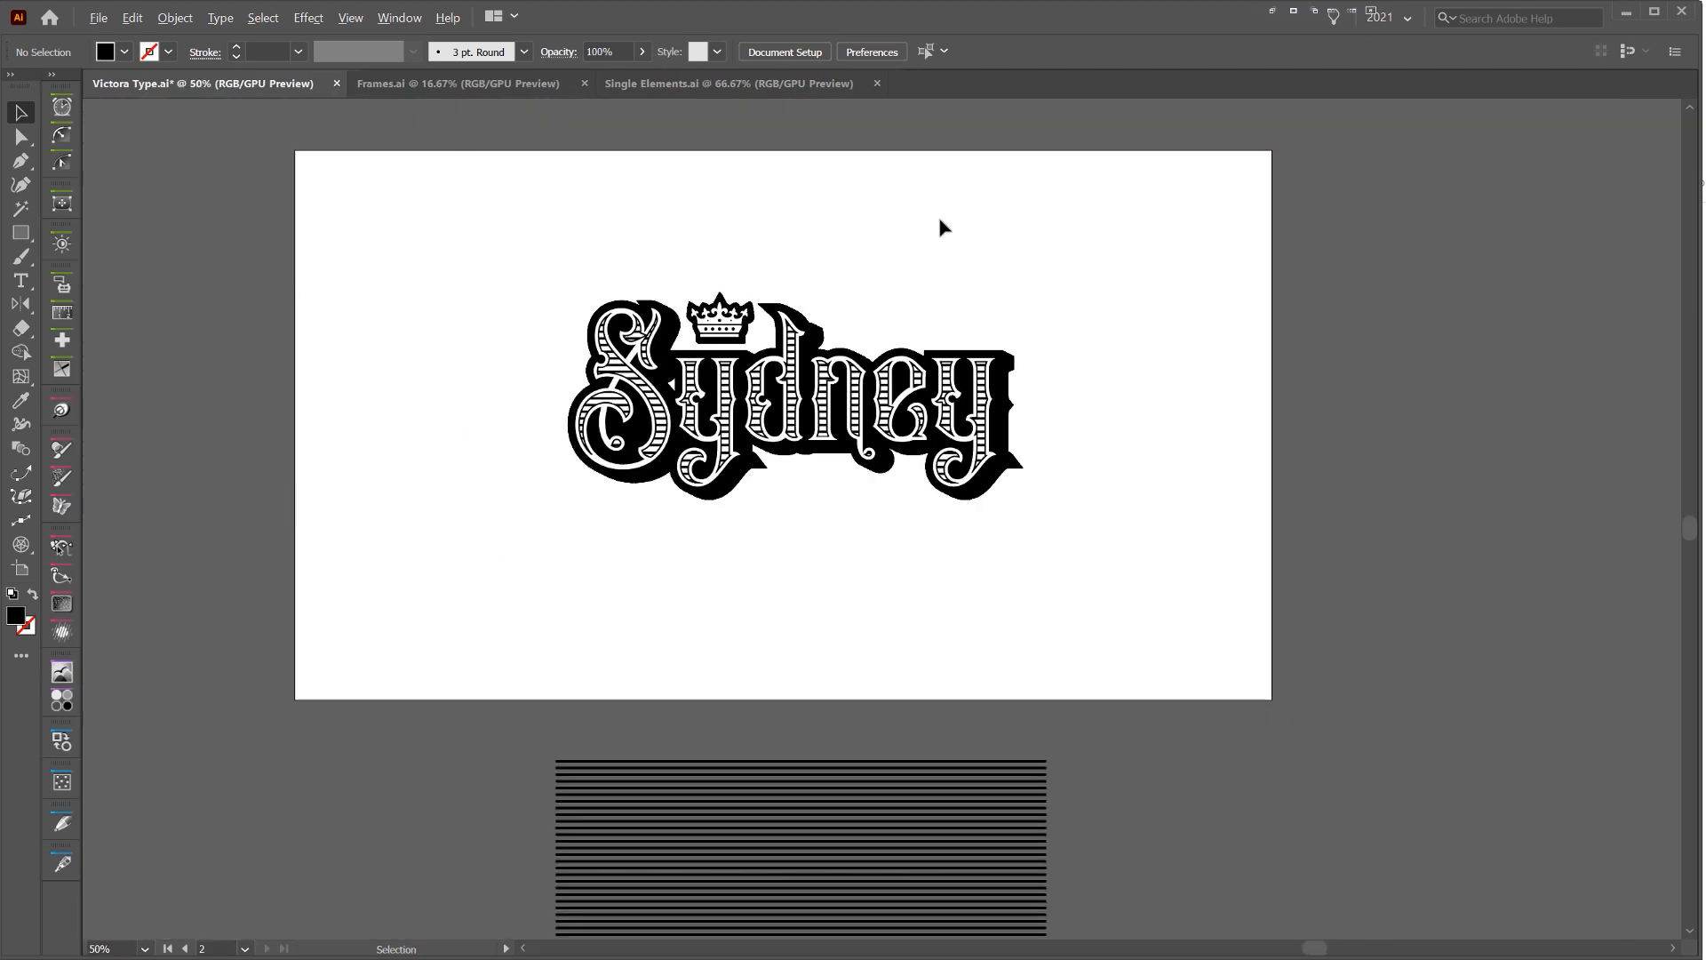
{"action": "scroll", "coordinate": [849, 259], "scroll_direction": "up", "scroll_amount": 1}
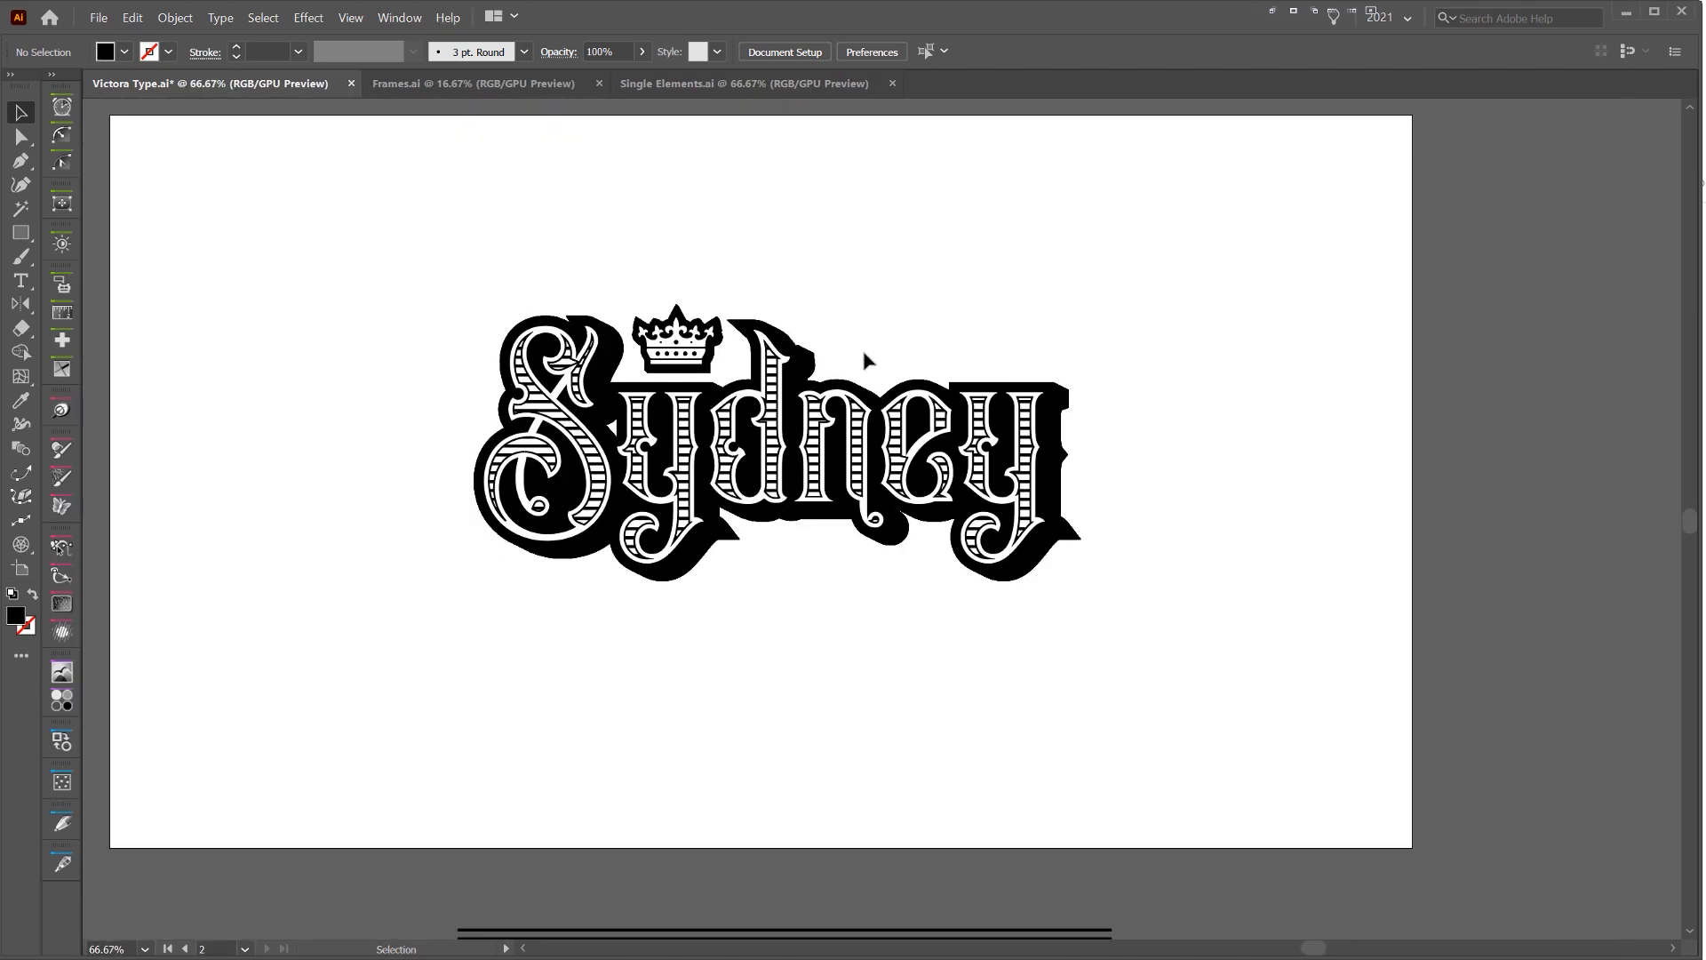
{"action": "key", "text": "t"}
{"action": "left_click", "coordinate": [771, 608]}
{"action": "type", "text": "1"}
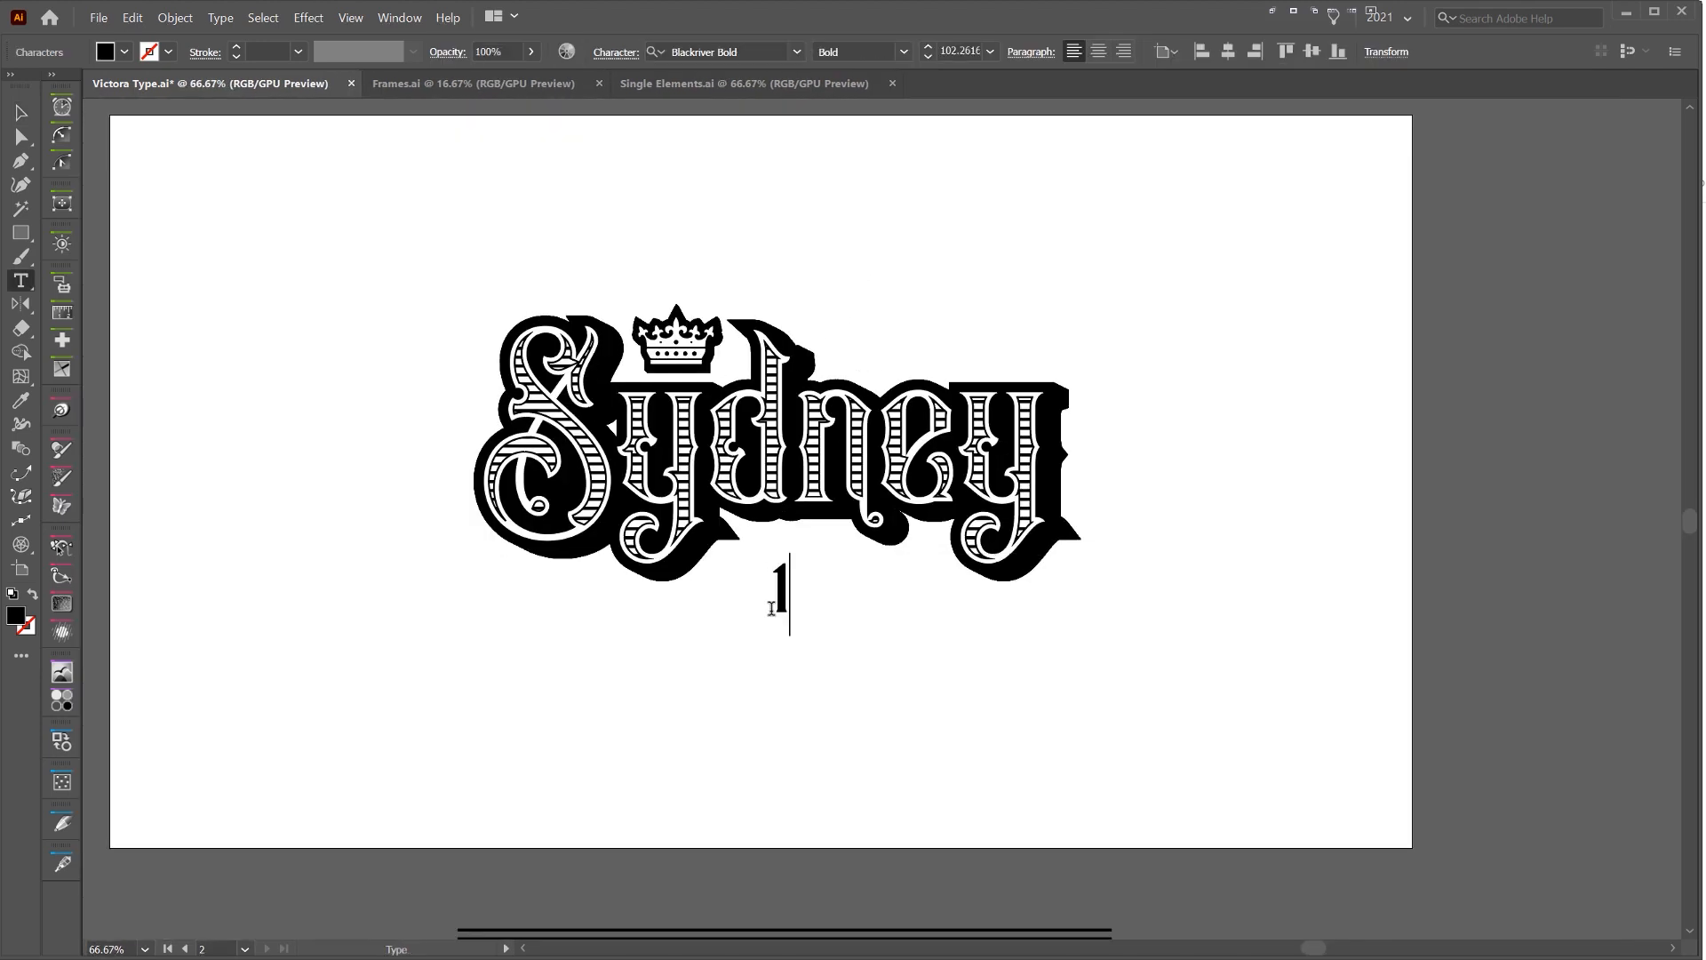
{"action": "type", "text": "893"}
{"action": "key", "text": "Escape"}
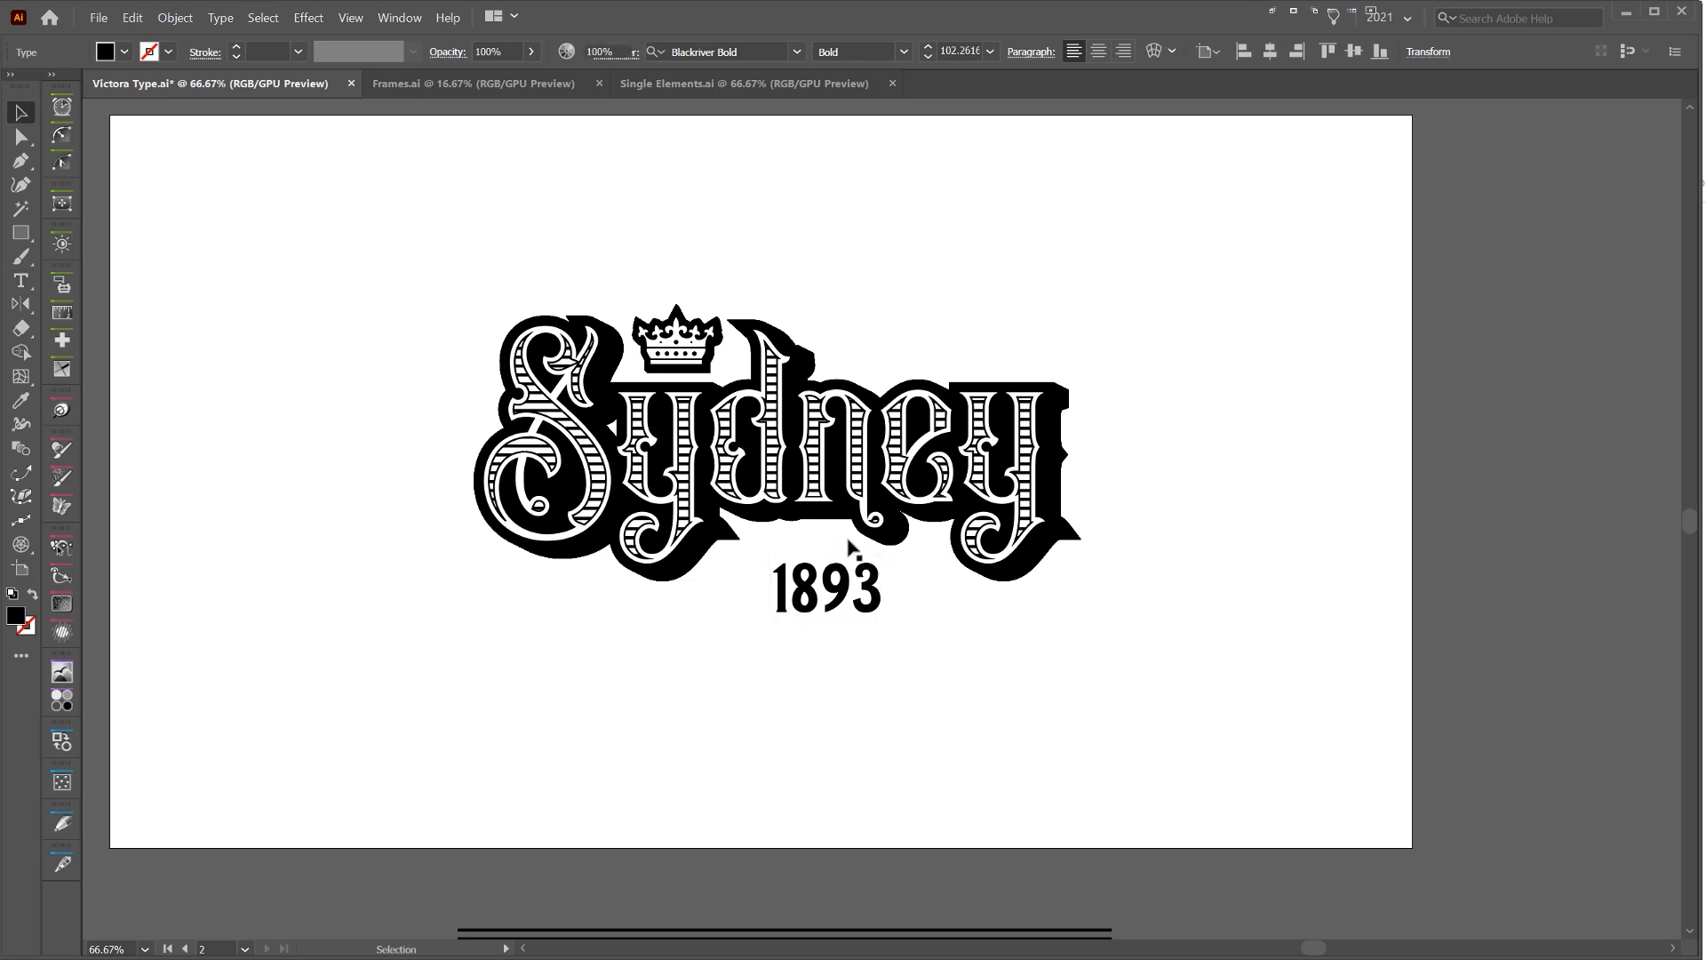
{"action": "left_click_drag", "start_coordinate": [846, 576], "coordinate": [826, 570]}
{"action": "left_click", "coordinate": [1066, 354]}
Examine the font of the 1893 text and compare it with the fonts of the SYDNEY type samples
{"action": "scroll", "coordinate": [920, 600], "scroll_direction": "up", "scroll_amount": 3}
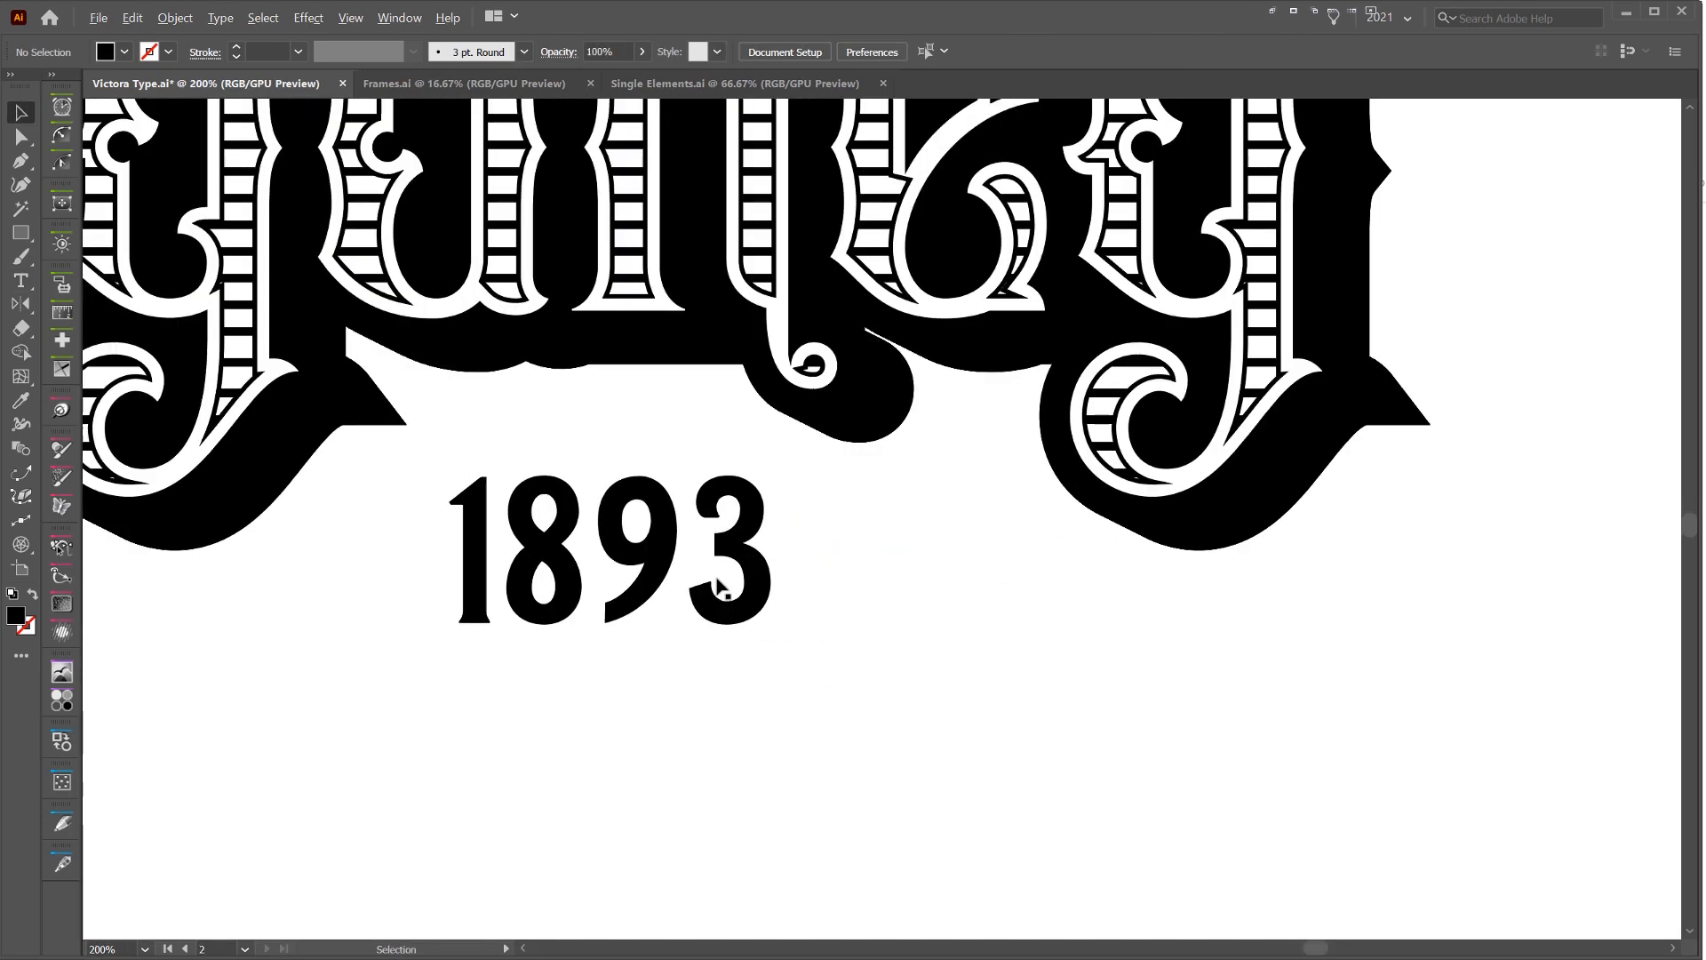
{"action": "left_click", "coordinate": [720, 587]}
{"action": "scroll", "coordinate": [786, 614], "scroll_direction": "down", "scroll_amount": 2}
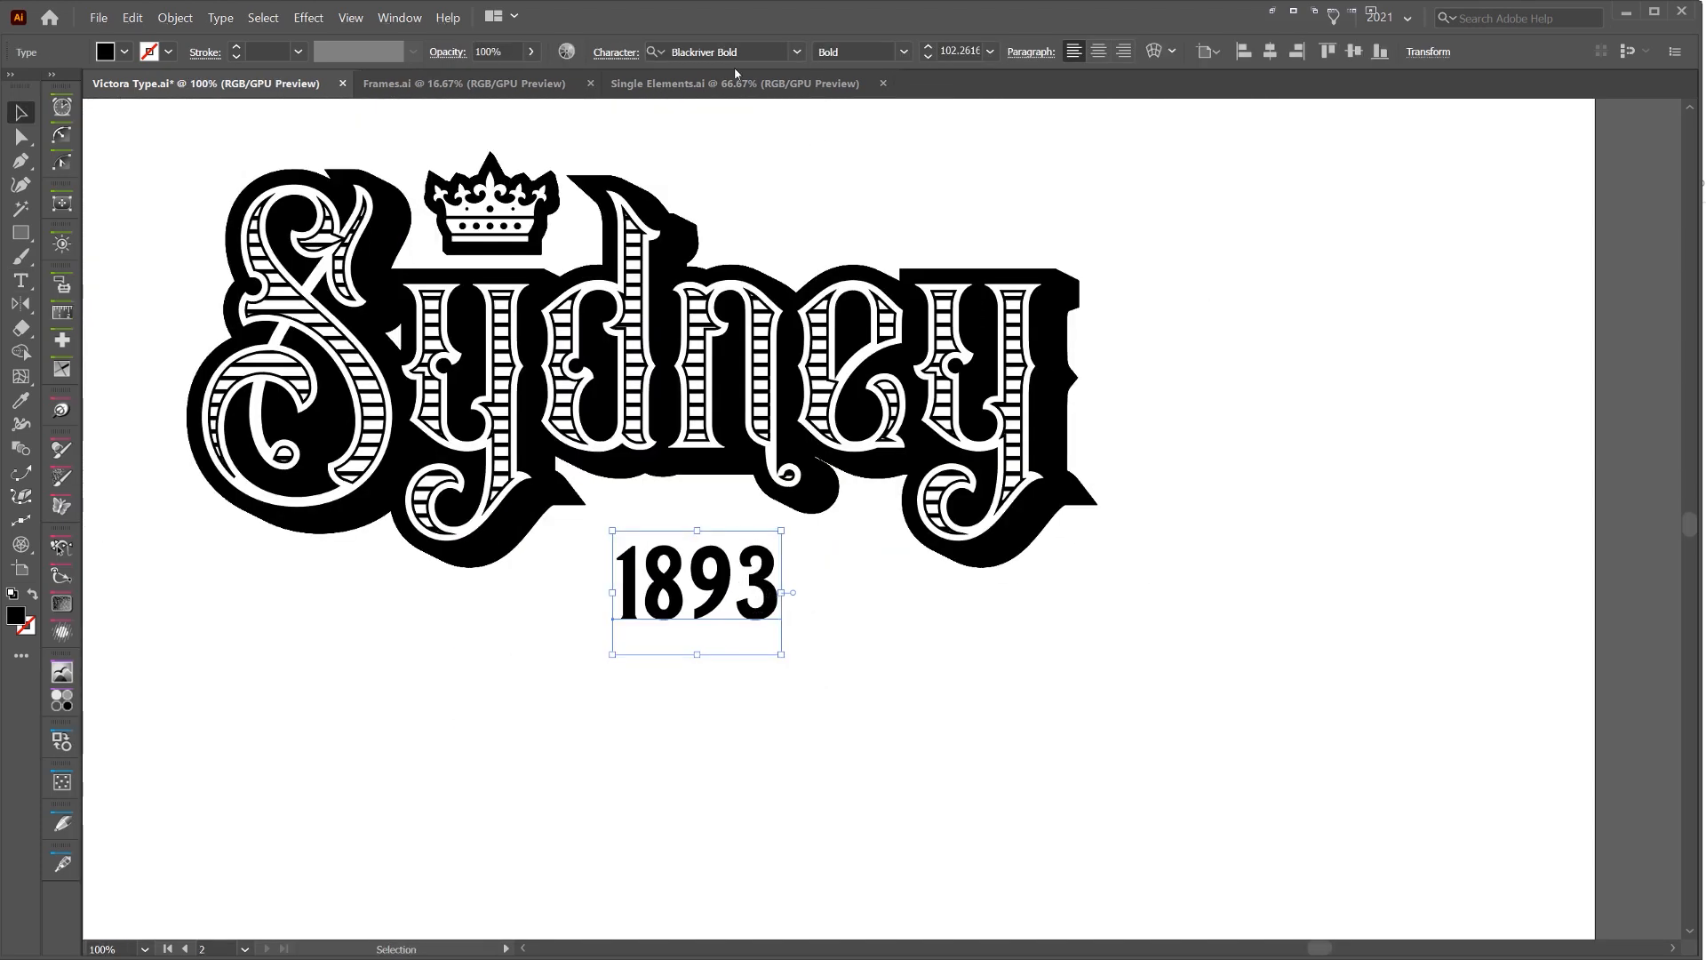
{"action": "scroll", "coordinate": [824, 167], "scroll_direction": "down", "scroll_amount": 2}
{"action": "left_click_drag", "start_coordinate": [823, 167], "coordinate": [1342, 701]}
{"action": "left_click_drag", "start_coordinate": [314, 225], "coordinate": [1182, 652]}
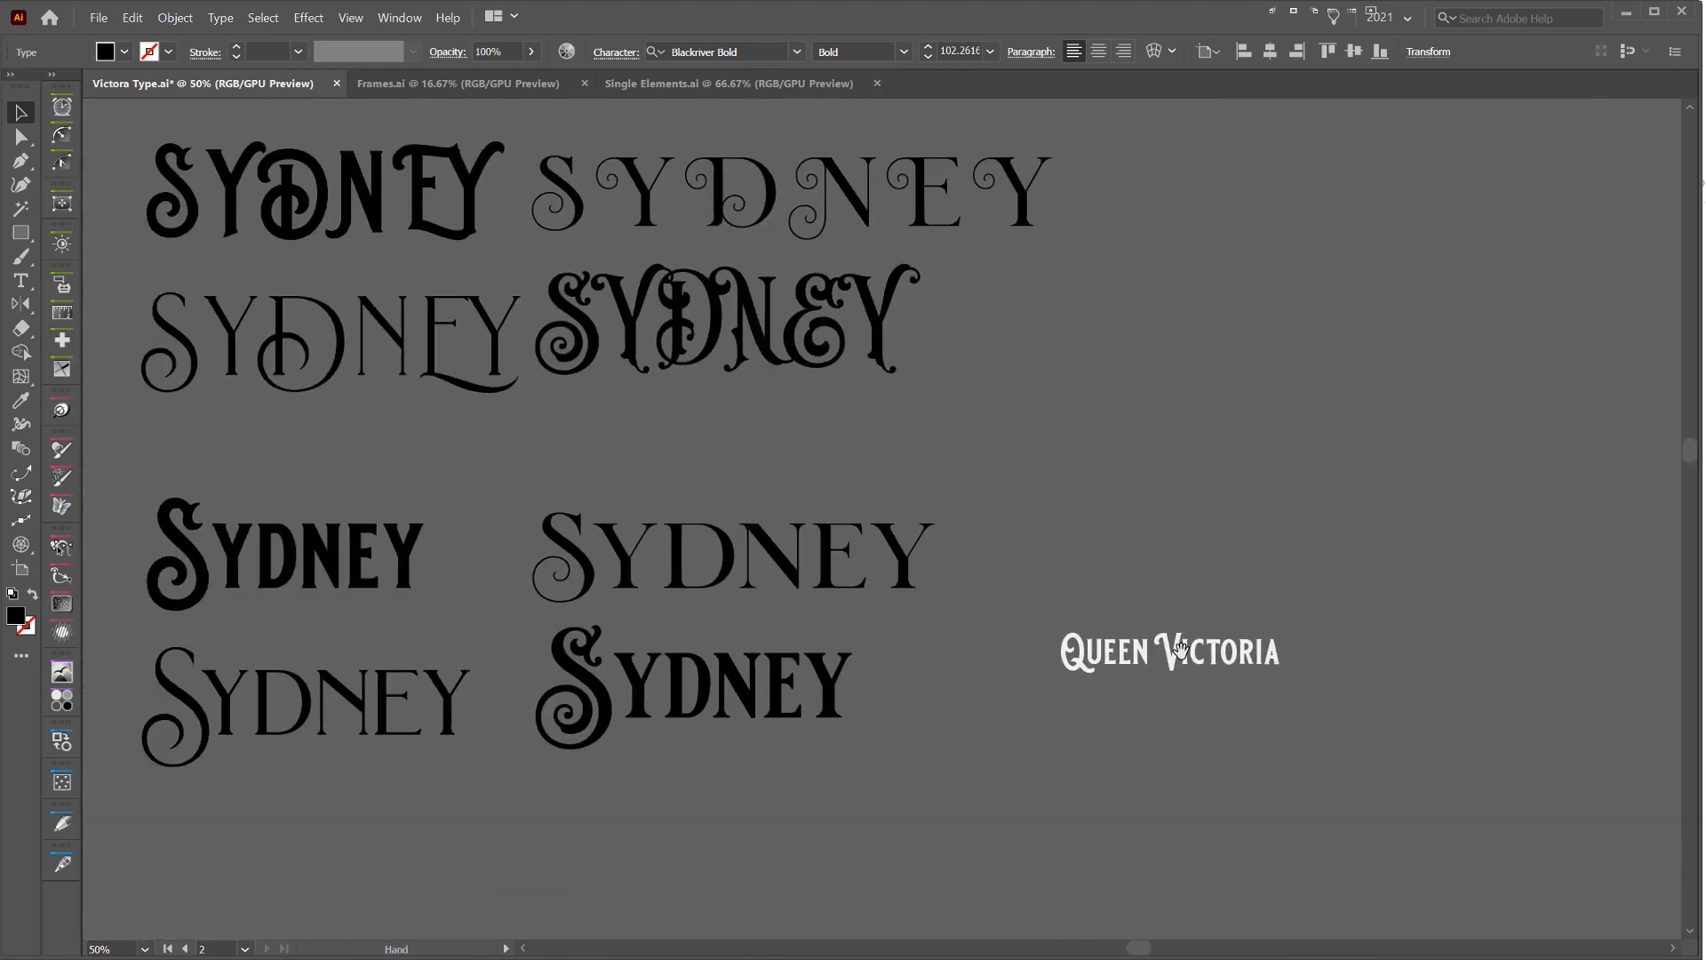
{"action": "left_click_drag", "start_coordinate": [573, 422], "coordinate": [794, 571]}
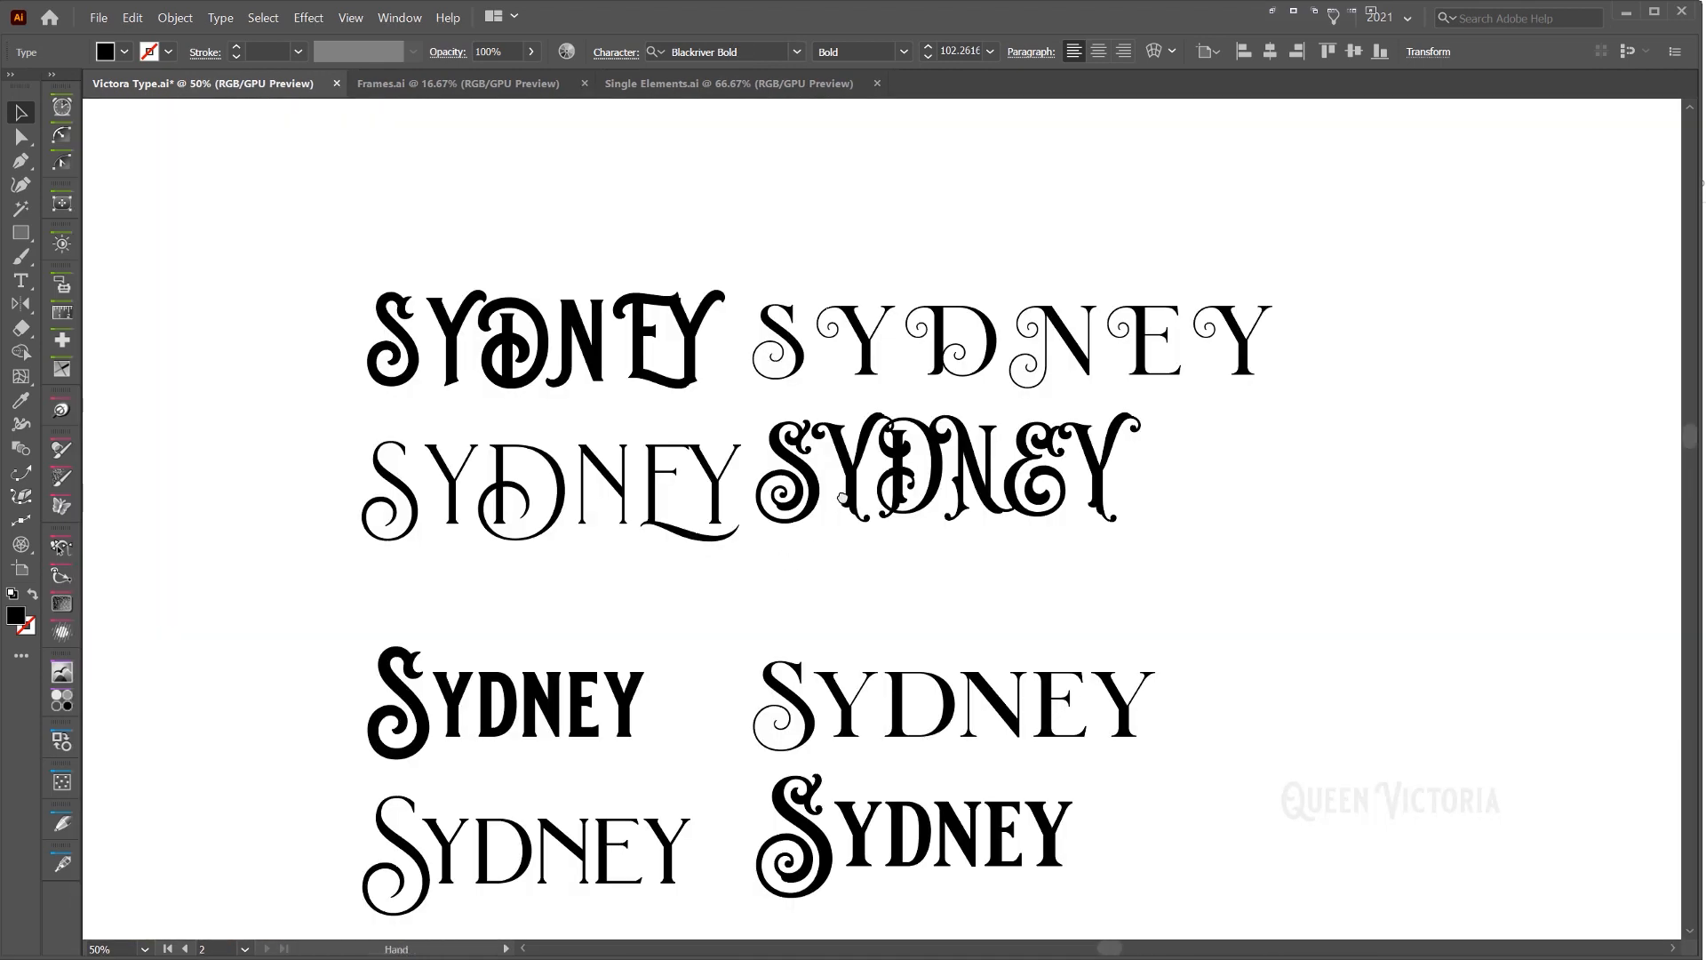
{"action": "left_click_drag", "start_coordinate": [843, 496], "coordinate": [848, 472]}
{"action": "left_click", "coordinate": [627, 331]}
{"action": "left_click", "coordinate": [1010, 366]}
{"action": "left_click", "coordinate": [927, 448]}
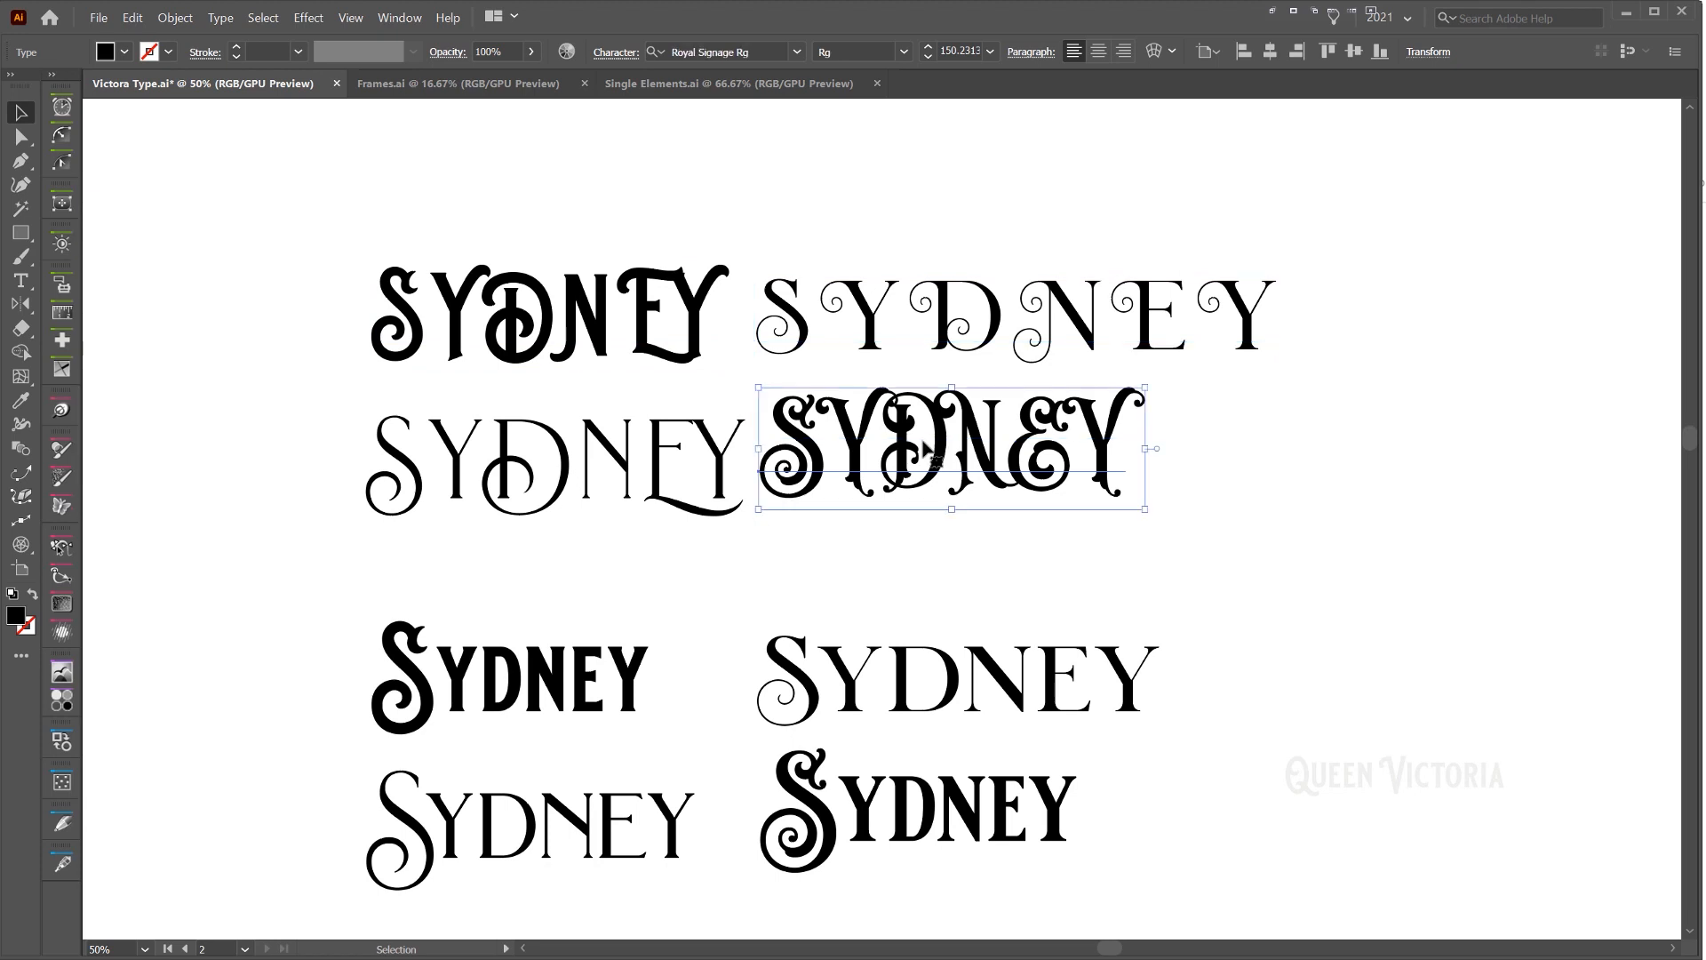
{"action": "left_click", "coordinate": [684, 459]}
{"action": "left_click_drag", "start_coordinate": [845, 534], "coordinate": [838, 499]}
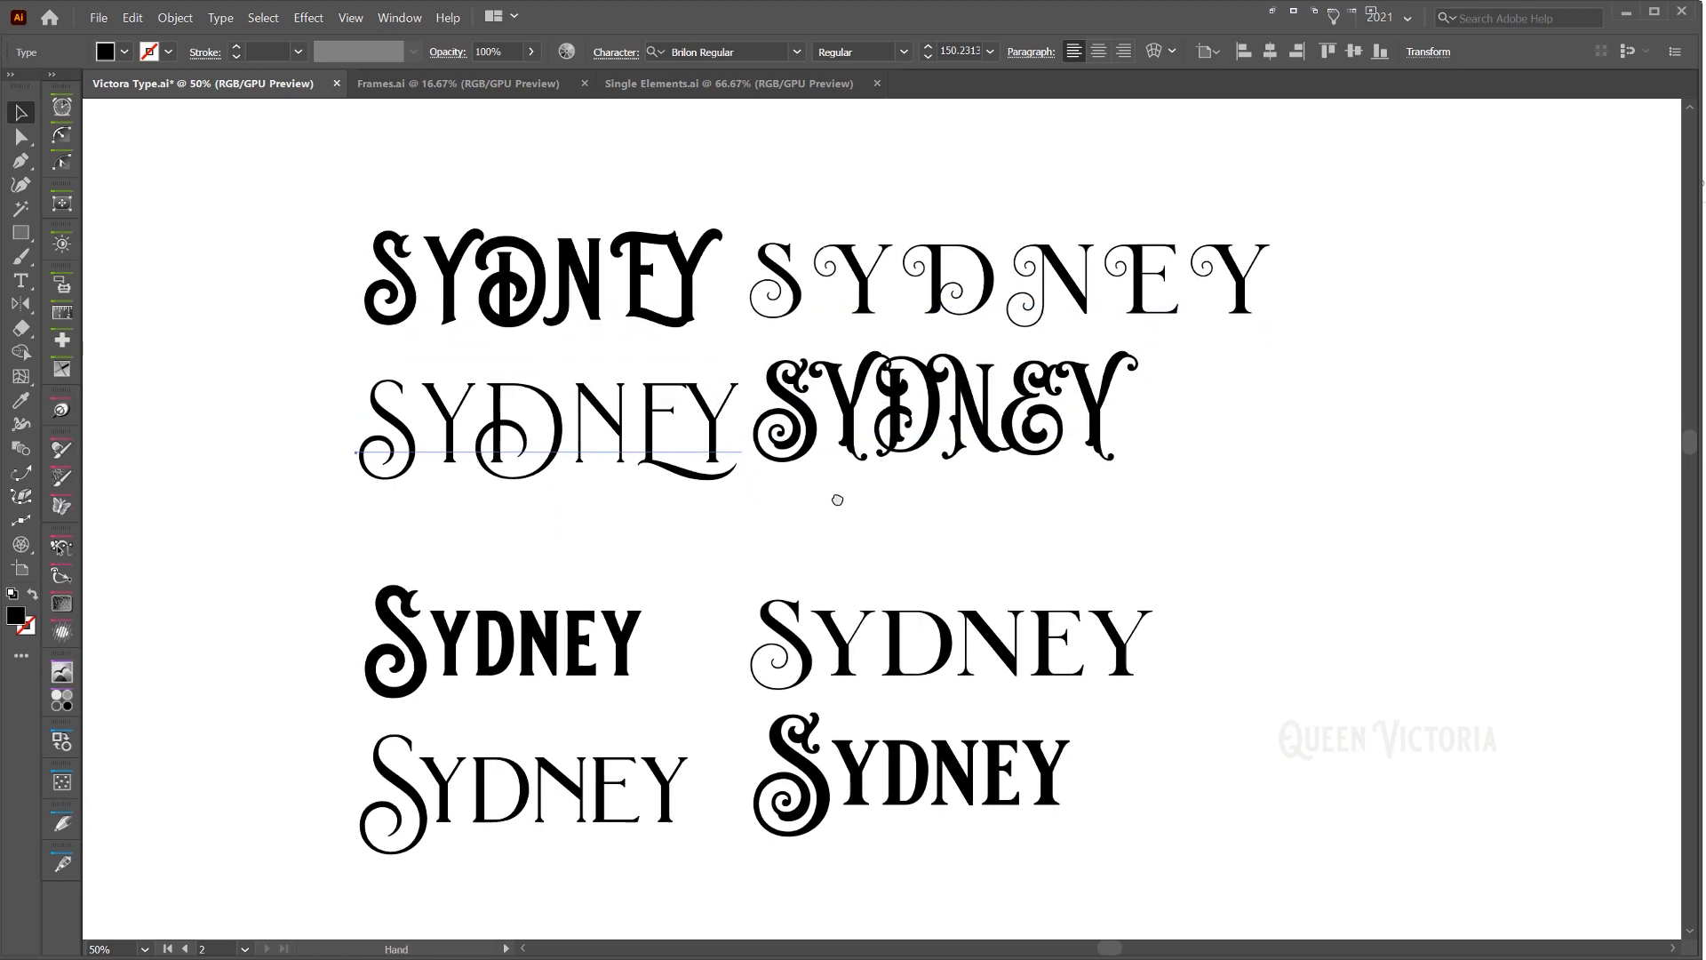
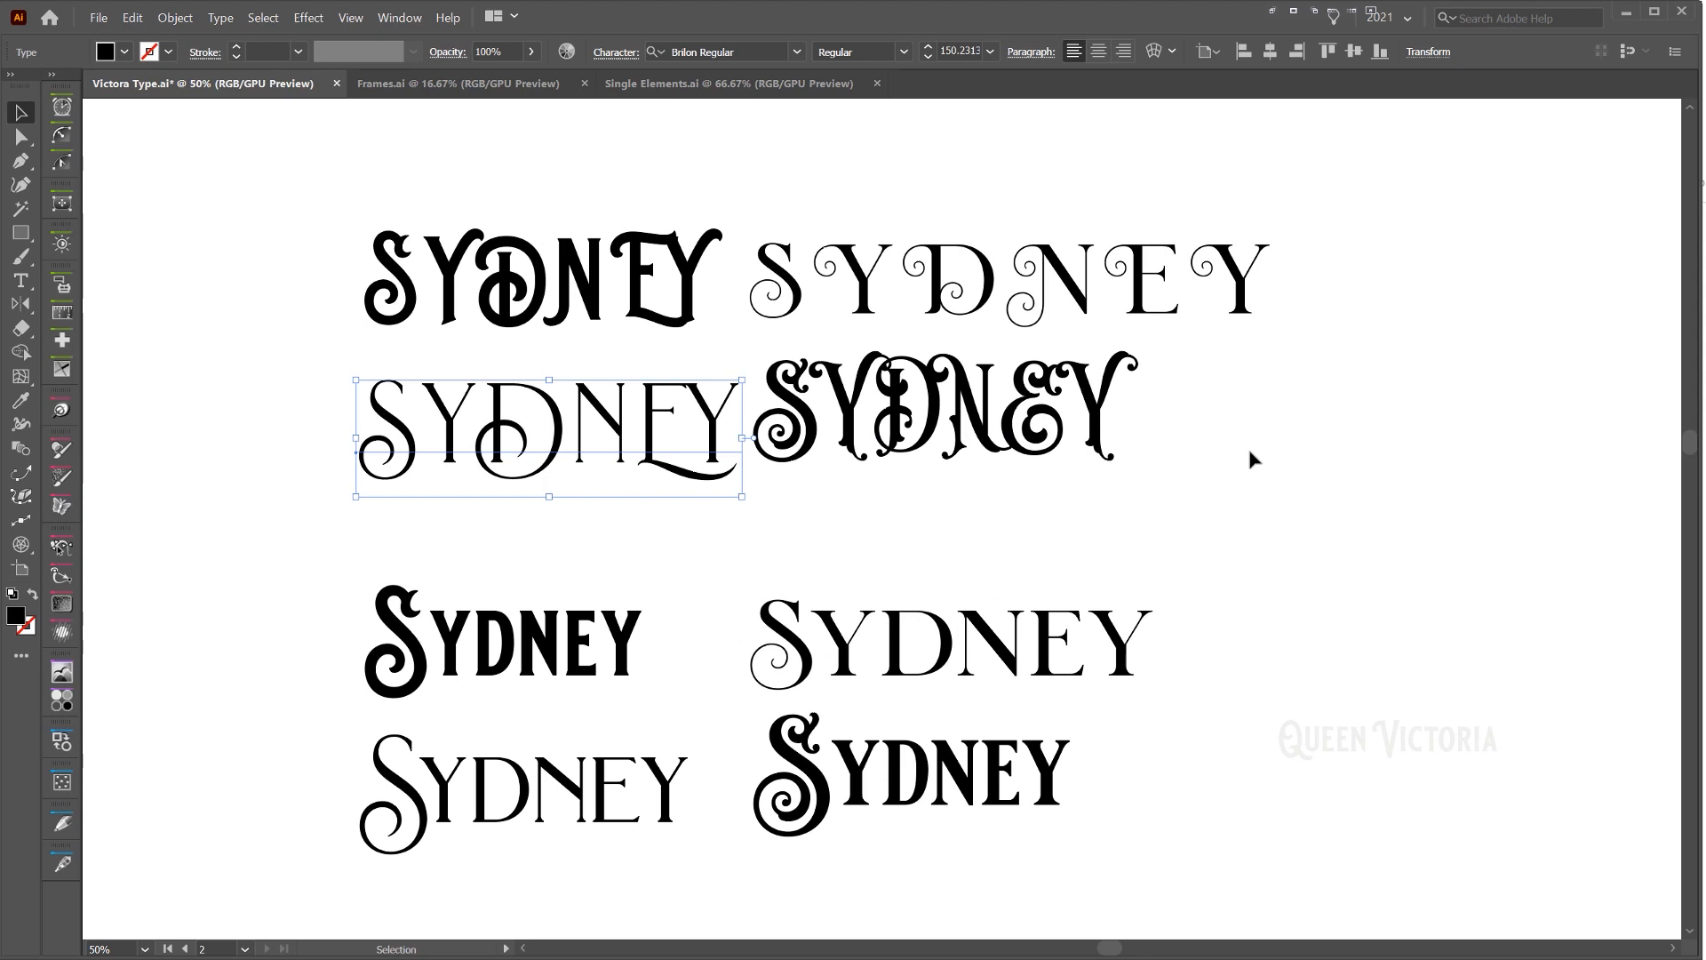
Check which fonts the lower SYDNEY type samples use, and return to the crowned lettering design
{"action": "left_click", "coordinate": [973, 680]}
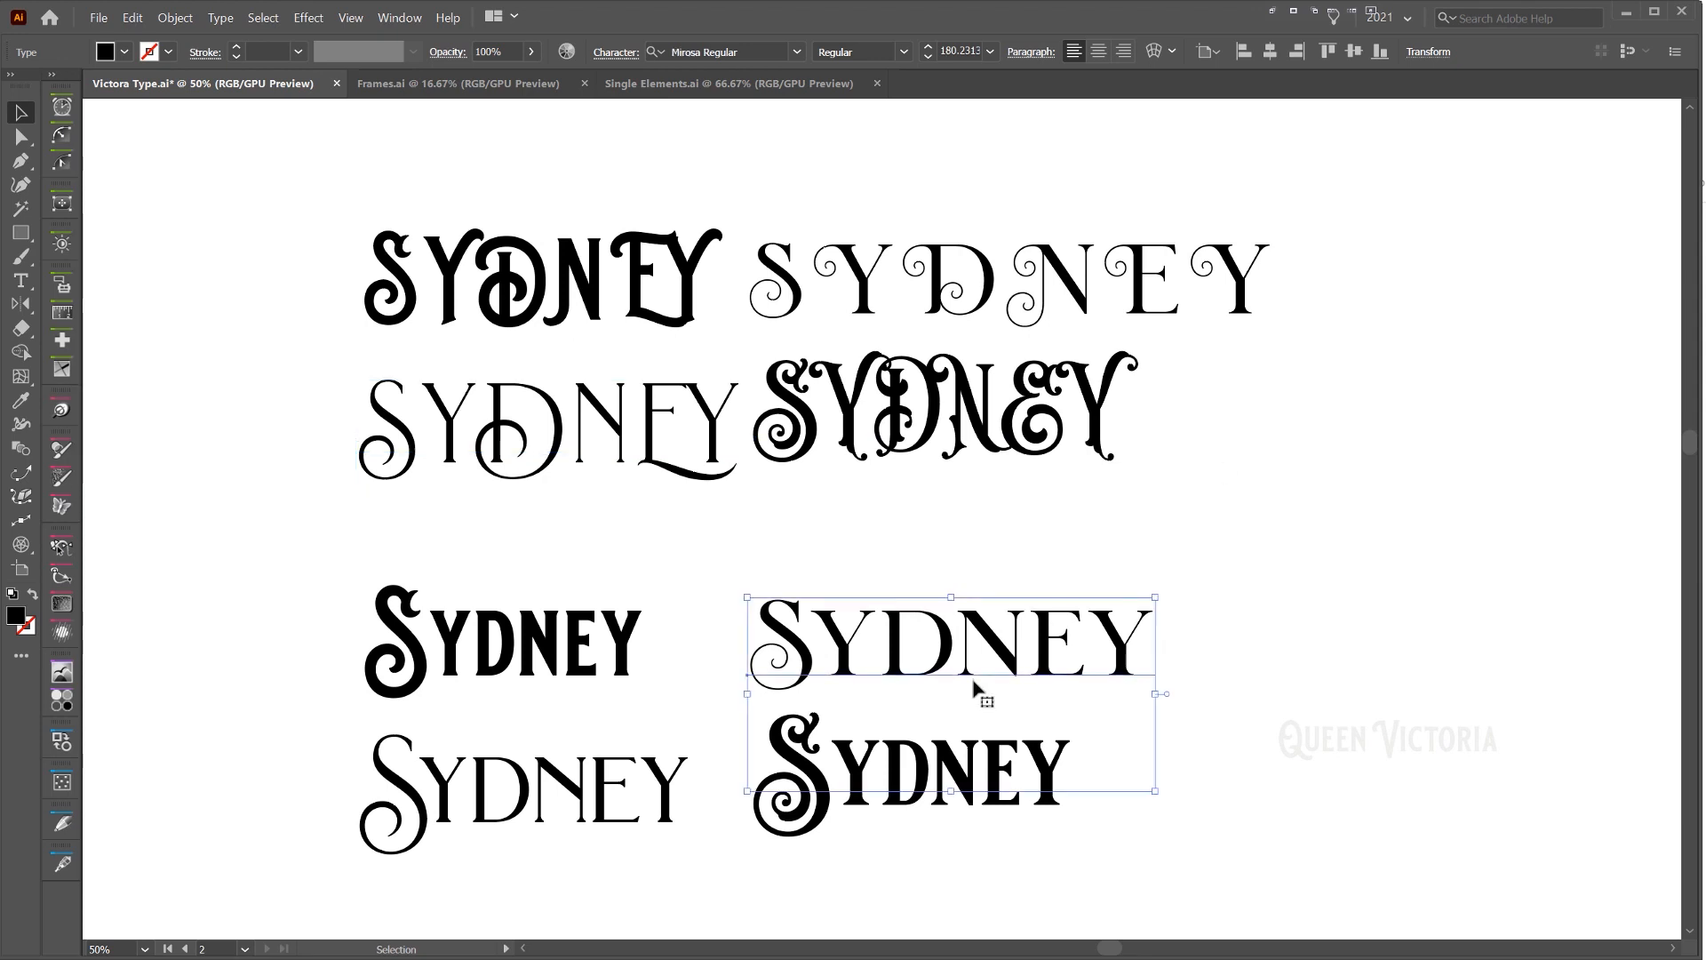
{"action": "left_click_drag", "start_coordinate": [973, 680], "coordinate": [1005, 535]}
{"action": "left_click", "coordinate": [933, 622]}
{"action": "left_click", "coordinate": [677, 646]}
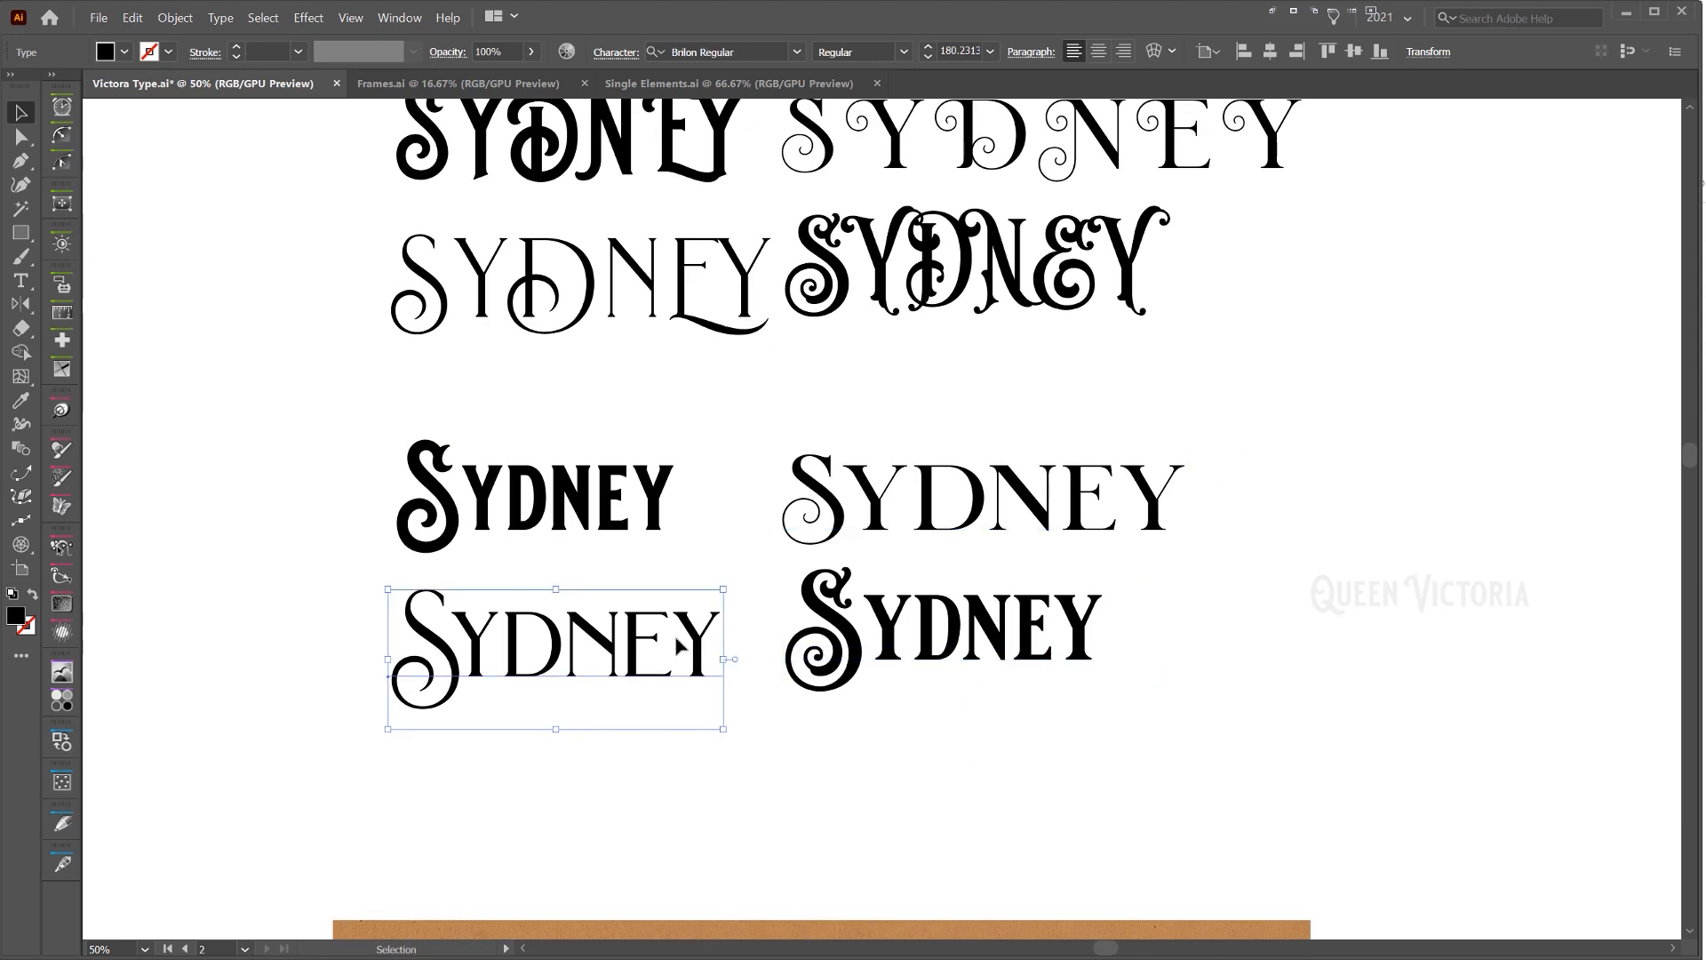
{"action": "left_click", "coordinate": [608, 503]}
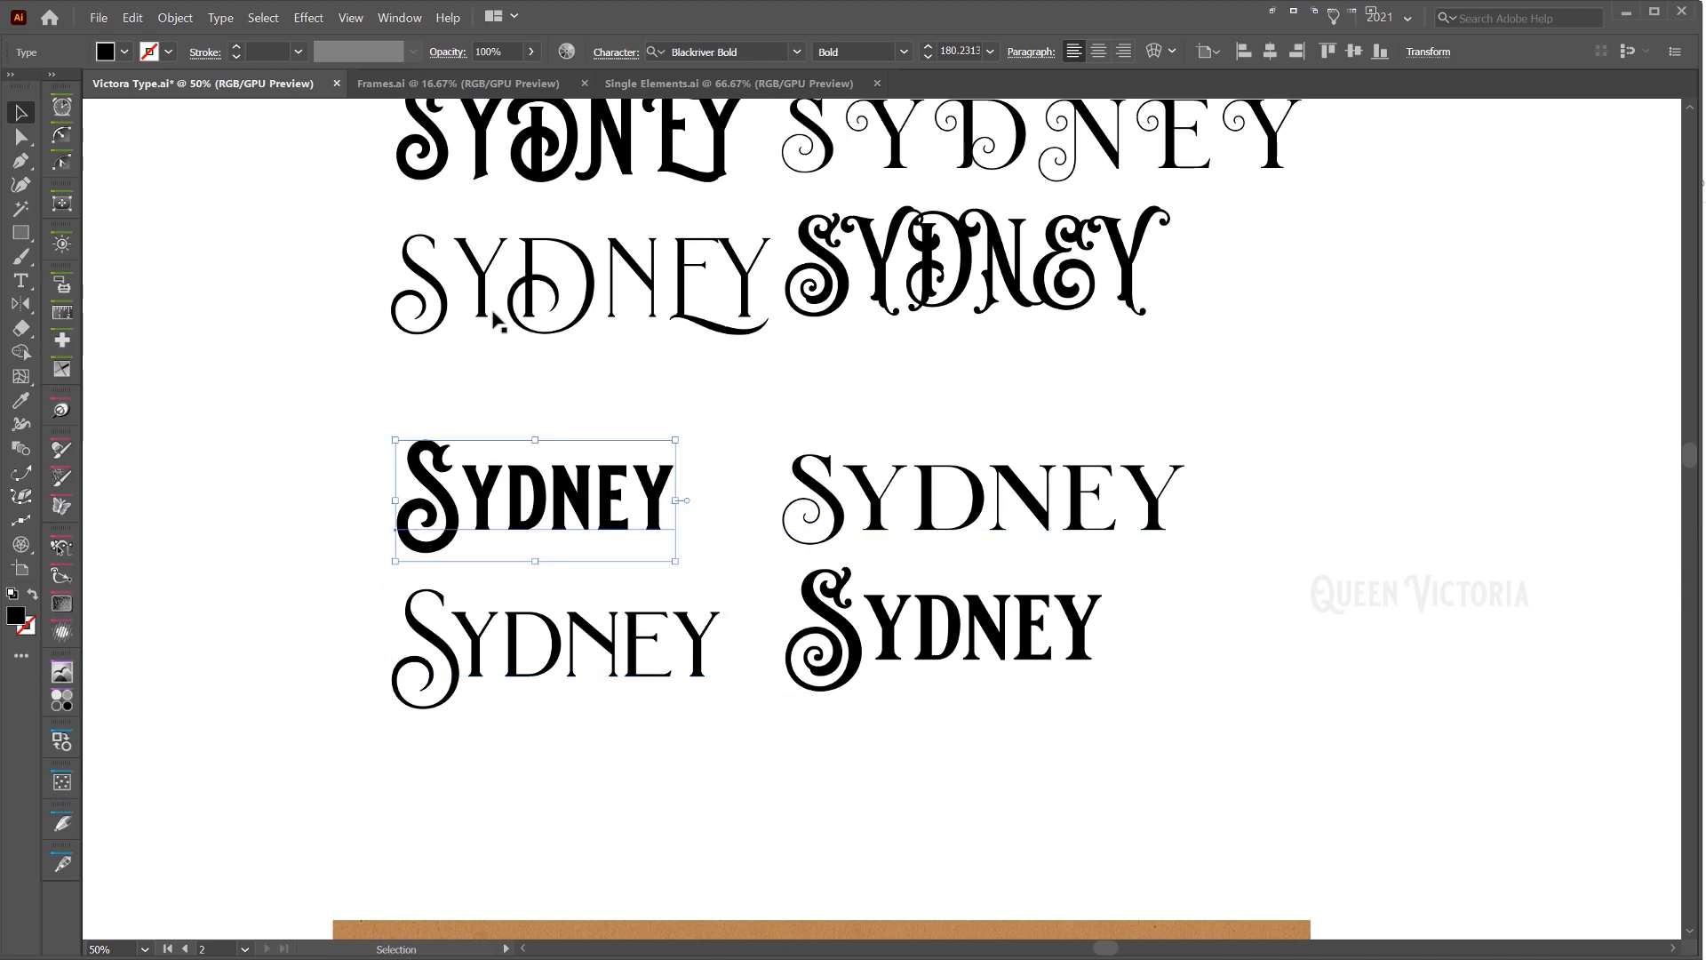
{"action": "left_click_drag", "start_coordinate": [494, 320], "coordinate": [444, 439]}
{"action": "left_click_drag", "start_coordinate": [1421, 724], "coordinate": [647, 515]}
{"action": "left_click_drag", "start_coordinate": [1612, 849], "coordinate": [821, 353]}
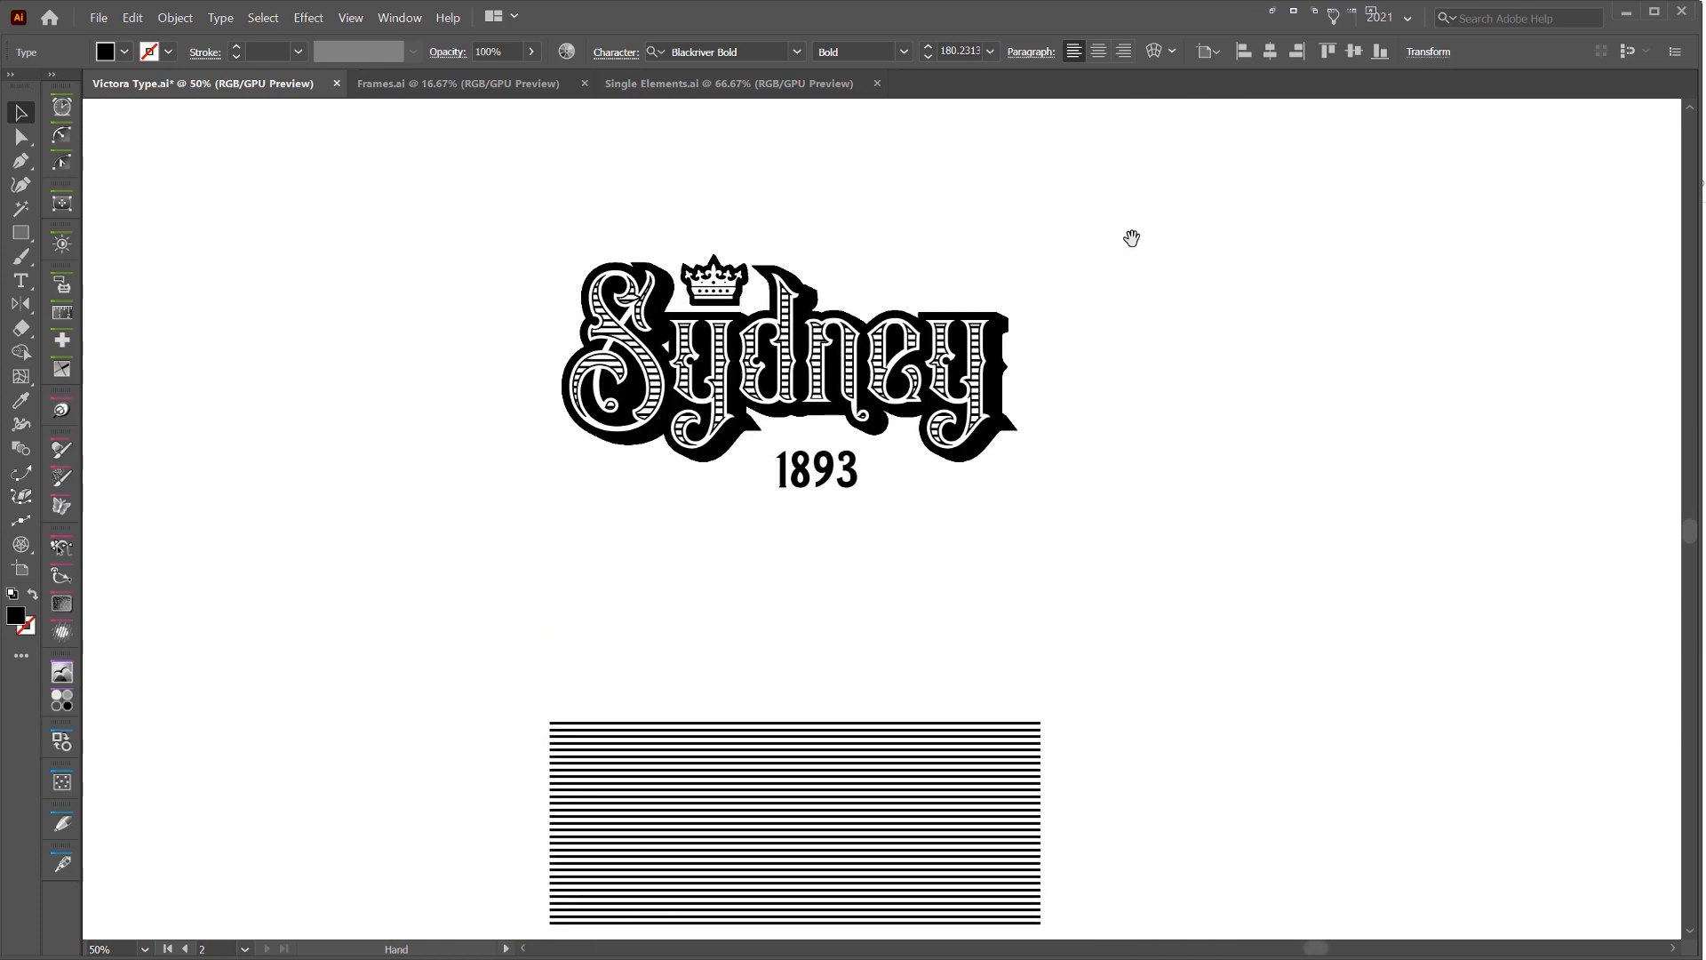
Move the 1893 text up close beneath the Sydney lettering, between its descenders
{"action": "scroll", "coordinate": [861, 476], "scroll_direction": "up", "scroll_amount": 2}
{"action": "left_click", "coordinate": [851, 469]}
{"action": "scroll", "coordinate": [852, 469], "scroll_direction": "up", "scroll_amount": 2}
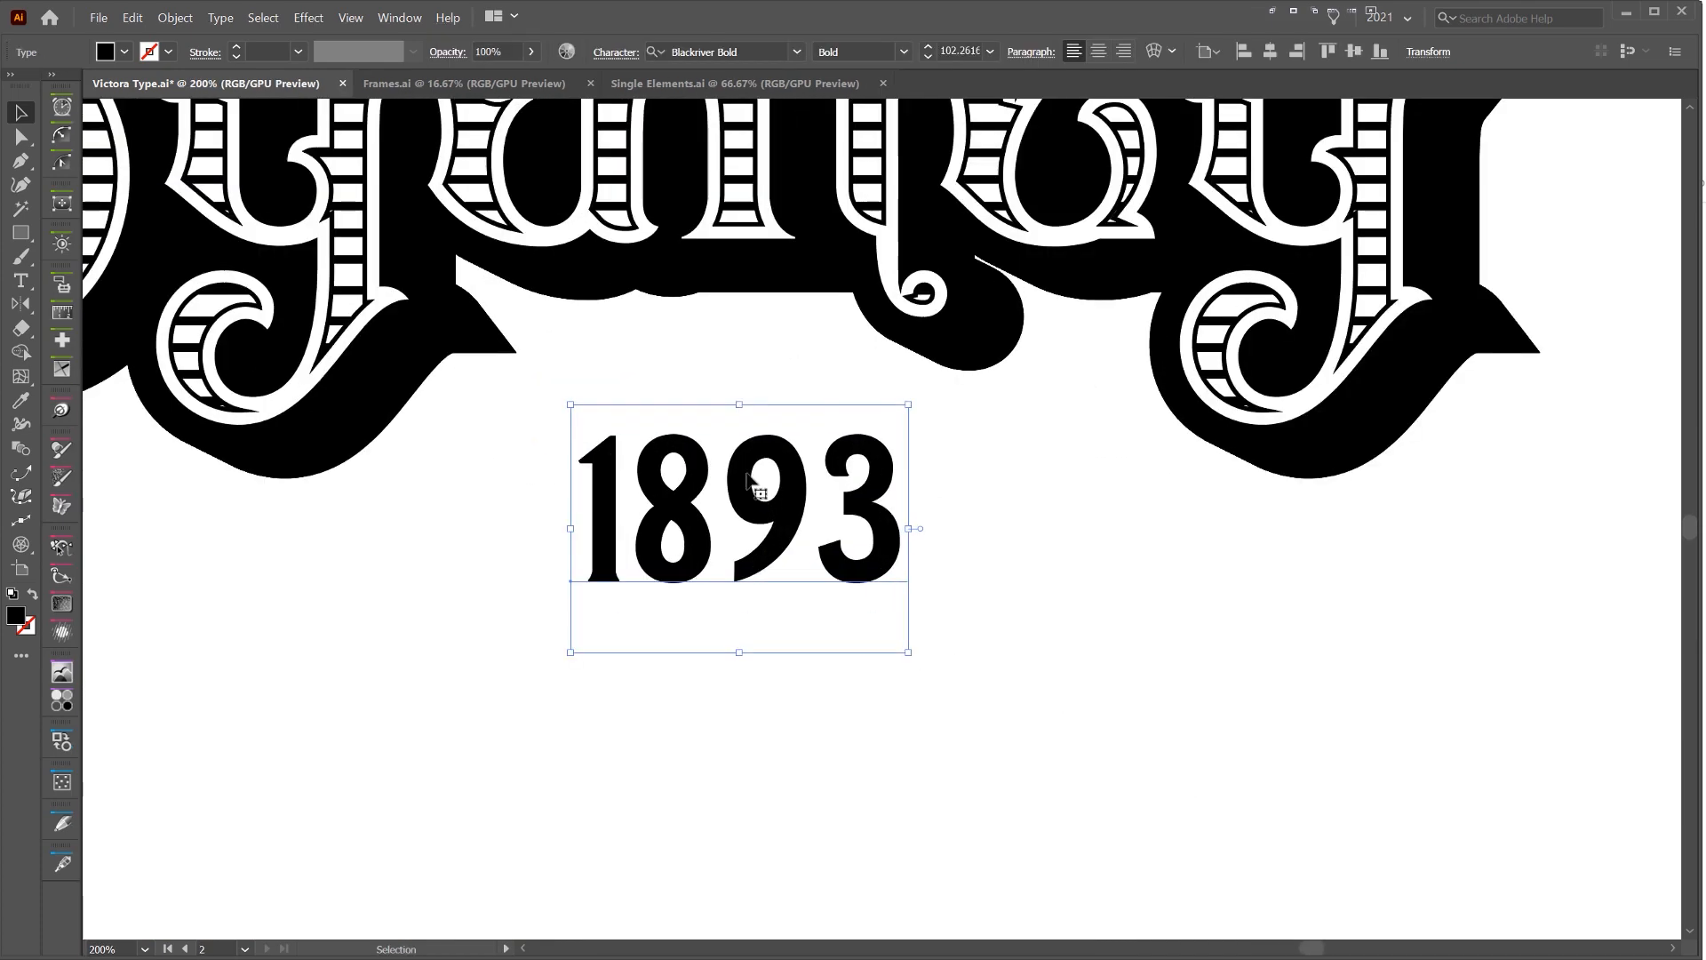
{"action": "left_click_drag", "start_coordinate": [853, 395], "coordinate": [837, 338]}
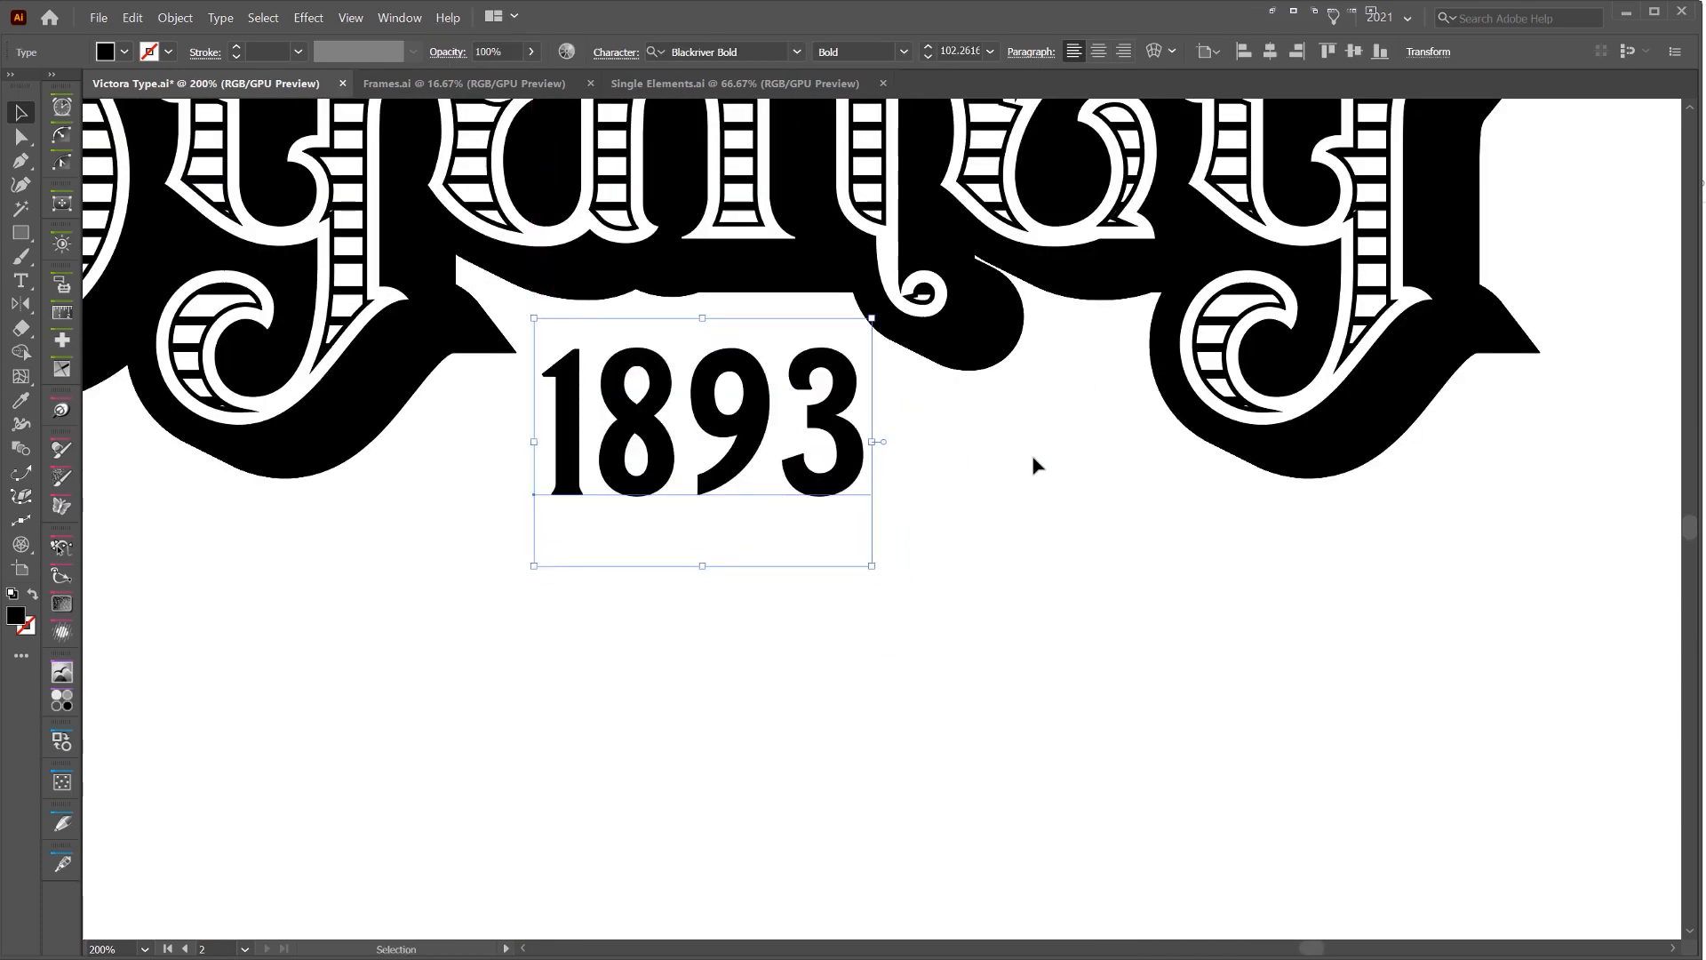
{"action": "left_click", "coordinate": [1045, 453]}
{"action": "scroll", "coordinate": [1045, 454], "scroll_direction": "down", "scroll_amount": 3}
{"action": "left_click_drag", "start_coordinate": [957, 519], "coordinate": [933, 557]}
{"action": "left_click", "coordinate": [880, 464]}
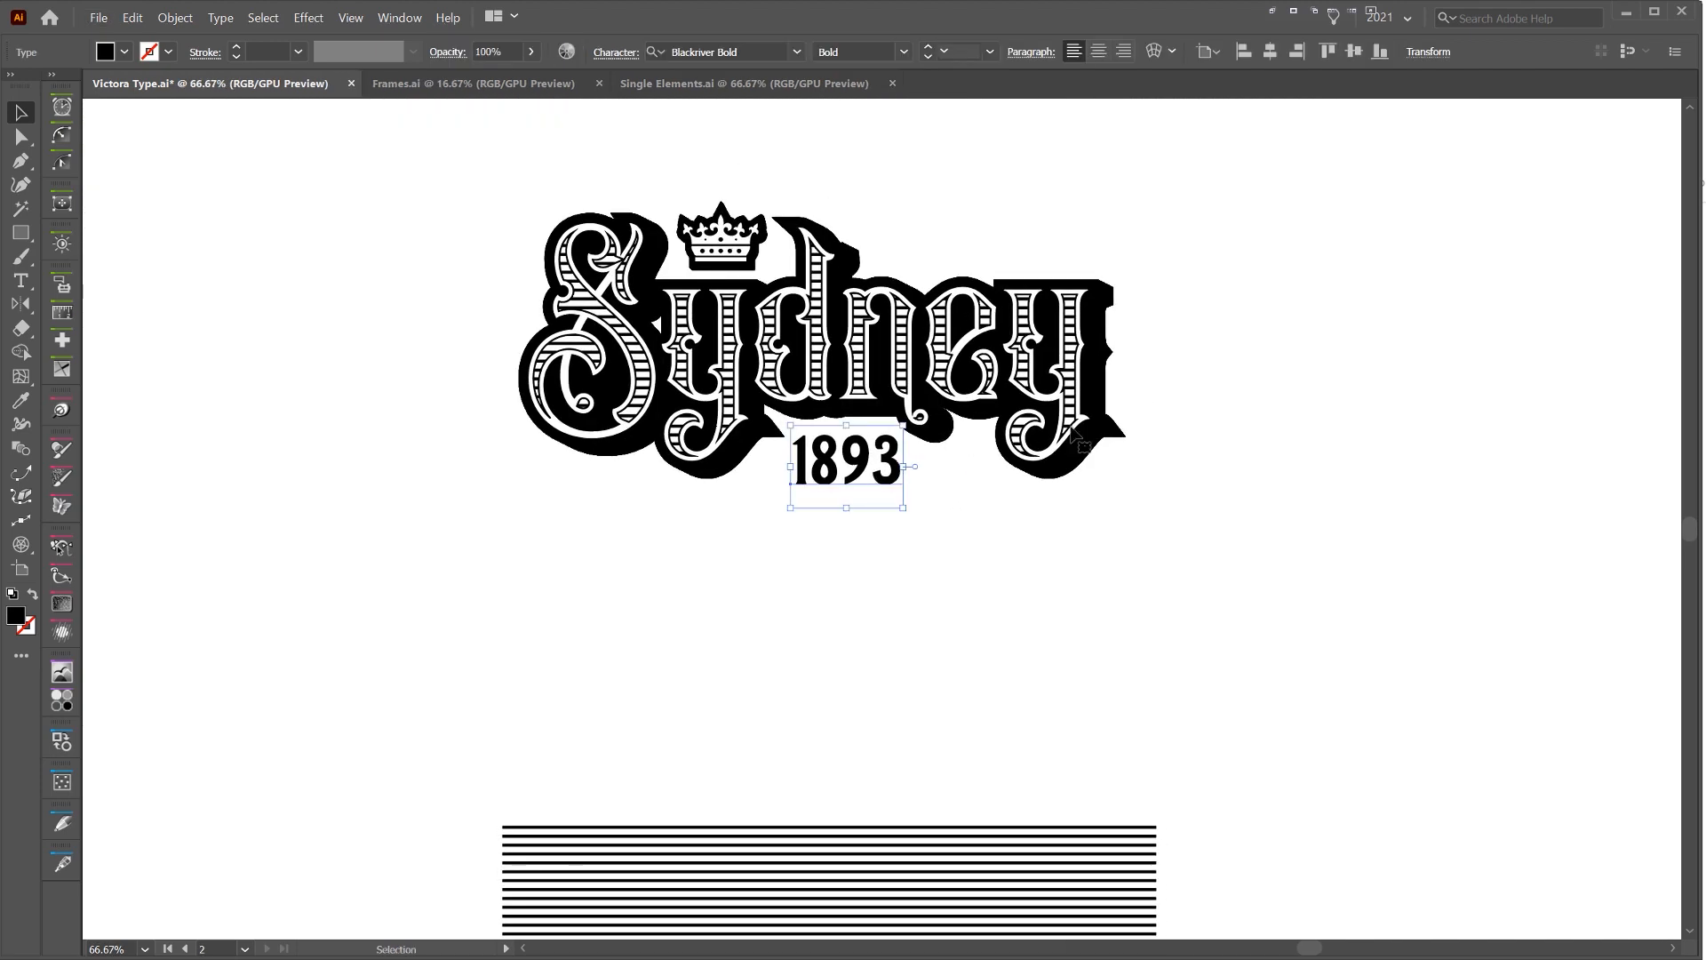
{"action": "left_click", "coordinate": [1058, 202]}
Convert the 1893 text to outlines, fill the numerals white, and place a black copy behind them
{"action": "left_click", "coordinate": [826, 480]}
{"action": "scroll", "coordinate": [880, 477], "scroll_direction": "up", "scroll_amount": 4}
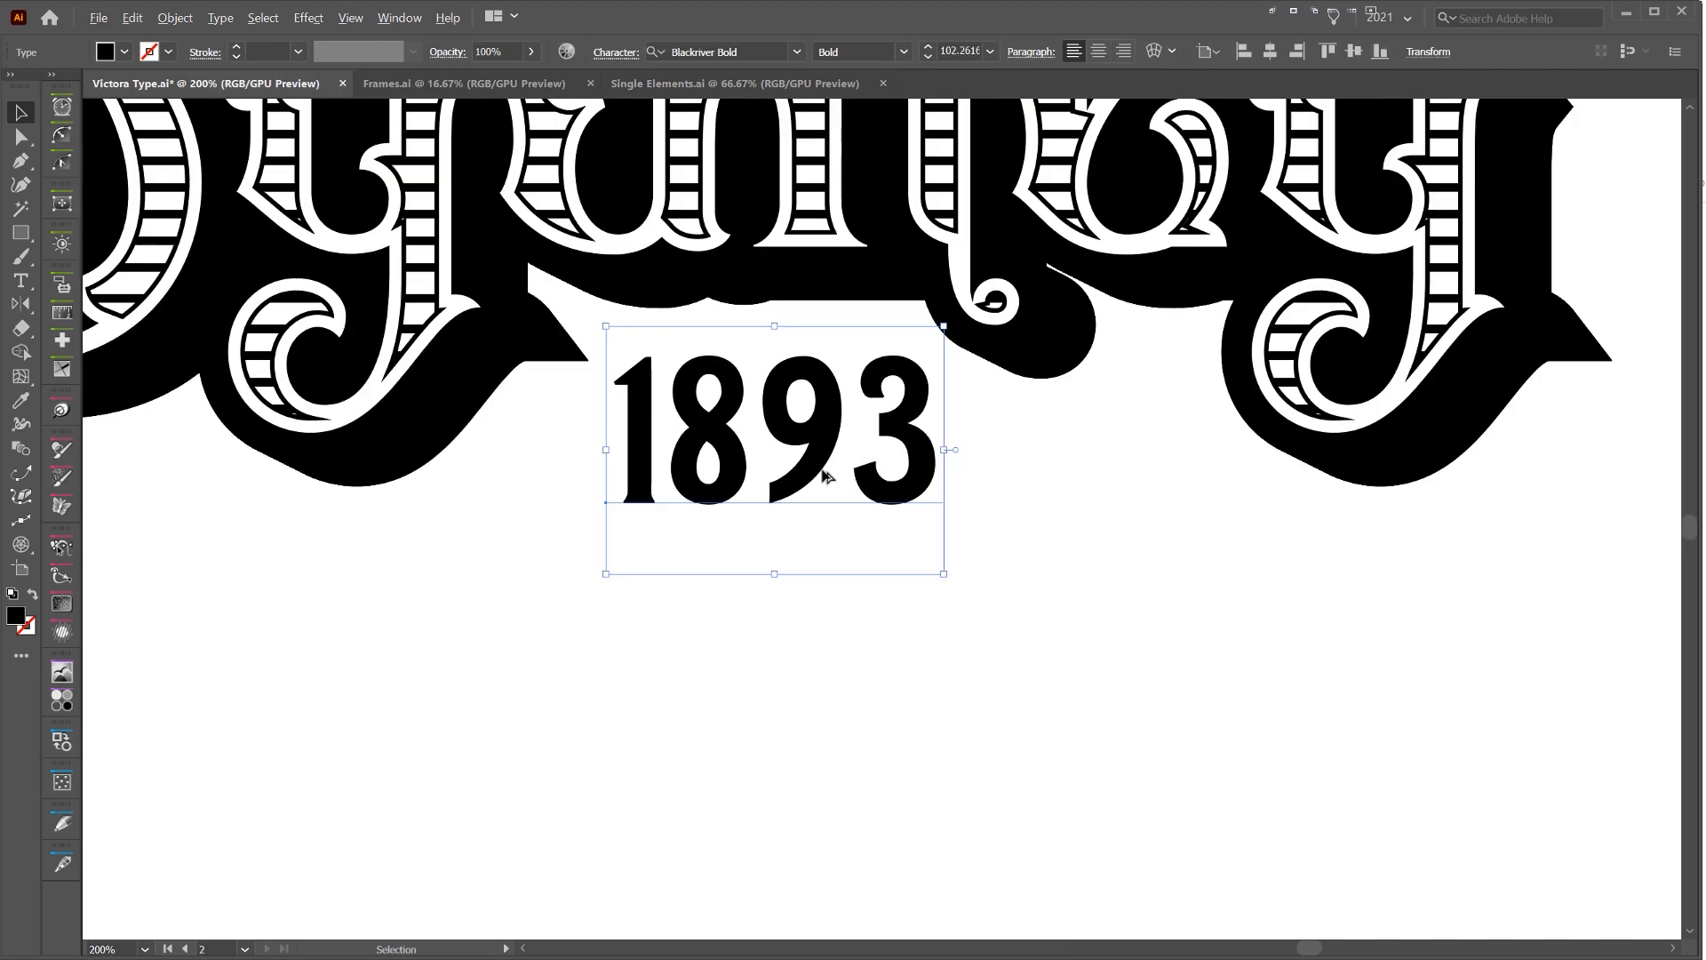
{"action": "key", "text": "shift+ctrl+o"}
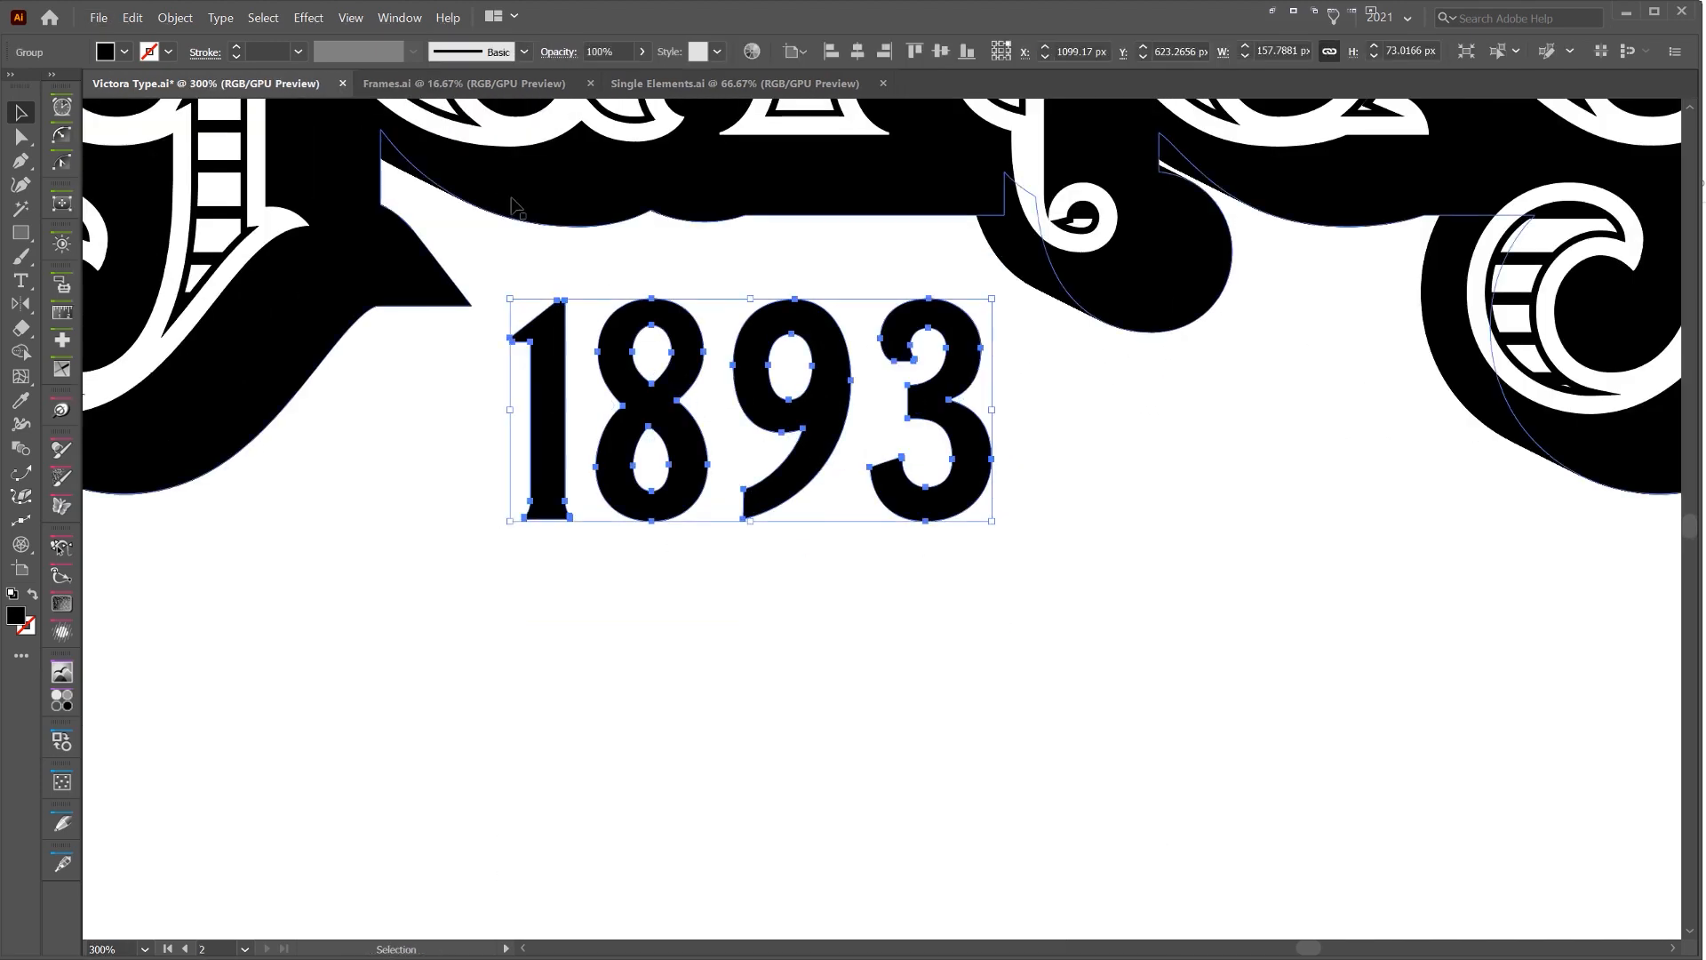
{"action": "left_click_drag", "start_coordinate": [995, 291], "coordinate": [964, 404]}
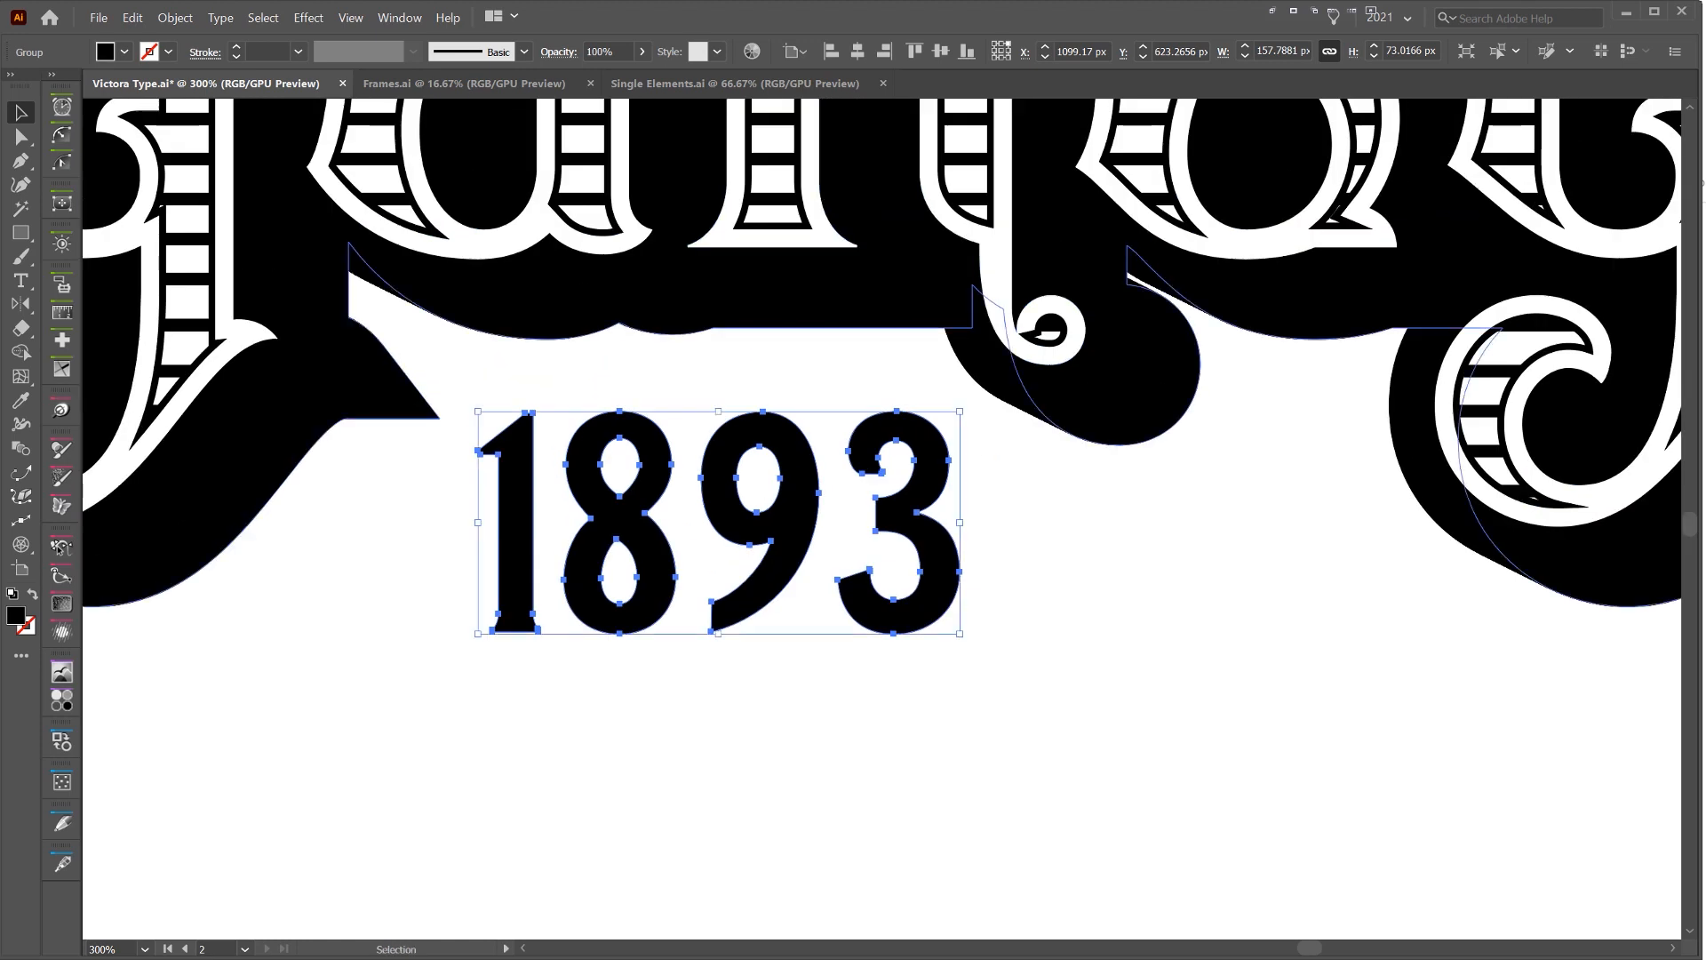
{"action": "key", "text": "ctrl+y"}
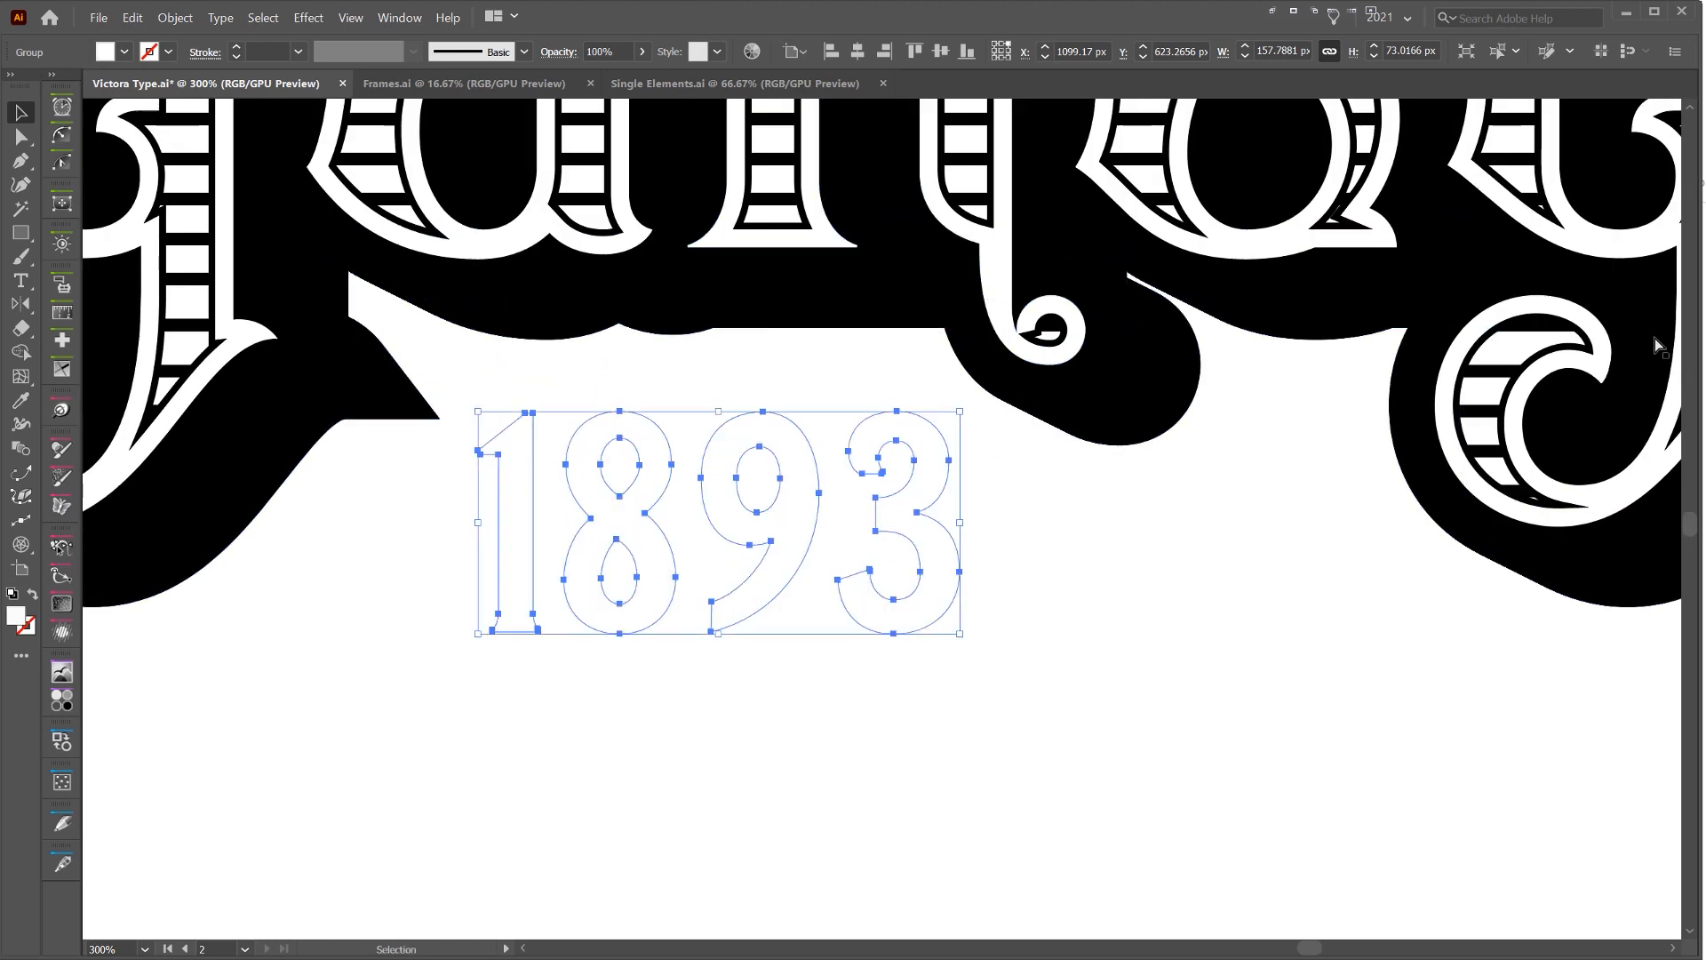
{"action": "key", "text": "a"}
{"action": "key", "text": "ctrl+y"}
{"action": "key", "text": "ctrl+shift+bracketleft"}
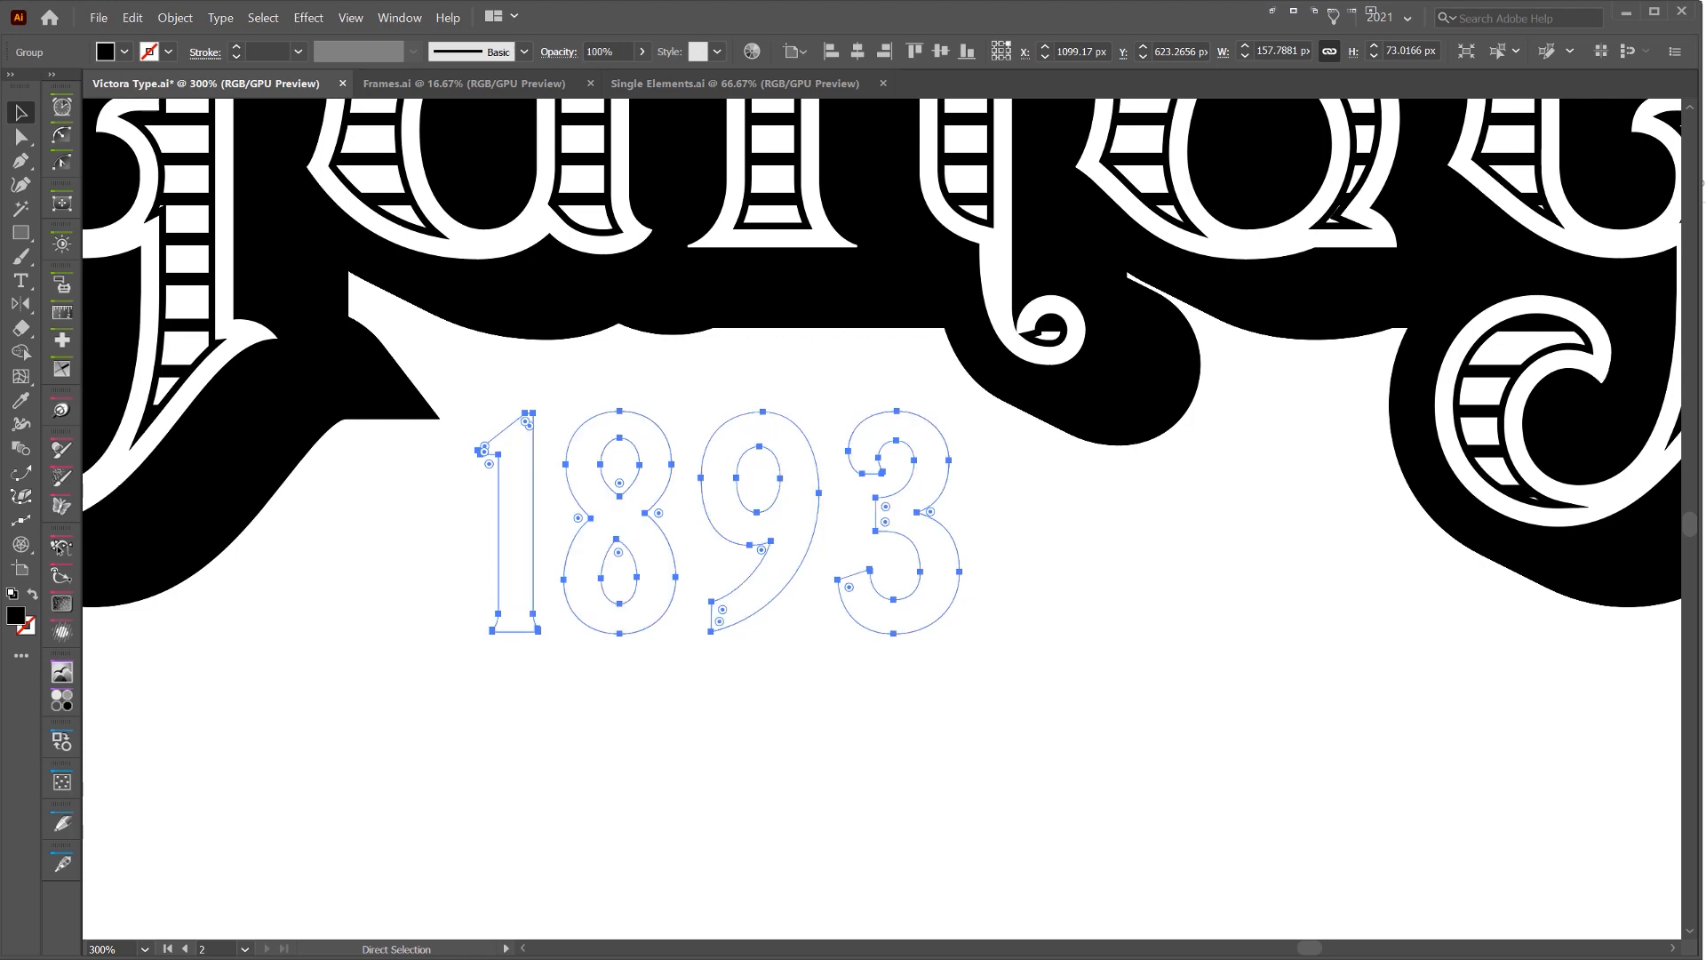
Shift the black 1893 copy about 7 px right and slightly down as a drop shadow
{"action": "key", "text": "Right"}
{"action": "key", "text": "Right"}
{"action": "key", "text": "Right"}
{"action": "key", "text": "Right"}
{"action": "key", "text": "Right"}
{"action": "key", "text": "Down"}
{"action": "key", "text": "Down"}
{"action": "key", "text": "Down"}
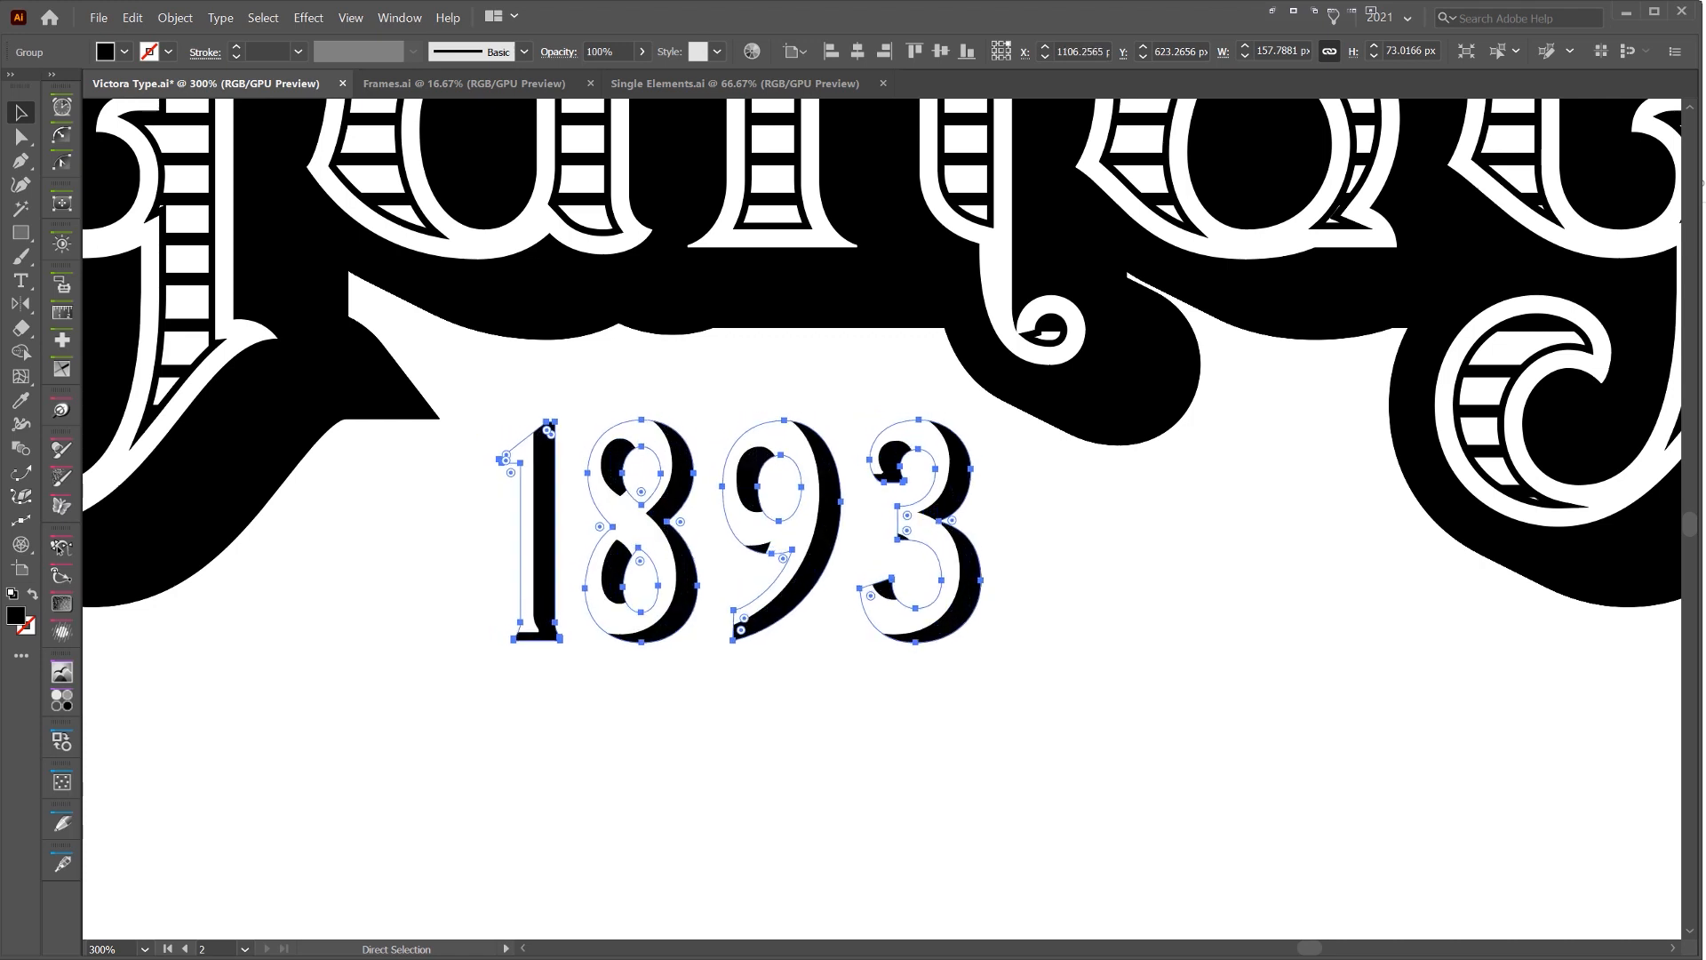
Offset the white 1893 numerals by 10 px with Miter joins and a miter limit of 4 for a black outline
{"action": "key", "text": "v"}
{"action": "left_click", "coordinate": [812, 471]}
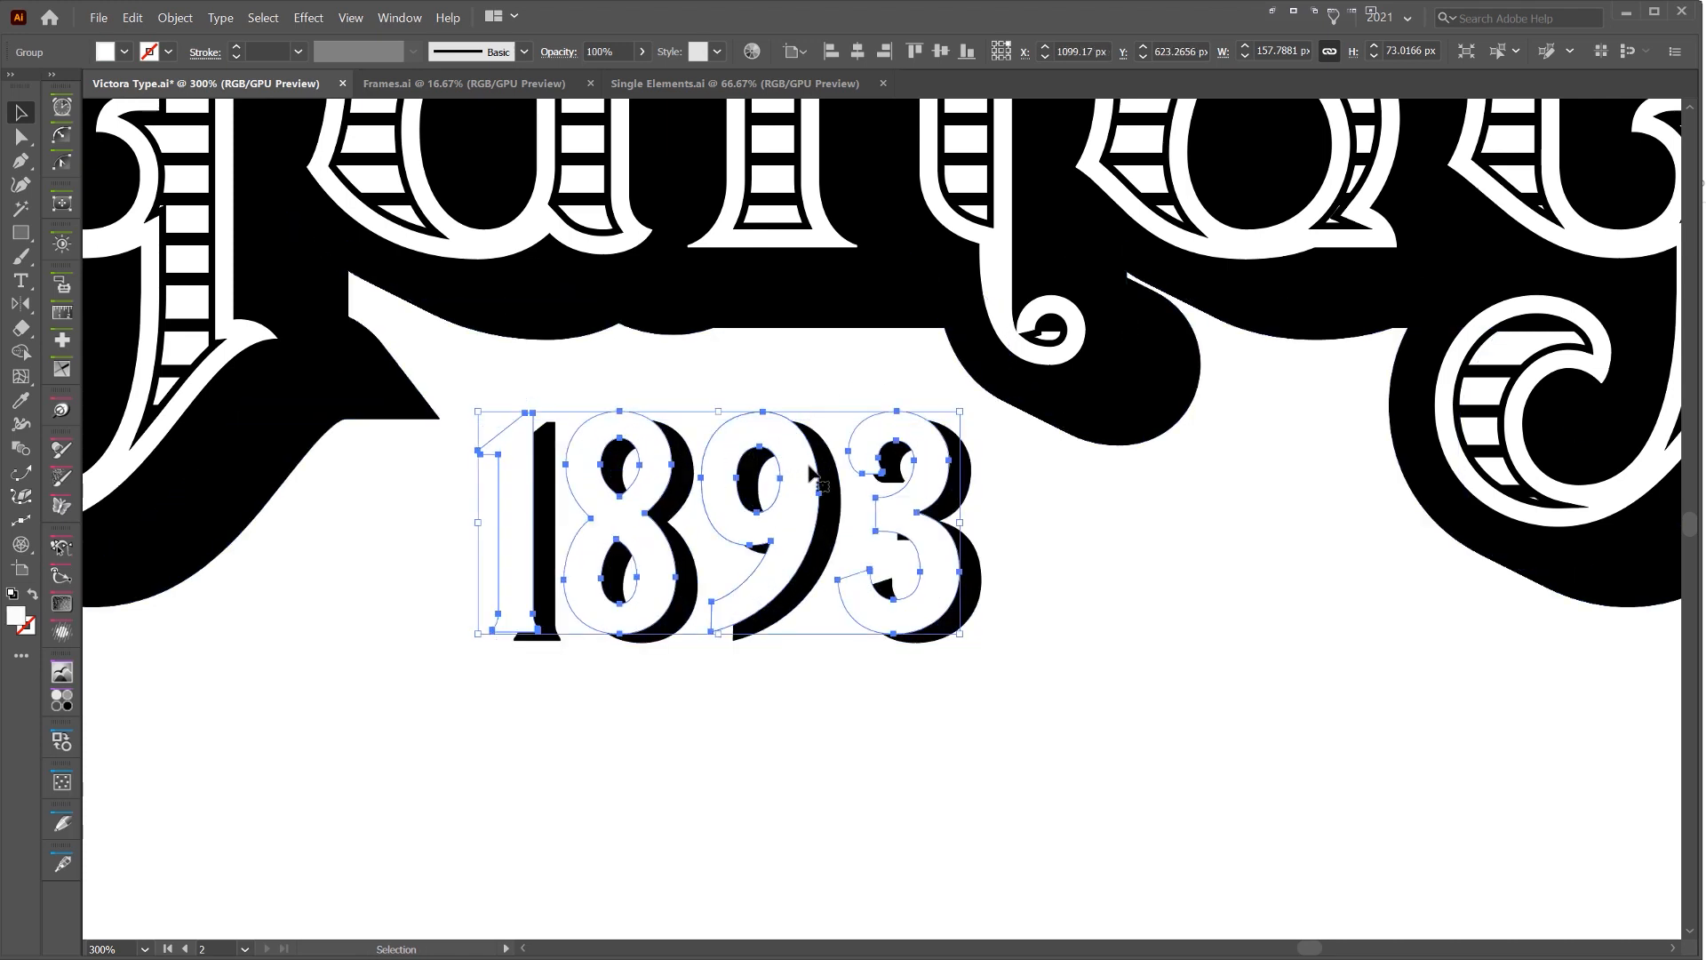
{"action": "key", "text": "ctrl+shift+o"}
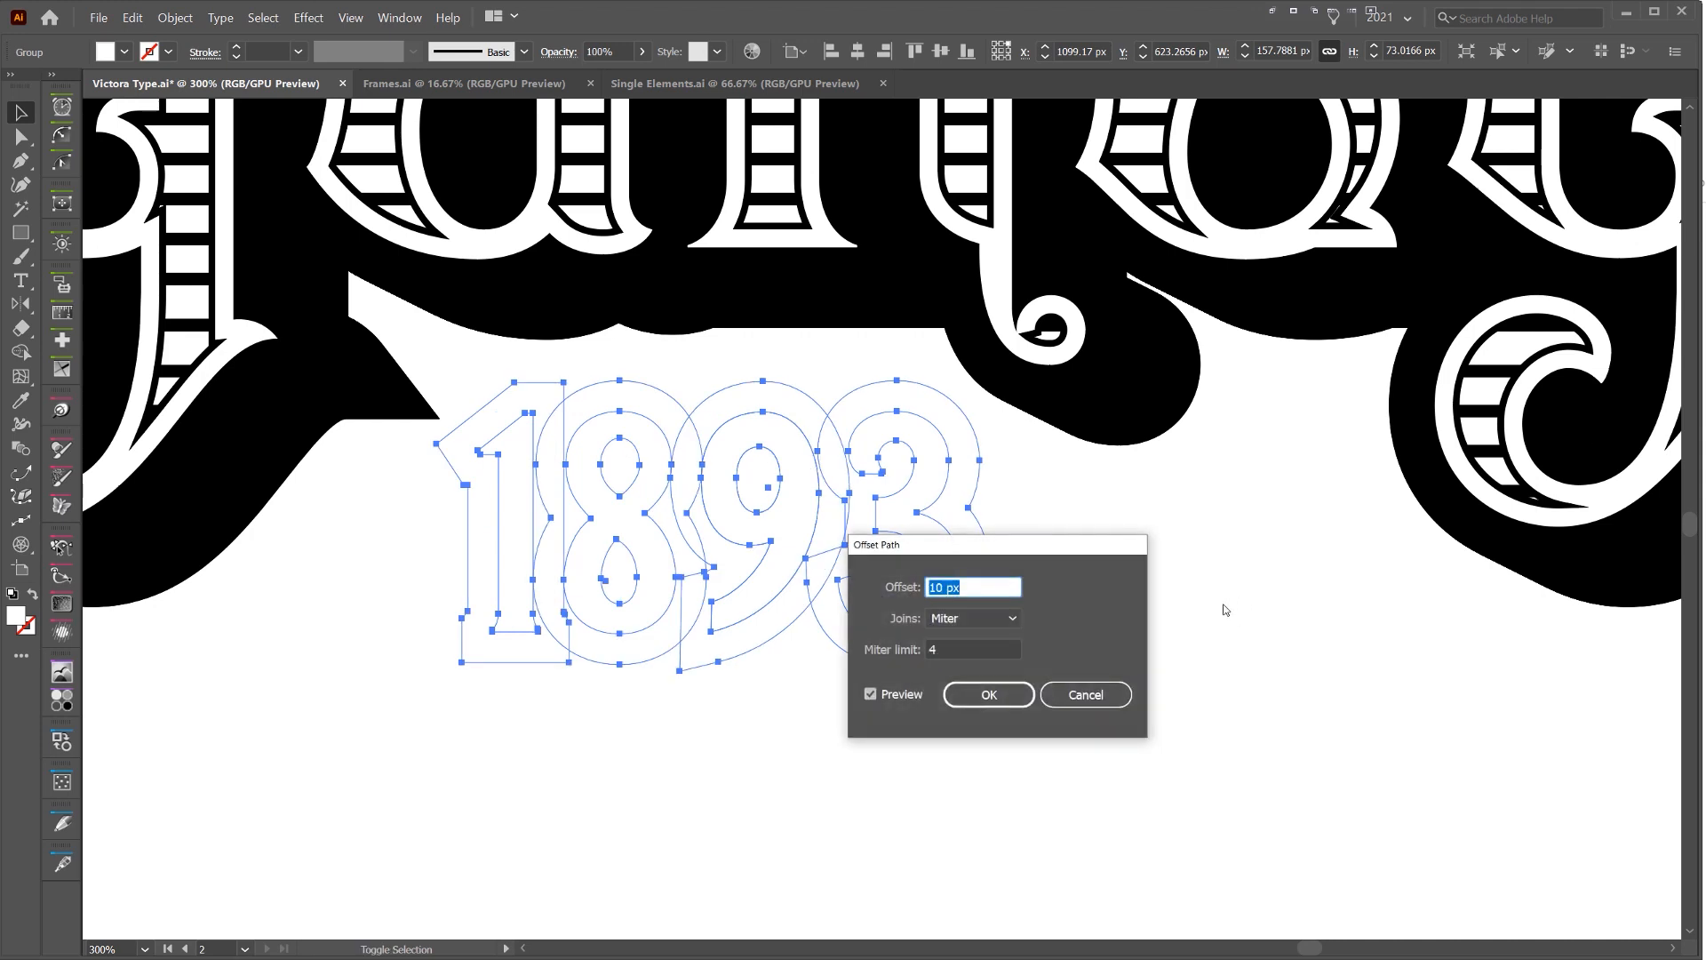
{"action": "left_click", "coordinate": [988, 694]}
{"action": "key", "text": "ctrl+shift+a"}
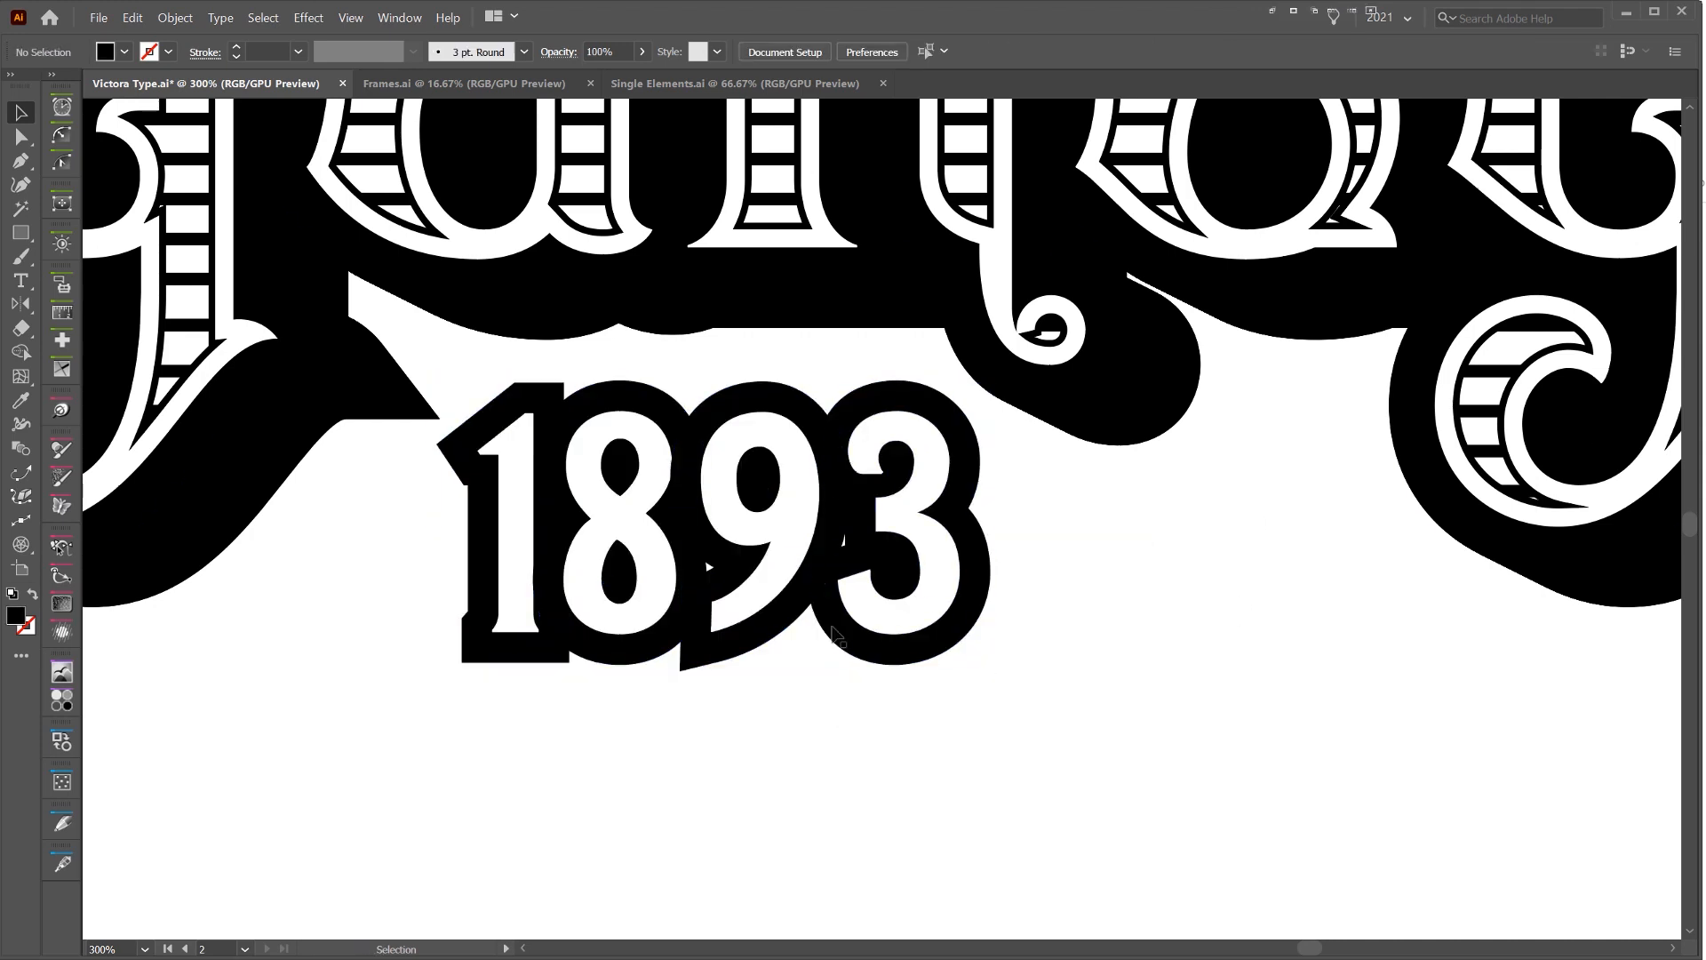
{"action": "left_click", "coordinate": [833, 634]}
{"action": "key", "text": "ctrl+shift+a"}
{"action": "left_click", "coordinate": [832, 634]}
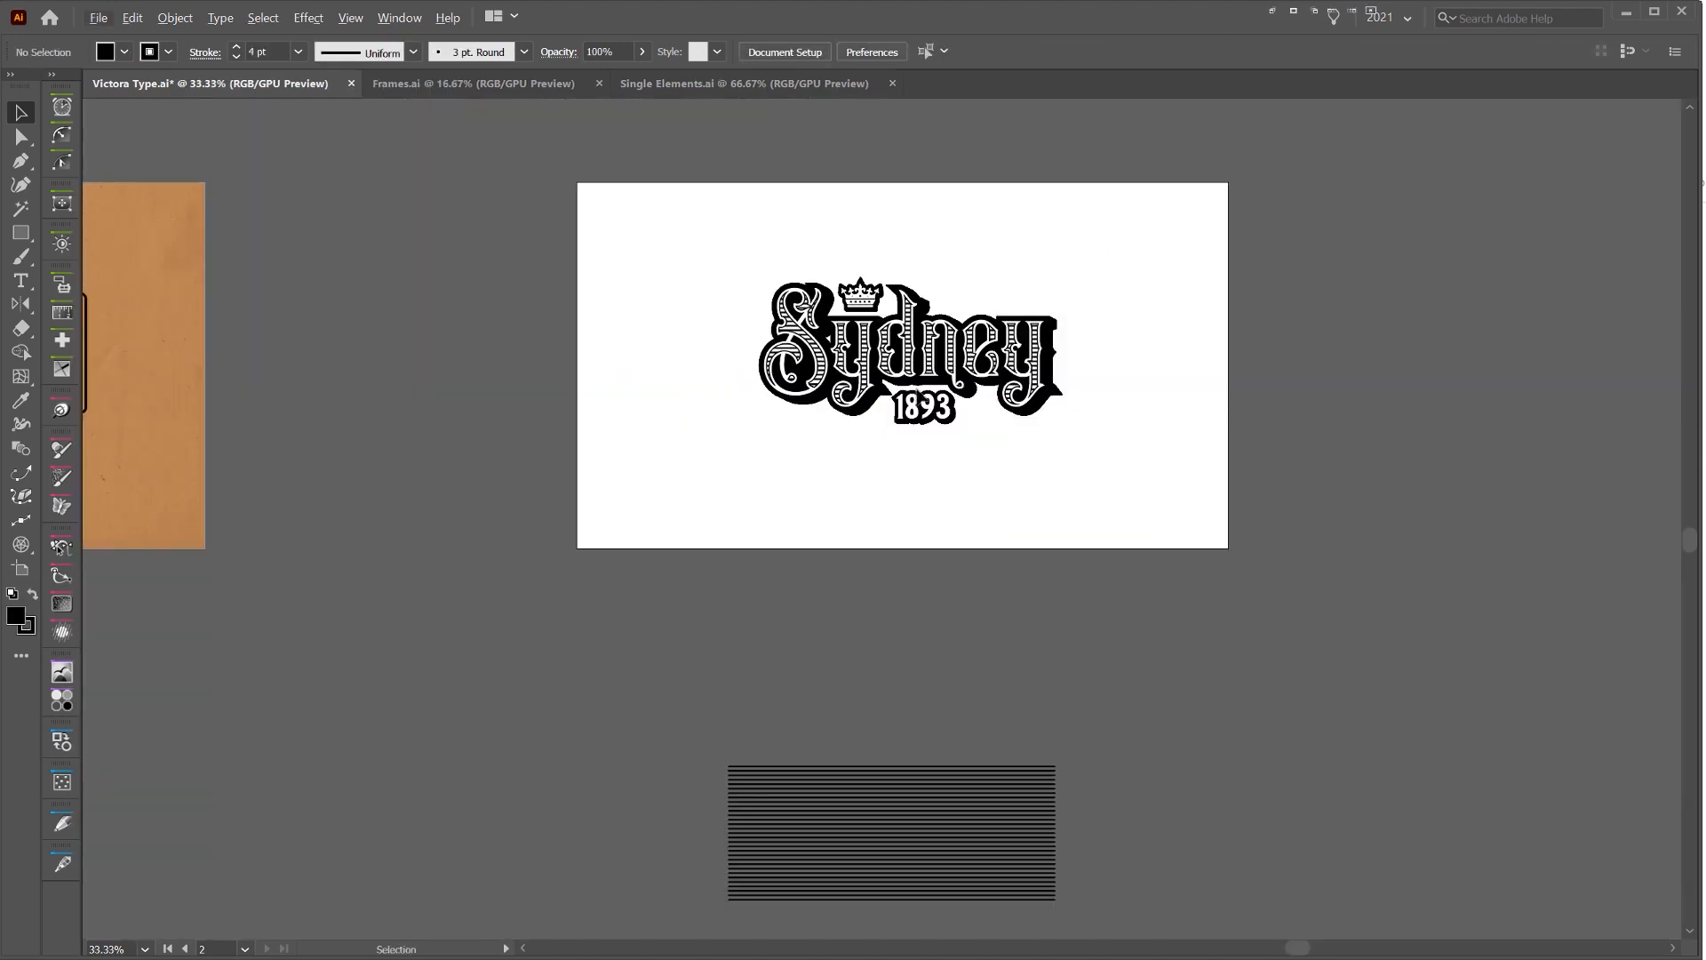
Nudge the outlined 1893 slightly left beneath the Sydney lettering
{"action": "left_click", "coordinate": [919, 391]}
{"action": "key", "text": "shift+Left"}
{"action": "key", "text": "shift+Left"}
{"action": "key", "text": "shift+Left"}
{"action": "left_click_drag", "start_coordinate": [1004, 258], "coordinate": [851, 274]}
{"action": "left_click", "coordinate": [850, 306]}
{"action": "scroll", "coordinate": [850, 307], "scroll_direction": "up", "scroll_amount": 1}
Browse the ornaments in Frames.ai and Single Elements.ai for a frame or divider that suits the lettering
{"action": "key", "text": "ctrl+Tab"}
{"action": "left_click_drag", "start_coordinate": [819, 527], "coordinate": [753, 518]}
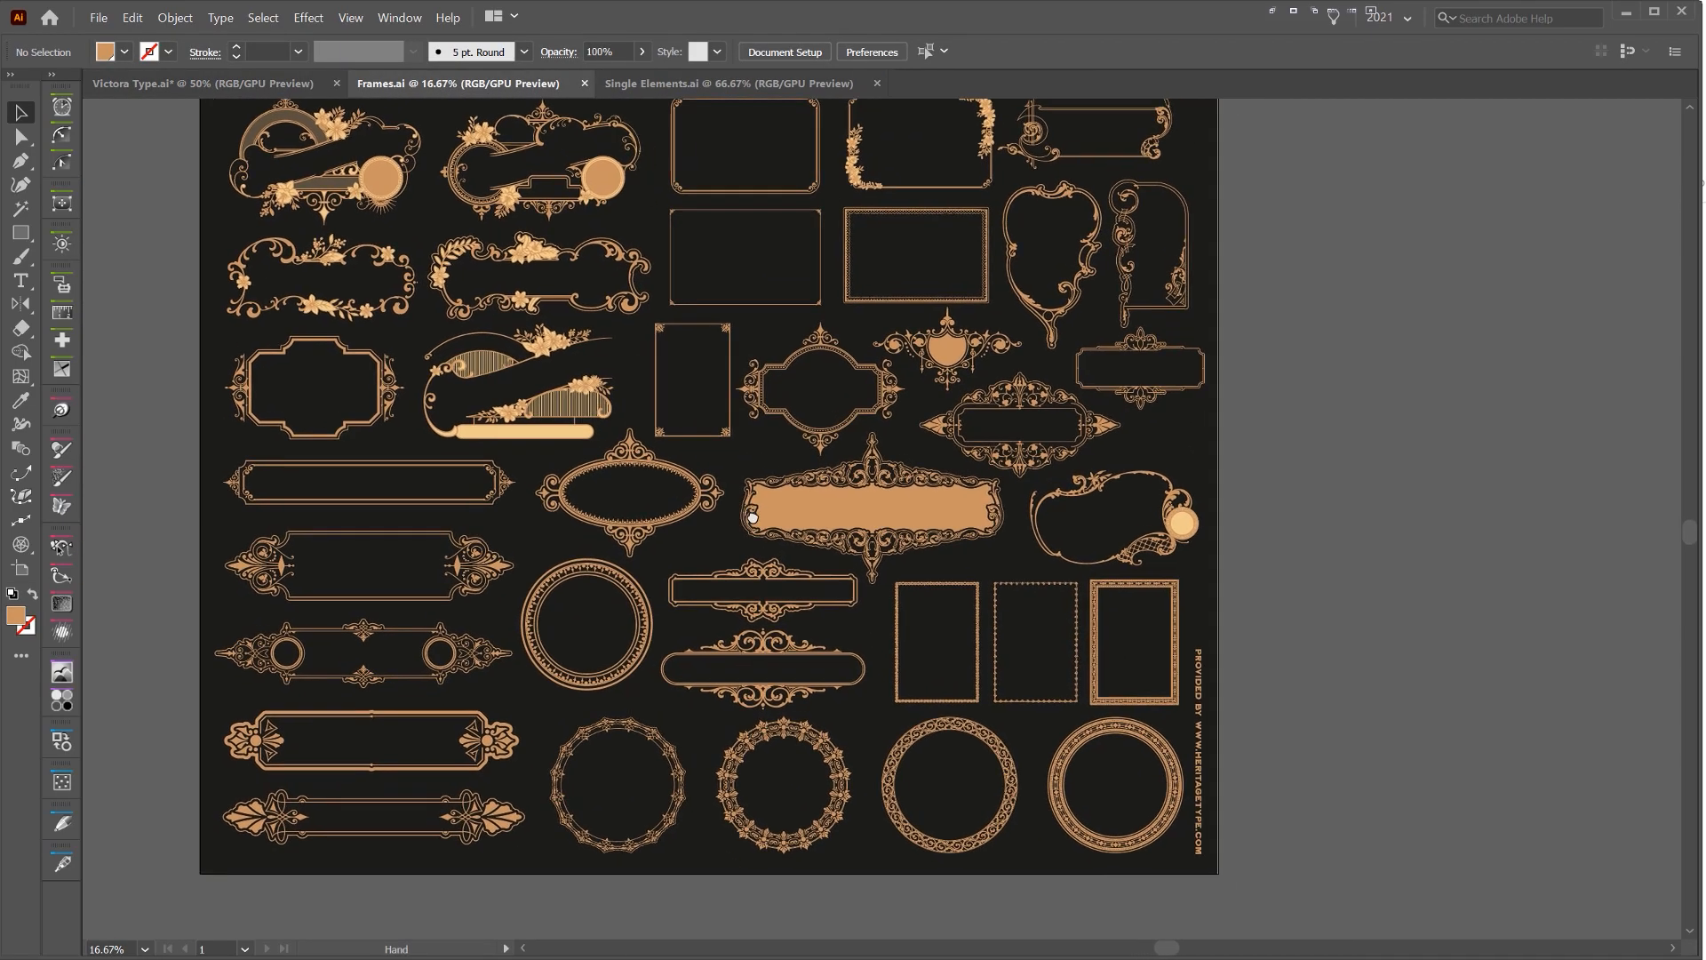
{"action": "left_click_drag", "start_coordinate": [1068, 489], "coordinate": [1022, 336]}
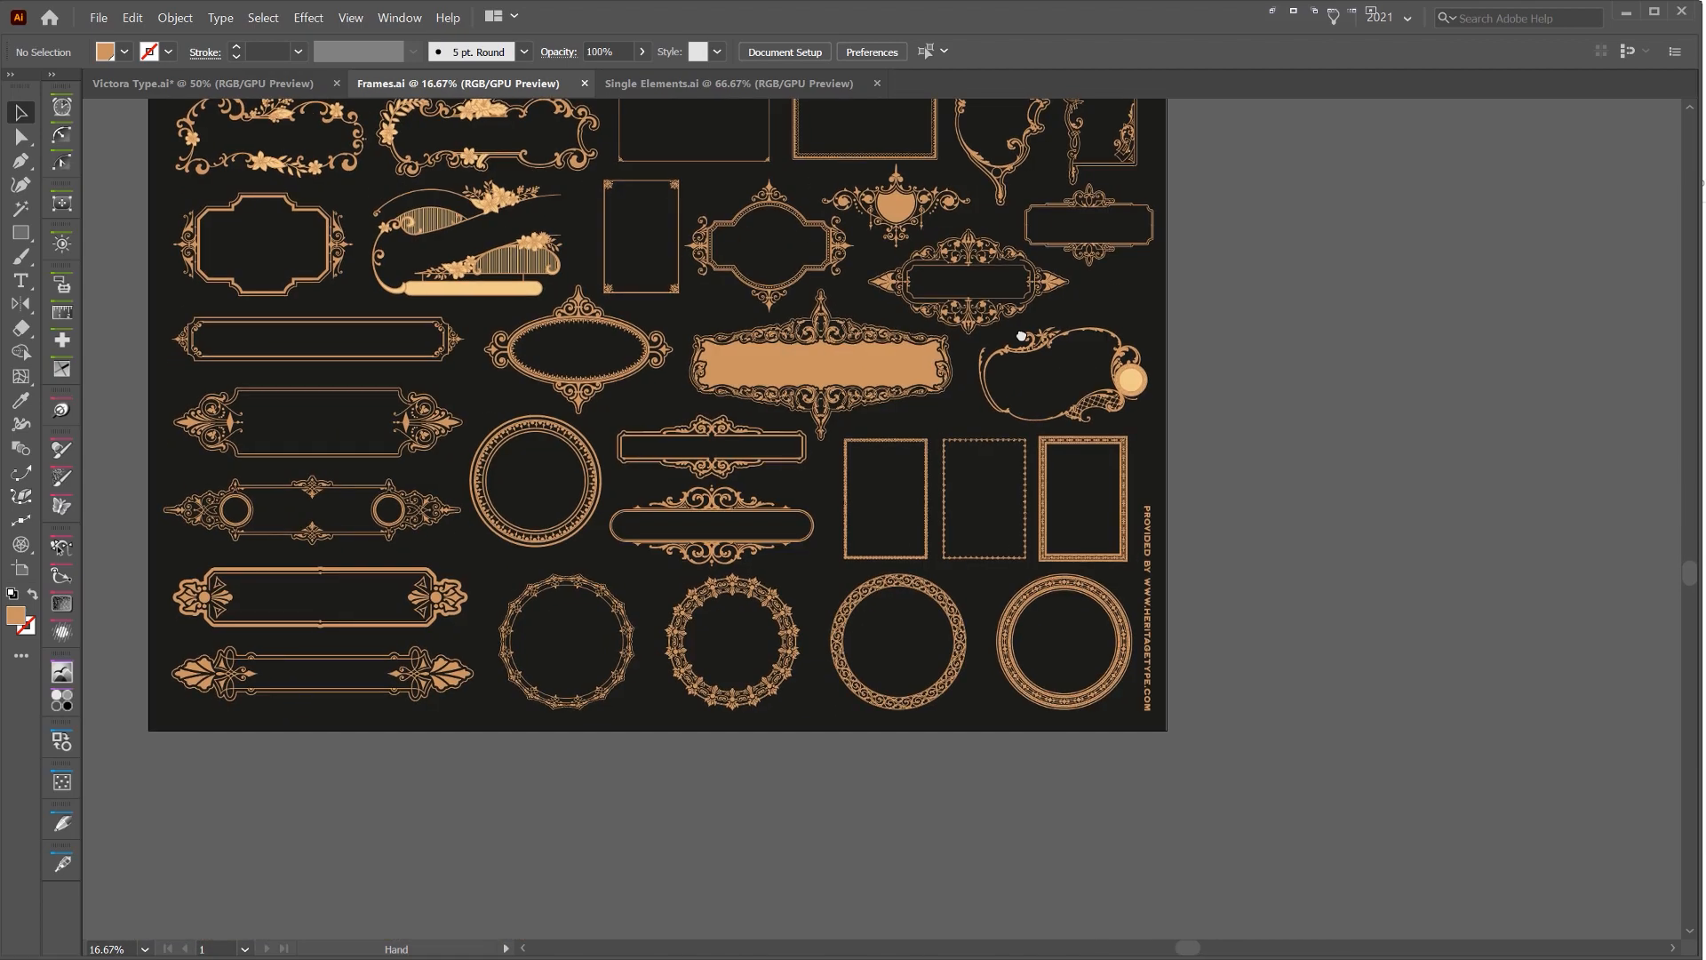
{"action": "left_click", "coordinate": [682, 84]}
{"action": "scroll", "coordinate": [860, 686], "scroll_direction": "down", "scroll_amount": 5}
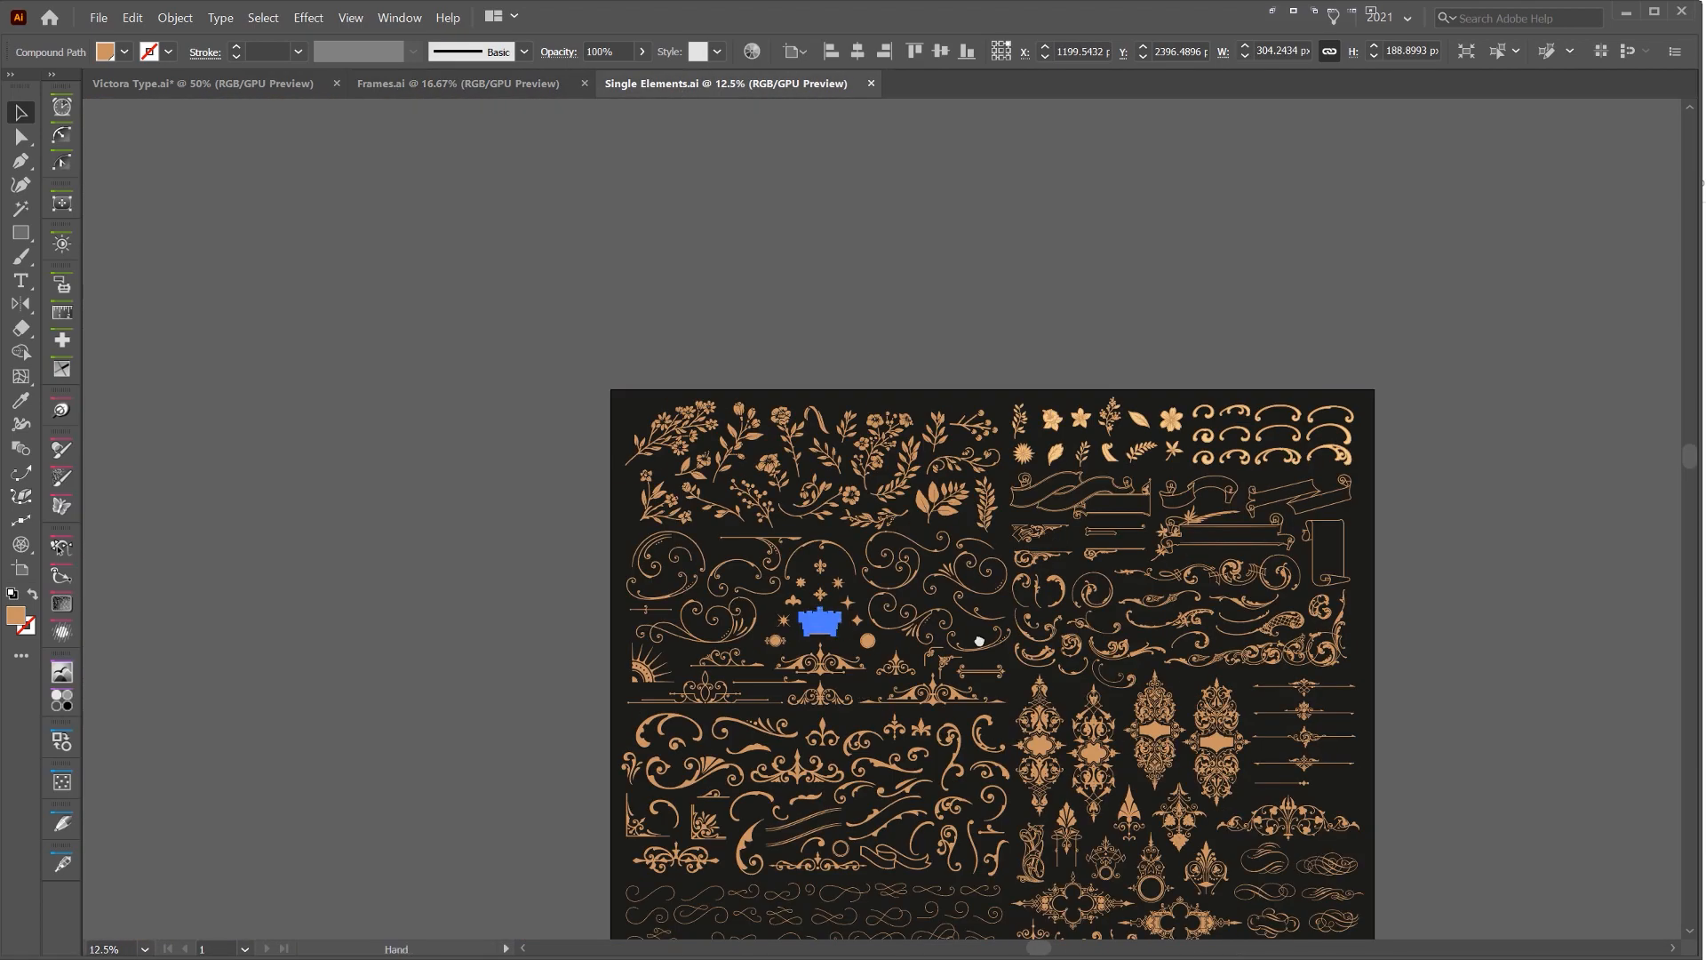
{"action": "left_click_drag", "start_coordinate": [981, 642], "coordinate": [723, 439]}
{"action": "scroll", "coordinate": [1071, 354], "scroll_direction": "up", "scroll_amount": 4}
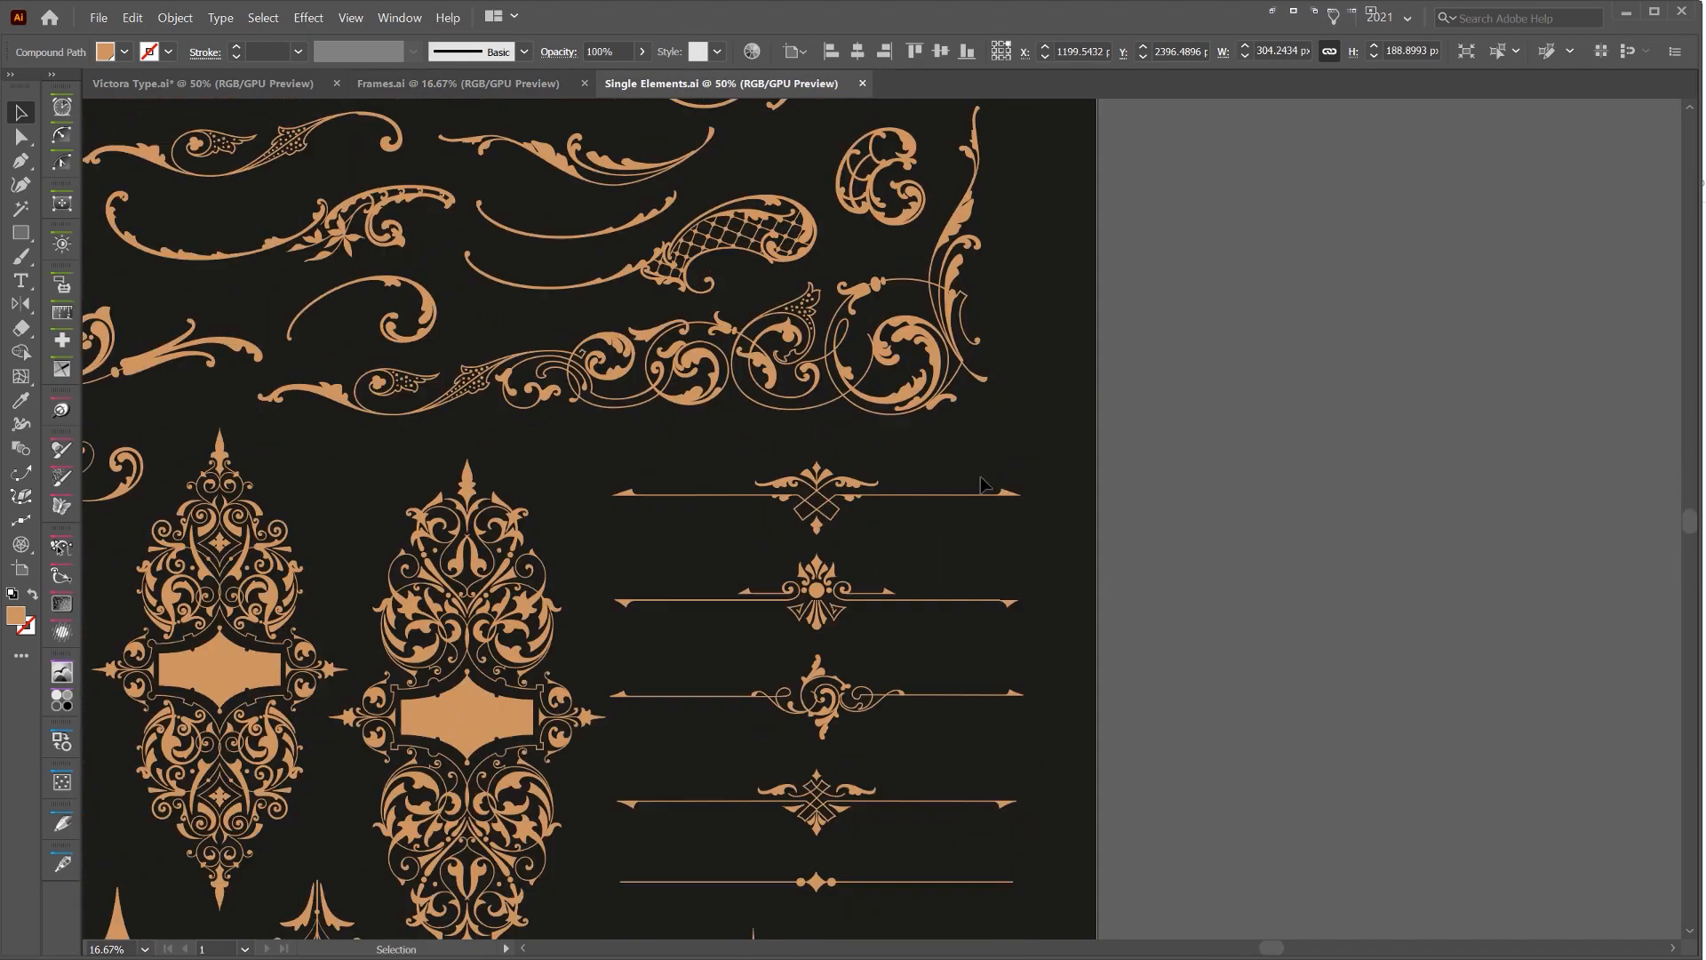
{"action": "left_click", "coordinate": [809, 522]}
{"action": "scroll", "coordinate": [793, 354], "scroll_direction": "down", "scroll_amount": 2}
{"action": "left_click_drag", "start_coordinate": [374, 782], "coordinate": [1010, 610]}
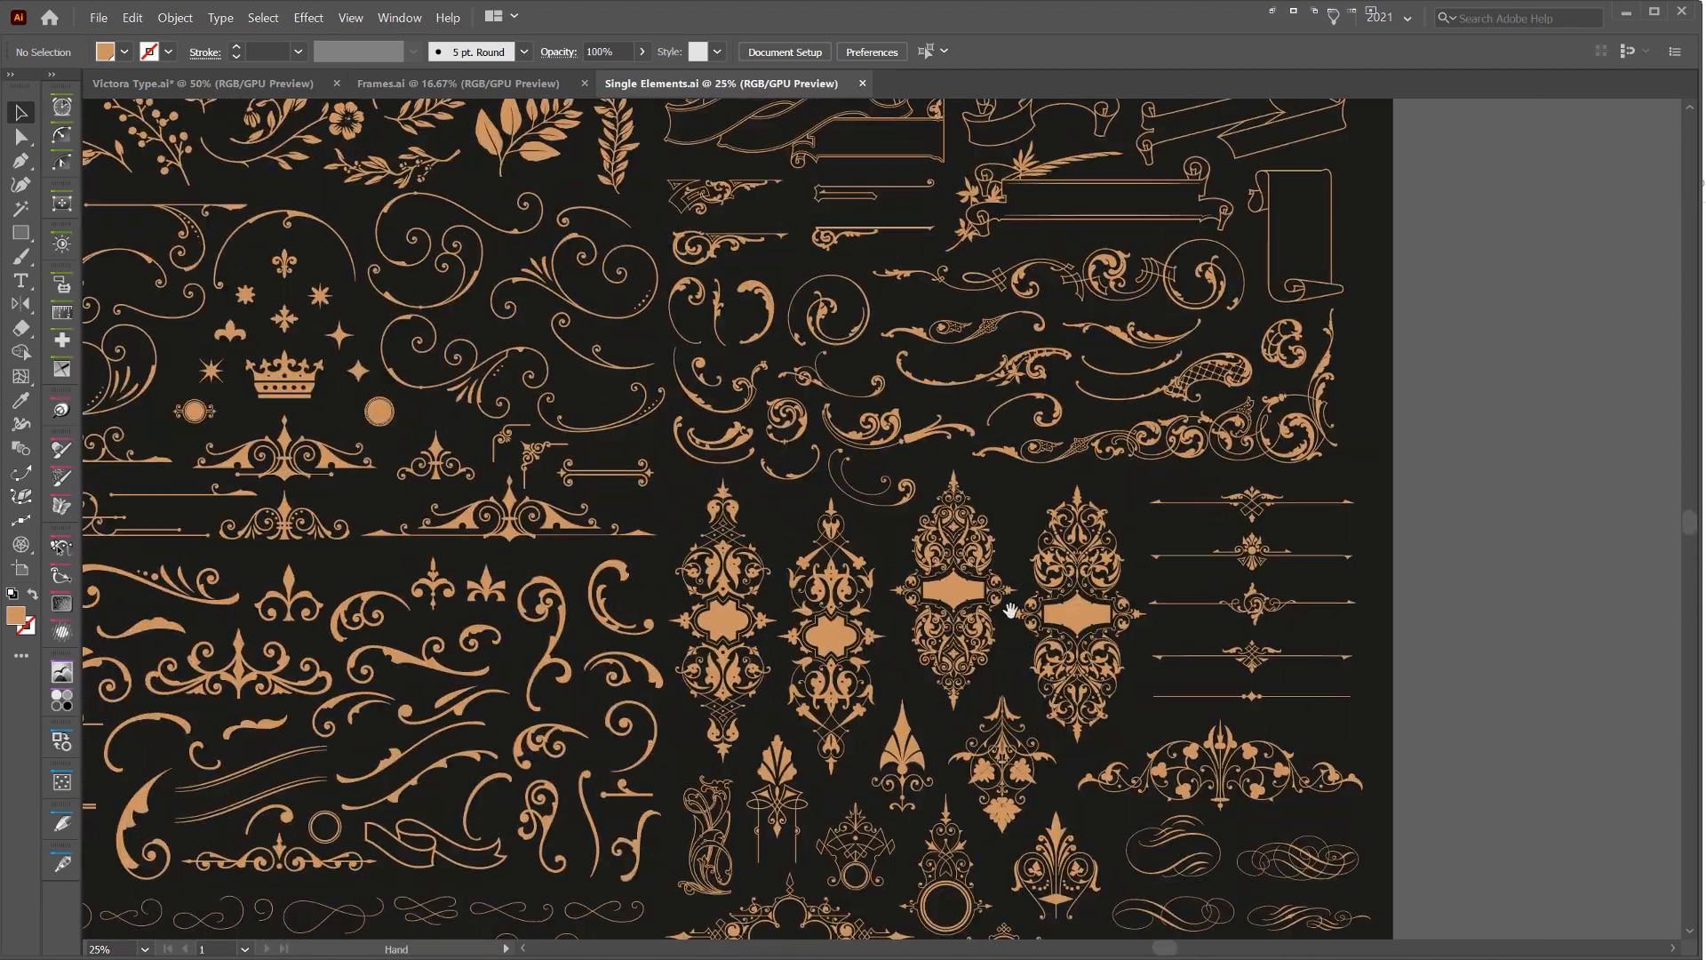
Copy the small rectangular frame with notched corners and scroll ornaments above and below from Frames.ai
{"action": "left_click", "coordinate": [404, 85]}
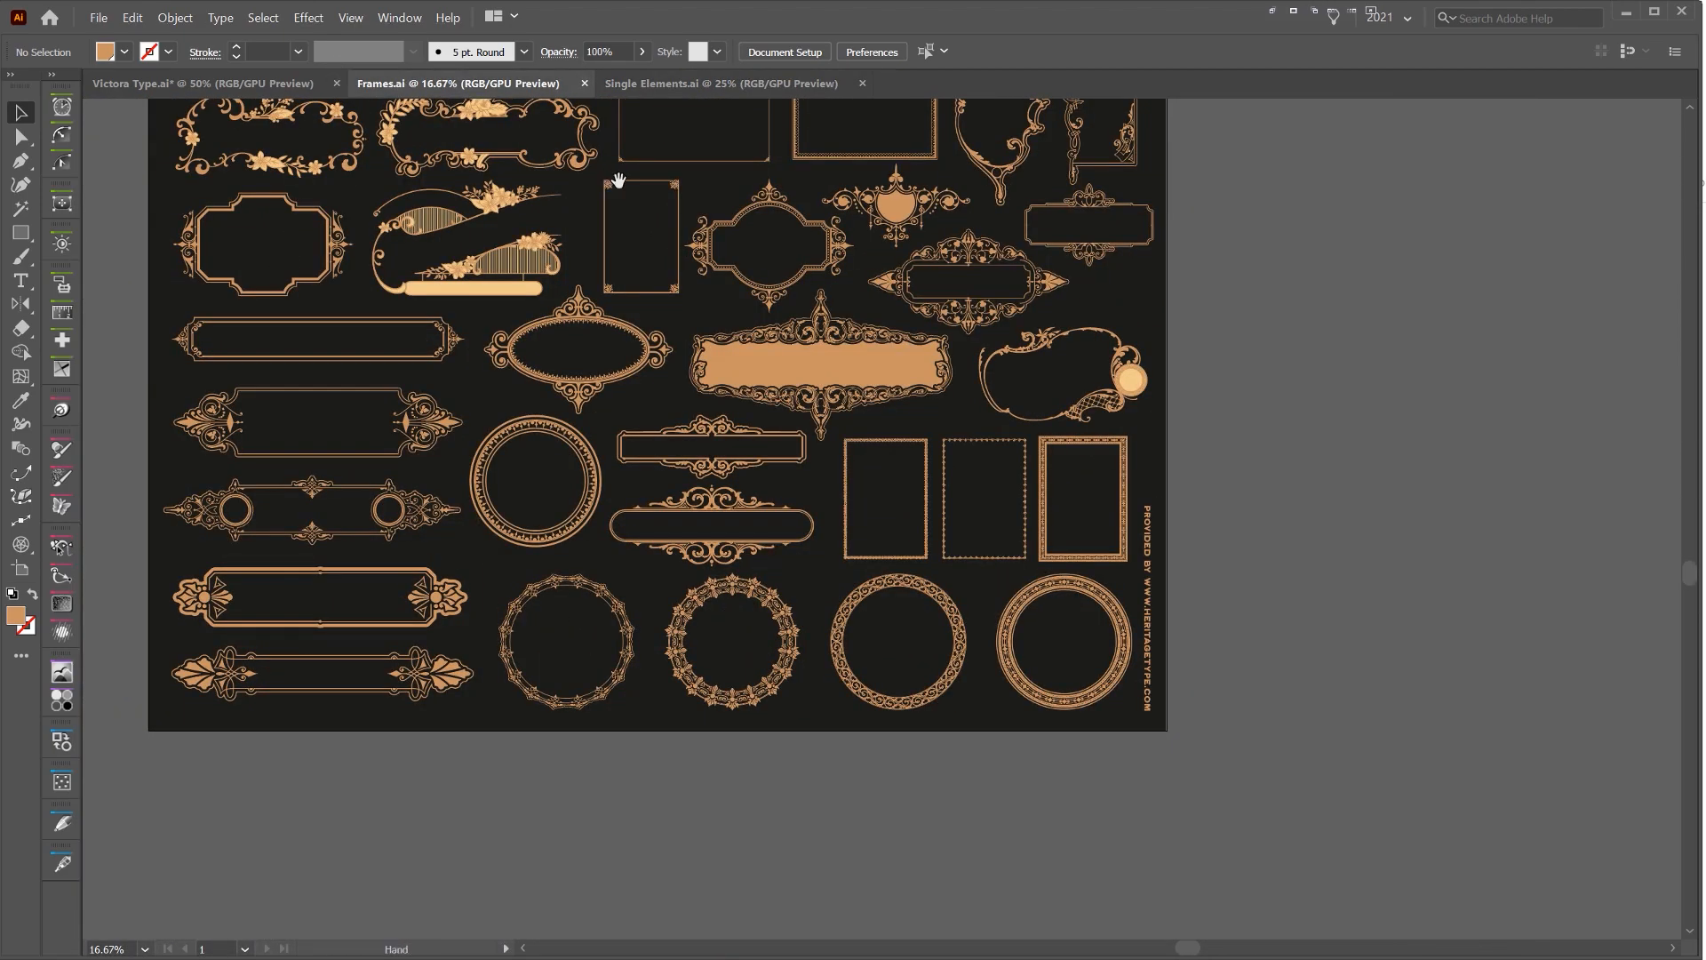
{"action": "left_click_drag", "start_coordinate": [618, 180], "coordinate": [727, 218]}
{"action": "left_click_drag", "start_coordinate": [742, 380], "coordinate": [735, 428]}
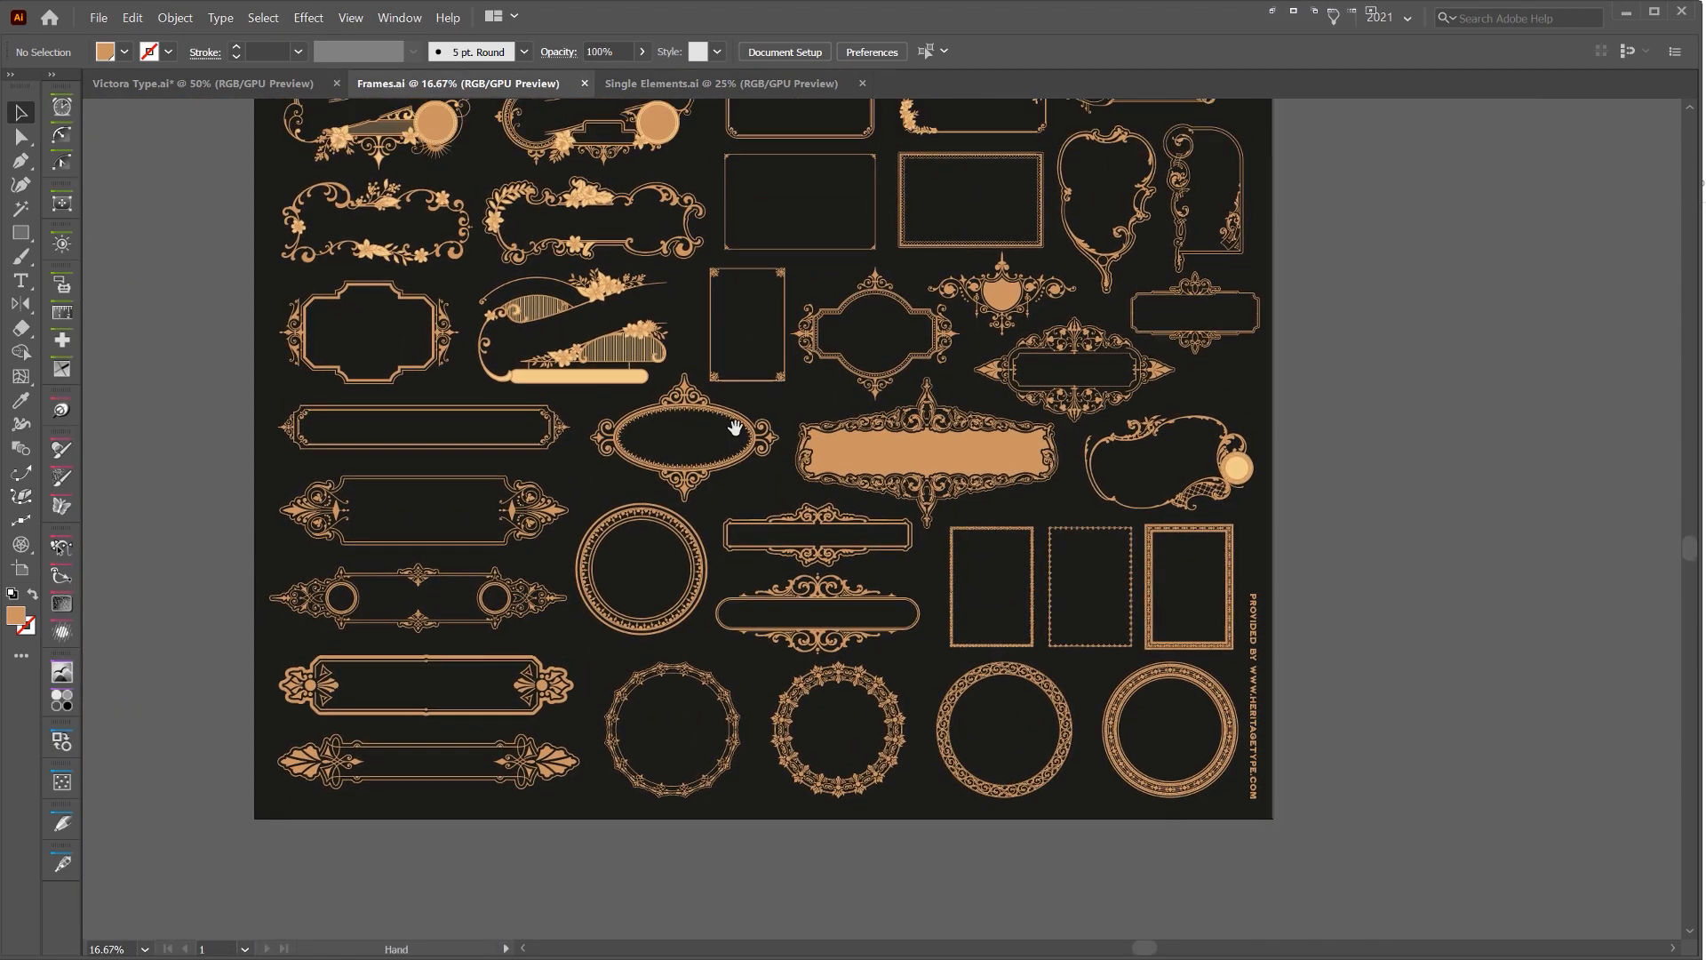
{"action": "scroll", "coordinate": [1412, 258], "scroll_direction": "up", "scroll_amount": 3}
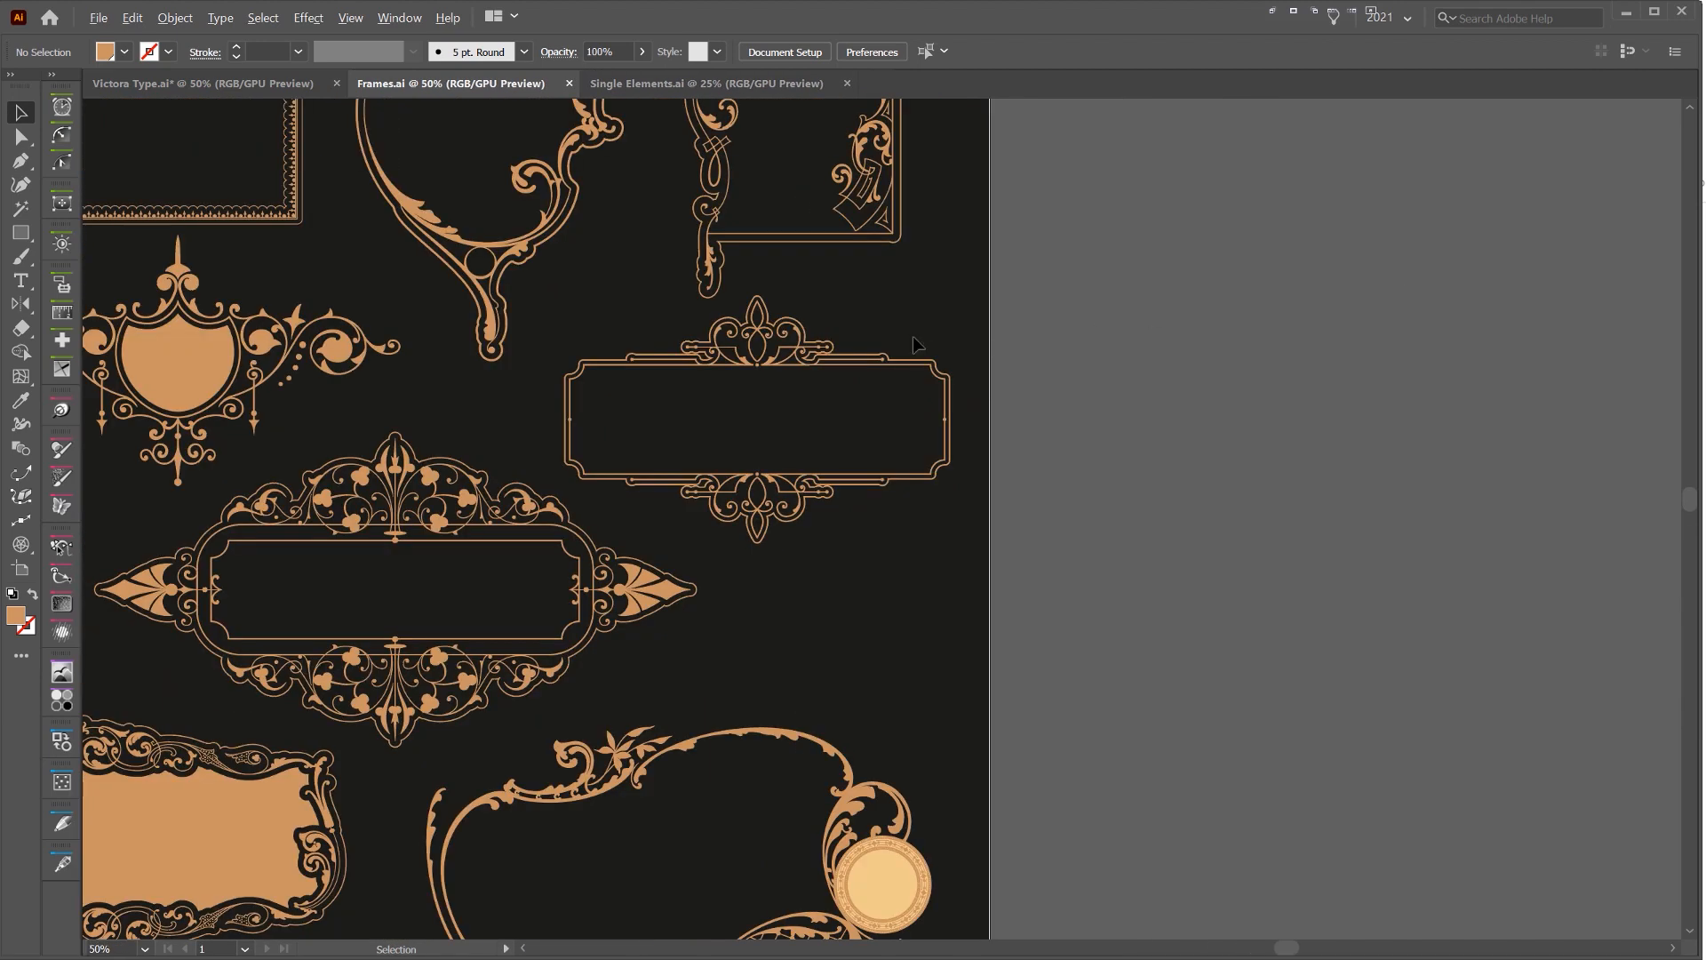
{"action": "left_click", "coordinate": [807, 362]}
{"action": "scroll", "coordinate": [807, 320], "scroll_direction": "up", "scroll_amount": 1}
{"action": "left_click_drag", "start_coordinate": [937, 290], "coordinate": [758, 392]}
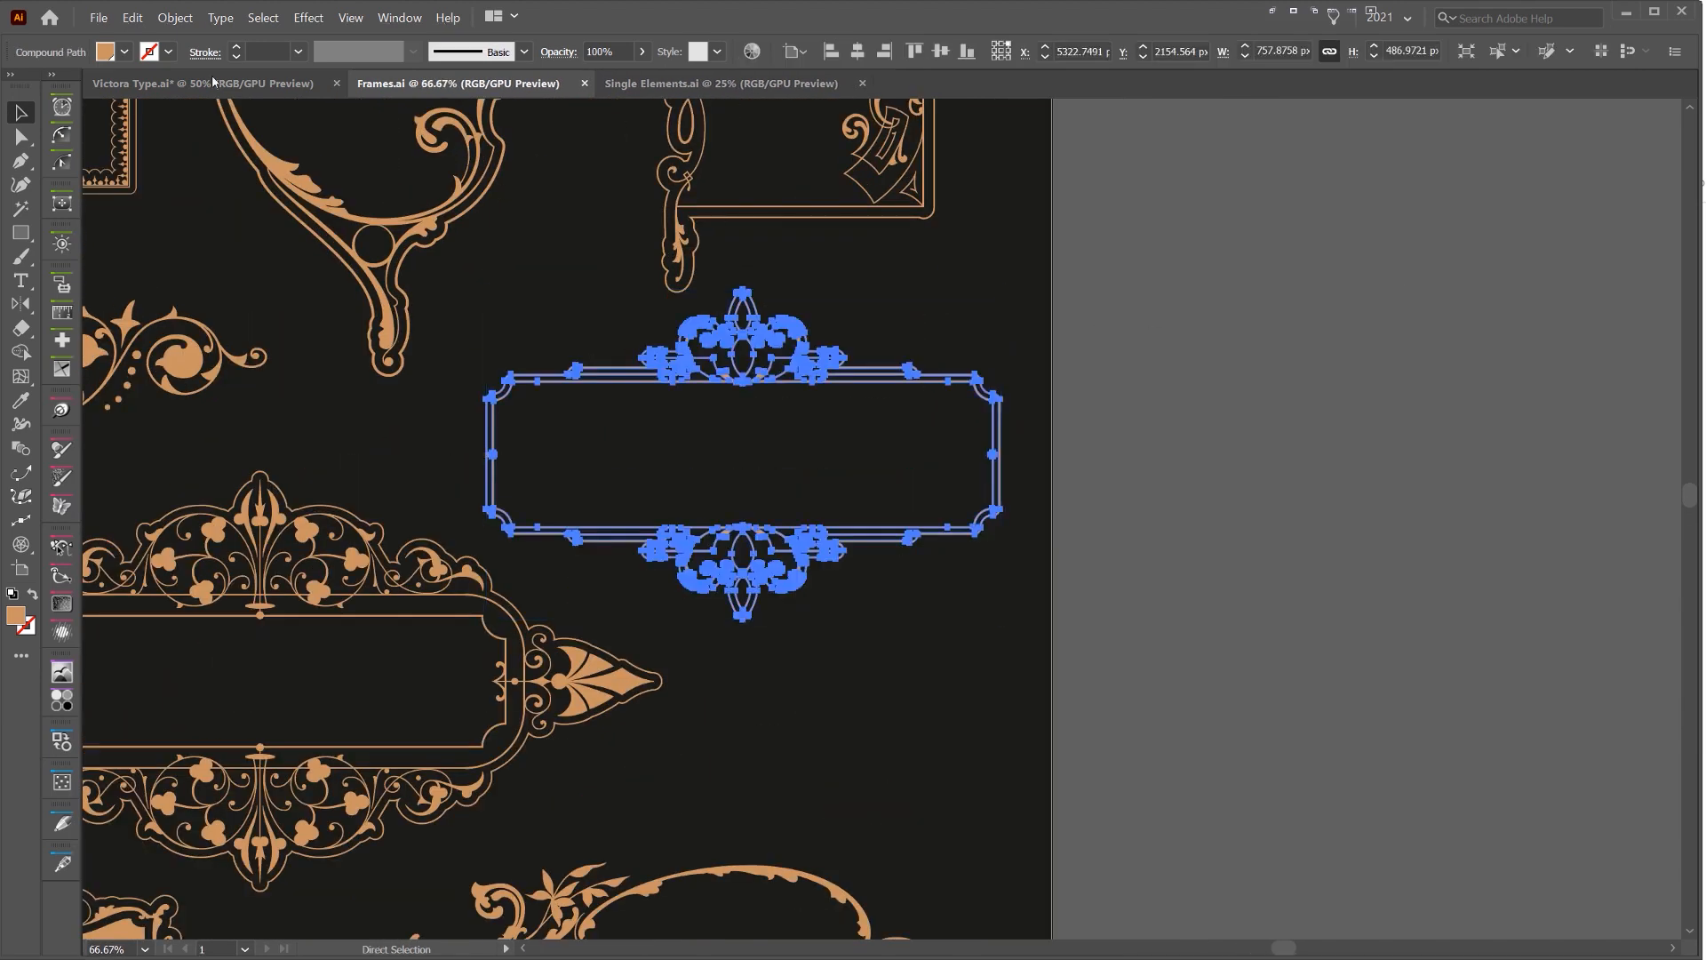
Paste the frame into Victora Type.ai, scale it to about 1331 by 855 px, and position it around the lettering
{"action": "left_click", "coordinate": [200, 85]}
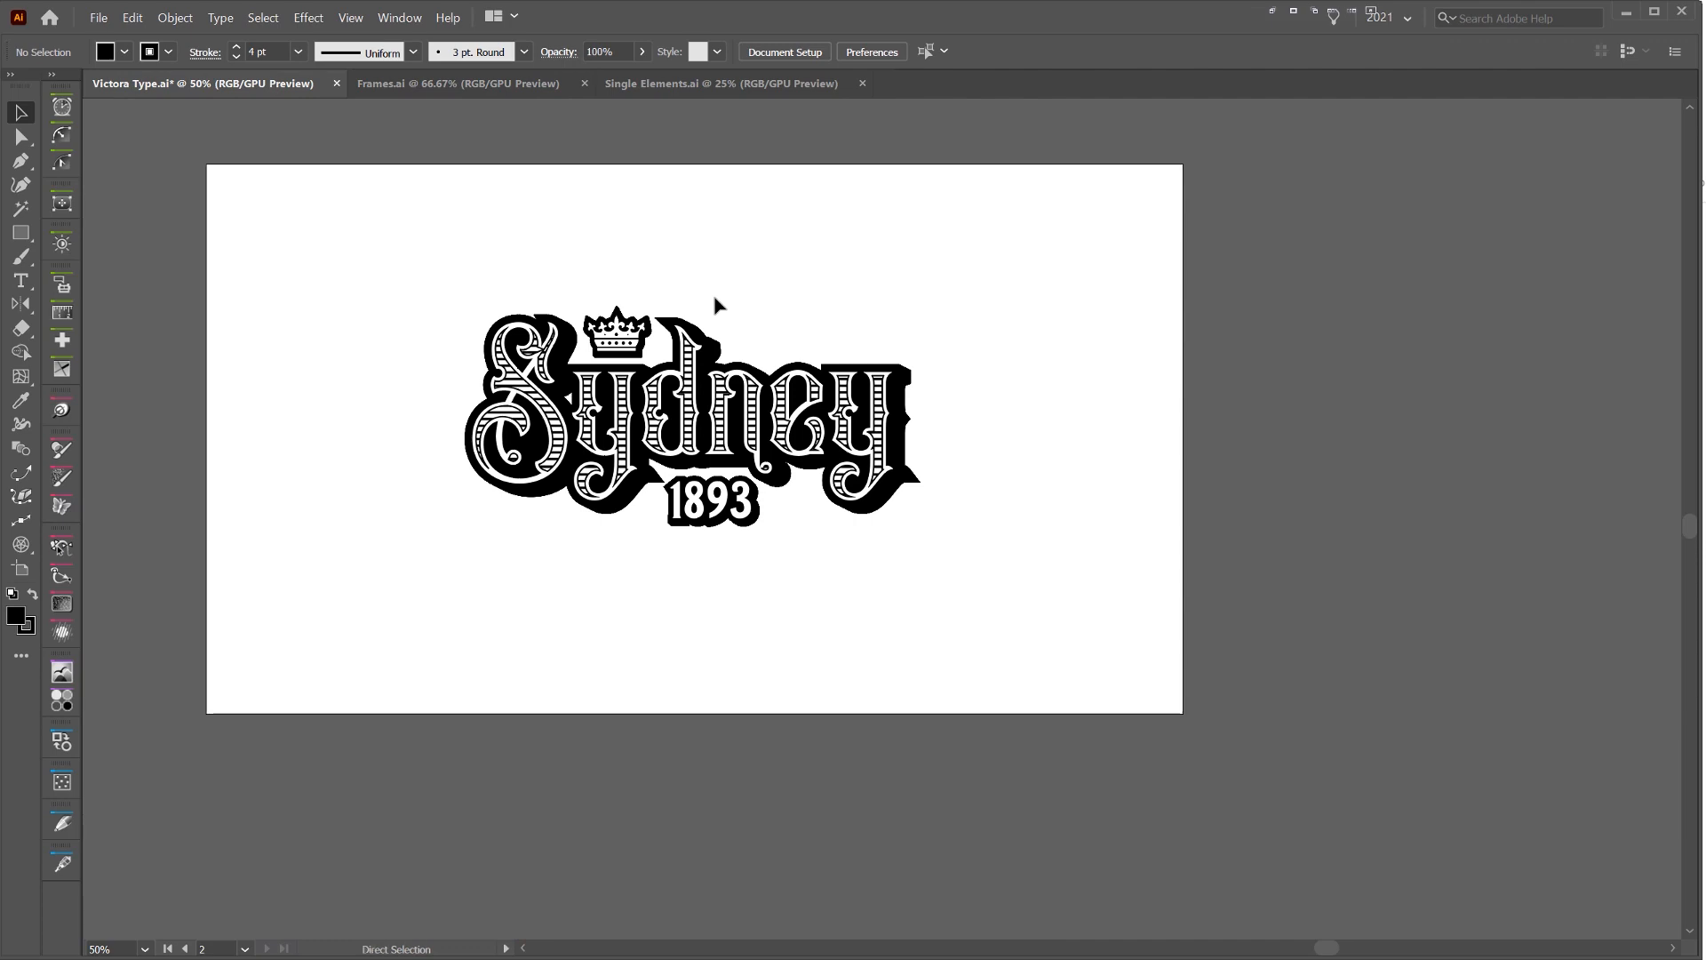
{"action": "key", "text": "ctrl+v"}
{"action": "left_click_drag", "start_coordinate": [1071, 513], "coordinate": [1313, 519]}
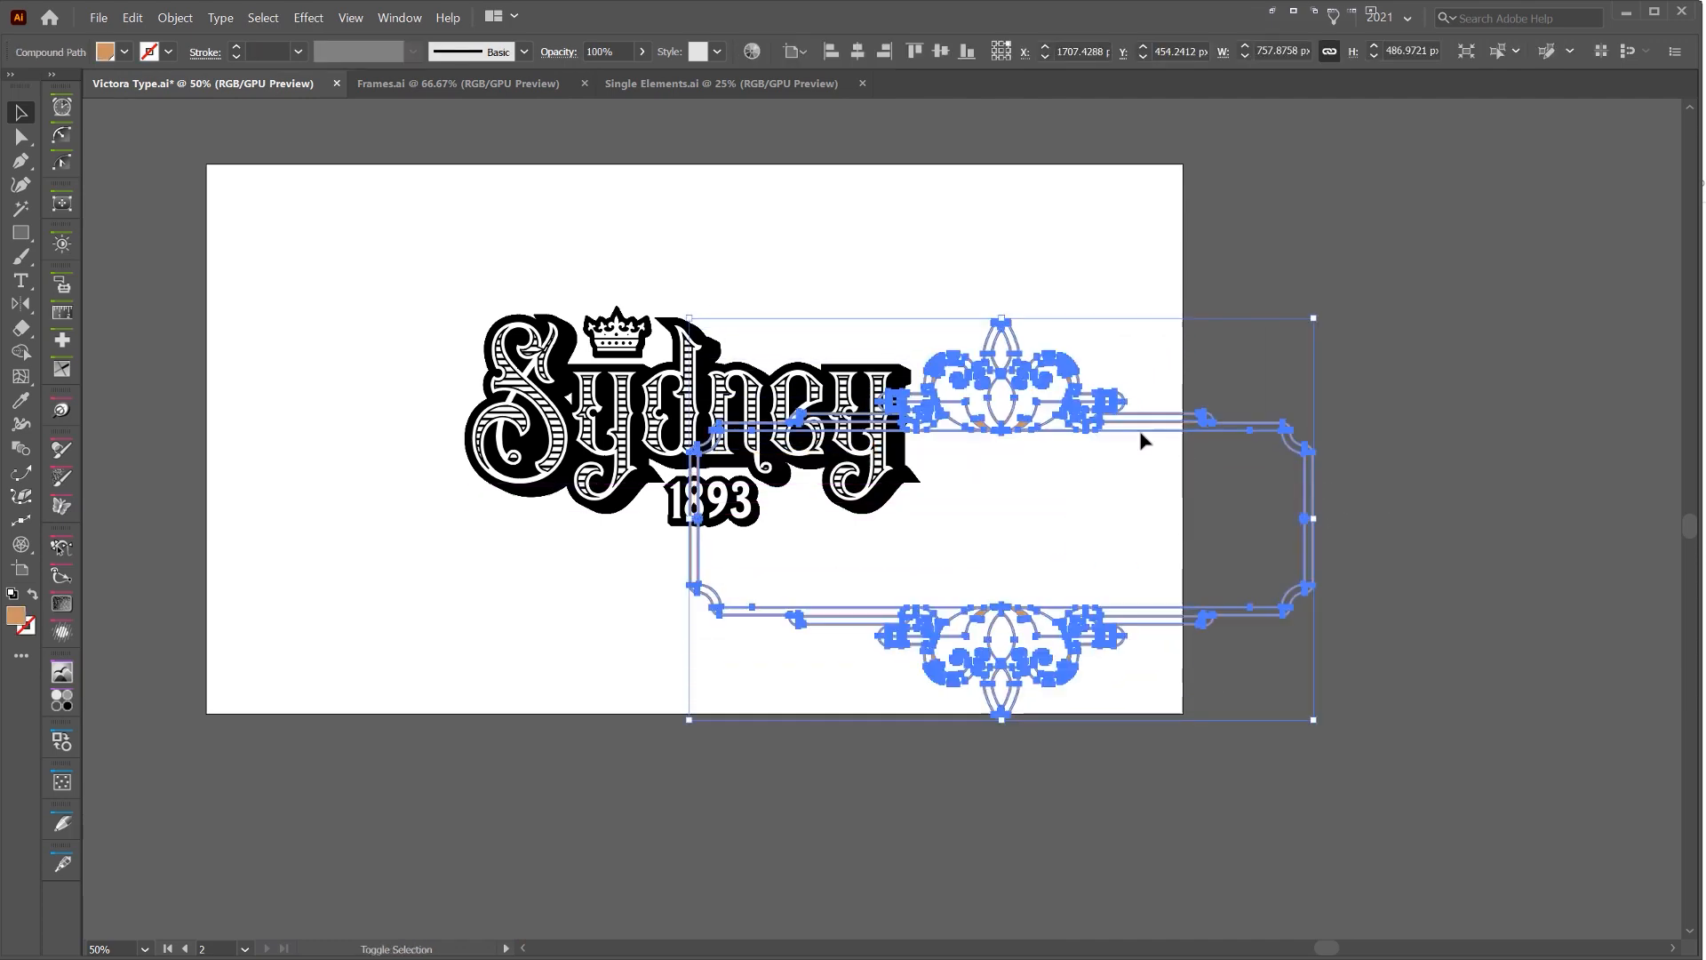
{"action": "left_click_drag", "start_coordinate": [1135, 433], "coordinate": [749, 216]}
{"action": "left_click", "coordinate": [779, 269]}
{"action": "scroll", "coordinate": [731, 277], "scroll_direction": "up", "scroll_amount": 1}
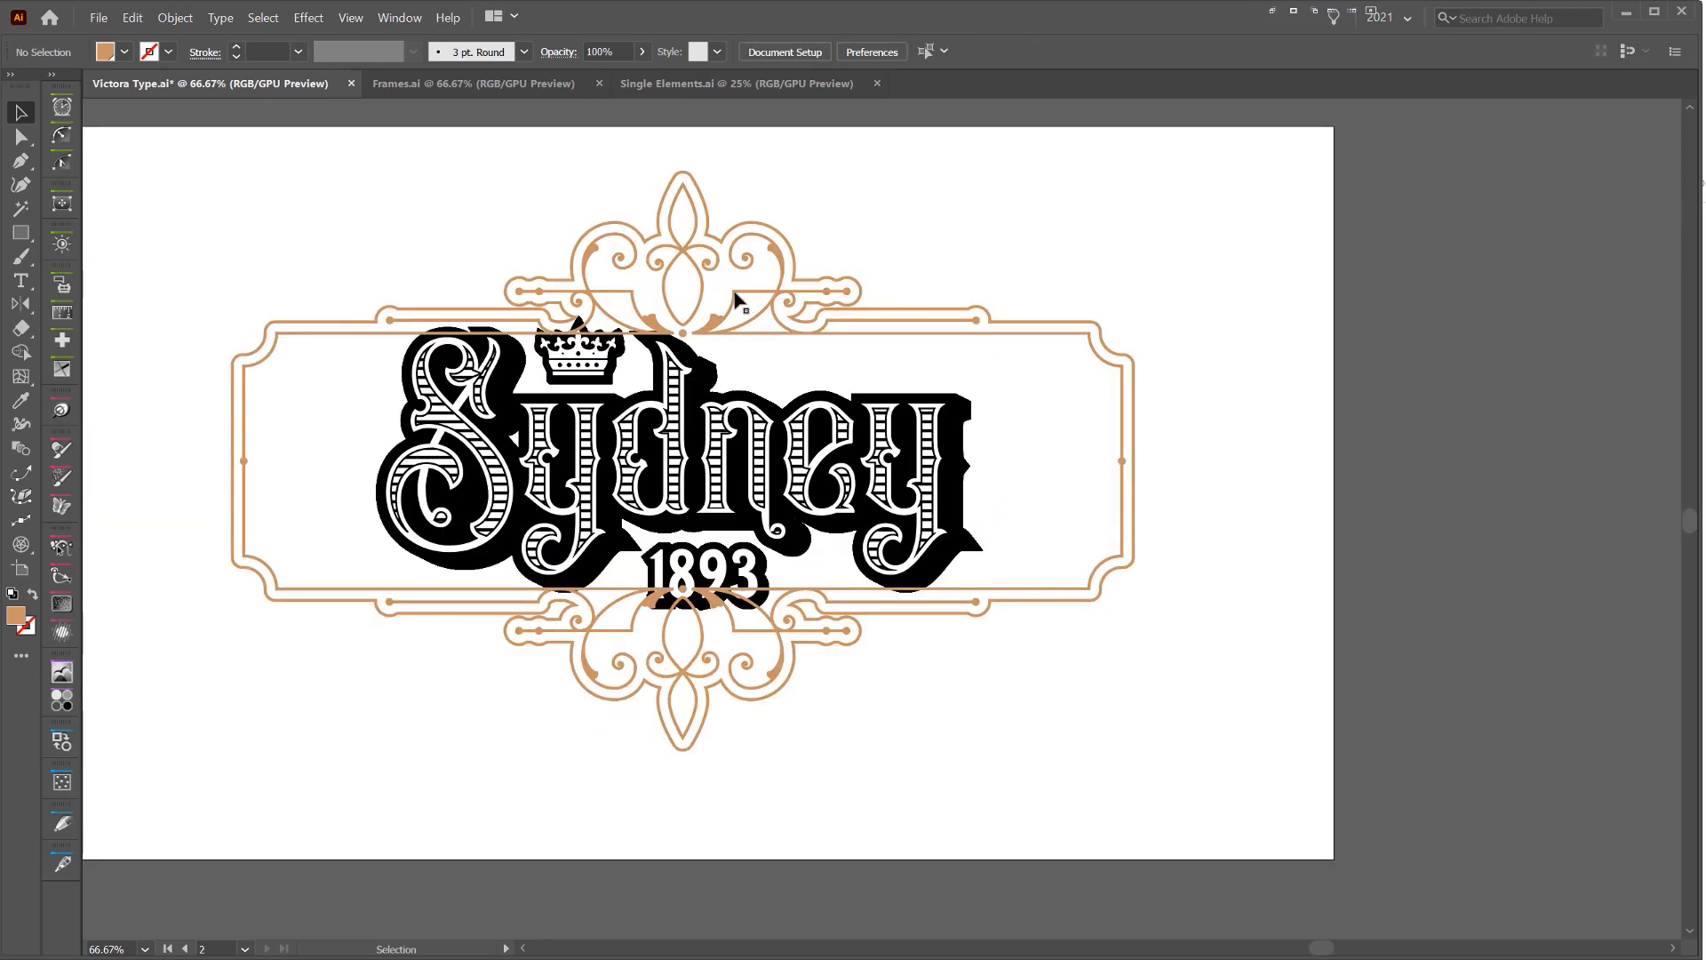
Isolate the frame's compound path and delete the anchor points of its upper scroll ornament
{"action": "double_click", "coordinate": [741, 292]}
{"action": "left_click_drag", "start_coordinate": [957, 179], "coordinate": [662, 343]}
{"action": "left_click_drag", "start_coordinate": [812, 220], "coordinate": [845, 240]}
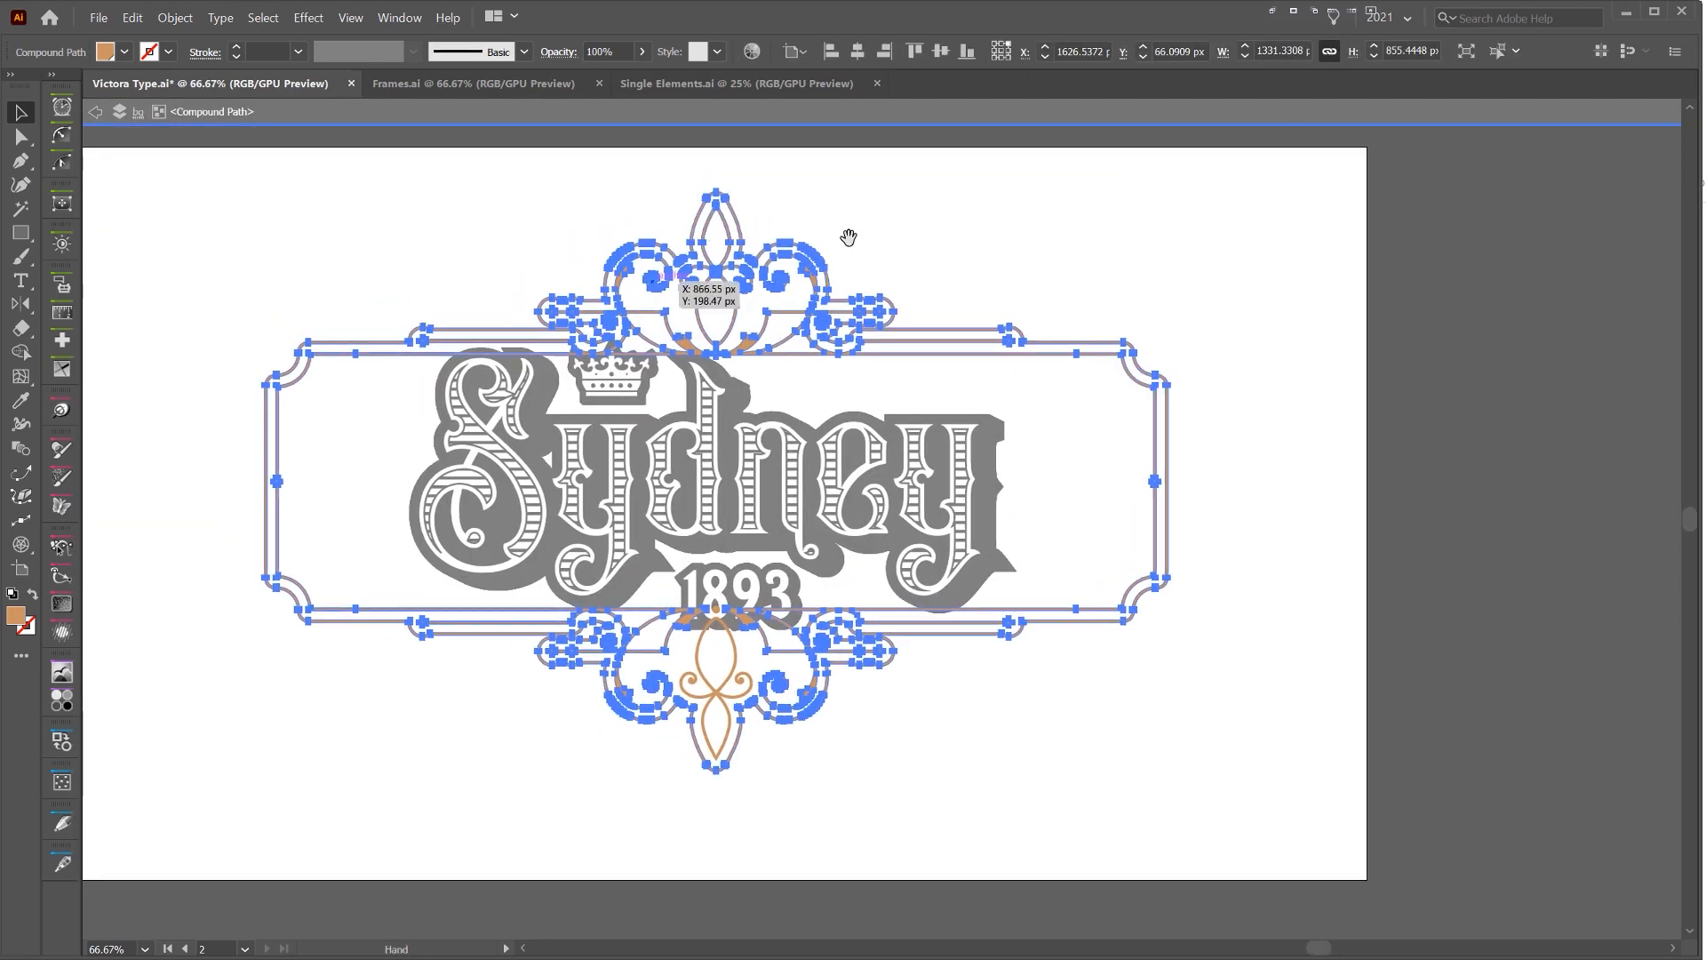
{"action": "key", "text": "a"}
{"action": "left_click", "coordinate": [937, 191]}
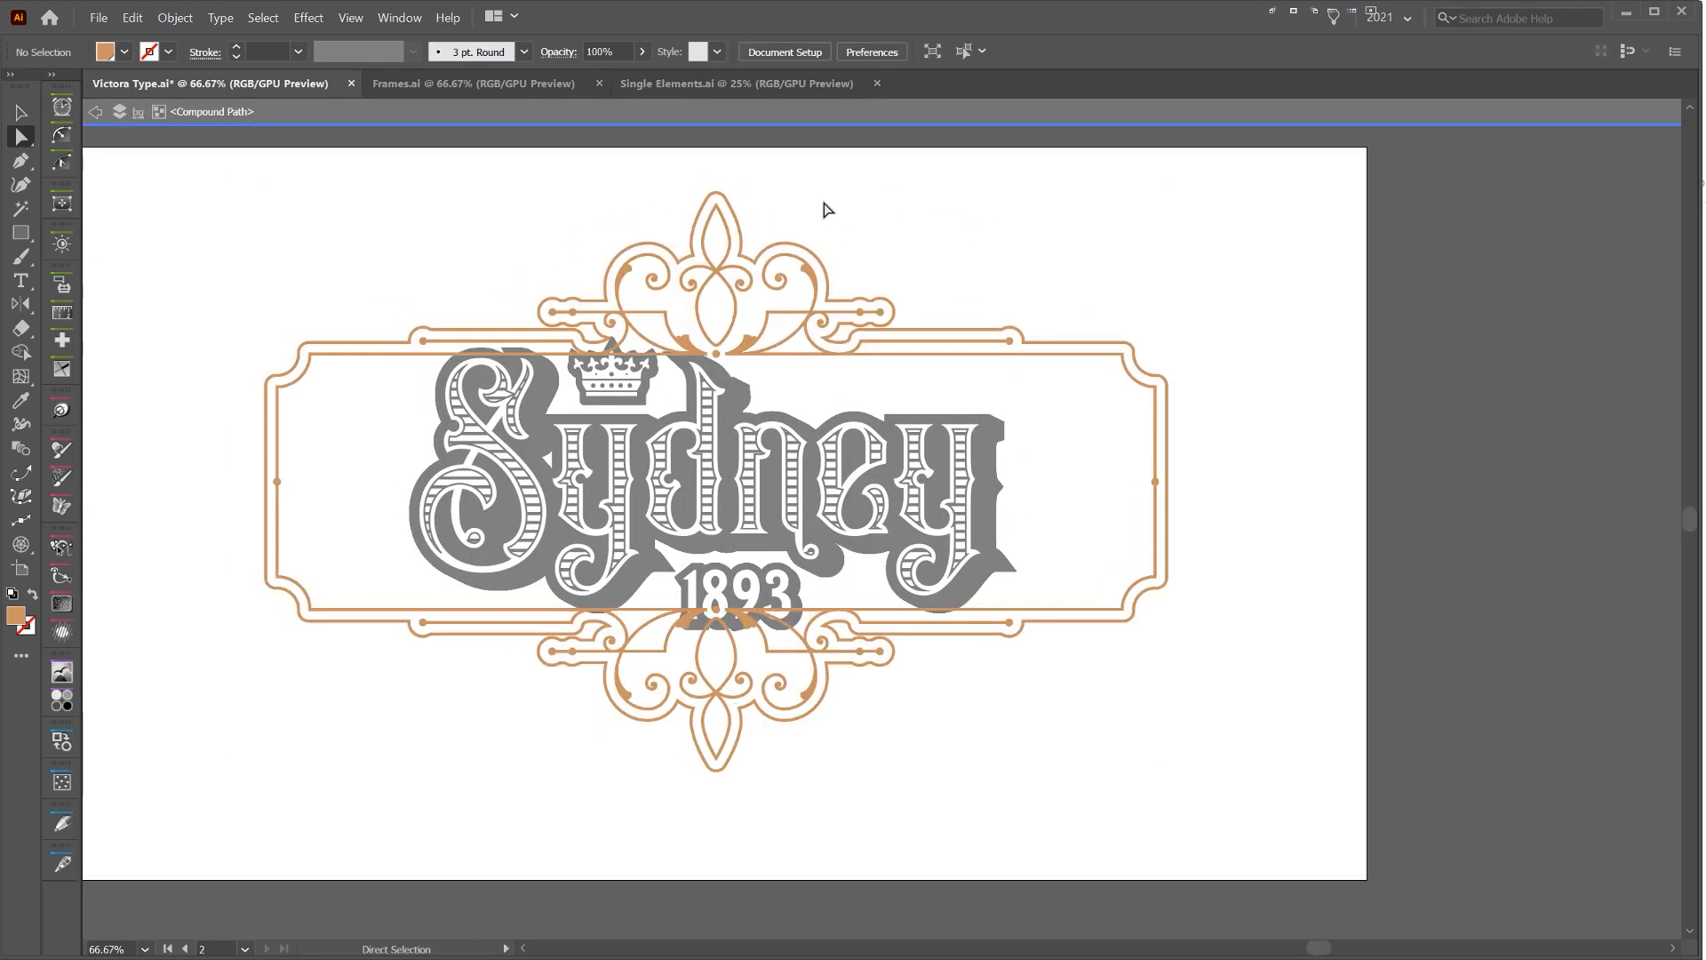
{"action": "left_click_drag", "start_coordinate": [517, 401], "coordinate": [517, 401]}
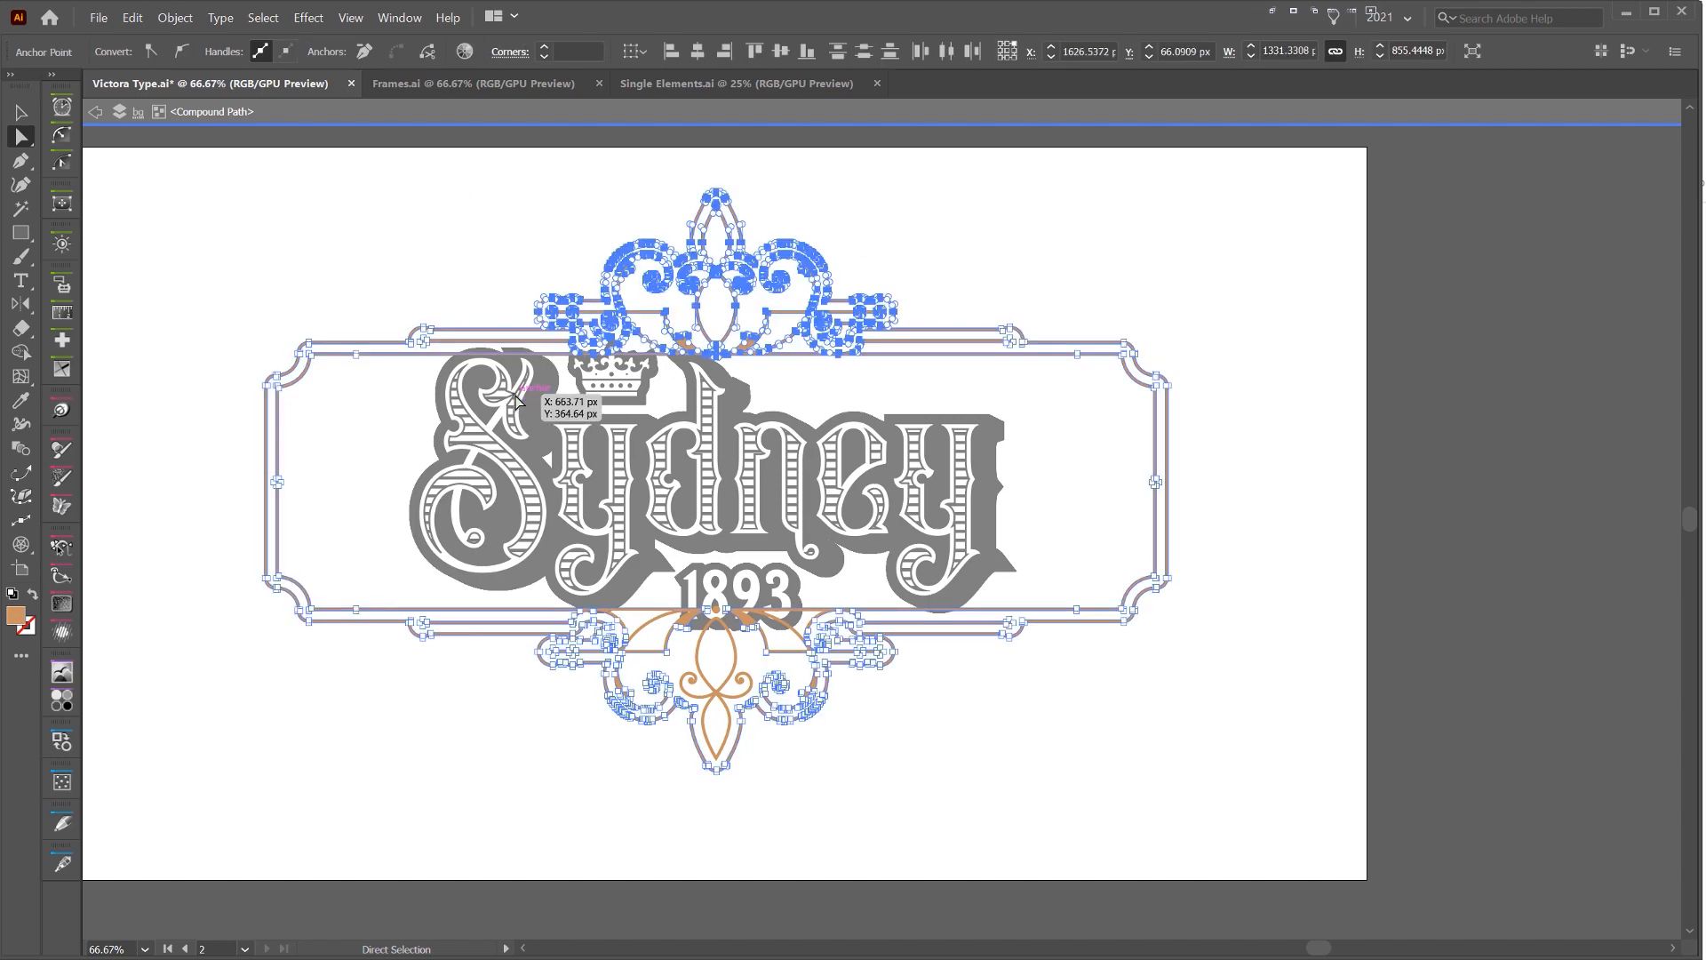
{"action": "key", "text": "Delete"}
{"action": "left_click", "coordinate": [887, 238]}
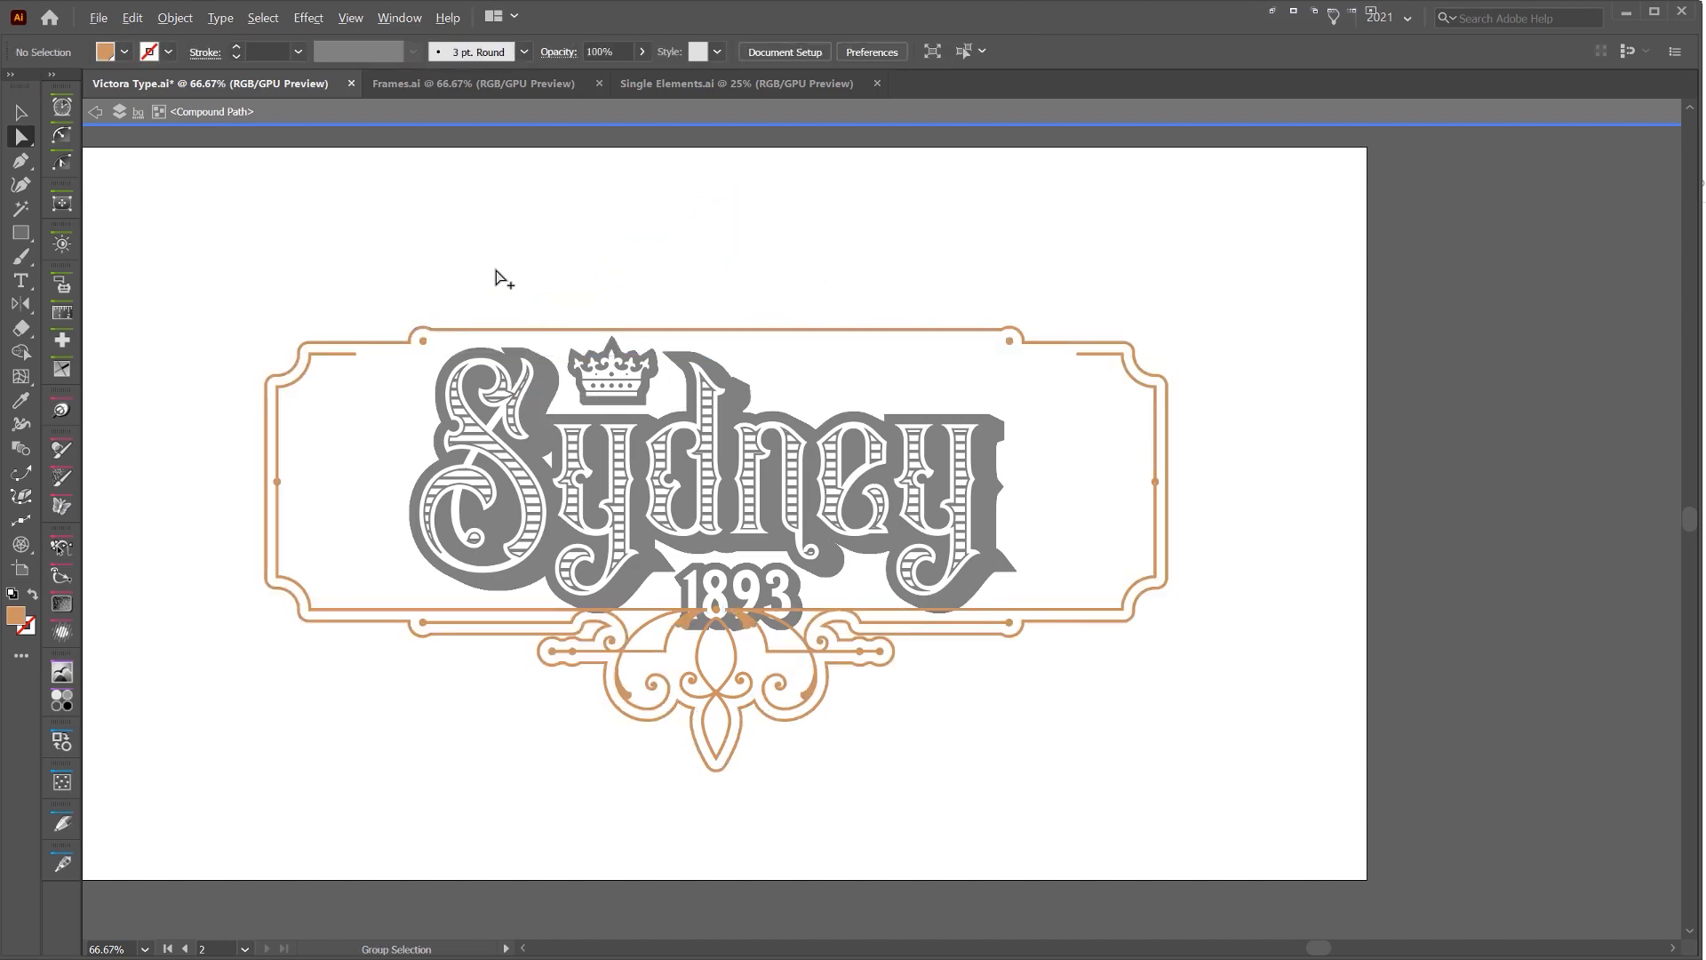
{"action": "scroll", "coordinate": [571, 286], "scroll_direction": "up", "scroll_amount": 1, "text": "alt"}
{"action": "scroll", "coordinate": [598, 284], "scroll_direction": "down", "scroll_amount": 2, "text": "alt"}
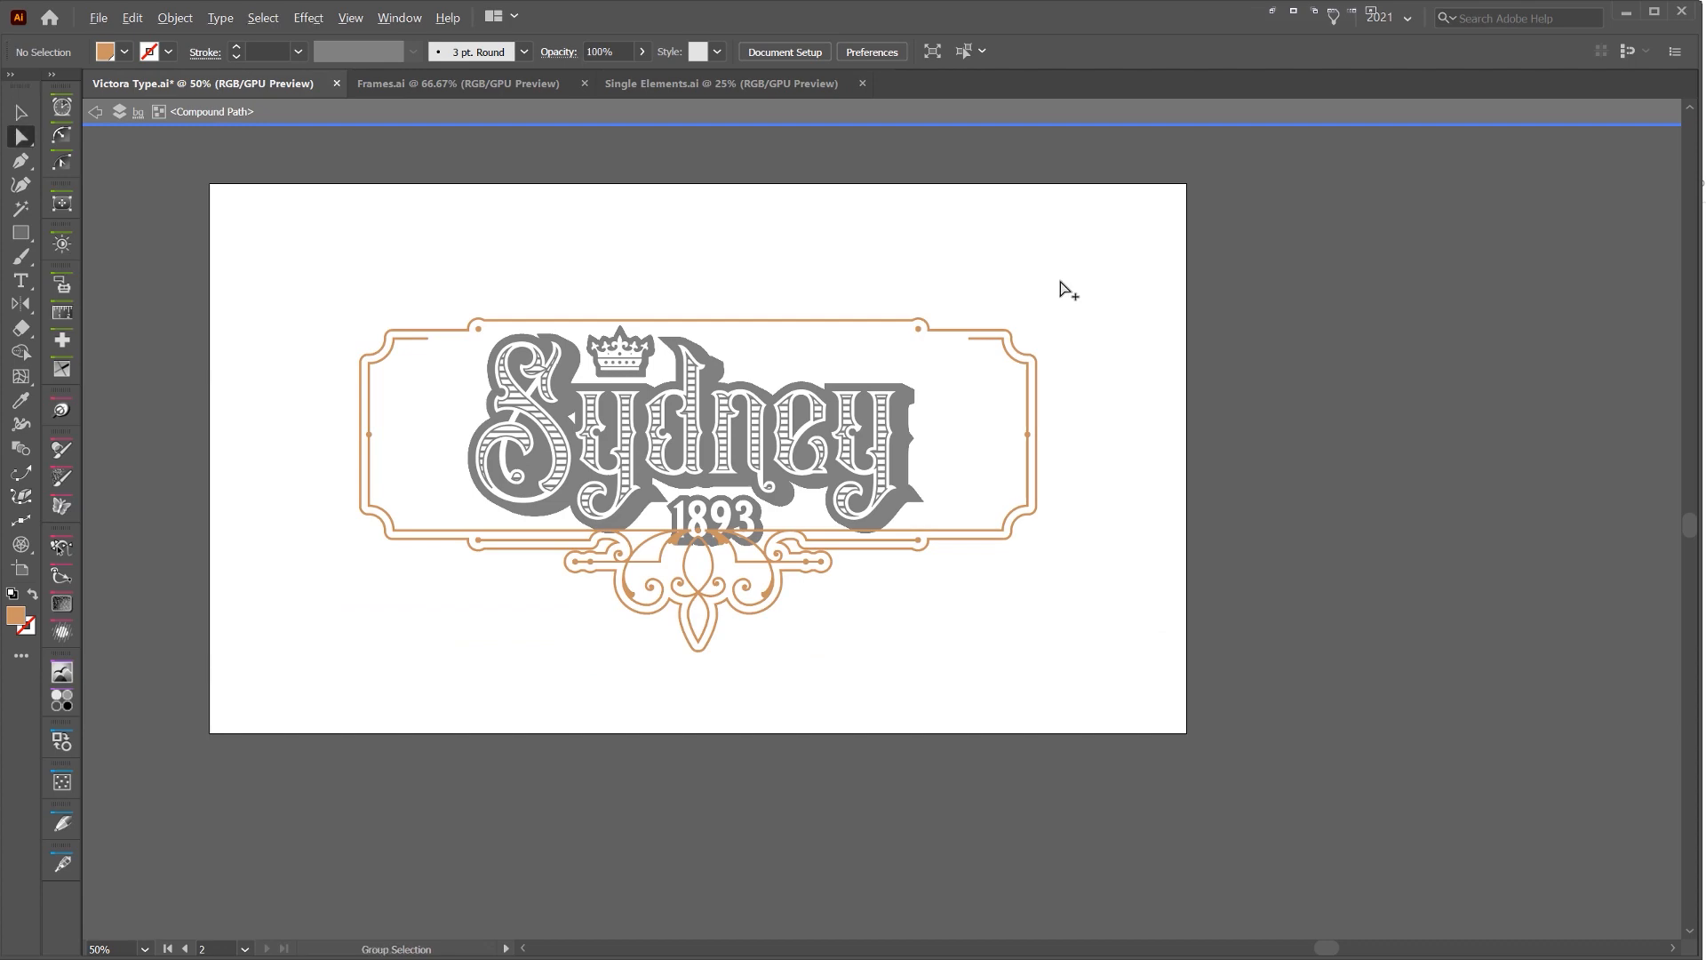
{"action": "scroll", "coordinate": [1060, 283], "scroll_direction": "up", "scroll_amount": 1, "text": "alt"}
{"action": "left_click_drag", "start_coordinate": [927, 689], "coordinate": [925, 691]}
{"action": "scroll", "coordinate": [1065, 382], "scroll_direction": "up", "scroll_amount": 1, "text": "alt"}
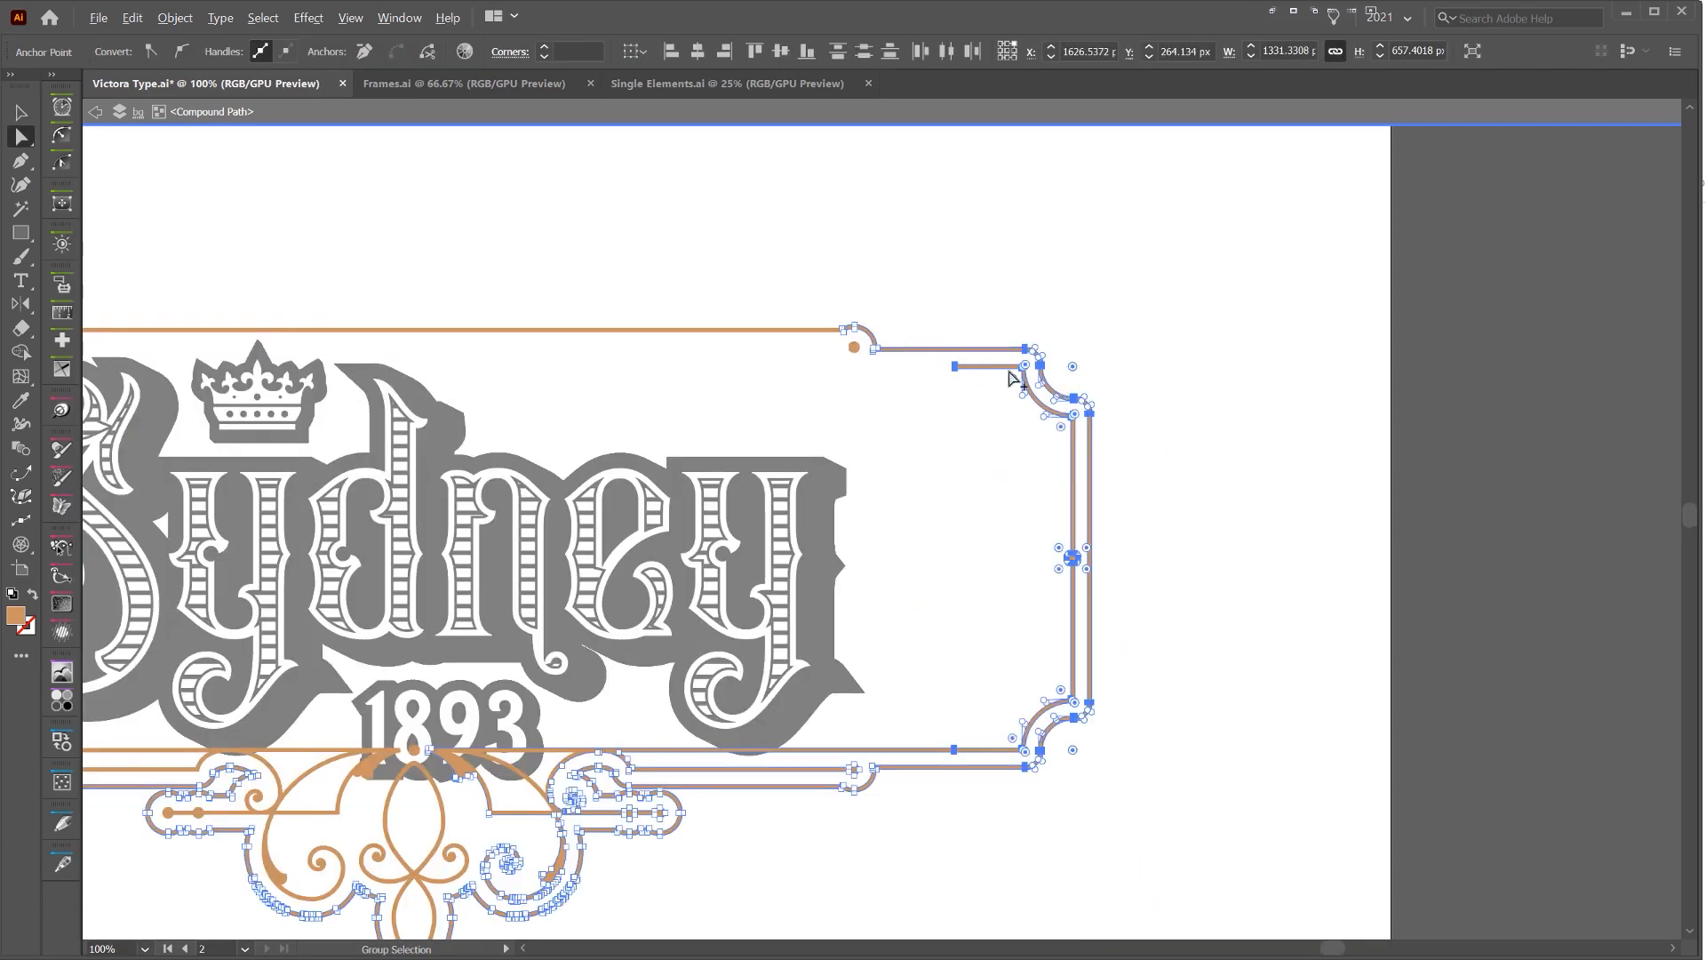
{"action": "scroll", "coordinate": [1065, 382], "scroll_direction": "down", "scroll_amount": 1, "text": "alt"}
{"action": "key", "text": "Left"}
{"action": "key", "text": "Left"}
{"action": "key", "text": "Left"}
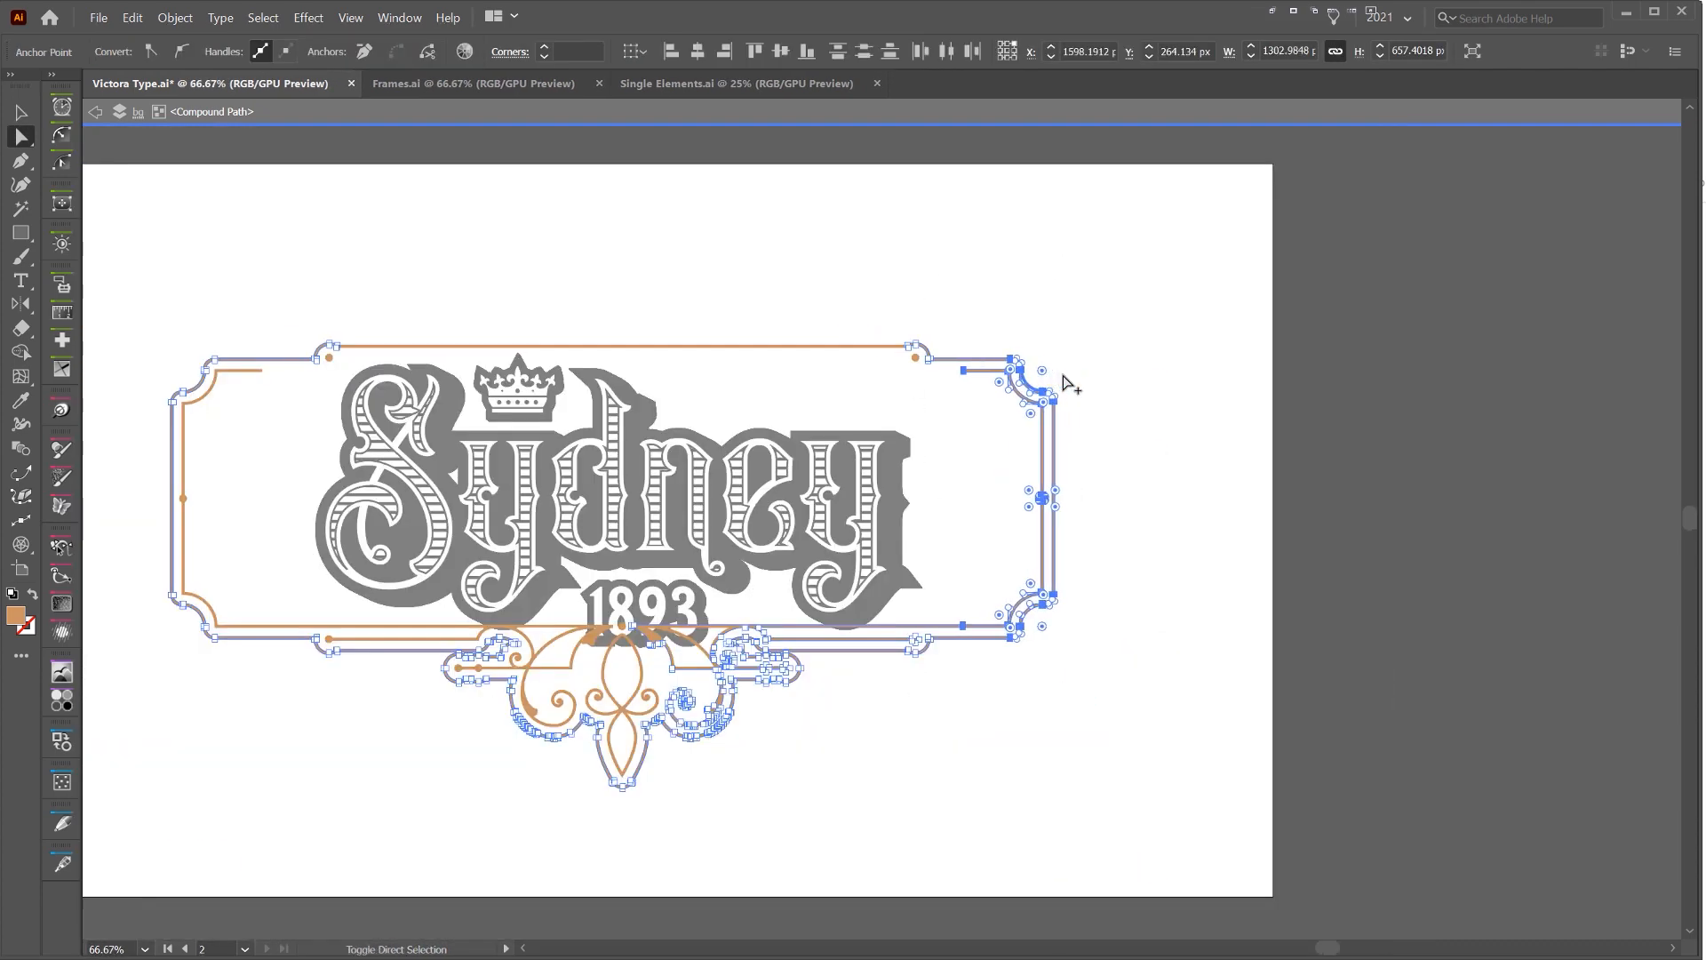
{"action": "key", "text": "Right"}
{"action": "key", "text": "Right"}
{"action": "key", "text": "Right"}
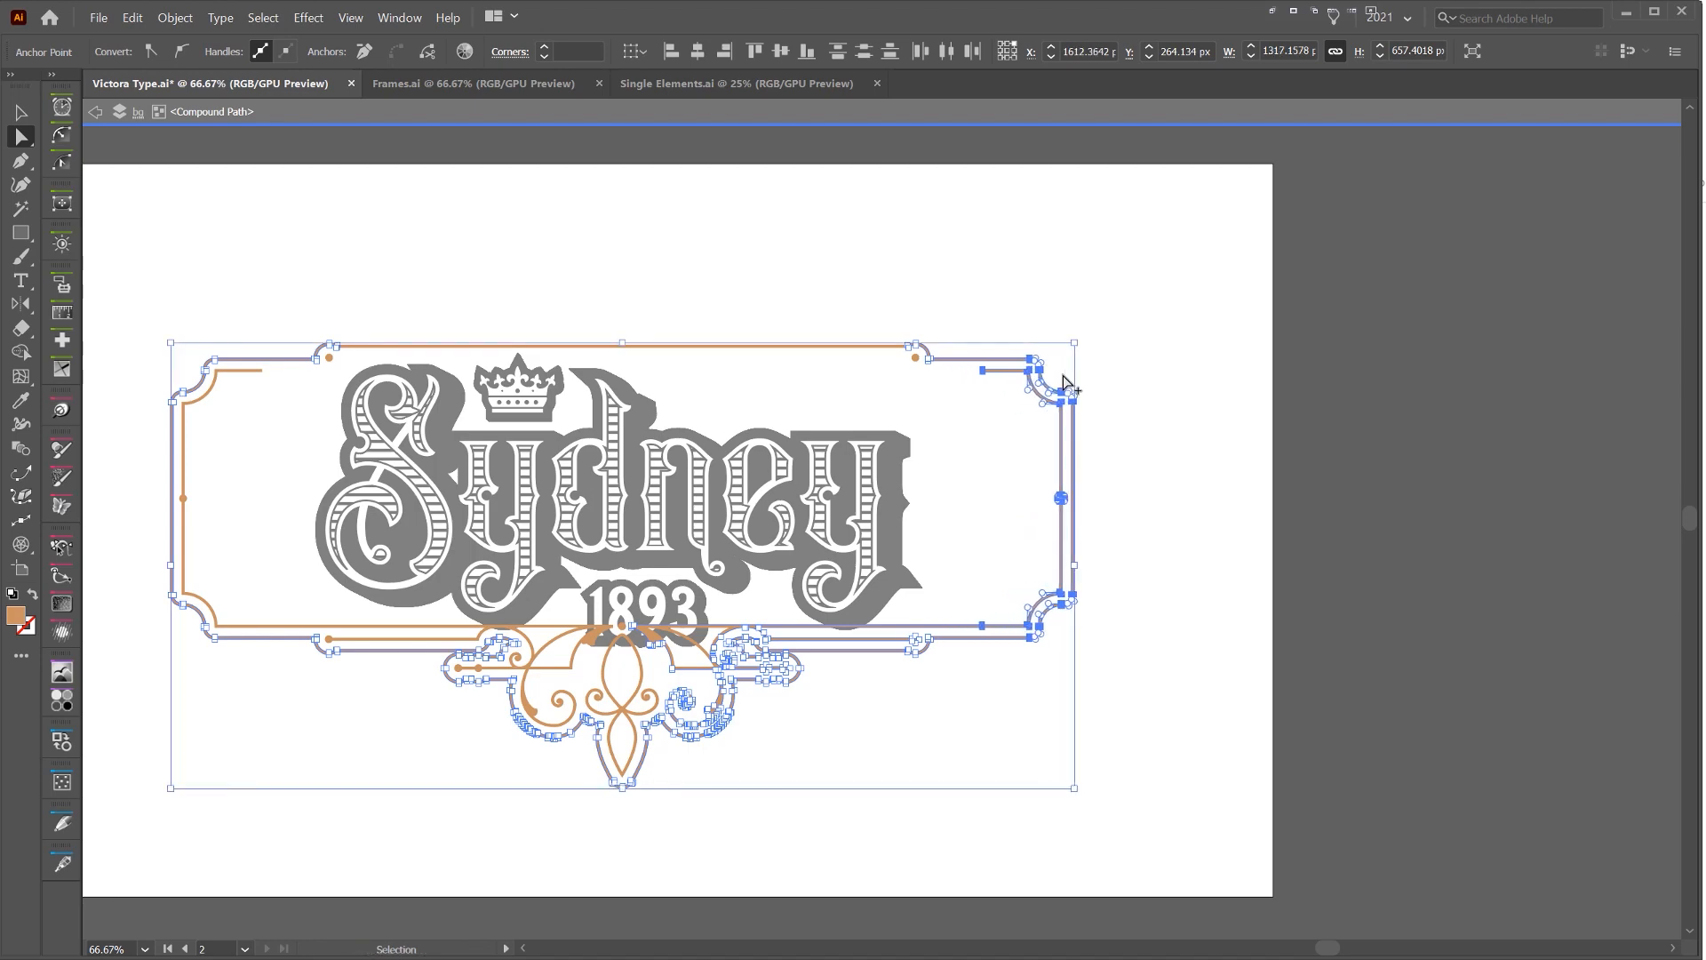
{"action": "key", "text": "ctrl+a"}
{"action": "left_click", "coordinate": [1164, 365]}
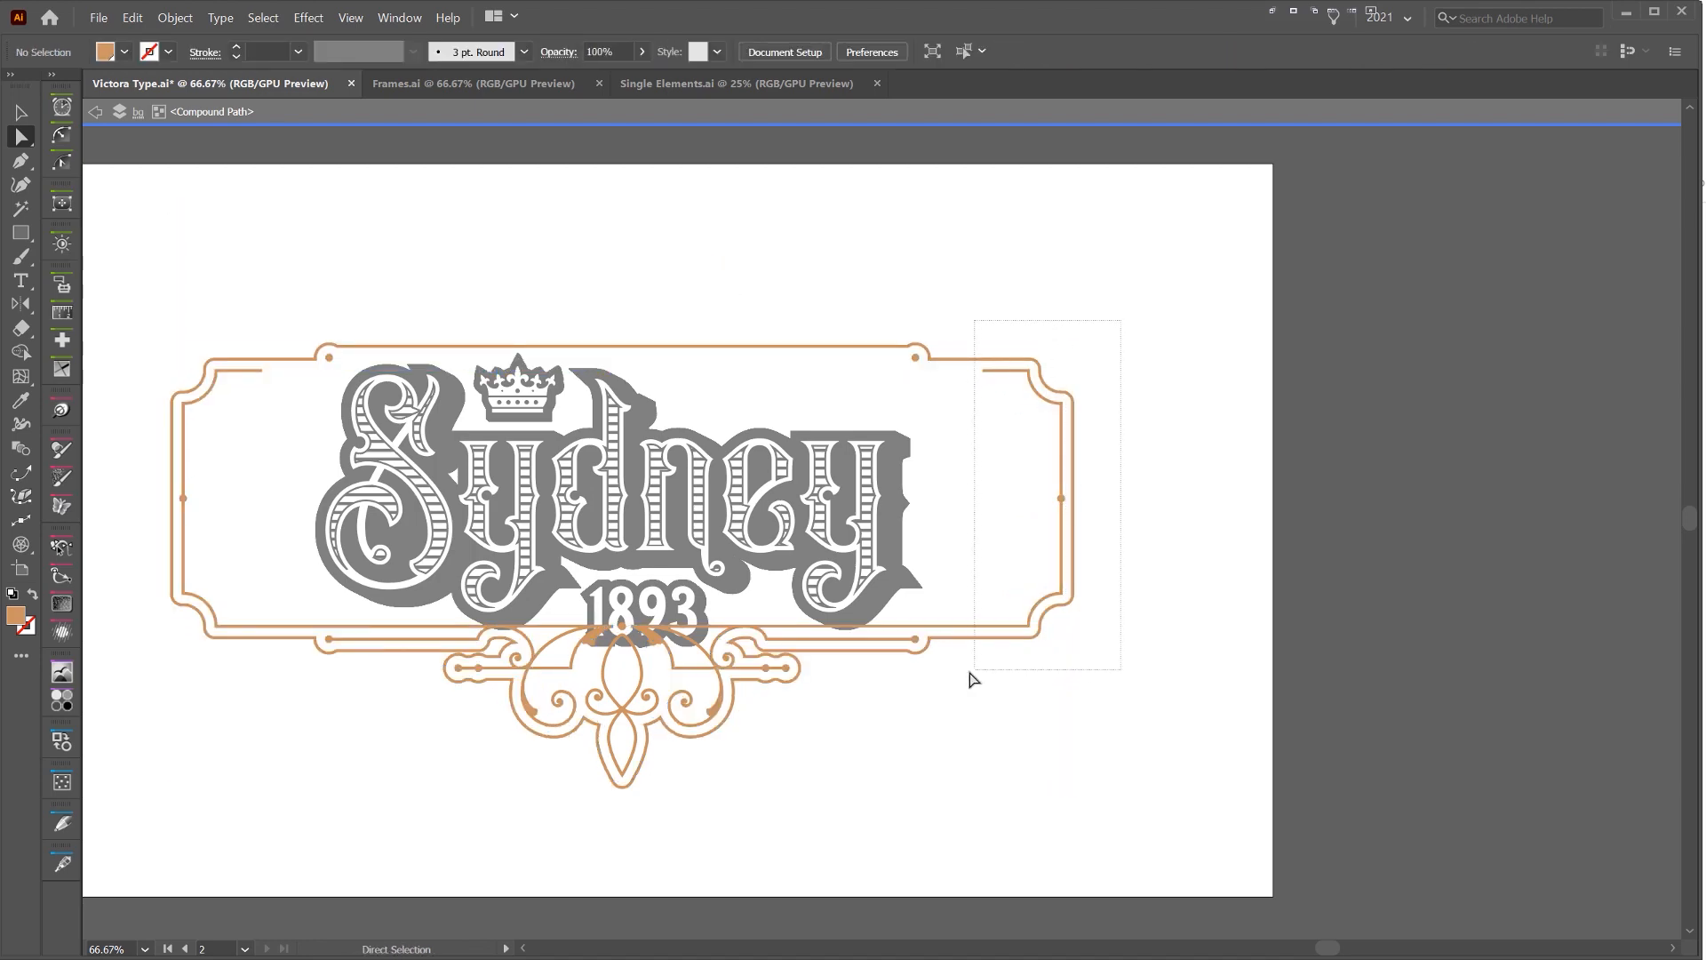
{"action": "left_click_drag", "start_coordinate": [970, 673], "coordinate": [966, 669]}
{"action": "scroll", "coordinate": [1124, 342], "scroll_direction": "up", "scroll_amount": 3}
{"action": "scroll", "coordinate": [913, 452], "scroll_direction": "down", "scroll_amount": 1}
{"action": "left_click_drag", "start_coordinate": [949, 441], "coordinate": [1056, 280]}
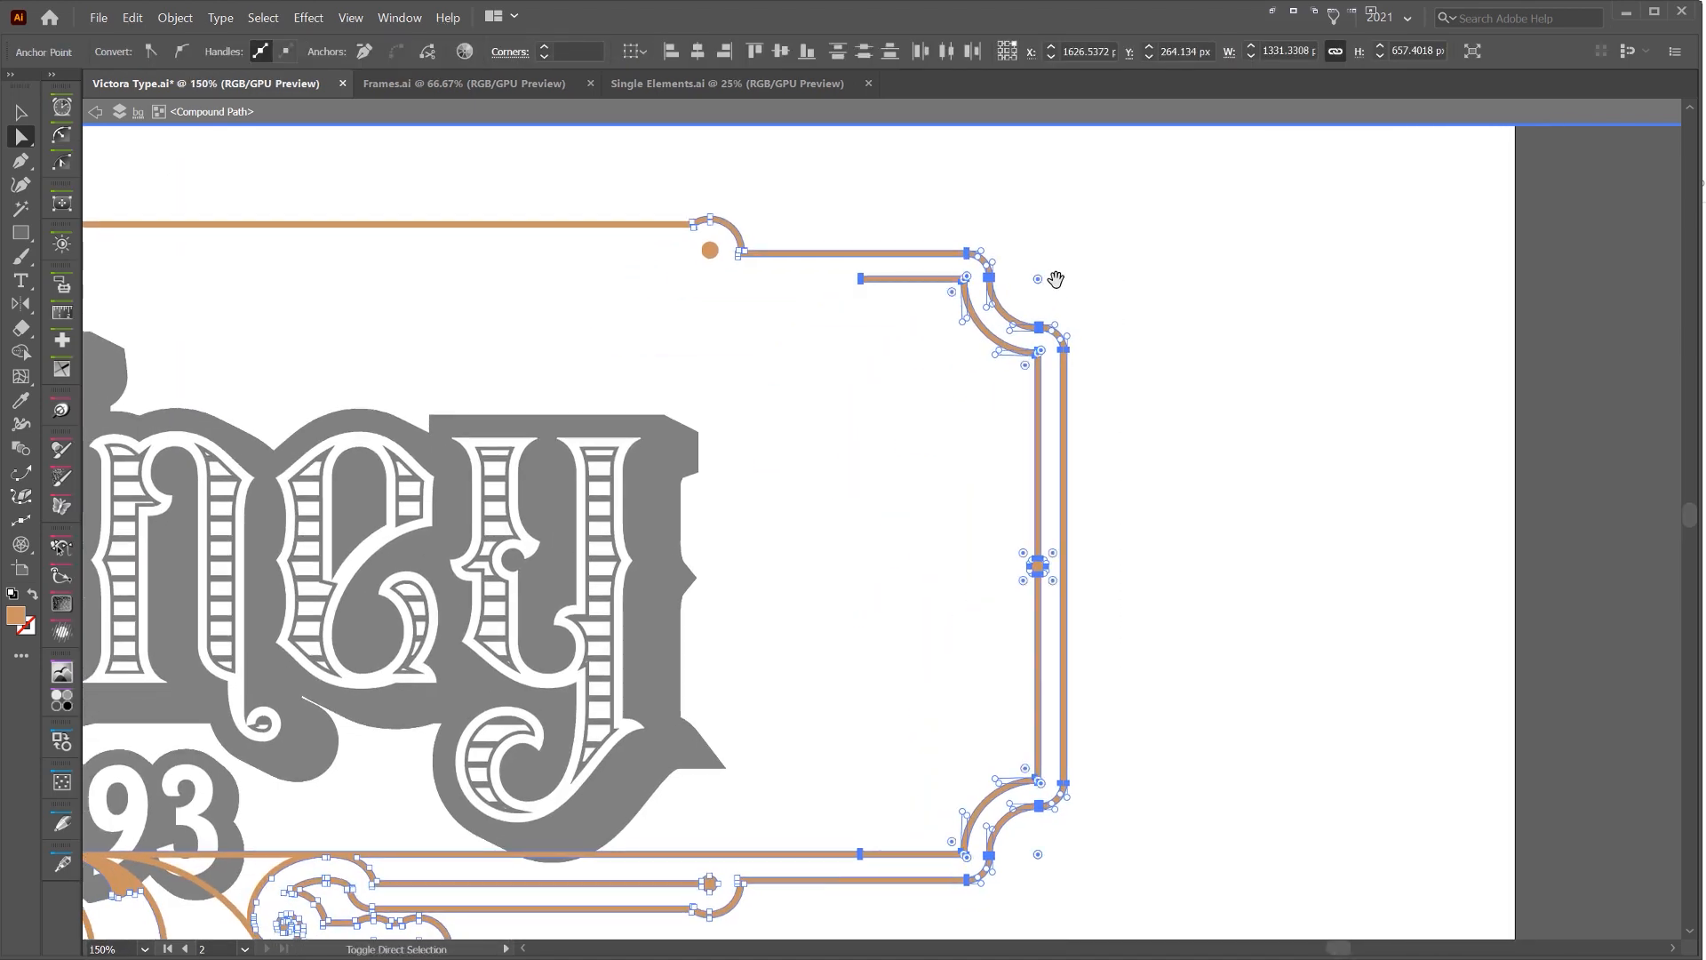
{"action": "key", "text": "Left"}
{"action": "key", "text": "Left"}
{"action": "key", "text": "Left"}
{"action": "key", "text": "Left"}
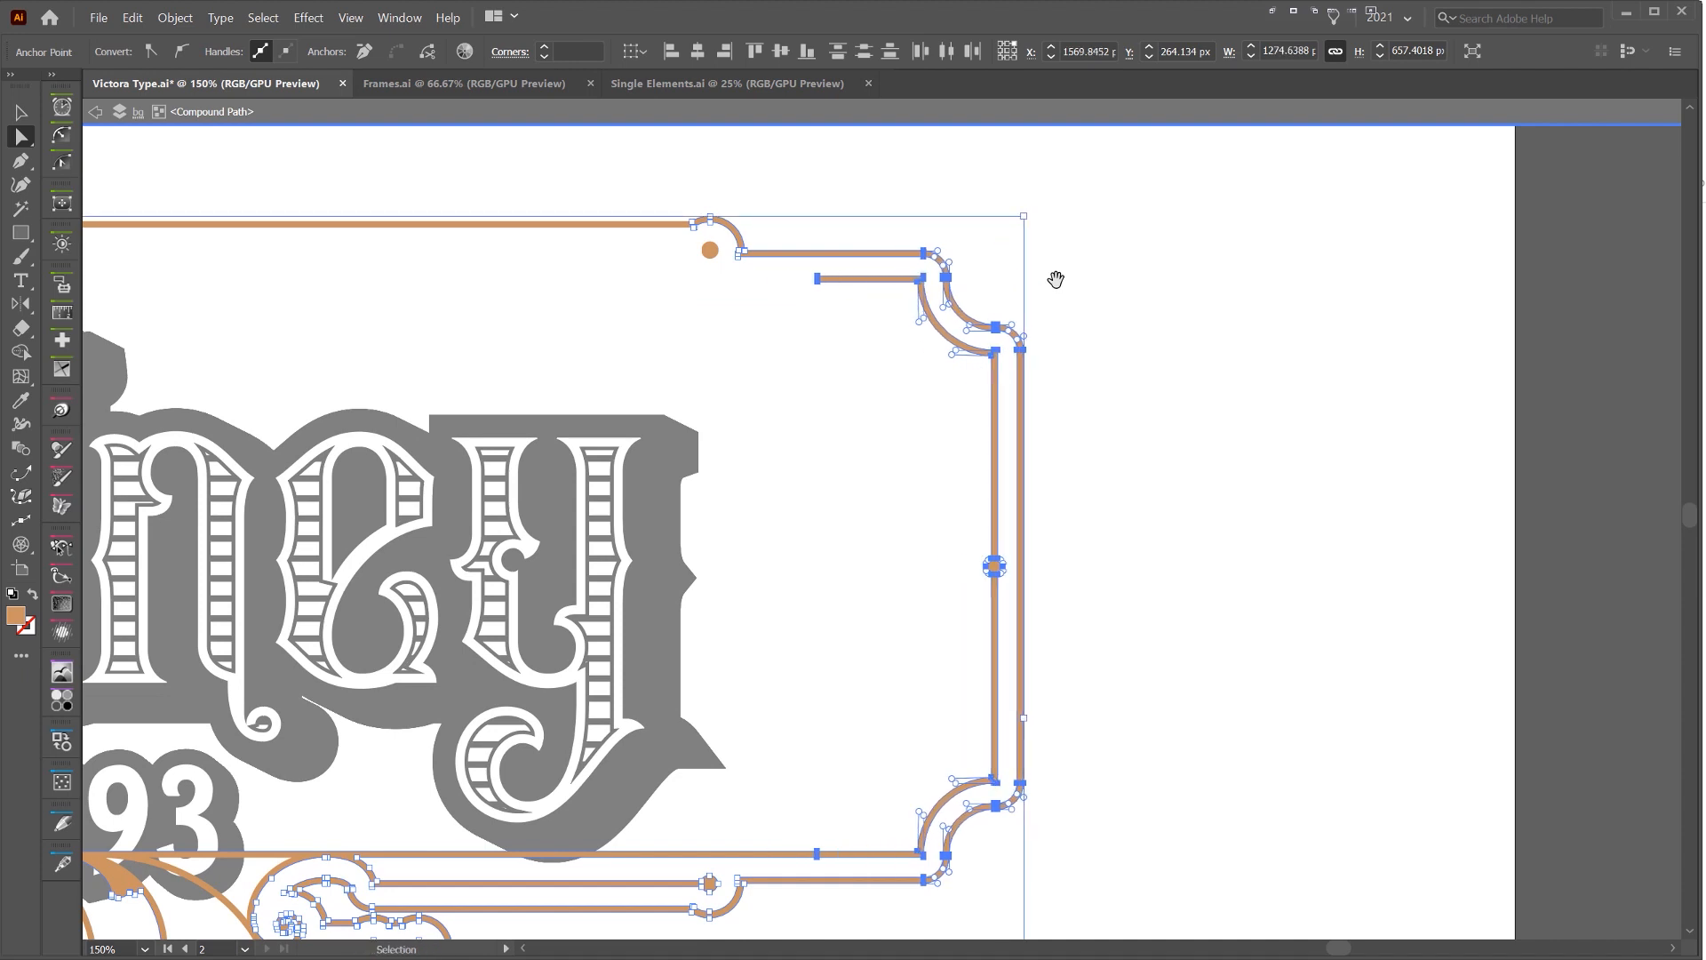
{"action": "key", "text": "Right"}
{"action": "key", "text": "Right"}
{"action": "key", "text": "Right"}
{"action": "key", "text": "ctrl+z"}
{"action": "key", "text": "ctrl+shift+z"}
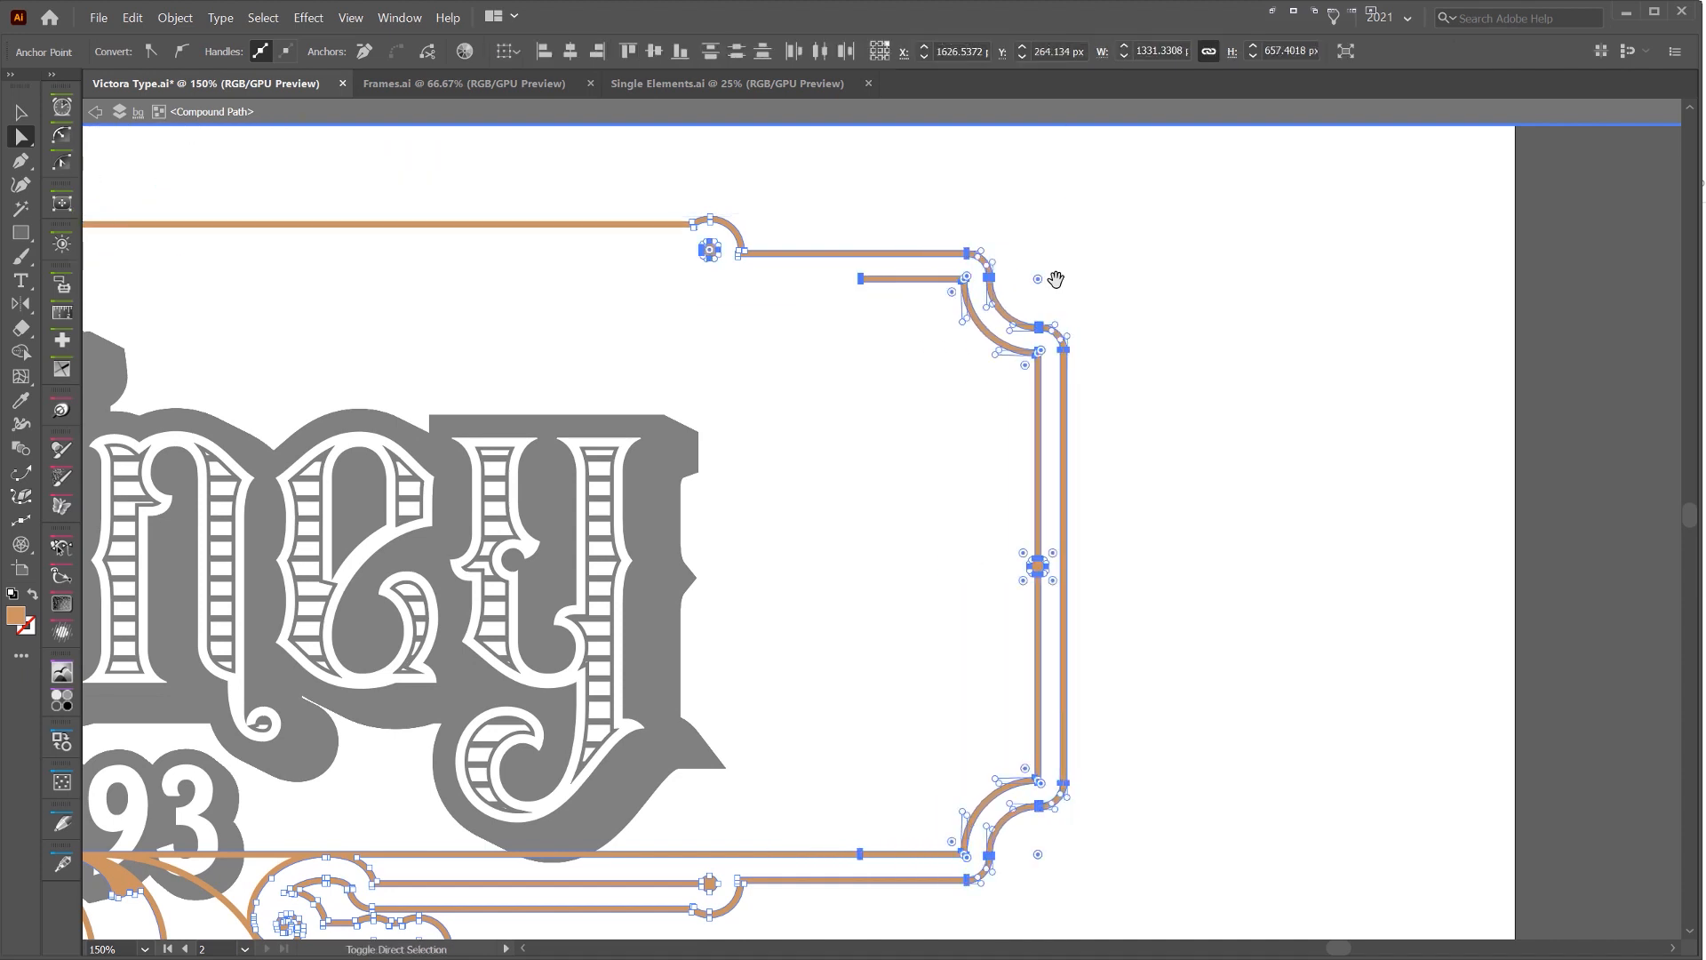
{"action": "key", "text": "shift+Left"}
{"action": "key", "text": "ctrl+z"}
Select the anchor points of the frame's right end and shift them inward until the frame is about 1260 px wide
{"action": "left_click_drag", "start_coordinate": [1163, 189], "coordinate": [904, 814]}
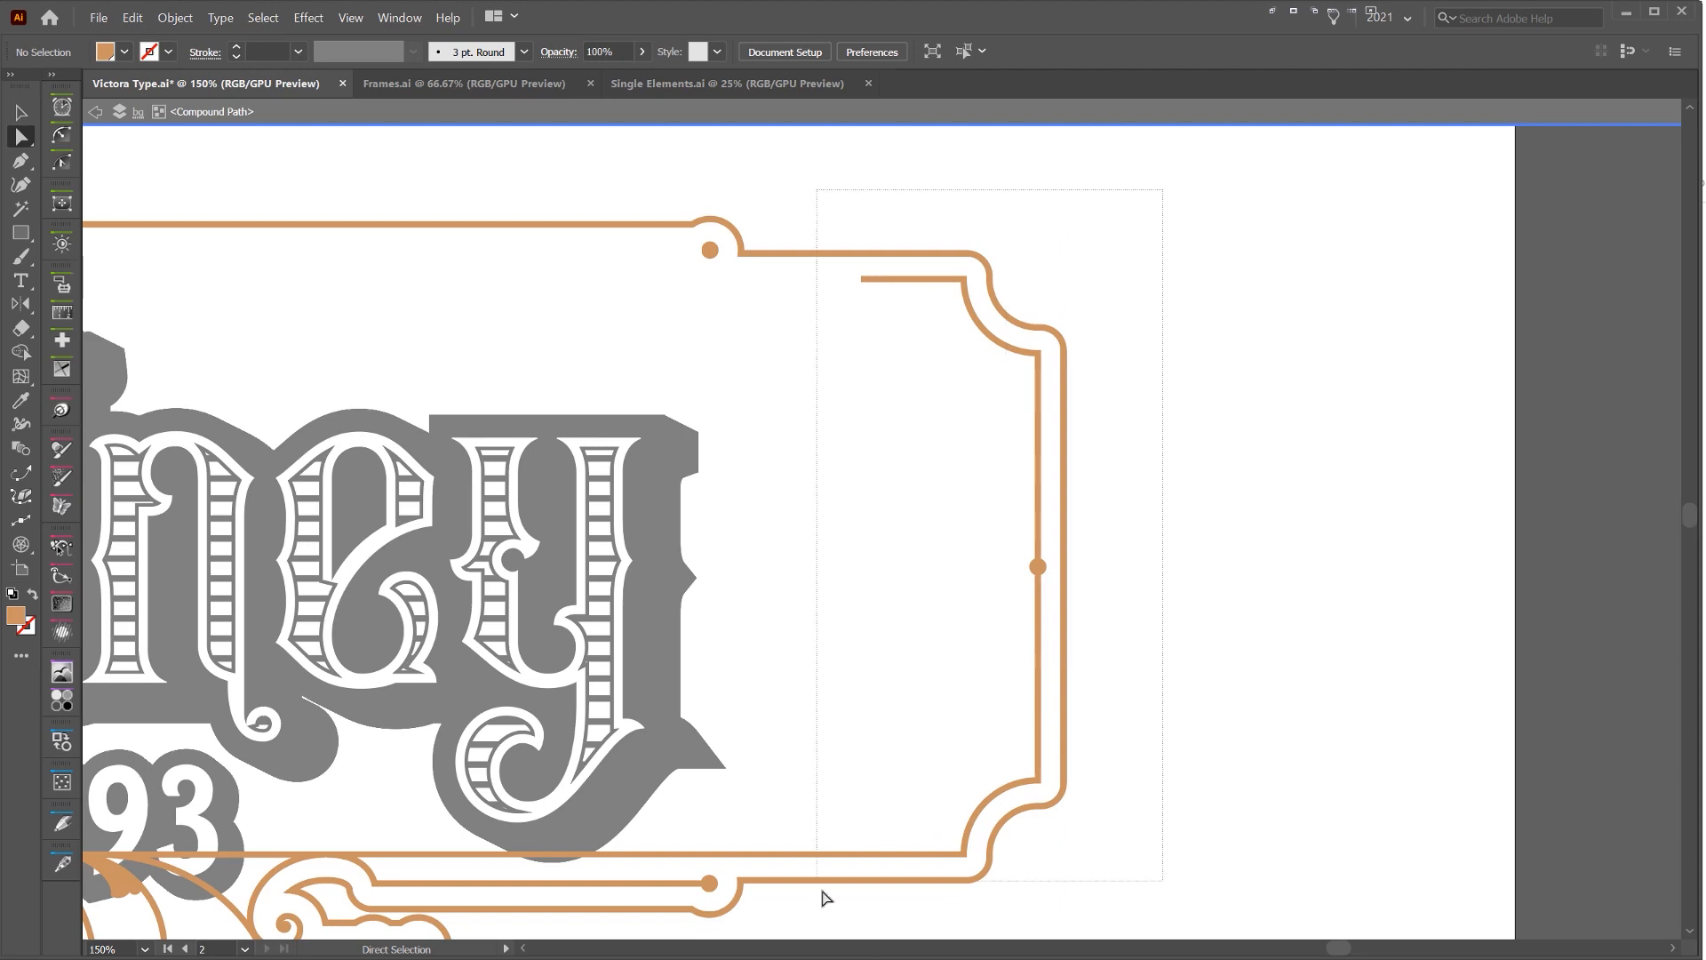
{"action": "left_click_drag", "start_coordinate": [822, 893], "coordinate": [822, 891]}
{"action": "key", "text": "Left"}
{"action": "key", "text": "Left"}
{"action": "key", "text": "Left"}
{"action": "key", "text": "Left"}
{"action": "key", "text": "Left"}
{"action": "key", "text": "Left"}
{"action": "key", "text": "Left"}
{"action": "key", "text": "Left"}
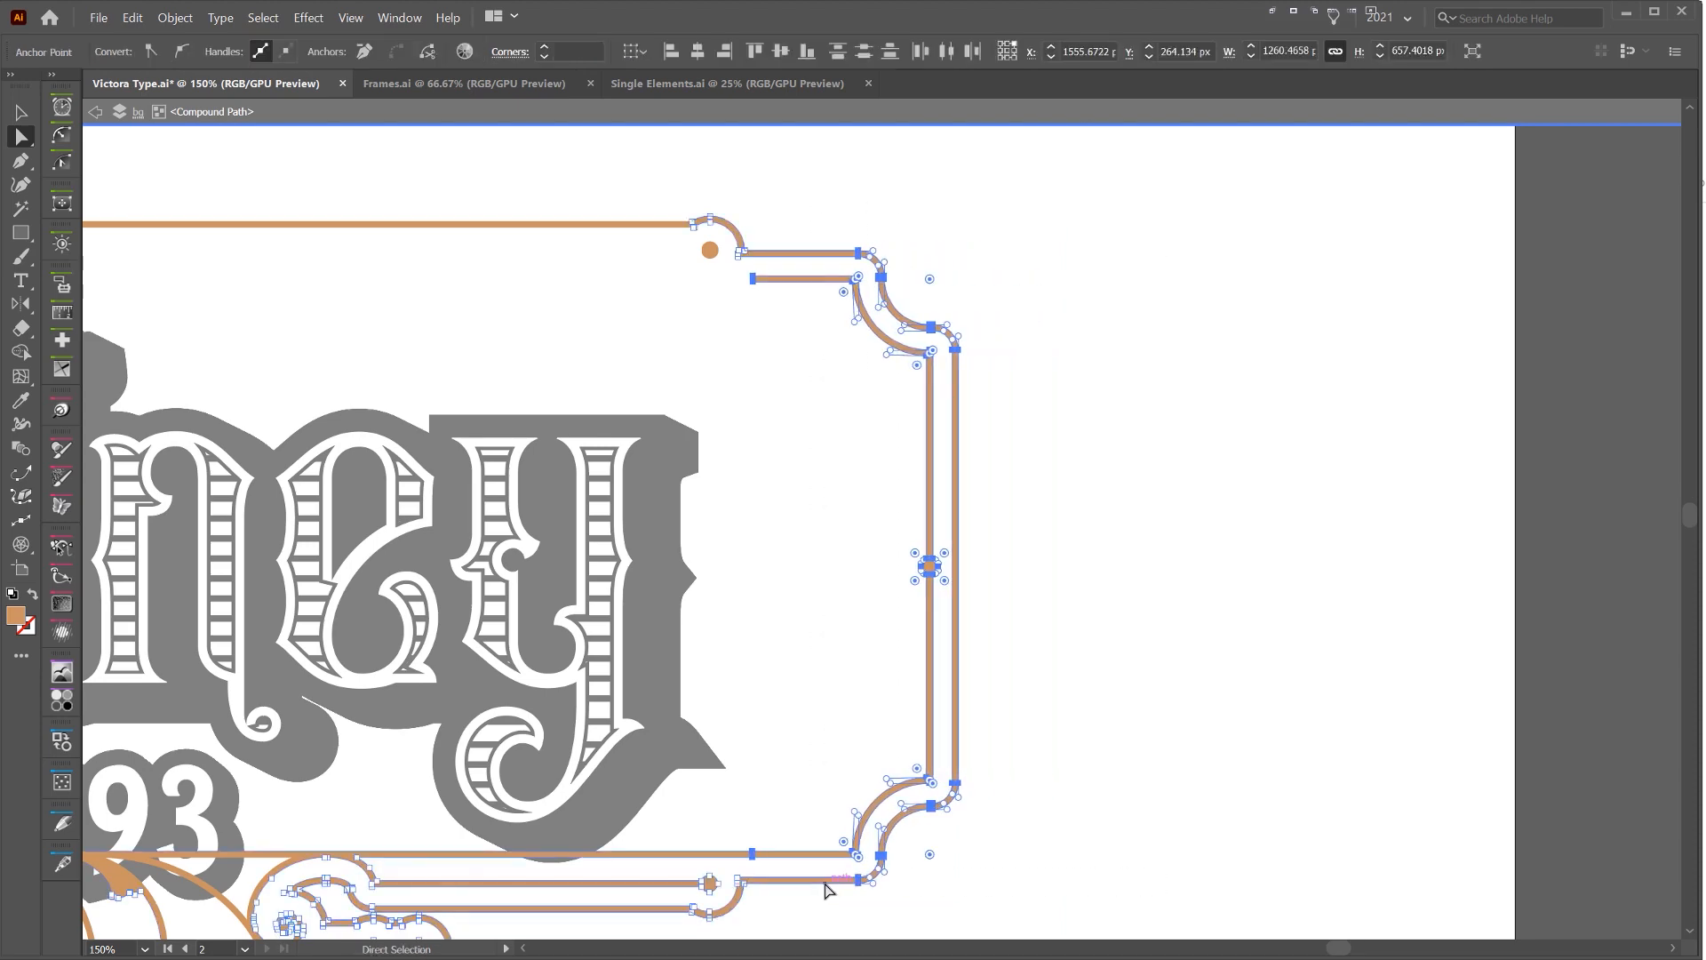
Shift the anchor points of the frame's left end inward until it is about 1190 px wide, and leave isolation mode
{"action": "key", "text": "ctrl+minus"}
{"action": "key", "text": "ctrl+minus"}
{"action": "left_click_drag", "start_coordinate": [625, 835], "coordinate": [614, 838]}
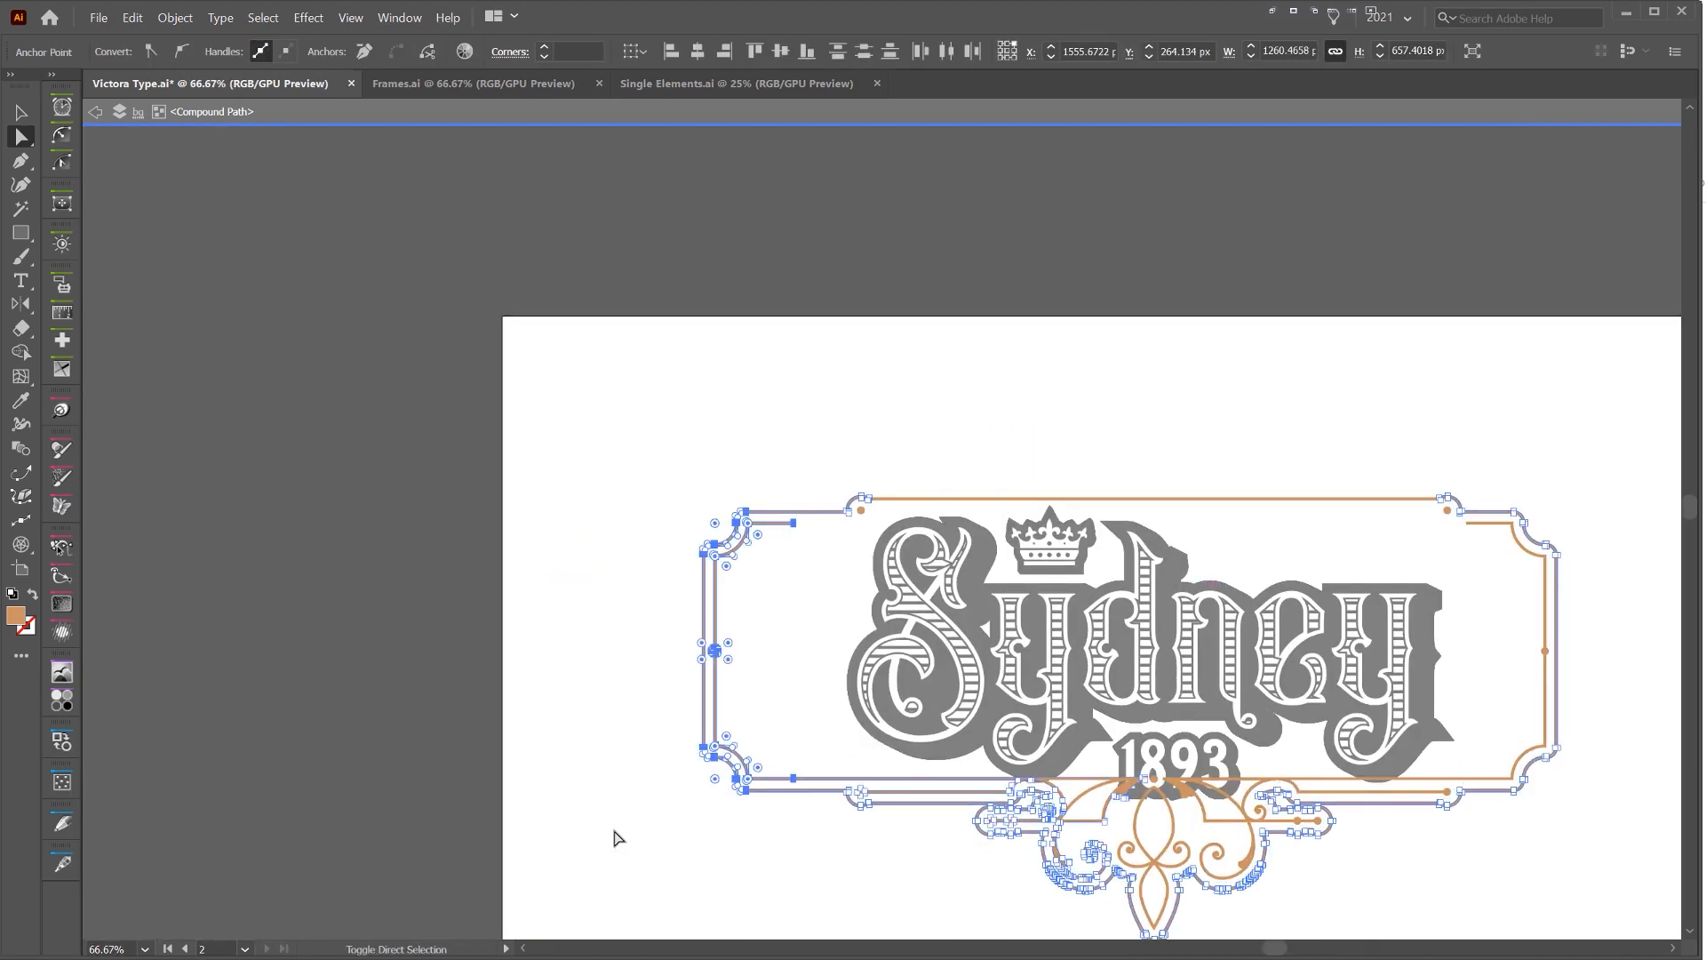
{"action": "key", "text": "Right"}
{"action": "key", "text": "Right"}
{"action": "key", "text": "Right"}
{"action": "key", "text": "Right"}
{"action": "key", "text": "Right"}
{"action": "key", "text": "Right"}
{"action": "key", "text": "Right"}
{"action": "left_click_drag", "start_coordinate": [1034, 406], "coordinate": [723, 276]}
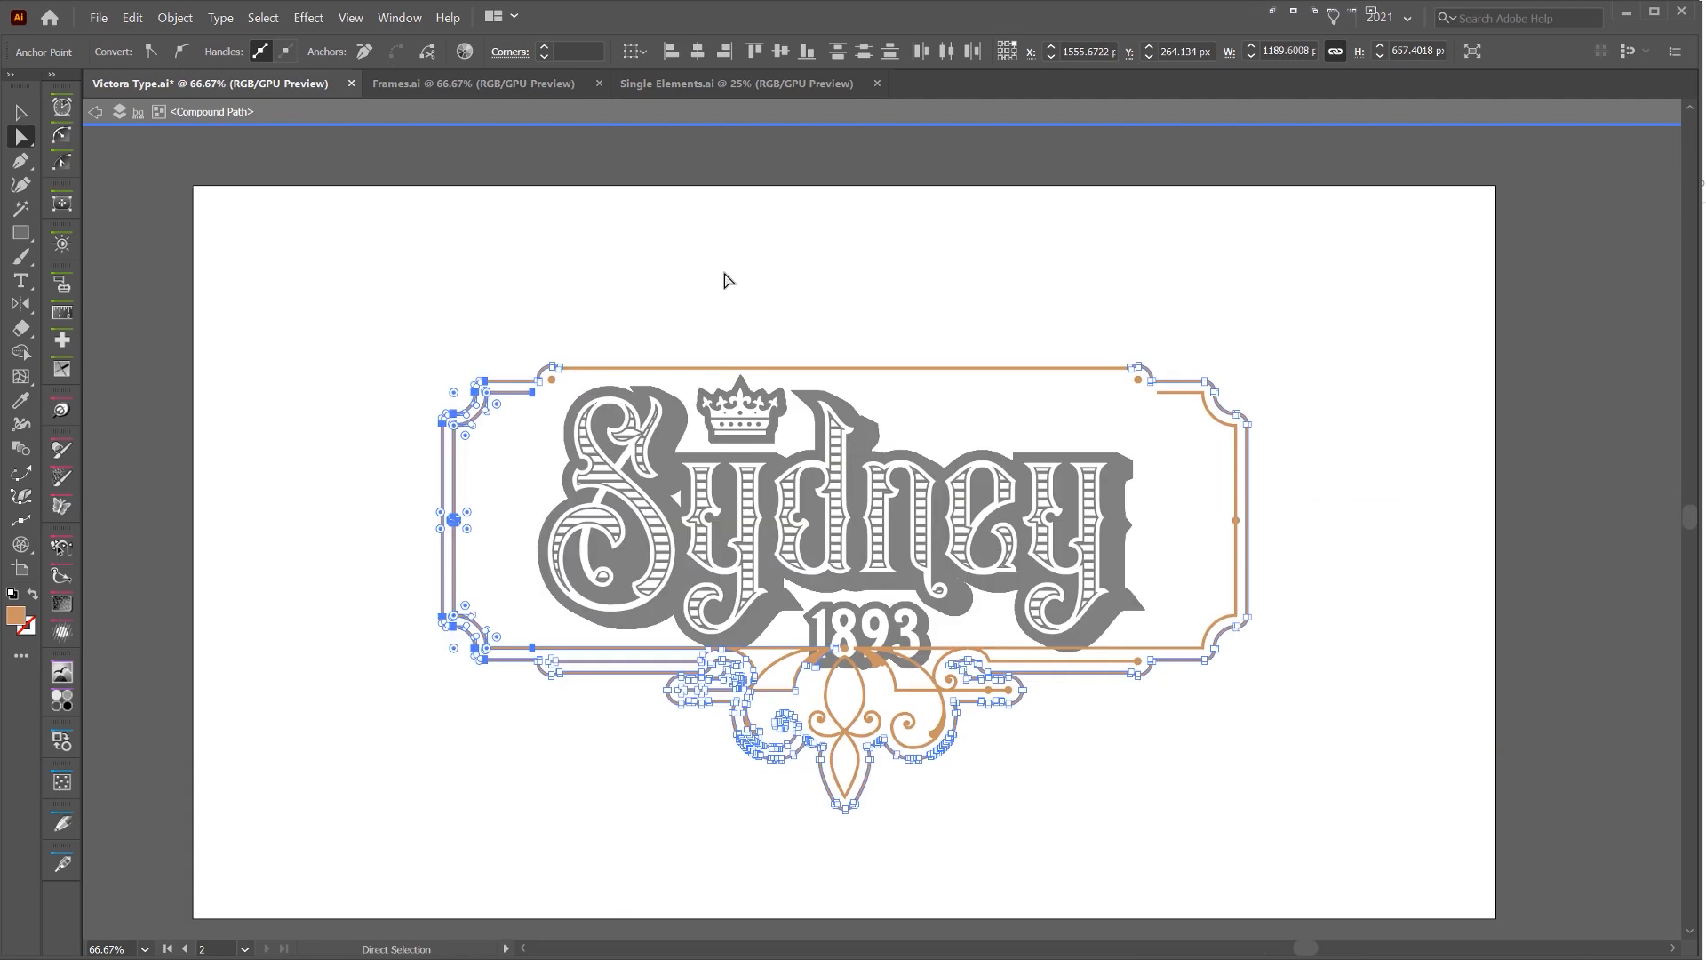
{"action": "key", "text": "v"}
{"action": "left_click", "coordinate": [871, 378]}
{"action": "double_click", "coordinate": [1232, 364]}
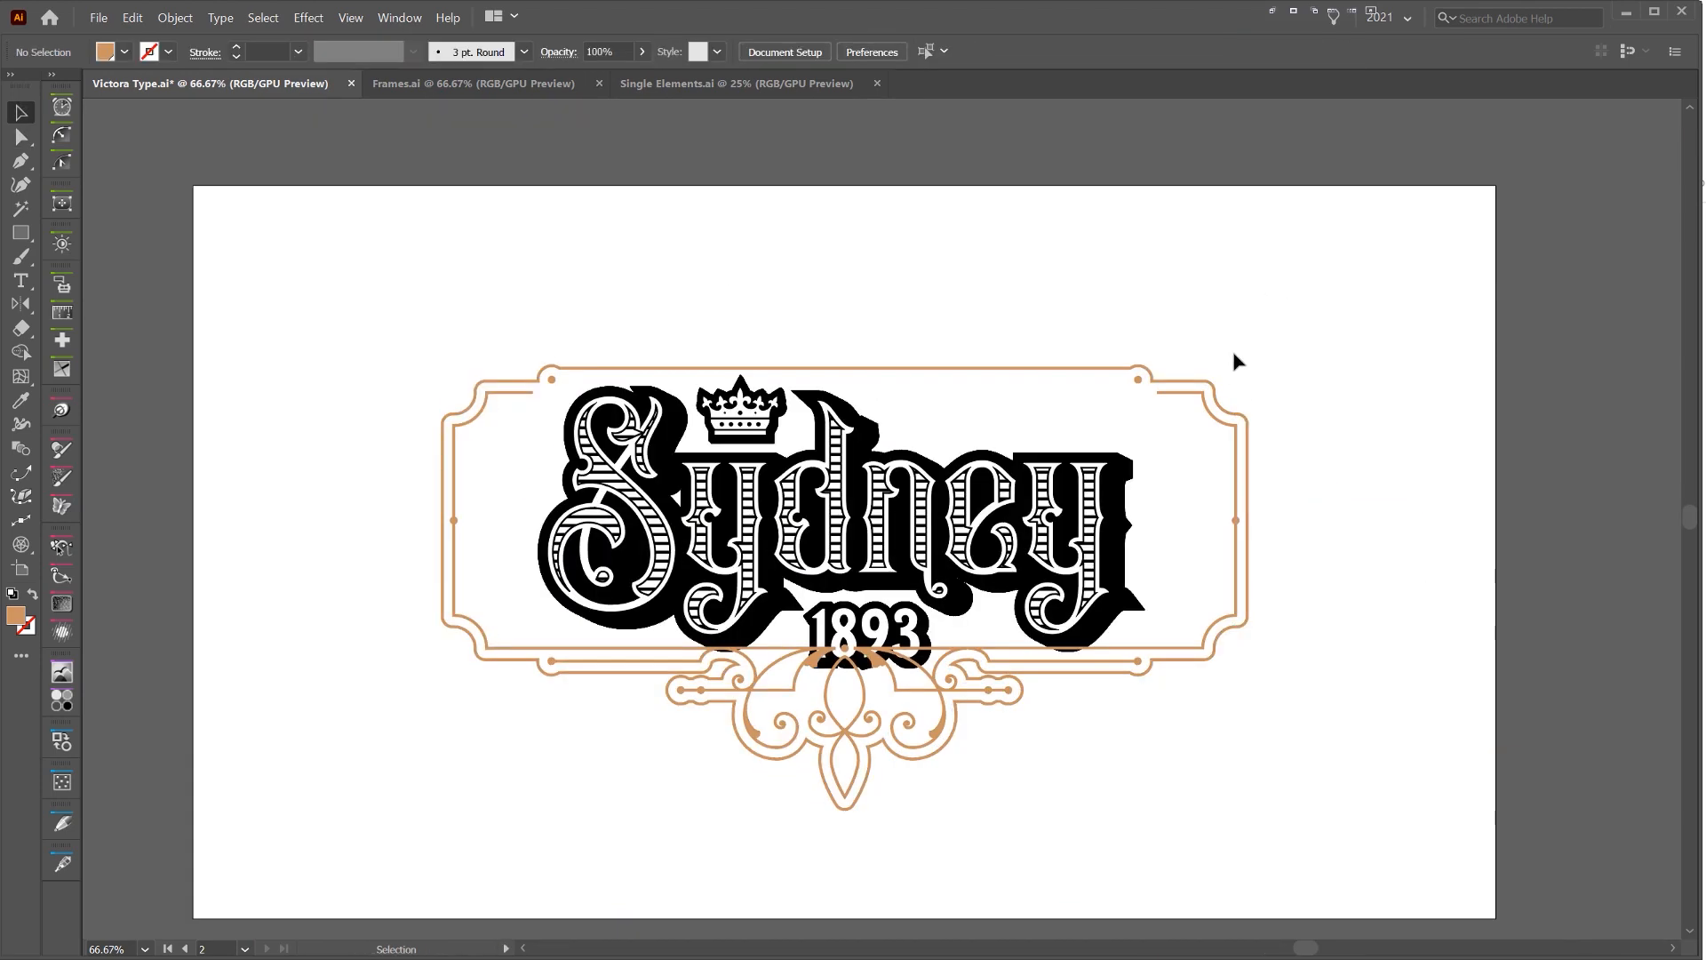
Move the whole frame right and down to about X 1595 px, Y 324 px, so its lower bar clears 1893
{"action": "left_click", "coordinate": [1182, 402]}
{"action": "key", "text": "Right"}
{"action": "key", "text": "Right"}
{"action": "key", "text": "Right"}
{"action": "key", "text": "Right"}
{"action": "key", "text": "Right"}
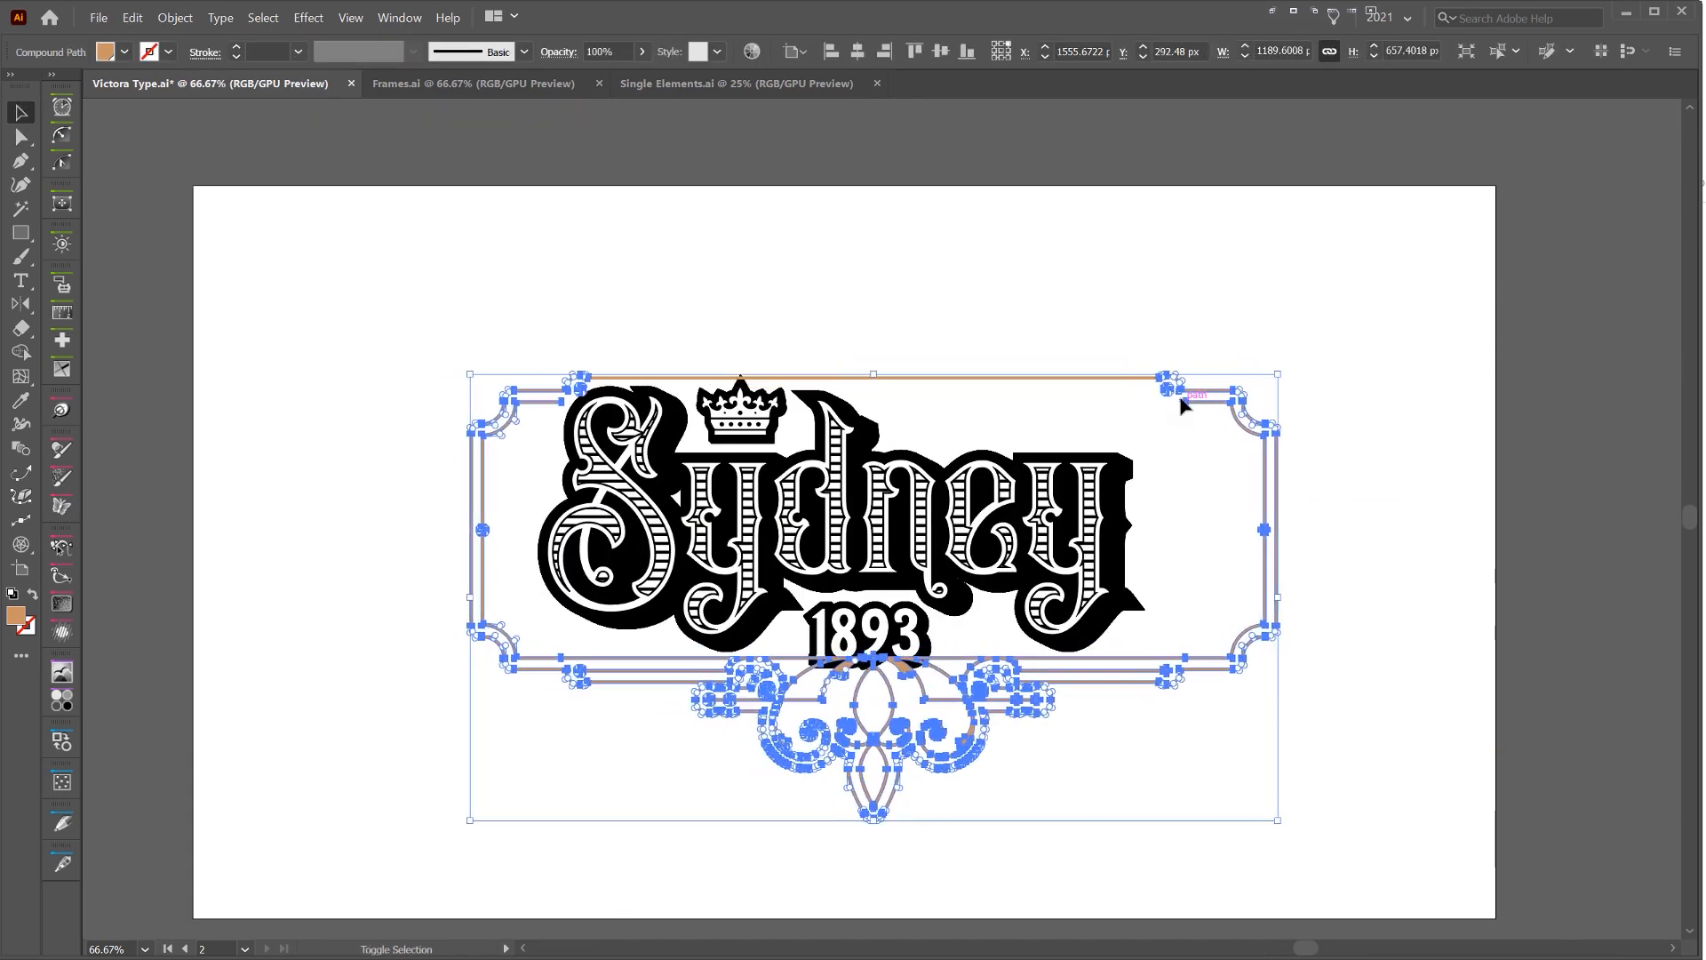
{"action": "key", "text": "Down"}
{"action": "key", "text": "Down"}
{"action": "key", "text": "Down"}
{"action": "key", "text": "Down"}
{"action": "key", "text": "Down"}
{"action": "key", "text": "Down"}
{"action": "key", "text": "Down"}
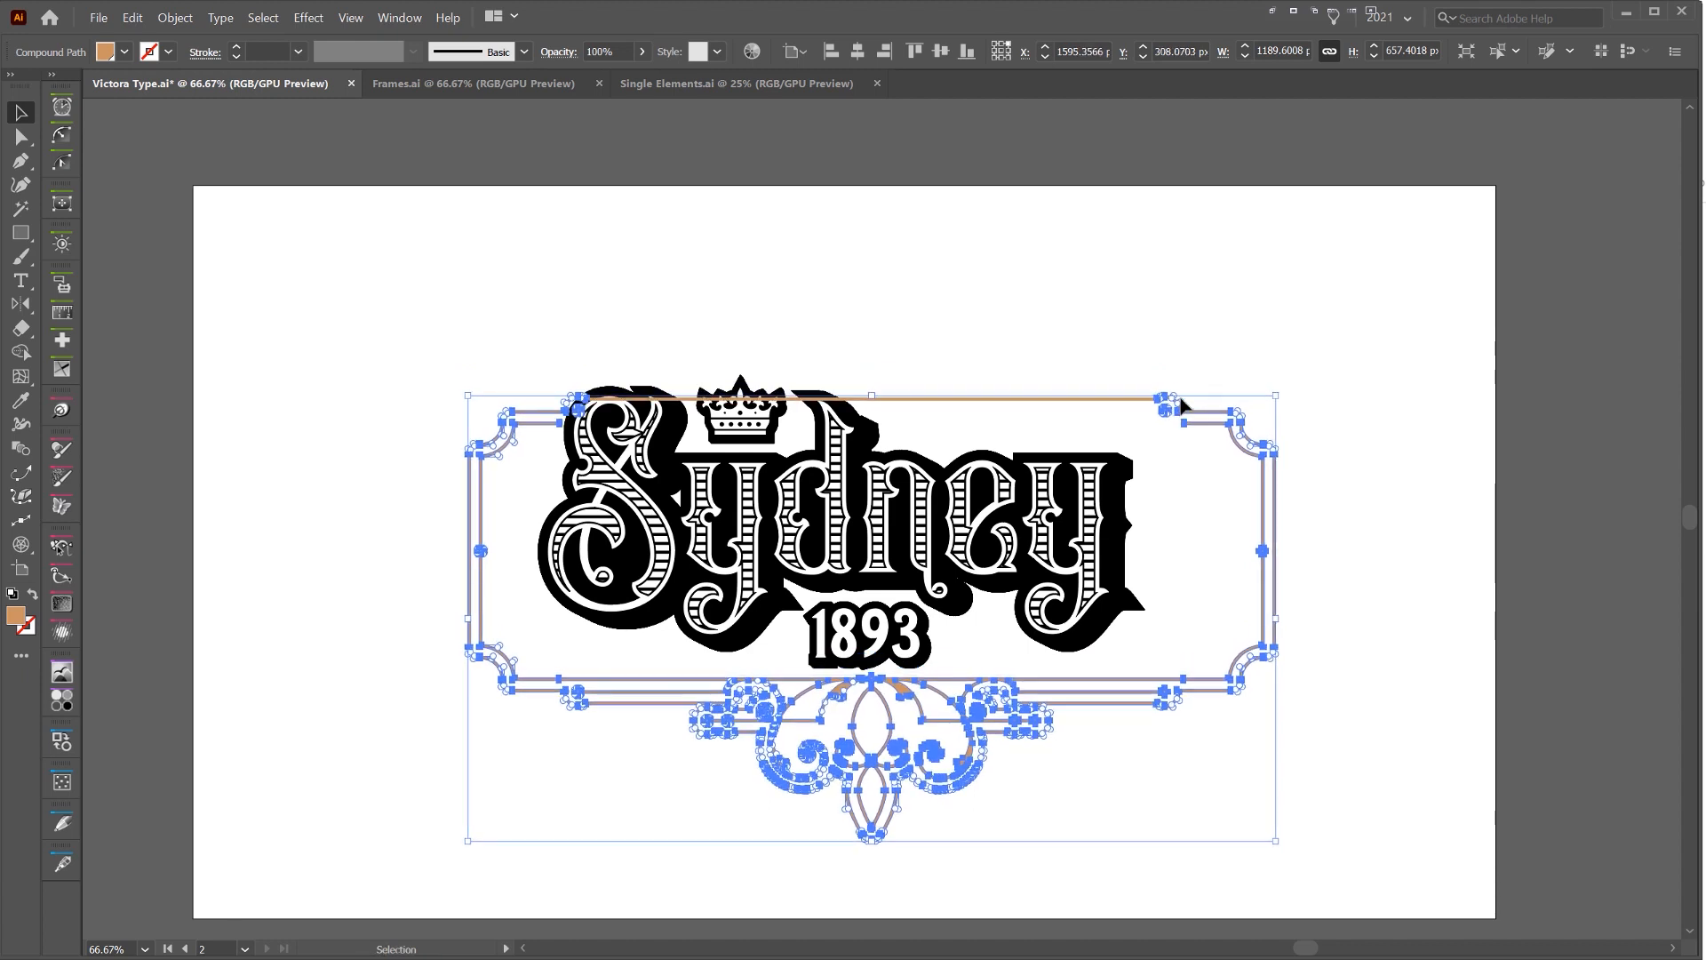
{"action": "key", "text": "Down"}
{"action": "key", "text": "Down"}
{"action": "key", "text": "Down"}
{"action": "key", "text": "Down"}
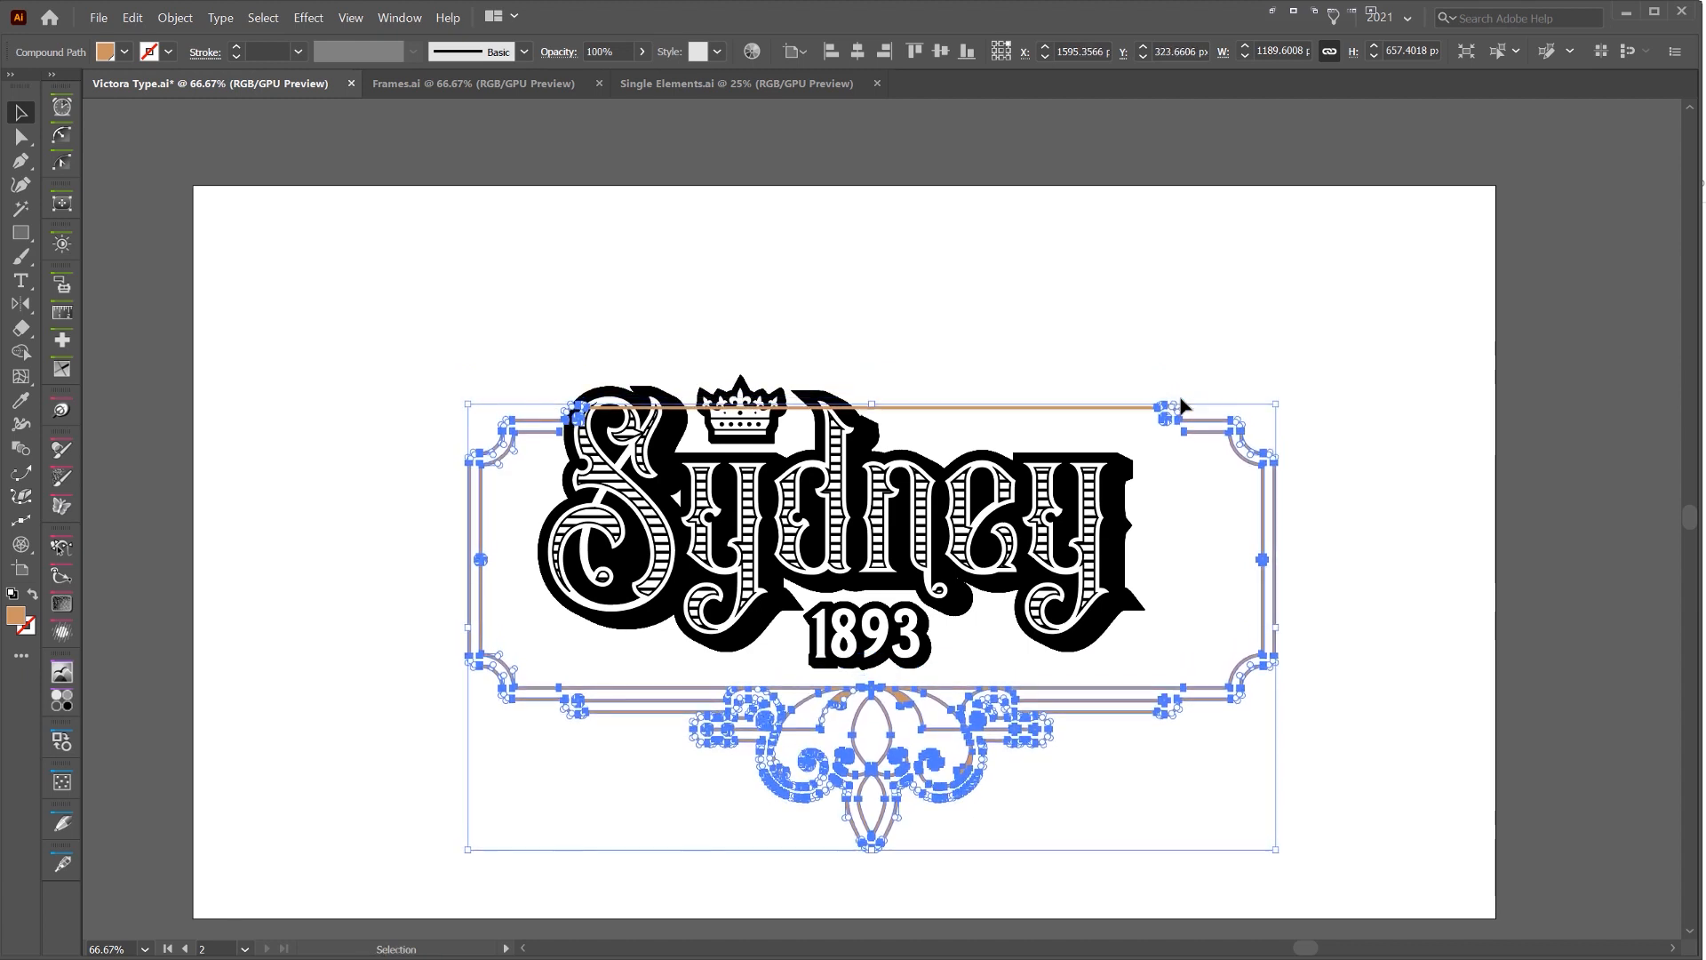
{"action": "left_click", "coordinate": [1166, 444]}
{"action": "left_click_drag", "start_coordinate": [1162, 492], "coordinate": [1091, 512]}
{"action": "left_click", "coordinate": [1206, 485]}
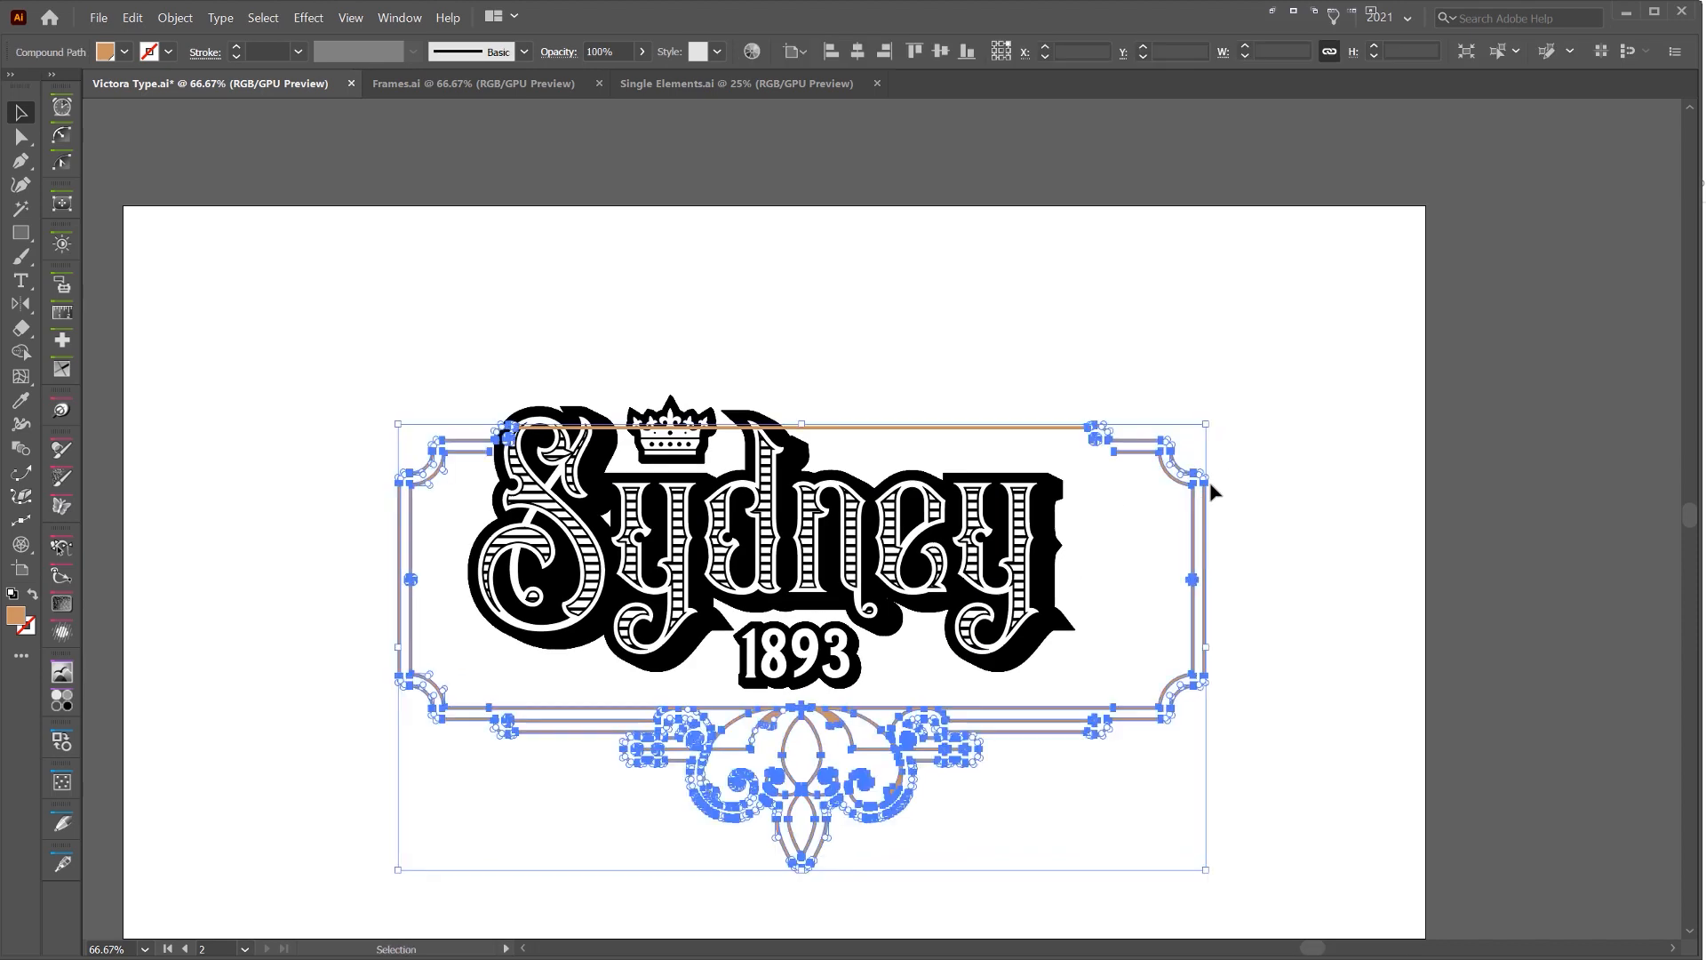
{"action": "left_click", "coordinate": [1041, 569]}
{"action": "left_click", "coordinate": [920, 654]}
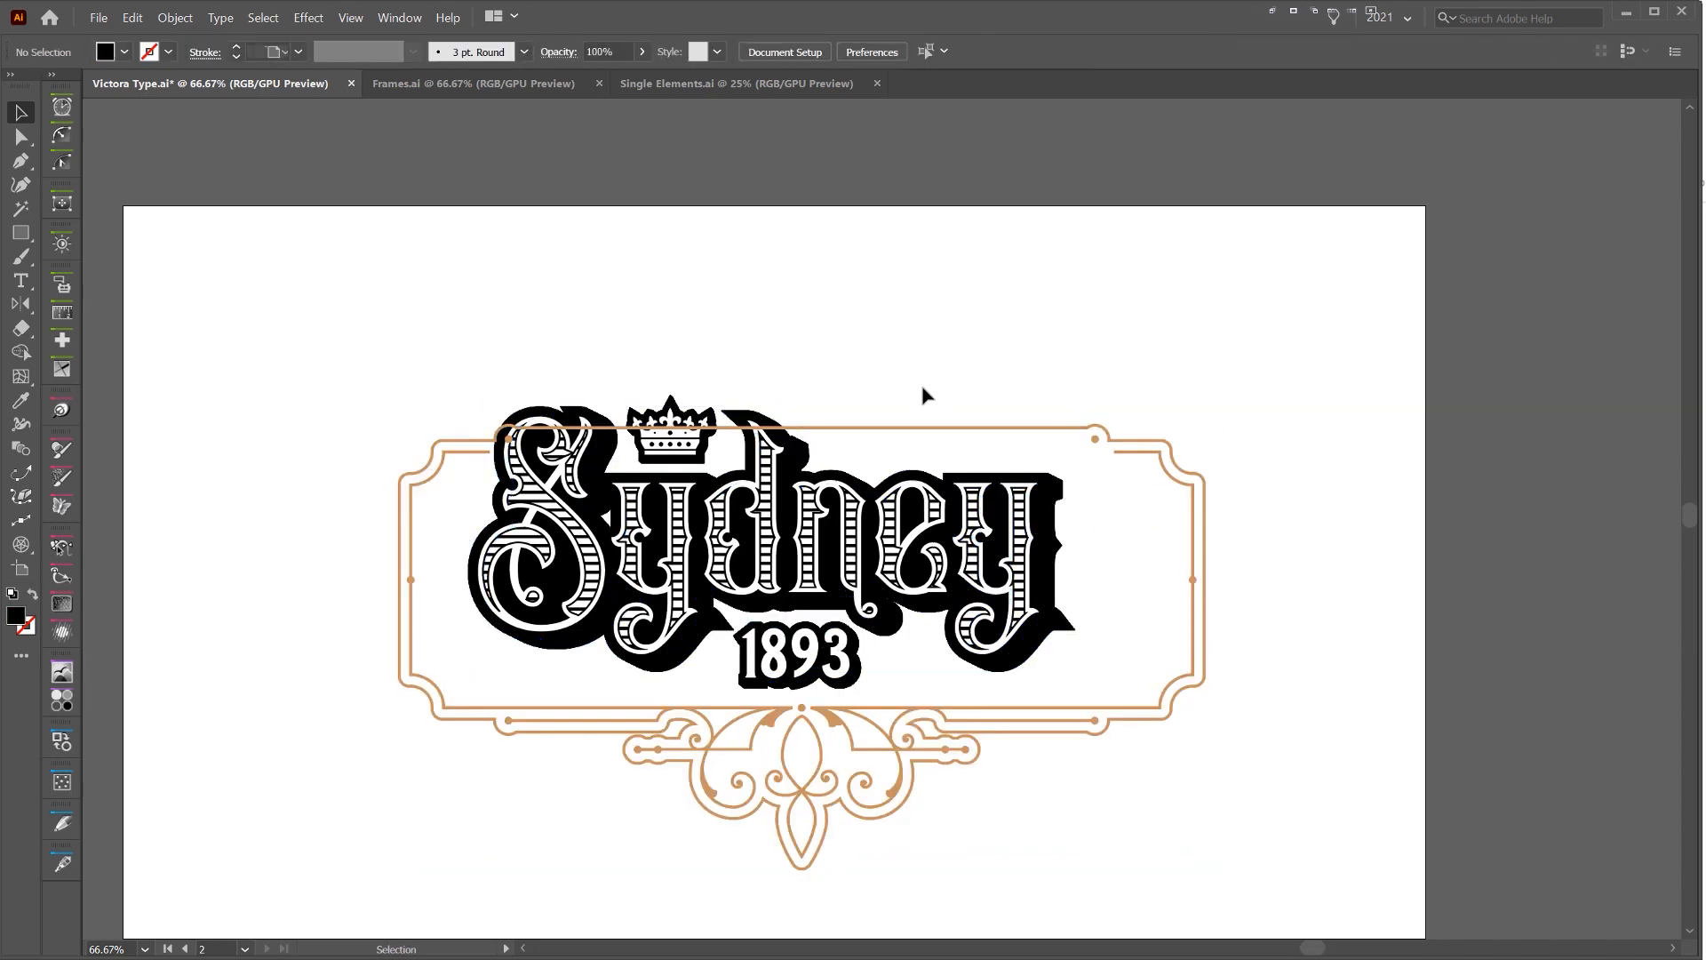
Isolate the frame's compound path and delete its upper horizontal bar between the two corner arcs
{"action": "scroll", "coordinate": [775, 416], "scroll_direction": "up", "scroll_amount": 1}
{"action": "scroll", "coordinate": [448, 467], "scroll_direction": "up", "scroll_amount": 2}
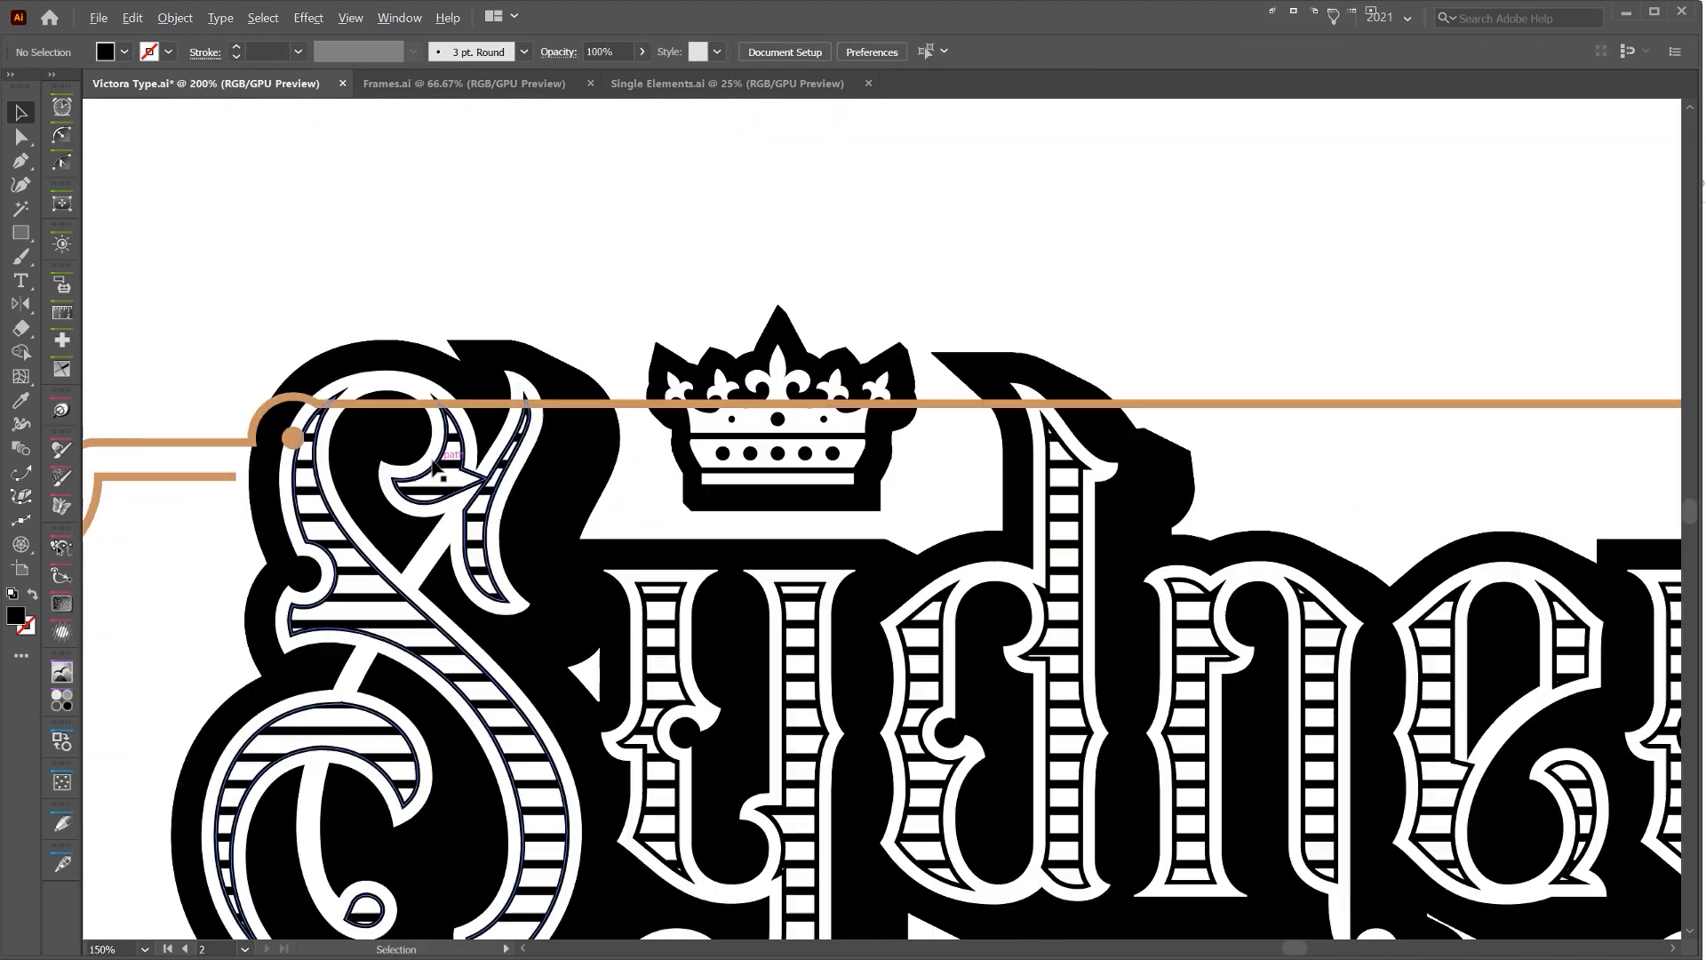
{"action": "double_click", "coordinate": [214, 447]}
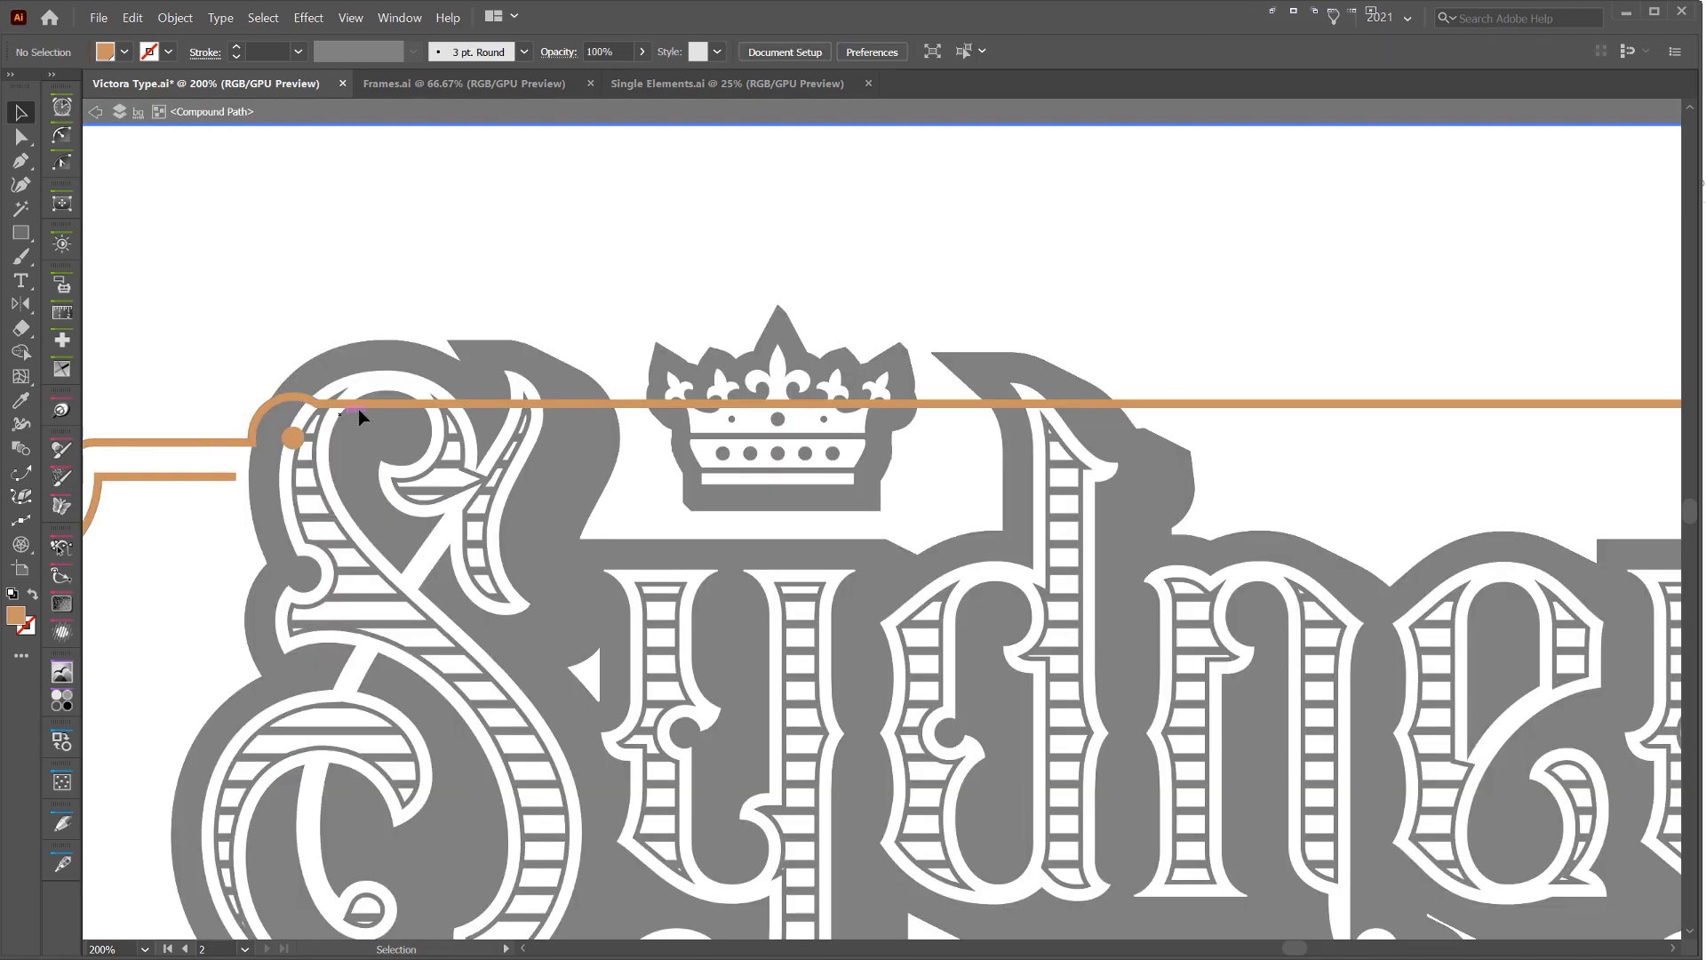
{"action": "scroll", "coordinate": [280, 411], "scroll_direction": "up", "scroll_amount": 4}
{"action": "left_click", "coordinate": [403, 430]}
{"action": "scroll", "coordinate": [403, 430], "scroll_direction": "up", "scroll_amount": 3}
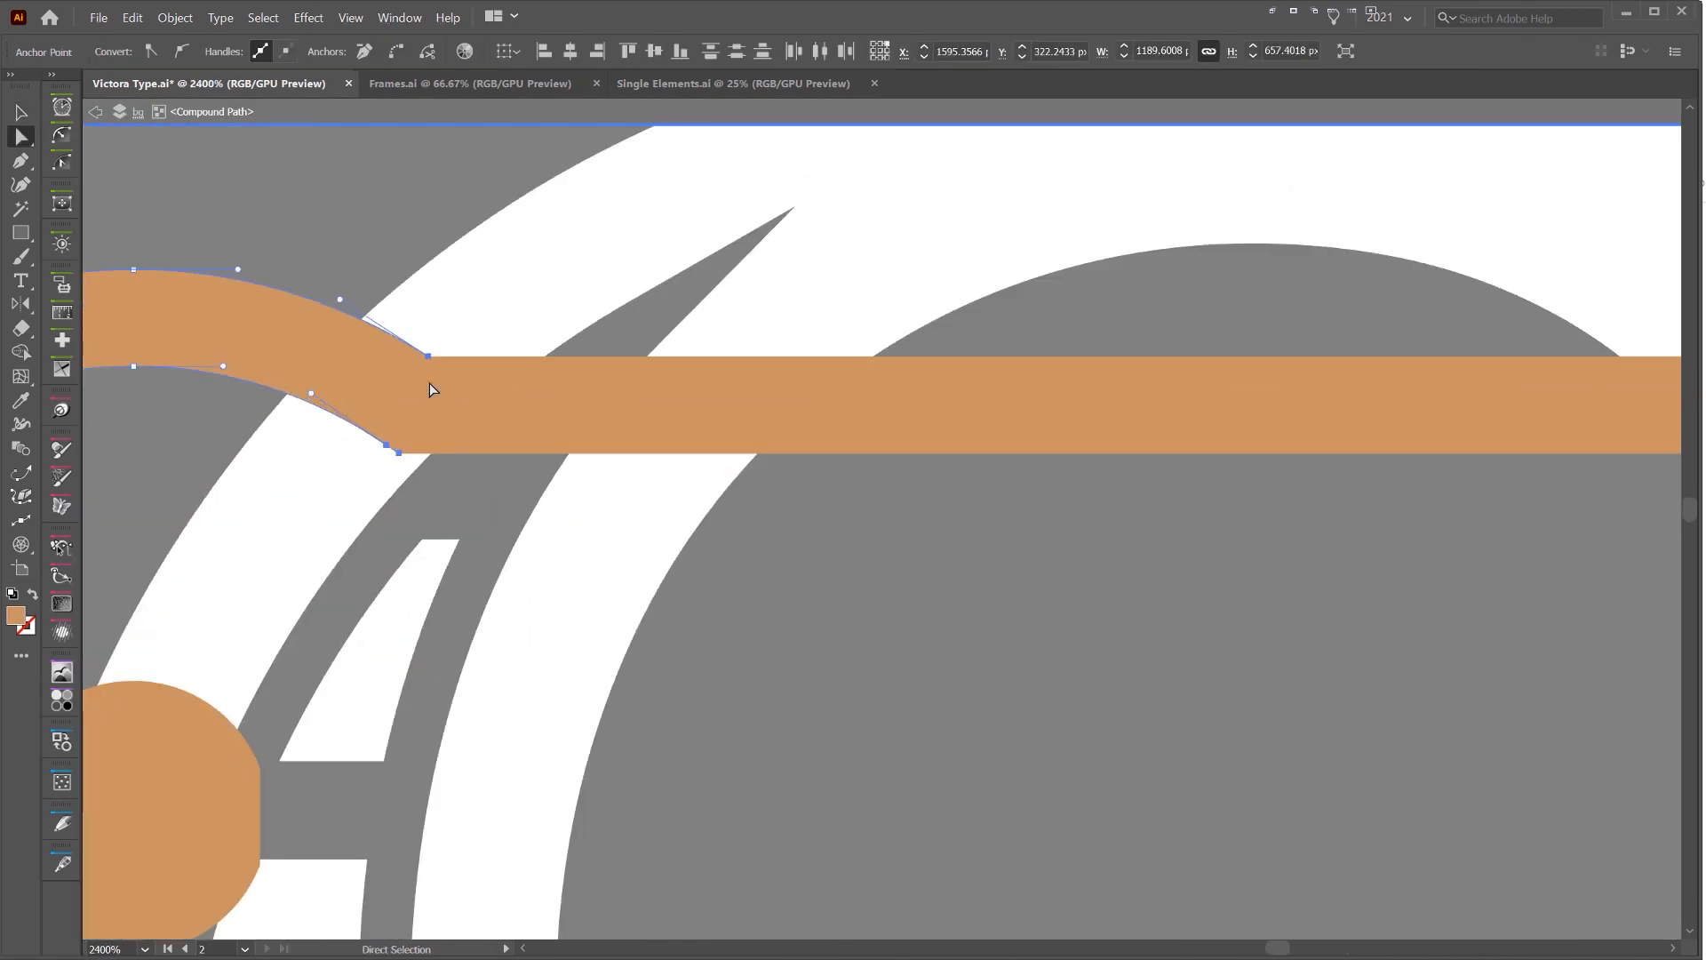
{"action": "left_click_drag", "start_coordinate": [410, 433], "coordinate": [396, 465]}
{"action": "key", "text": "ctrl+z"}
{"action": "left_click", "coordinate": [398, 453]}
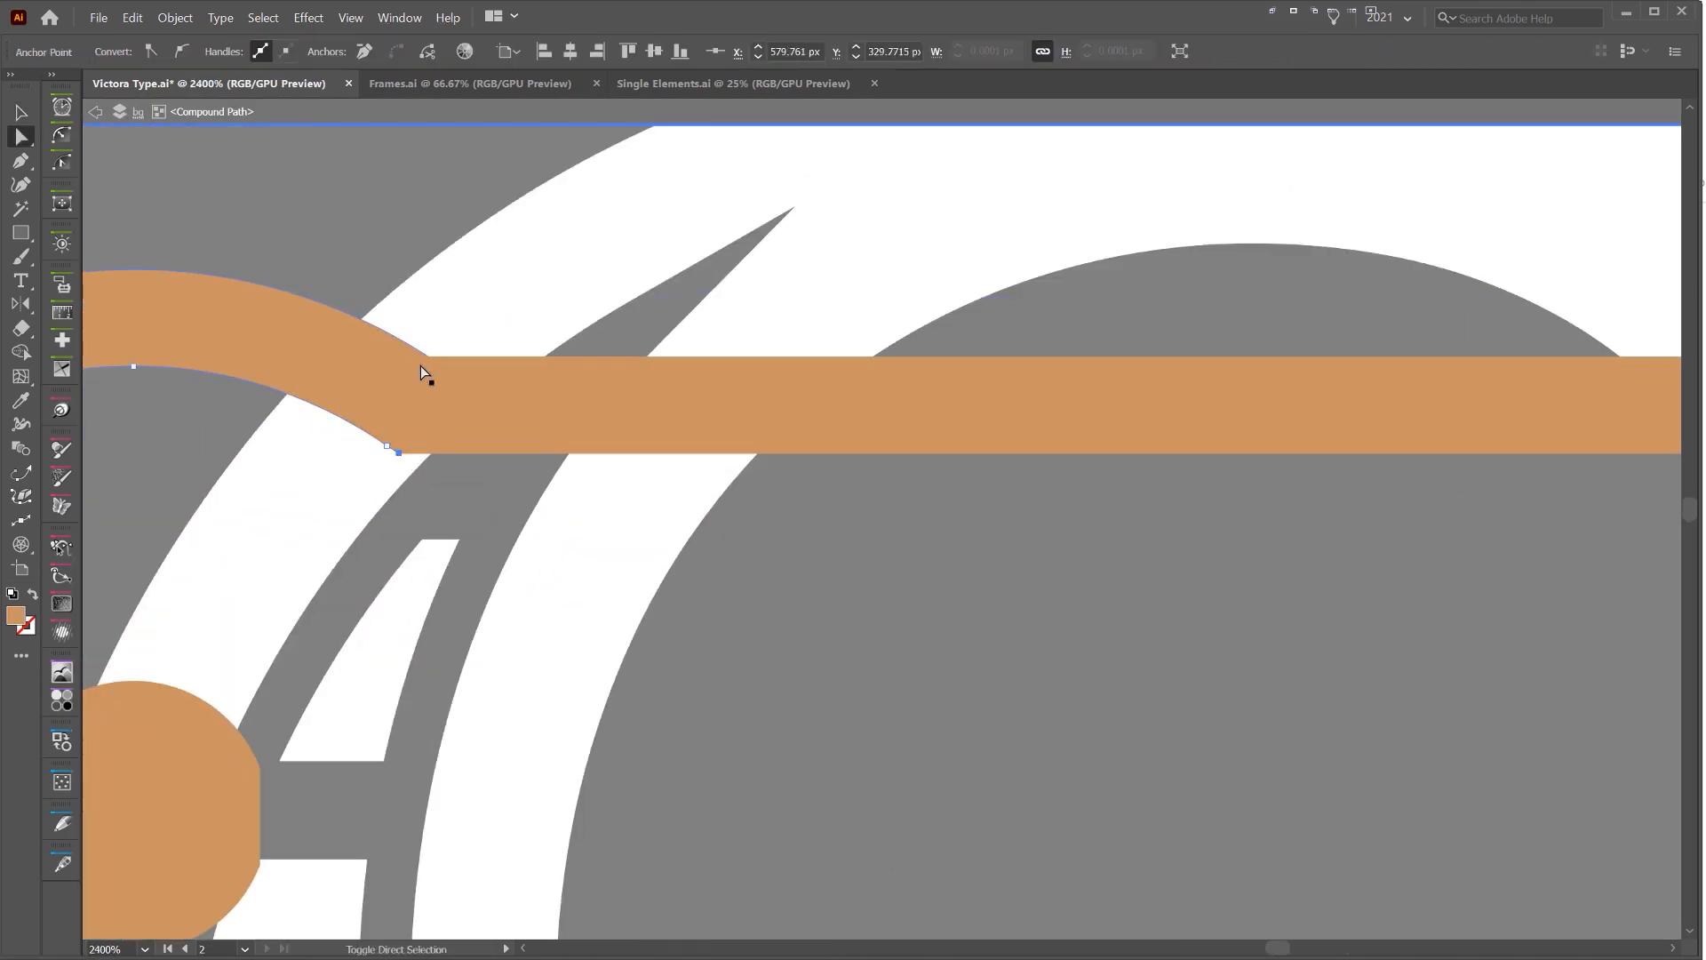
{"action": "left_click", "coordinate": [427, 355], "text": "shift"}
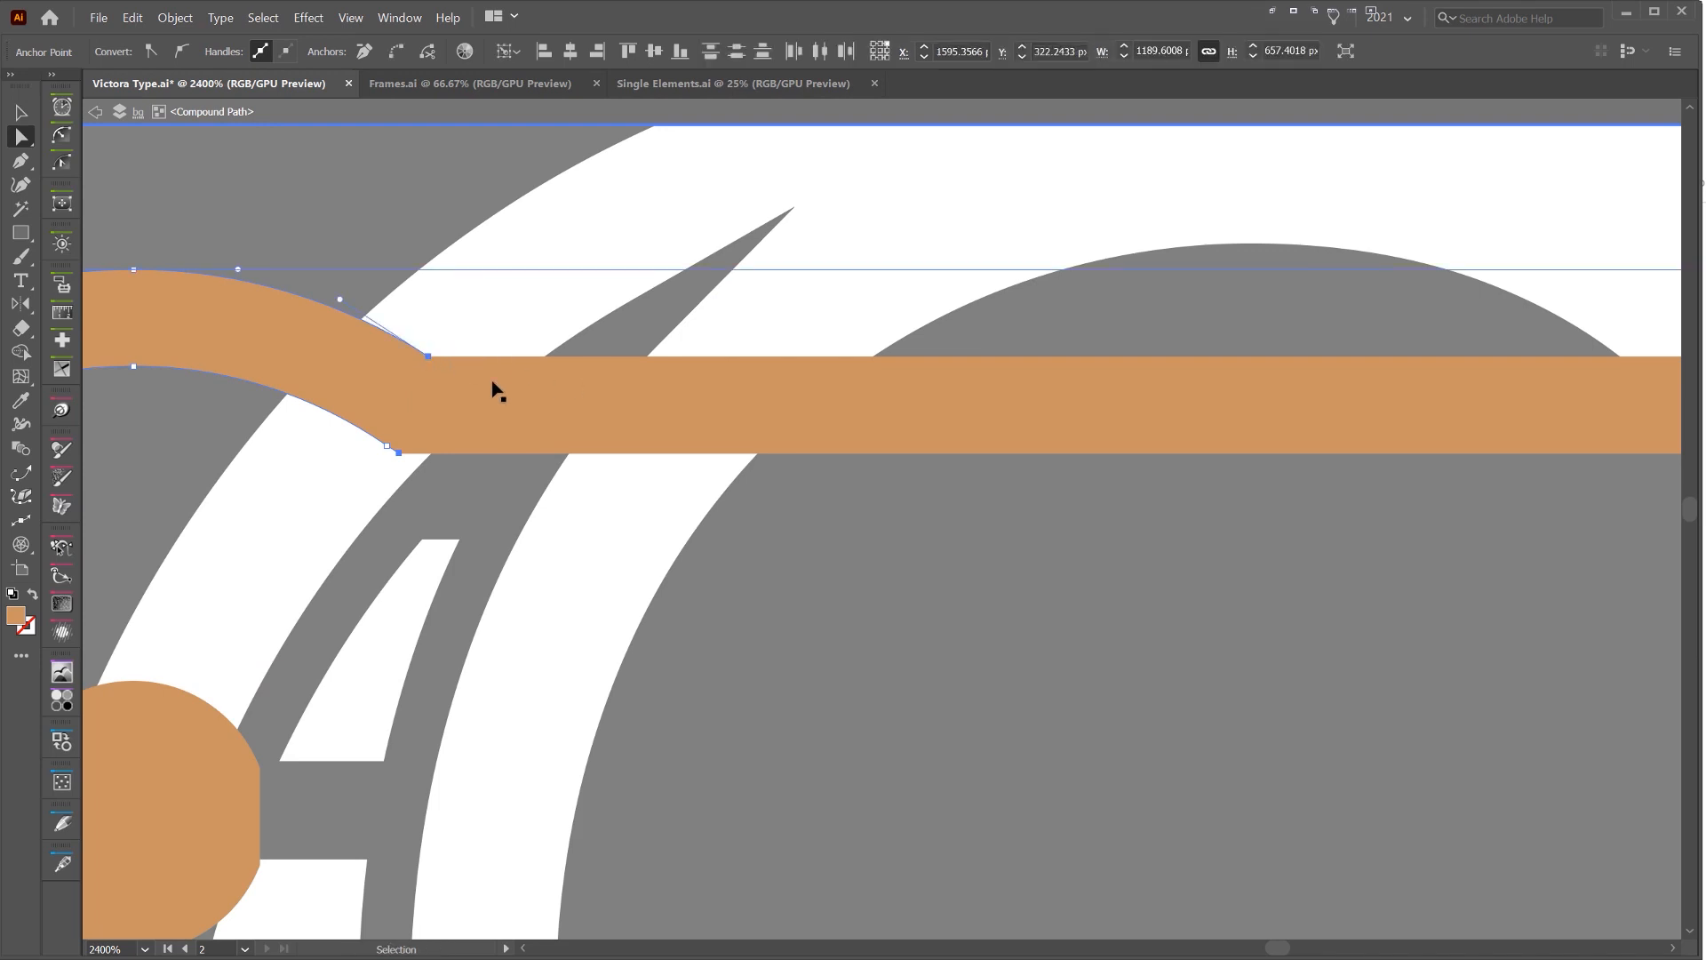
{"action": "key", "text": "Delete"}
Join the open end points of the arcs at both upper corners, leave isolation mode and check the right dot's flat side
{"action": "scroll", "coordinate": [381, 397], "scroll_direction": "up", "scroll_amount": 2}
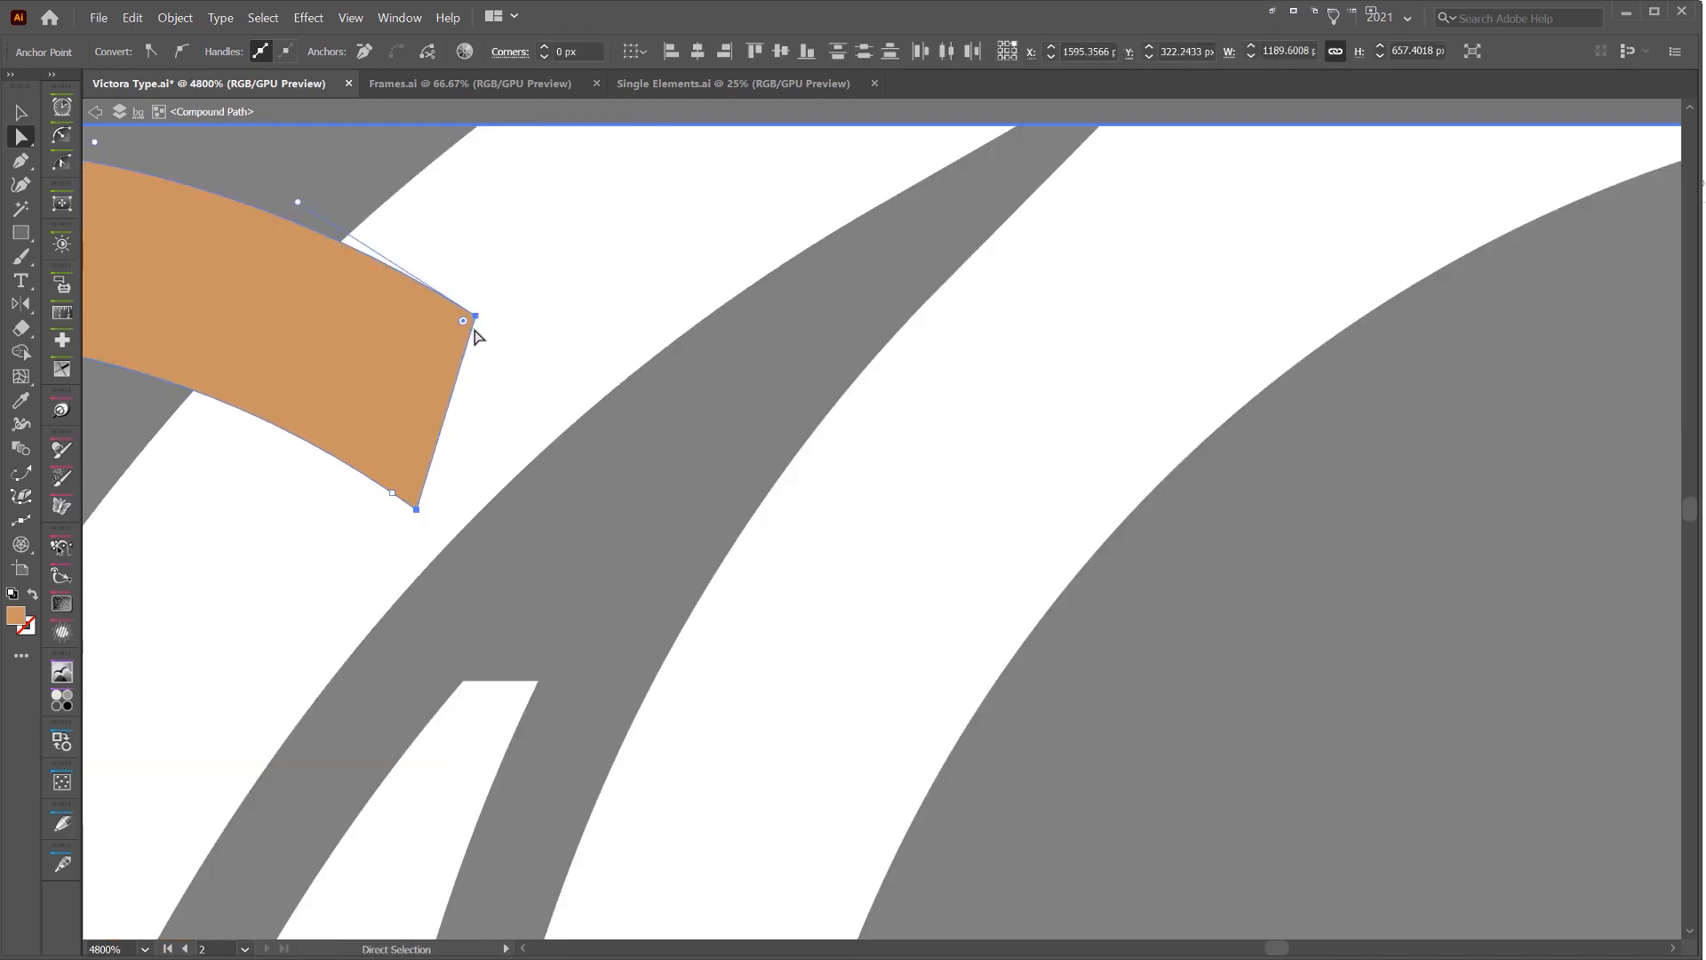
{"action": "scroll", "coordinate": [471, 413], "scroll_direction": "down", "scroll_amount": 9}
{"action": "left_click_drag", "start_coordinate": [1289, 417], "coordinate": [359, 449]}
{"action": "scroll", "coordinate": [1350, 466], "scroll_direction": "up", "scroll_amount": 8}
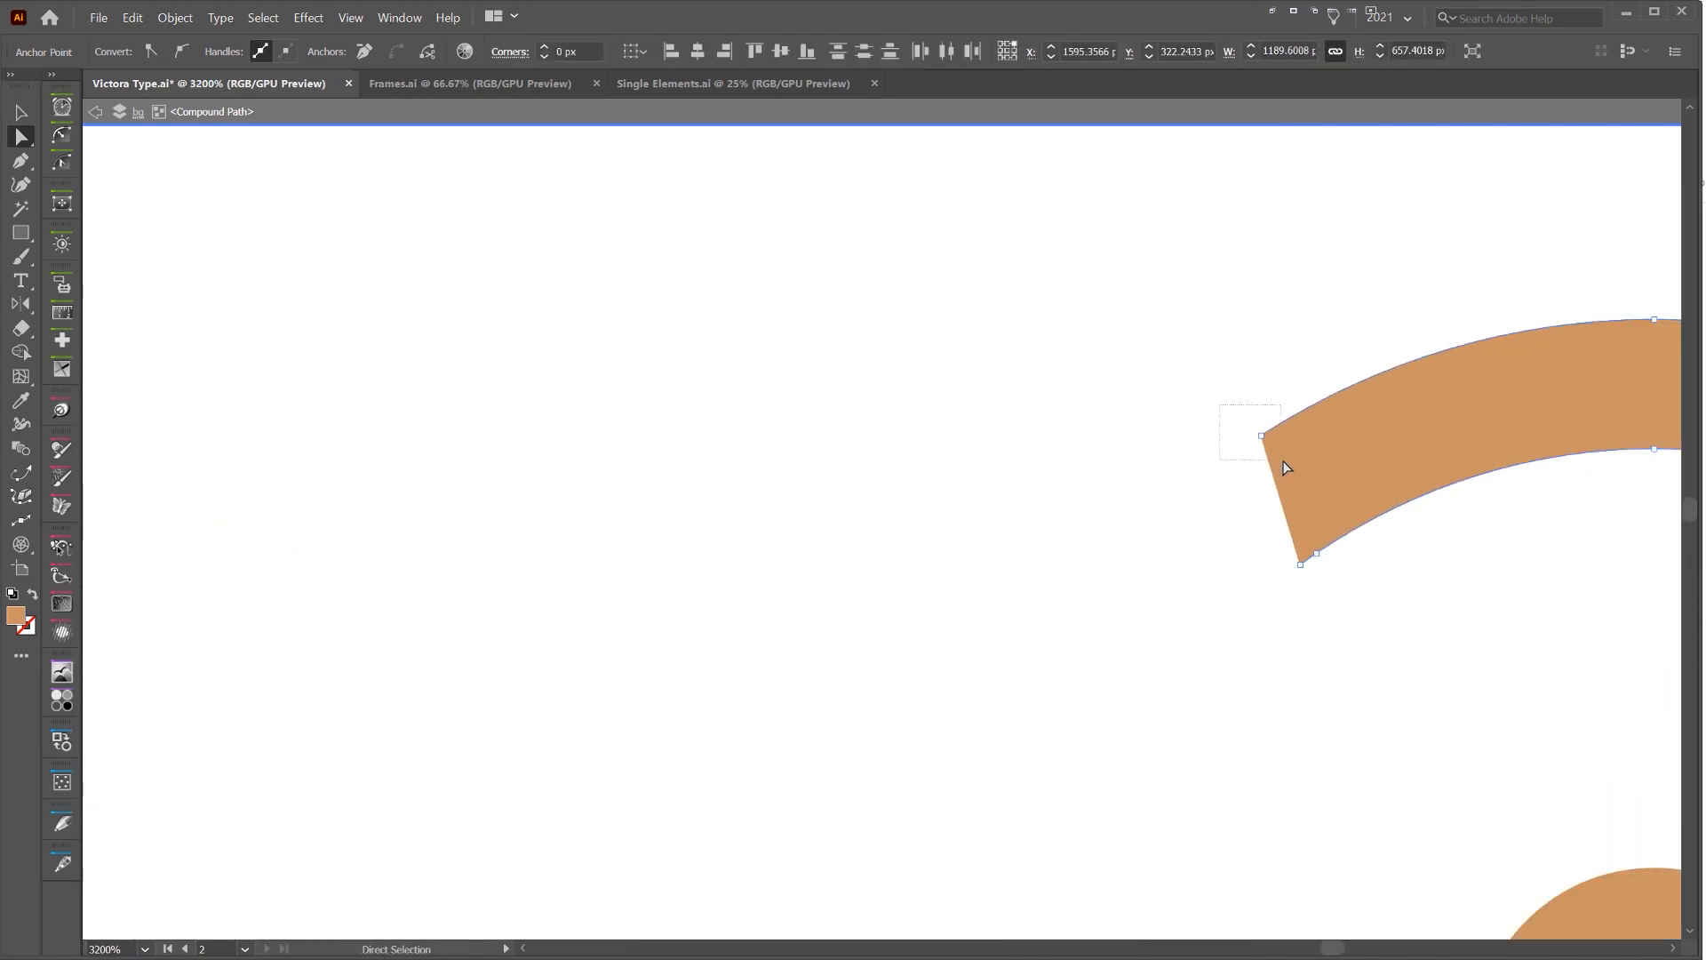
{"action": "left_click_drag", "start_coordinate": [1283, 460], "coordinate": [1284, 462]}
{"action": "left_click_drag", "start_coordinate": [1282, 552], "coordinate": [1305, 574], "text": "shift"}
{"action": "scroll", "coordinate": [1311, 558], "scroll_direction": "up", "scroll_amount": 4}
{"action": "left_click_drag", "start_coordinate": [1430, 754], "coordinate": [1040, 769]}
{"action": "key", "text": "ctrl+j"}
{"action": "scroll", "coordinate": [972, 408], "scroll_direction": "down", "scroll_amount": 1}
{"action": "left_click", "coordinate": [904, 297]}
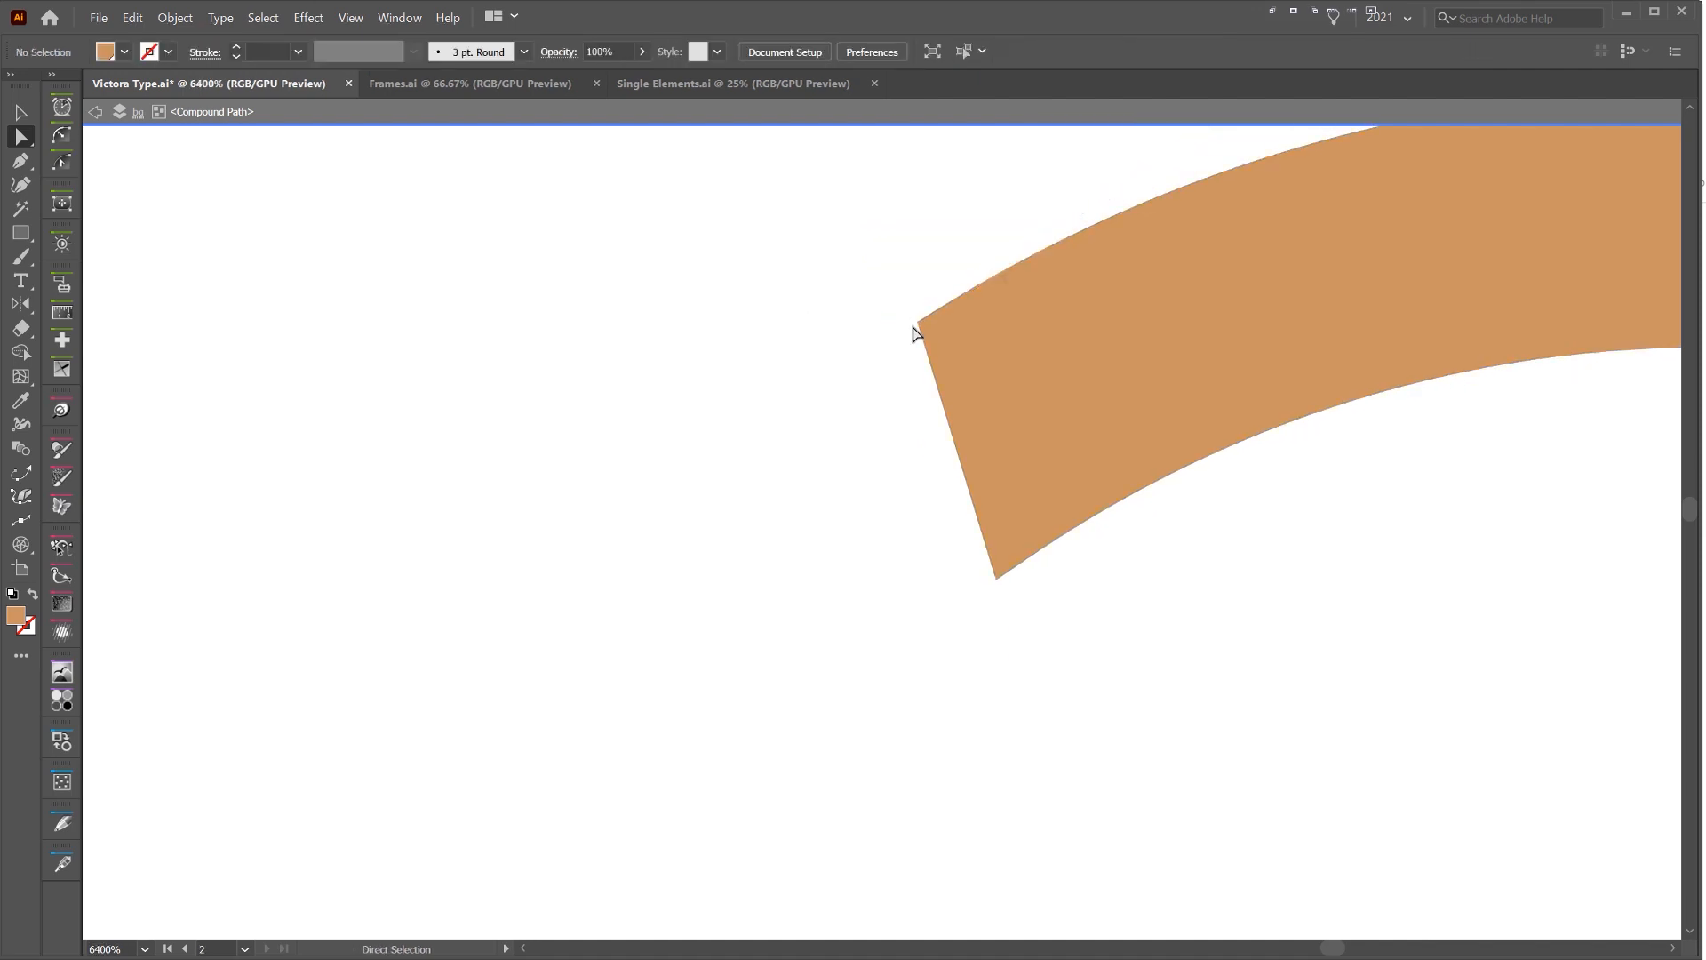
{"action": "left_click", "coordinate": [917, 334]}
{"action": "scroll", "coordinate": [924, 379], "scroll_direction": "down", "scroll_amount": 6}
{"action": "left_click", "coordinate": [1221, 283]}
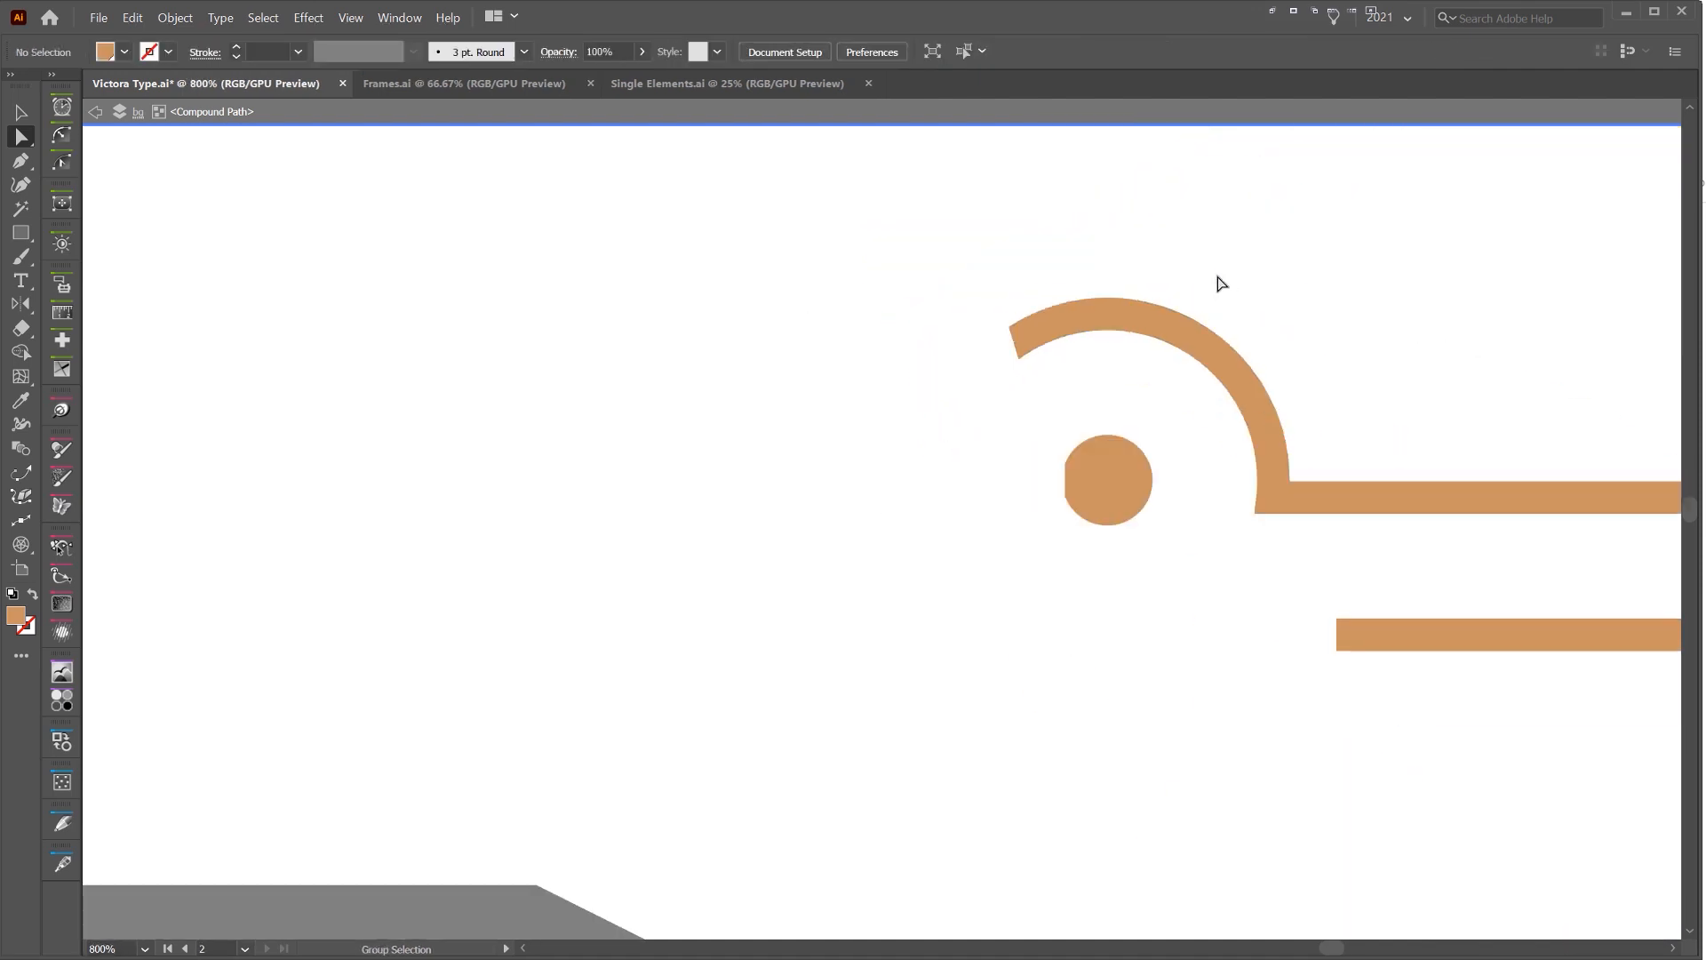
{"action": "key", "text": "Escape"}
{"action": "left_click", "coordinate": [1114, 446]}
{"action": "left_click_drag", "start_coordinate": [1049, 453], "coordinate": [1070, 513]}
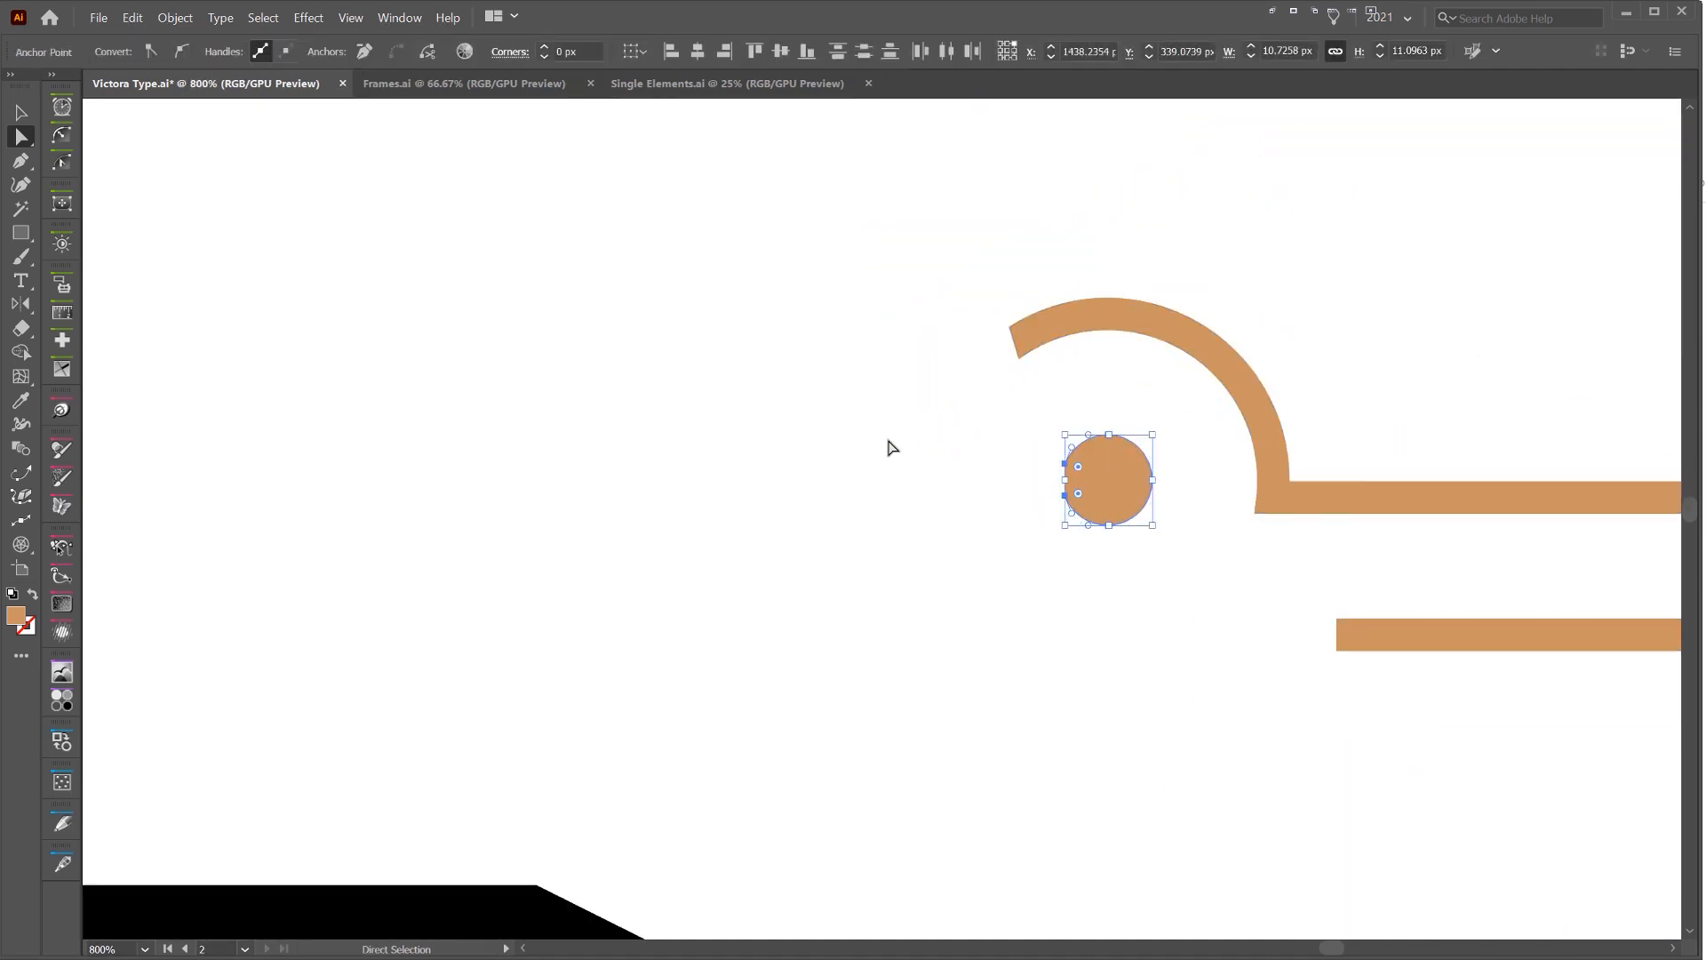
{"action": "left_click", "coordinate": [890, 447]}
{"action": "scroll", "coordinate": [890, 447], "scroll_direction": "down", "scroll_amount": 7}
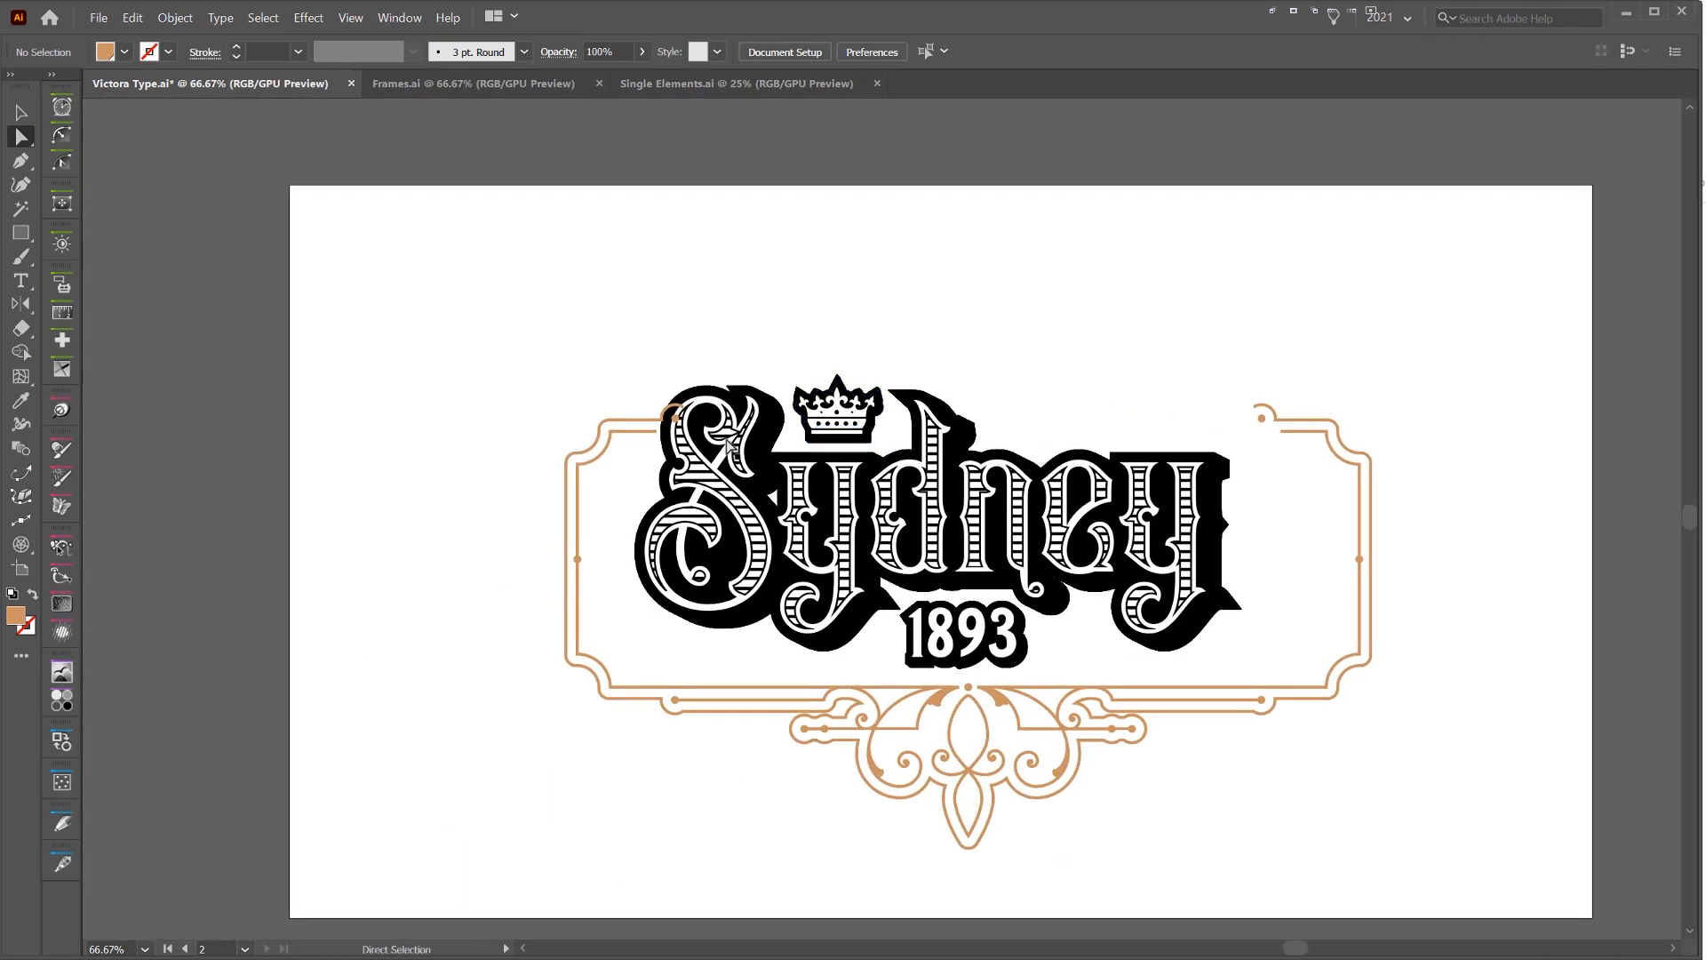
Recolor the whole frame black to match the lettering
{"action": "key", "text": "v"}
{"action": "left_click", "coordinate": [589, 458]}
{"action": "left_click", "coordinate": [1127, 335]}
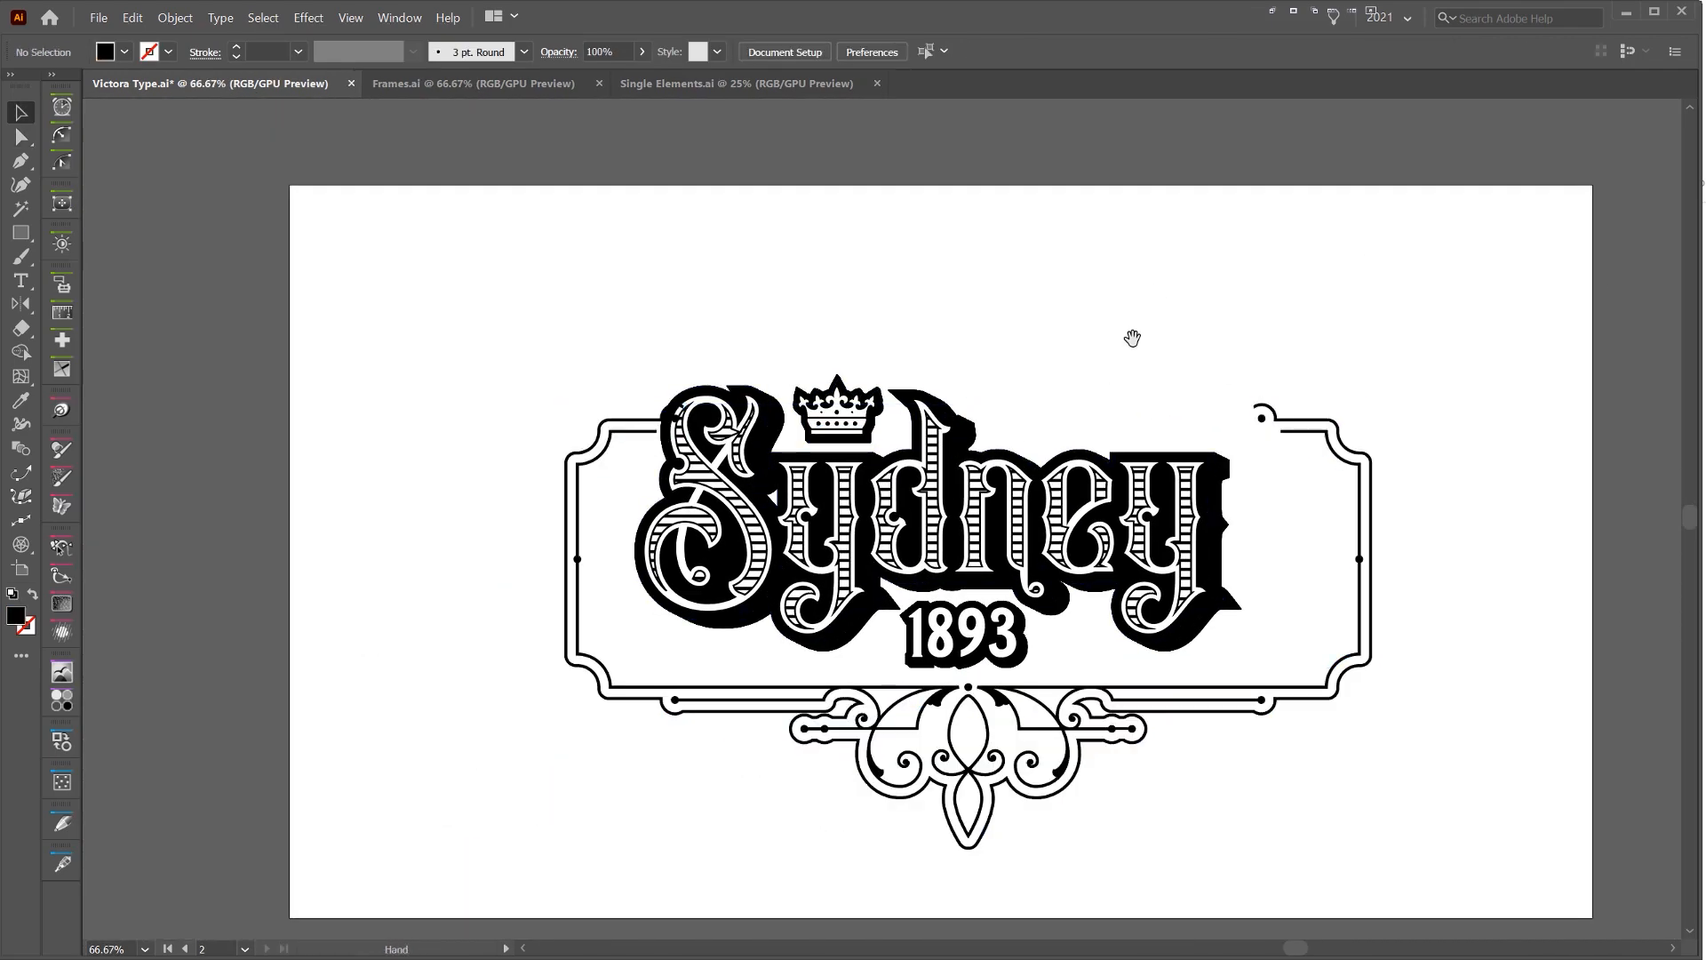
Isolate the frame's compound path and delete the upper-left arc and dot overlapping the S
{"action": "scroll", "coordinate": [622, 426], "scroll_direction": "up", "scroll_amount": 5}
{"action": "double_click", "coordinate": [584, 404]}
{"action": "key", "text": "a"}
{"action": "left_click", "coordinate": [699, 400]}
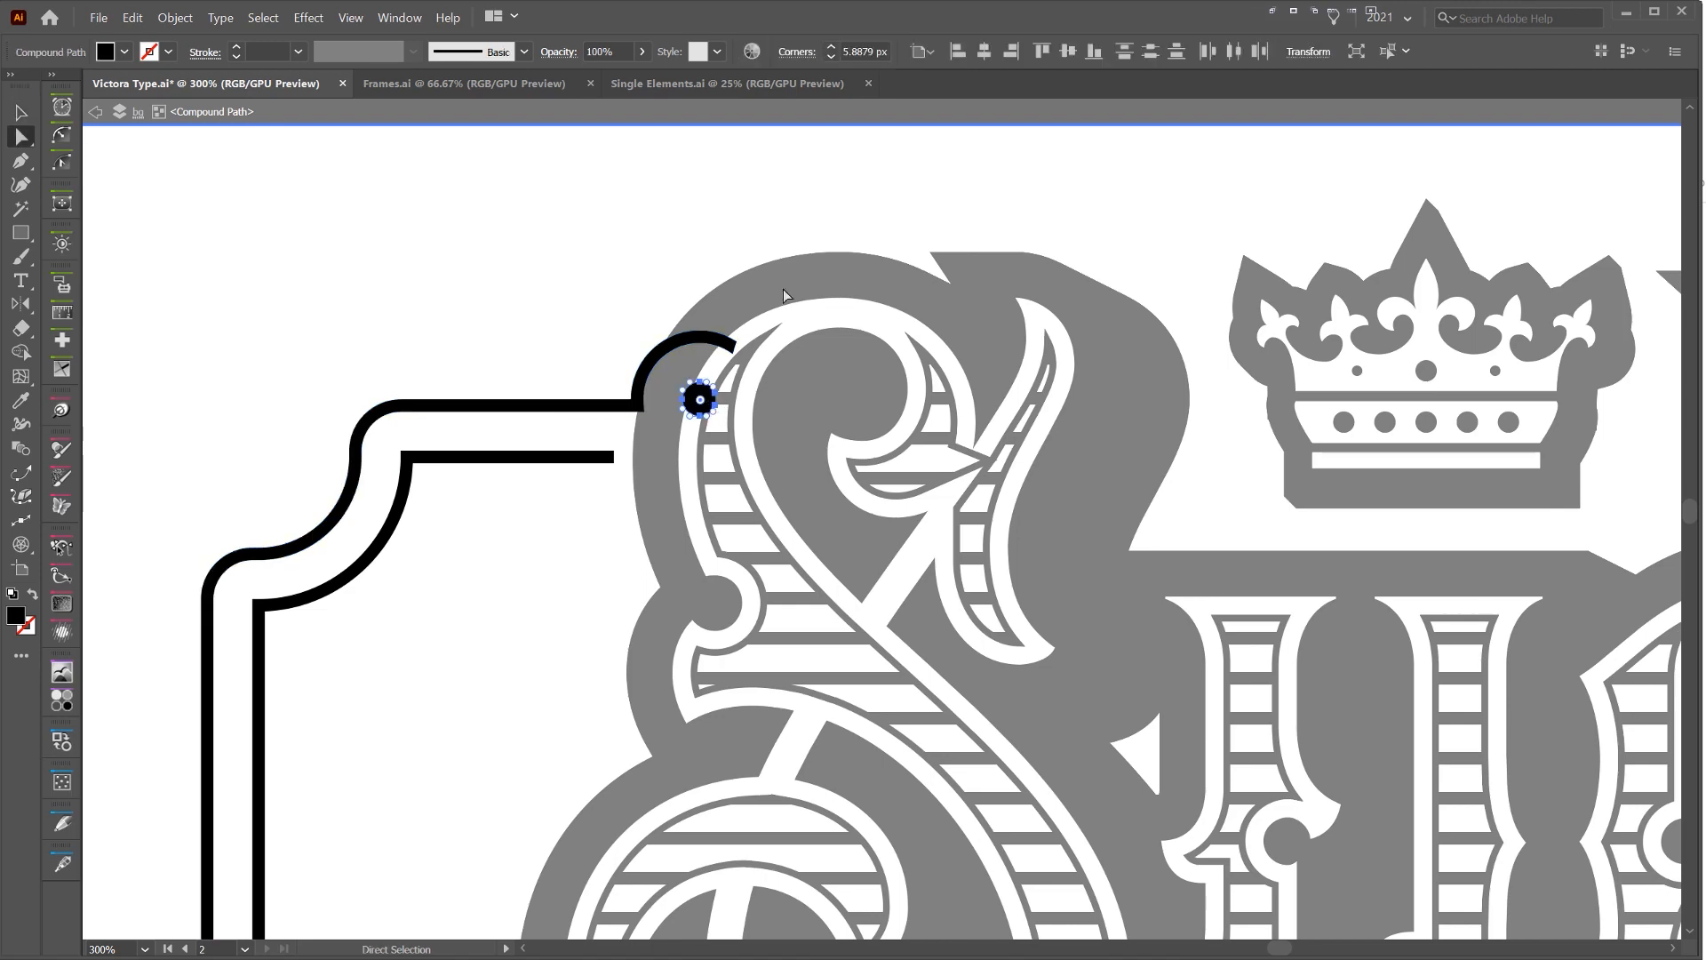
{"action": "left_click_drag", "start_coordinate": [783, 288], "coordinate": [586, 467]}
{"action": "key", "text": "Delete"}
Leave isolation mode and extend the inner line of the frame's upper-left corner until it meets the S shadow
{"action": "double_click", "coordinate": [653, 345]}
{"action": "key", "text": "Left"}
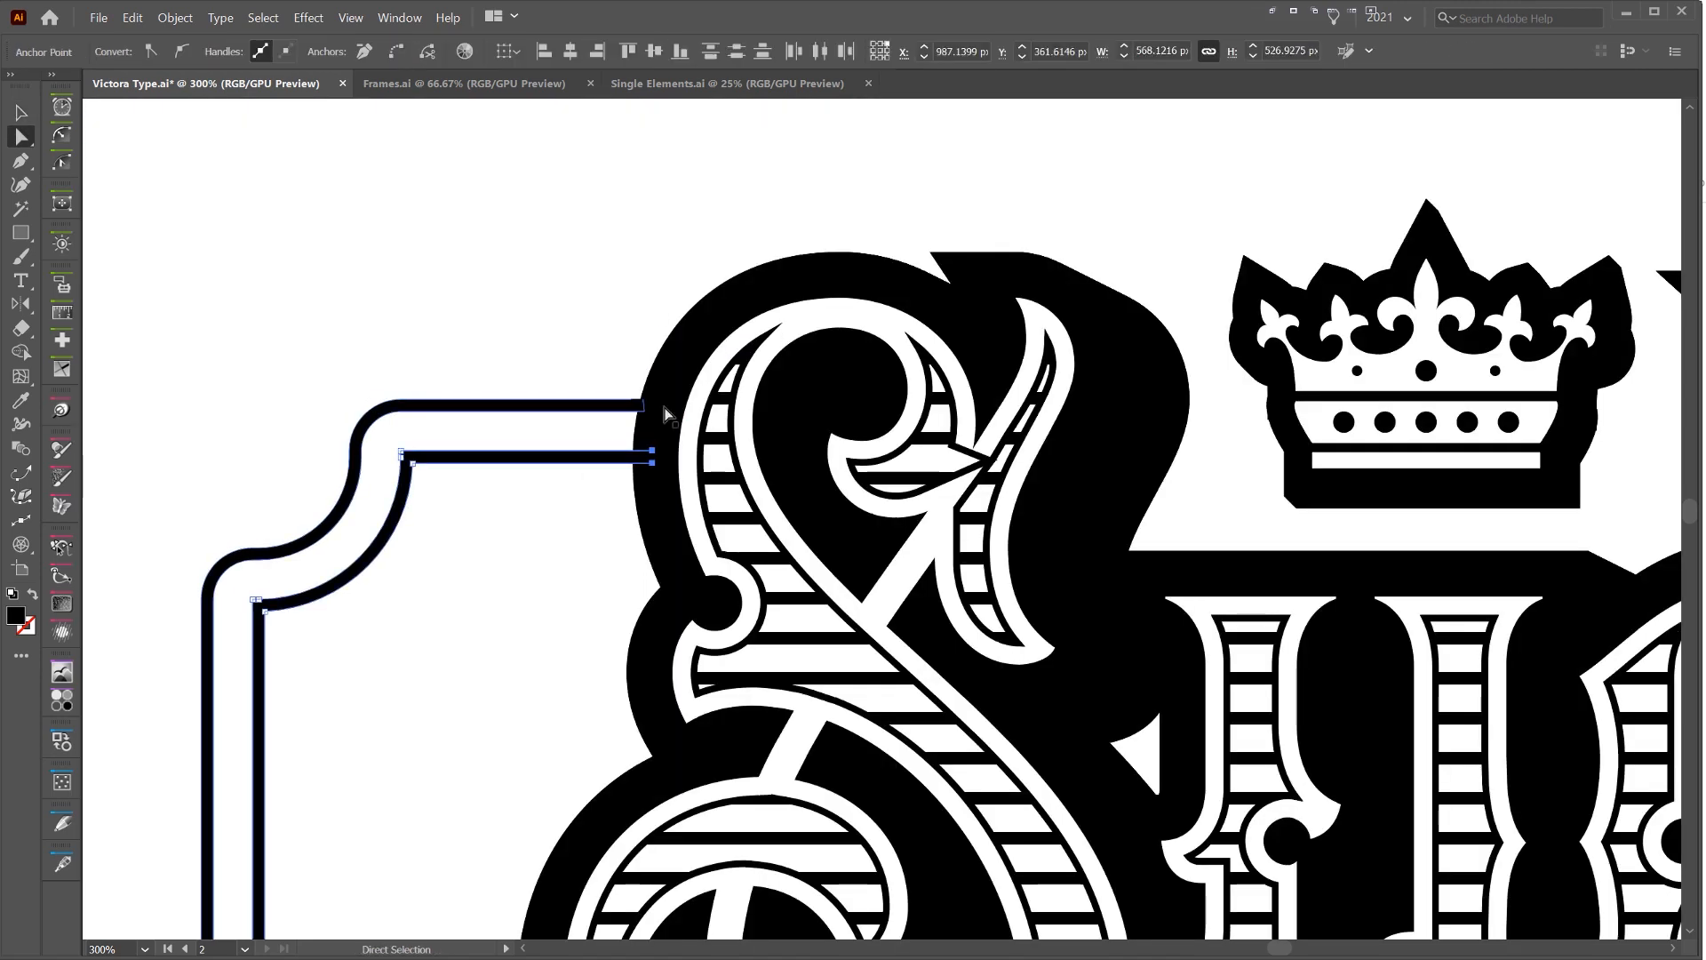
{"action": "left_click", "coordinate": [613, 341]}
Extend the inner line of the frame's upper-right corner leftward to meet the shadow of the letter d
{"action": "scroll", "coordinate": [613, 341], "scroll_direction": "down", "scroll_amount": 3}
{"action": "left_click_drag", "start_coordinate": [1630, 274], "coordinate": [1241, 271]}
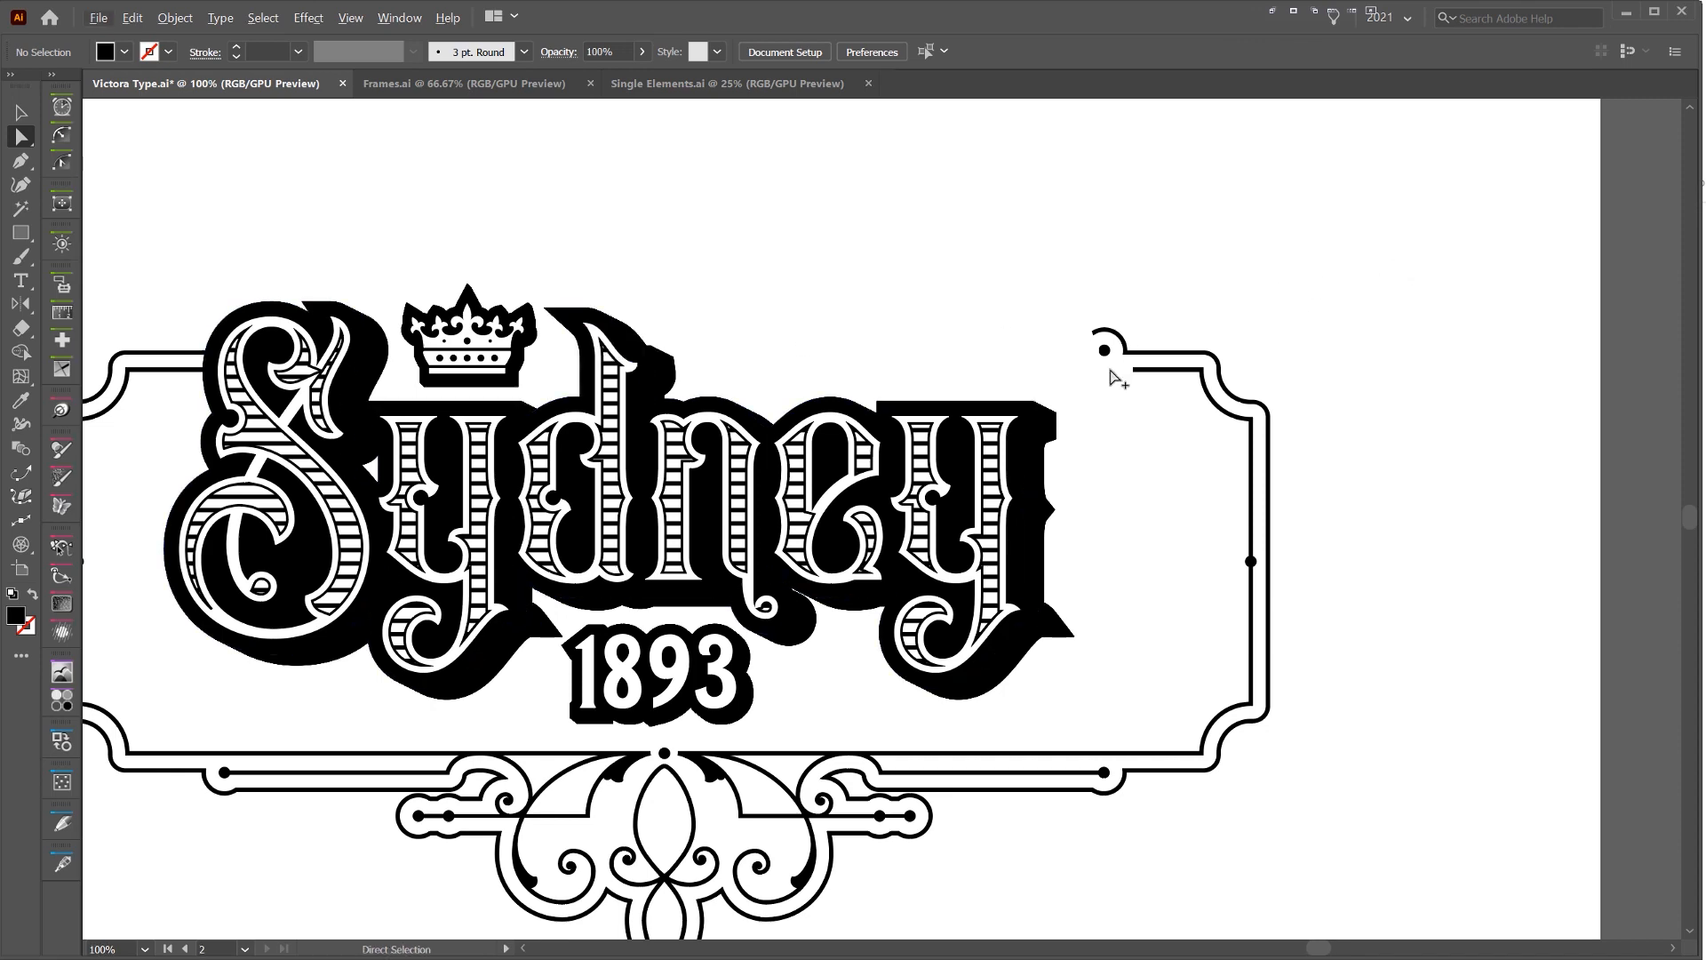
{"action": "left_click_drag", "start_coordinate": [1140, 374], "coordinate": [235, 391]}
{"action": "scroll", "coordinate": [1121, 364], "scroll_direction": "up", "scroll_amount": 2}
{"action": "left_click", "coordinate": [1085, 279]}
{"action": "scroll", "coordinate": [930, 306], "scroll_direction": "down", "scroll_amount": 2}
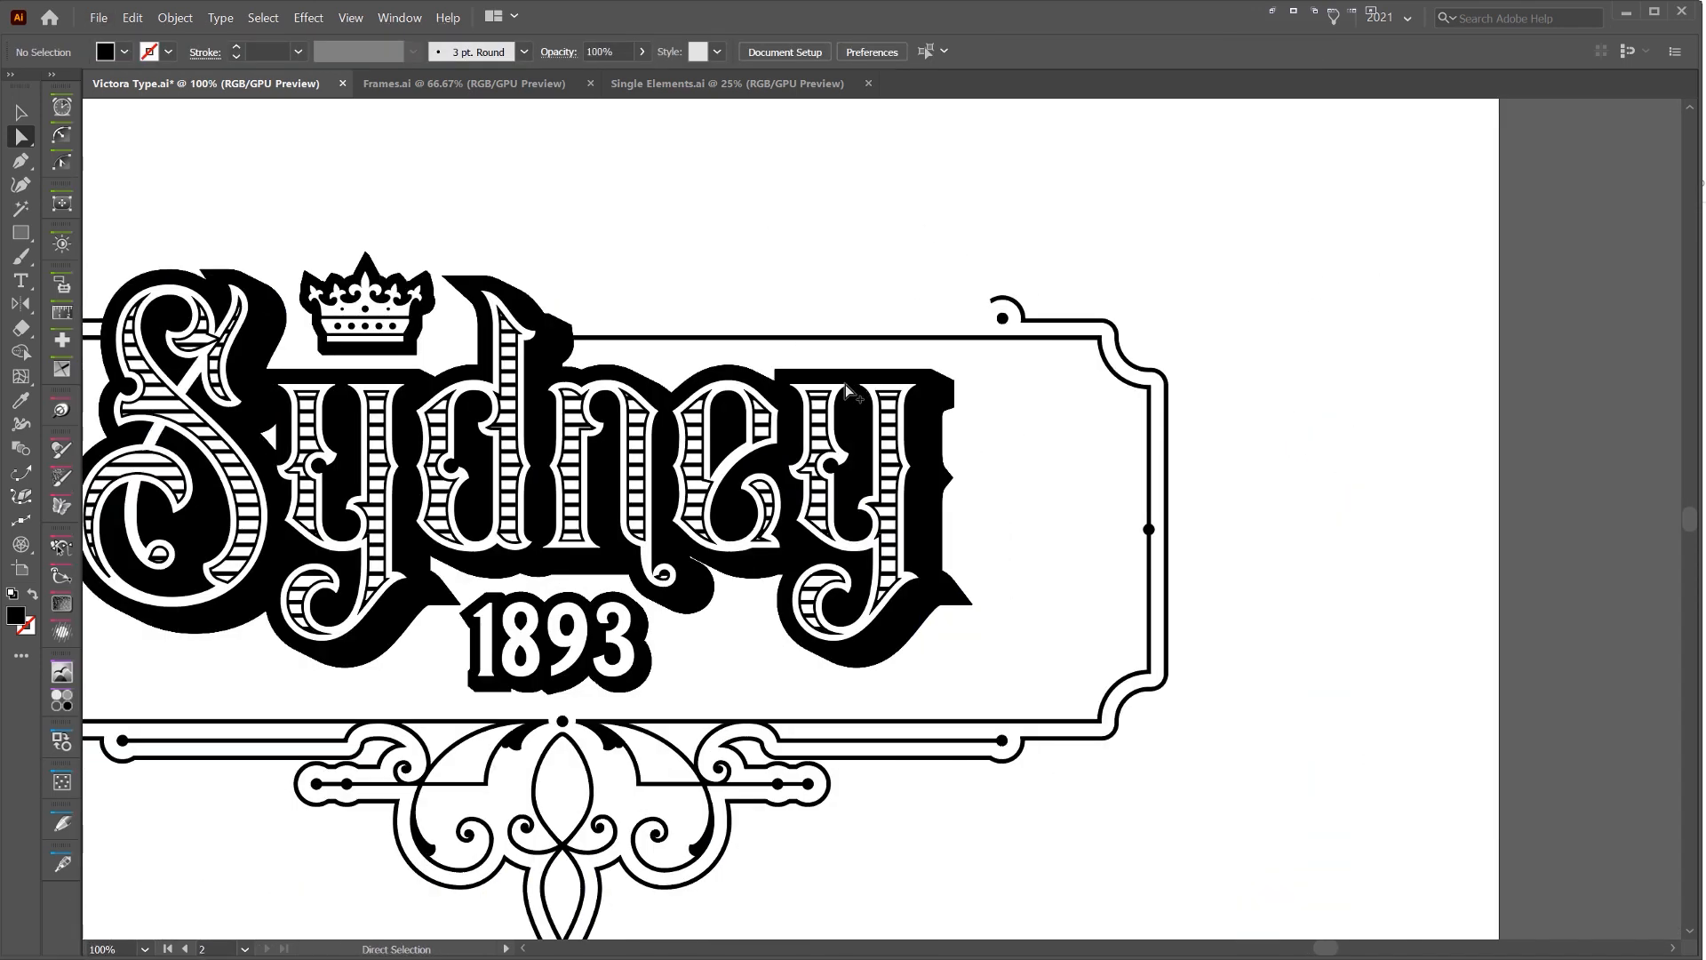
Move the Queen Victoria text above the frame's right part and match its fill to the black artwork
{"action": "scroll", "coordinate": [846, 386], "scroll_direction": "down", "scroll_amount": 5}
{"action": "left_click_drag", "start_coordinate": [416, 350], "coordinate": [452, 351]}
{"action": "left_click_drag", "start_coordinate": [489, 181], "coordinate": [855, 328]}
{"action": "scroll", "coordinate": [849, 324], "scroll_direction": "up", "scroll_amount": 4}
{"action": "key", "text": "i"}
{"action": "left_click", "coordinate": [944, 440]}
{"action": "scroll", "coordinate": [994, 303], "scroll_direction": "up", "scroll_amount": 1}
{"action": "key", "text": "v"}
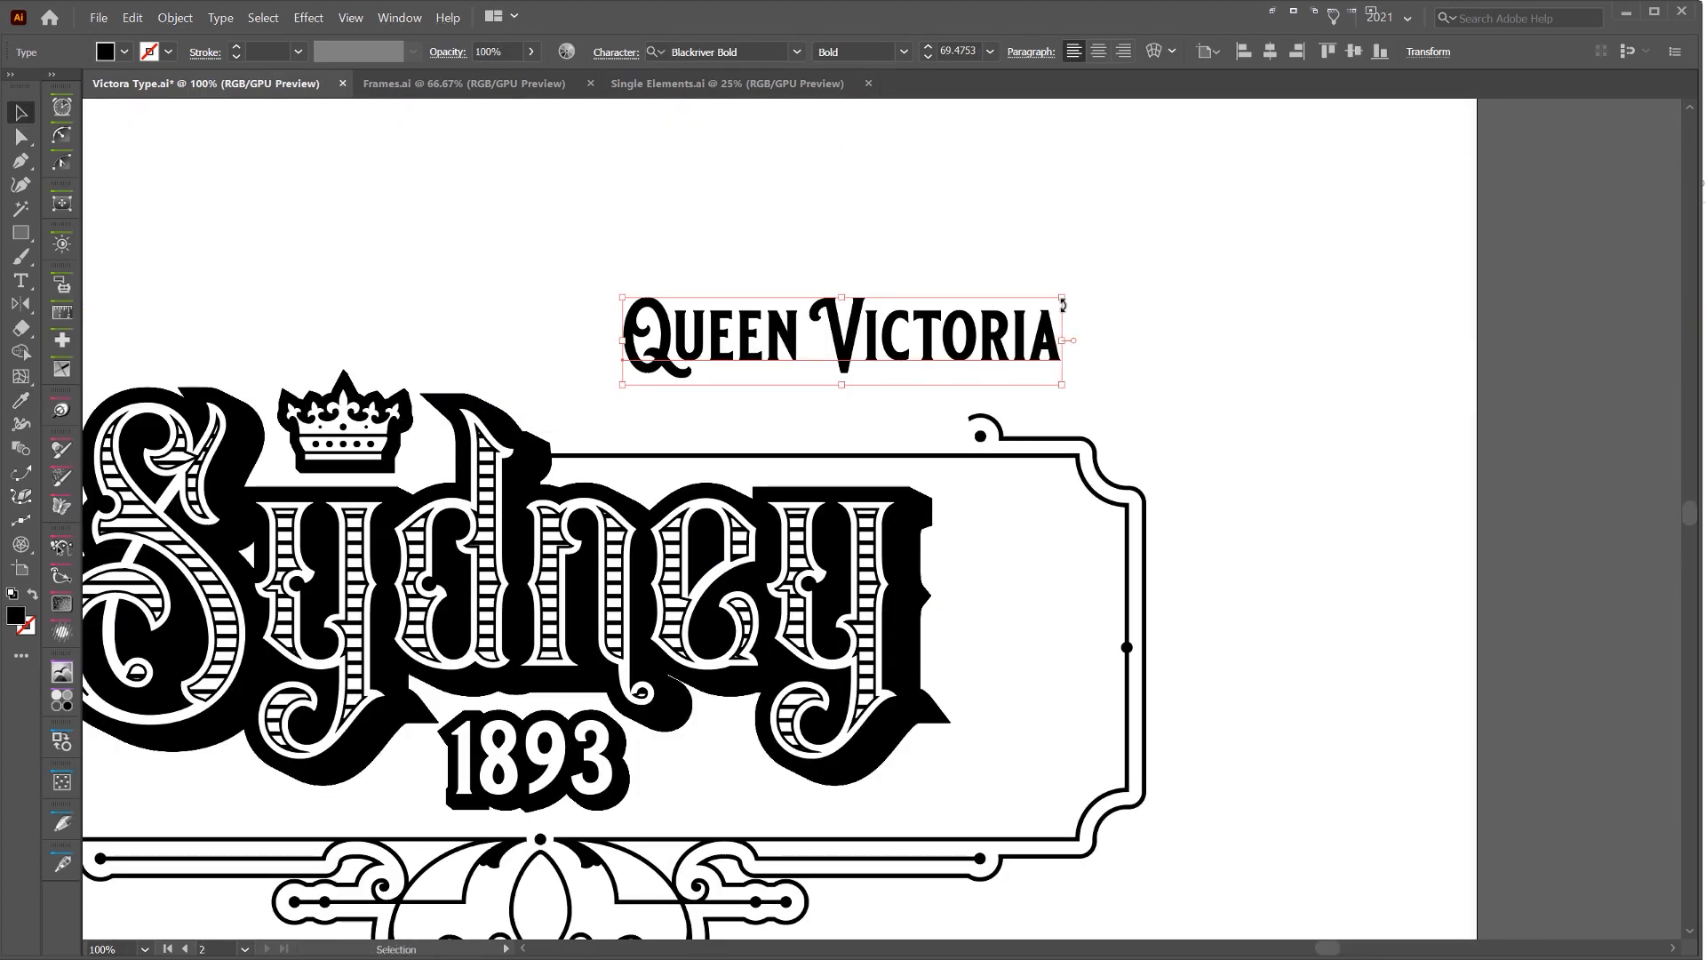
Scale the Queen Victoria text down to about 52.88 pt and place it just above the frame's upper line
{"action": "left_click_drag", "start_coordinate": [1062, 298], "coordinate": [958, 318]}
{"action": "left_click_drag", "start_coordinate": [914, 346], "coordinate": [865, 416]}
{"action": "left_click", "coordinate": [974, 370]}
{"action": "left_click", "coordinate": [861, 431]}
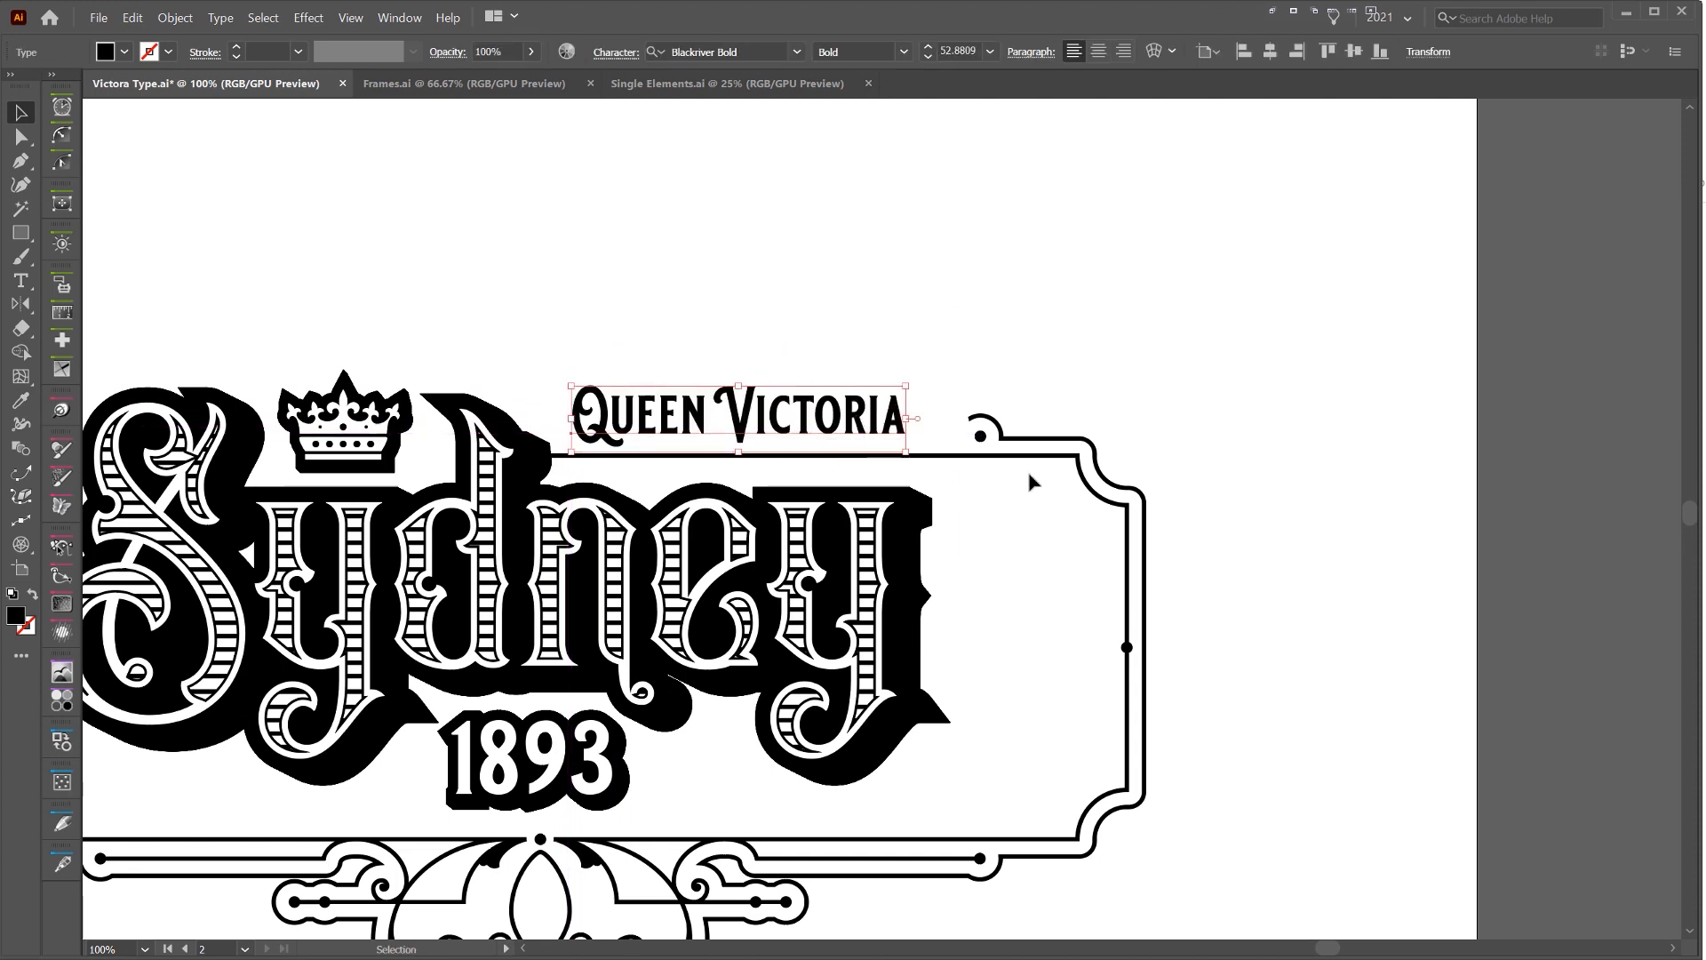
{"action": "left_click_drag", "start_coordinate": [913, 378], "coordinate": [804, 604]}
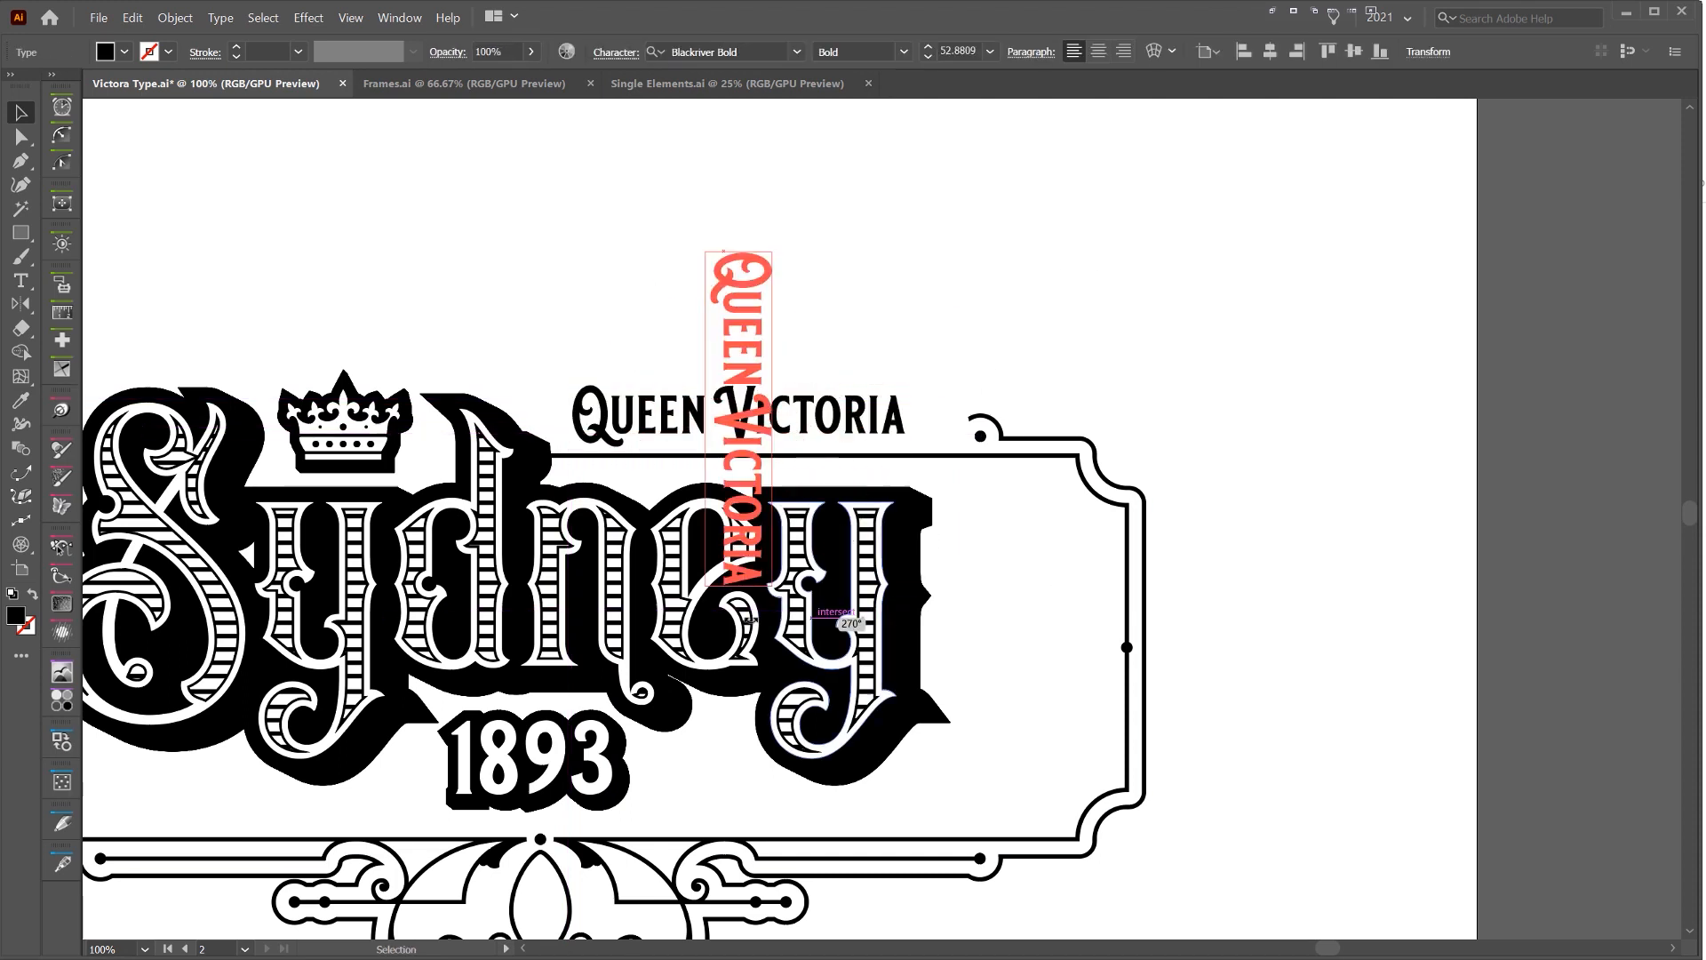
{"action": "left_click_drag", "start_coordinate": [778, 510], "coordinate": [1062, 744]}
{"action": "left_click", "coordinate": [1305, 509]}
{"action": "key", "text": "ctrl+z"}
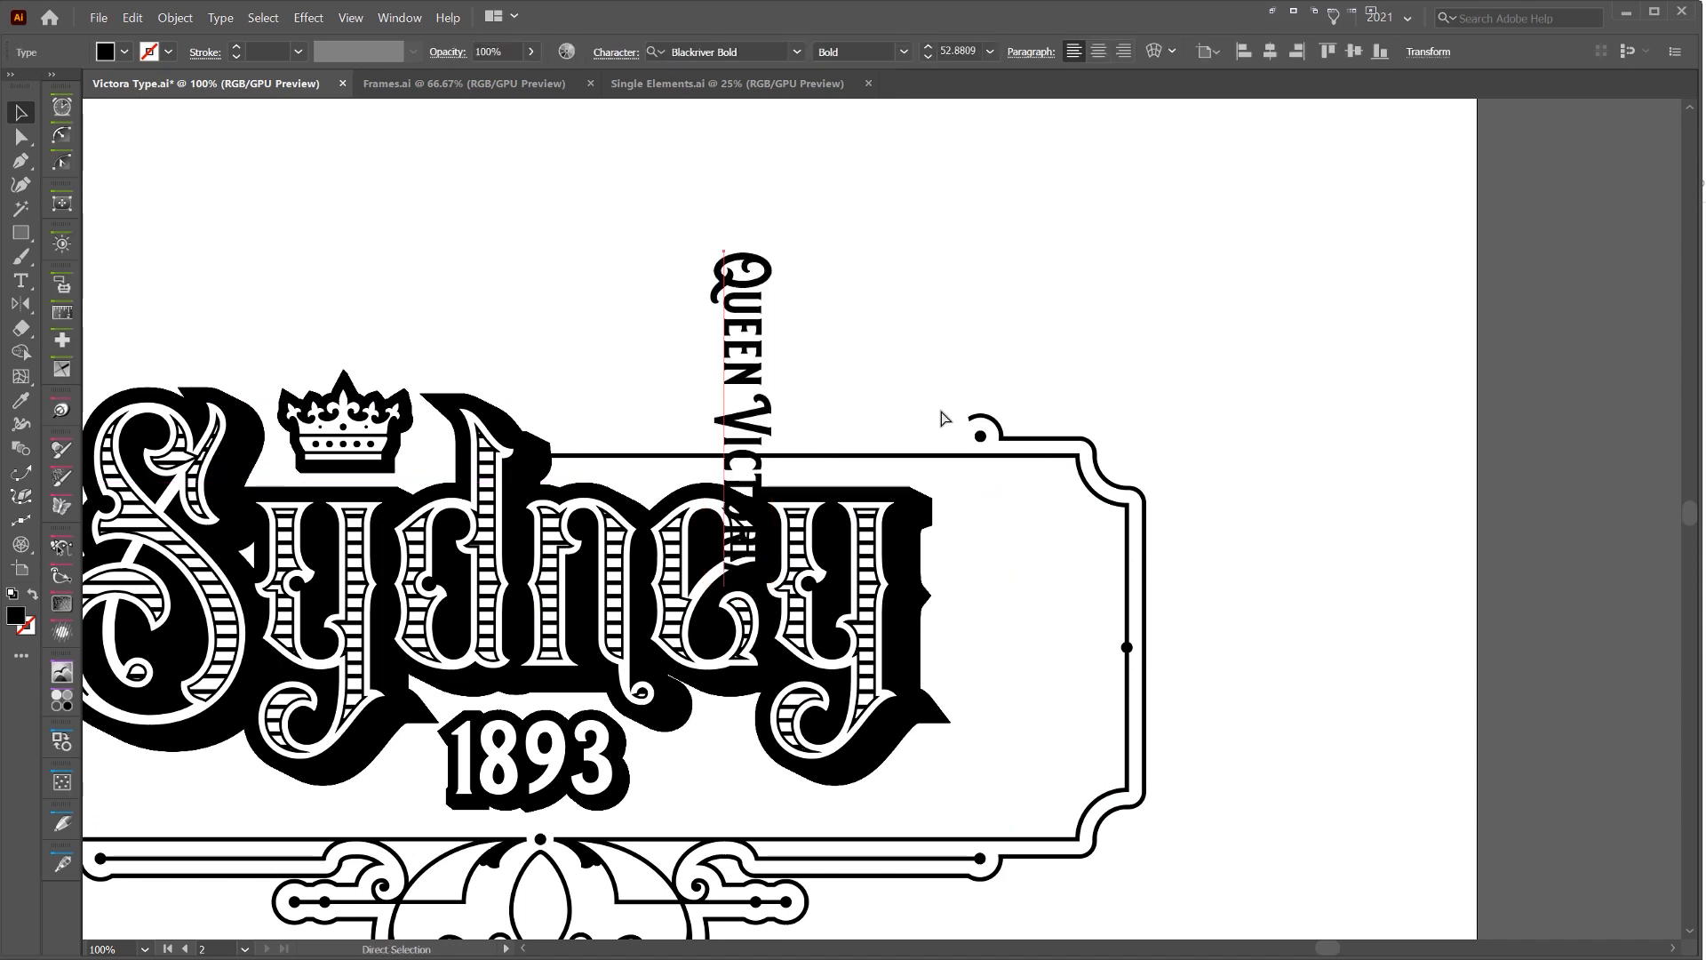
{"action": "key", "text": "ctrl+z"}
{"action": "key", "text": "ctrl+z"}
{"action": "key", "text": "ctrl+z"}
{"action": "key", "text": "ctrl+z"}
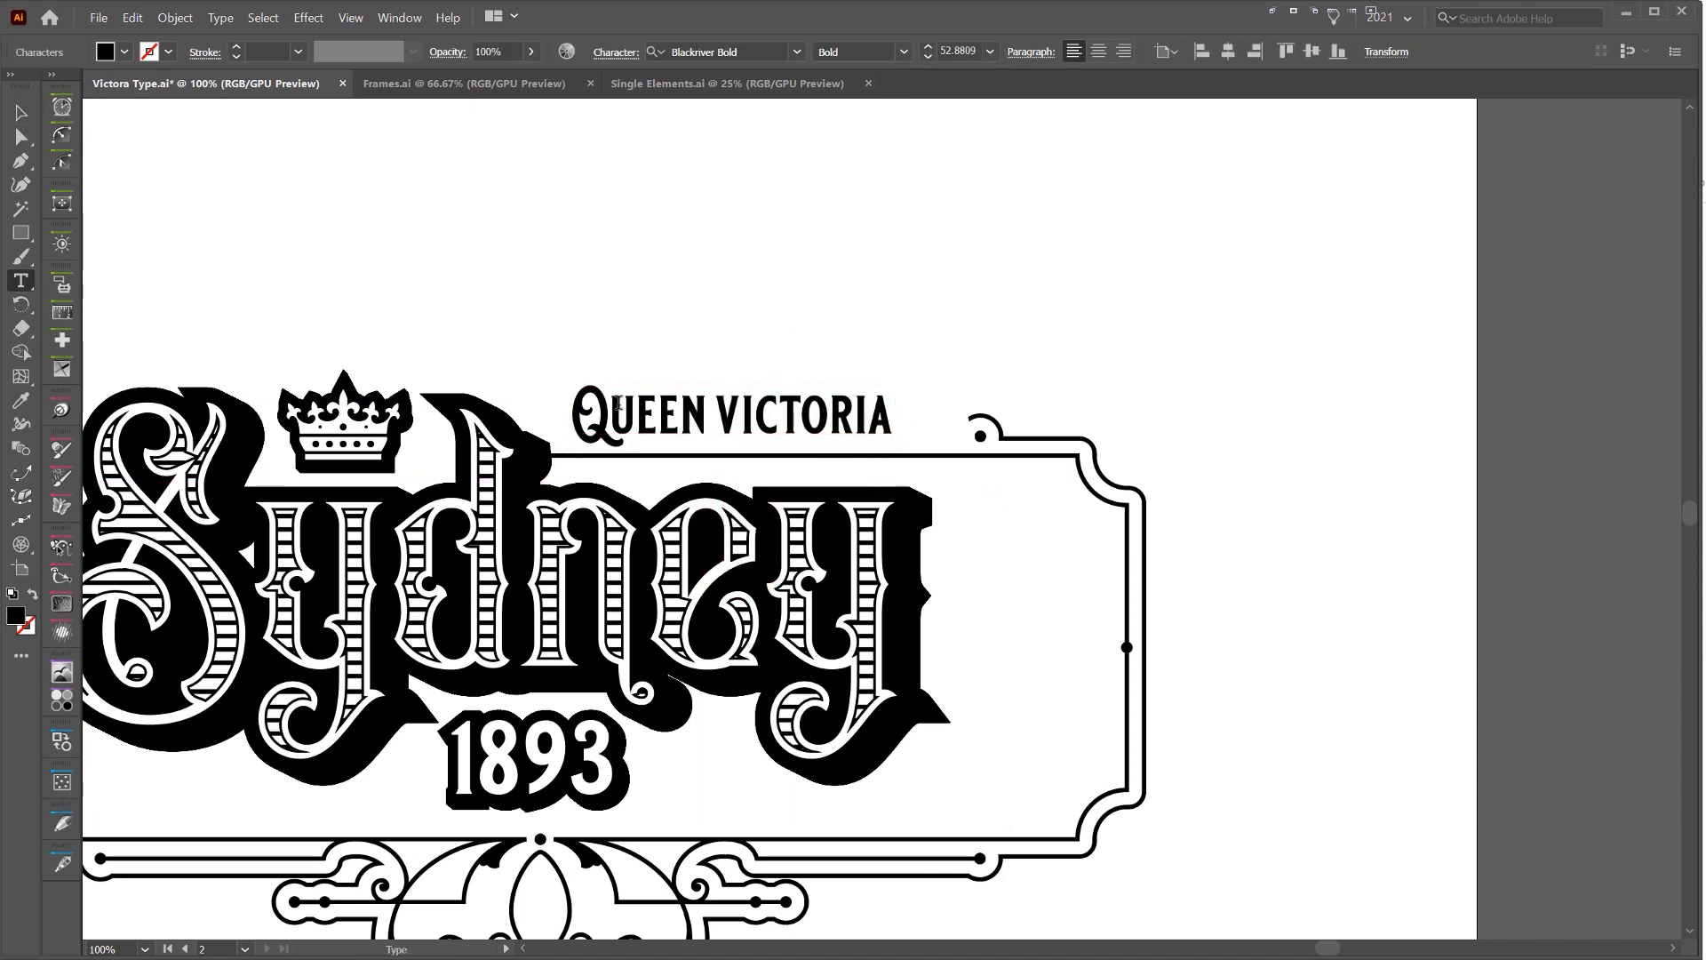
Finish replacing the decorative initials in QUEEN VICTORIA with plain letterforms and nudge the text slightly higher above the frame line
{"action": "key", "text": "Escape"}
{"action": "key", "text": "ctrl+plus"}
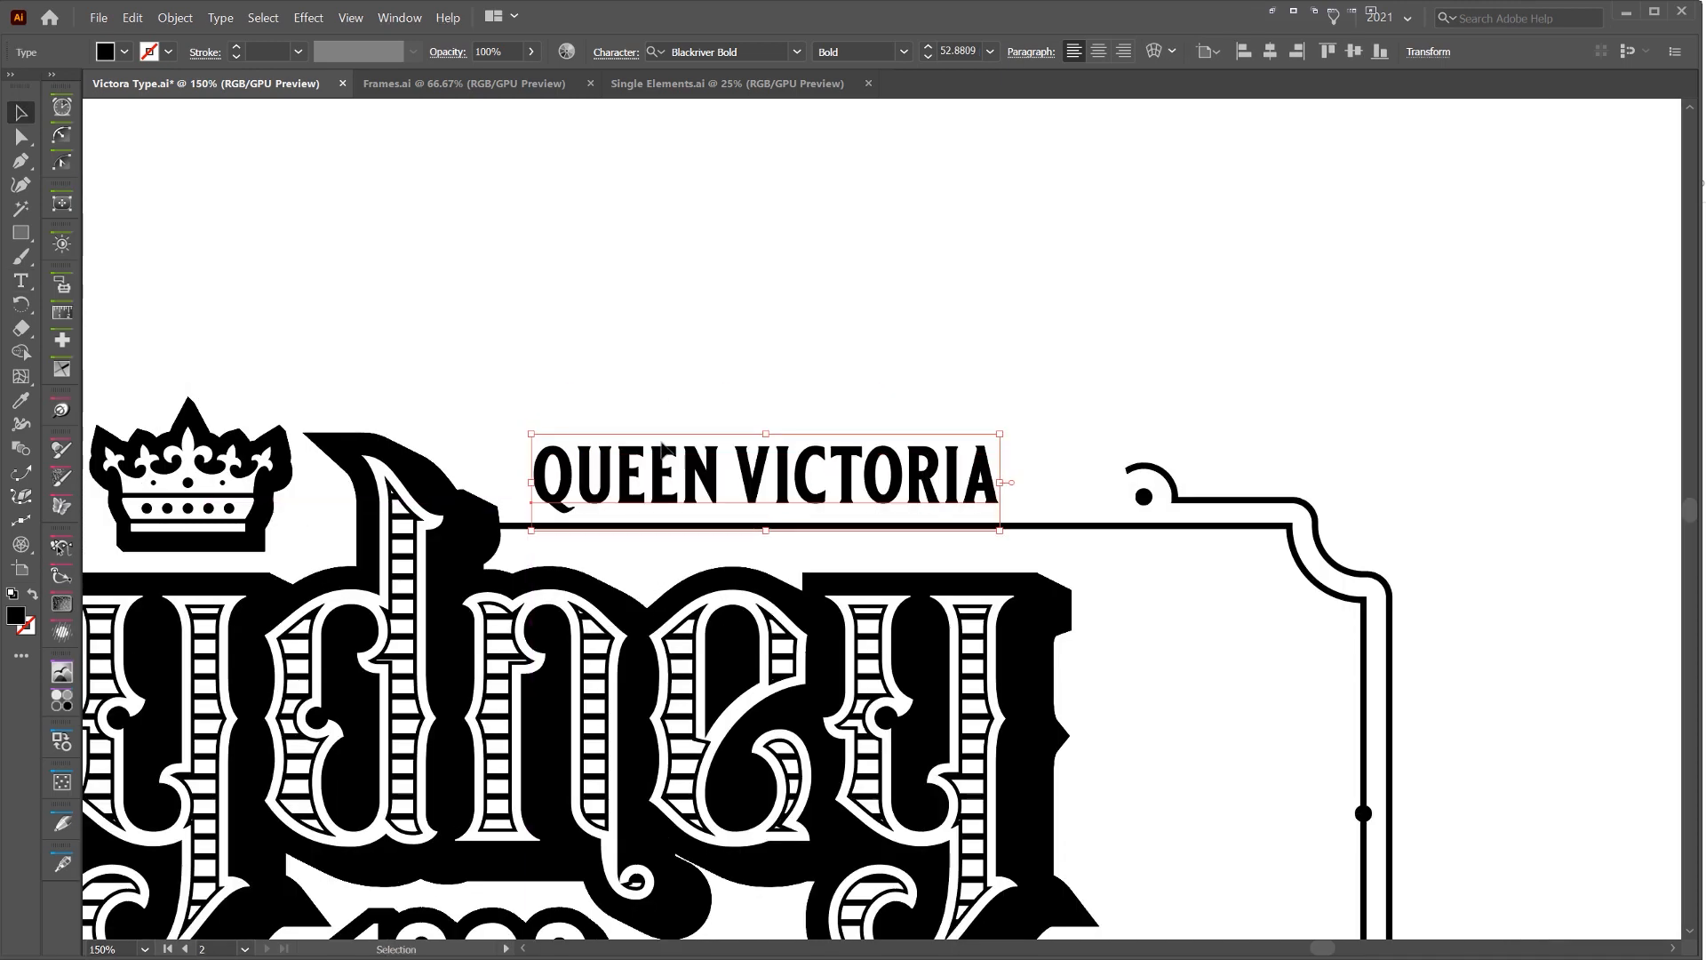
{"action": "left_click_drag", "start_coordinate": [662, 452], "coordinate": [661, 442]}
{"action": "left_click", "coordinate": [1012, 388]}
{"action": "left_click", "coordinate": [848, 460]}
Try changing the case of the Queen Victoria text to UPPERCASE
{"action": "left_click", "coordinate": [211, 21]}
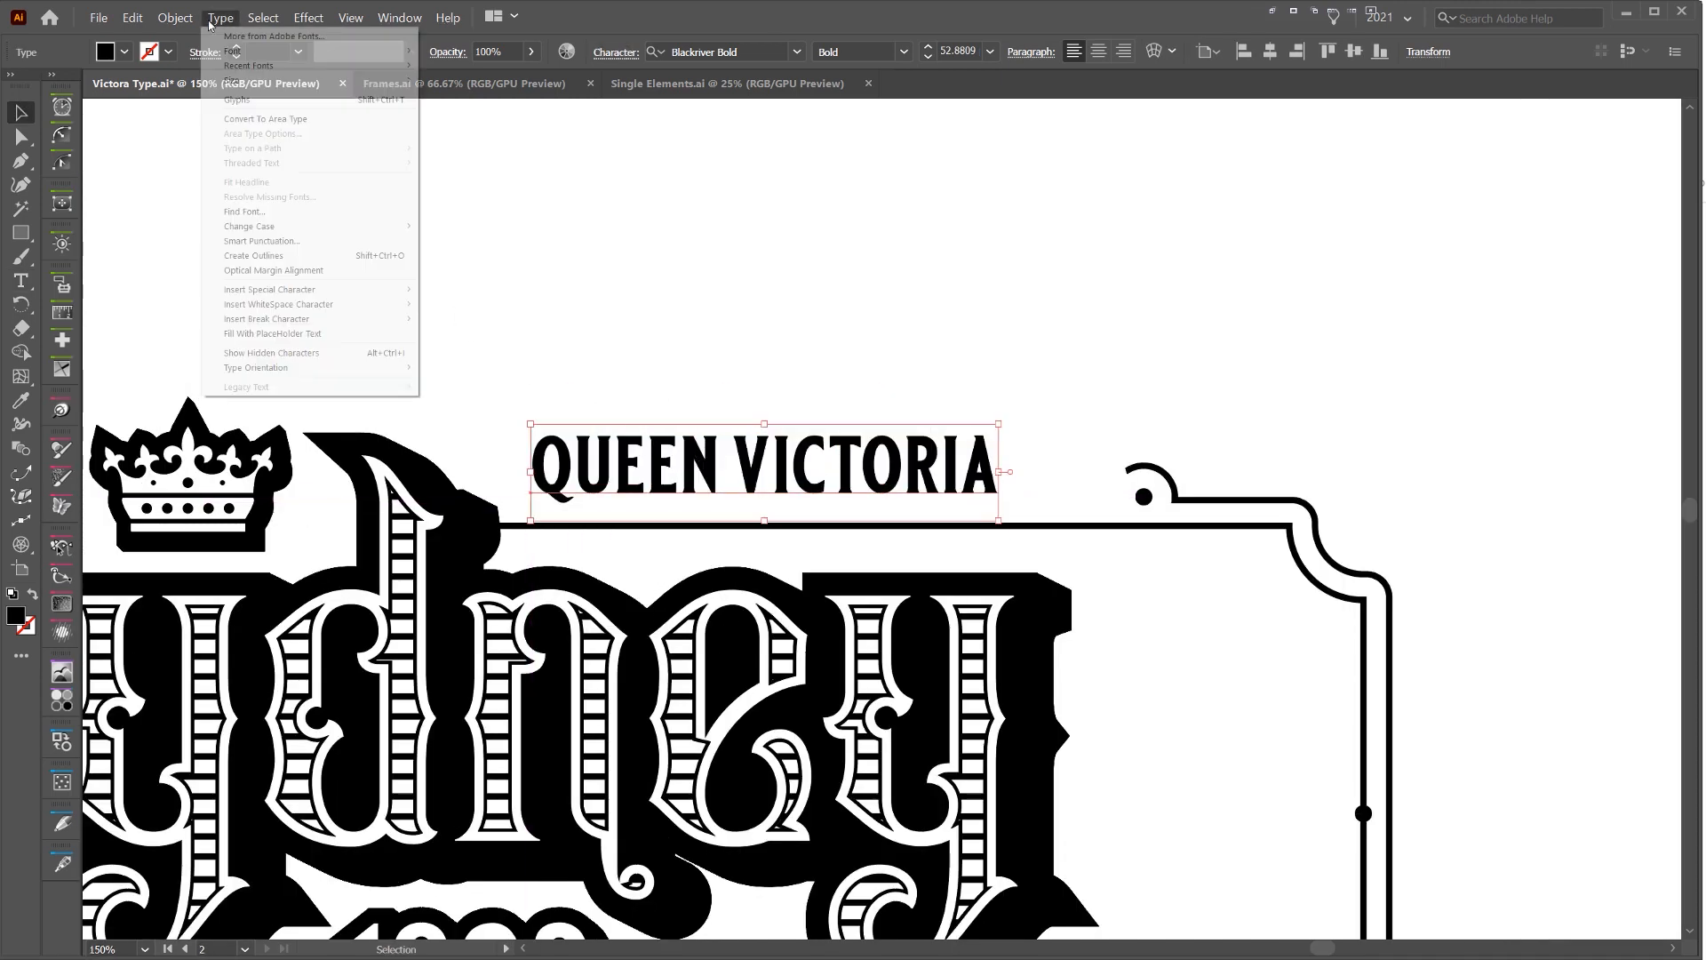
{"action": "mouse_move", "coordinate": [259, 228]}
{"action": "left_click", "coordinate": [464, 226]}
{"action": "scroll", "coordinate": [709, 421], "scroll_direction": "up", "scroll_amount": 1}
{"action": "left_click_drag", "start_coordinate": [738, 462], "coordinate": [675, 389]}
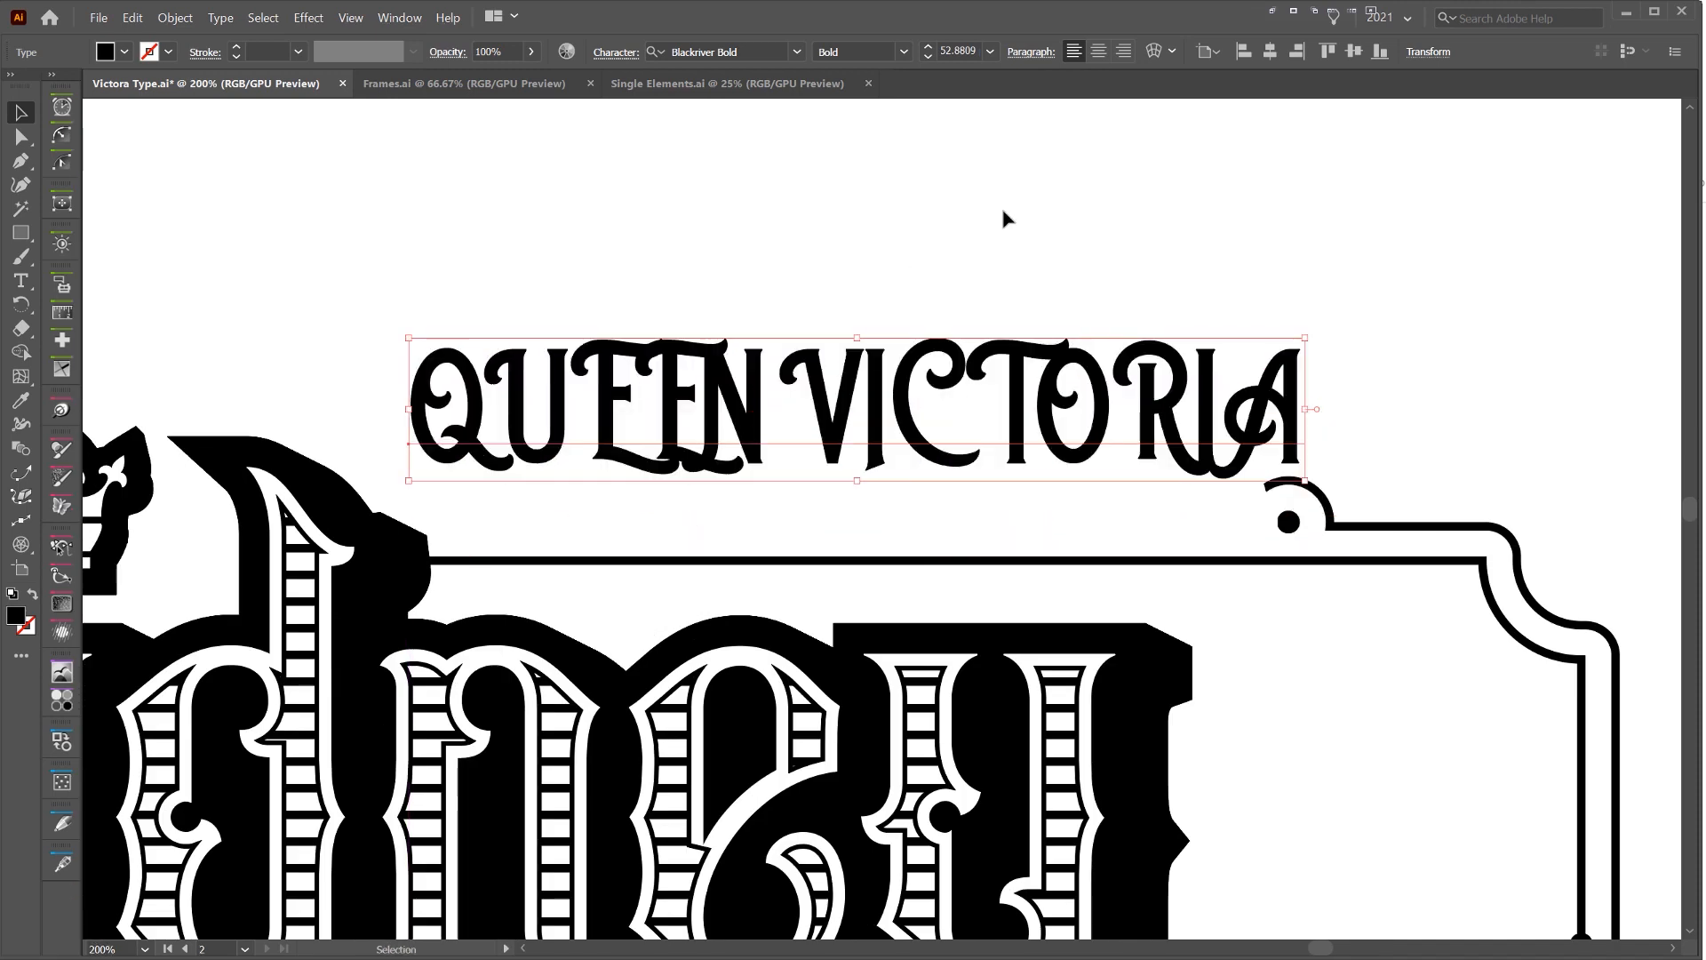
{"action": "left_click", "coordinate": [986, 277]}
{"action": "left_click", "coordinate": [972, 391]}
Change the Queen Victoria text to lowercase, then position and enlarge it to span from the d's shadow to the frame's curl
{"action": "left_click", "coordinate": [221, 18]}
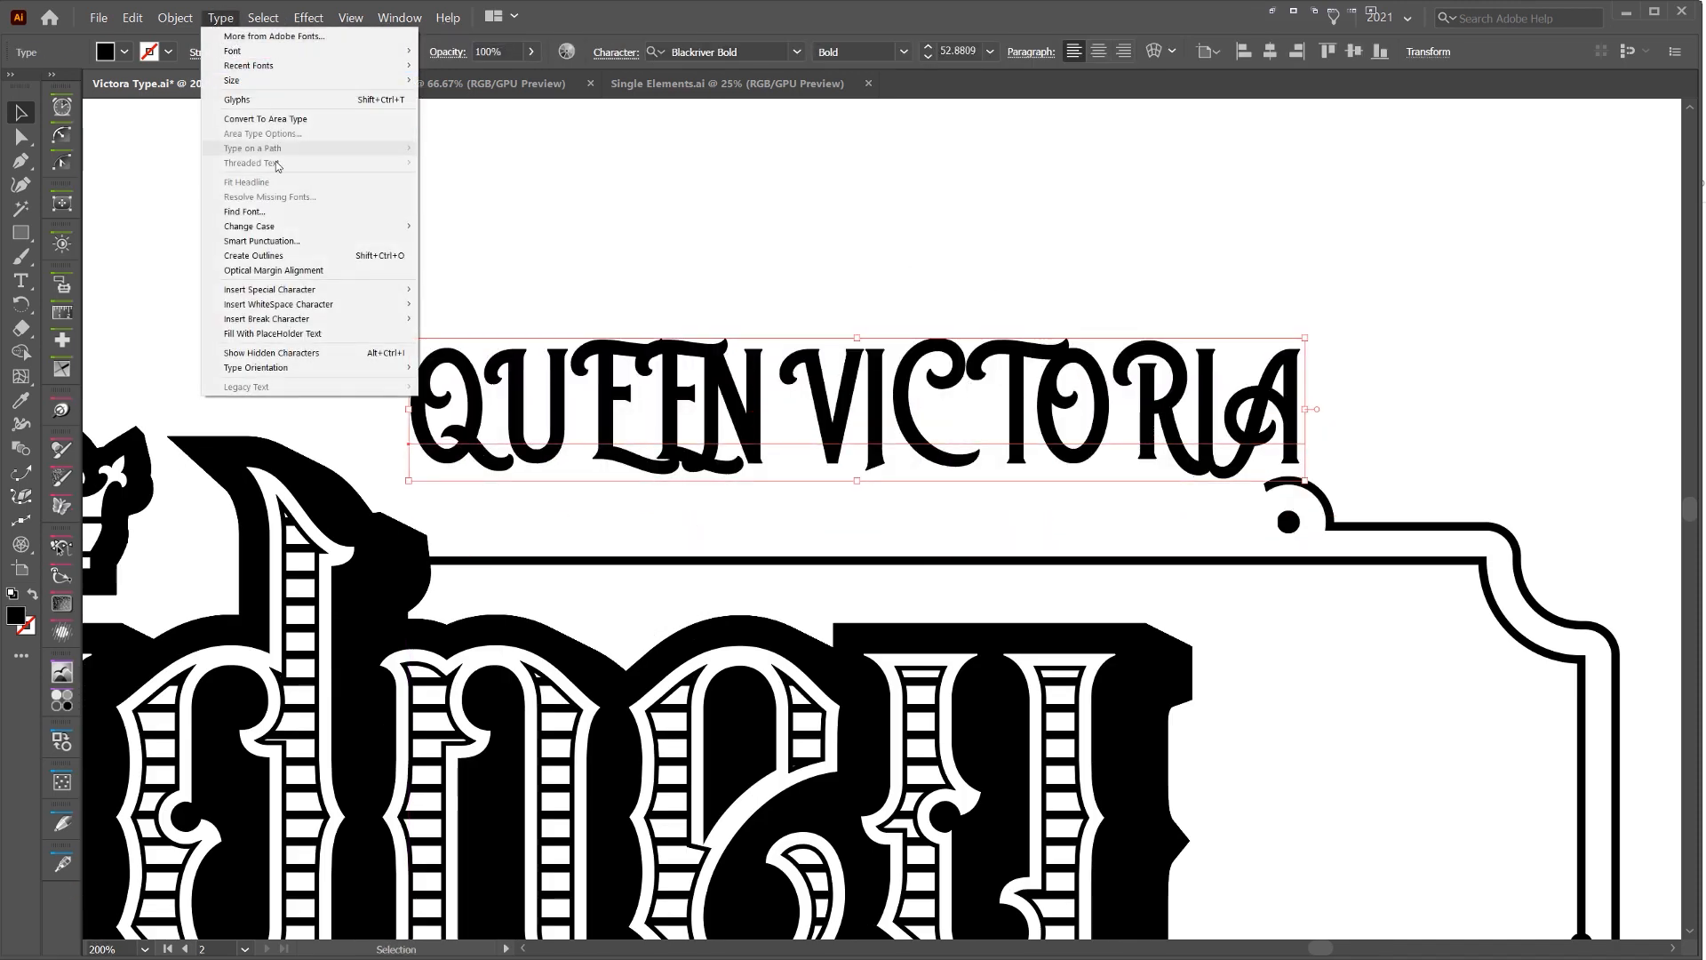
{"action": "mouse_move", "coordinate": [275, 226]}
{"action": "left_click", "coordinate": [457, 241]}
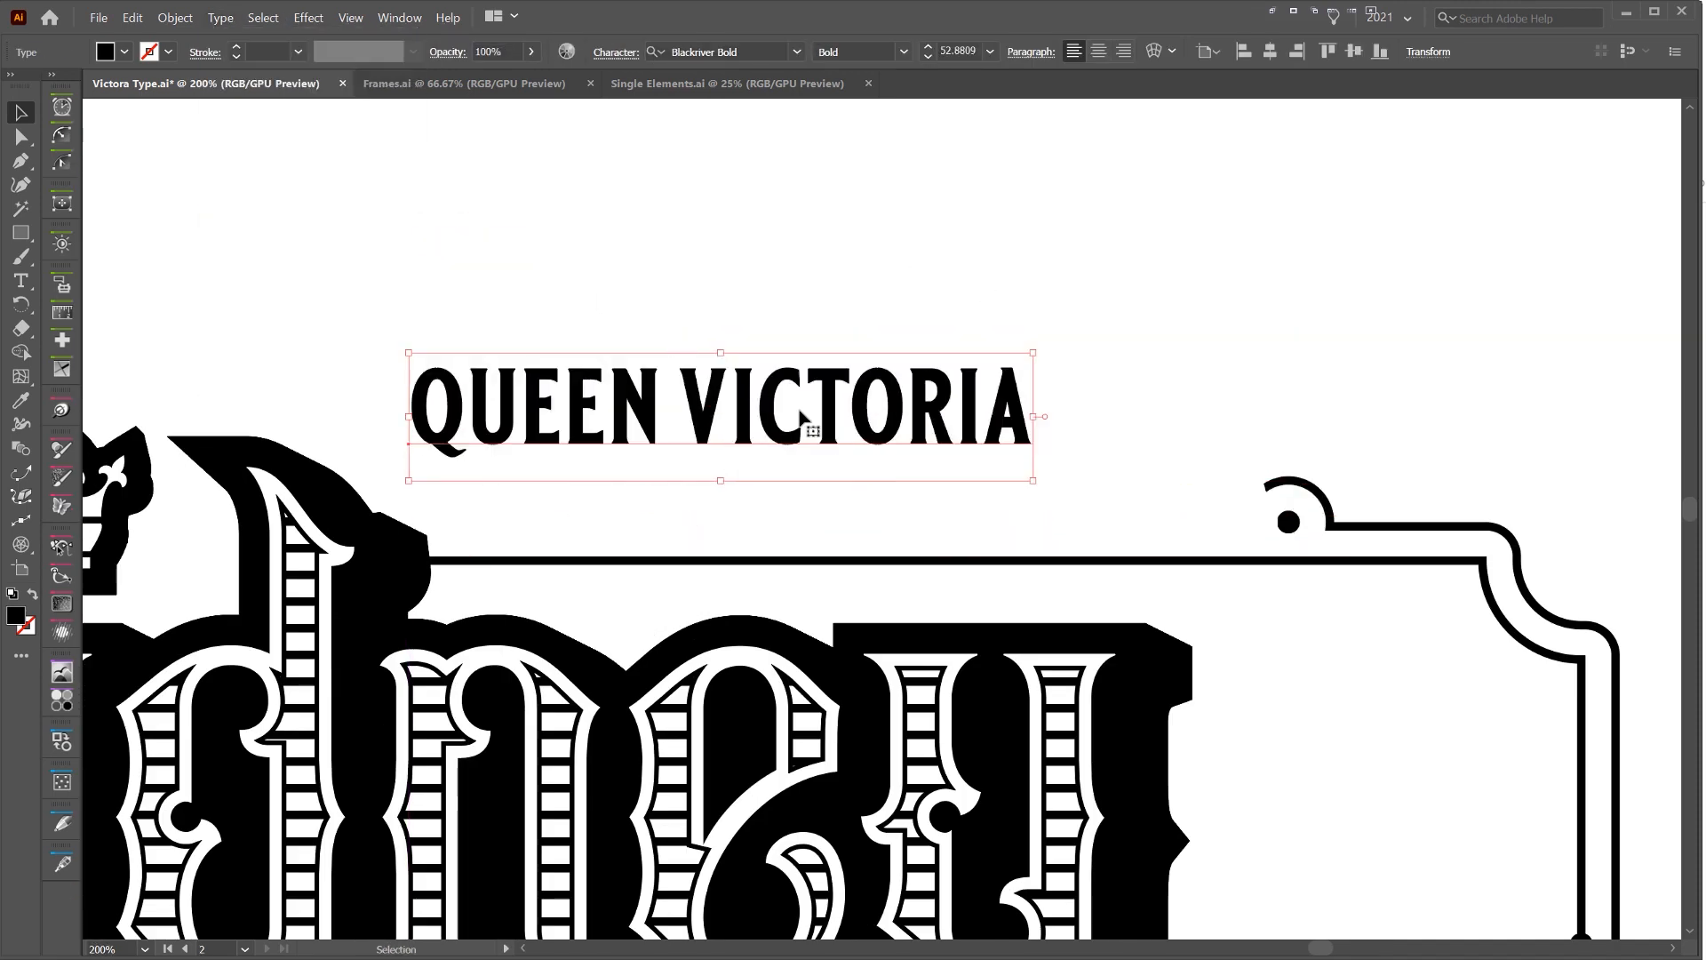
{"action": "left_click_drag", "start_coordinate": [804, 417], "coordinate": [929, 483]}
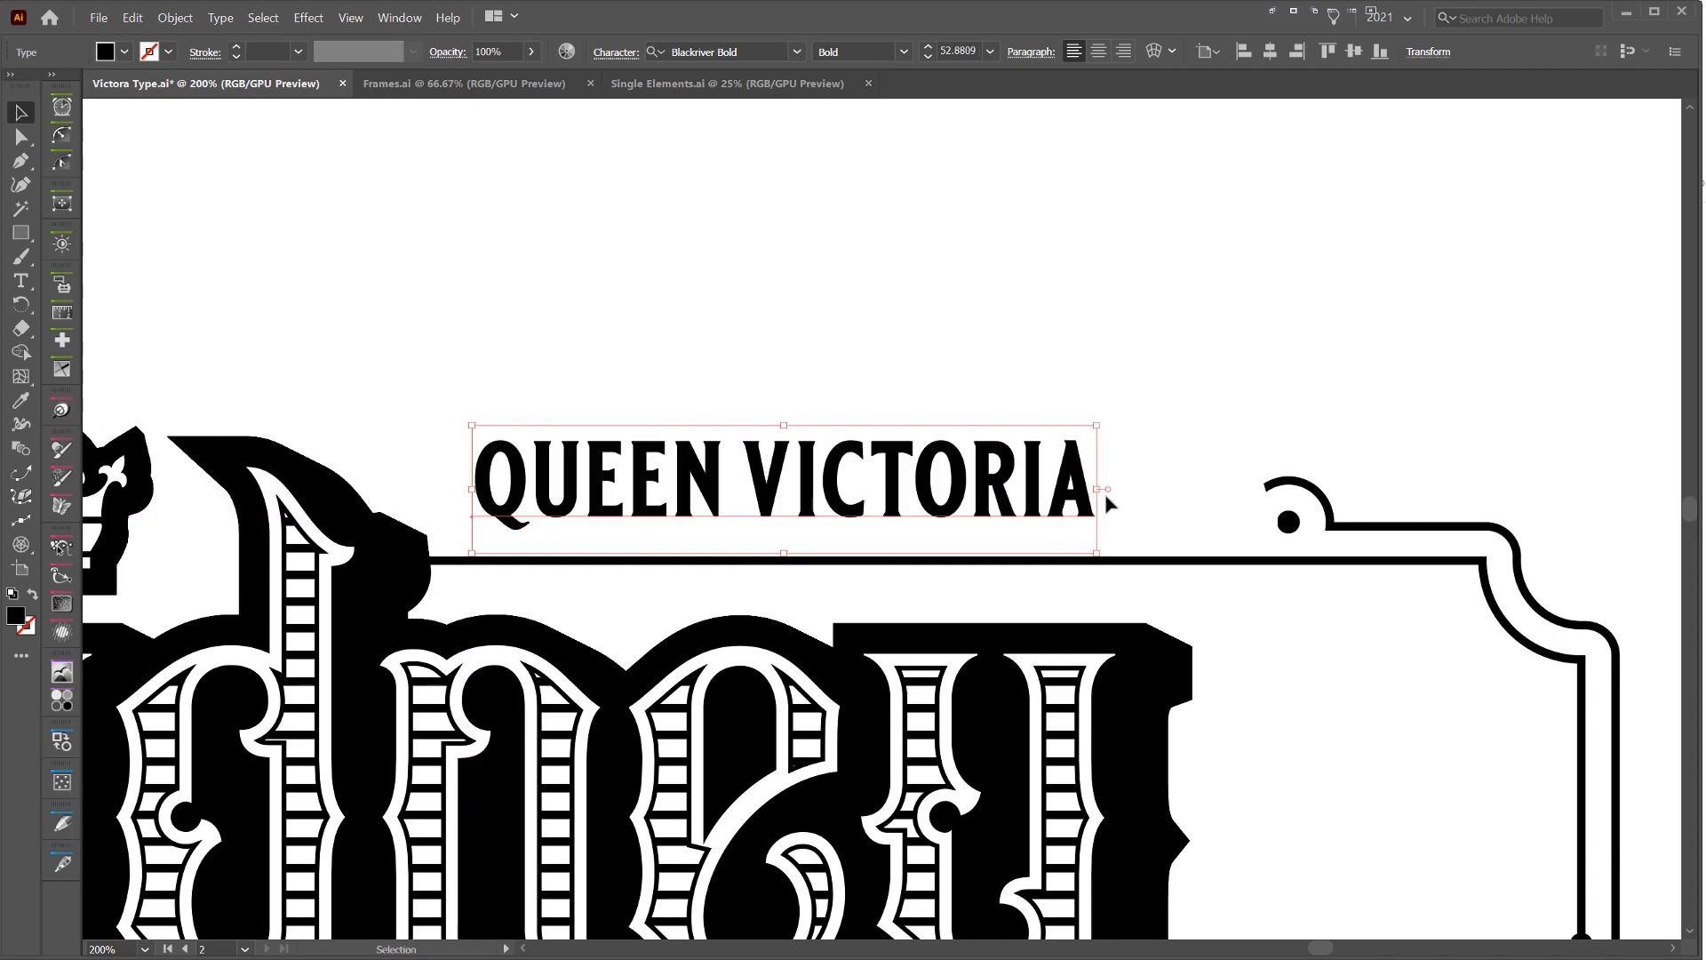
{"action": "left_click_drag", "start_coordinate": [1099, 488], "coordinate": [1283, 488]}
{"action": "left_click", "coordinate": [1267, 358]}
{"action": "scroll", "coordinate": [1262, 357], "scroll_direction": "down", "scroll_amount": 2}
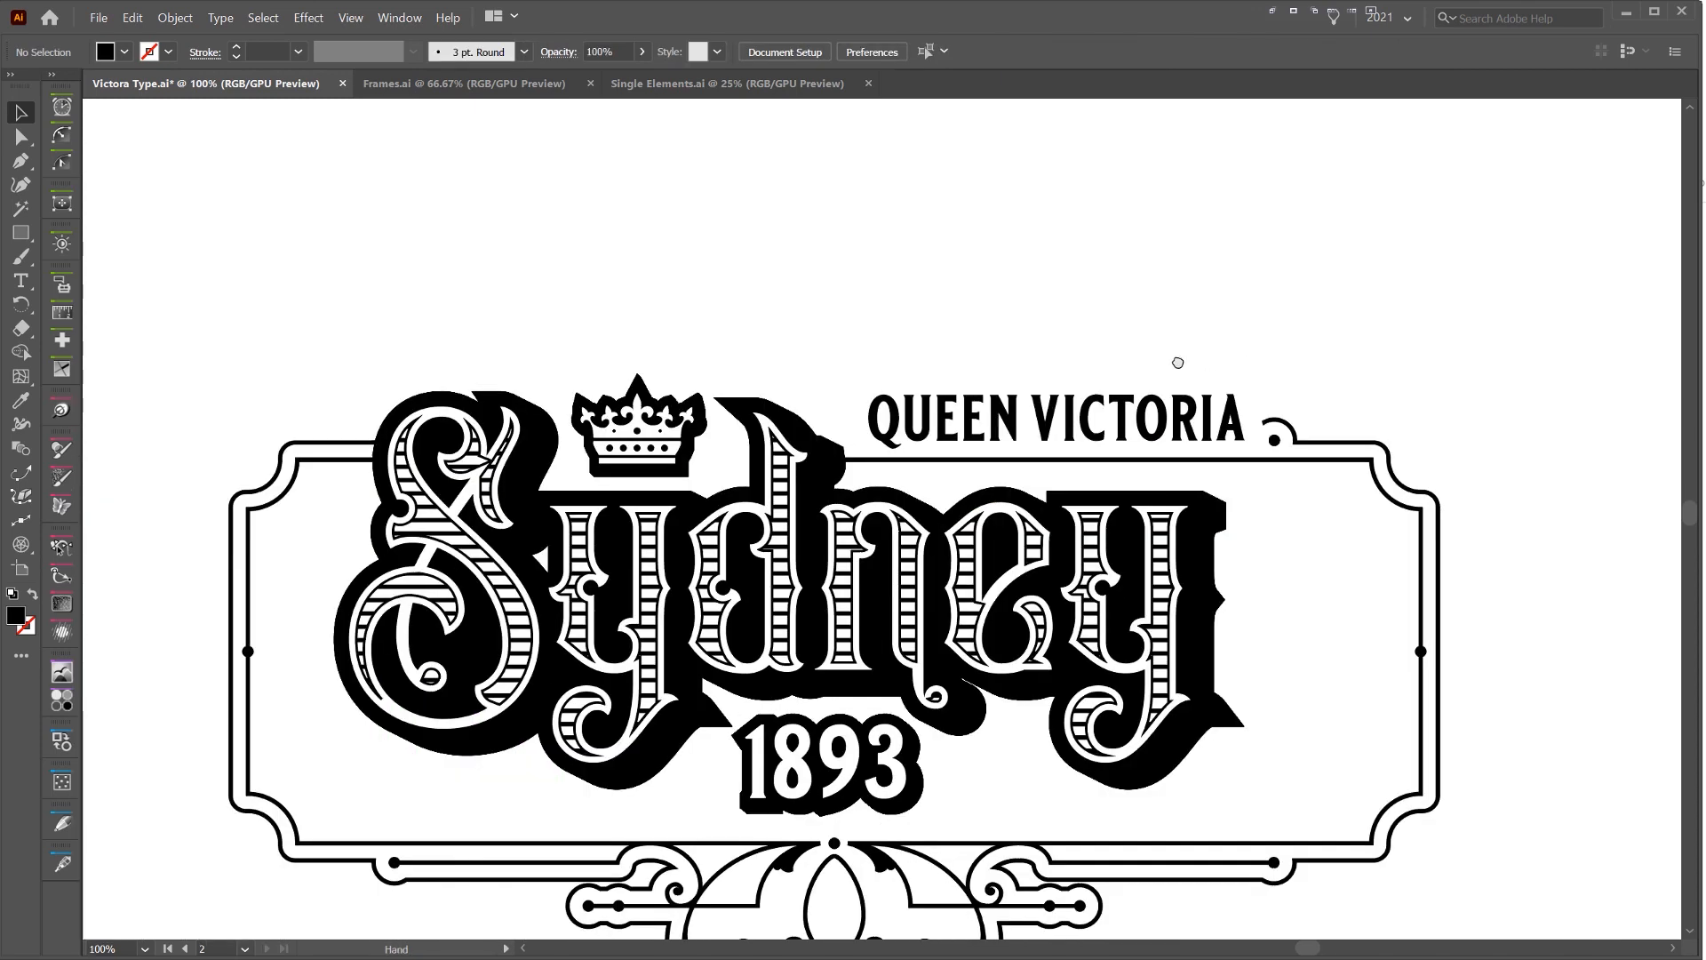
{"action": "left_click_drag", "start_coordinate": [1177, 362], "coordinate": [947, 329]}
Reduce the font size of the Queen Victoria text to 44.35 pt
{"action": "key", "text": "a"}
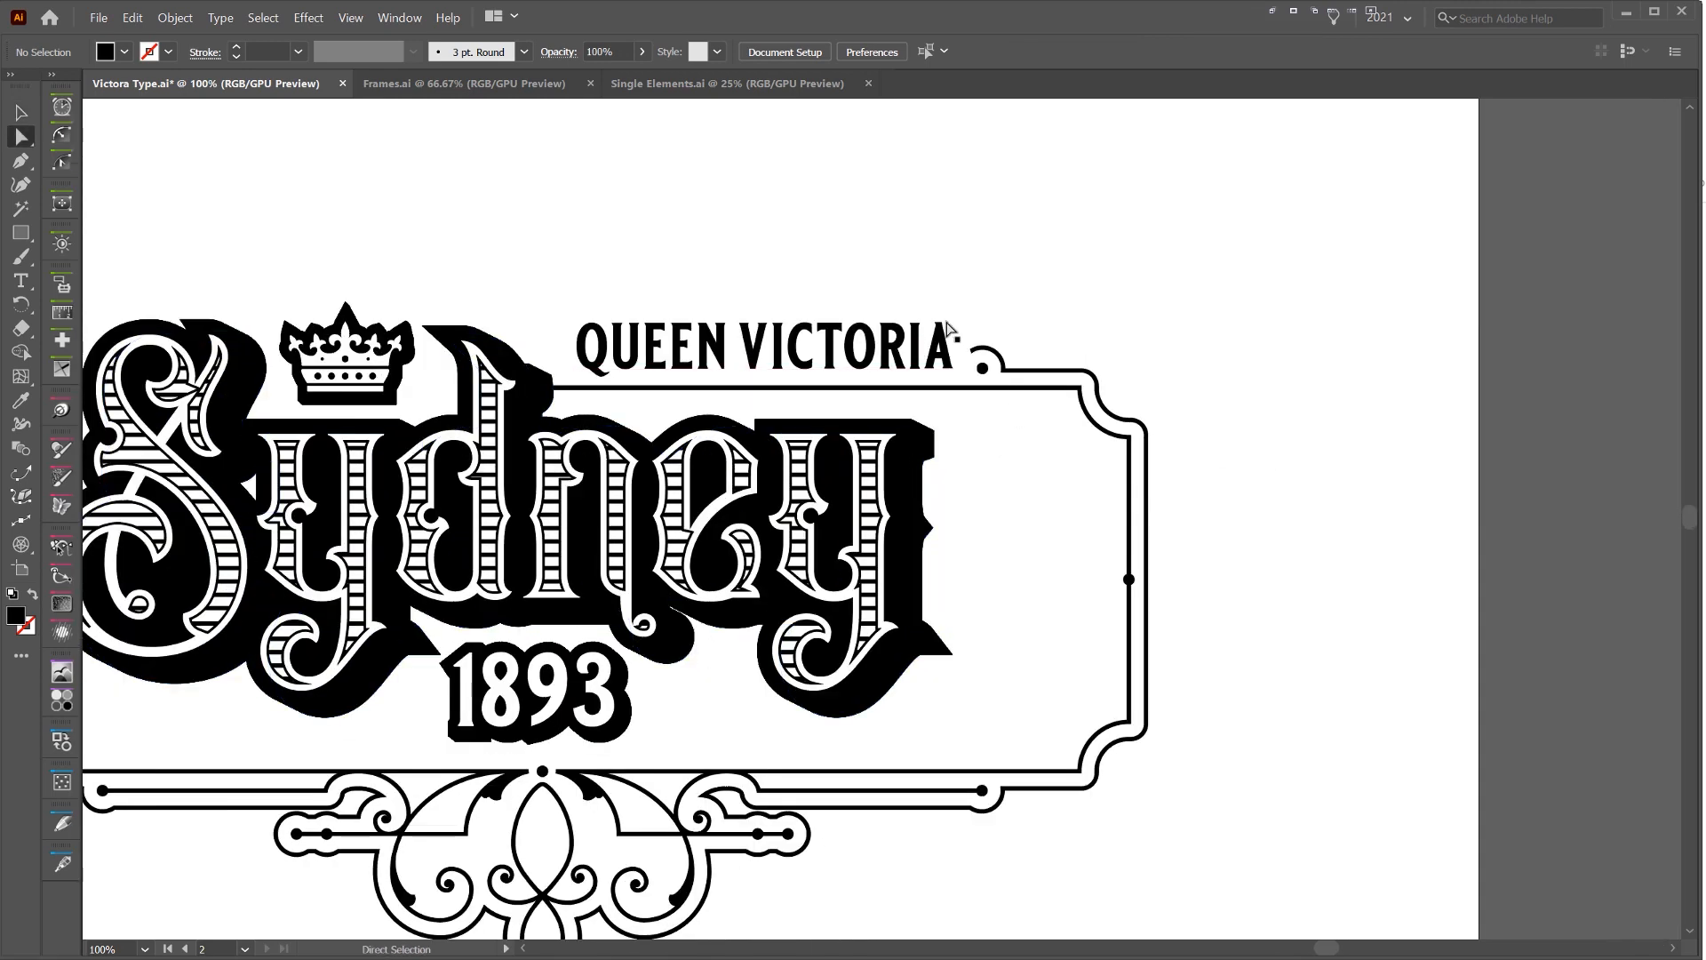
{"action": "scroll", "coordinate": [947, 328], "scroll_direction": "up", "scroll_amount": 1}
{"action": "left_click", "coordinate": [921, 346]}
{"action": "key", "text": "v"}
{"action": "scroll", "coordinate": [923, 347], "scroll_direction": "down", "scroll_amount": 1}
{"action": "left_click", "coordinate": [1044, 327]}
{"action": "key", "text": "a"}
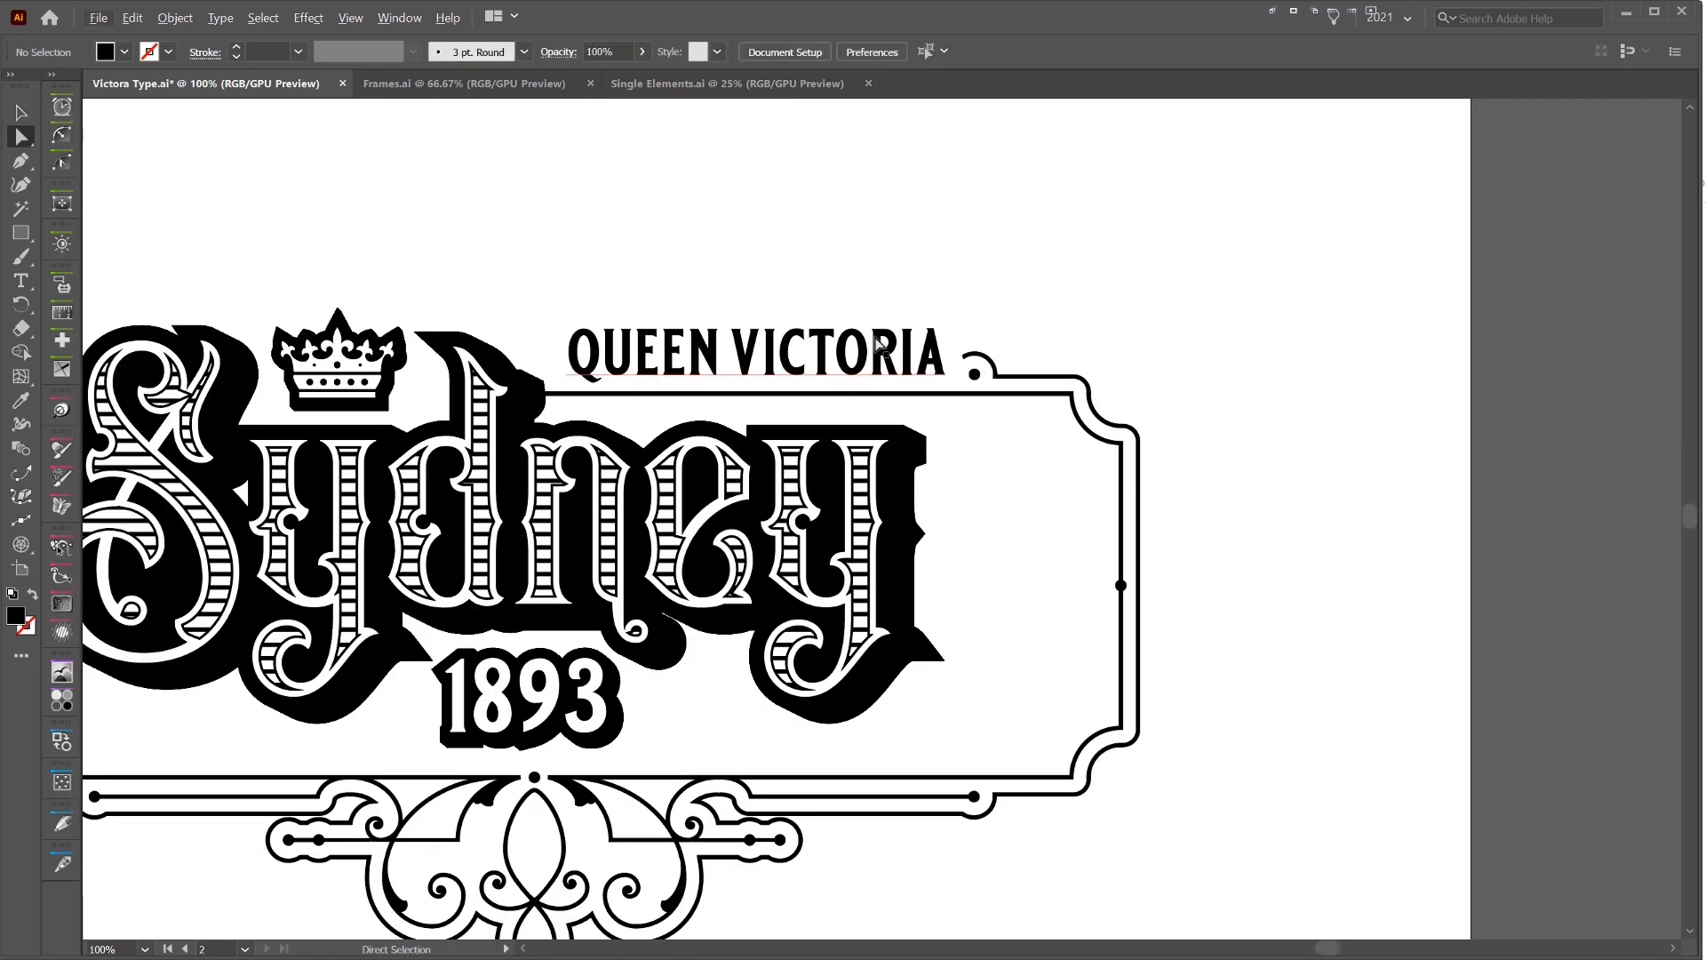
{"action": "left_click", "coordinate": [875, 339]}
{"action": "key", "text": "ctrl+shift+comma"}
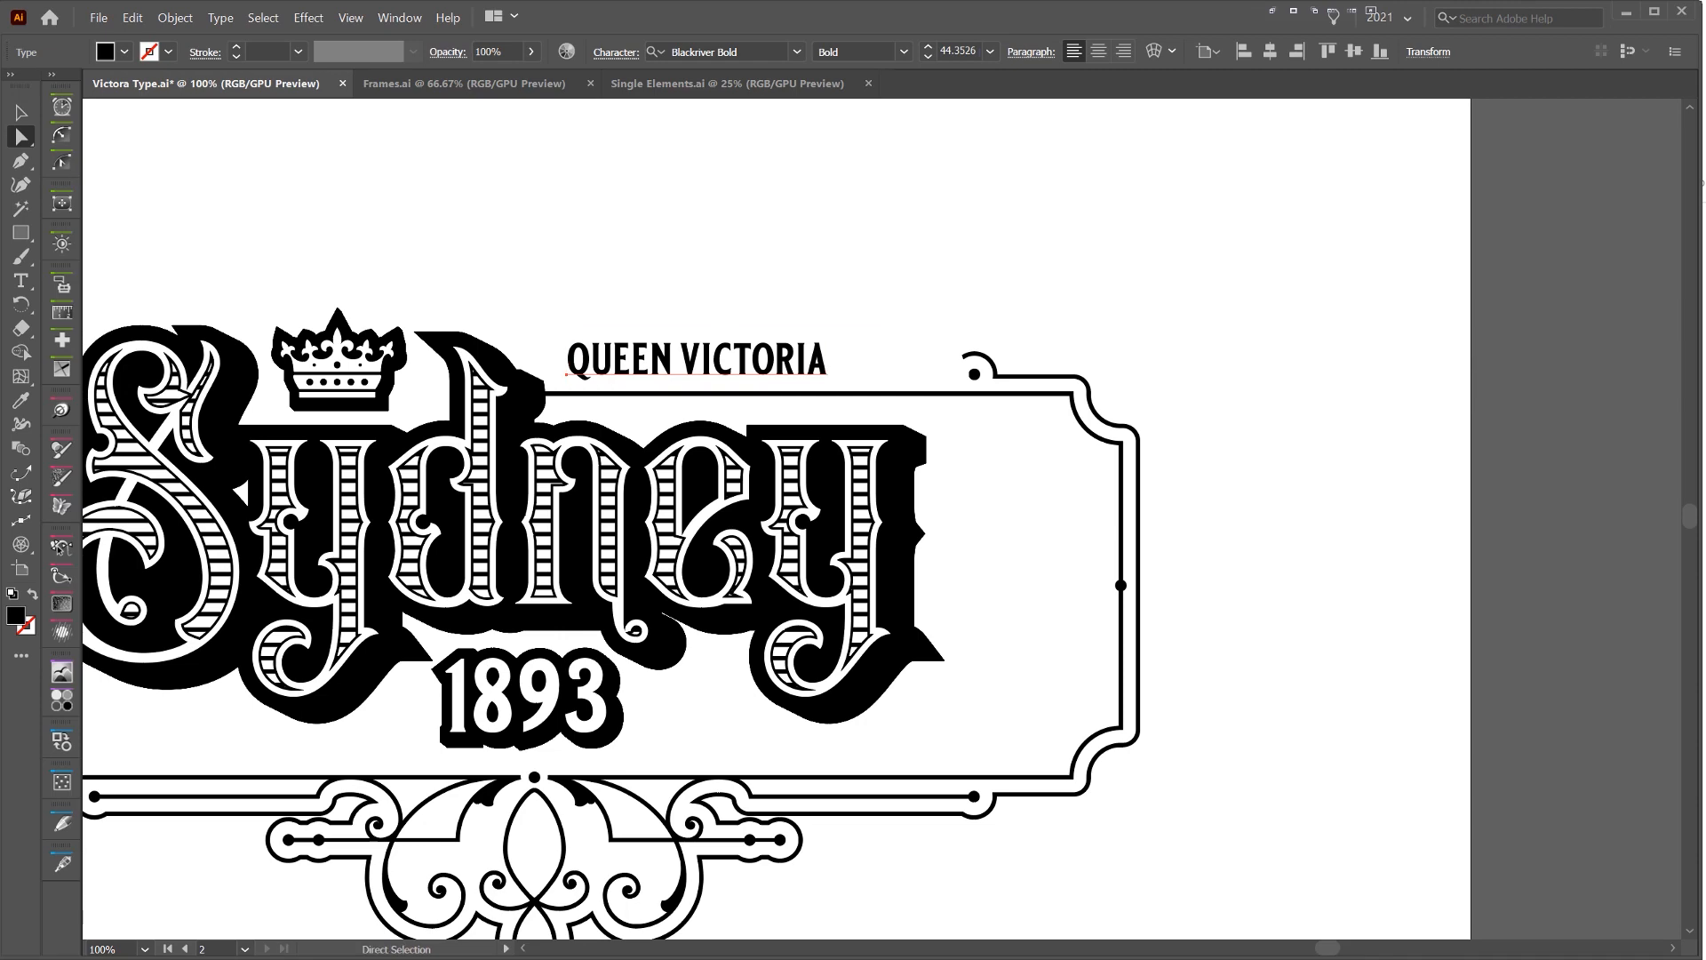
Select the anchor points along the frame's right side and shift them left, bringing the curl close to the Queen Victoria text
{"action": "left_click_drag", "start_coordinate": [954, 840], "coordinate": [956, 839]}
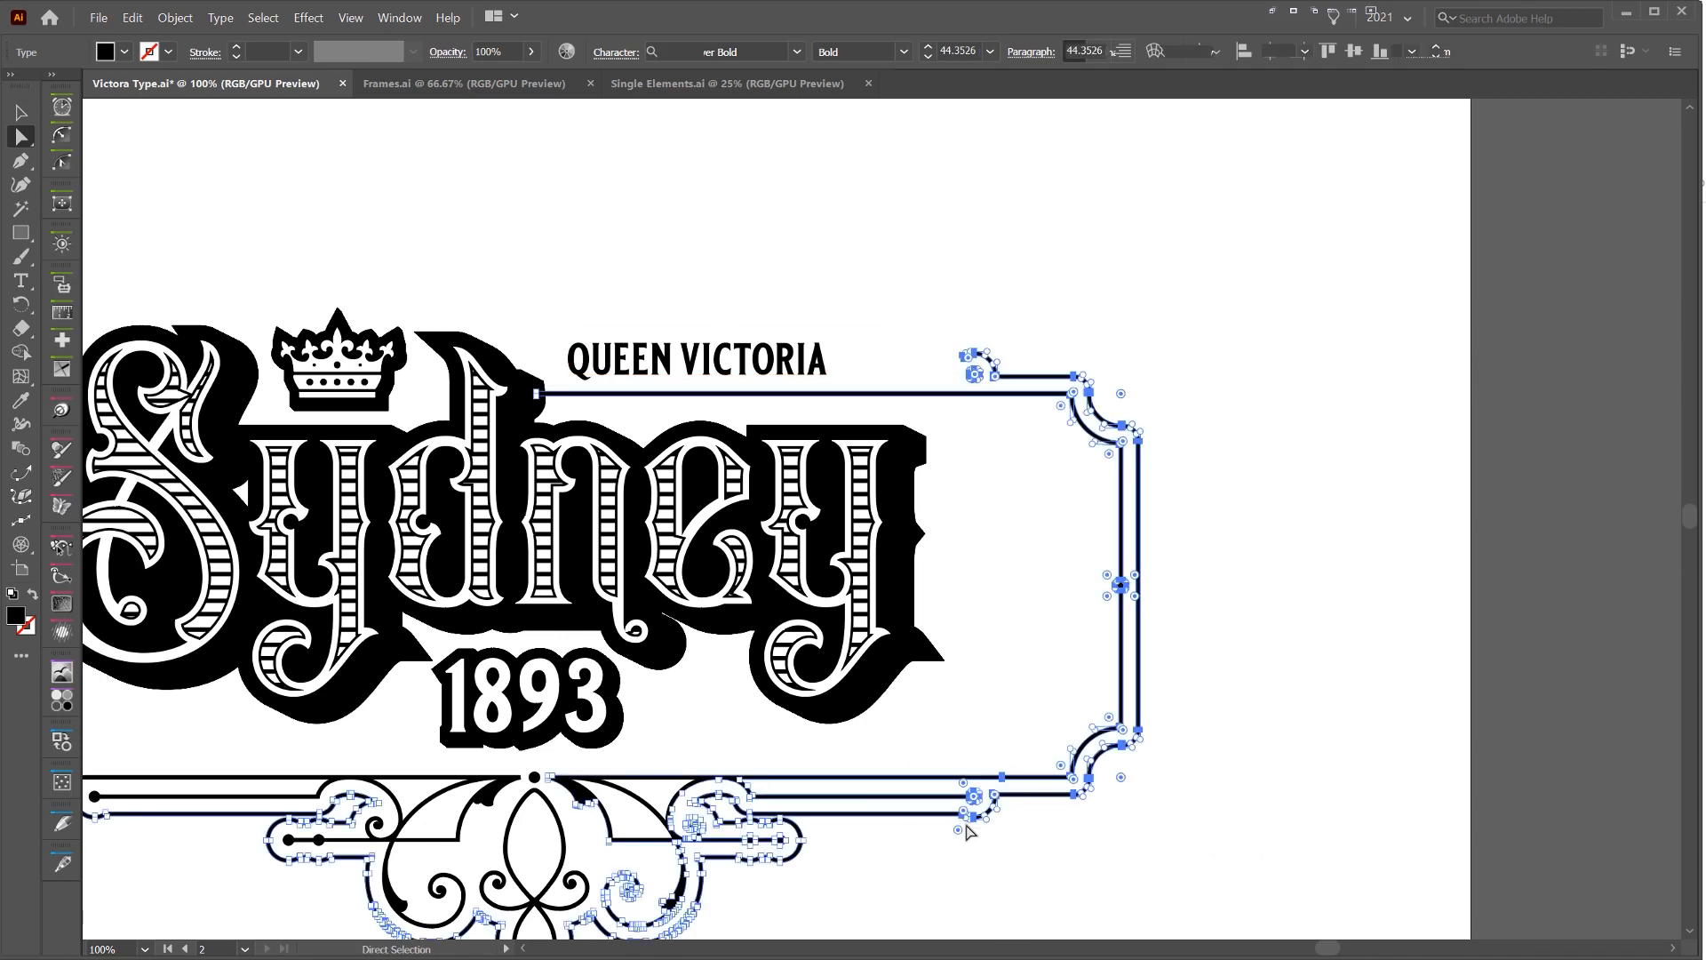
{"action": "key", "text": "shift+Left"}
{"action": "key", "text": "shift+Left"}
{"action": "key", "text": "shift+Left"}
{"action": "key", "text": "shift+Left"}
{"action": "key", "text": "shift+Left"}
{"action": "key", "text": "shift+Left"}
{"action": "key", "text": "shift+Left"}
{"action": "key", "text": "shift+Left"}
{"action": "key", "text": "shift+Left"}
{"action": "key", "text": "shift+Left"}
{"action": "key", "text": "shift+Left"}
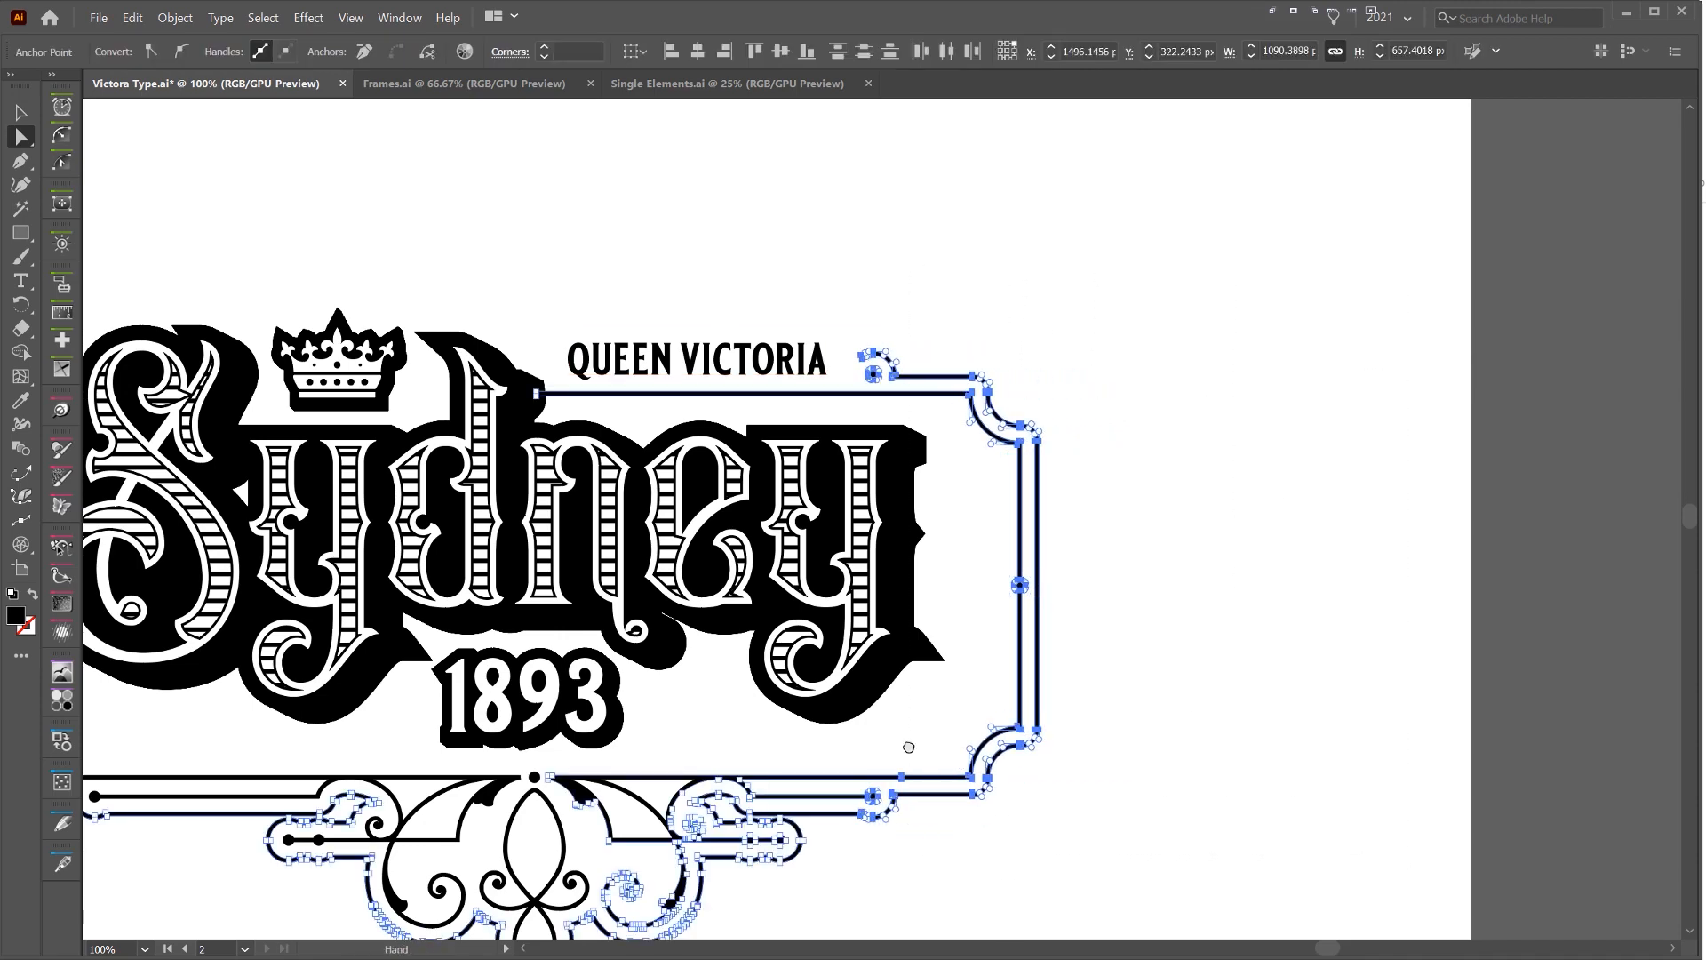
Select the anchor points along the frame's left side and shift them right toward the S
{"action": "scroll", "coordinate": [551, 838], "scroll_direction": "left", "scroll_amount": 8}
{"action": "left_click_drag", "start_coordinate": [552, 842], "coordinate": [552, 842]}
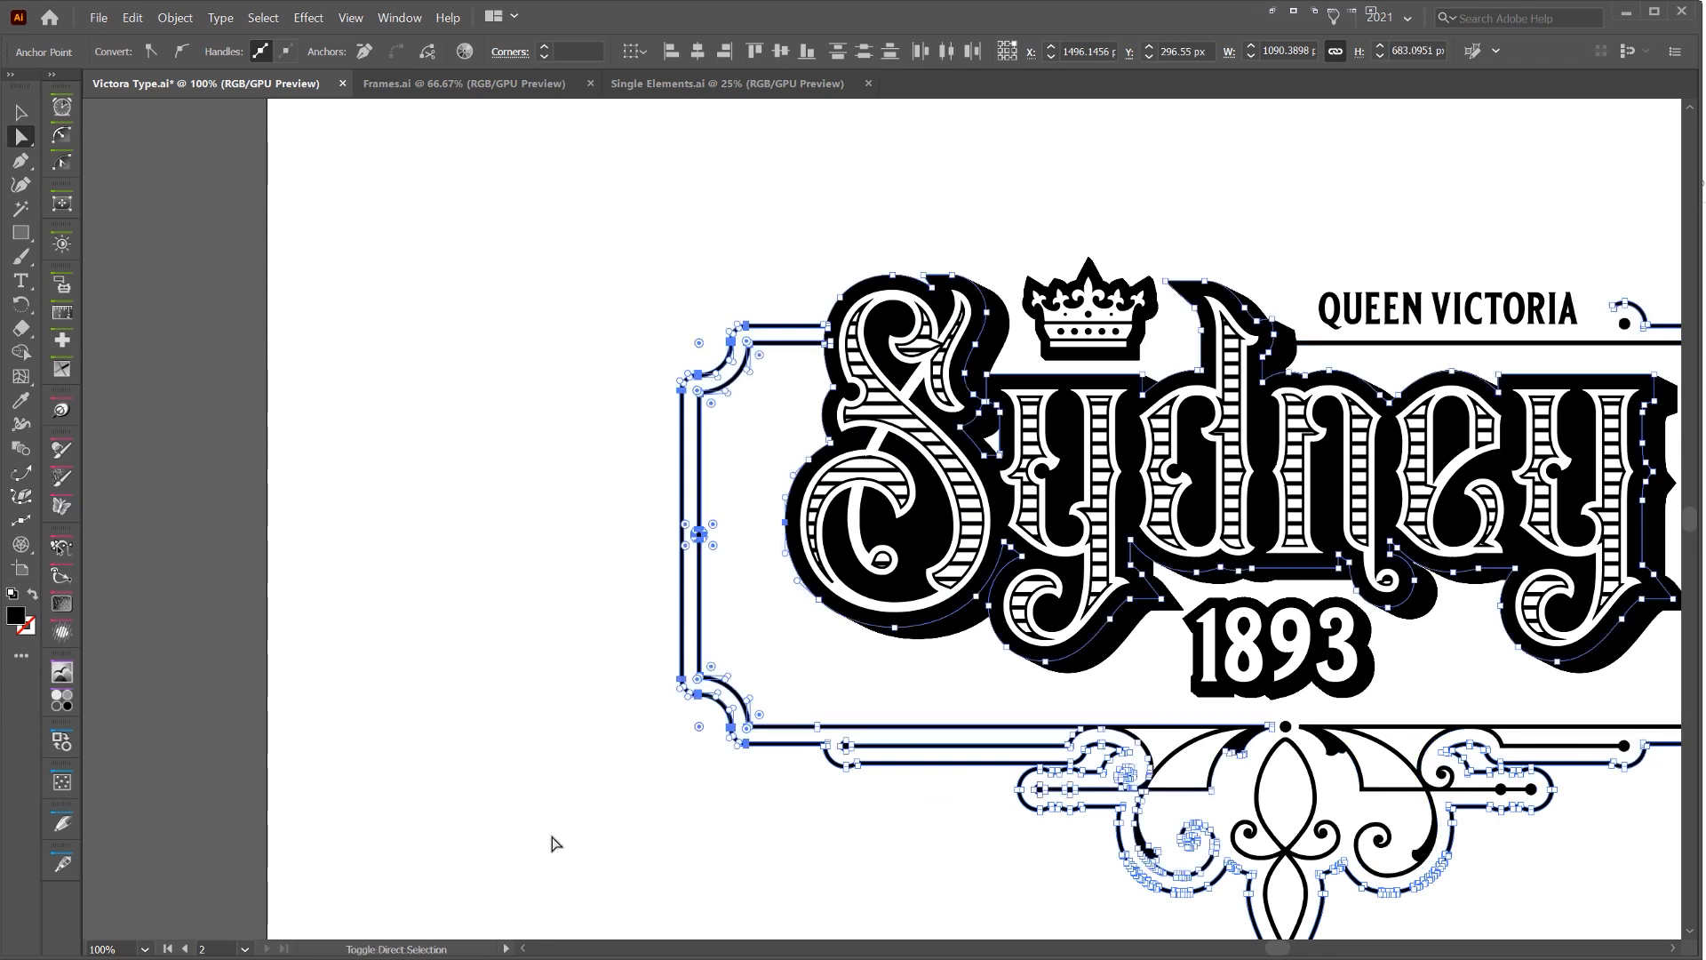
{"action": "left_click_drag", "start_coordinate": [620, 222], "coordinate": [753, 769]}
{"action": "key", "text": "shift+Right"}
{"action": "key", "text": "shift+Right"}
{"action": "key", "text": "shift+Right"}
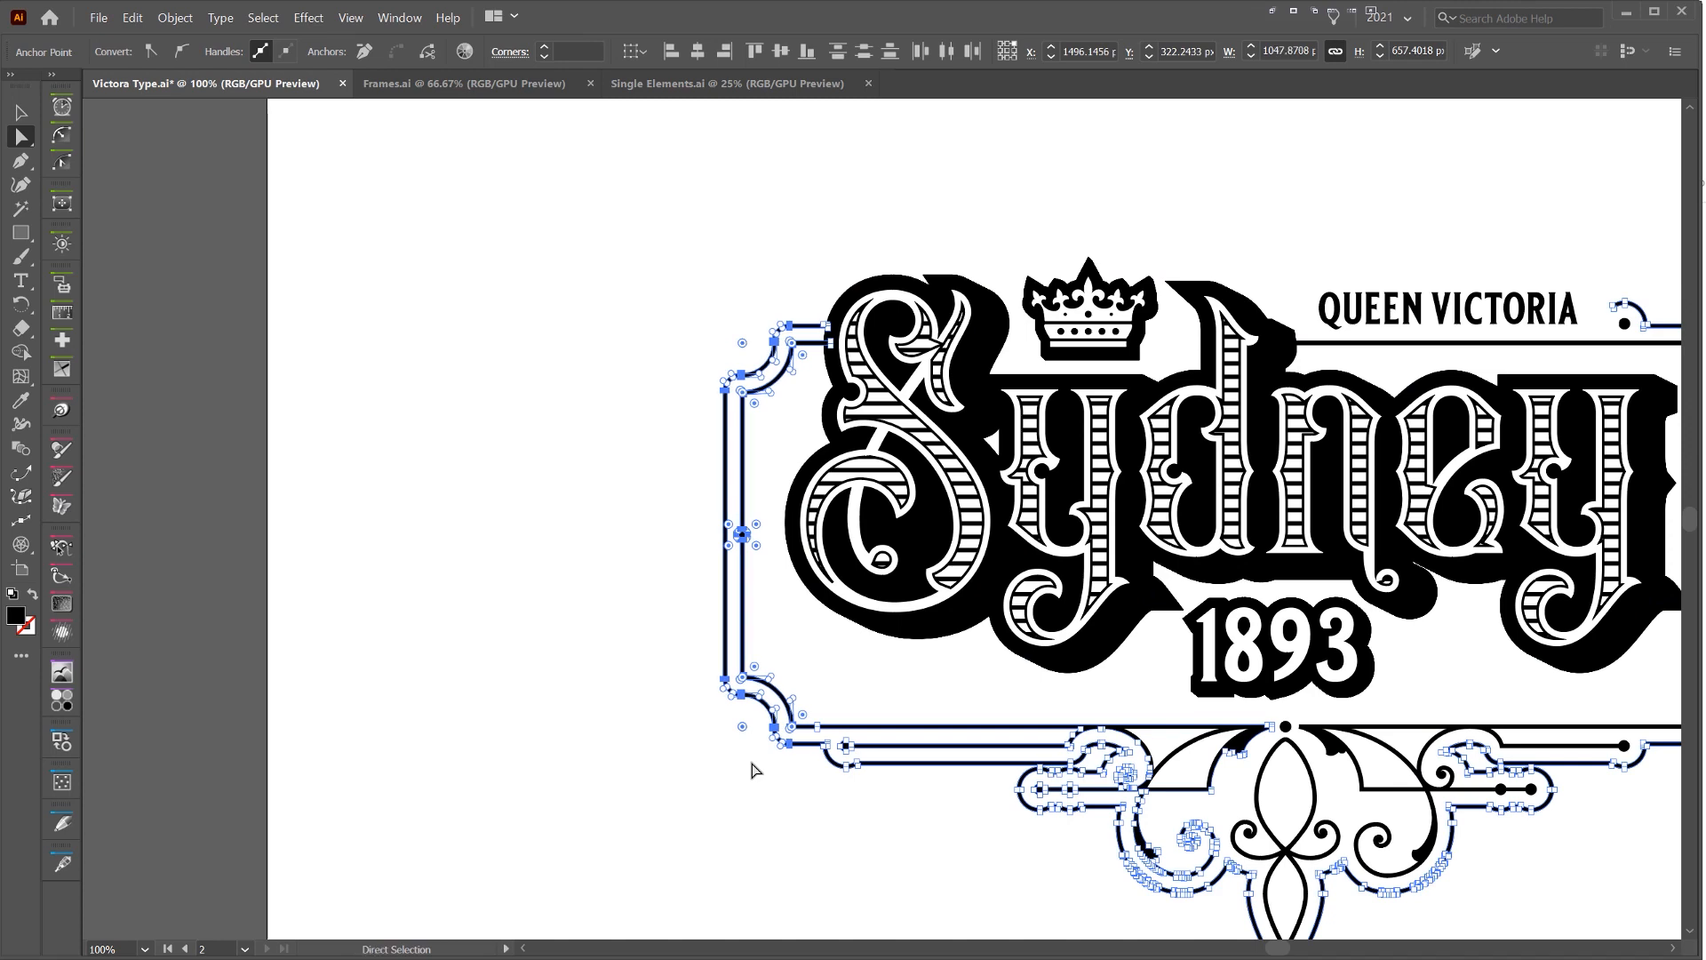
{"action": "left_click", "coordinate": [1390, 214]}
{"action": "left_click_drag", "start_coordinate": [1389, 213], "coordinate": [880, 163]}
{"action": "key", "text": "ctrl+minus"}
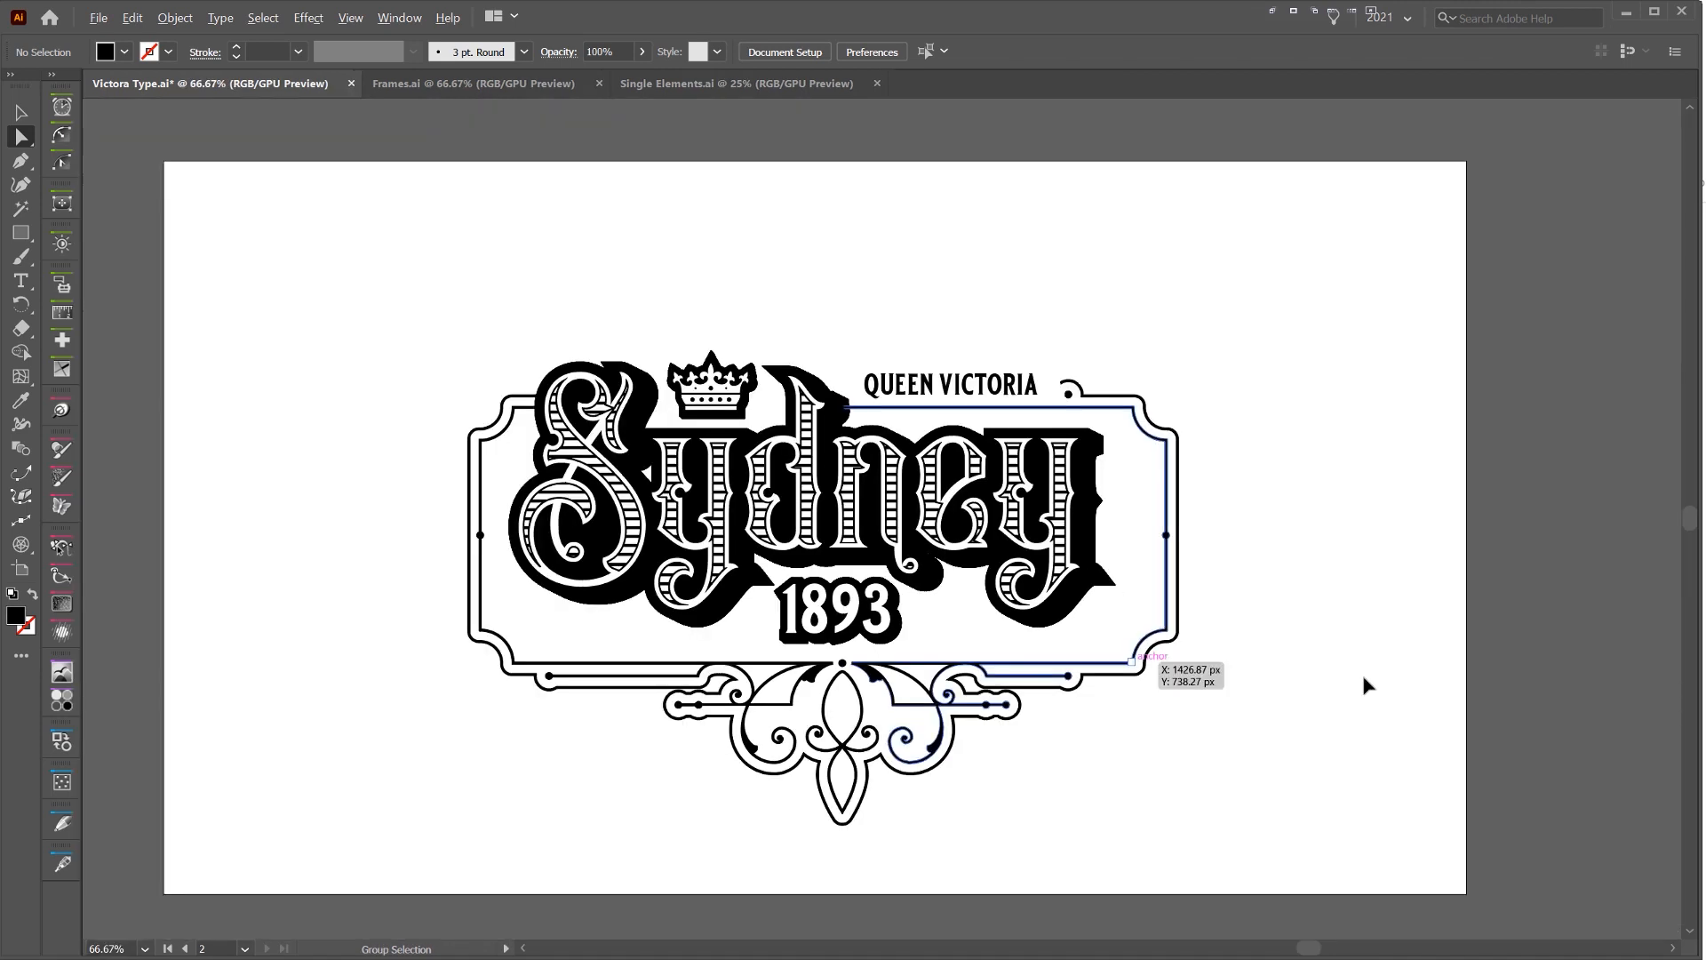
Scale the outlined 1893 down to about 157 by 84 px beneath the Sydney lettering
{"action": "key", "text": "v"}
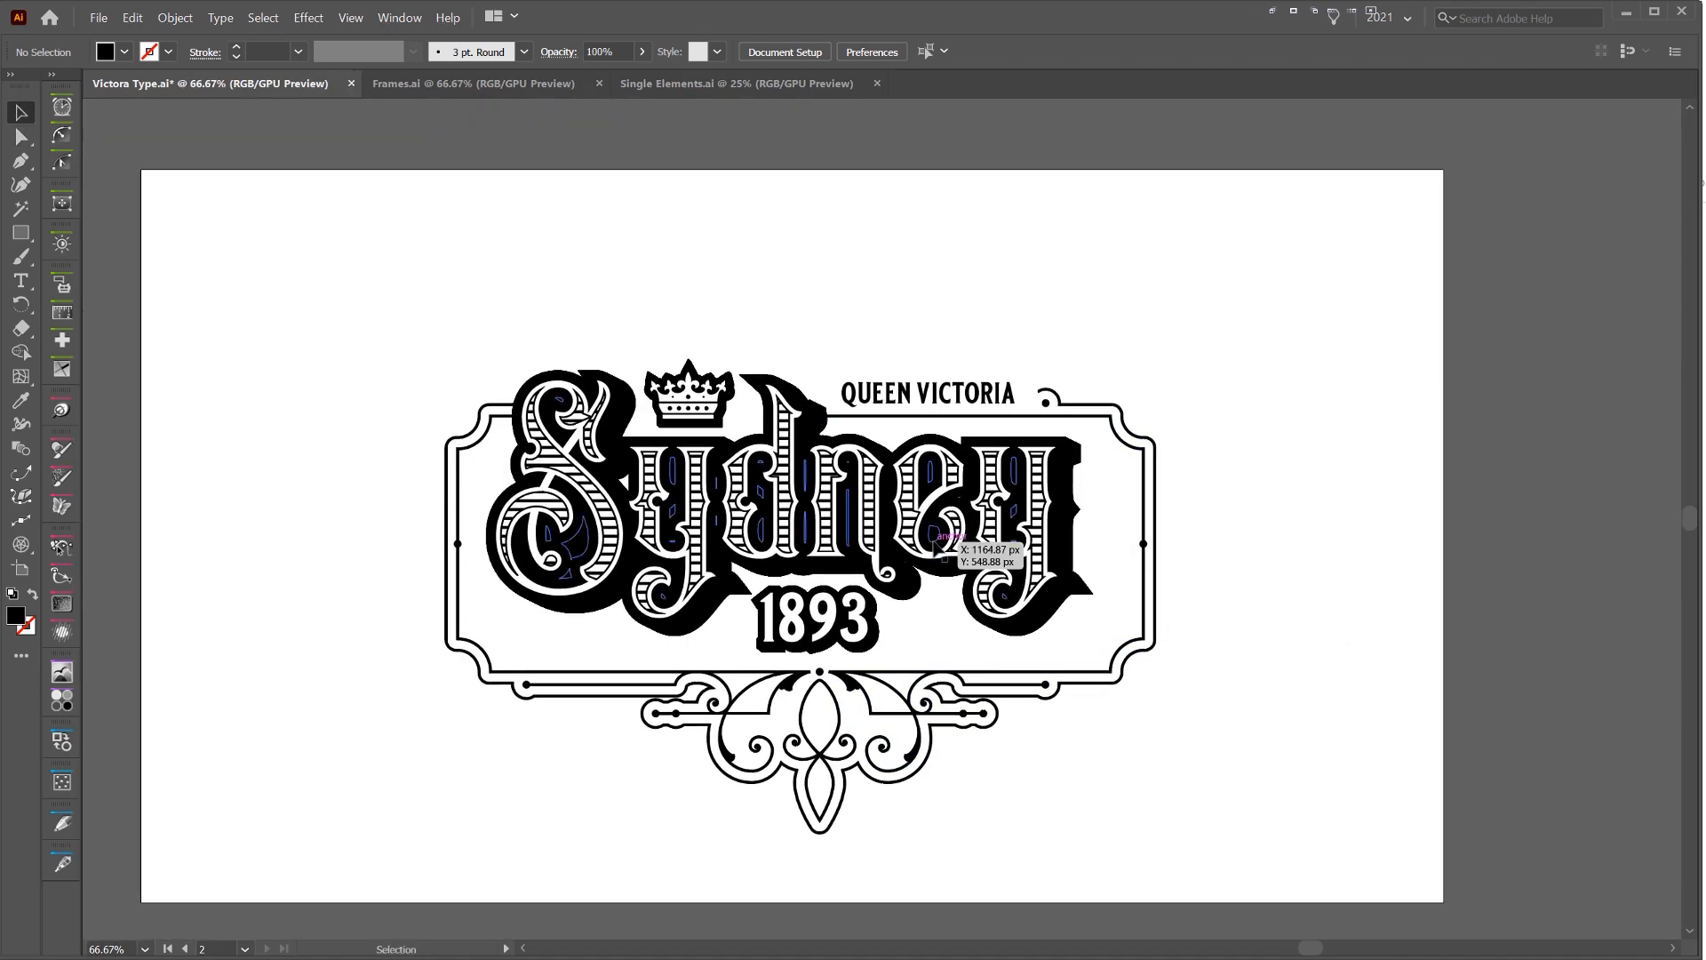
{"action": "key", "text": "ctrl+plus"}
{"action": "key", "text": "ctrl+plus"}
{"action": "left_click", "coordinate": [935, 722]}
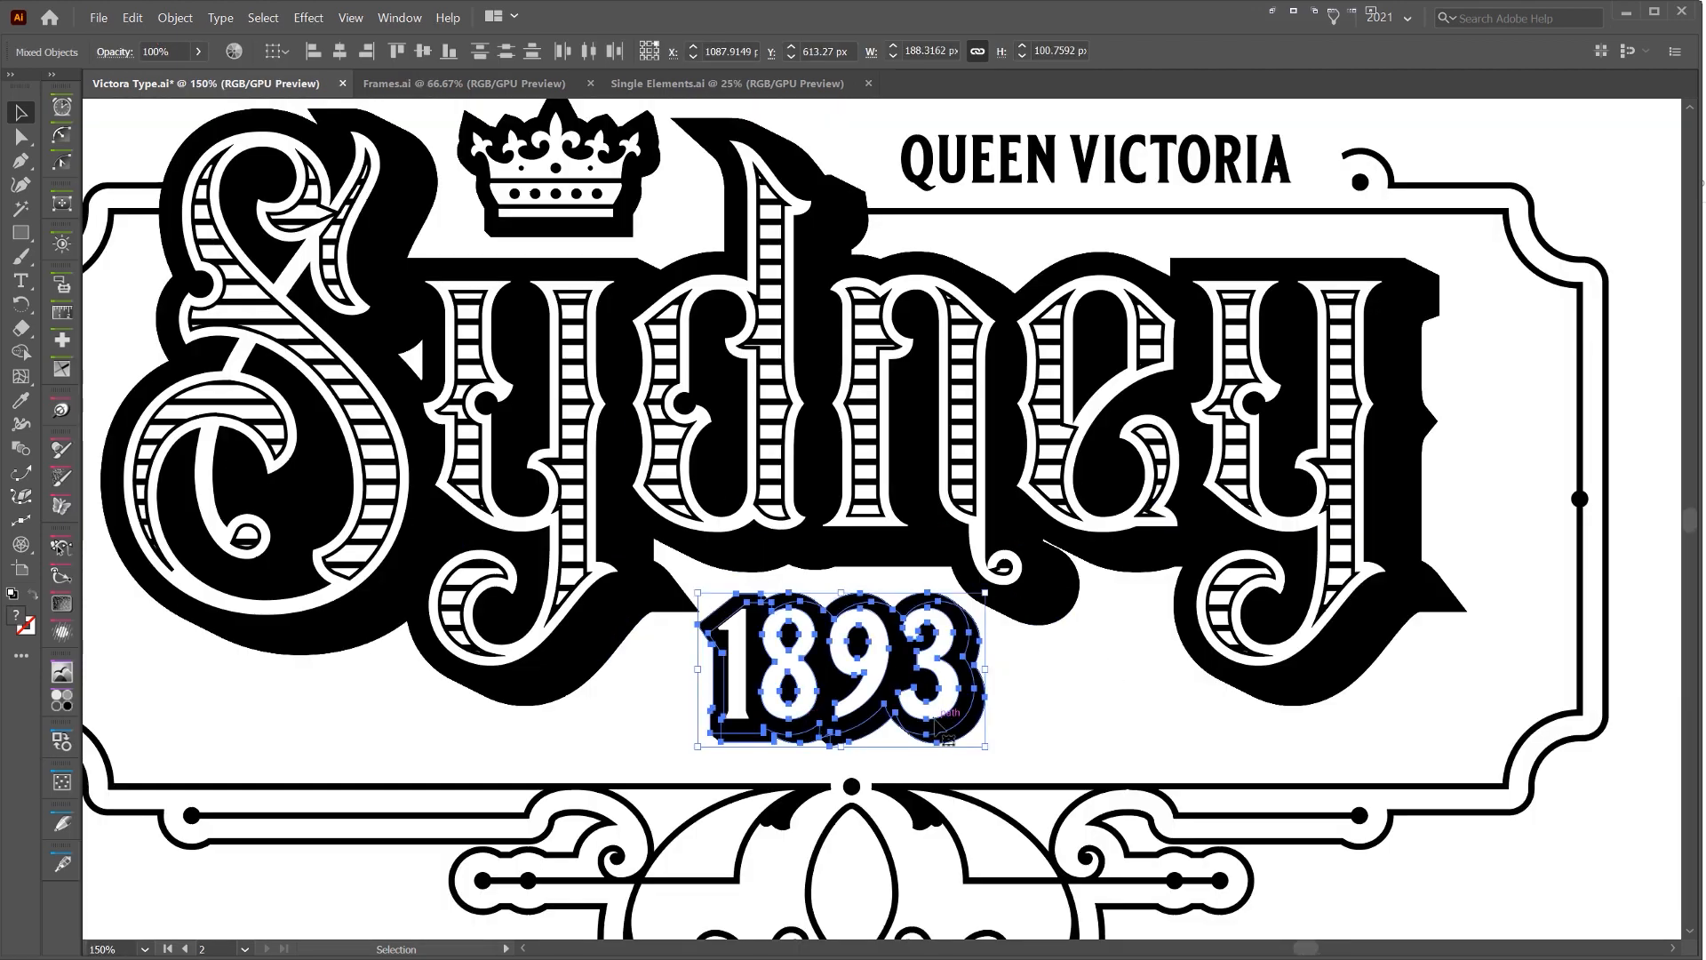
{"action": "left_click_drag", "start_coordinate": [983, 743], "coordinate": [893, 678]}
Select the anchor points of the frame's lower edge and bottom ornament and nudge them up toward 1893
{"action": "key", "text": "a"}
{"action": "key", "text": "ctrl+minus"}
{"action": "key", "text": "ctrl+minus"}
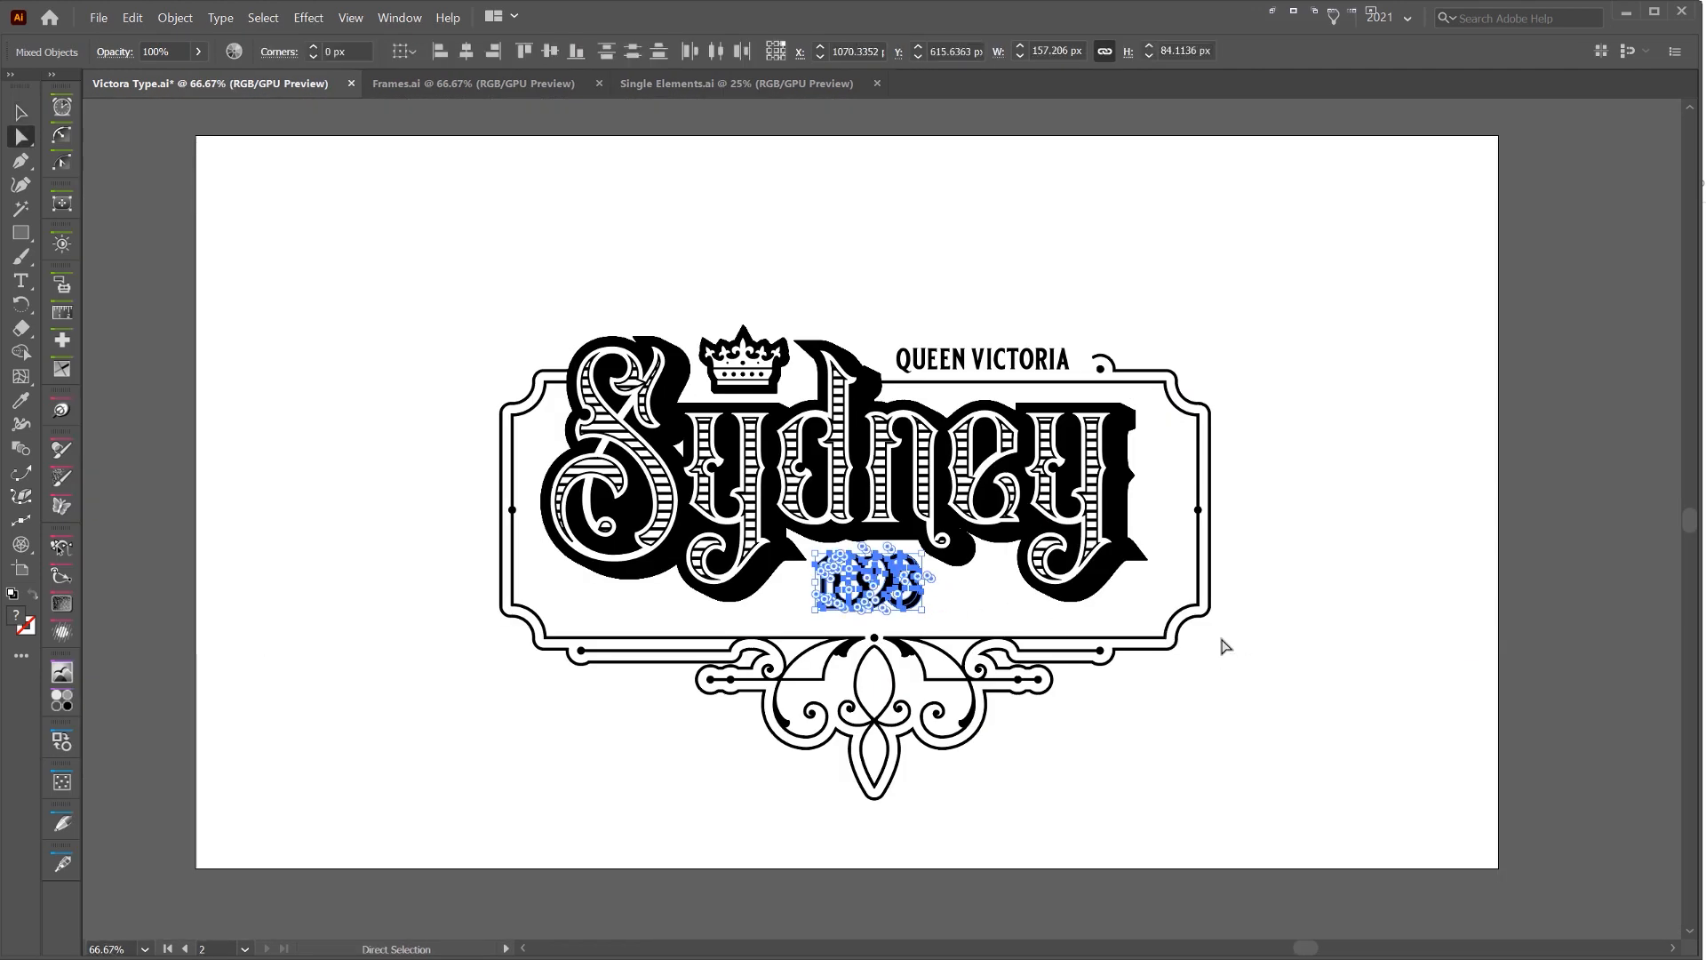
{"action": "left_click_drag", "start_coordinate": [504, 812], "coordinate": [505, 820]}
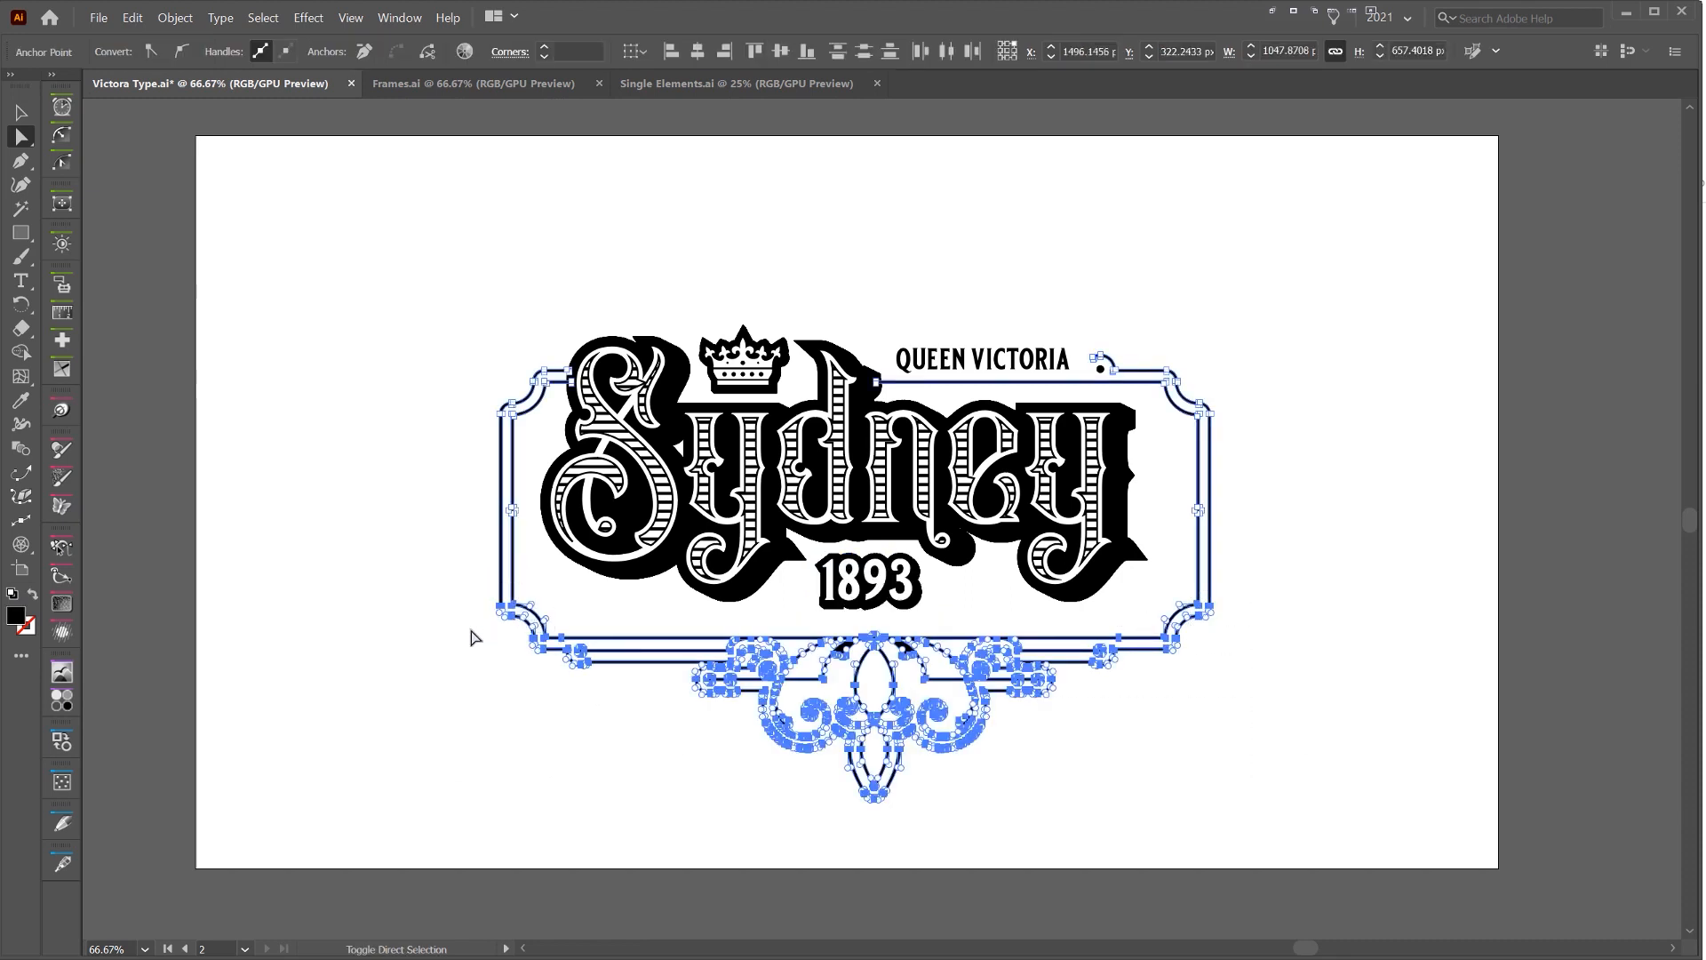
{"action": "key", "text": "Up"}
{"action": "key", "text": "Up"}
{"action": "key", "text": "Up"}
{"action": "key", "text": "Up"}
{"action": "key", "text": "Up"}
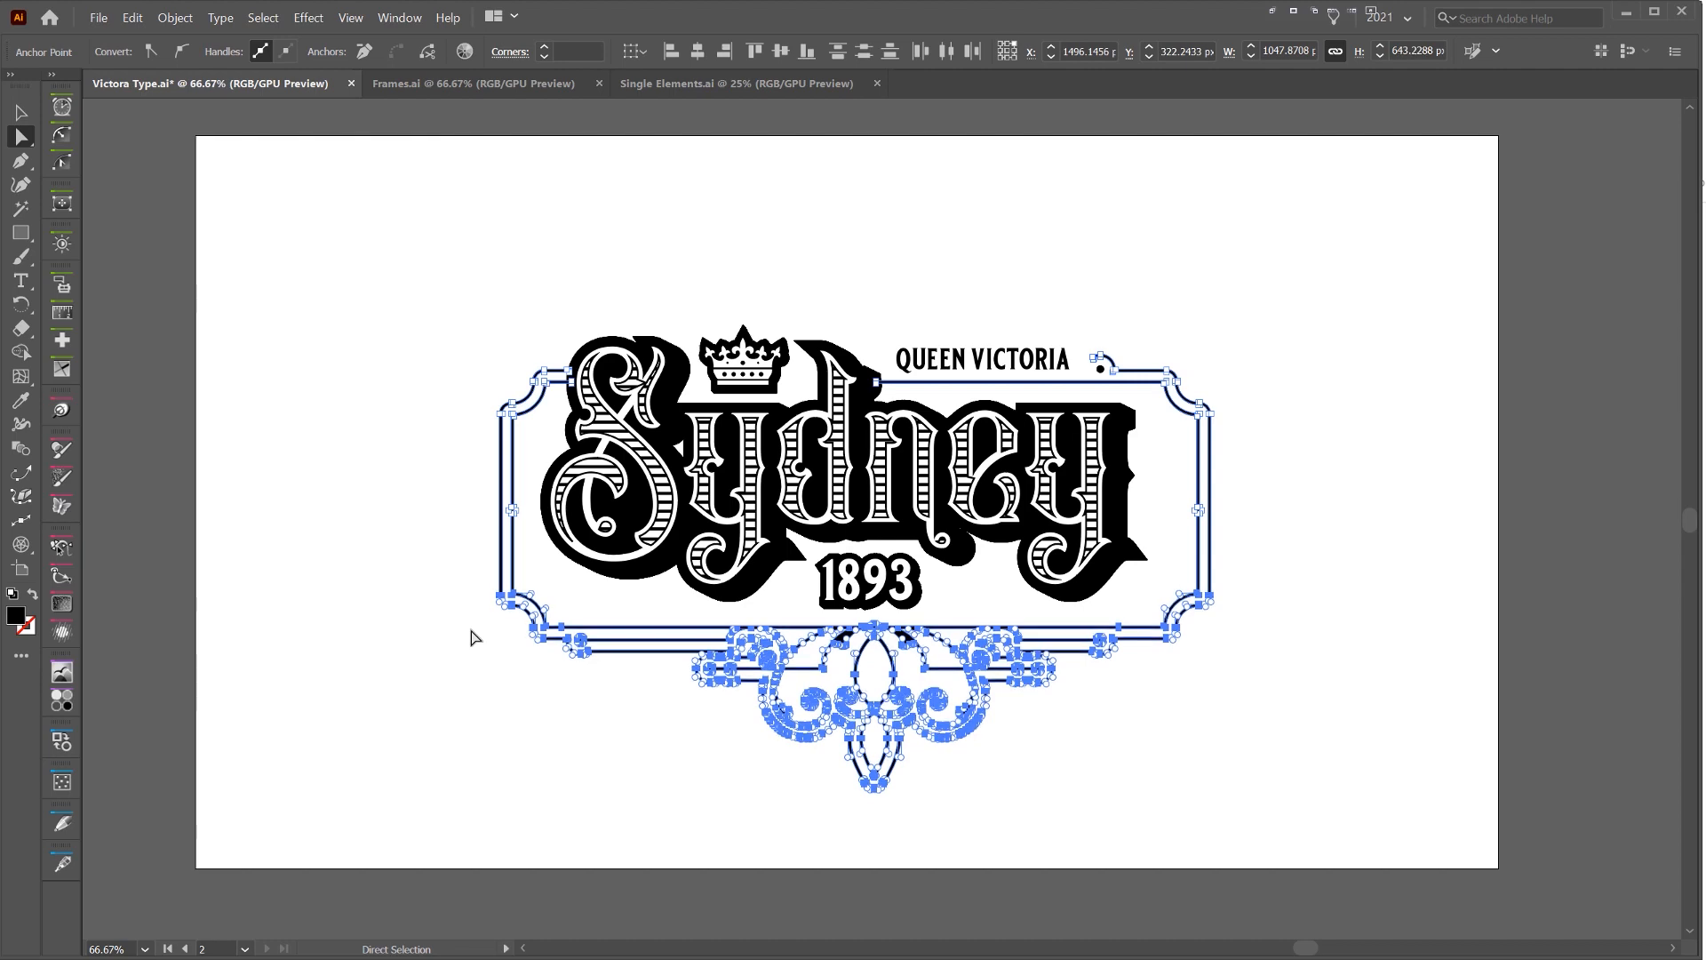
{"action": "key", "text": "Down"}
Select the whole design, move it up on the artboard and hide the selection edges
{"action": "scroll", "coordinate": [880, 428], "scroll_direction": "left", "scroll_amount": 1}
{"action": "key", "text": "v"}
{"action": "left_click_drag", "start_coordinate": [1348, 232], "coordinate": [533, 769]}
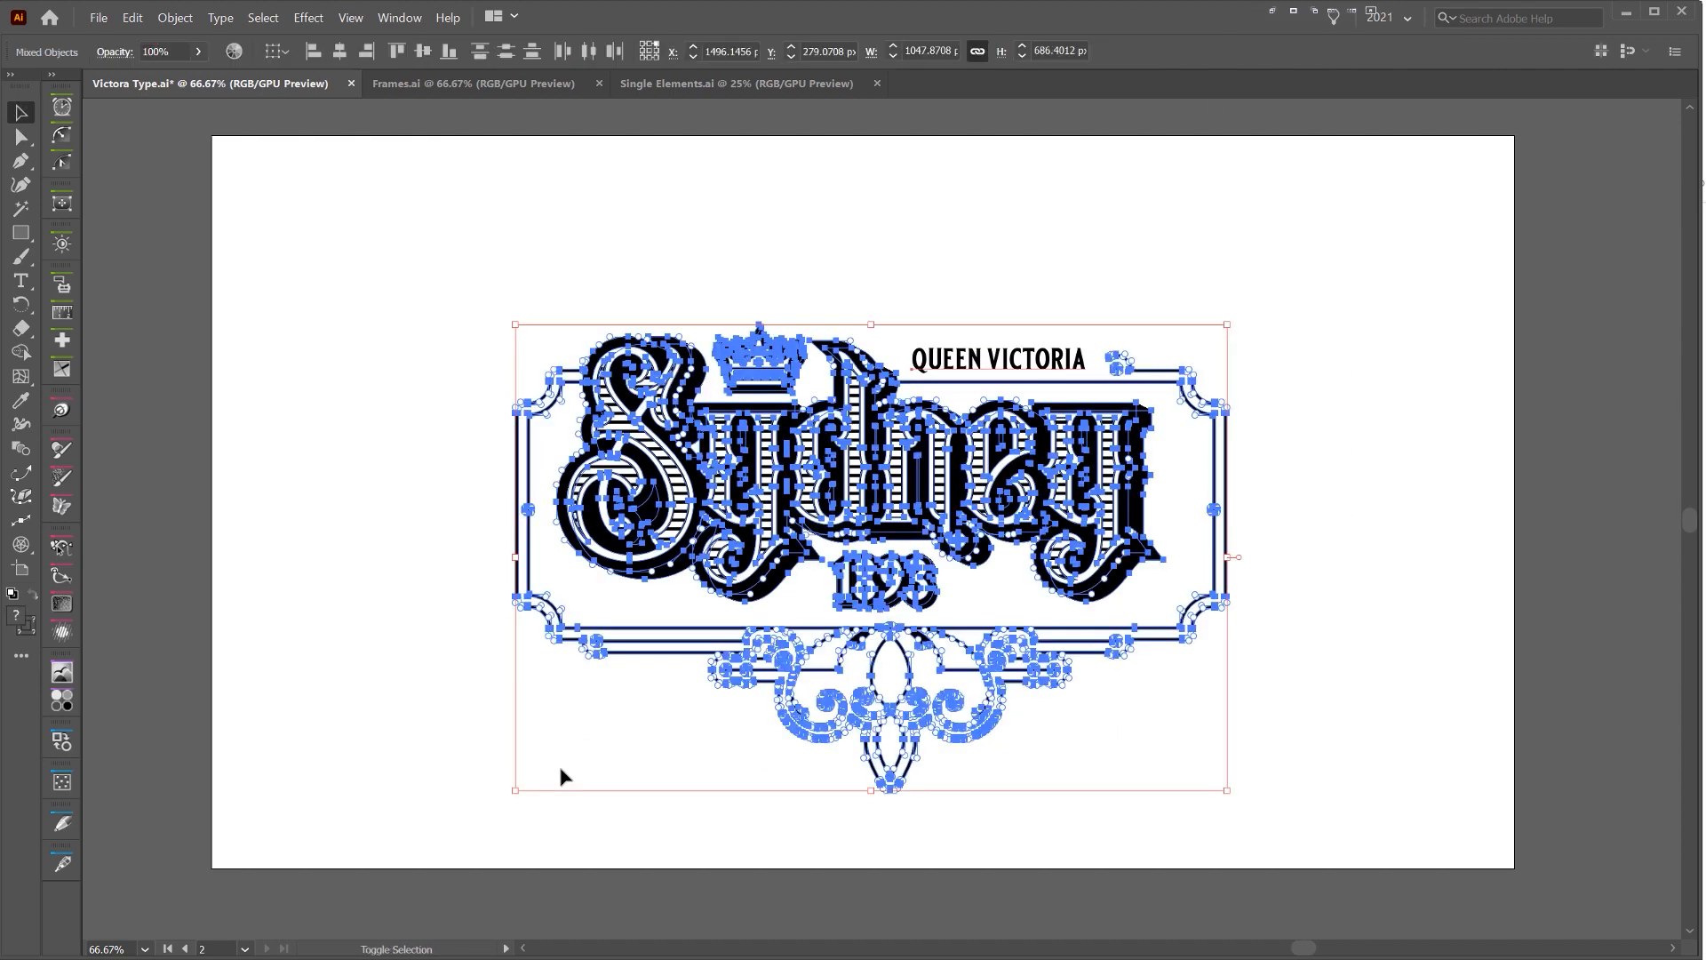
{"action": "key", "text": "Up"}
{"action": "key", "text": "Up"}
{"action": "key", "text": "Up"}
{"action": "key", "text": "Up"}
{"action": "key", "text": "Up"}
{"action": "key", "text": "Up"}
{"action": "key", "text": "Up"}
{"action": "key", "text": "Up"}
{"action": "key", "text": "Up"}
{"action": "key", "text": "Up"}
{"action": "key", "text": "Up"}
{"action": "key", "text": "Up"}
{"action": "key", "text": "Up"}
{"action": "key", "text": "Up"}
{"action": "key", "text": "Up"}
{"action": "key", "text": "Up"}
{"action": "key", "text": "Up"}
{"action": "key", "text": "Up"}
{"action": "key", "text": "Up"}
{"action": "key", "text": "Up"}
{"action": "key", "text": "ctrl+h"}
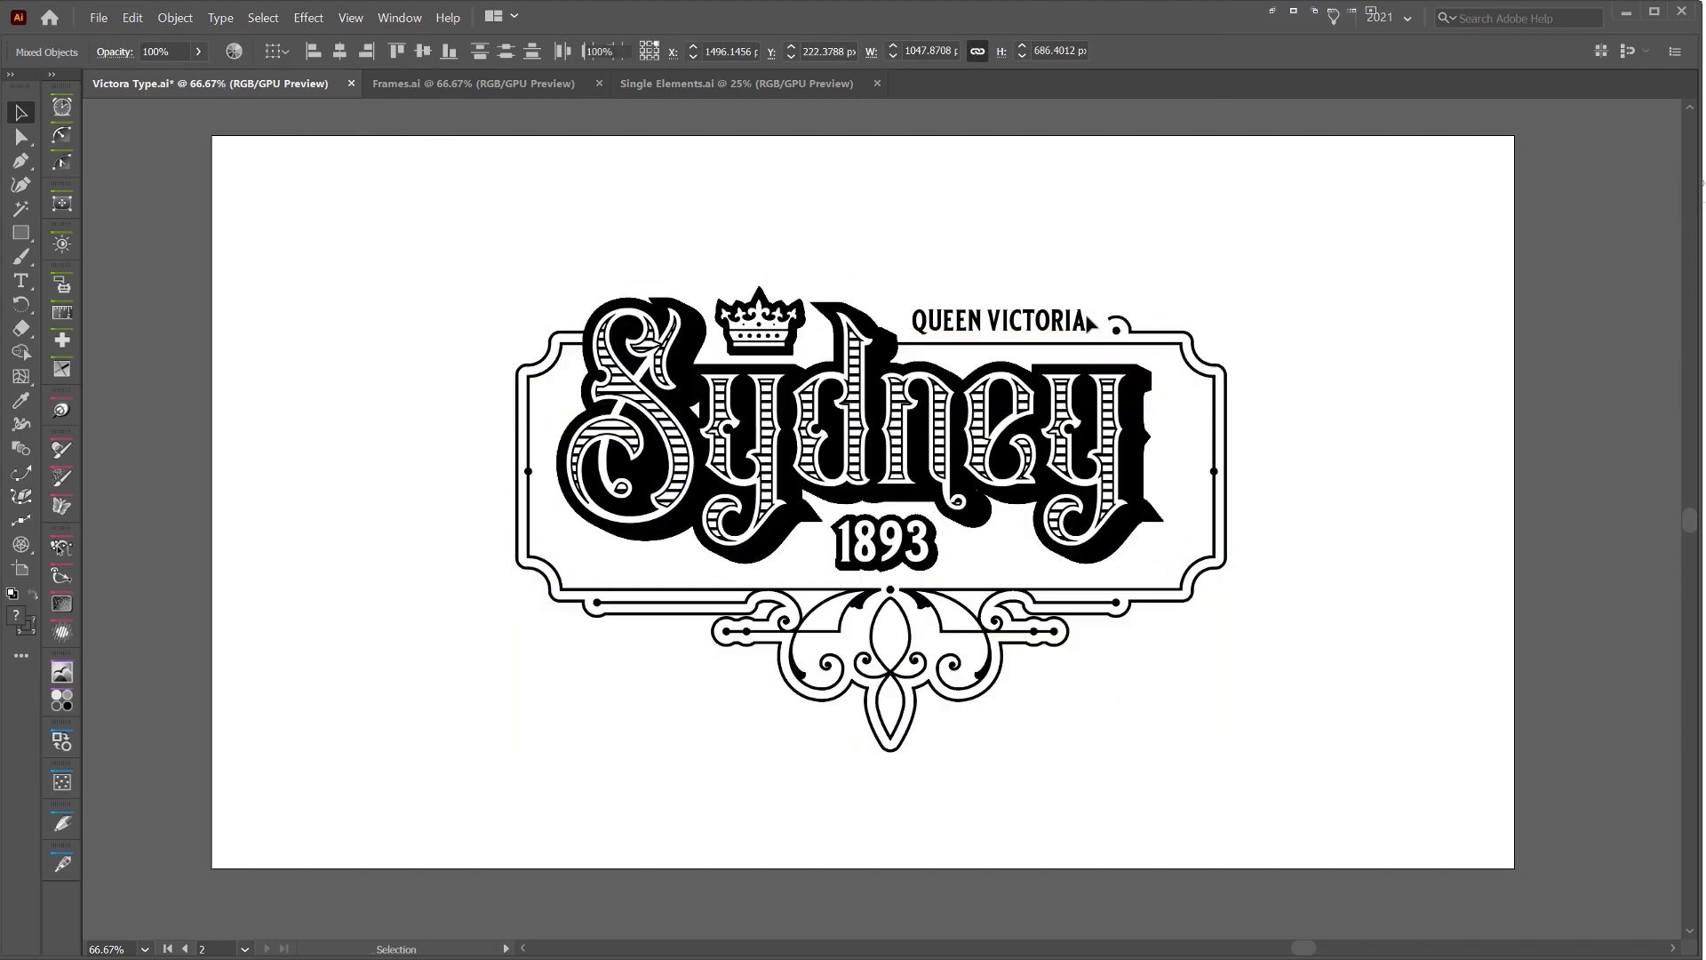
Enlarge the Queen Victoria text to 48.35 pt and nudge it left to fit between the d and the curl
{"action": "left_click", "coordinate": [1085, 323]}
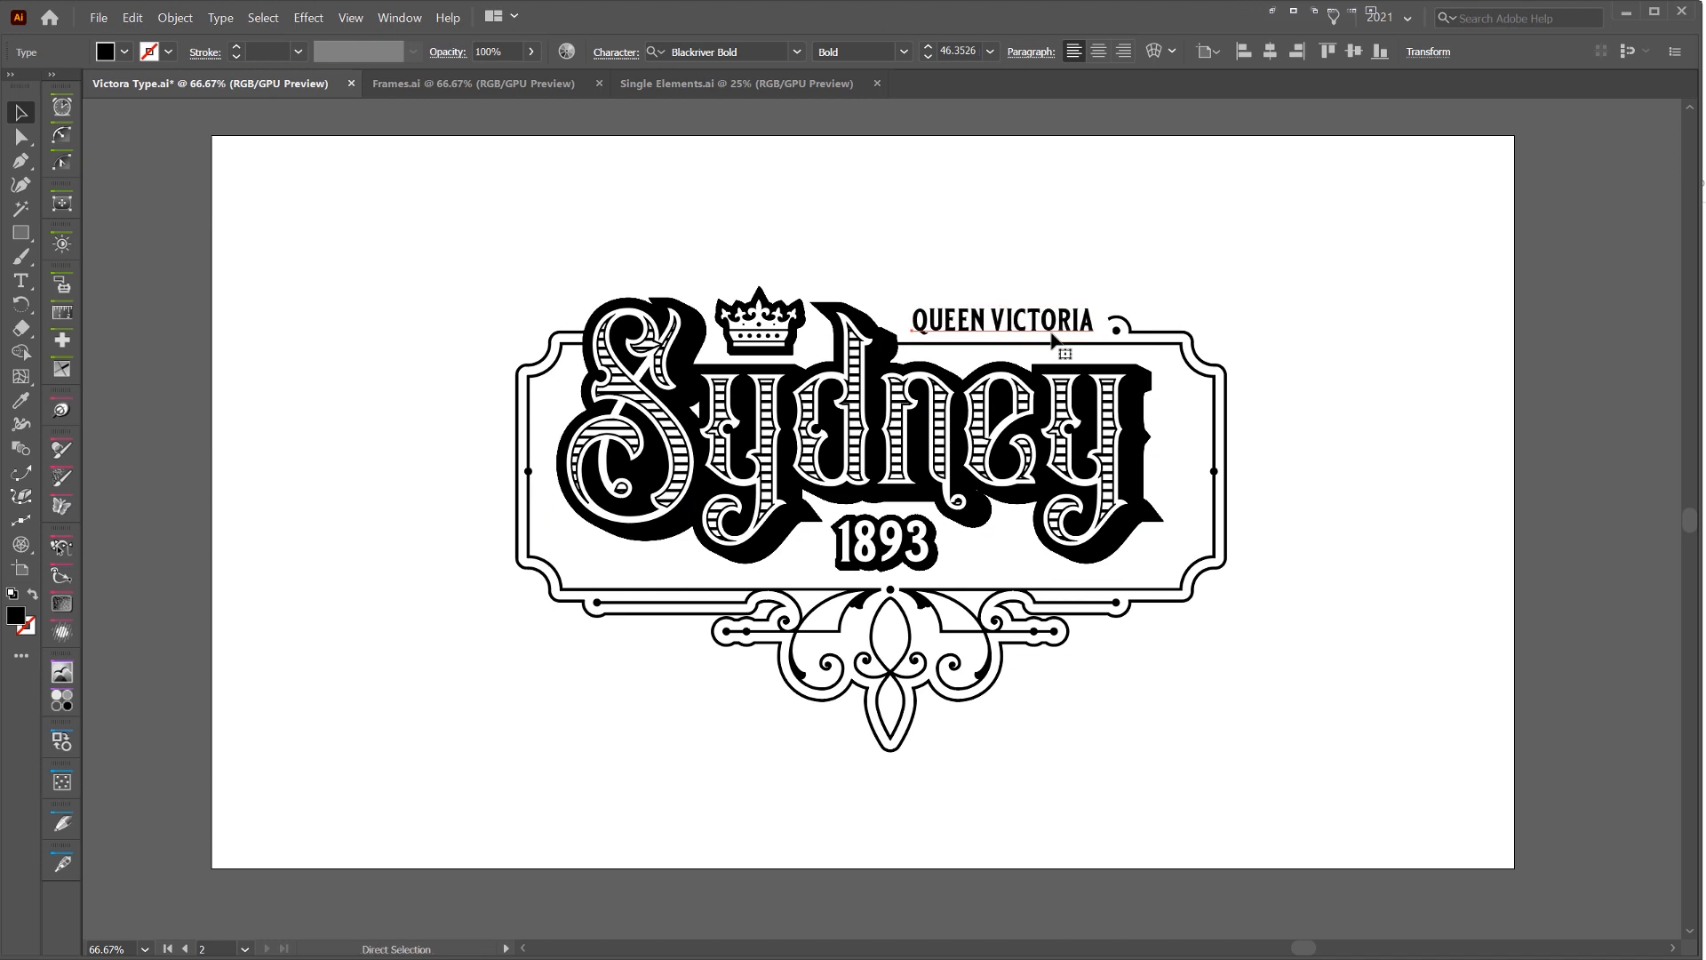
{"action": "key", "text": "Left"}
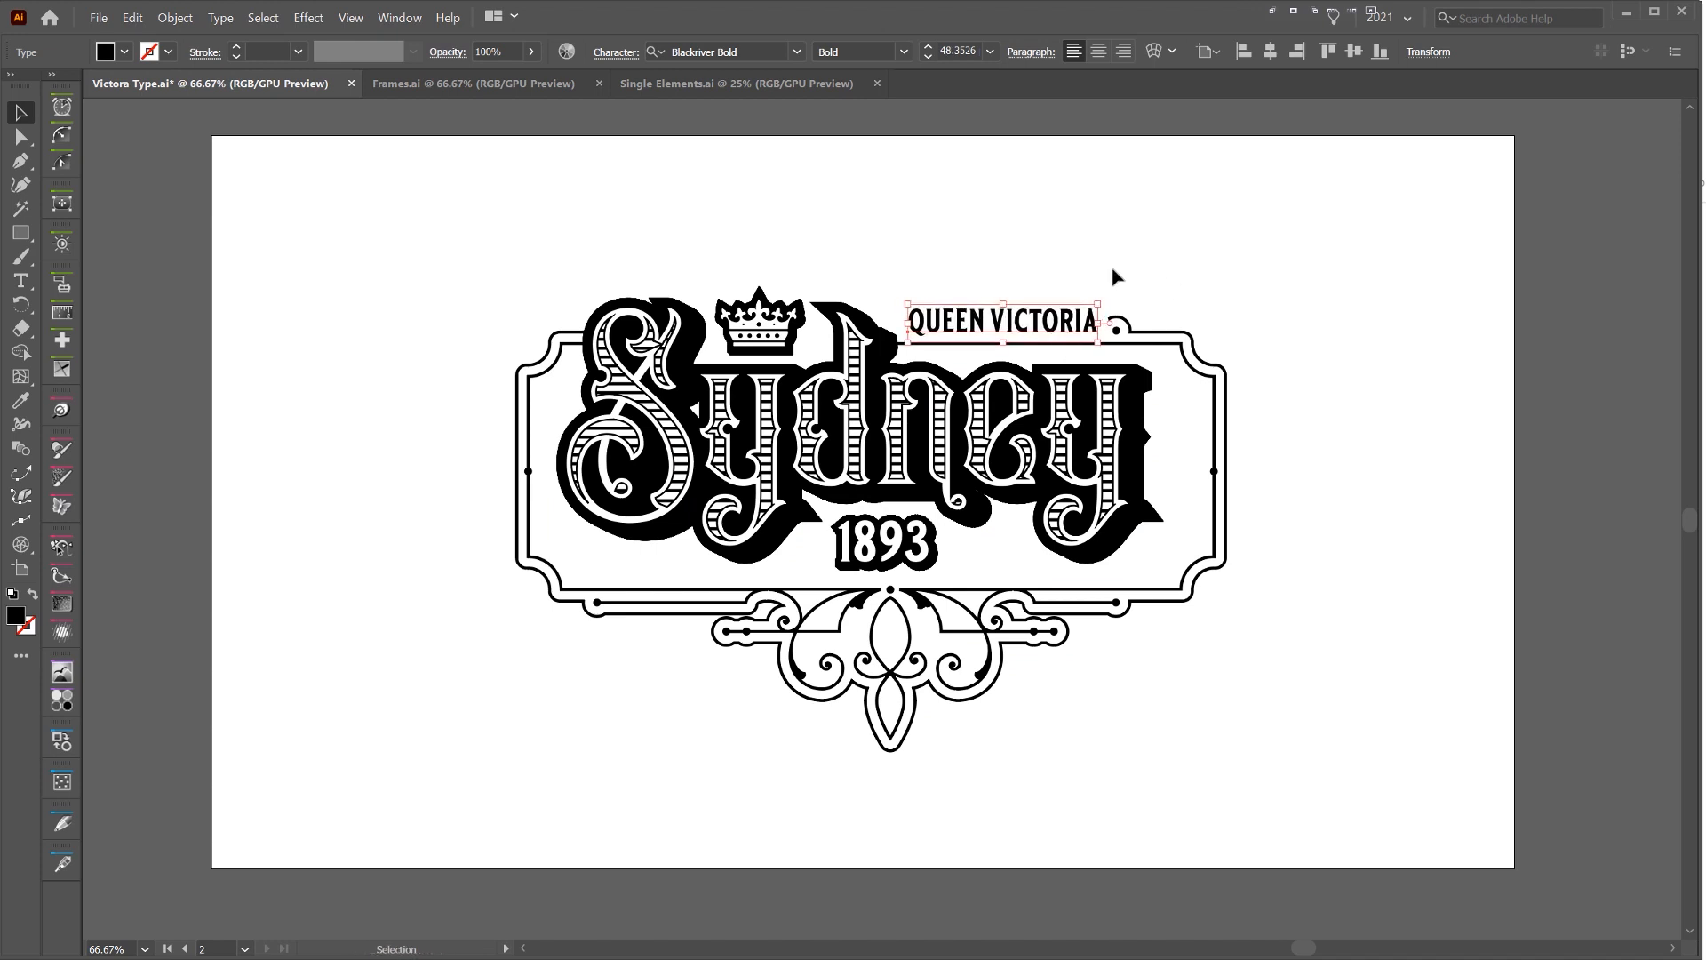
{"action": "left_click", "coordinate": [753, 322]}
{"action": "left_click", "coordinate": [990, 259]}
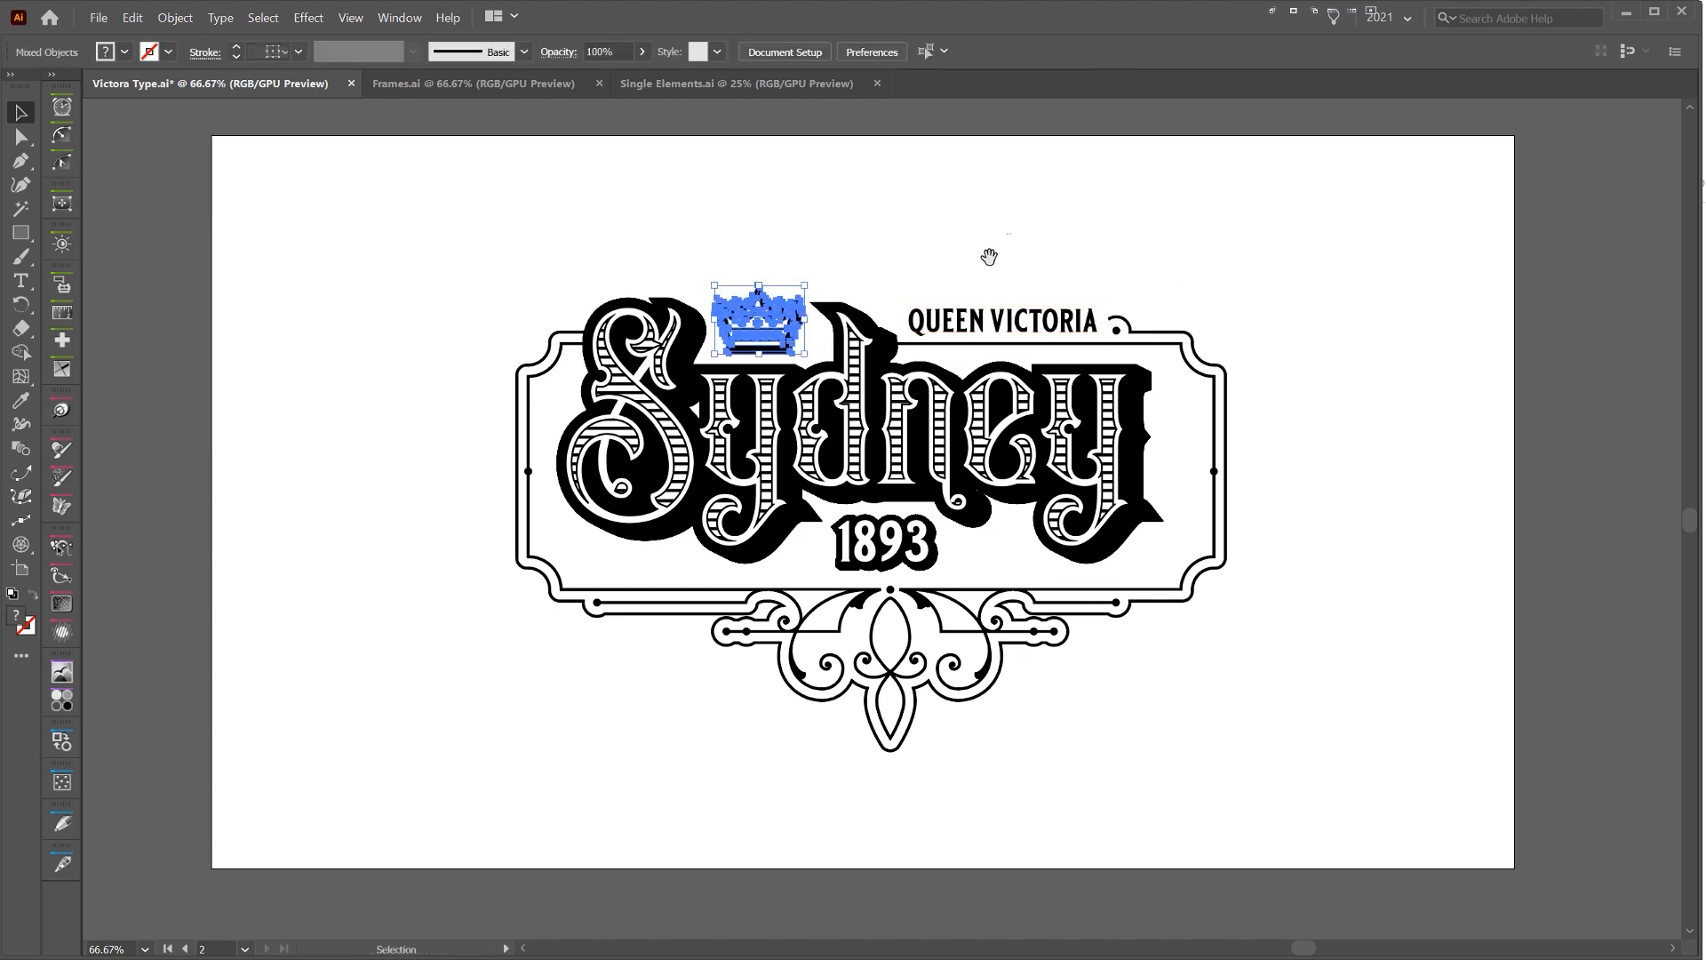
Draw a 1920 by 1080 px rectangle covering the artboard, send it to the back and give it a light tan fill
{"action": "key", "text": "ctrl+minus"}
{"action": "key", "text": "m"}
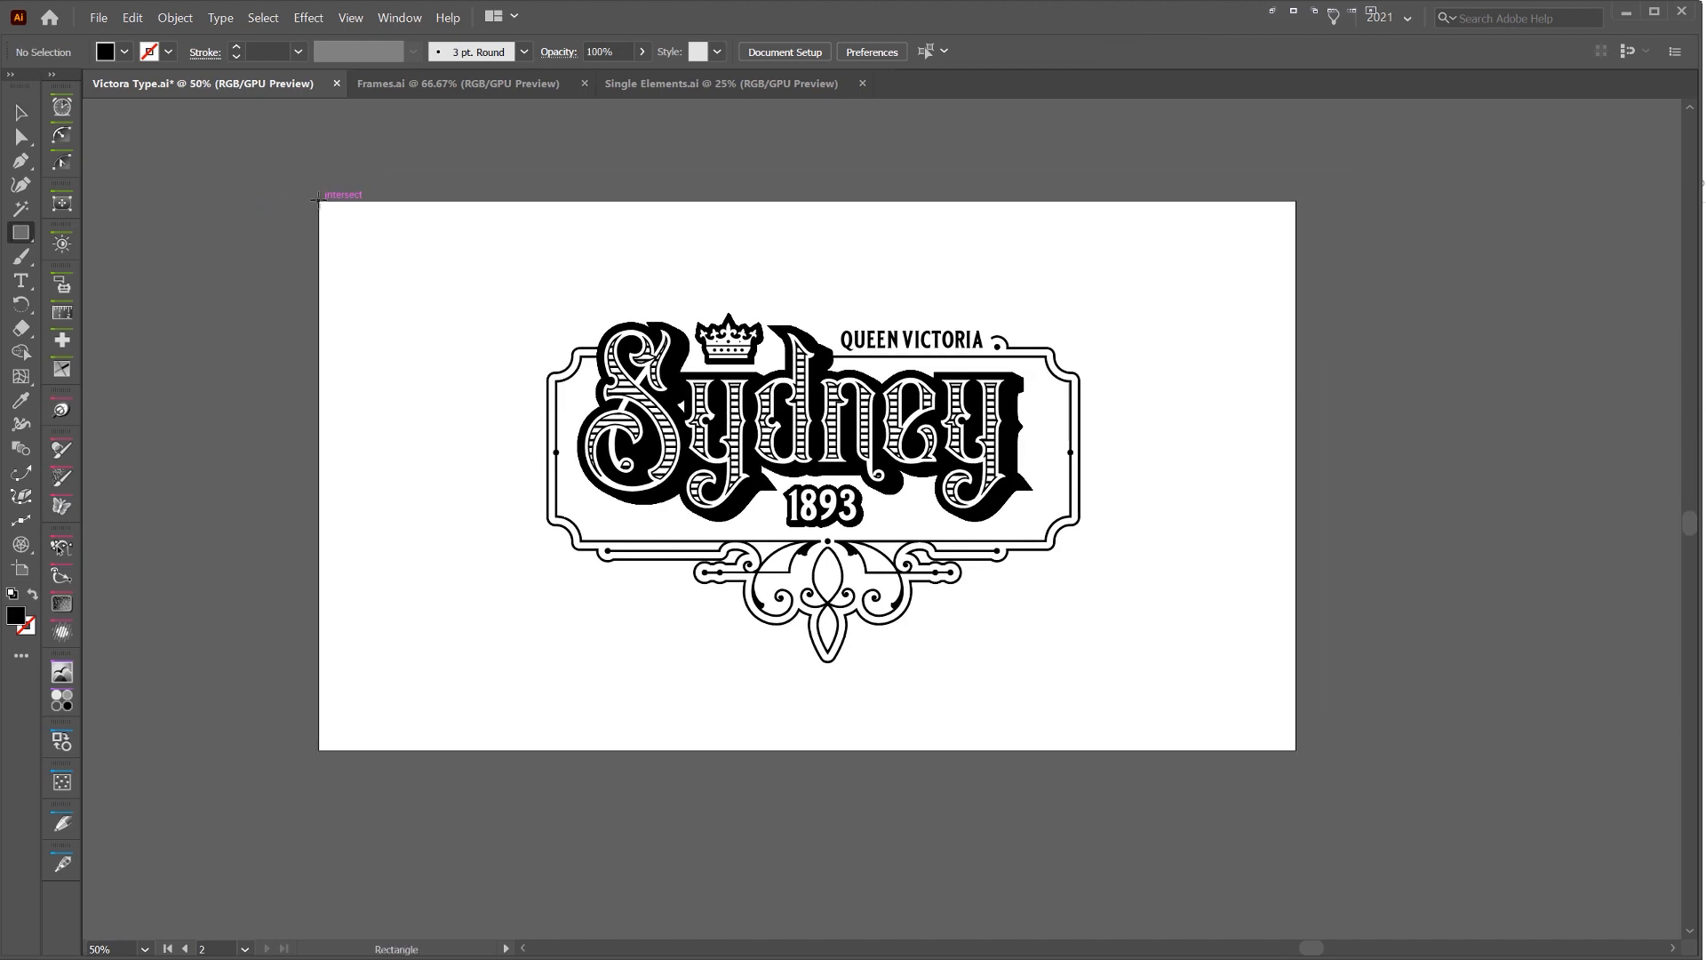
{"action": "left_click_drag", "start_coordinate": [318, 199], "coordinate": [1295, 750]}
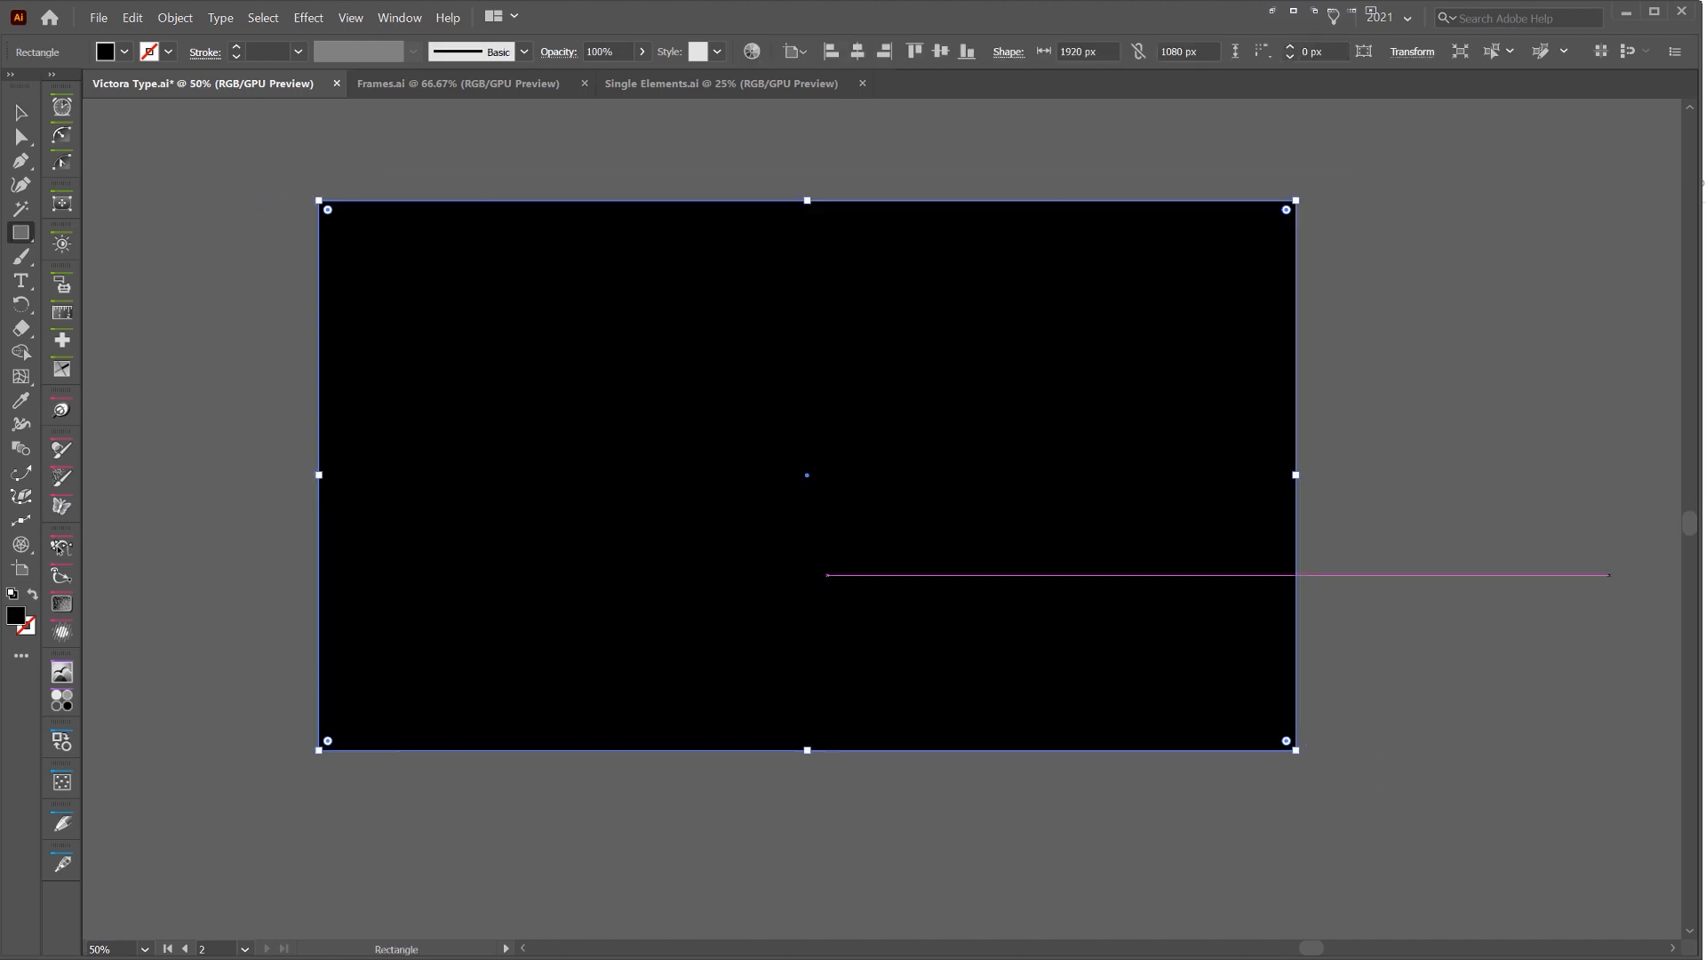
{"action": "key", "text": "ctrl+shift+bracketleft"}
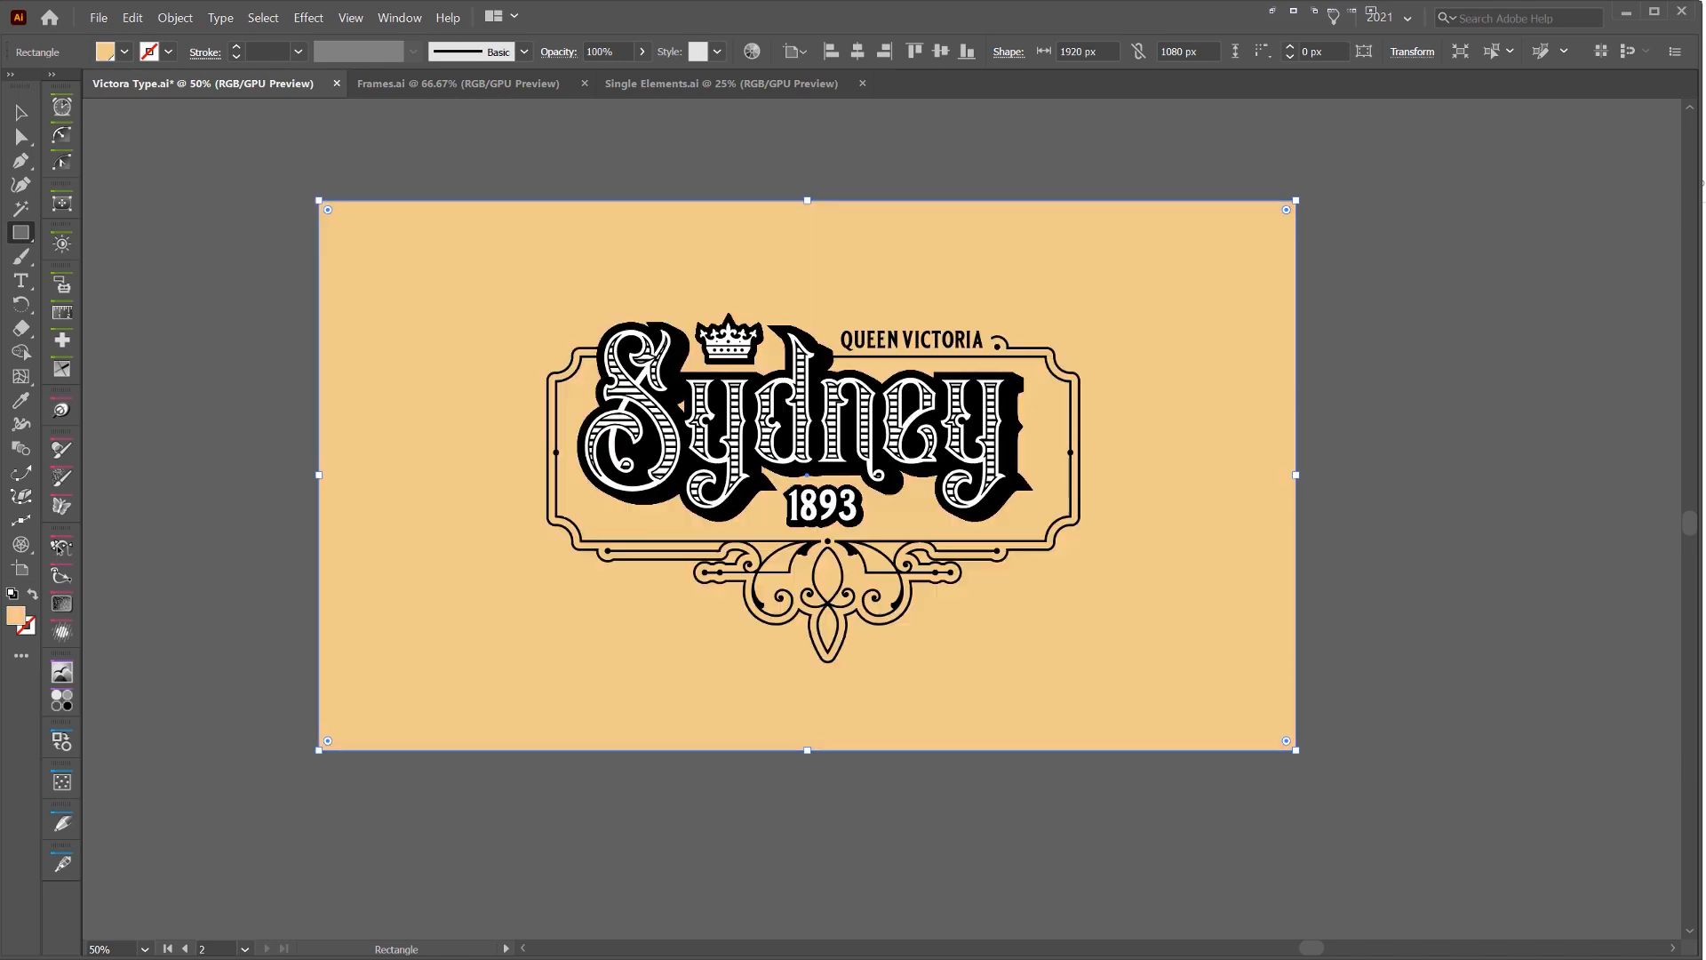
Change the background rectangle's fill to dark red and lock it
{"action": "key", "text": "v"}
{"action": "left_click", "coordinate": [1239, 226]}
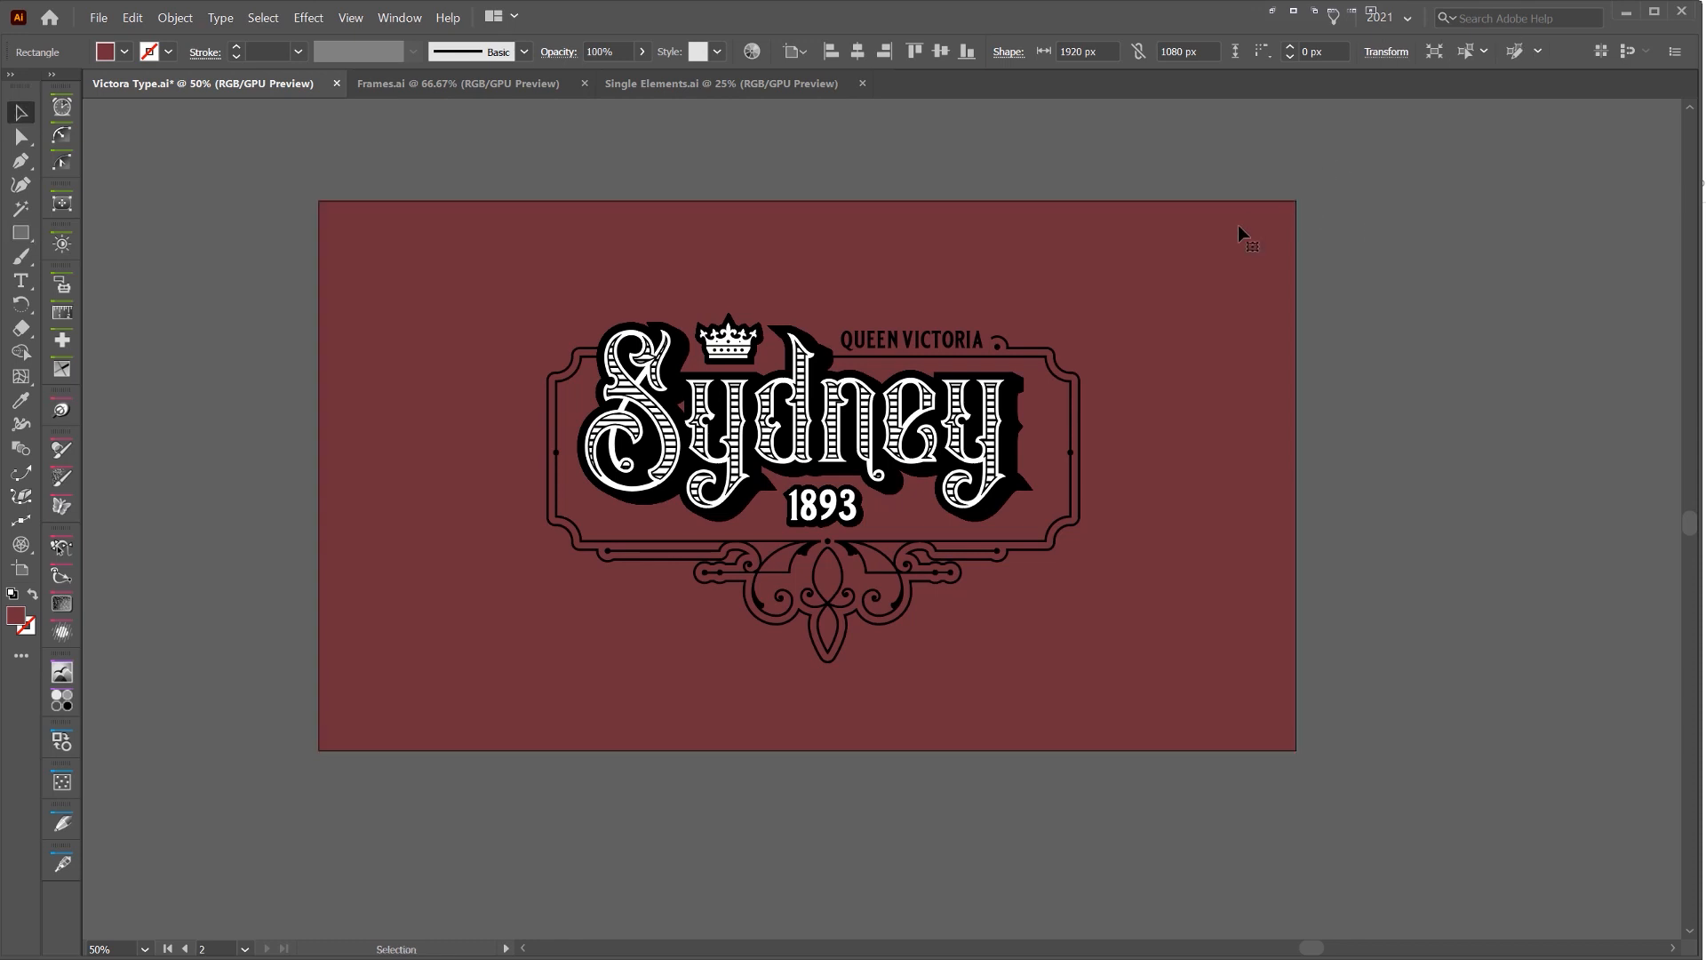
{"action": "key", "text": "ctrl+2"}
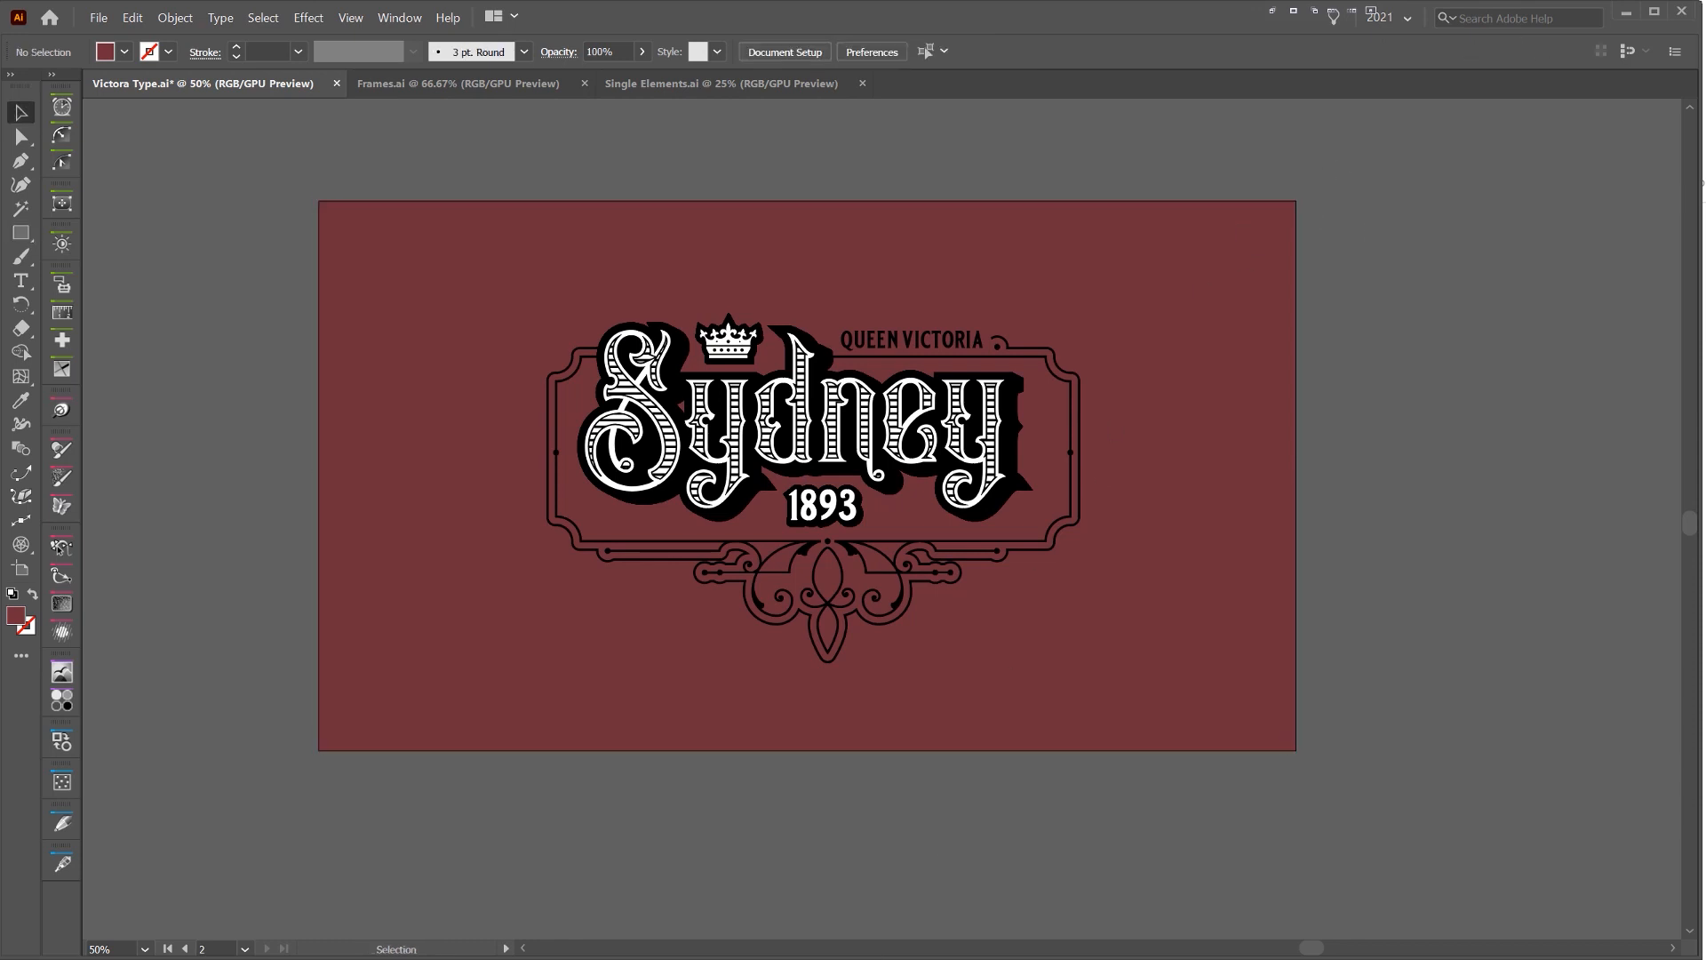
Switch to File Explorer and open the Paper Textures folder inside the Vintage Font Bundle's Extras and Textures folders
{"action": "key", "text": "alt+Tab"}
{"action": "left_click", "coordinate": [1027, 265]}
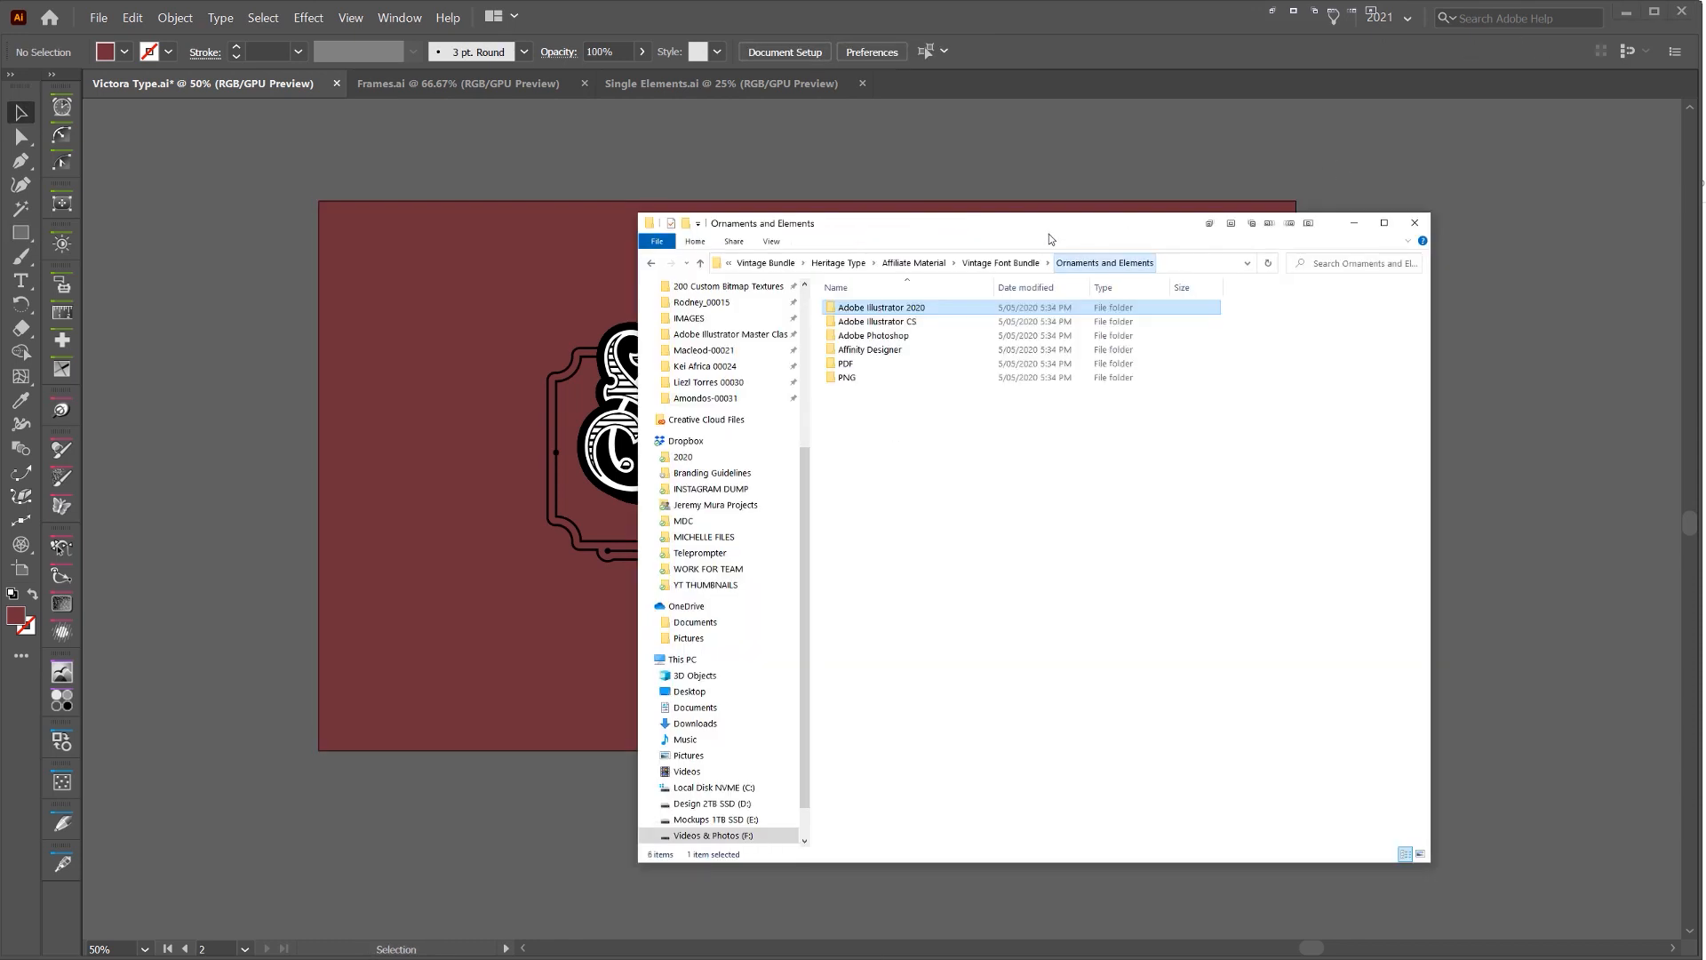
{"action": "left_click", "coordinate": [967, 280]}
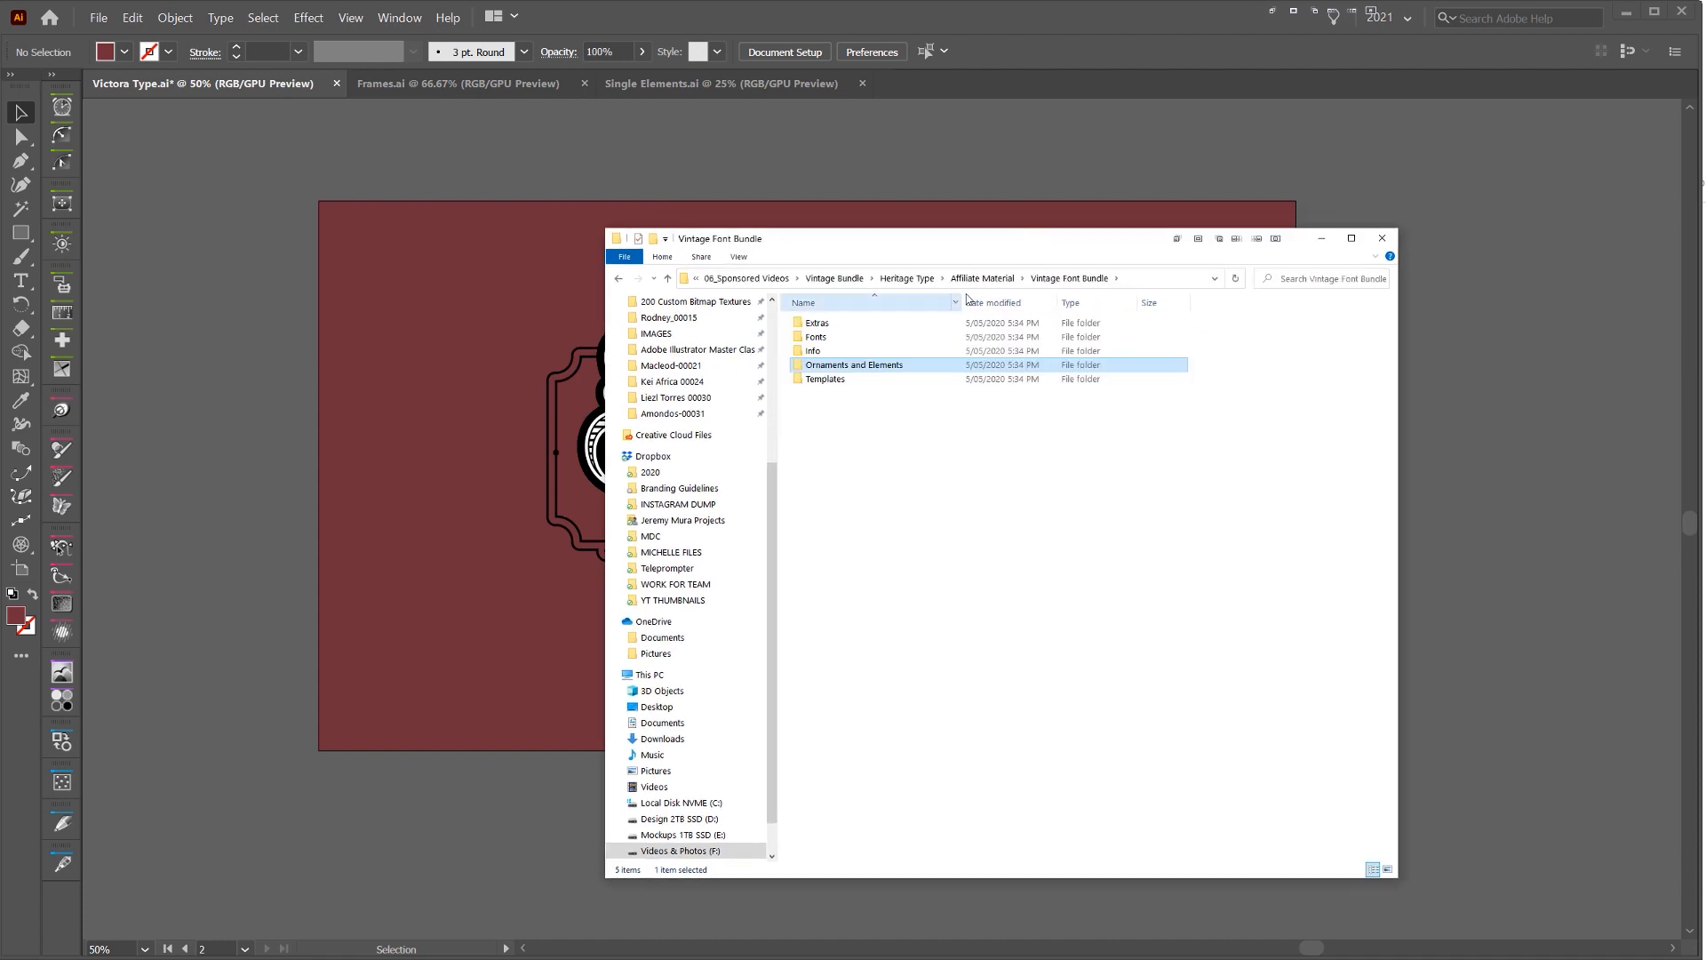
{"action": "left_click", "coordinate": [844, 327]}
{"action": "double_click", "coordinate": [845, 324]}
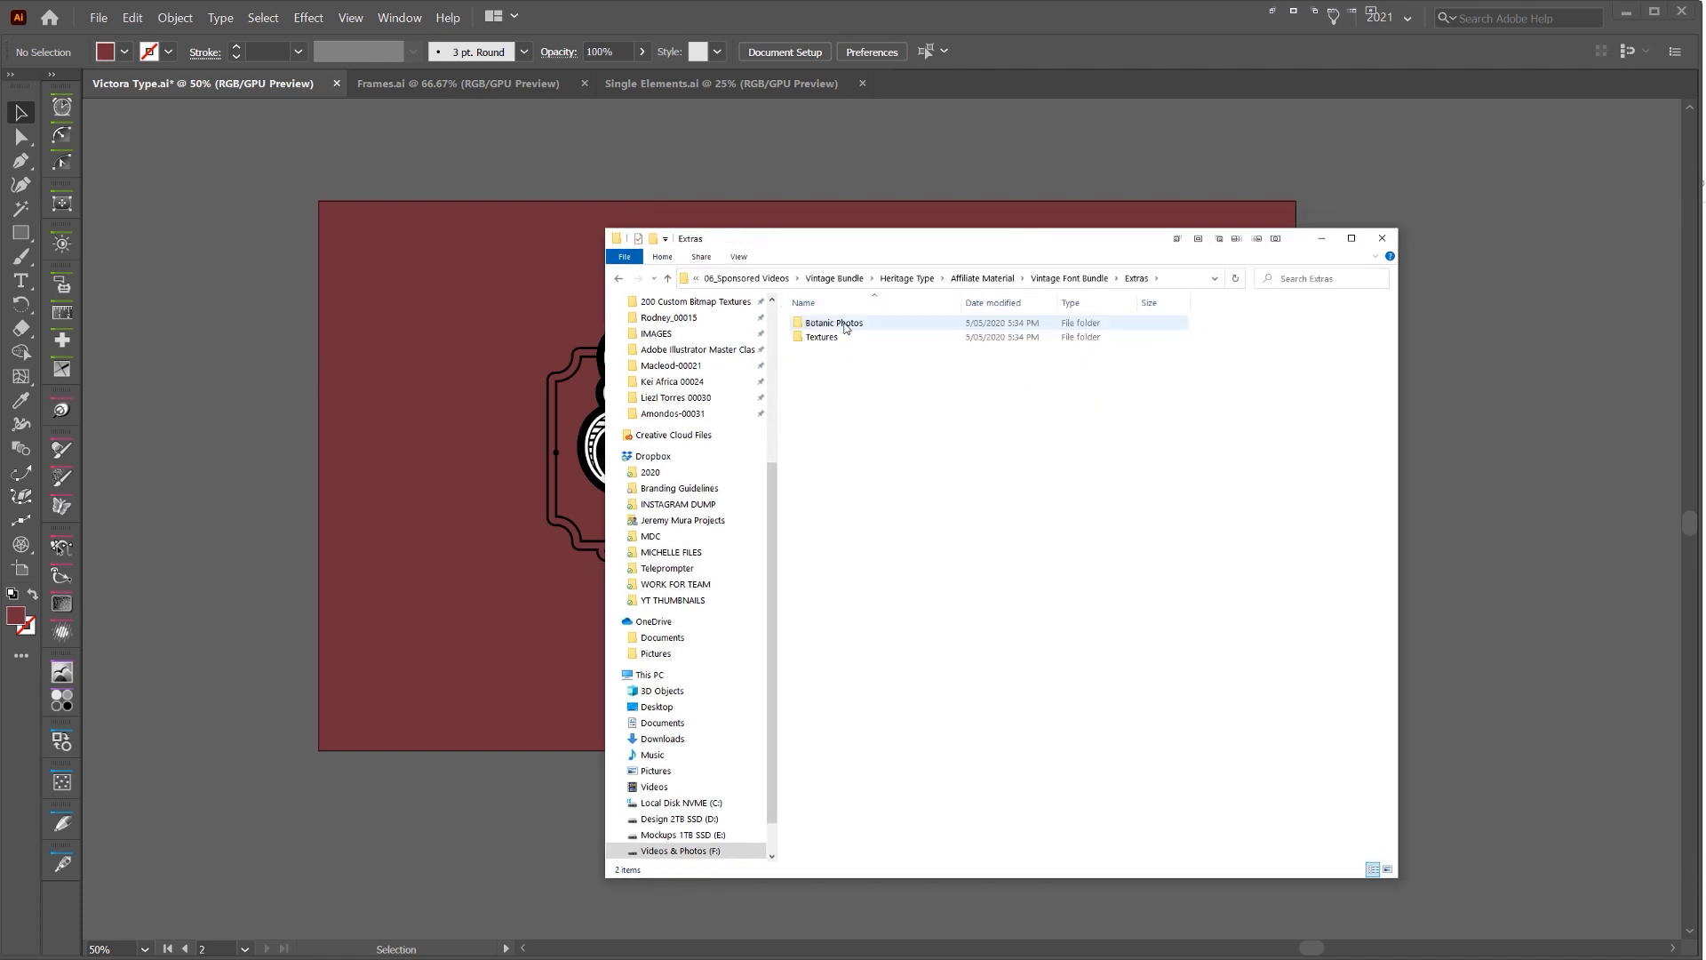
{"action": "double_click", "coordinate": [845, 337]}
{"action": "double_click", "coordinate": [859, 336]}
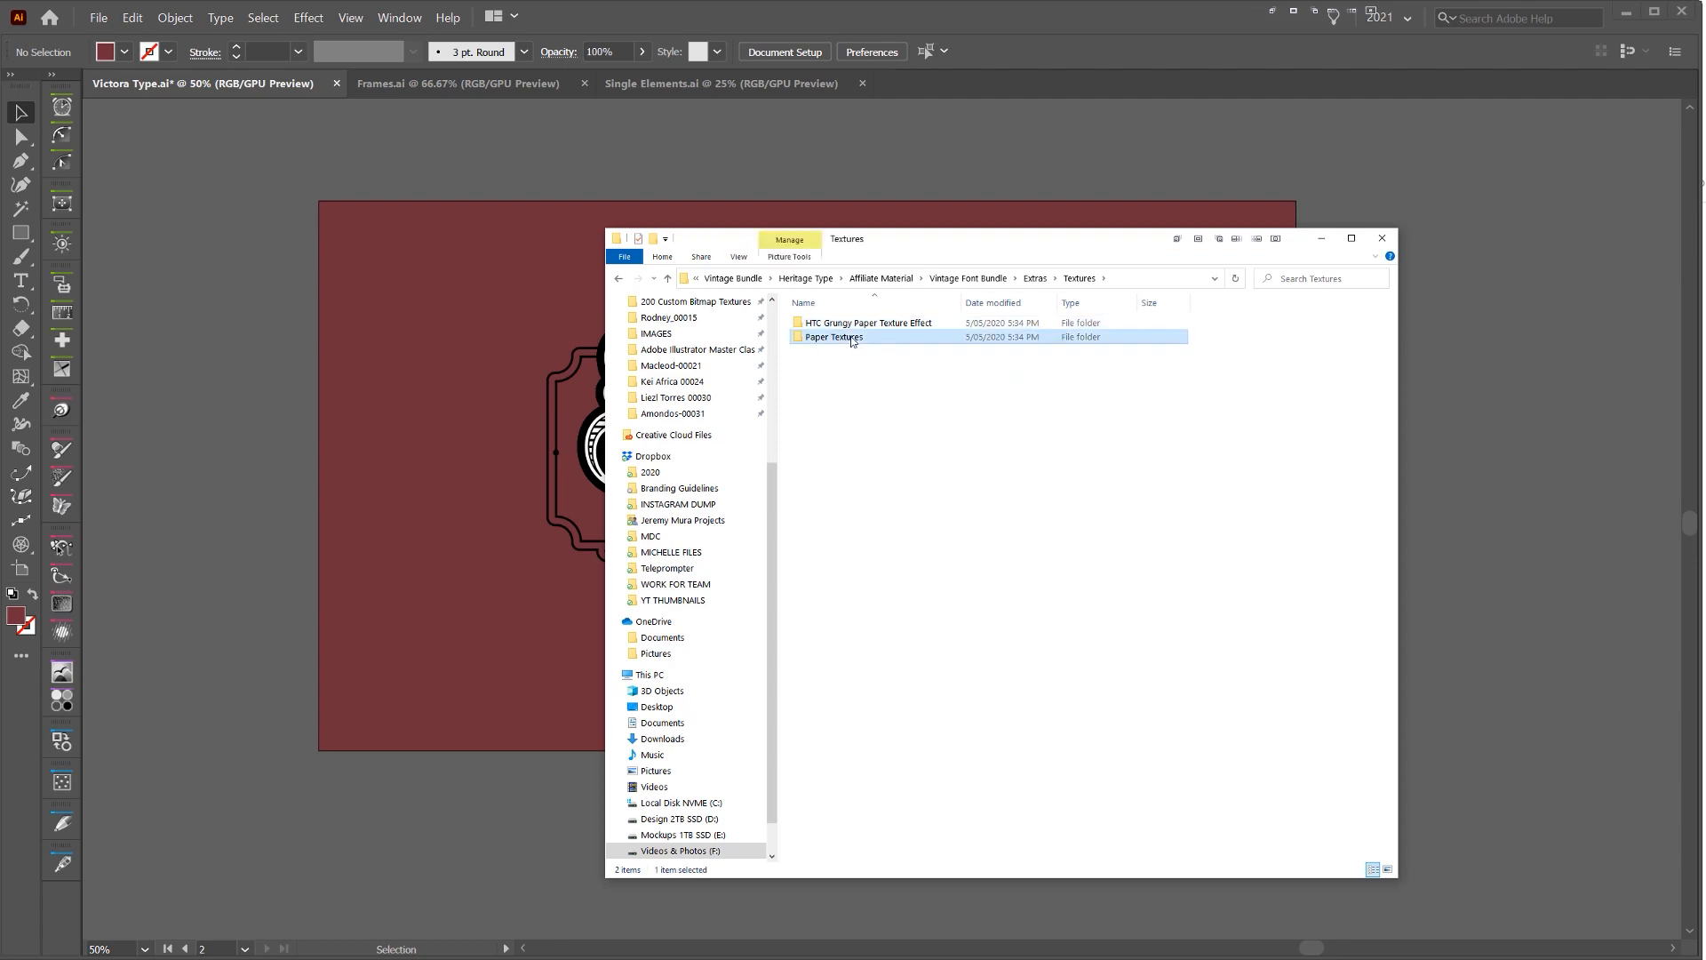
Place the Paper Texture_04 image from the folder onto the artboard
{"action": "left_click_drag", "start_coordinate": [943, 238], "coordinate": [1128, 128]}
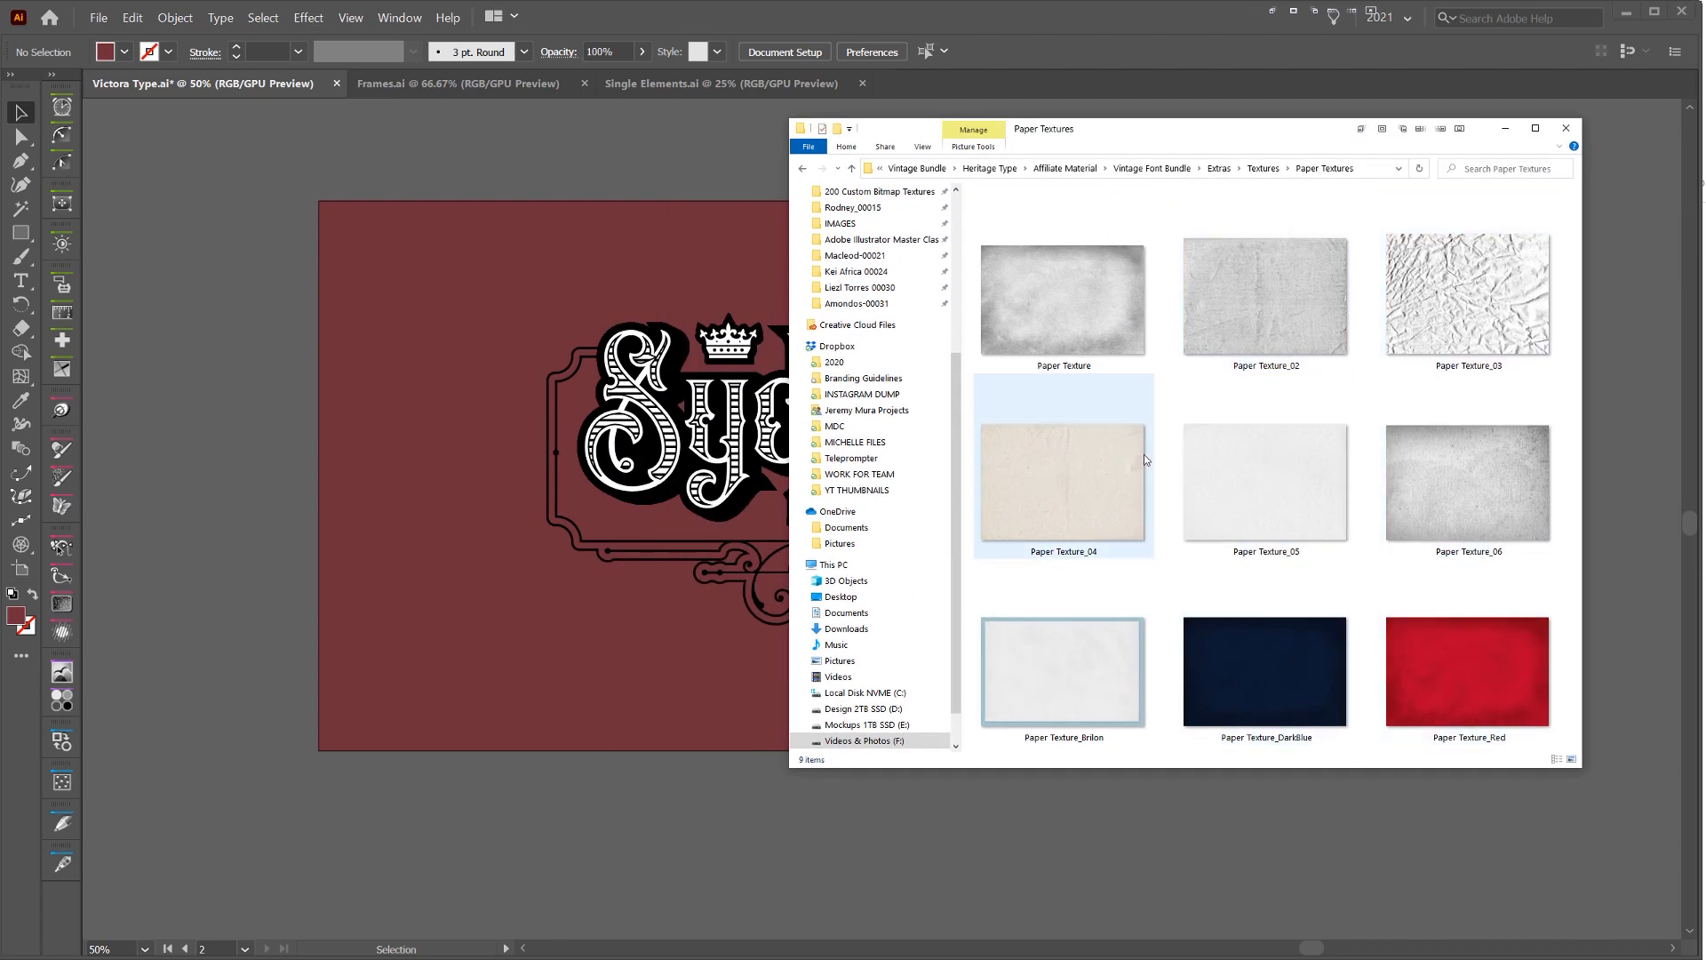
{"action": "left_click", "coordinate": [1106, 514]}
{"action": "left_click_drag", "start_coordinate": [445, 256], "coordinate": [354, 252]}
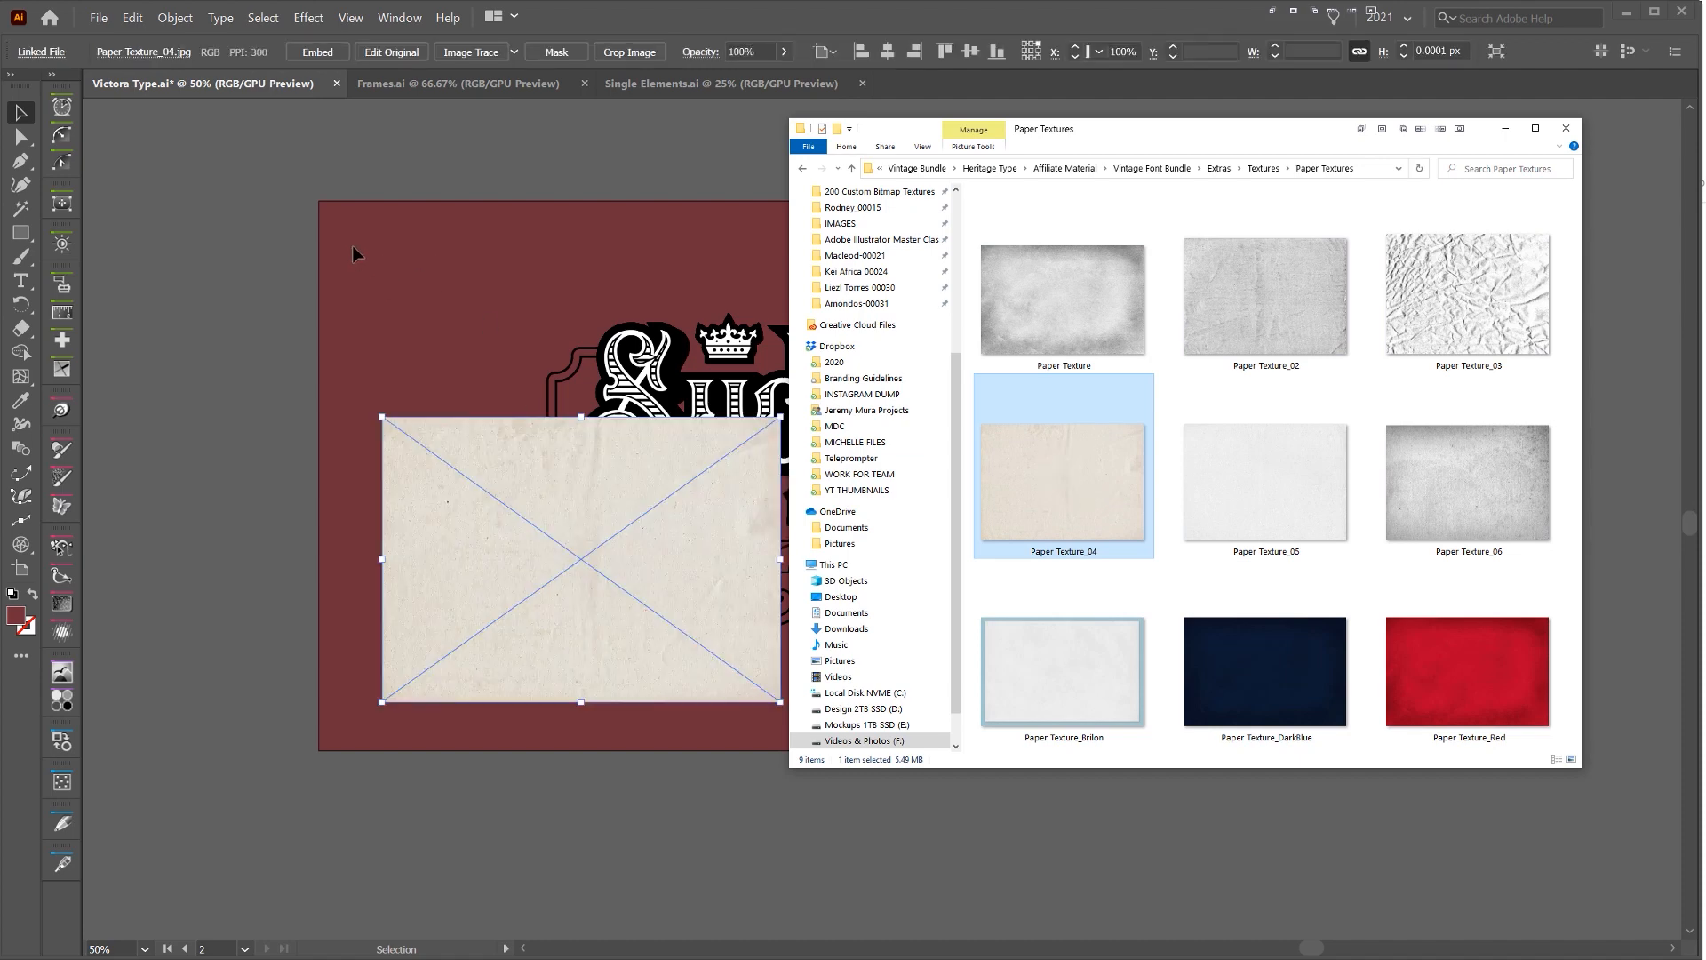
Scale and position the paper texture to about 1918 by 1374 px so it spans the artboard
{"action": "left_click_drag", "start_coordinate": [780, 417], "coordinate": [1323, 115]}
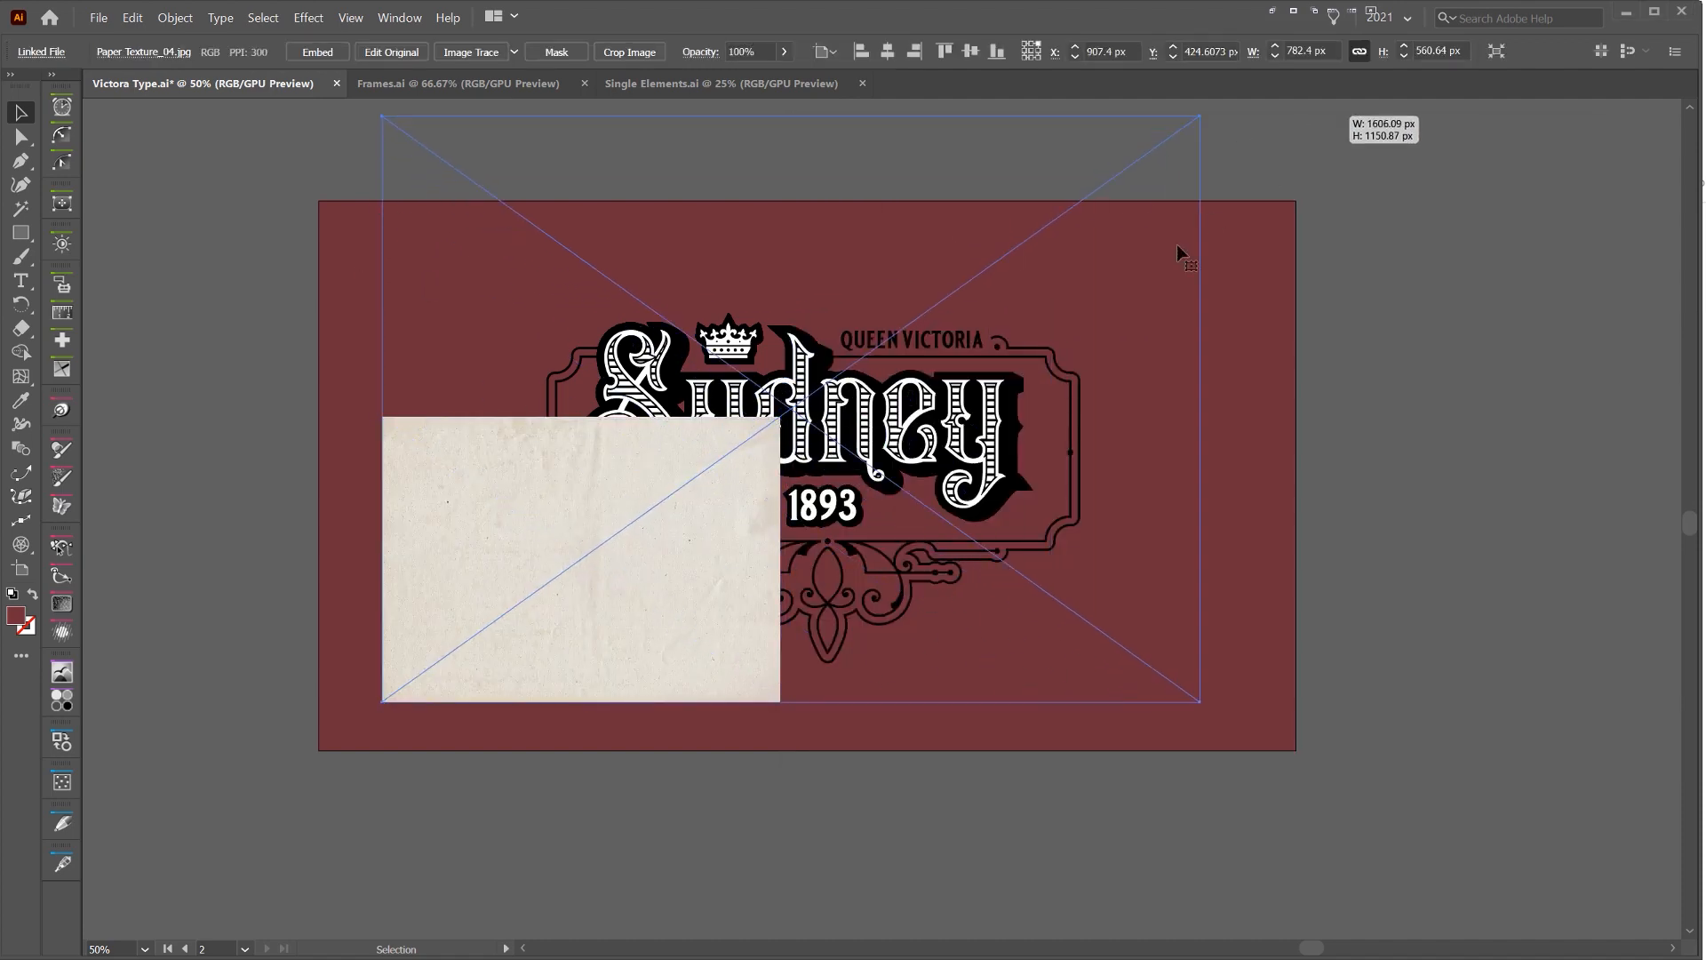
{"action": "left_click_drag", "start_coordinate": [1119, 317], "coordinate": [1055, 399]}
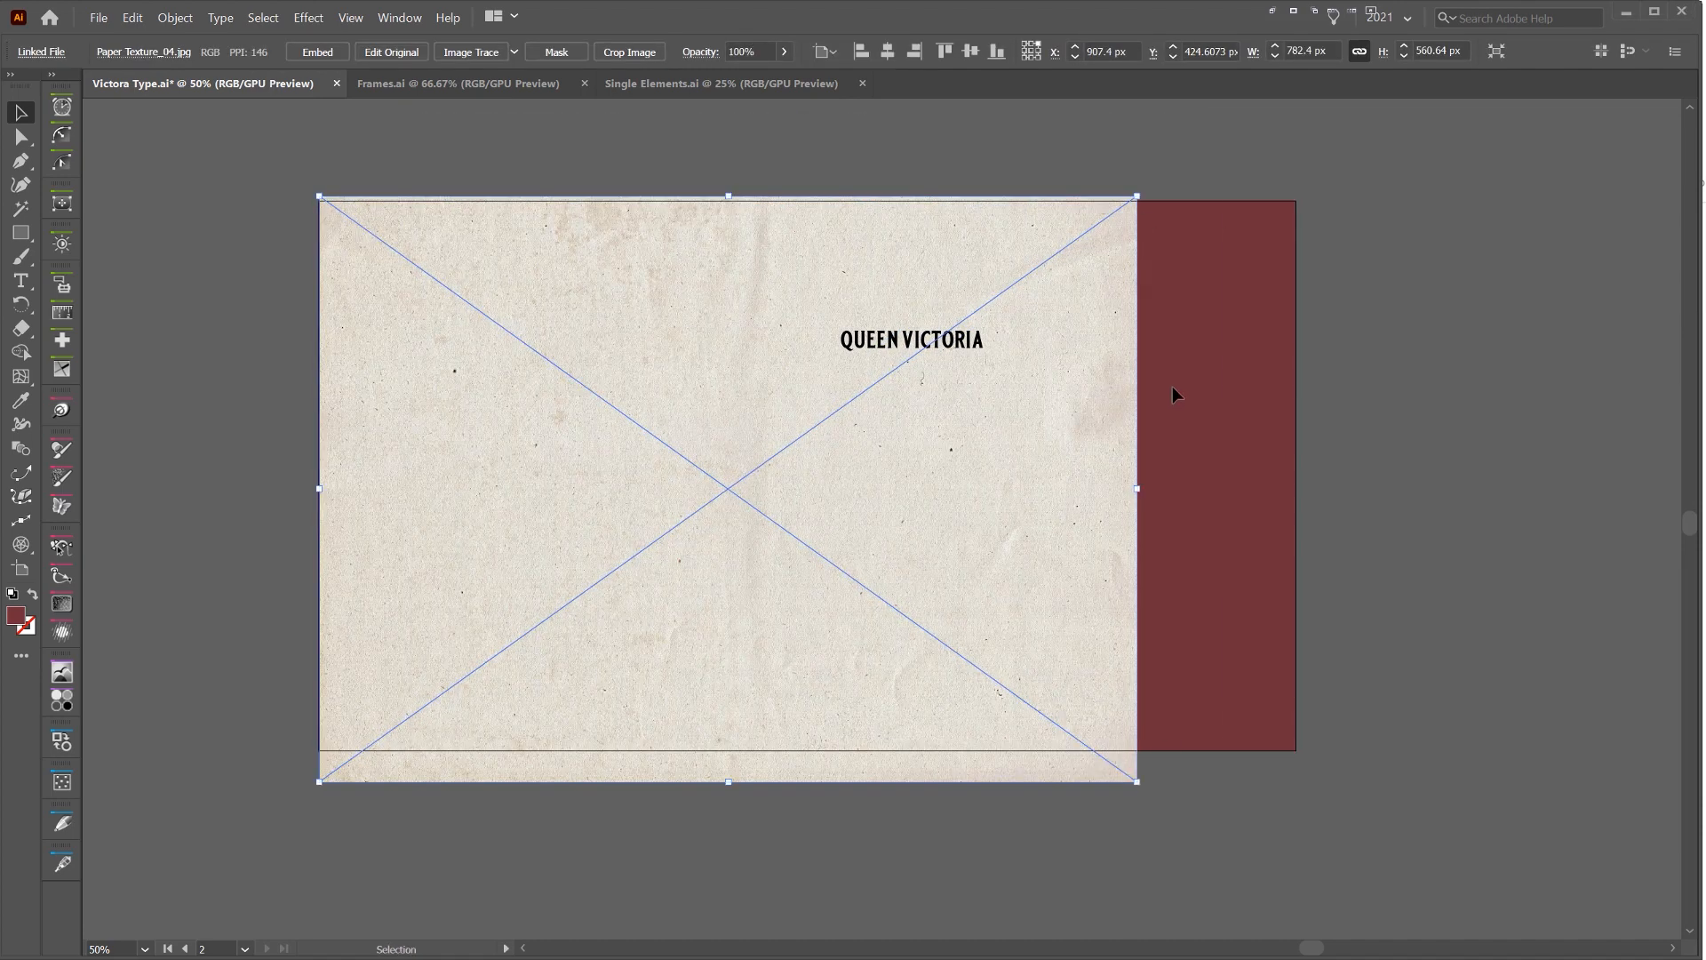
{"action": "left_click_drag", "start_coordinate": [1144, 489], "coordinate": [1297, 429]}
{"action": "left_click", "coordinate": [1304, 231]}
{"action": "left_click", "coordinate": [1282, 249]}
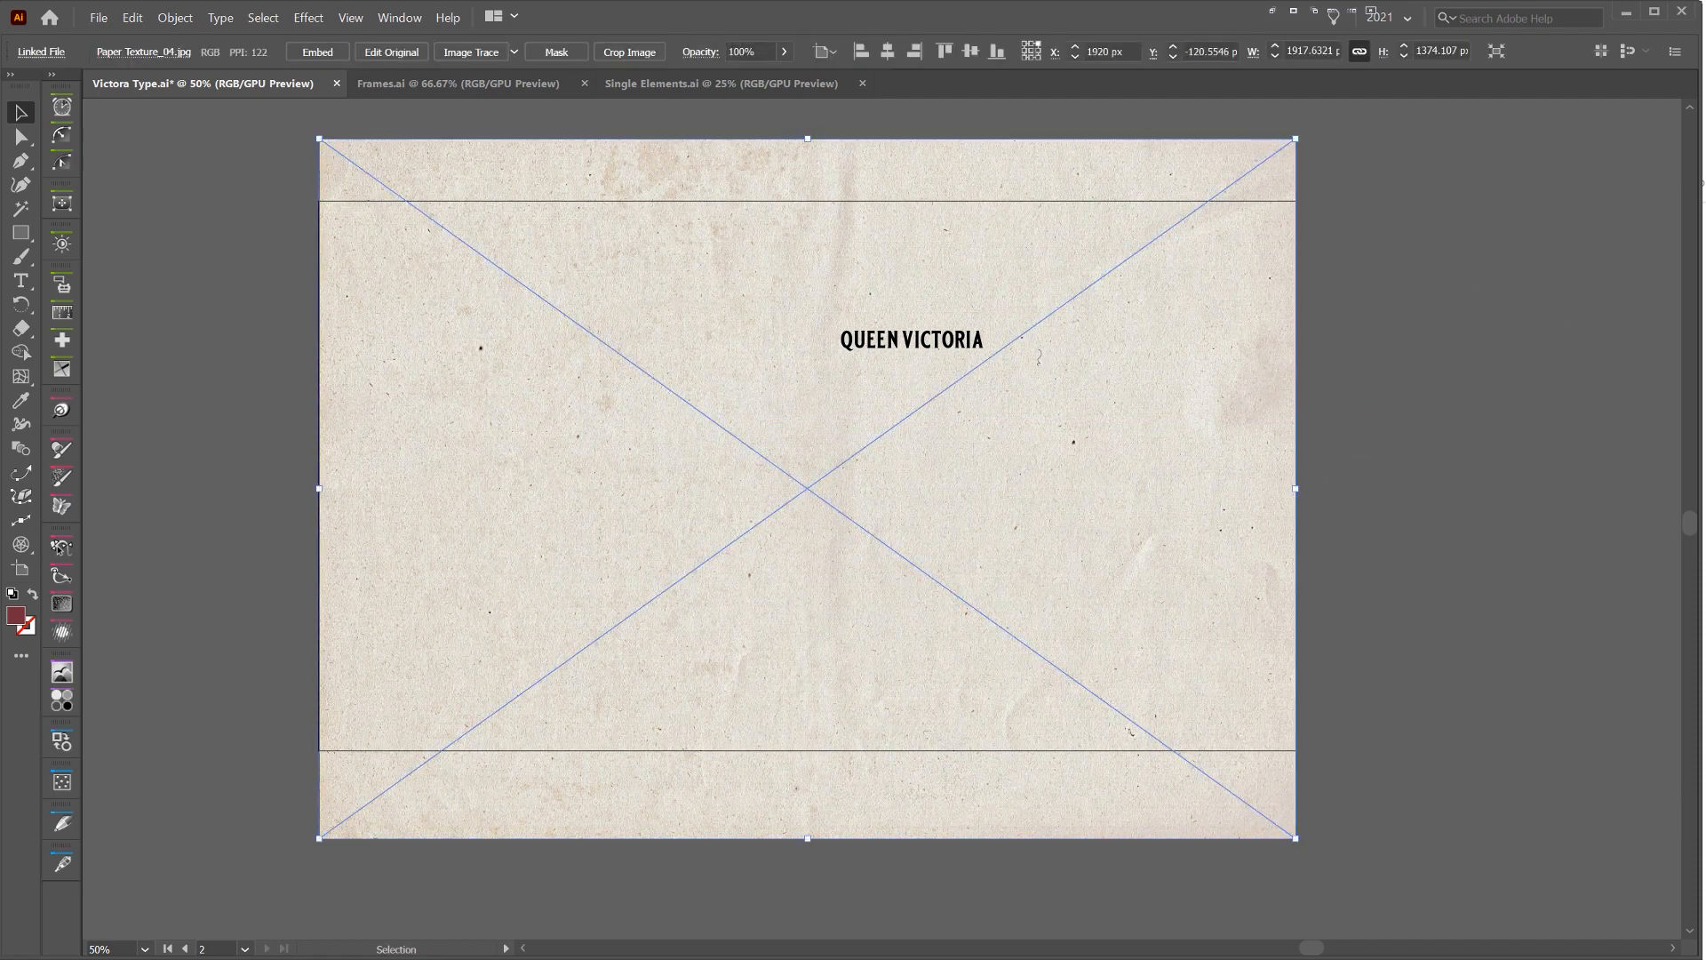
Set the paper texture's blending mode to Overlay
{"action": "left_click", "coordinate": [1705, 232]}
{"action": "left_click_drag", "start_coordinate": [1705, 205], "coordinate": [1245, 158]}
{"action": "left_click", "coordinate": [1251, 230]}
{"action": "left_click", "coordinate": [1259, 202]}
{"action": "left_click", "coordinate": [1235, 212]}
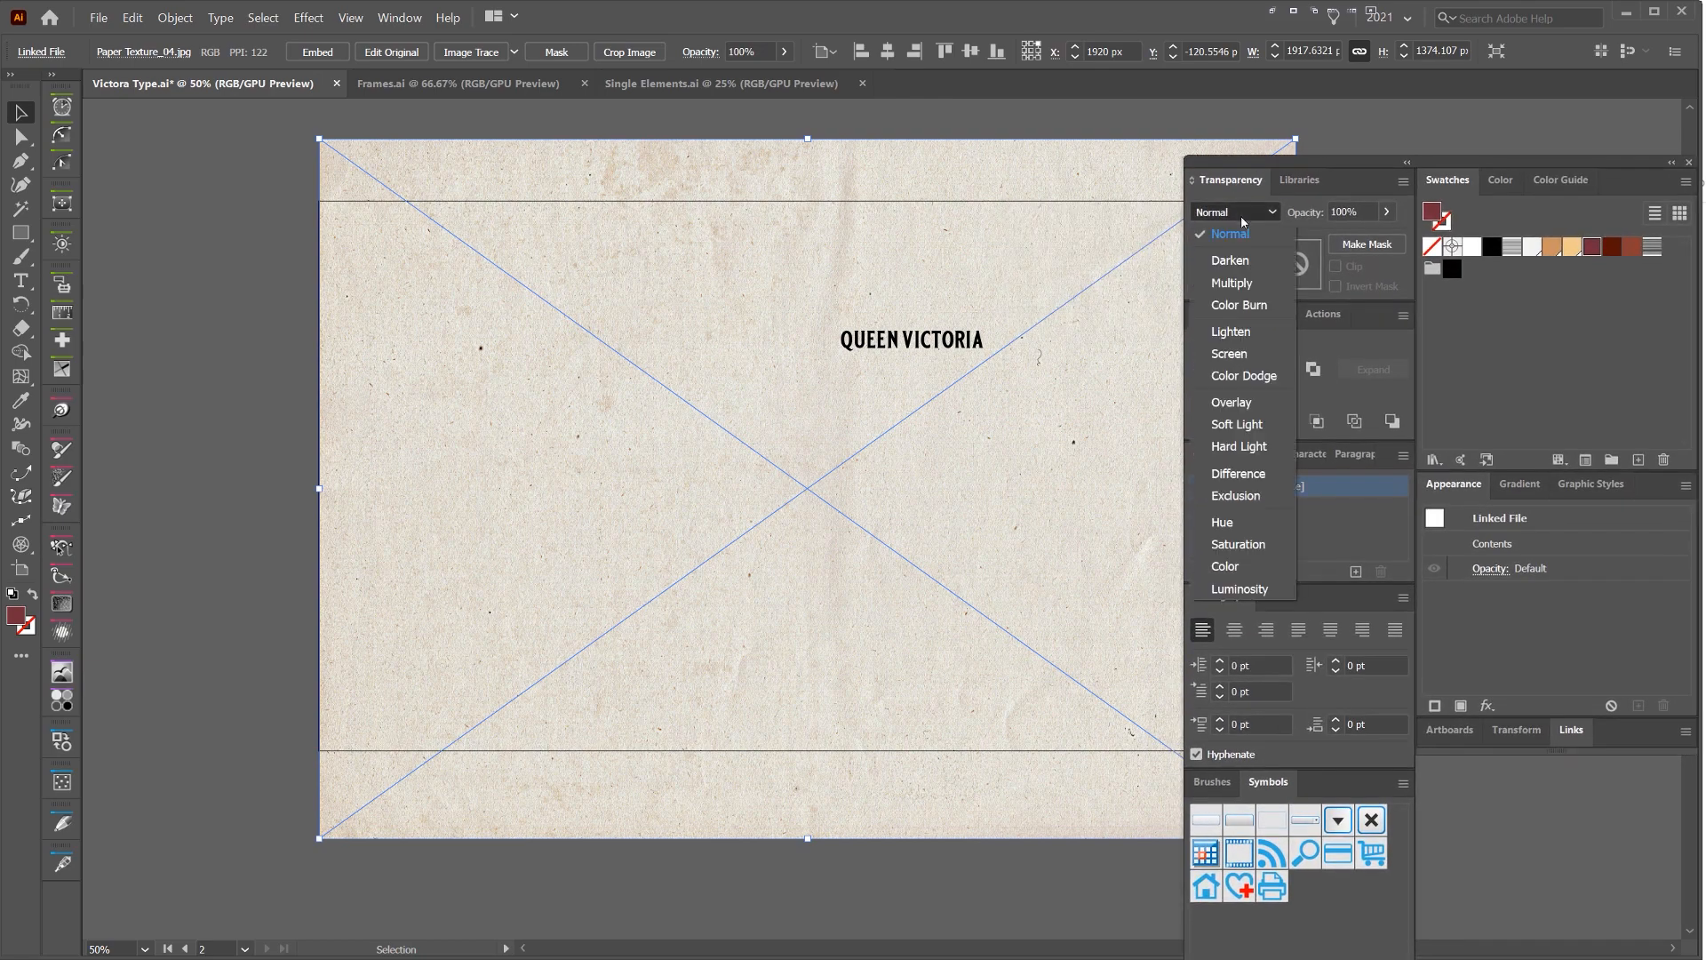
{"action": "left_click", "coordinate": [1222, 403]}
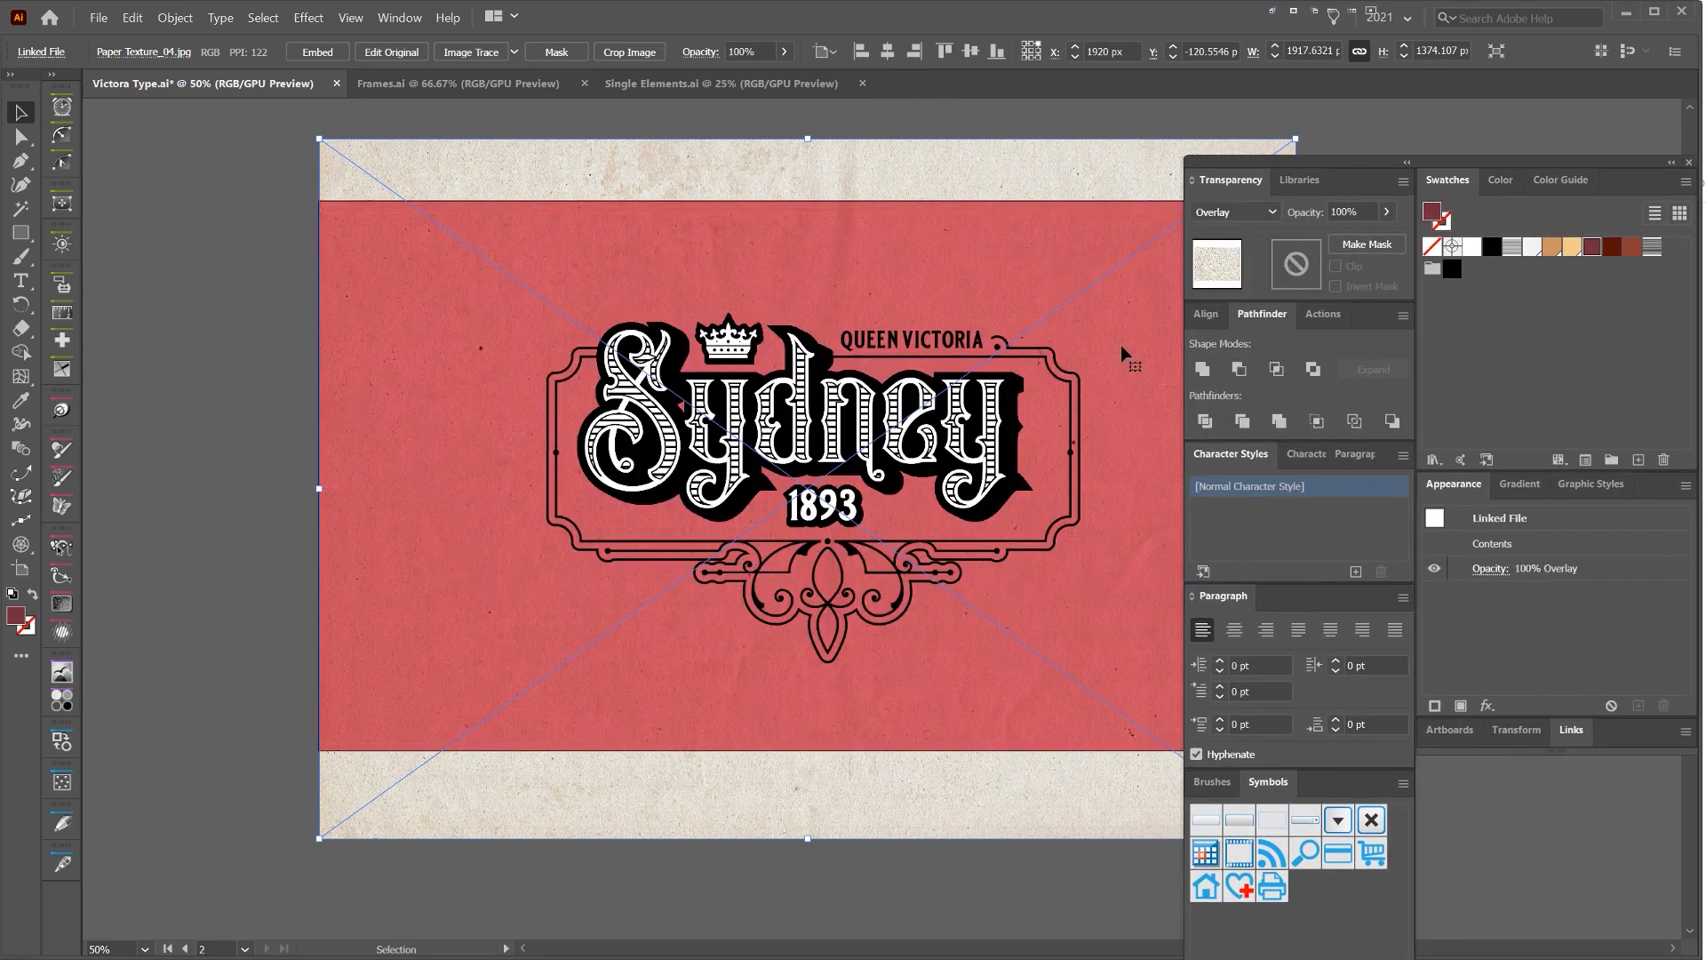
Try the Multiply blending mode on the paper texture, inspect the lettering up close and undo the change
{"action": "left_click", "coordinate": [1242, 214]}
{"action": "left_click", "coordinate": [1226, 281]}
{"action": "scroll", "coordinate": [871, 365], "scroll_direction": "up", "scroll_amount": 10}
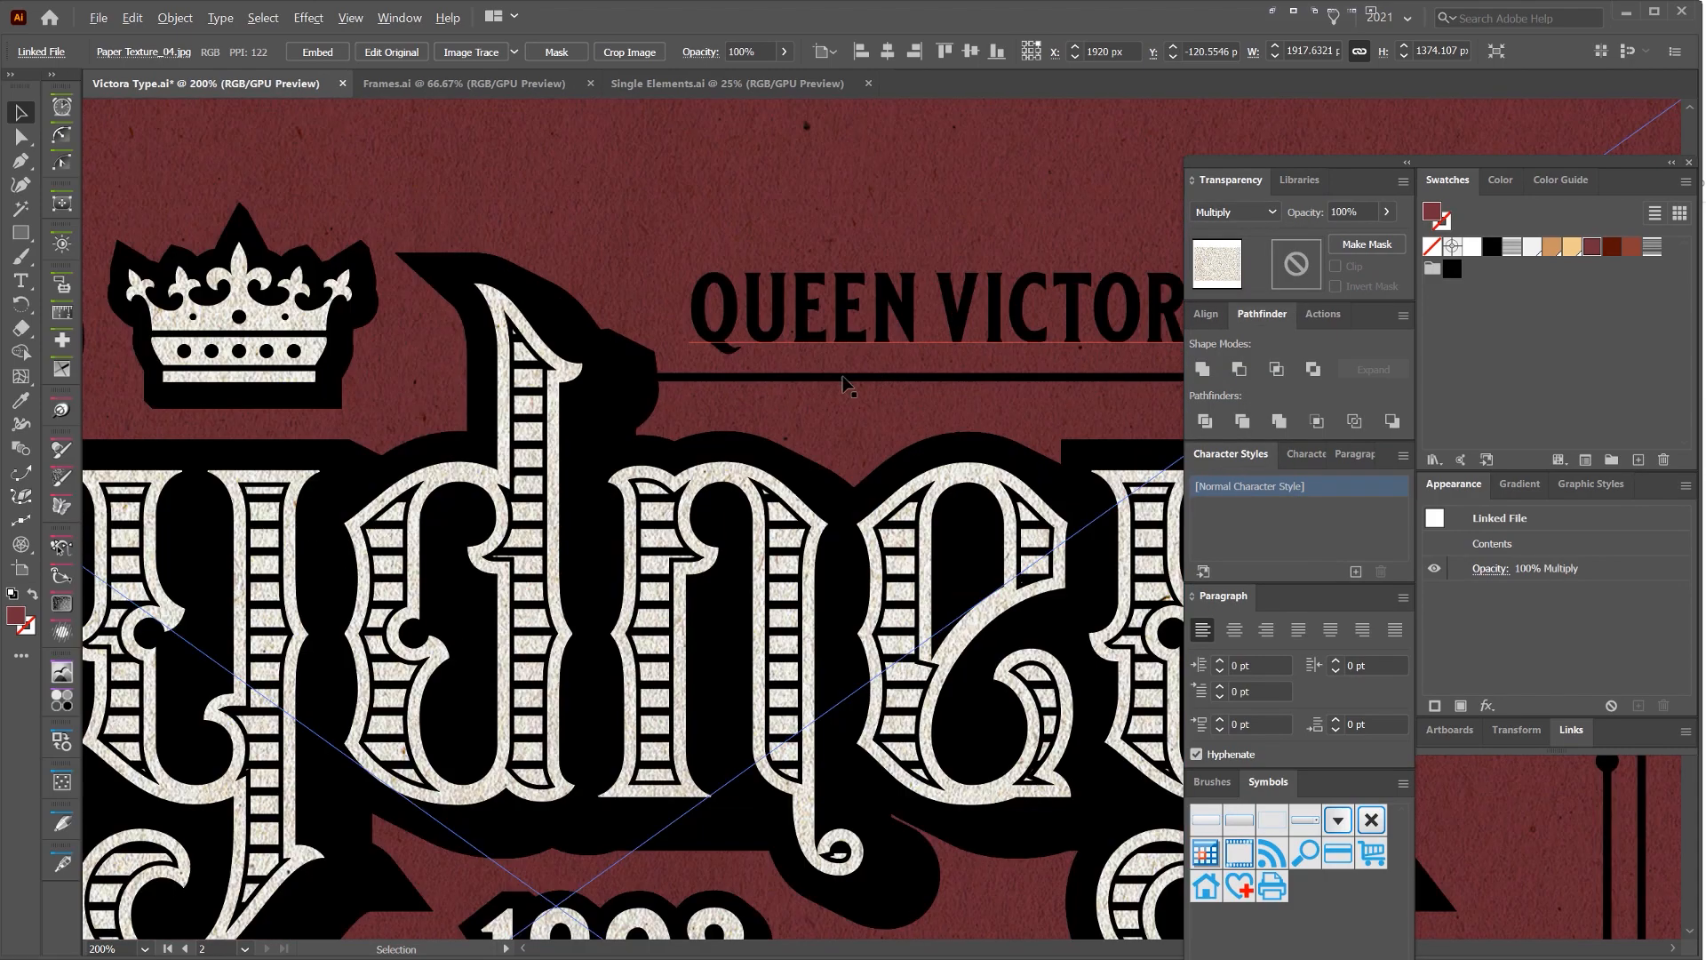
{"action": "scroll", "coordinate": [824, 396], "scroll_direction": "down", "scroll_amount": 4}
{"action": "scroll", "coordinate": [658, 556], "scroll_direction": "up", "scroll_amount": 3}
{"action": "scroll", "coordinate": [657, 556], "scroll_direction": "down", "scroll_amount": 3}
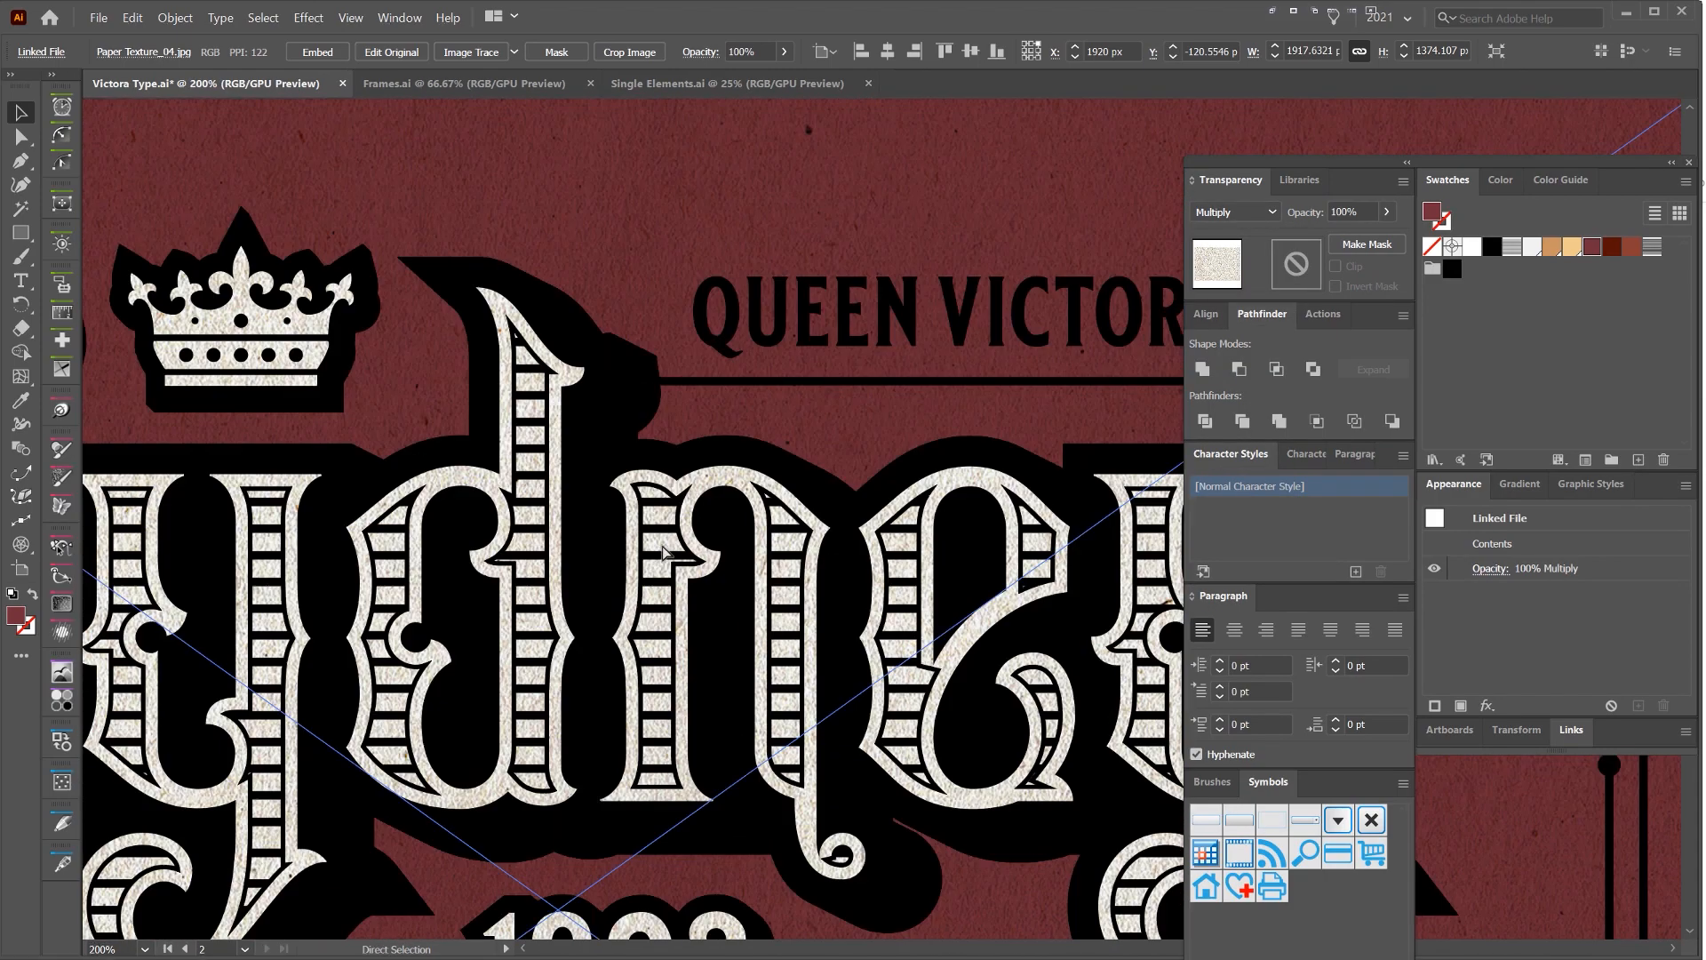
{"action": "key", "text": "ctrl+z"}
Try other blending modes on the paper texture, including Screen, Color Dodge, Difference and Exclusion
{"action": "left_click_drag", "start_coordinate": [844, 412], "coordinate": [1031, 337]}
{"action": "left_click", "coordinate": [1235, 211]}
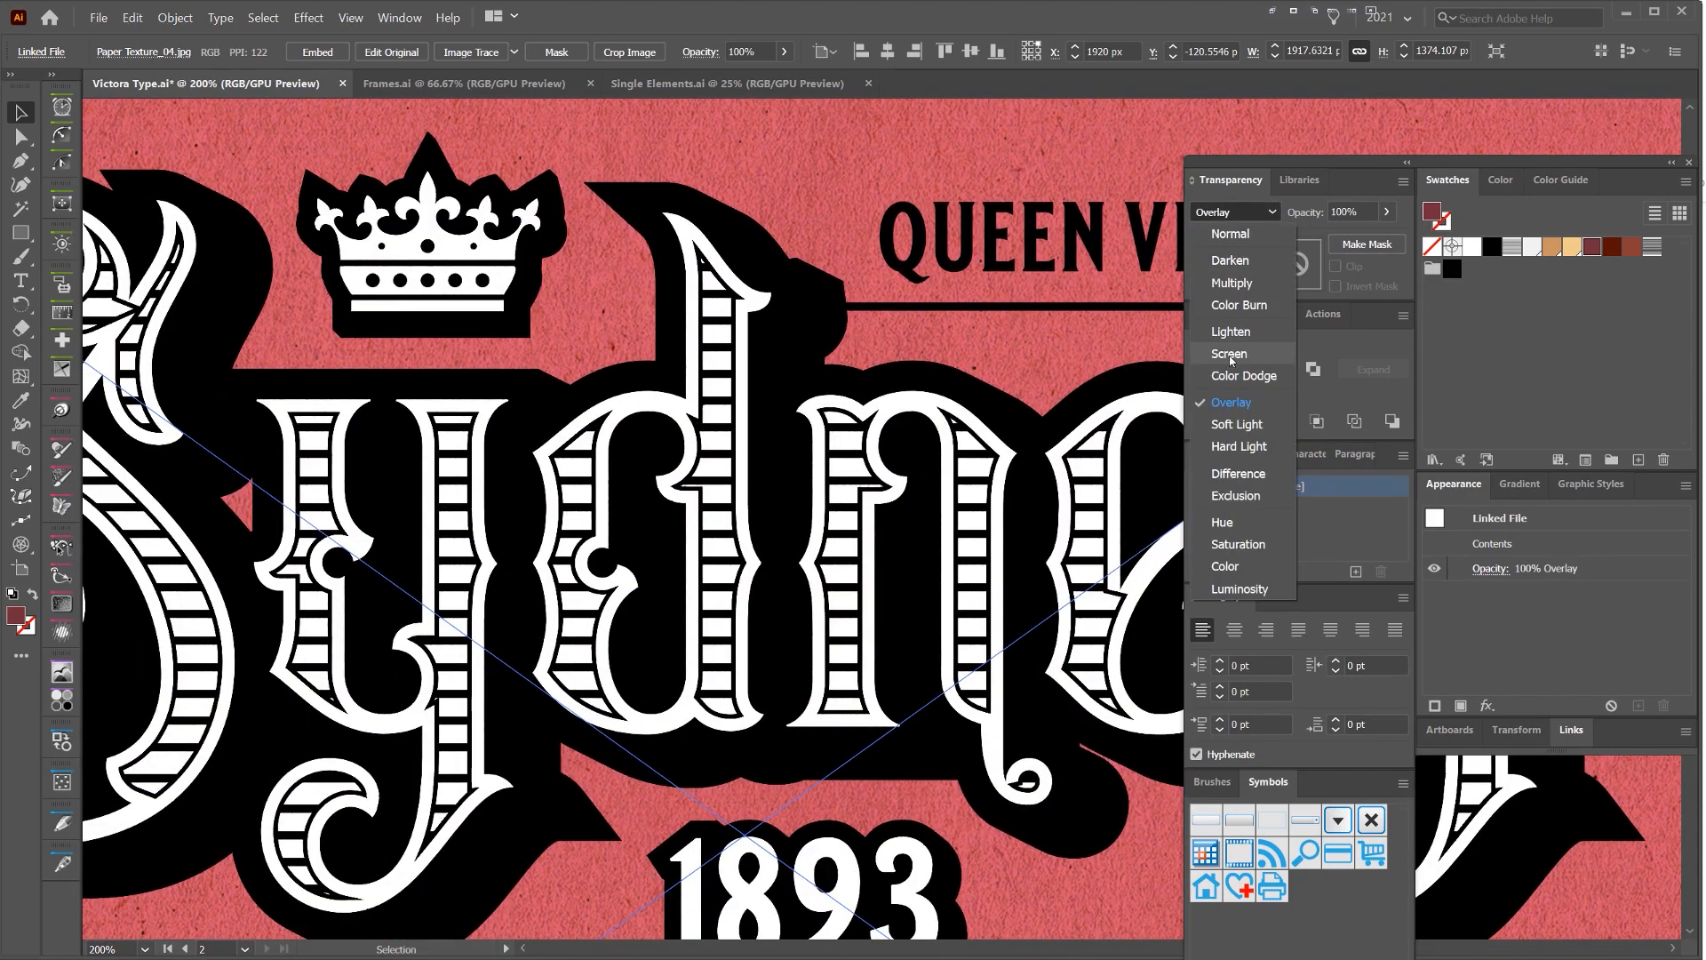
{"action": "left_click", "coordinate": [1231, 355]}
{"action": "scroll", "coordinate": [869, 263], "scroll_direction": "down", "scroll_amount": 3}
{"action": "scroll", "coordinate": [1232, 214], "scroll_direction": "down", "scroll_amount": 4}
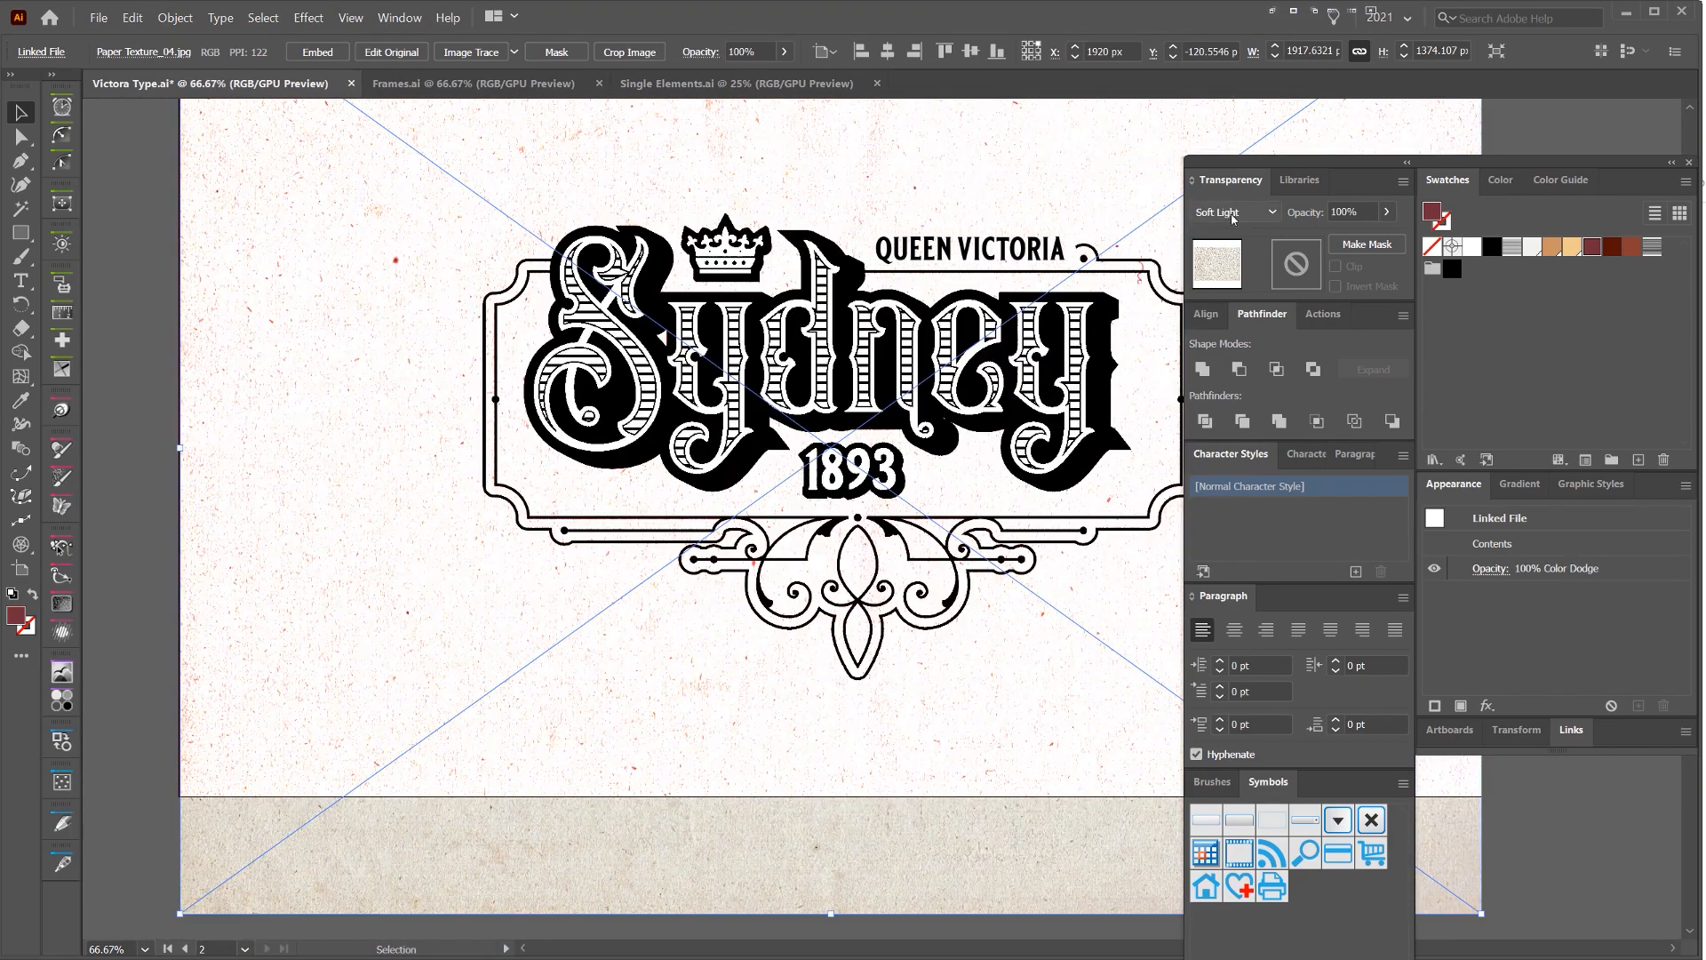
{"action": "scroll", "coordinate": [1232, 214], "scroll_direction": "down", "scroll_amount": 1}
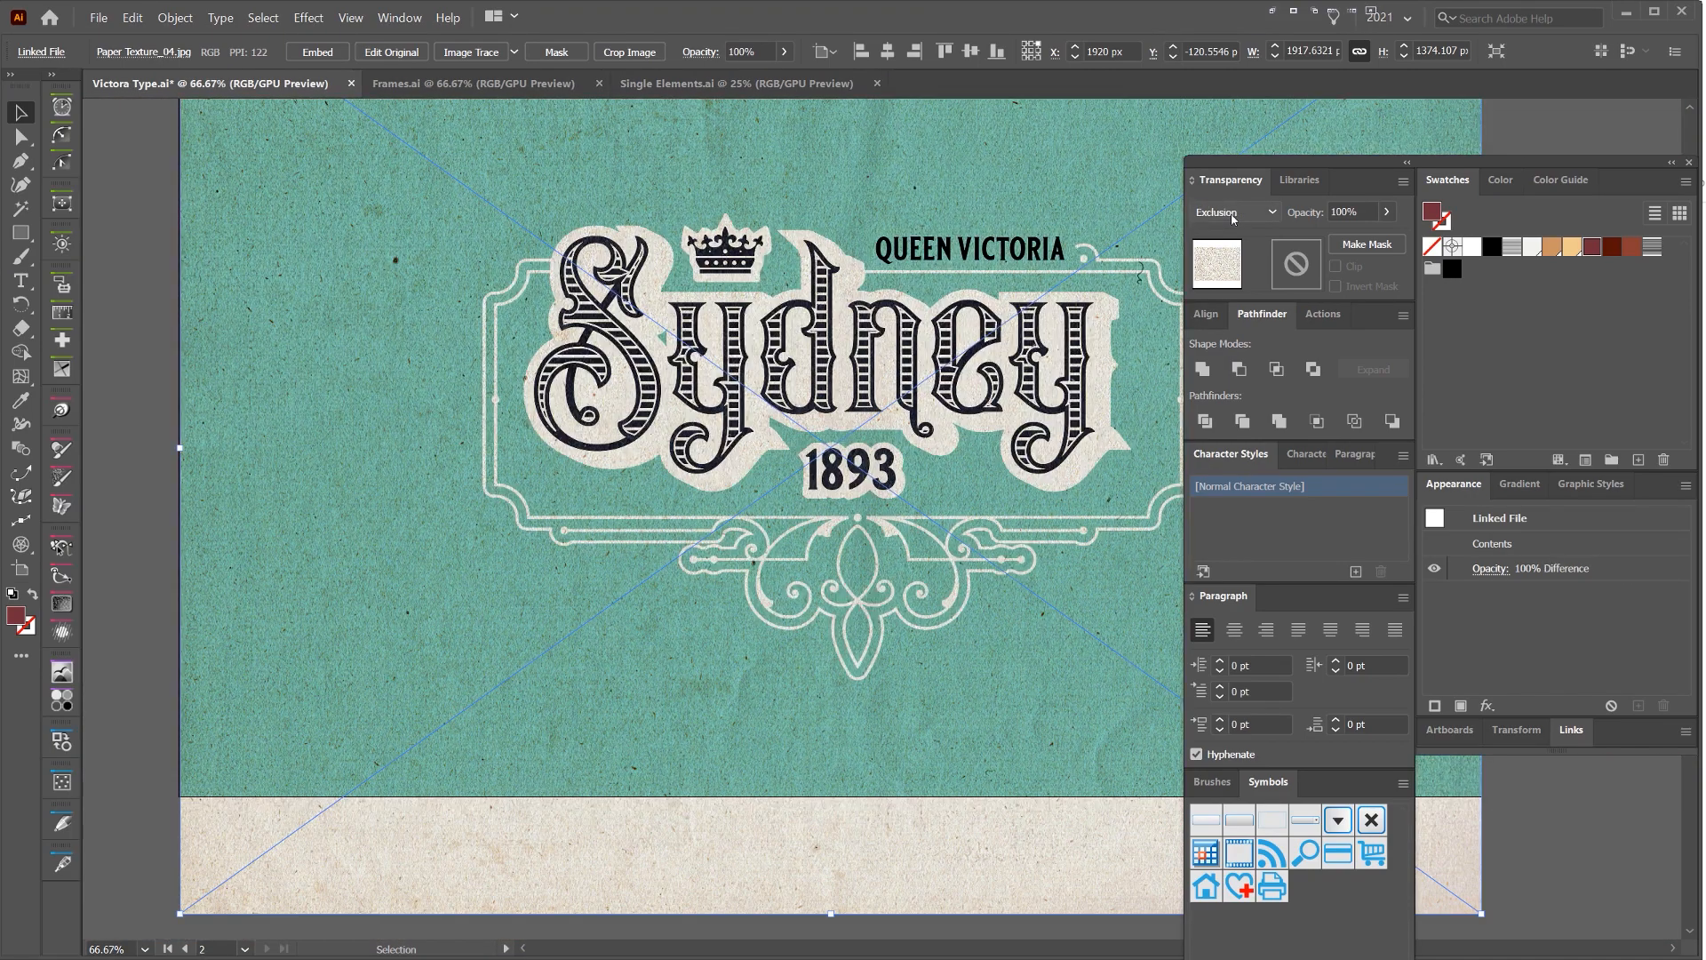
{"action": "left_click", "coordinate": [1231, 216]}
{"action": "left_click", "coordinate": [1231, 216]}
{"action": "left_click", "coordinate": [1225, 218]}
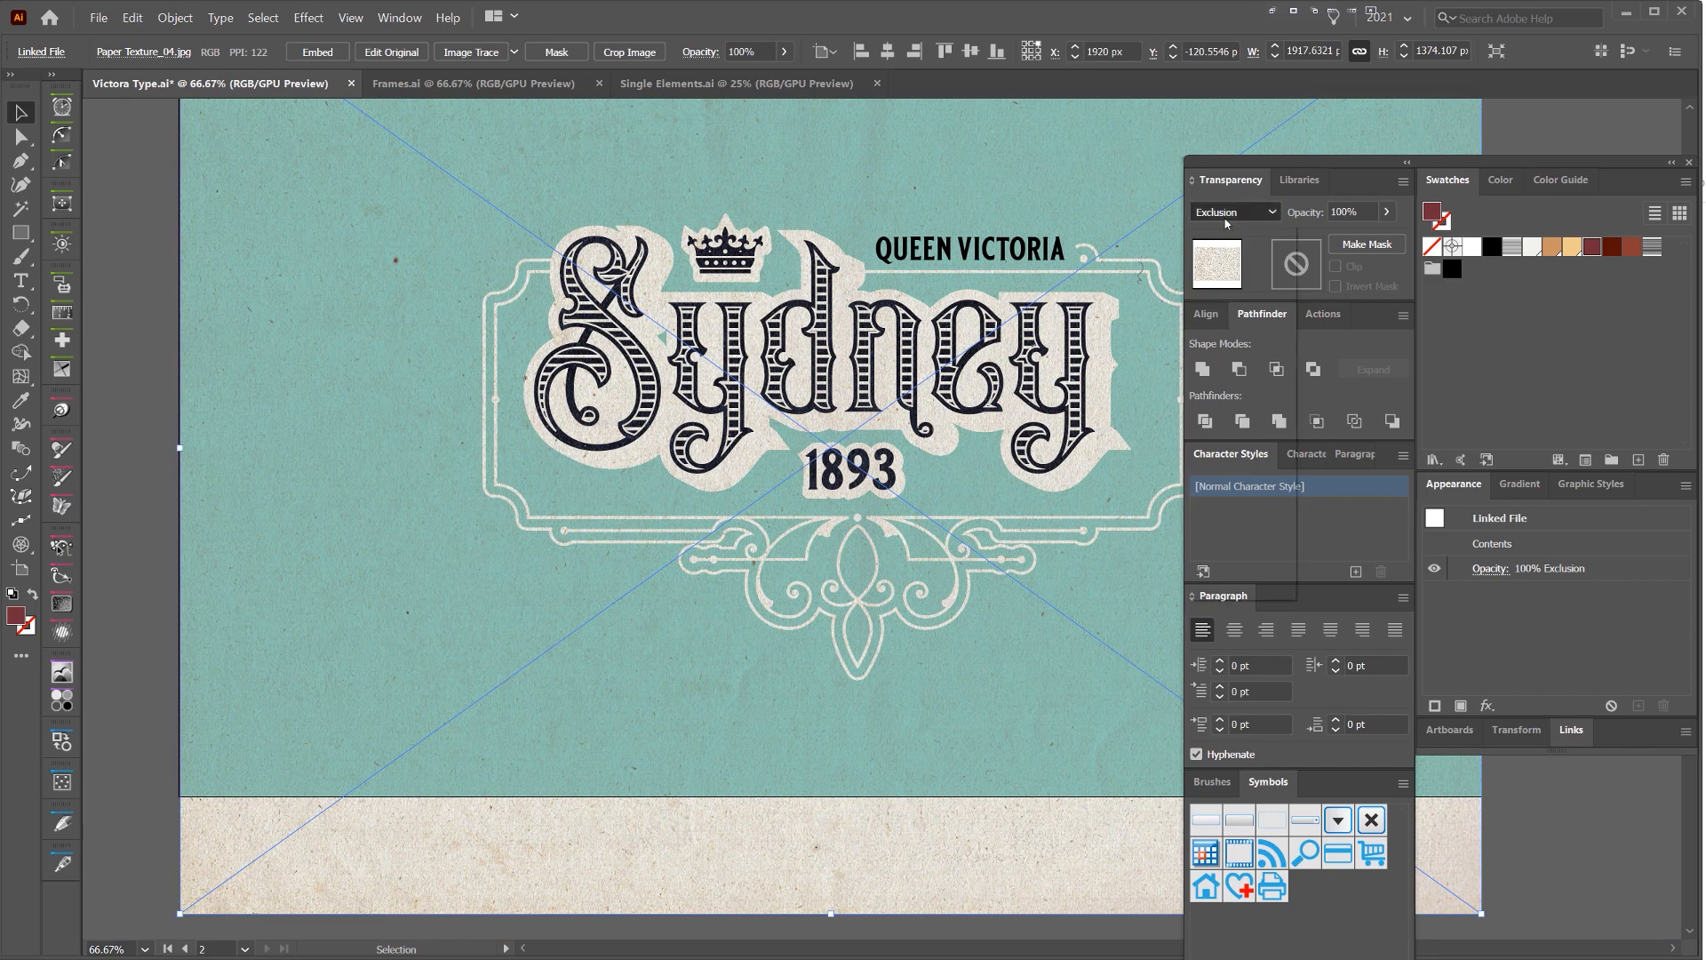
Return the paper texture to Overlay blending, reduce its opacity to 30% and deselect it
{"action": "left_click", "coordinate": [1222, 405]}
{"action": "key", "text": "Tab"}
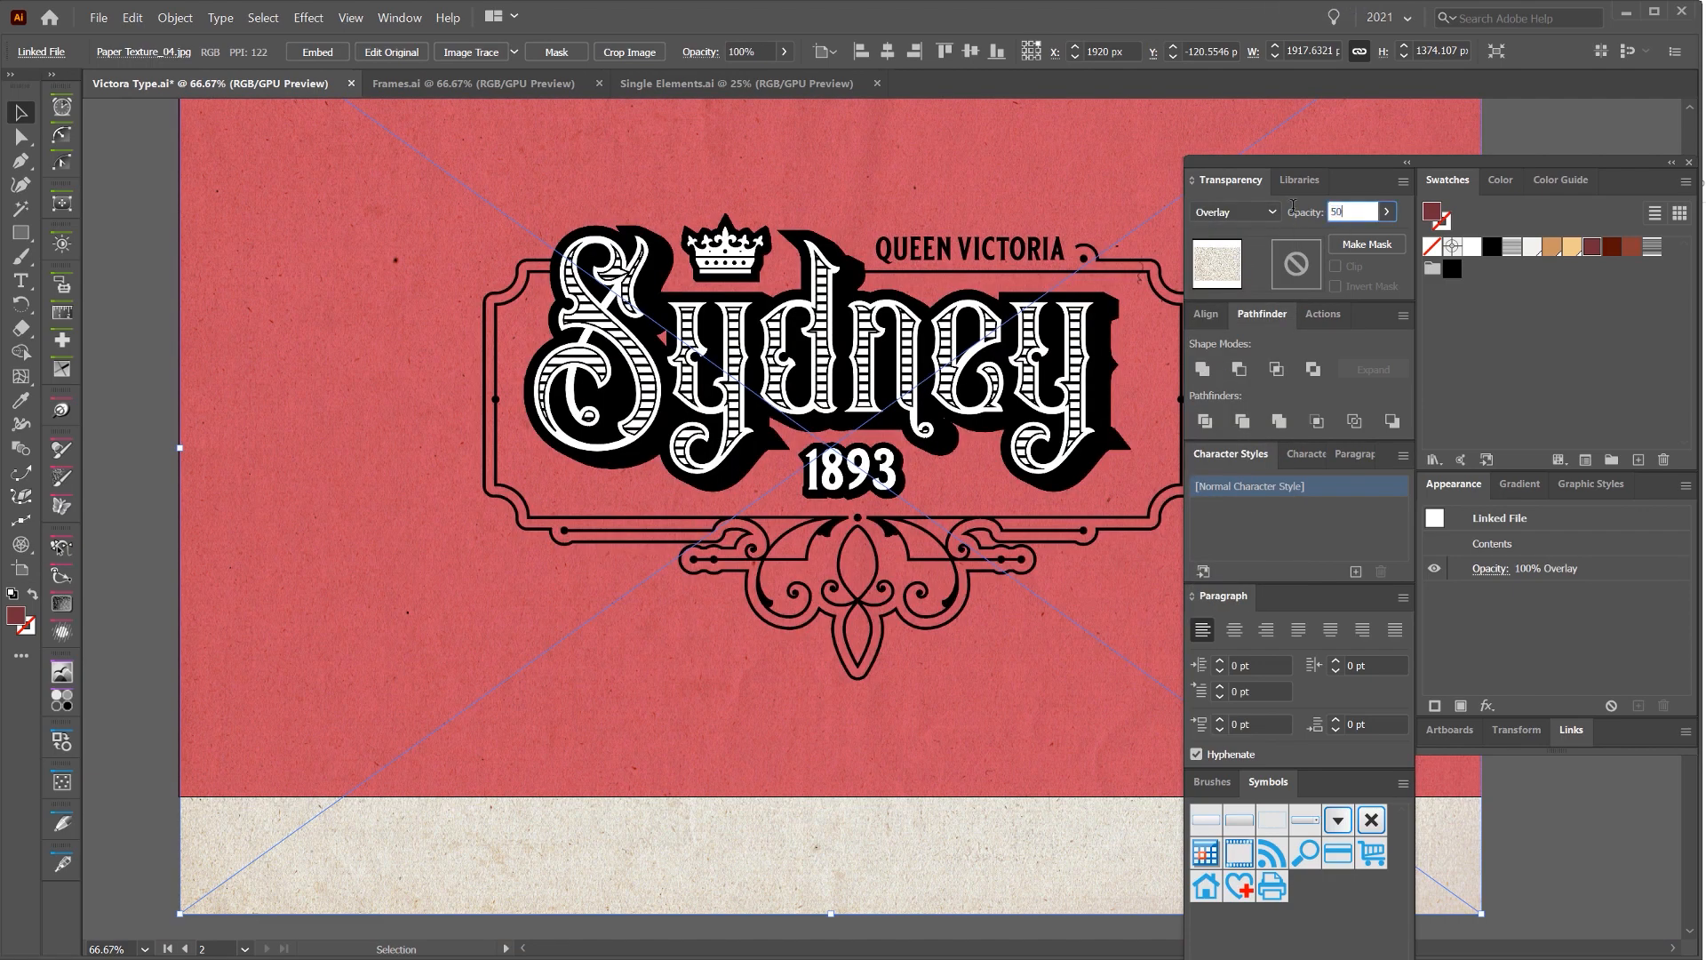
{"action": "key", "text": "Return"}
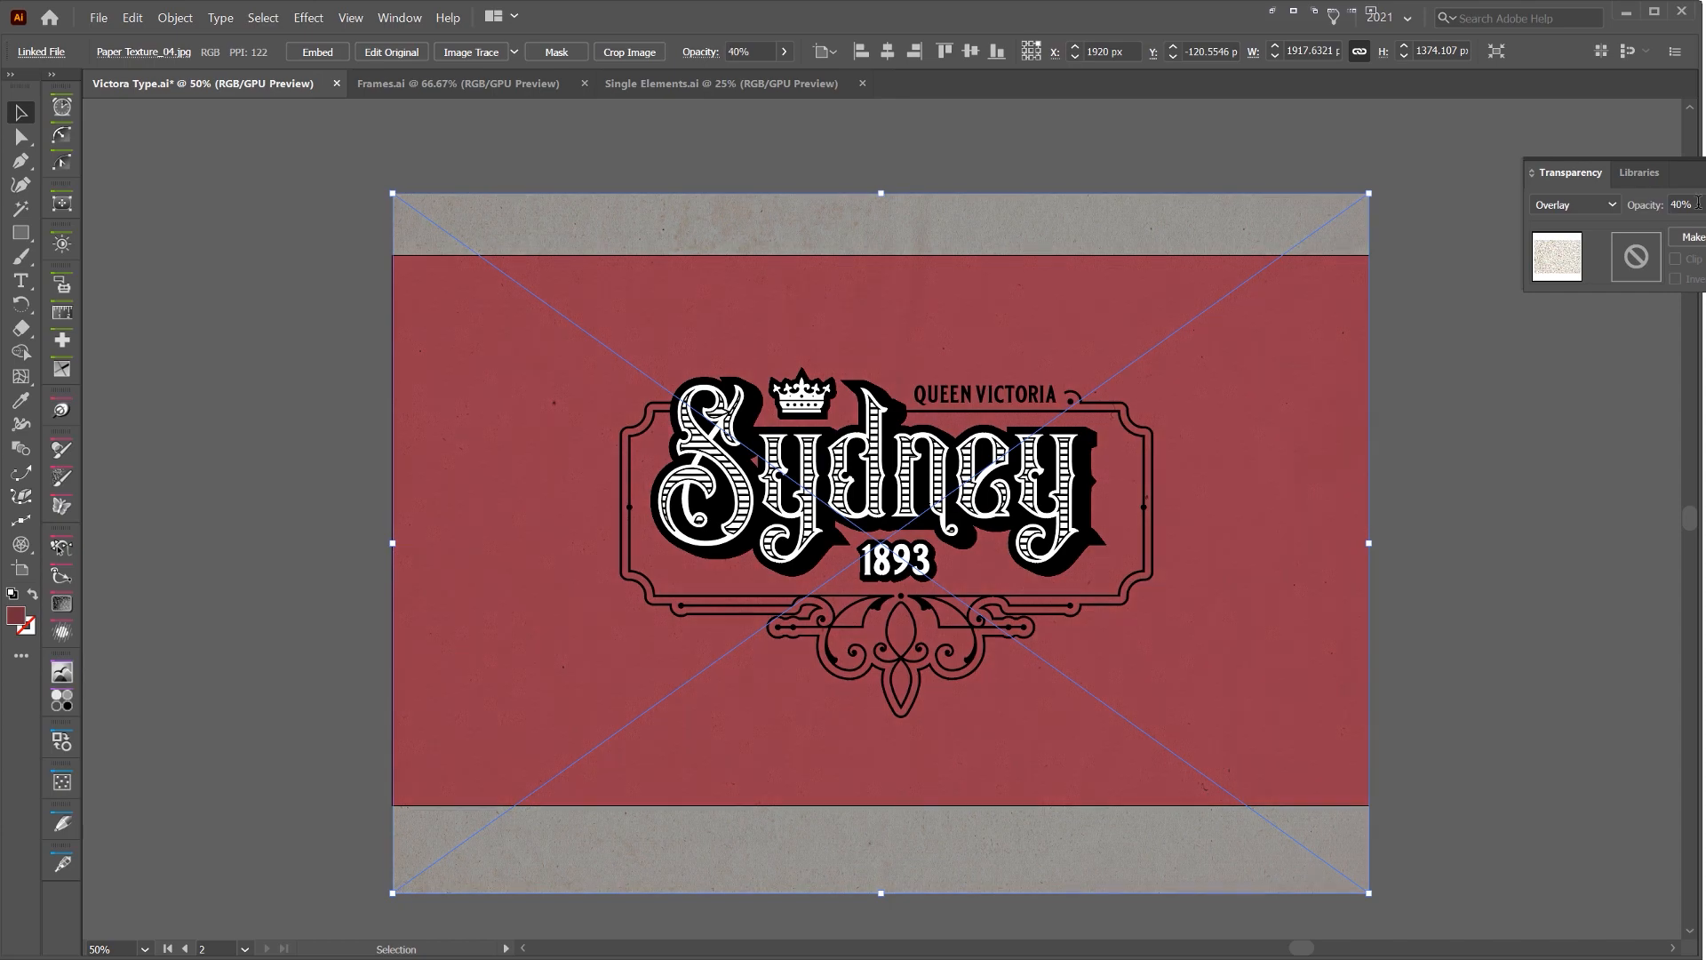
{"action": "scroll", "coordinate": [1698, 202], "scroll_direction": "down", "scroll_amount": 4}
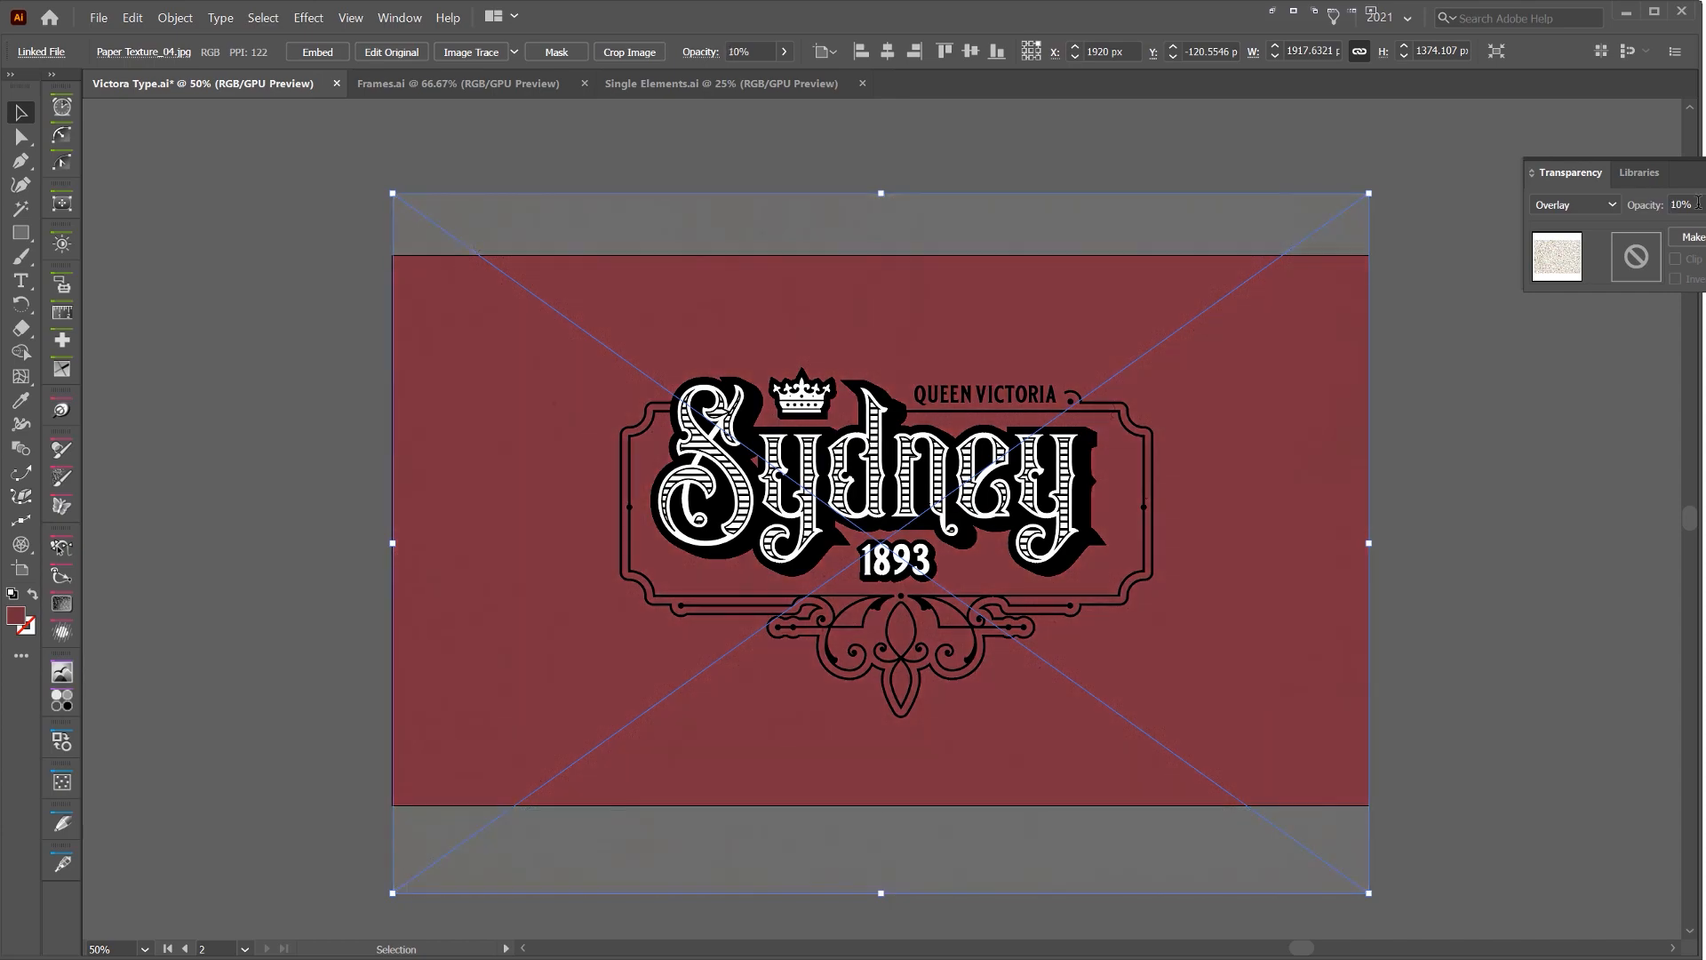
{"action": "scroll", "coordinate": [1698, 202], "scroll_direction": "up", "scroll_amount": 9}
{"action": "scroll", "coordinate": [1698, 203], "scroll_direction": "down", "scroll_amount": 6}
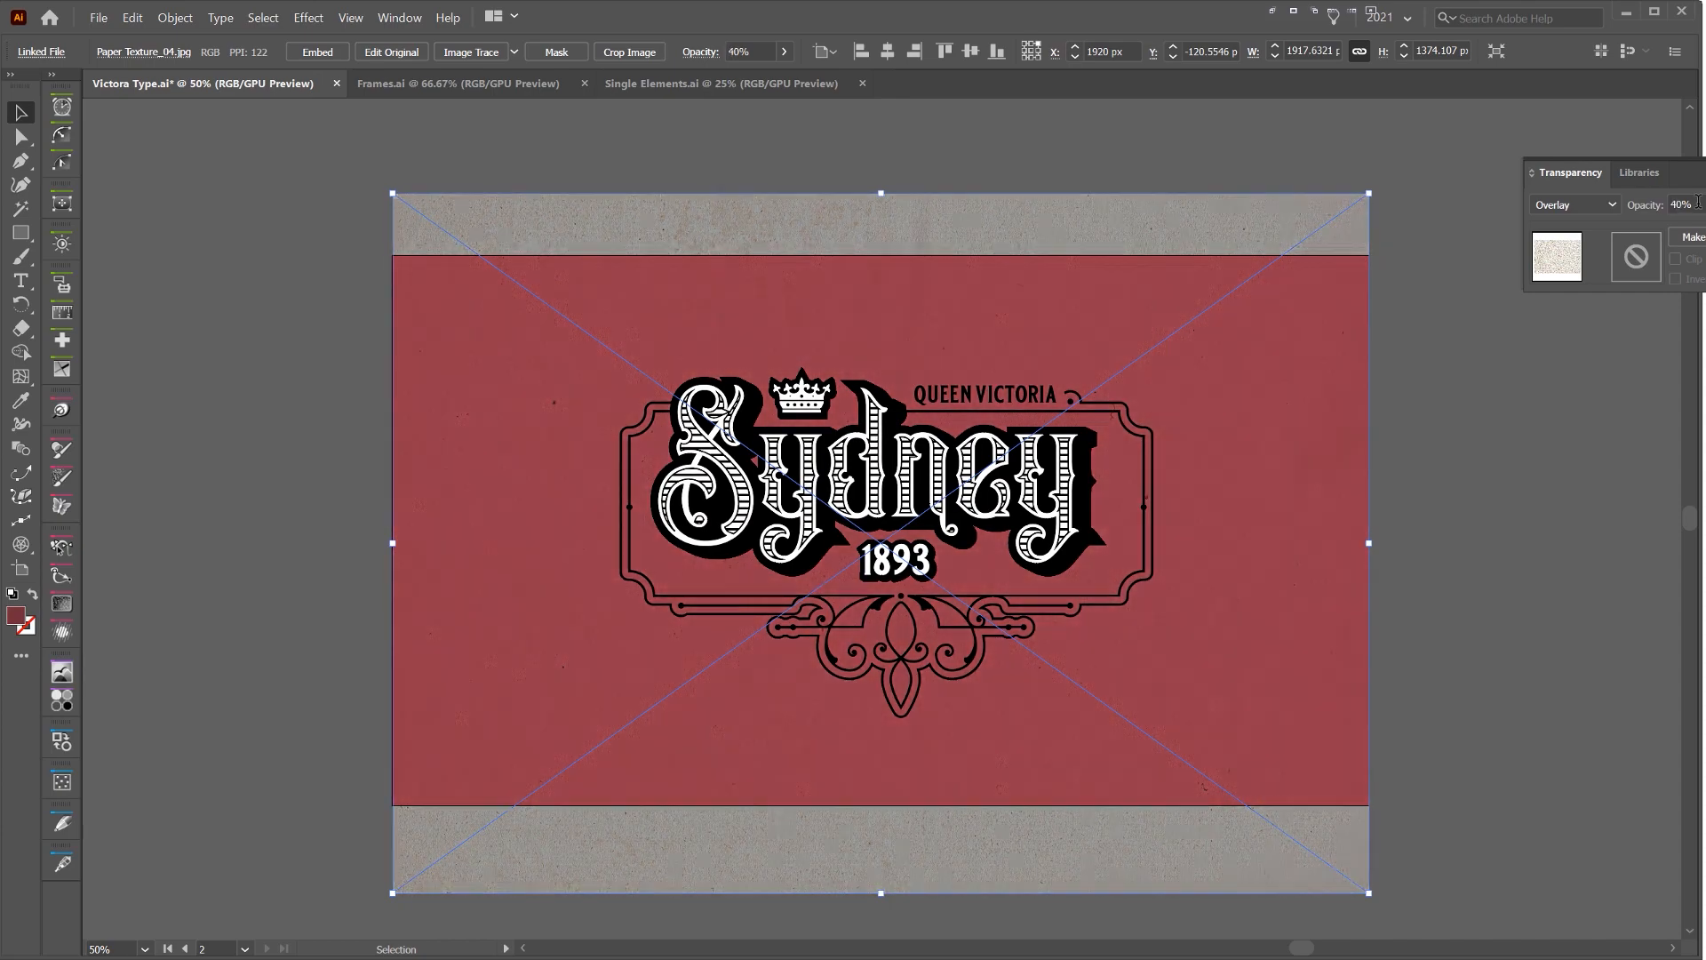
{"action": "left_click", "coordinate": [1413, 452]}
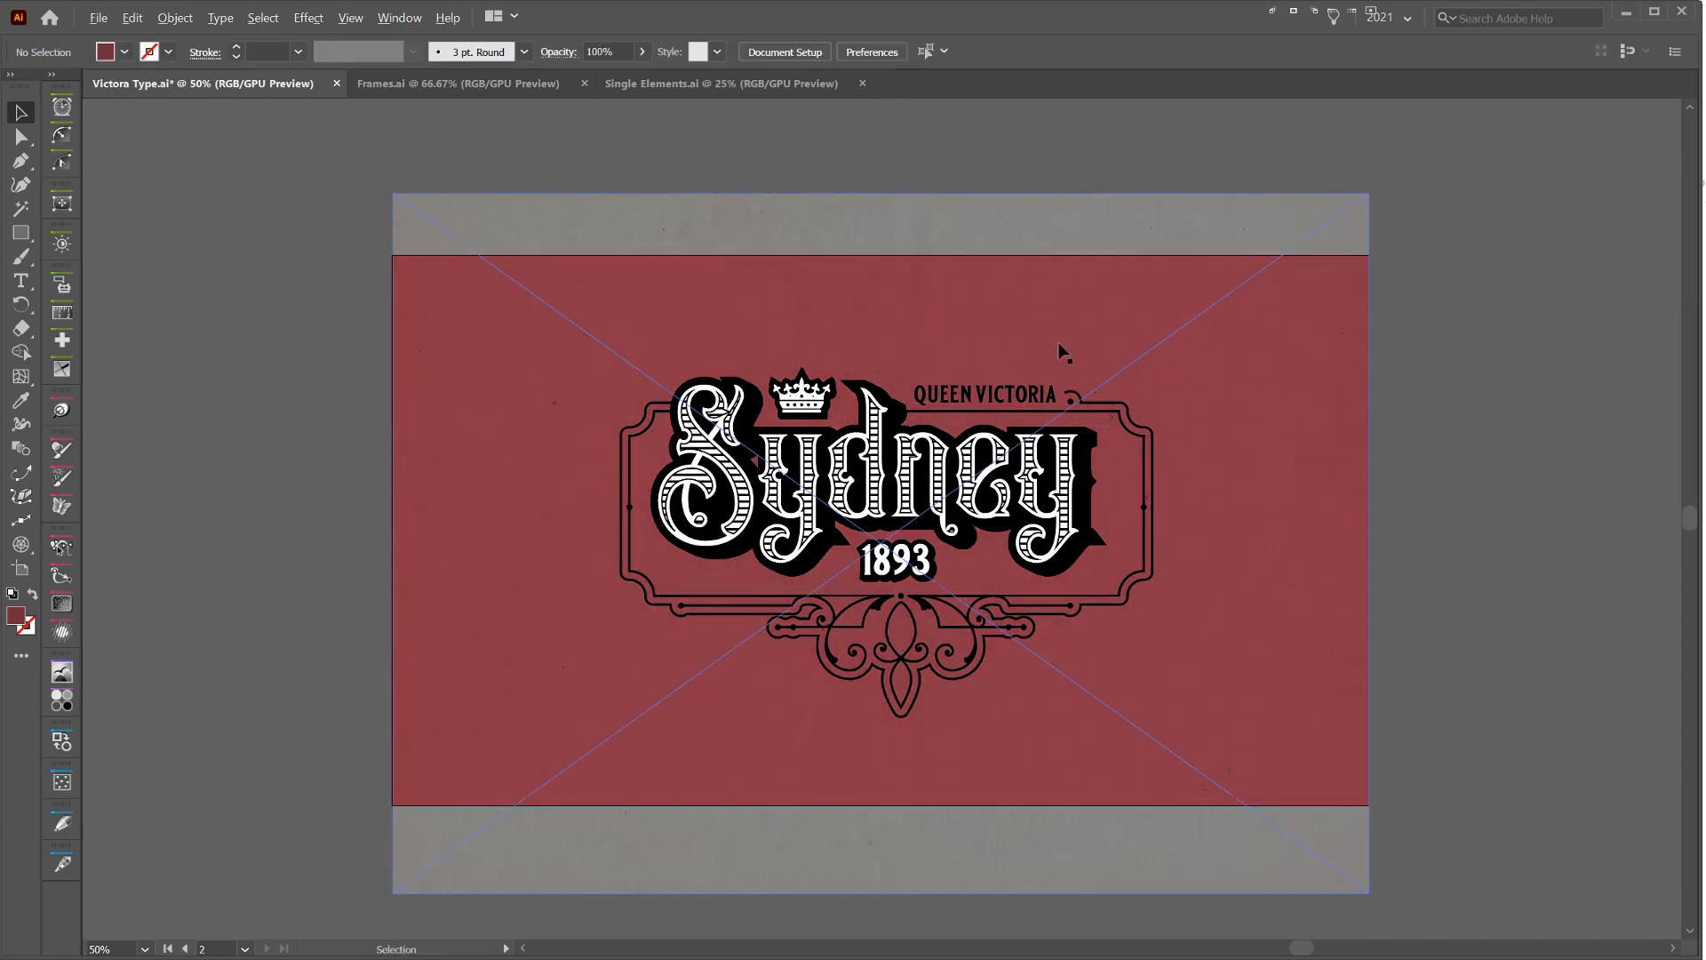
Lock the paper texture and check the design with it in place
{"action": "scroll", "coordinate": [1058, 343], "scroll_direction": "up", "scroll_amount": 4}
{"action": "left_click", "coordinate": [1147, 322]}
{"action": "key", "text": "ctrl+2"}
{"action": "left_click_drag", "start_coordinate": [817, 880], "coordinate": [958, 436]}
{"action": "scroll", "coordinate": [928, 475], "scroll_direction": "down", "scroll_amount": 4}
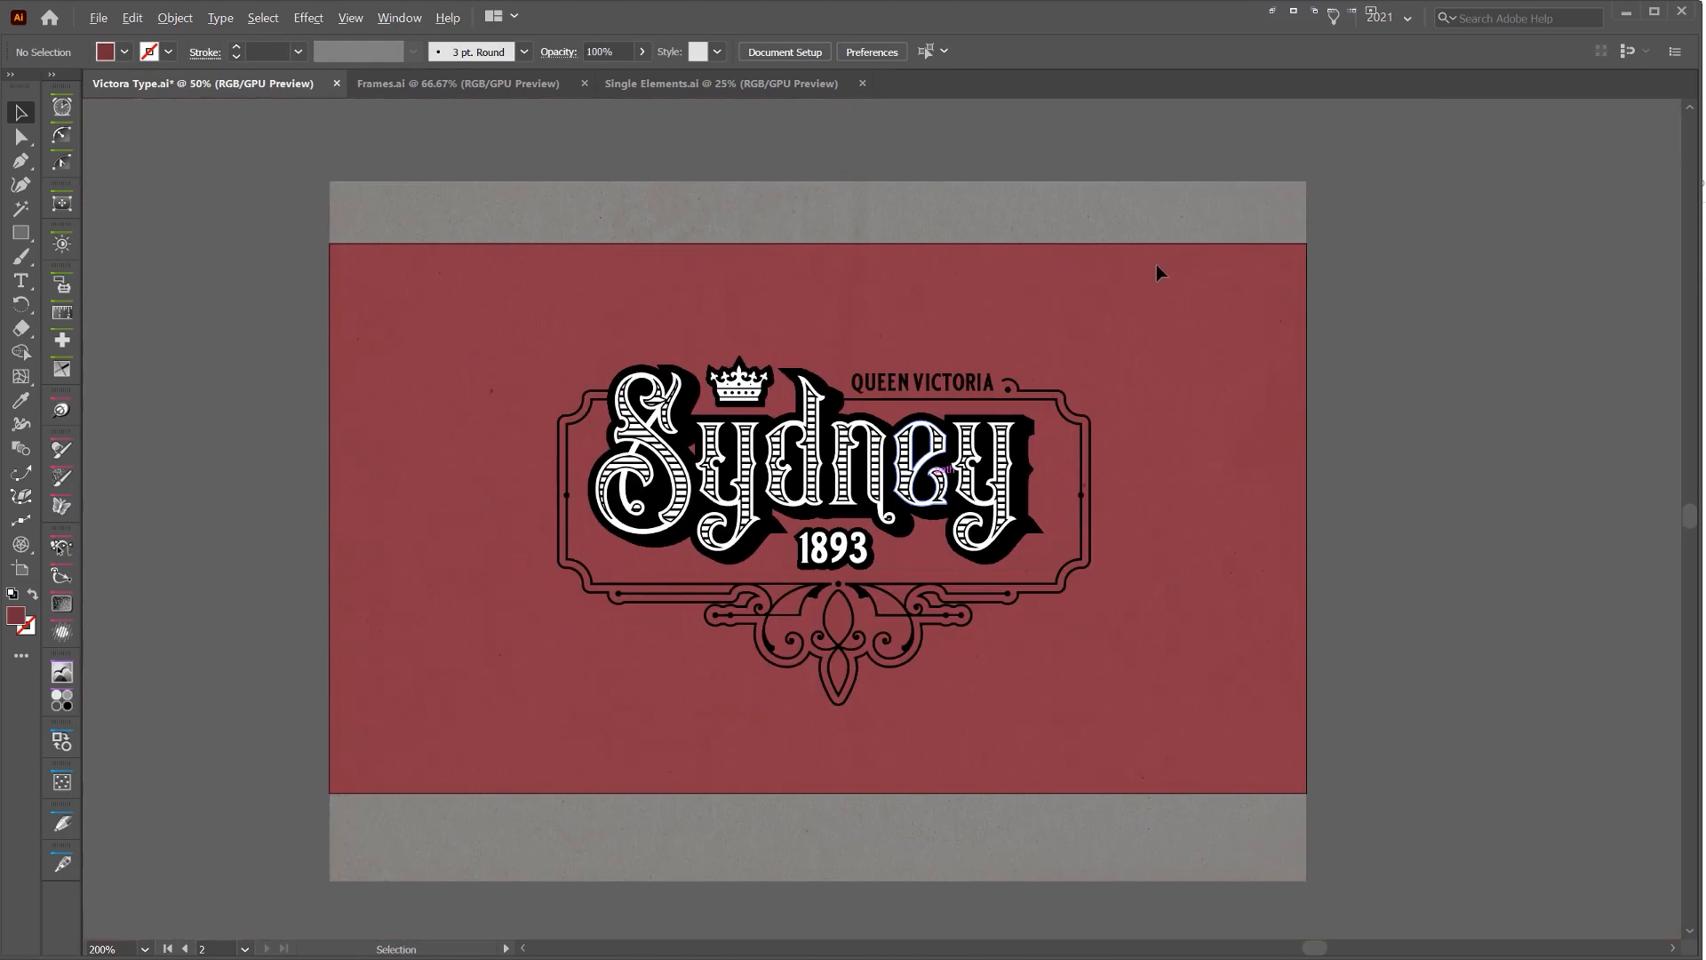
Unlock all objects and move the paper texture from the bg layer to Layer 2
{"action": "key", "text": "ctrl+alt+2"}
{"action": "left_click", "coordinate": [1399, 275]}
{"action": "left_click", "coordinate": [1250, 286]}
{"action": "key", "text": "ctrl+2"}
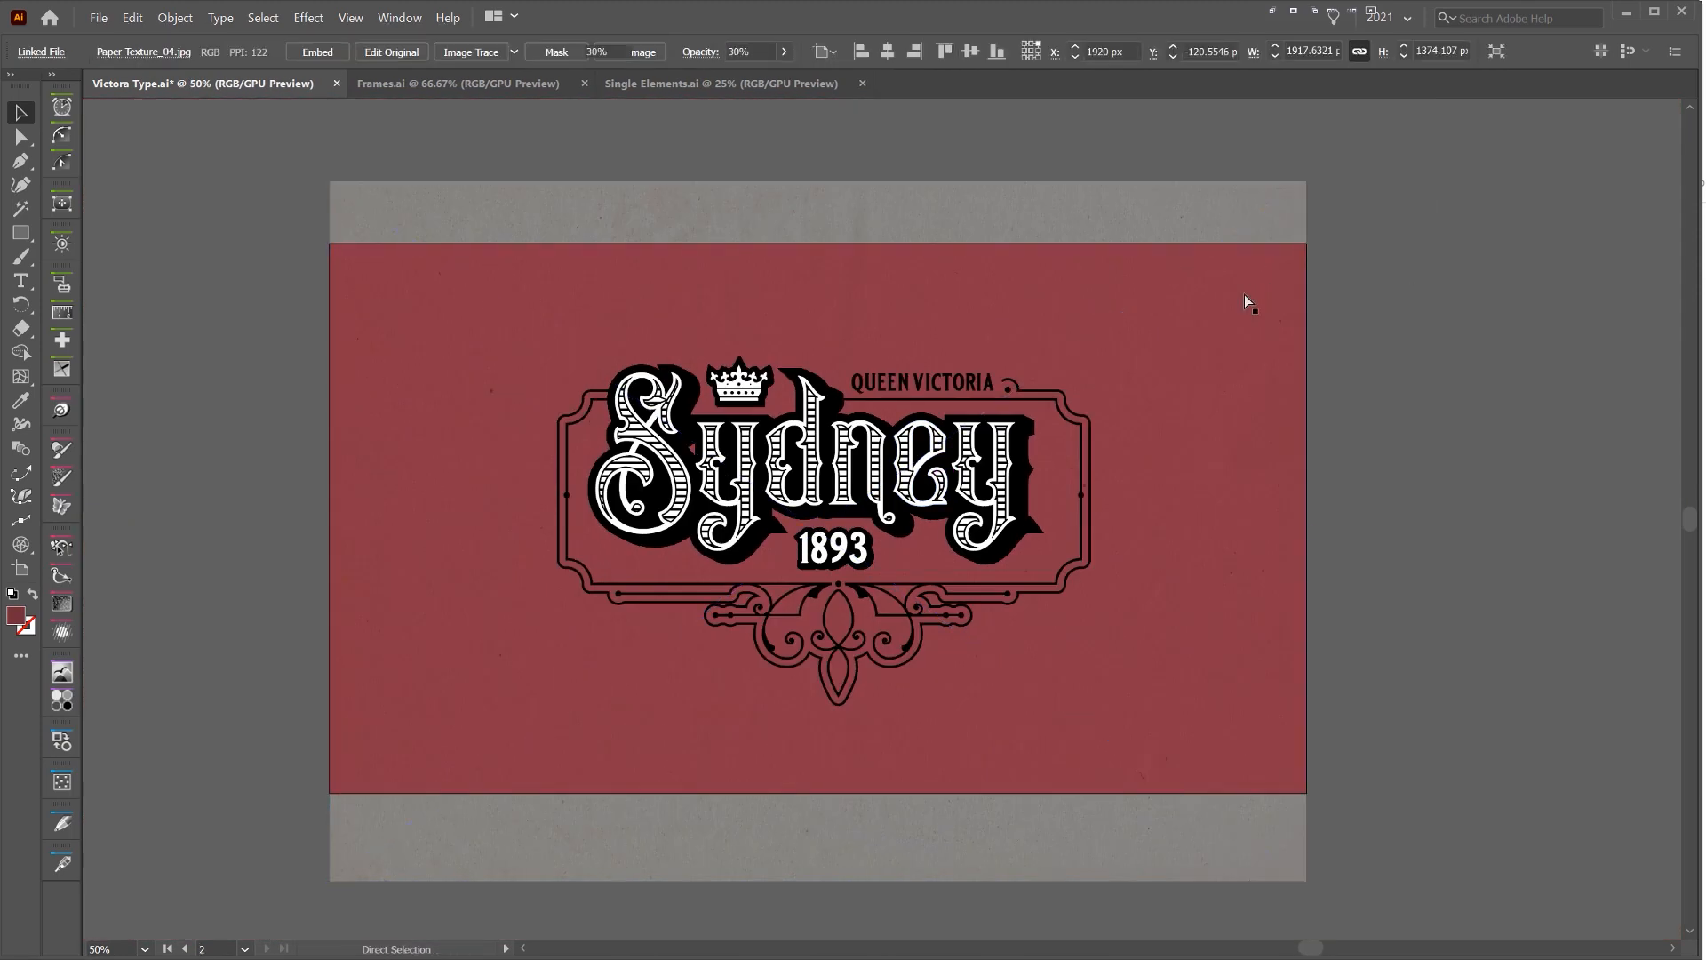
{"action": "key", "text": "ctrl+z"}
{"action": "key", "text": "F7"}
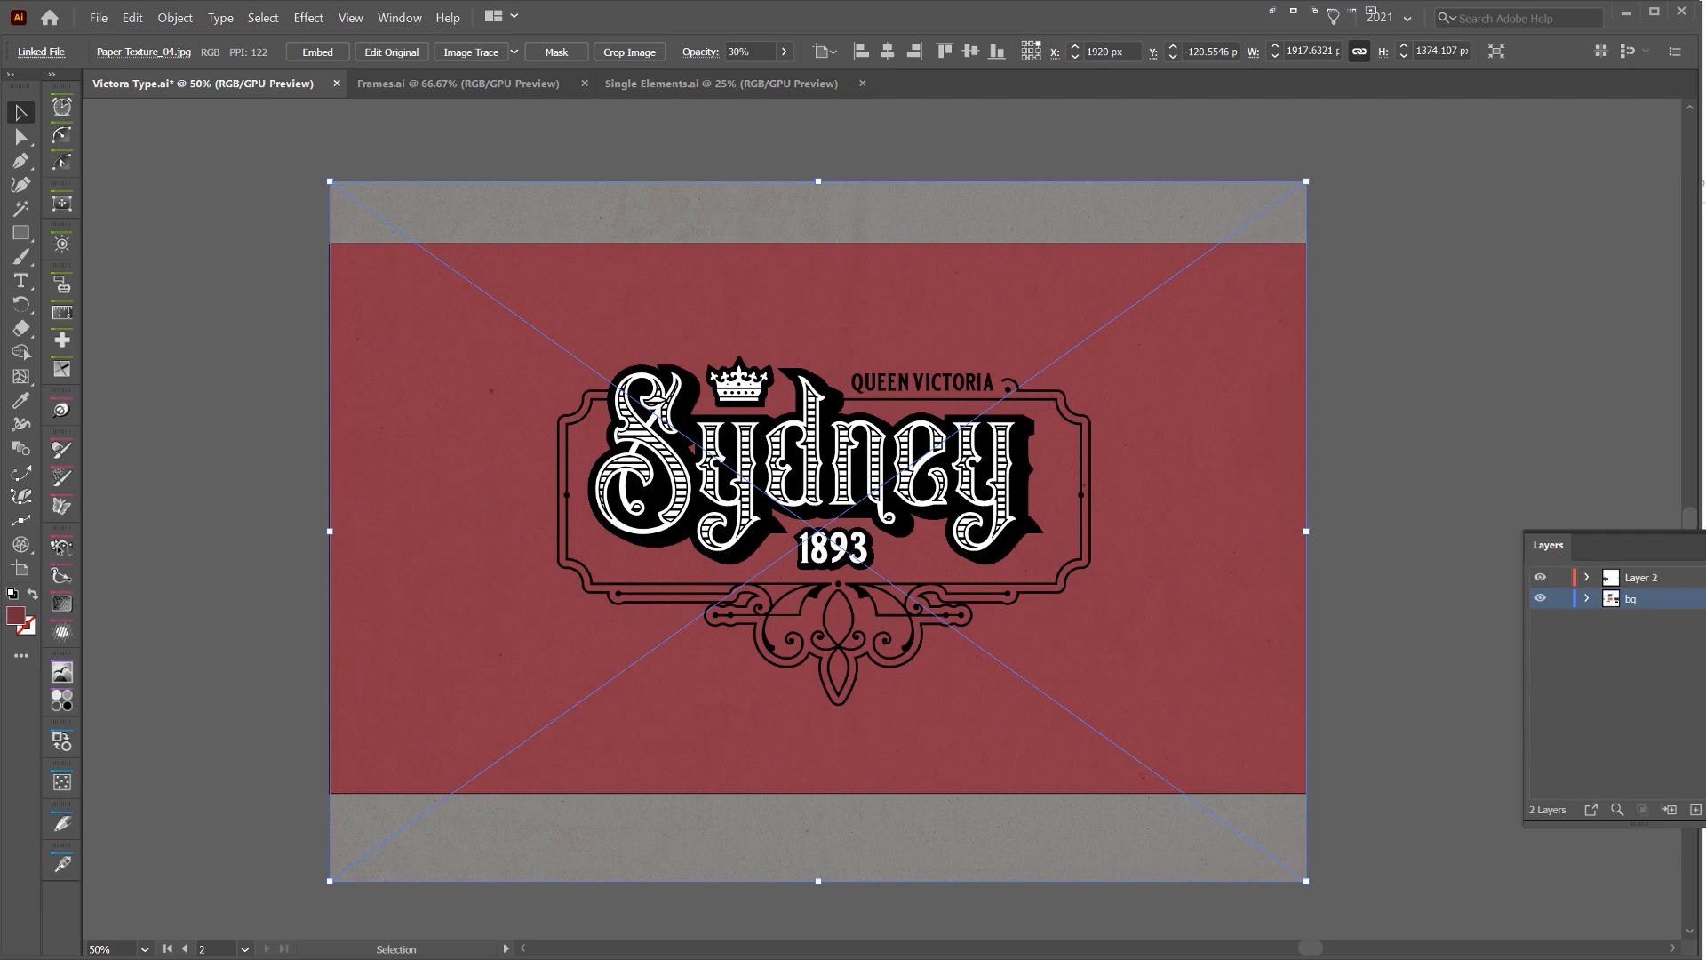
{"action": "left_click_drag", "start_coordinate": [1703, 599], "coordinate": [1703, 578]}
{"action": "key", "text": "F7"}
Place Paper Texture_02 over the design and scale it to about 2473 by 1767 px, covering the artboard
{"action": "left_click", "coordinate": [1426, 214]}
{"action": "left_click_drag", "start_coordinate": [1227, 205], "coordinate": [1270, 179]}
{"action": "key", "text": "ctrl+z"}
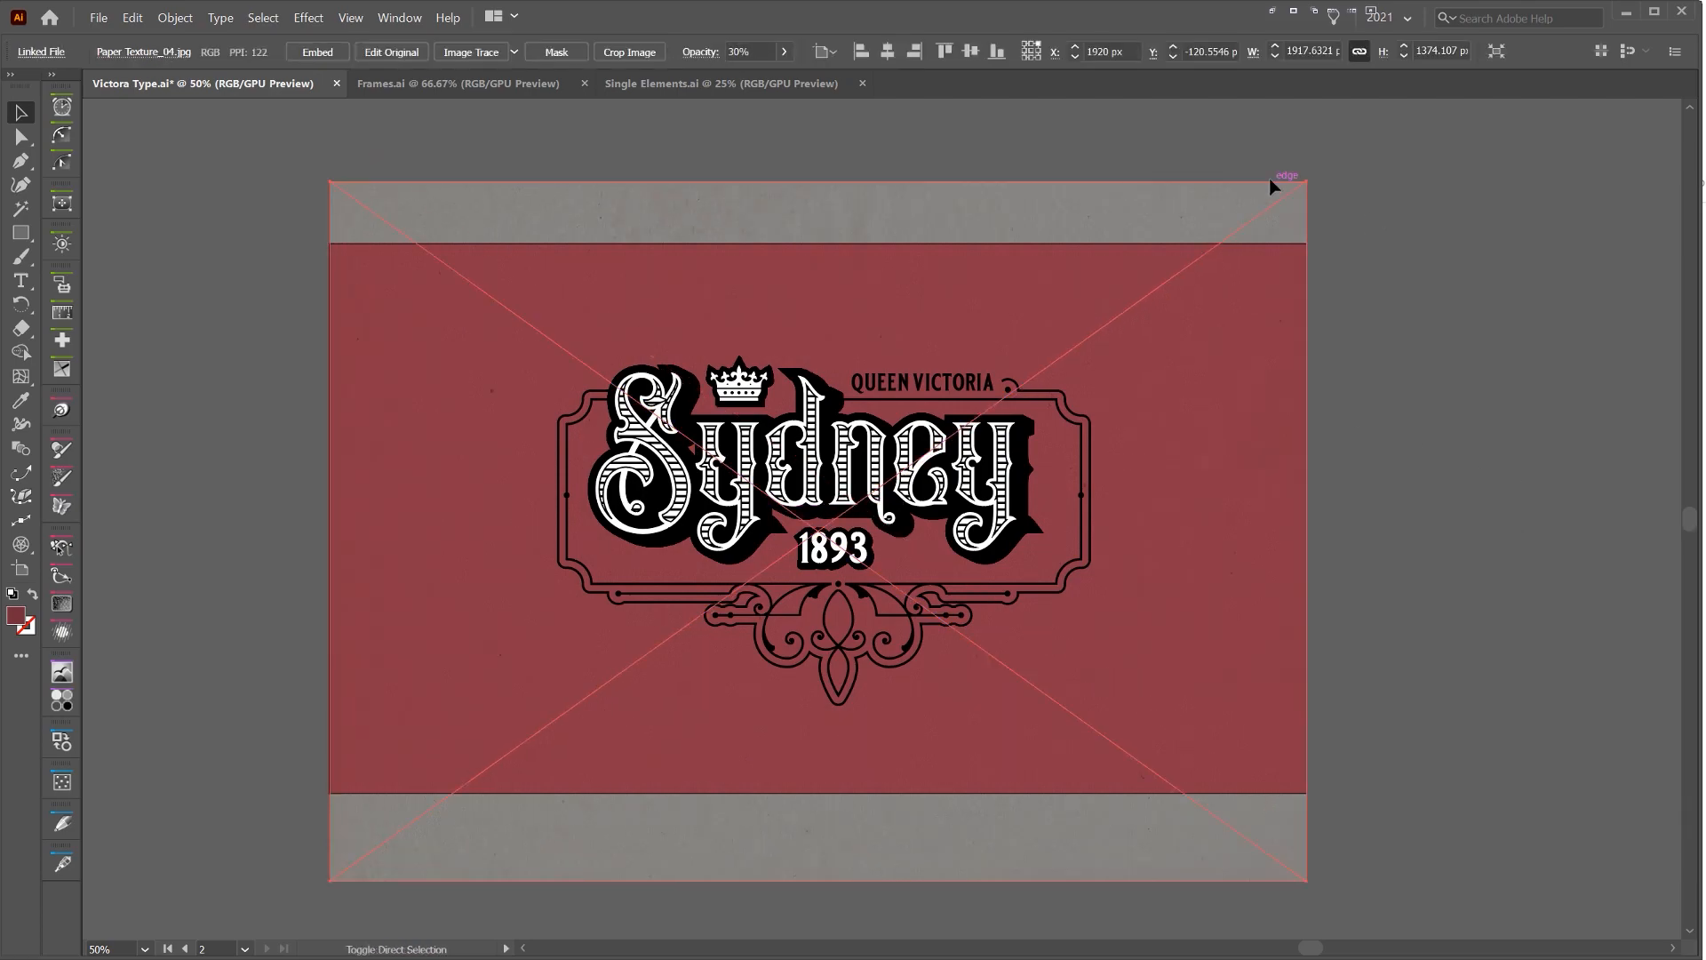
{"action": "scroll", "coordinate": [935, 241], "scroll_direction": "up", "scroll_amount": 3}
{"action": "left_click_drag", "start_coordinate": [811, 495], "coordinate": [944, 98]}
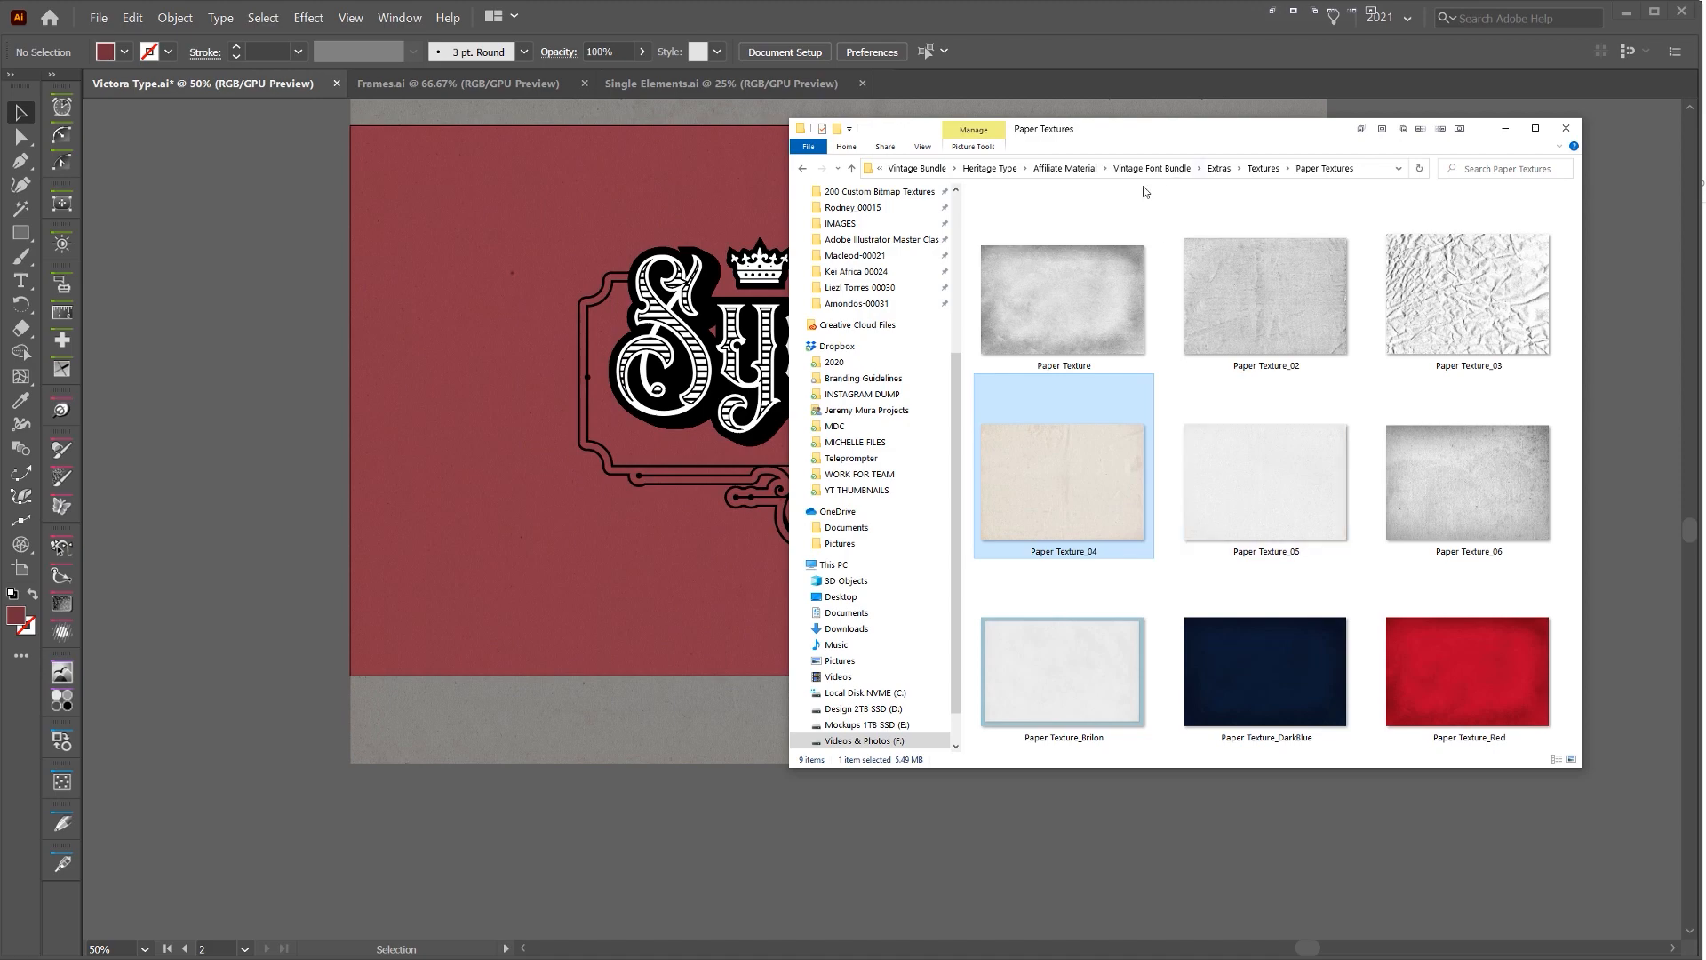
{"action": "left_click", "coordinate": [1092, 255]}
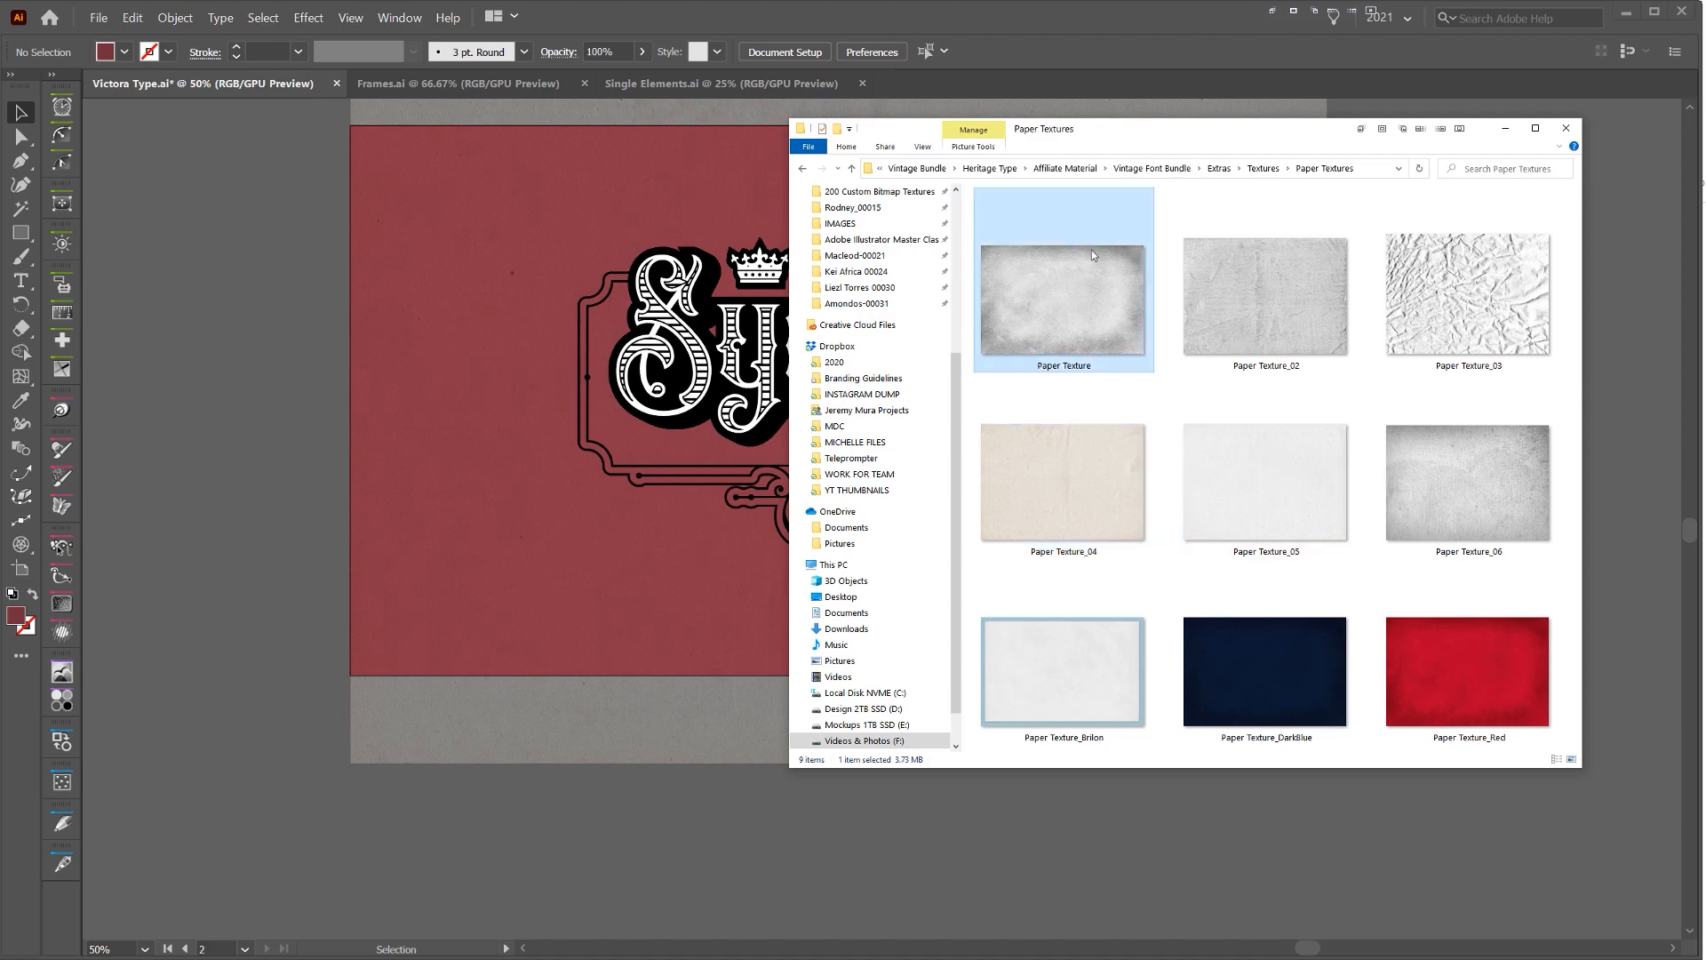
{"action": "left_click", "coordinate": [1262, 347]}
{"action": "left_click_drag", "start_coordinate": [318, 462], "coordinate": [319, 463]}
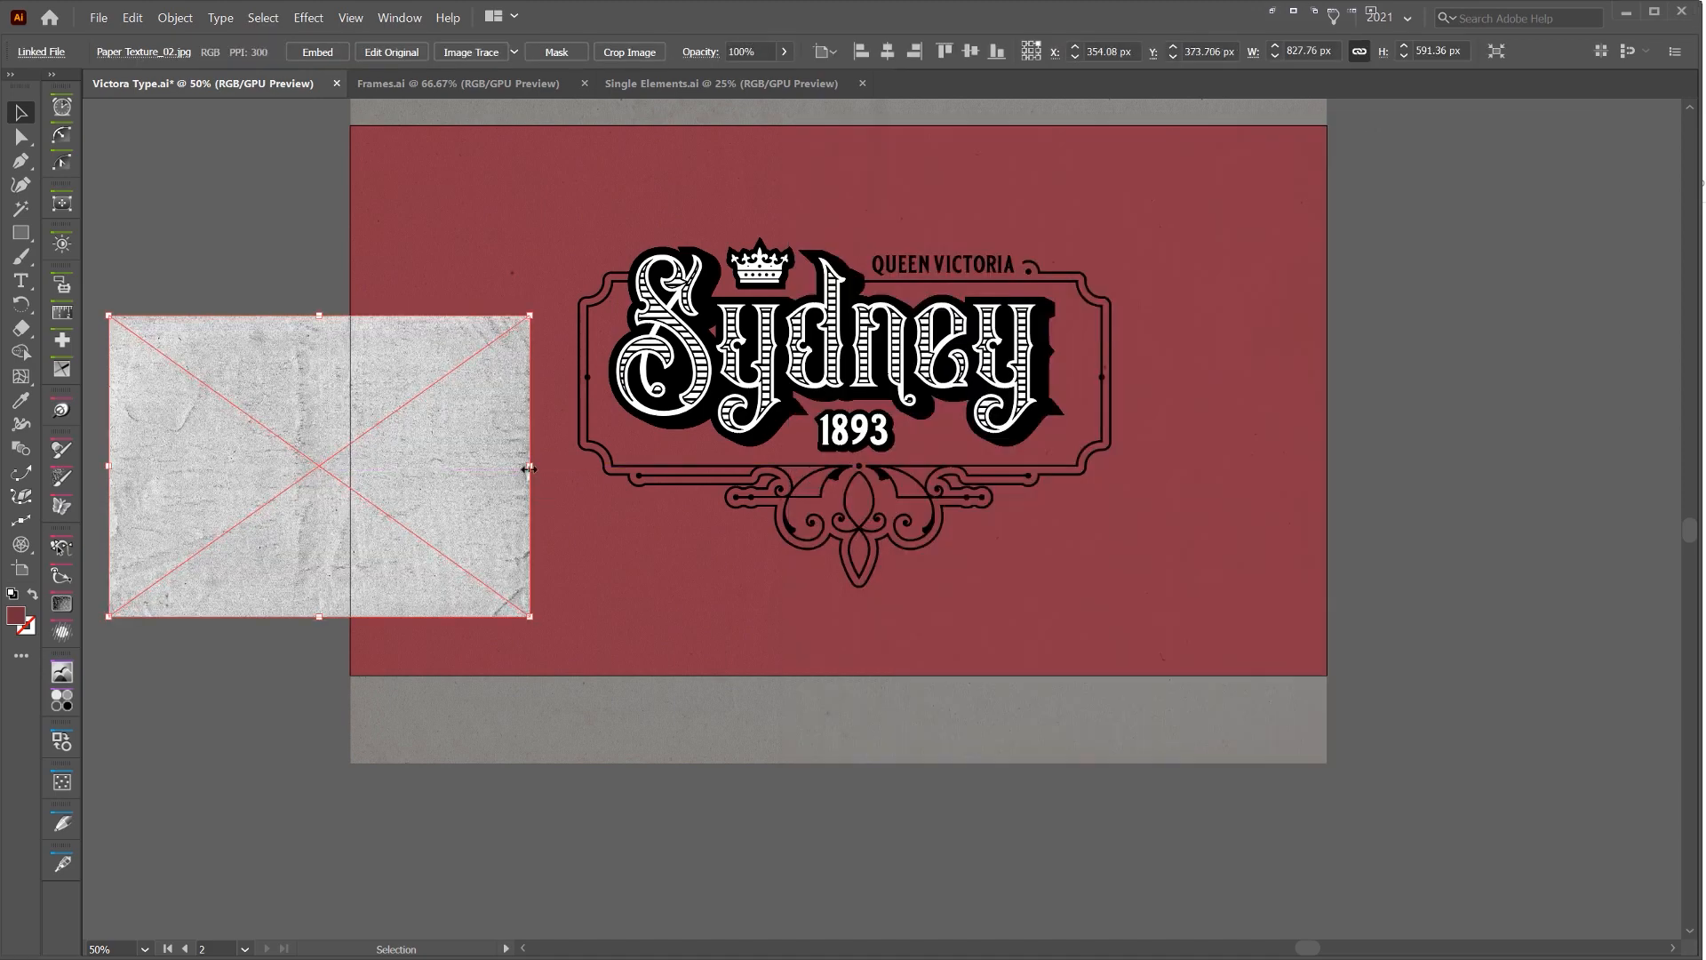
{"action": "left_click_drag", "start_coordinate": [529, 468], "coordinate": [1384, 359]}
Set the second paper texture to Multiply blending at 30% opacity and deselect it
{"action": "key", "text": "ctrl+shift+F10"}
{"action": "left_click", "coordinate": [1597, 206]}
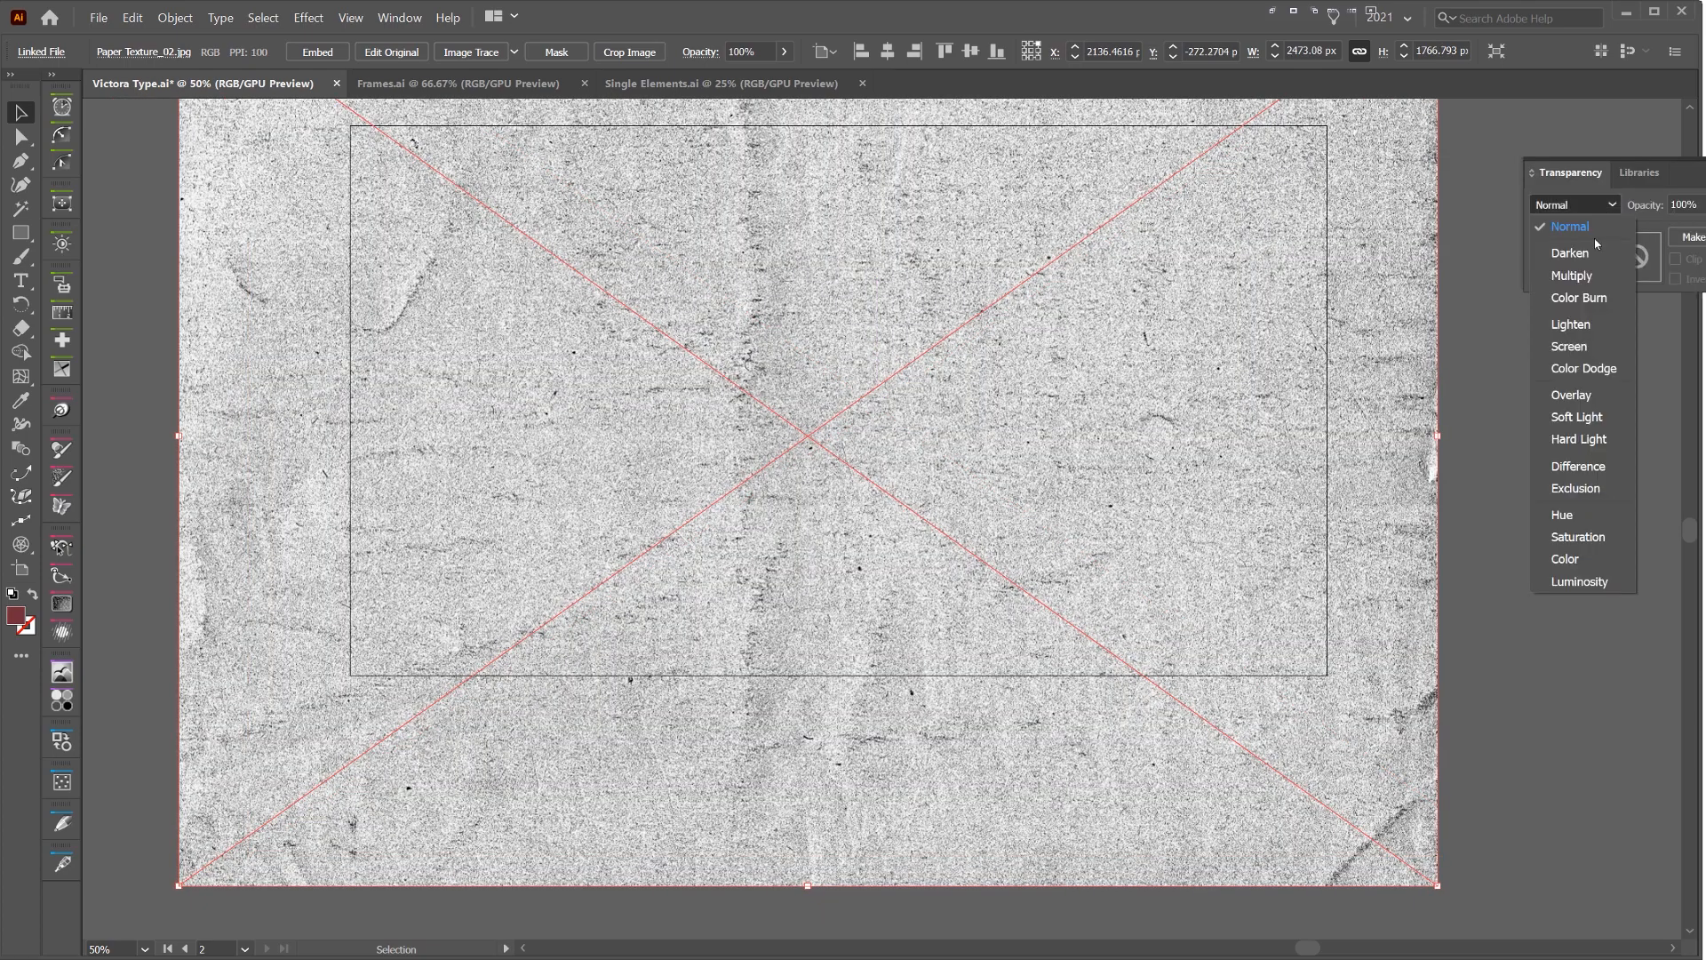
{"action": "left_click", "coordinate": [1588, 275]}
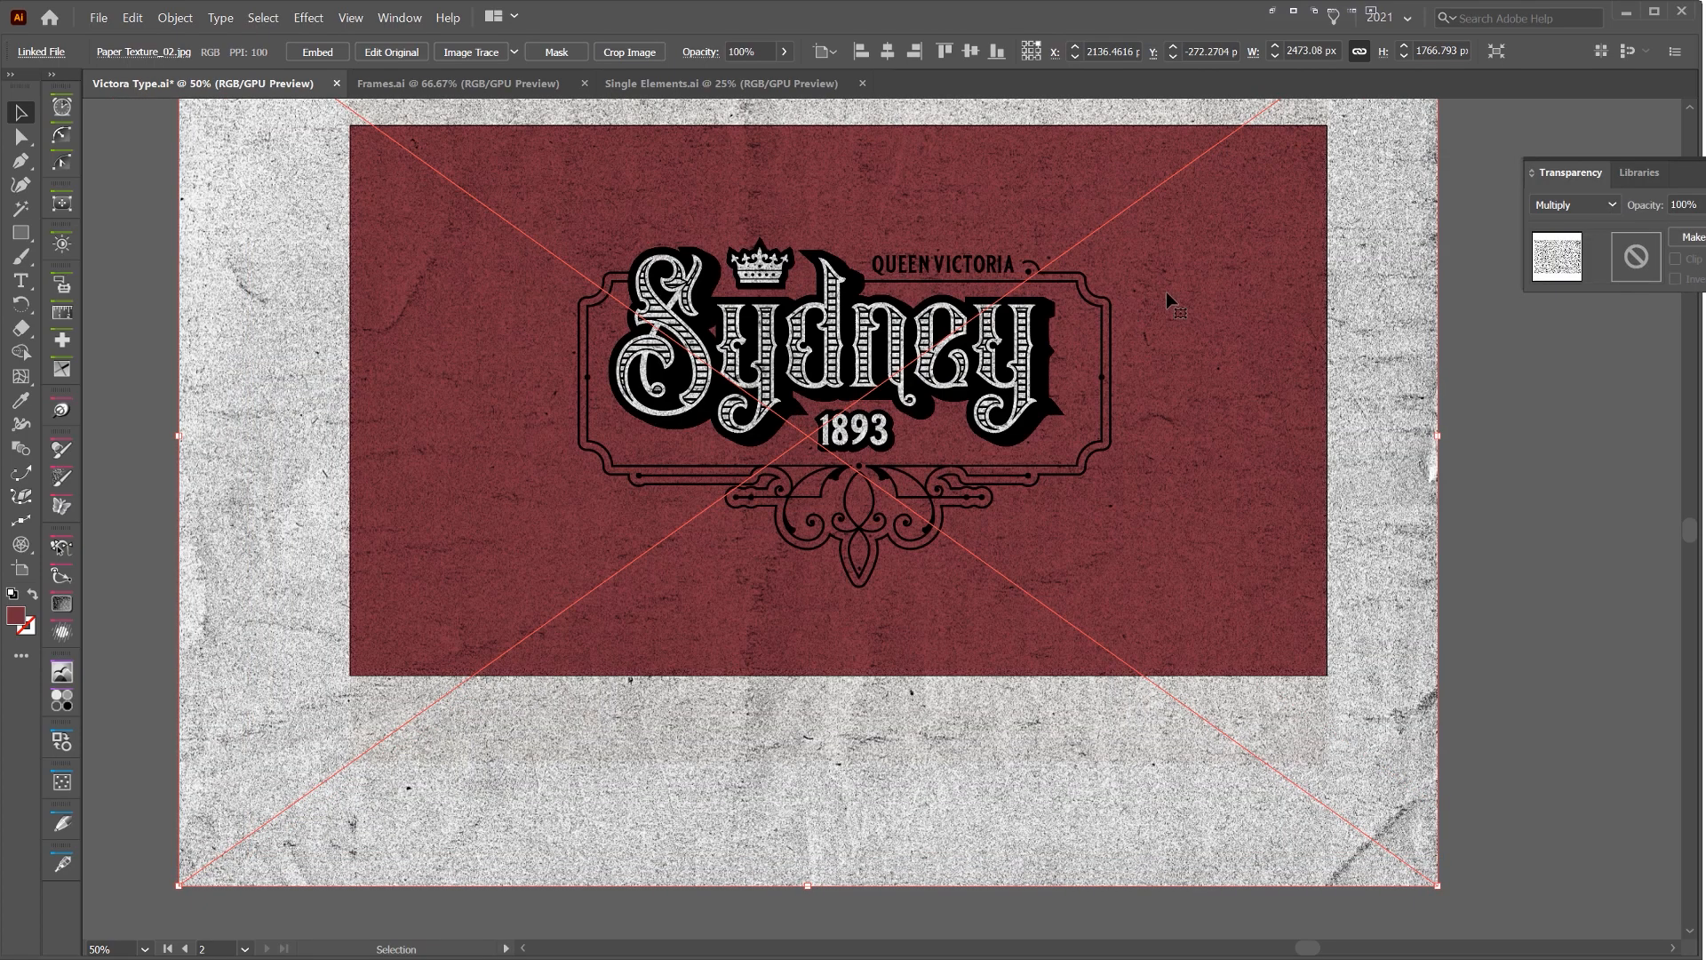
{"action": "left_click", "coordinate": [1691, 204]}
{"action": "type", "text": "30"}
{"action": "key", "text": "Return"}
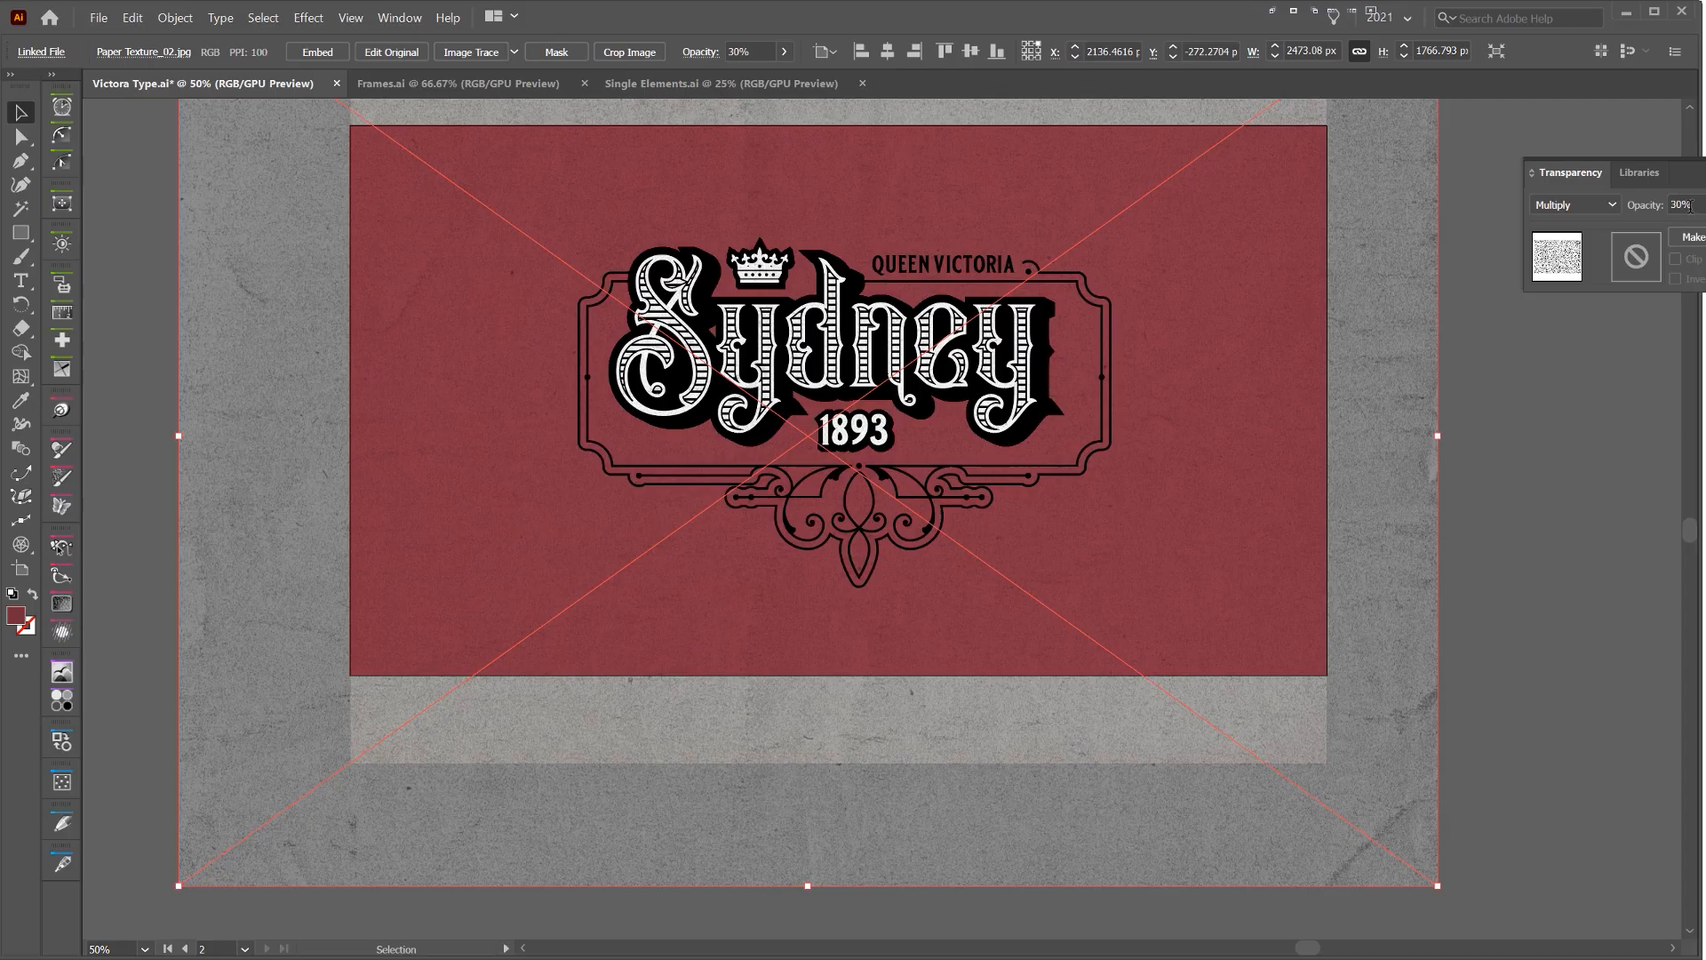
{"action": "left_click", "coordinate": [1489, 659]}
Lock both paper textures and activate the Rectangle tool
{"action": "scroll", "coordinate": [929, 347], "scroll_direction": "up", "scroll_amount": 5}
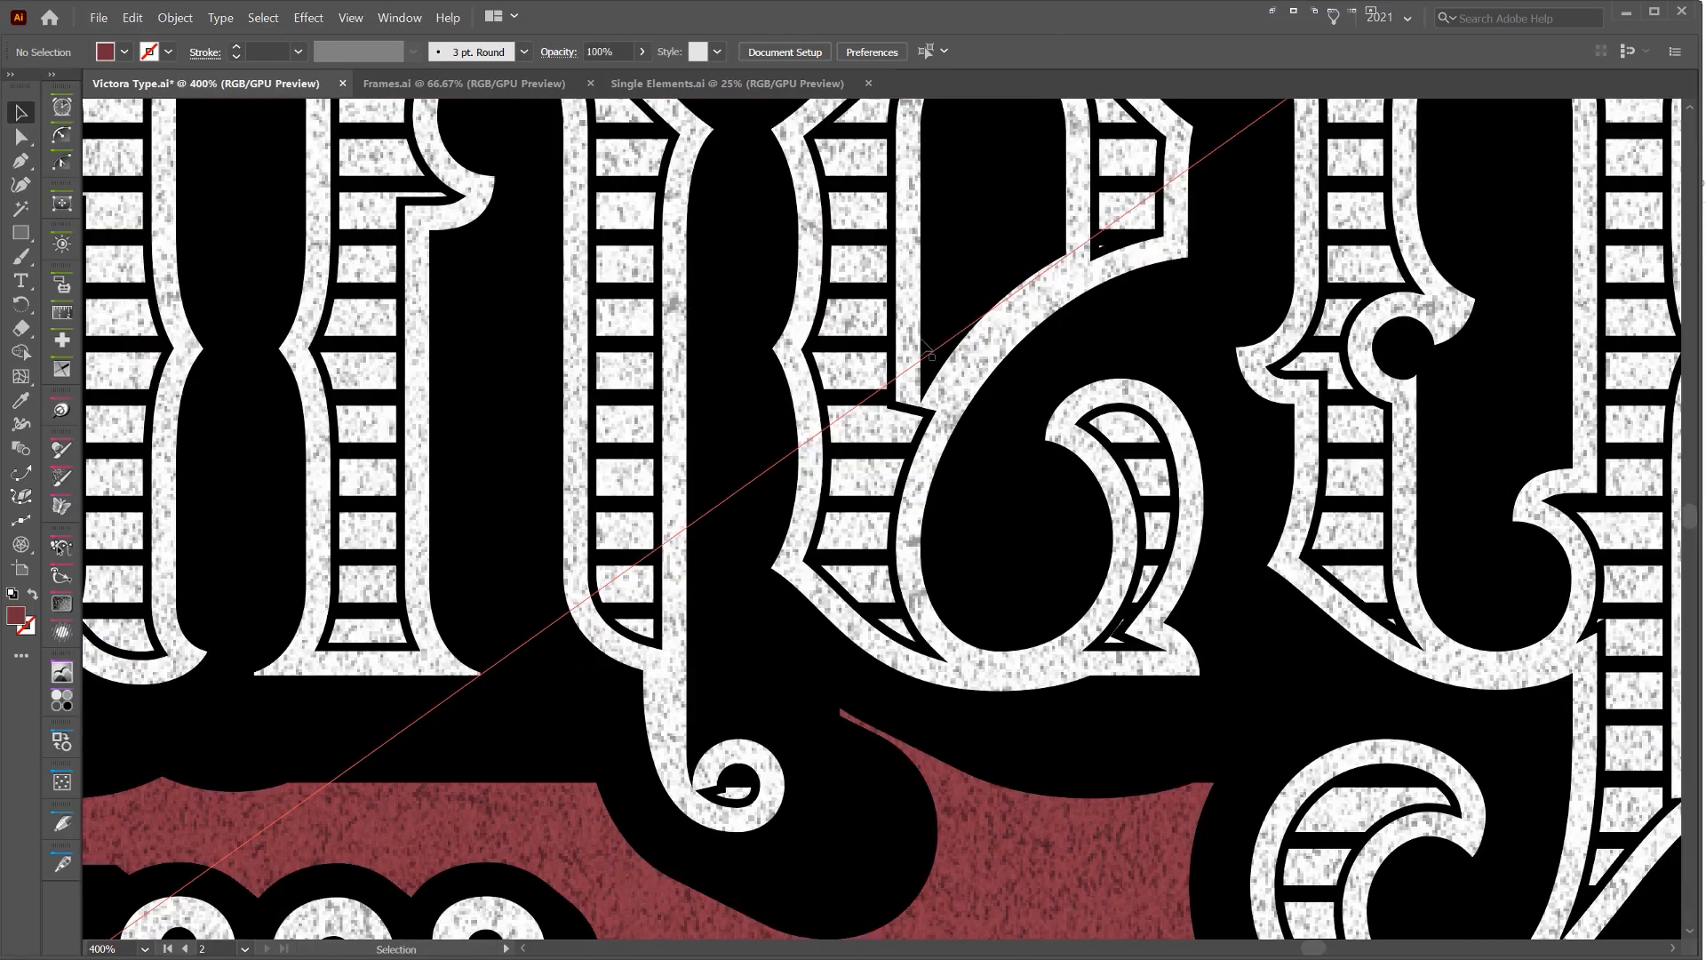
{"action": "left_click_drag", "start_coordinate": [872, 357], "coordinate": [1006, 722]}
{"action": "left_click_drag", "start_coordinate": [818, 373], "coordinate": [836, 482]}
{"action": "scroll", "coordinate": [1096, 705], "scroll_direction": "down", "scroll_amount": 2}
{"action": "scroll", "coordinate": [1067, 252], "scroll_direction": "down", "scroll_amount": 4}
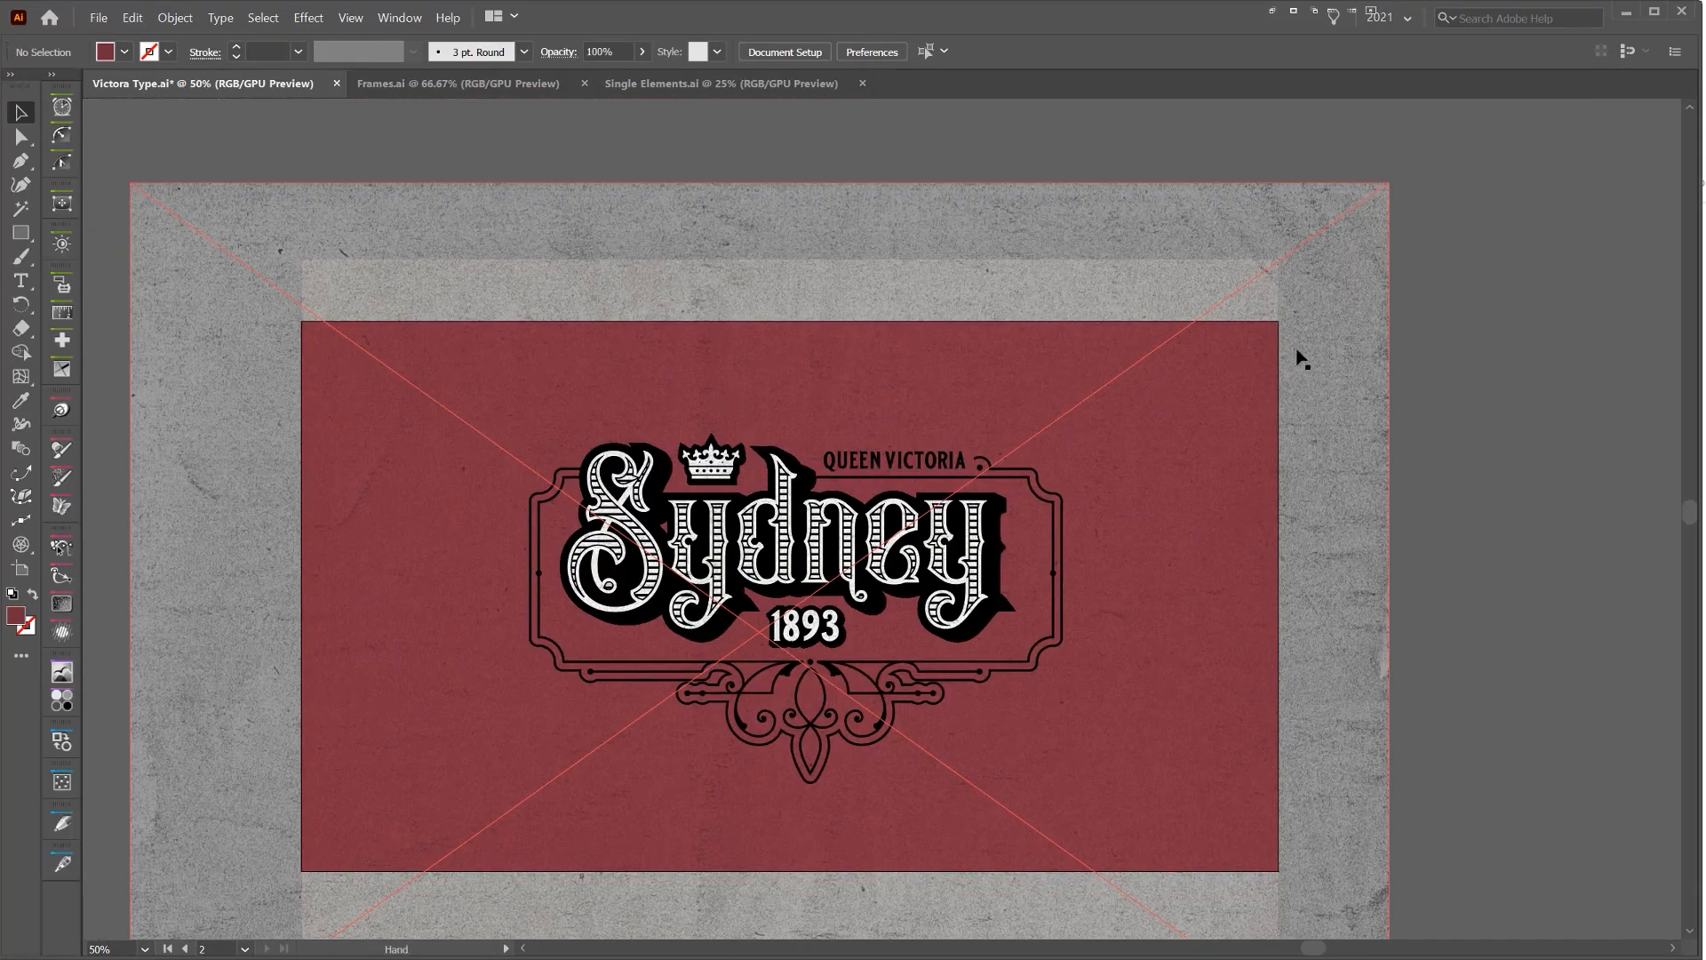
{"action": "left_click_drag", "start_coordinate": [1515, 159], "coordinate": [1167, 288]}
{"action": "key", "text": "ctrl+2"}
{"action": "key", "text": "m"}
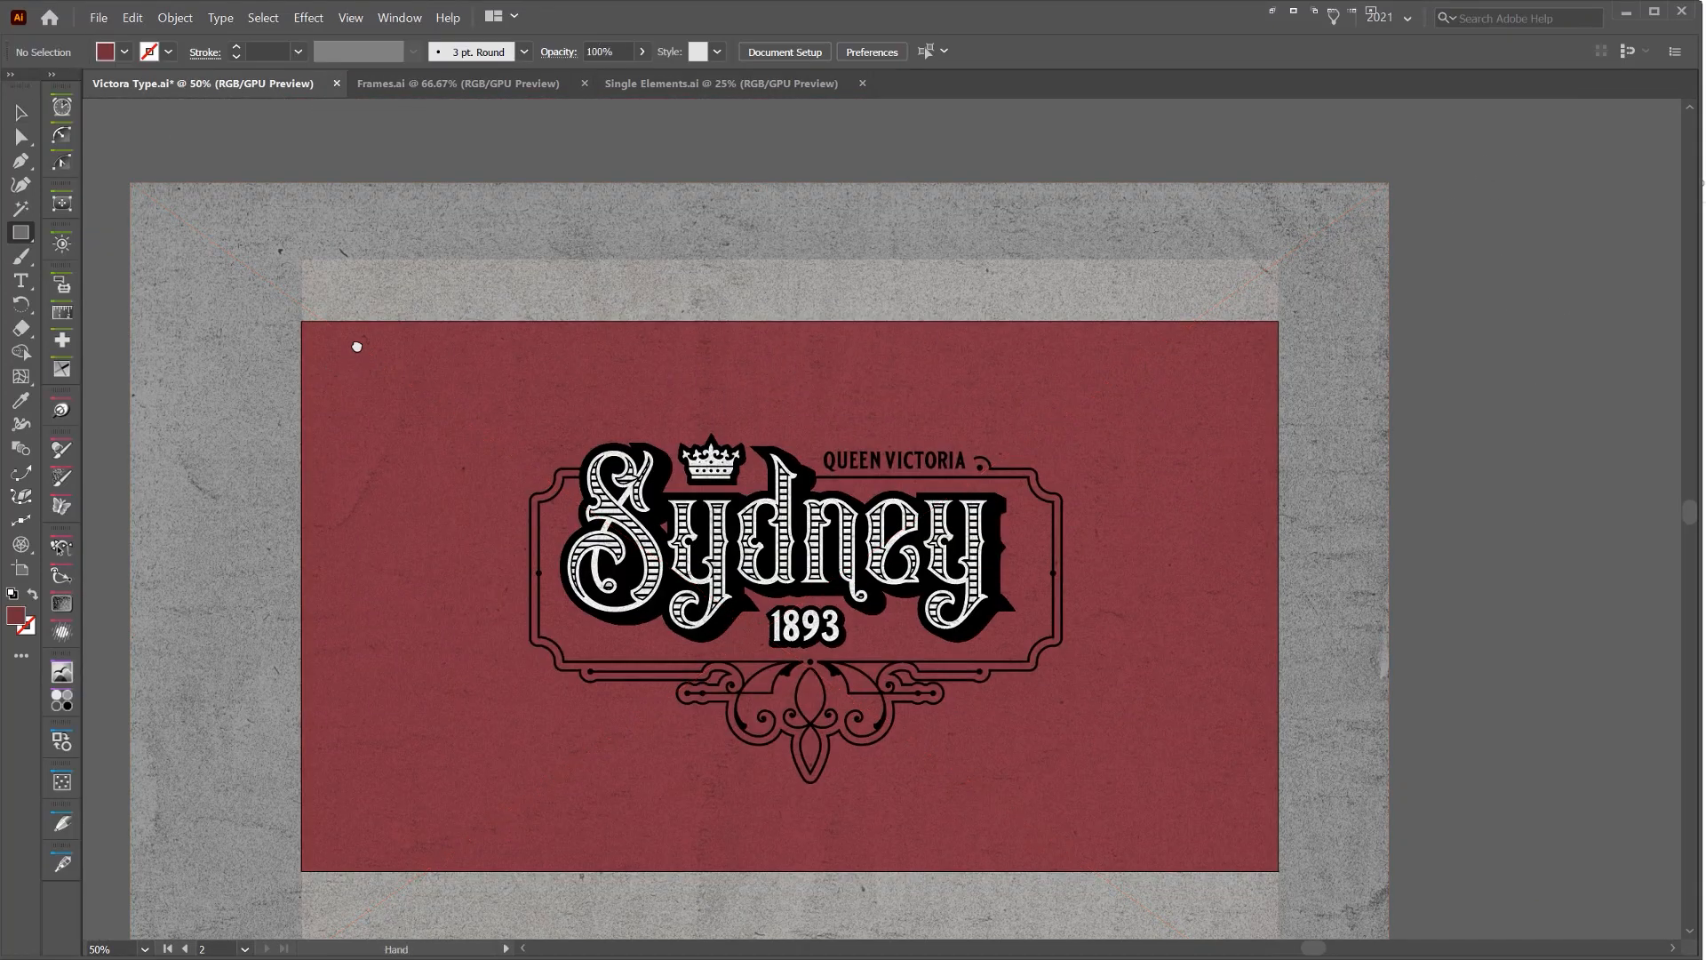
Draw a rectangle about 1918 by 1082 px over the artboard and clip the oversized Paper Texture_02 to it
{"action": "mouse_move", "coordinate": [358, 347]}
{"action": "left_mouse_down"}
{"action": "mouse_move", "coordinate": [345, 302]}
{"action": "mouse_move", "coordinate": [479, 404]}
{"action": "mouse_move", "coordinate": [1232, 826]}
{"action": "mouse_move", "coordinate": [1265, 825]}
{"action": "left_mouse_up"}
{"action": "key", "text": "v"}
{"action": "left_click_drag", "start_coordinate": [1264, 832], "coordinate": [1264, 828]}
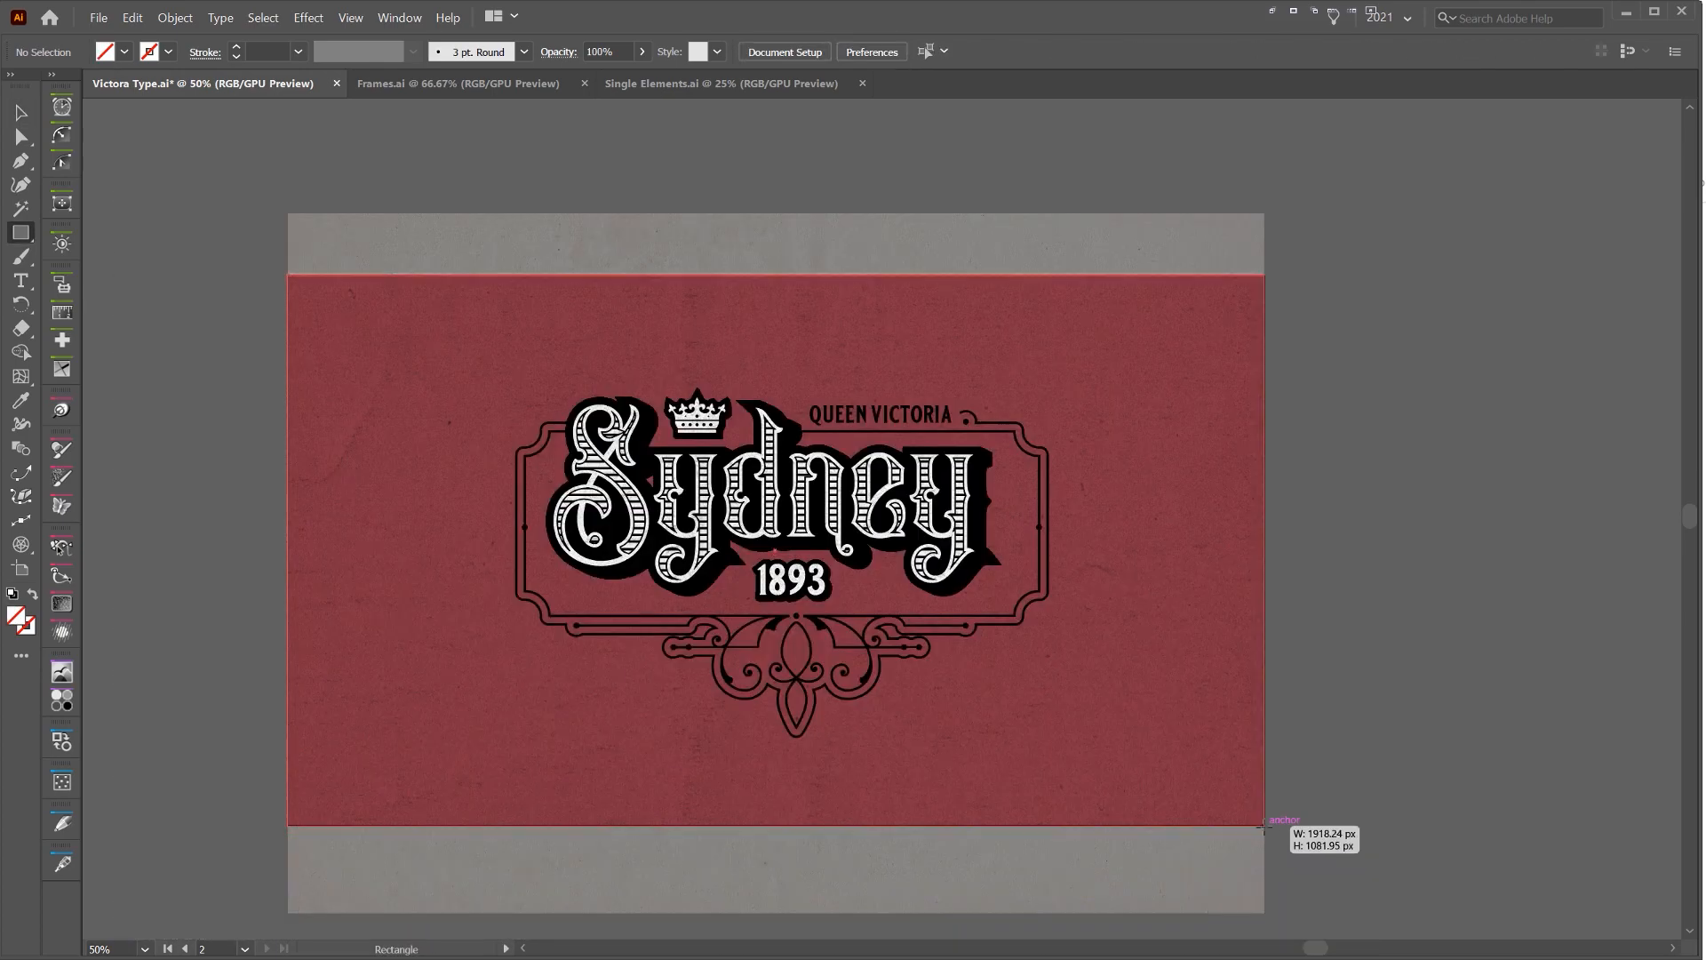
{"action": "key", "text": "v"}
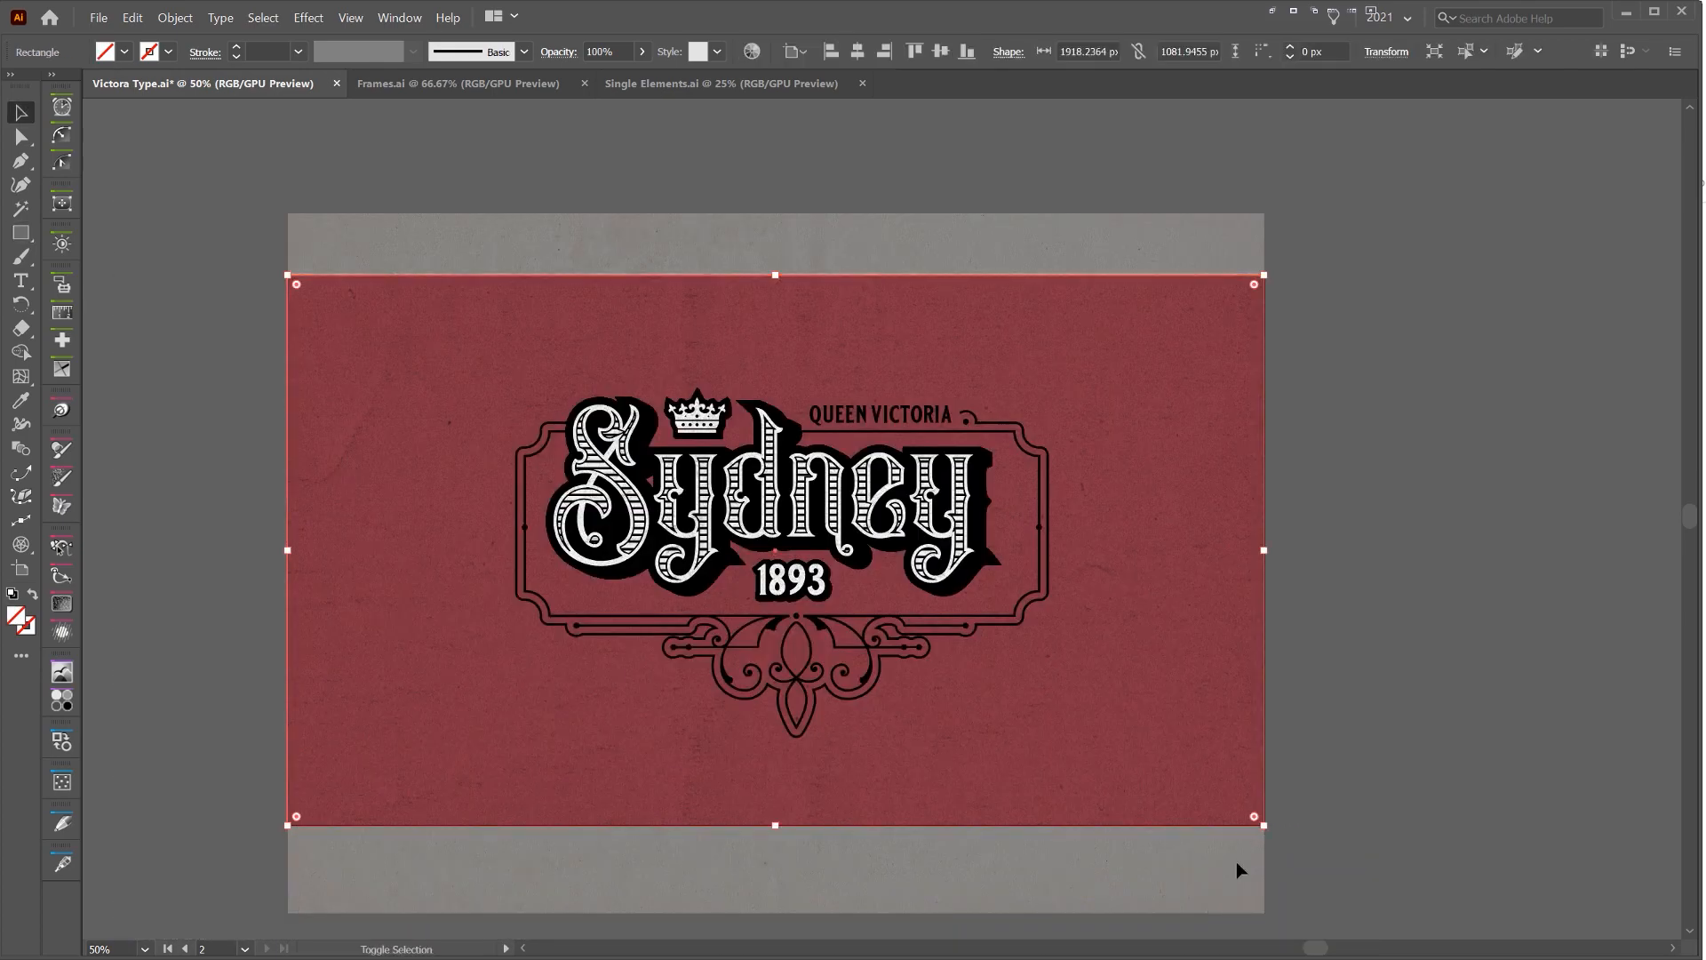
{"action": "key", "text": "ctrl+7"}
{"action": "key", "text": "Return"}
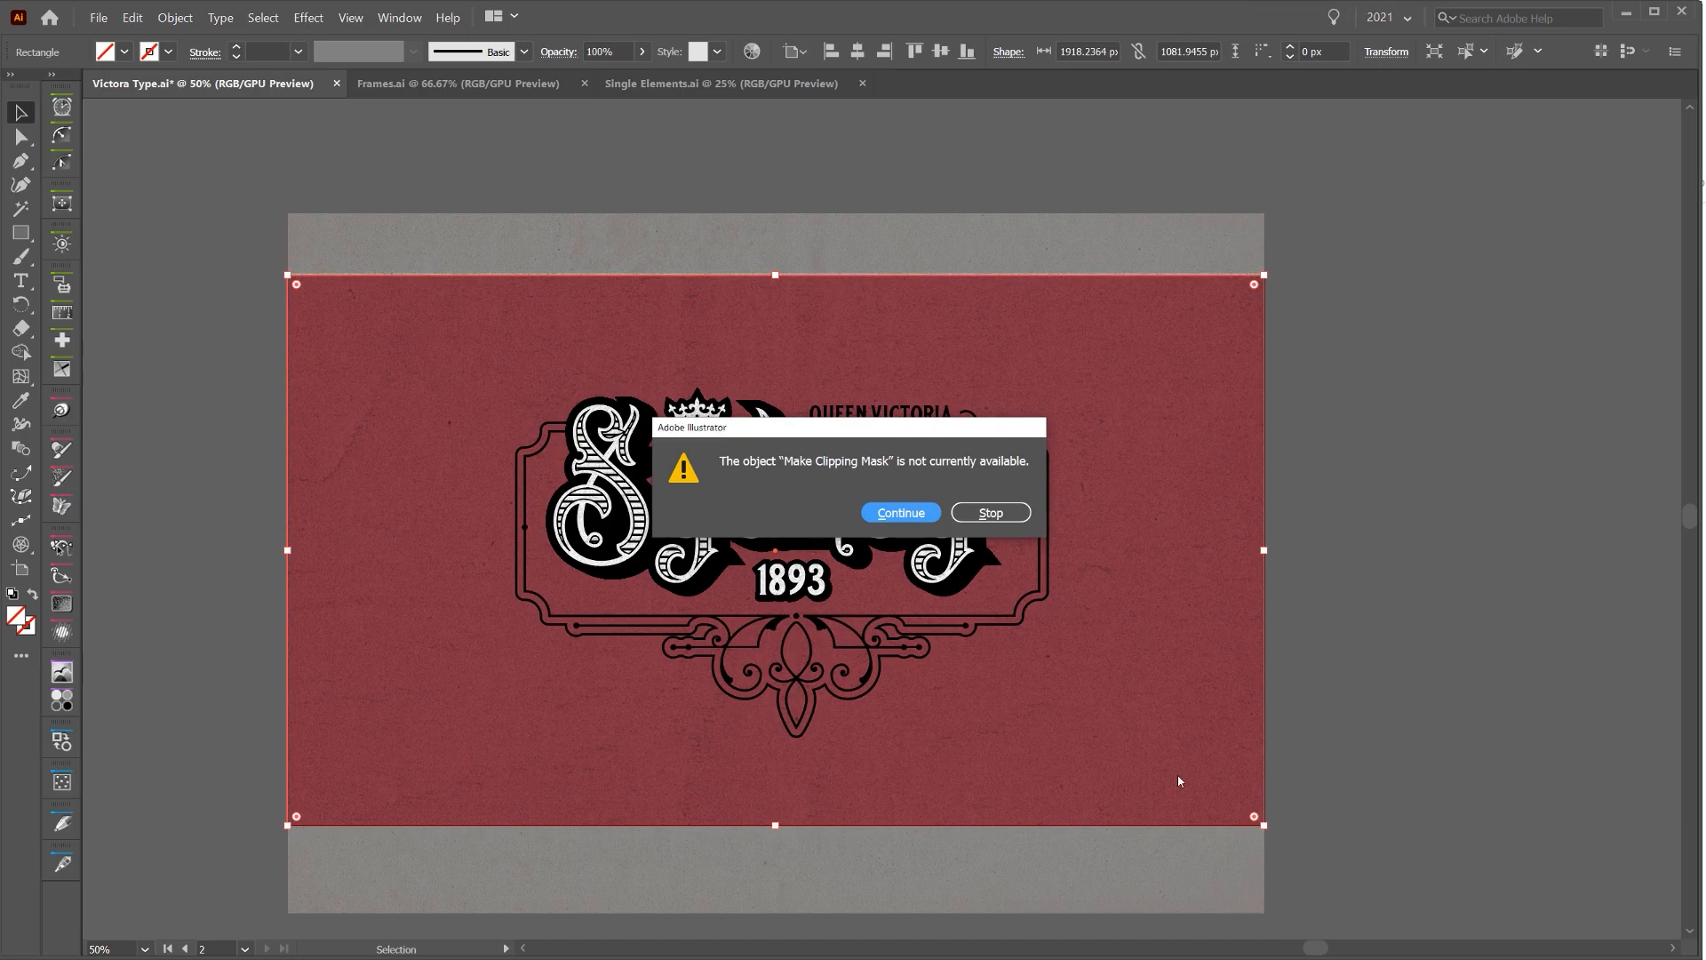
{"action": "key", "text": "Return"}
Make a clipping mask that trims Paper Texture_04 to the artboard and deselect it
{"action": "left_click", "coordinate": [1277, 898]}
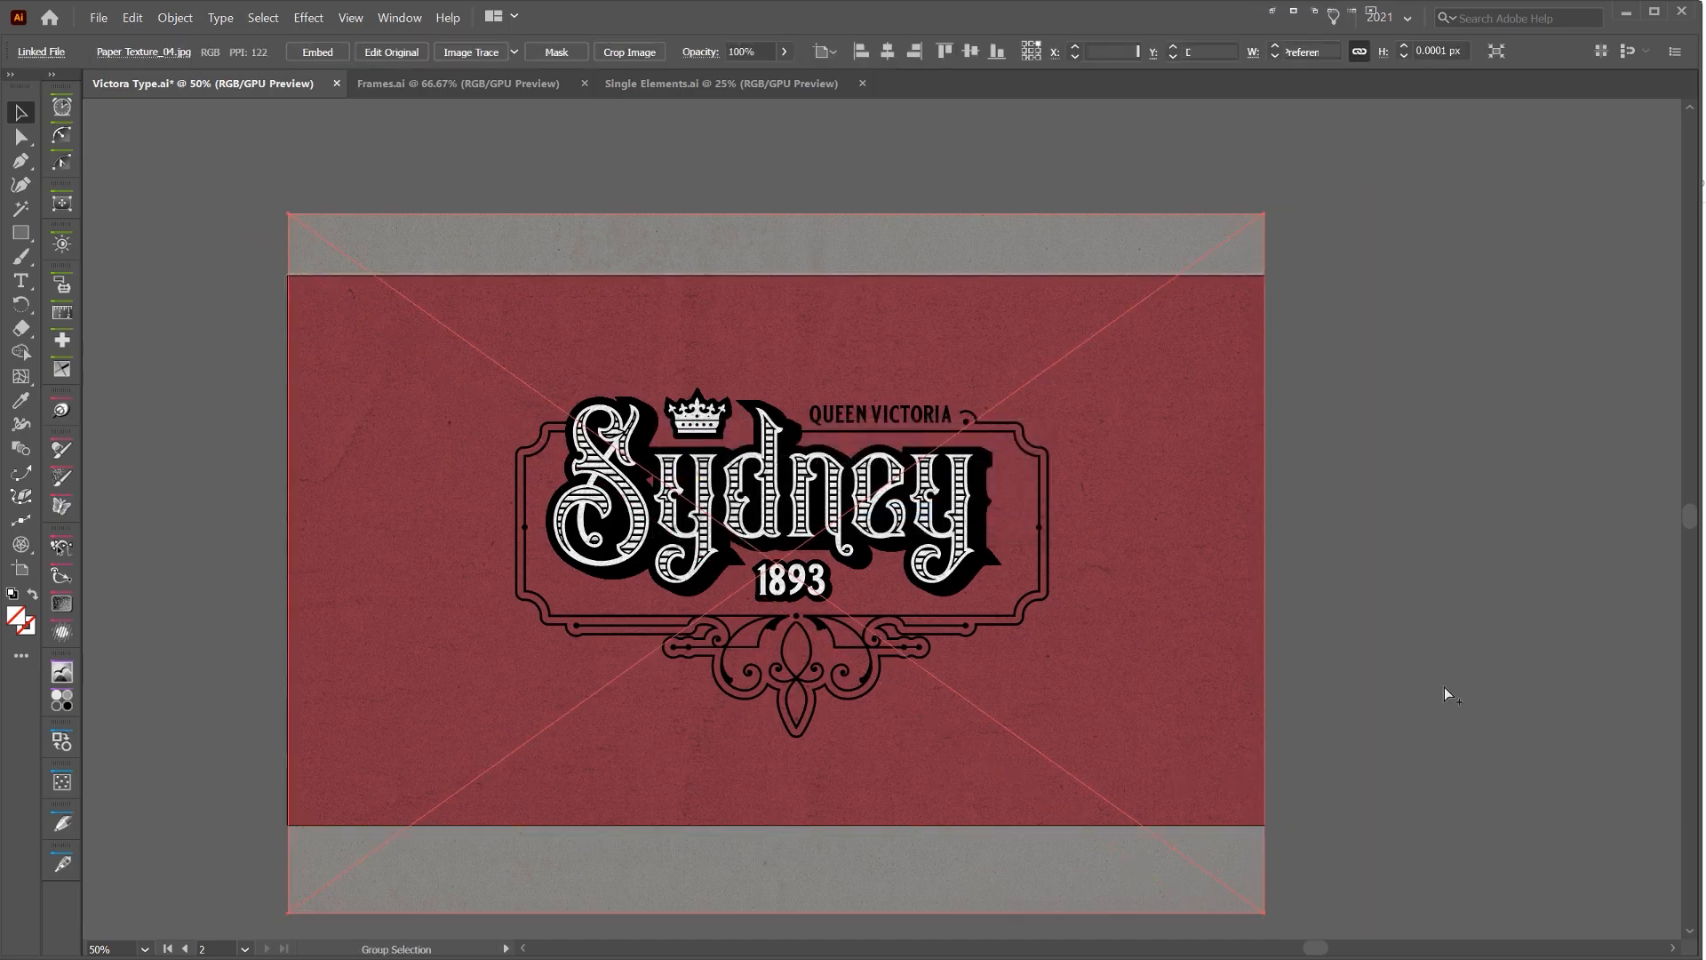
{"action": "left_click", "coordinate": [1253, 872]}
{"action": "left_click", "coordinate": [1313, 784]}
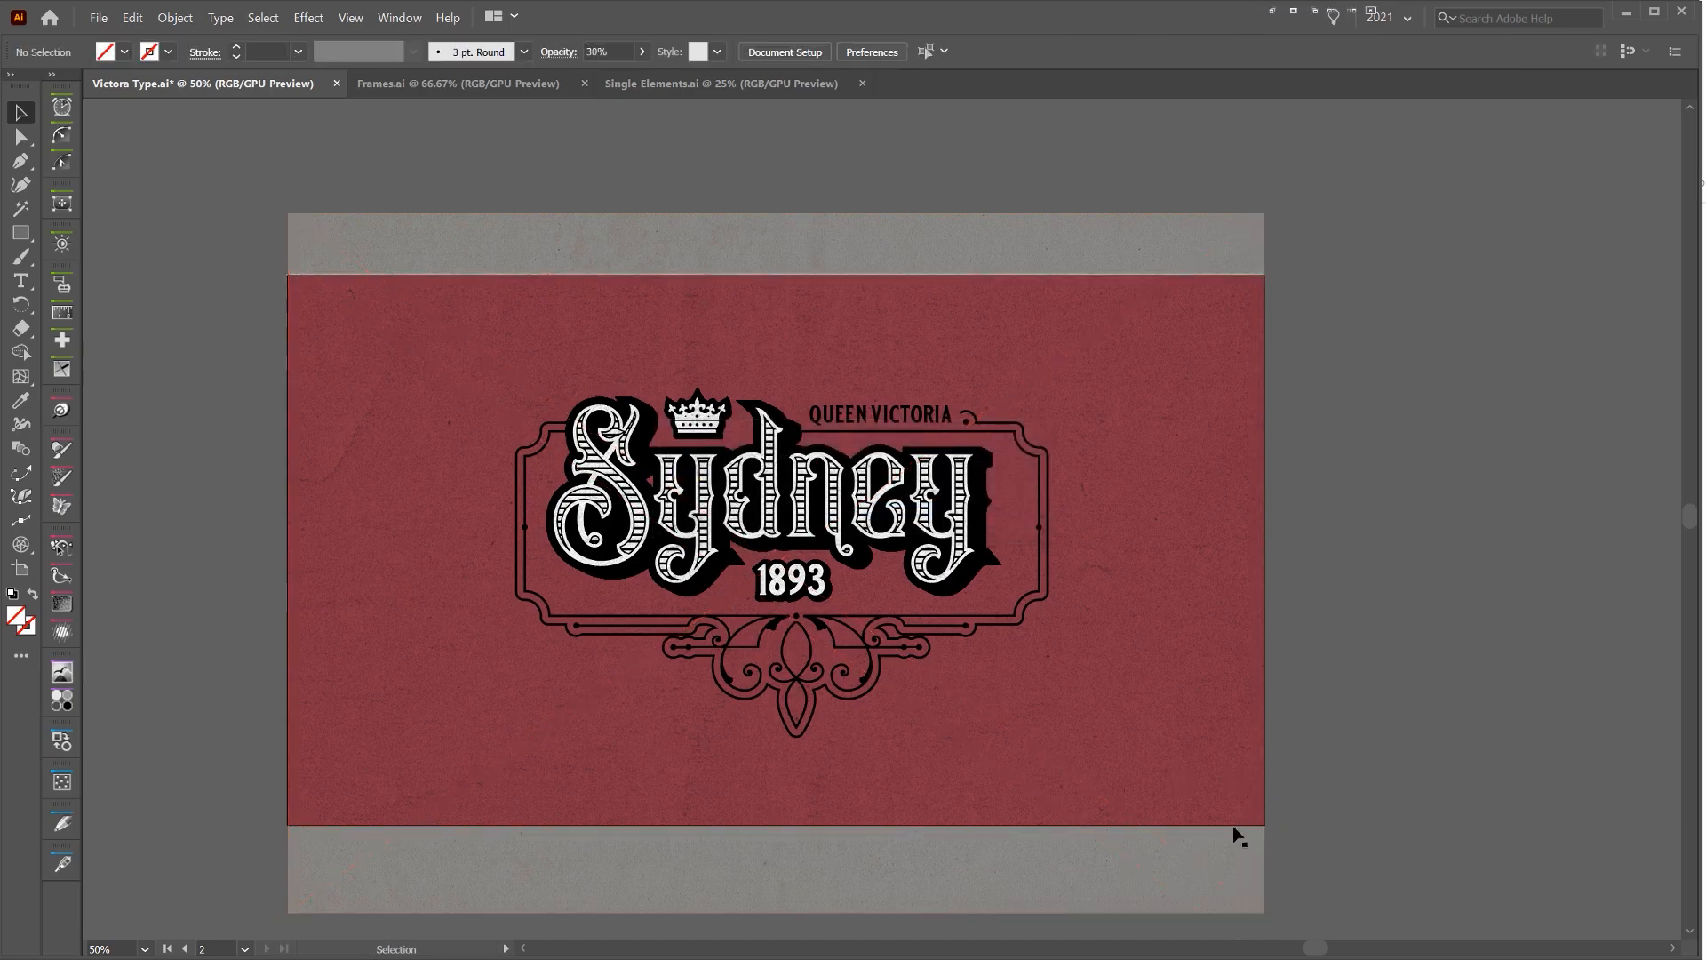
{"action": "left_click_drag", "start_coordinate": [1238, 830], "coordinate": [1283, 544]}
{"action": "key", "text": "ctrl+z"}
{"action": "left_click", "coordinate": [1223, 882], "text": "shift"}
{"action": "key", "text": "ctrl+7"}
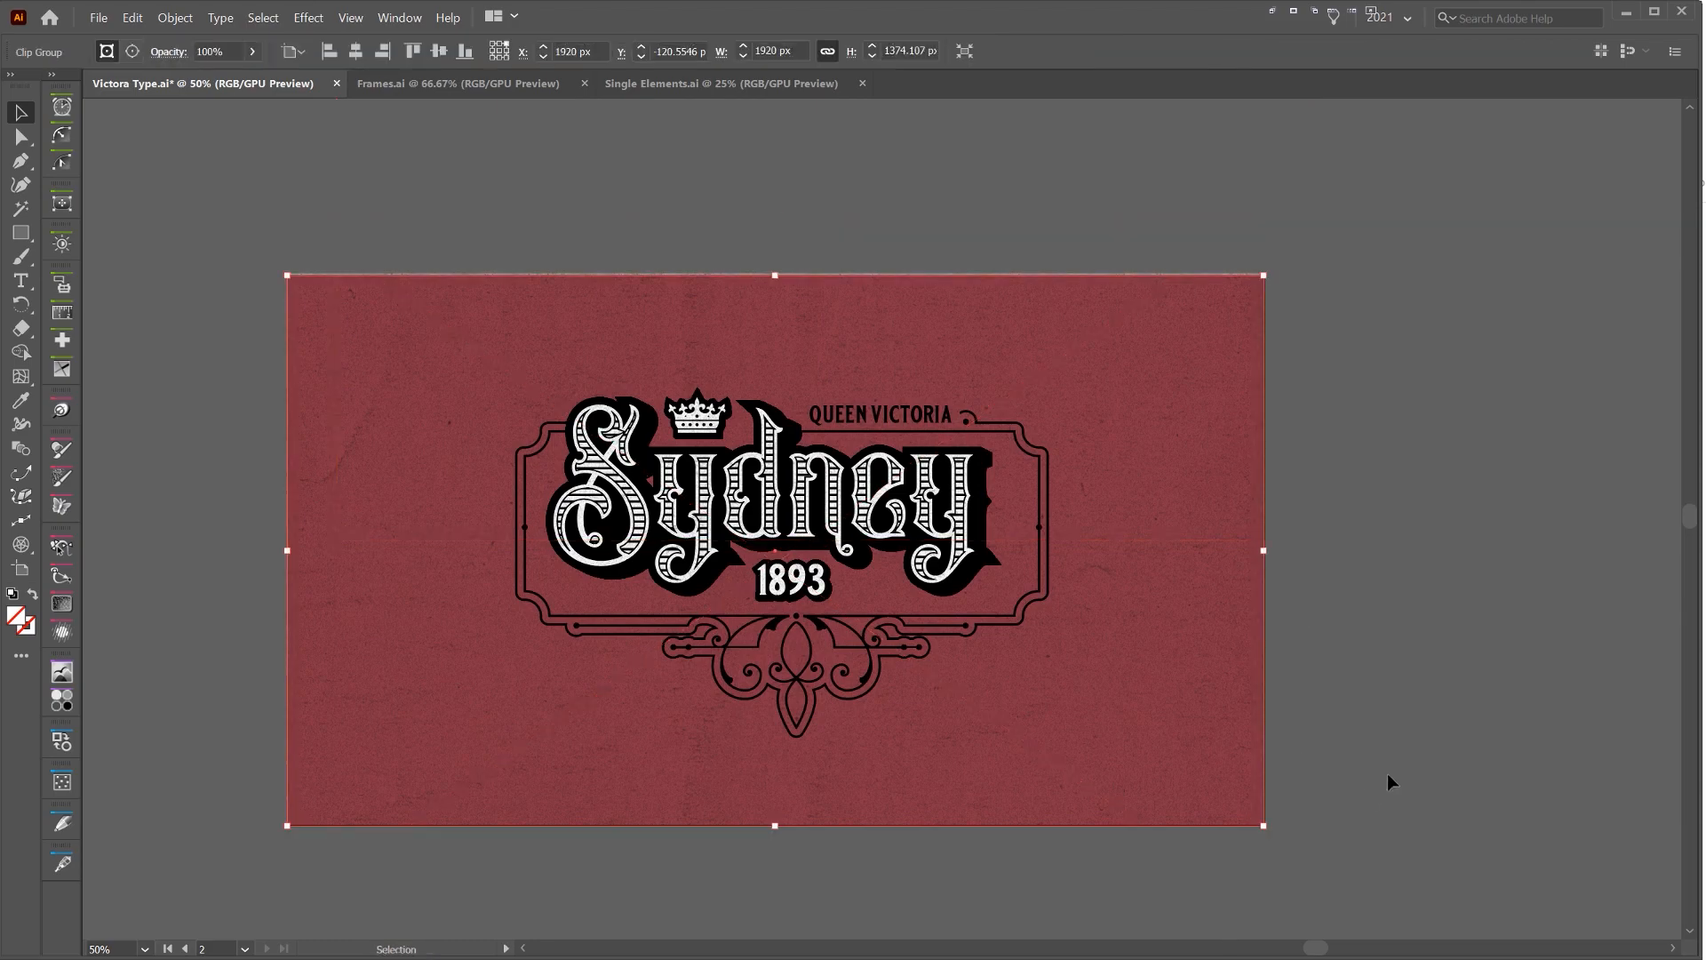
{"action": "left_click", "coordinate": [1388, 773]}
Lock the clipped paper textures so the background rectangle beneath them can be selected
{"action": "scroll", "coordinate": [1346, 712], "scroll_direction": "down", "scroll_amount": 1}
{"action": "scroll", "coordinate": [1057, 394], "scroll_direction": "up", "scroll_amount": 2}
{"action": "left_click_drag", "start_coordinate": [1257, 471], "coordinate": [1165, 146]}
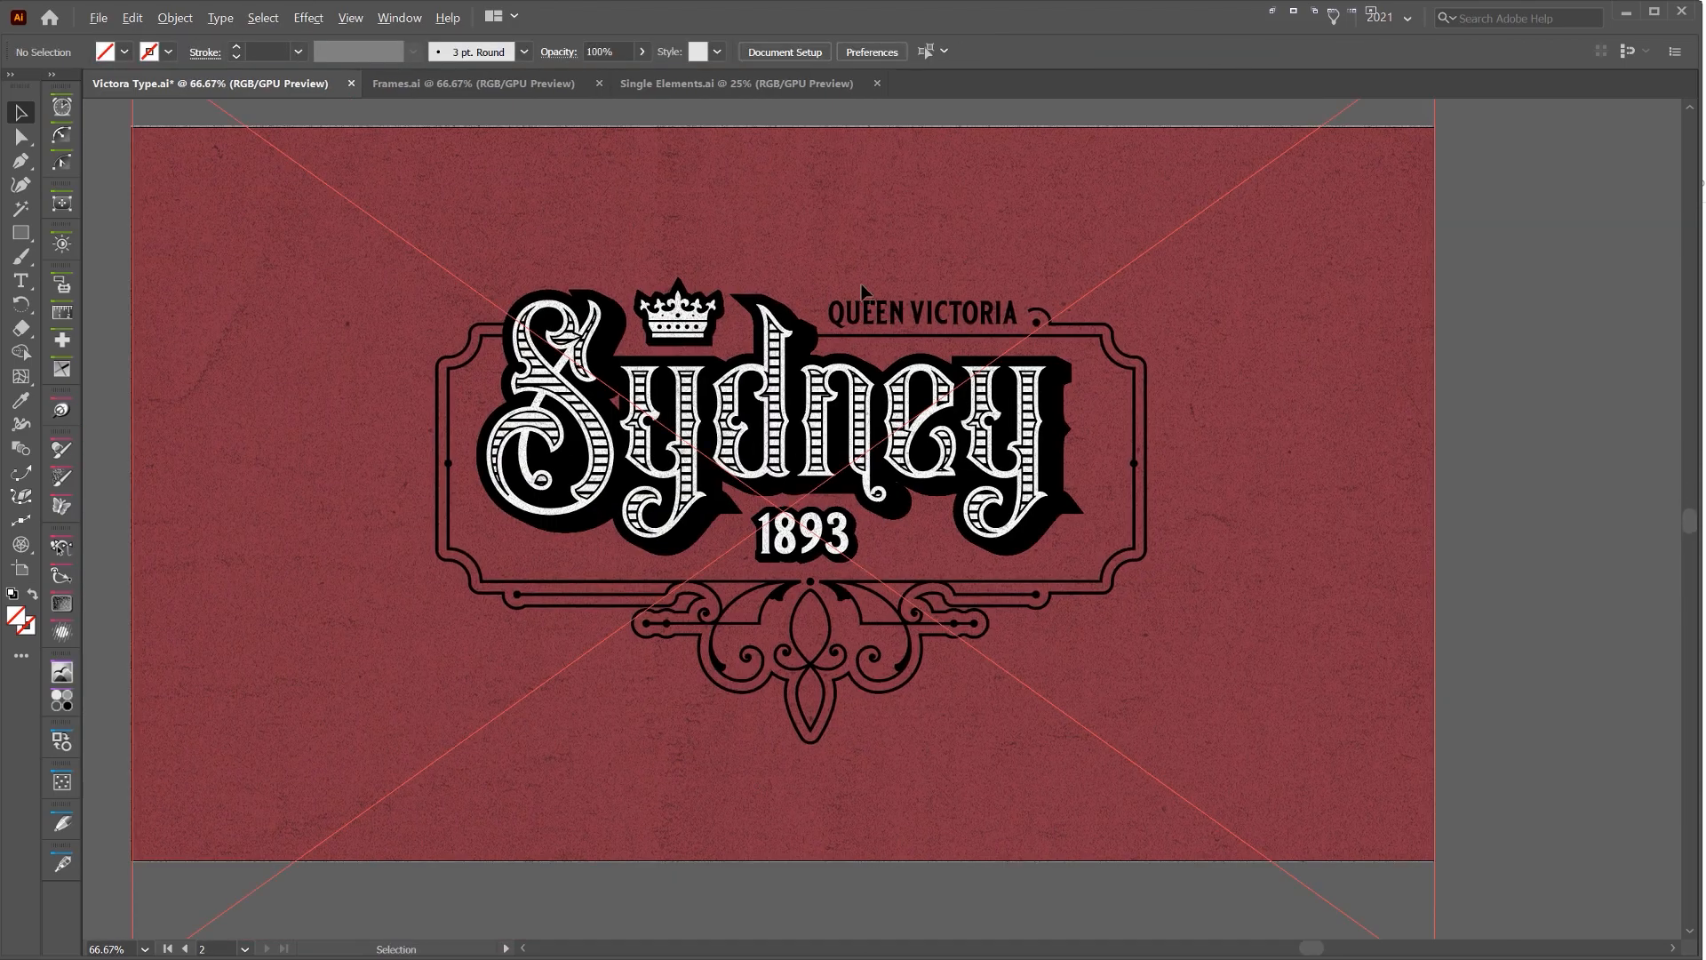
{"action": "scroll", "coordinate": [862, 283], "scroll_direction": "down", "scroll_amount": 1}
{"action": "scroll", "coordinate": [1107, 257], "scroll_direction": "up", "scroll_amount": 1}
{"action": "left_click", "coordinate": [1283, 250]}
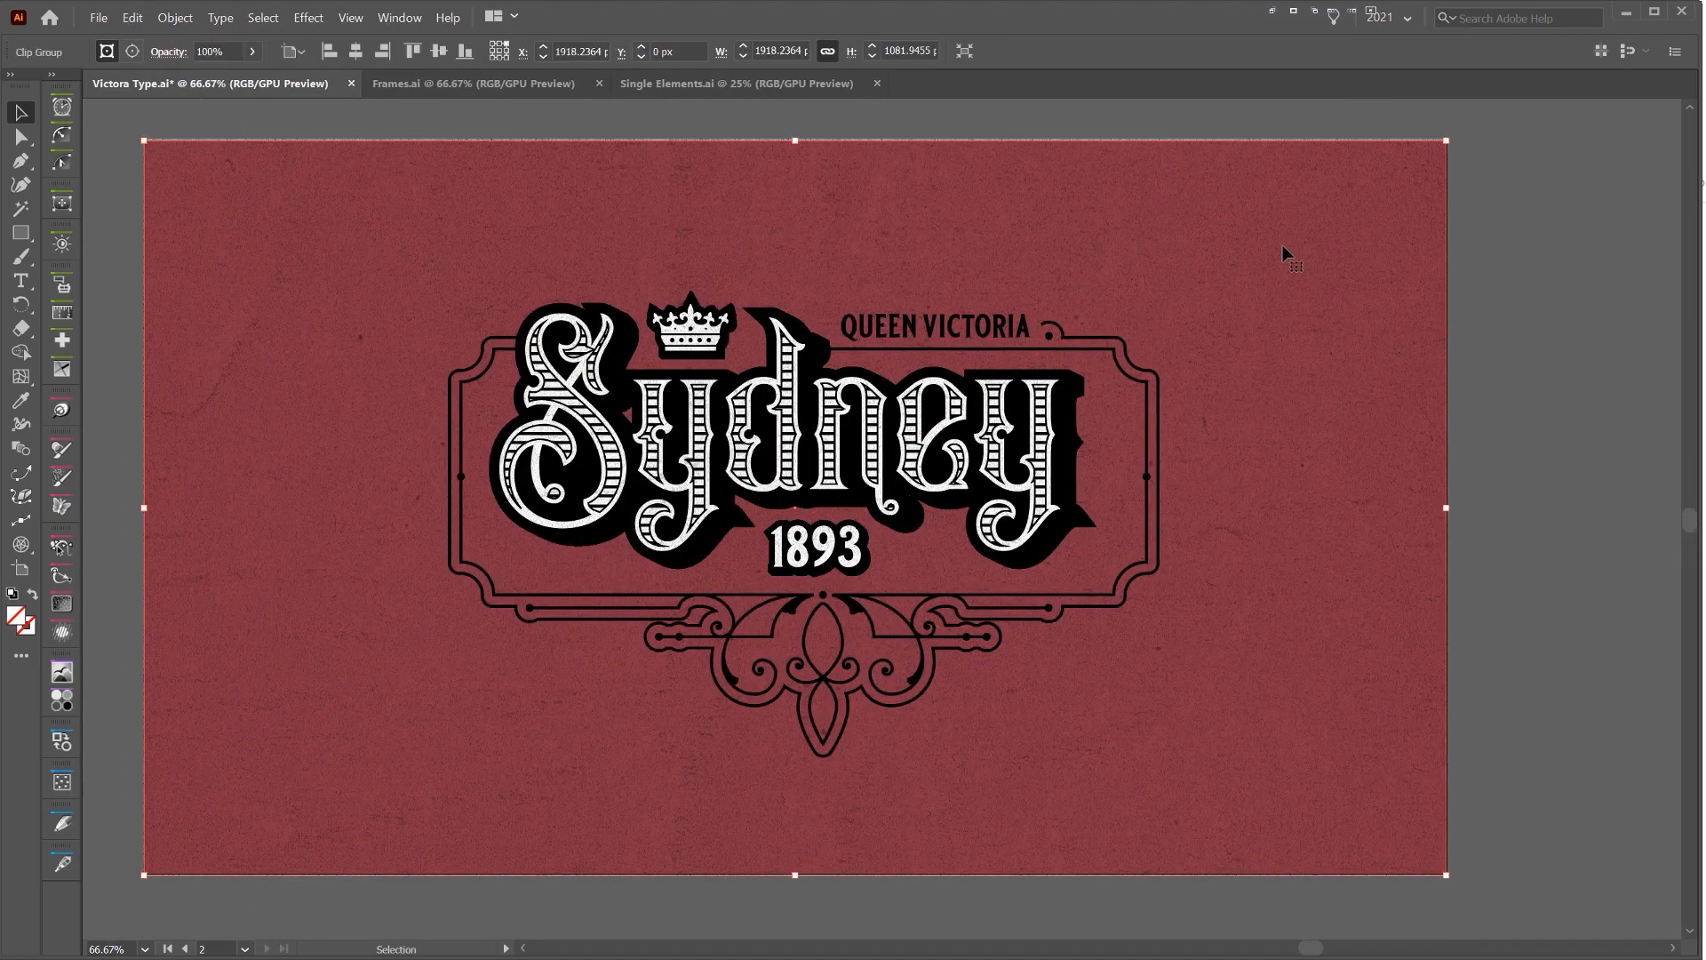
{"action": "key", "text": "ctrl+2"}
{"action": "left_click_drag", "start_coordinate": [1434, 402], "coordinate": [1432, 393]}
{"action": "key", "text": "ctrl+z"}
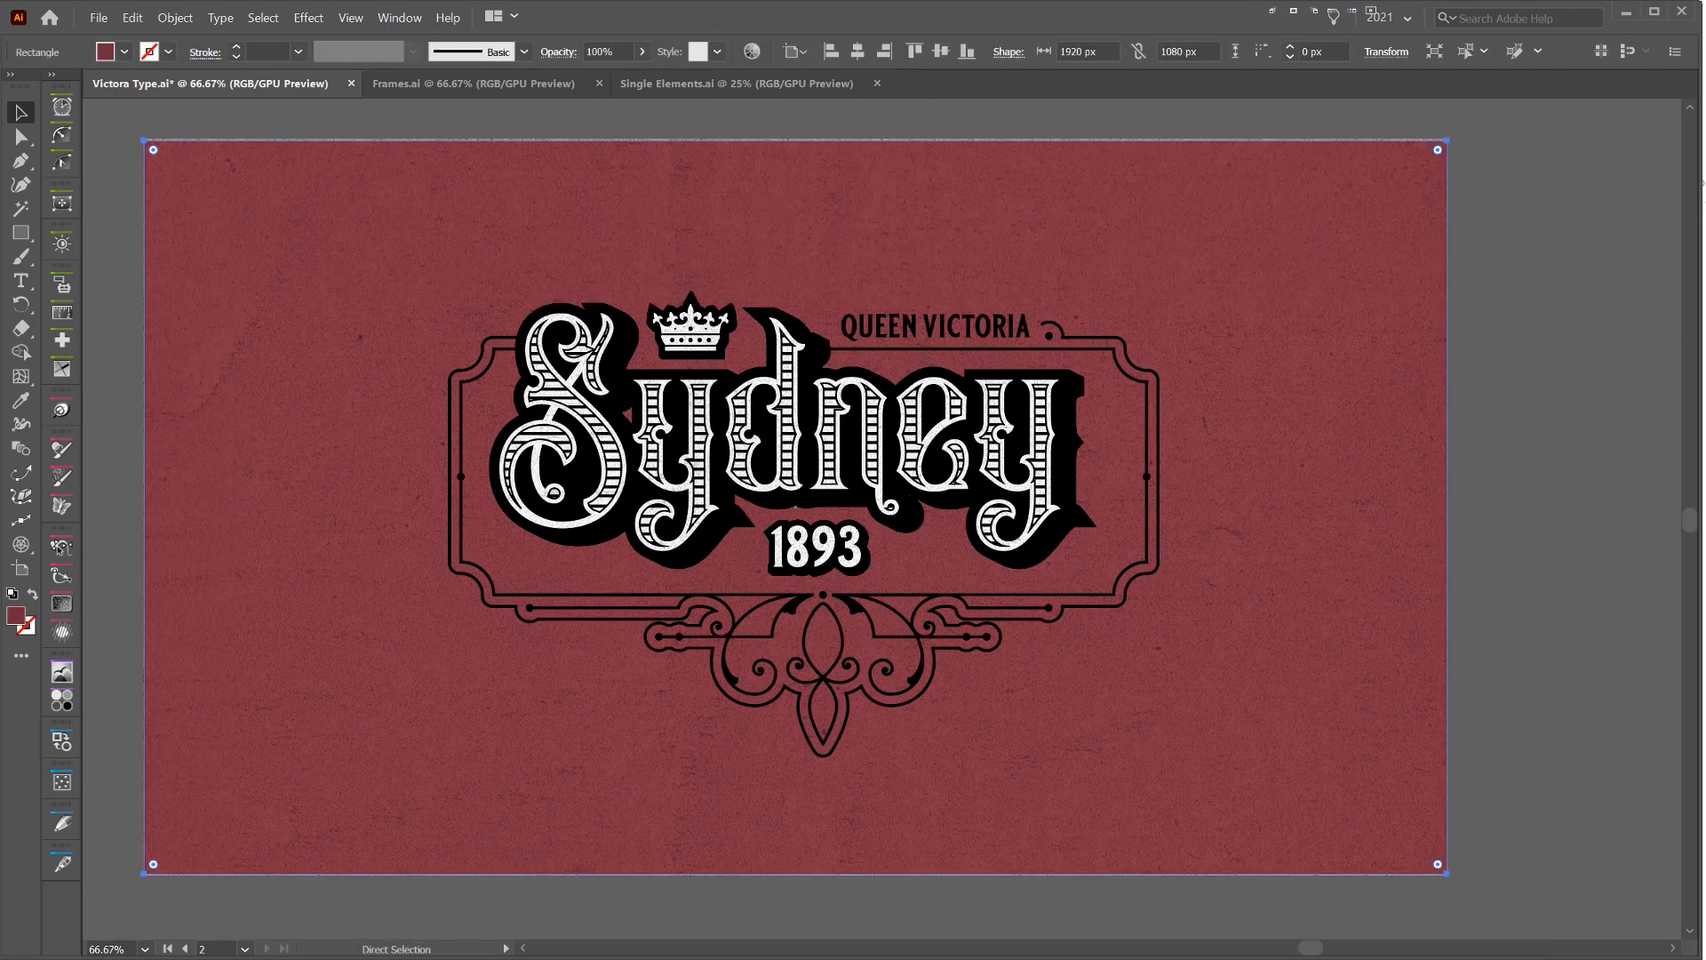
Try cream and brick-red fills on the background rectangle, settle on a warm tan fill, and lock the rectangle
{"action": "key", "text": "ctrl+z"}
{"action": "scroll", "coordinate": [1326, 264], "scroll_direction": "down", "scroll_amount": 2}
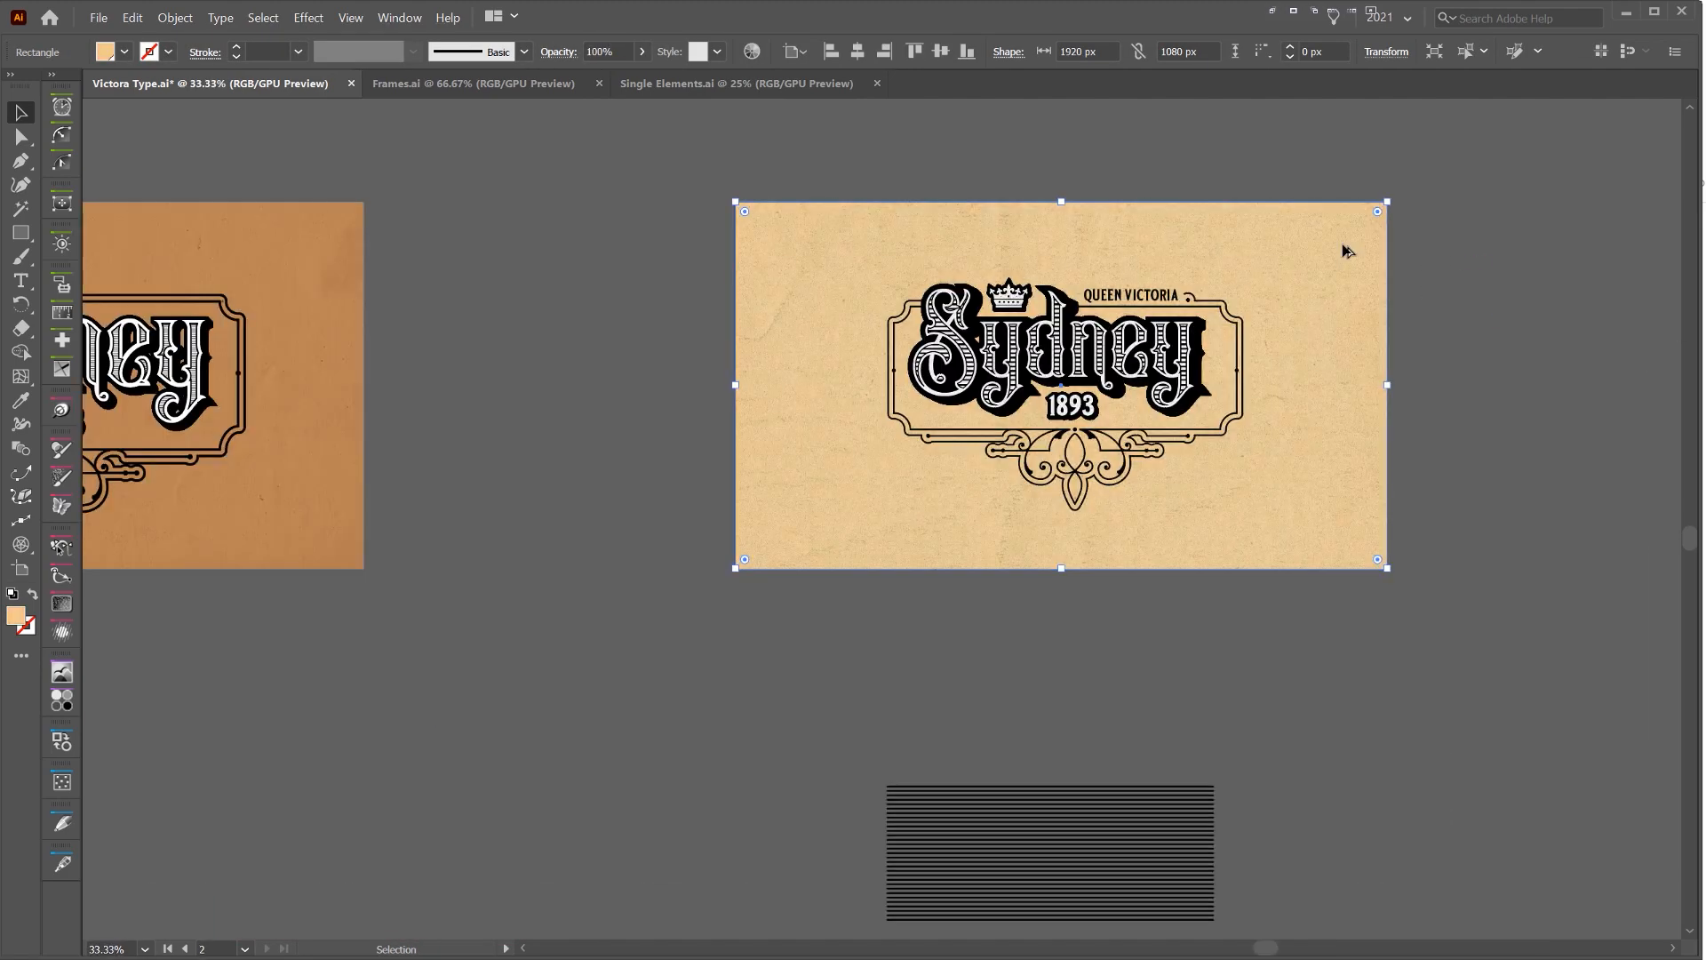
{"action": "scroll", "coordinate": [1343, 247], "scroll_direction": "up", "scroll_amount": 1}
{"action": "key", "text": "ctrl+z"}
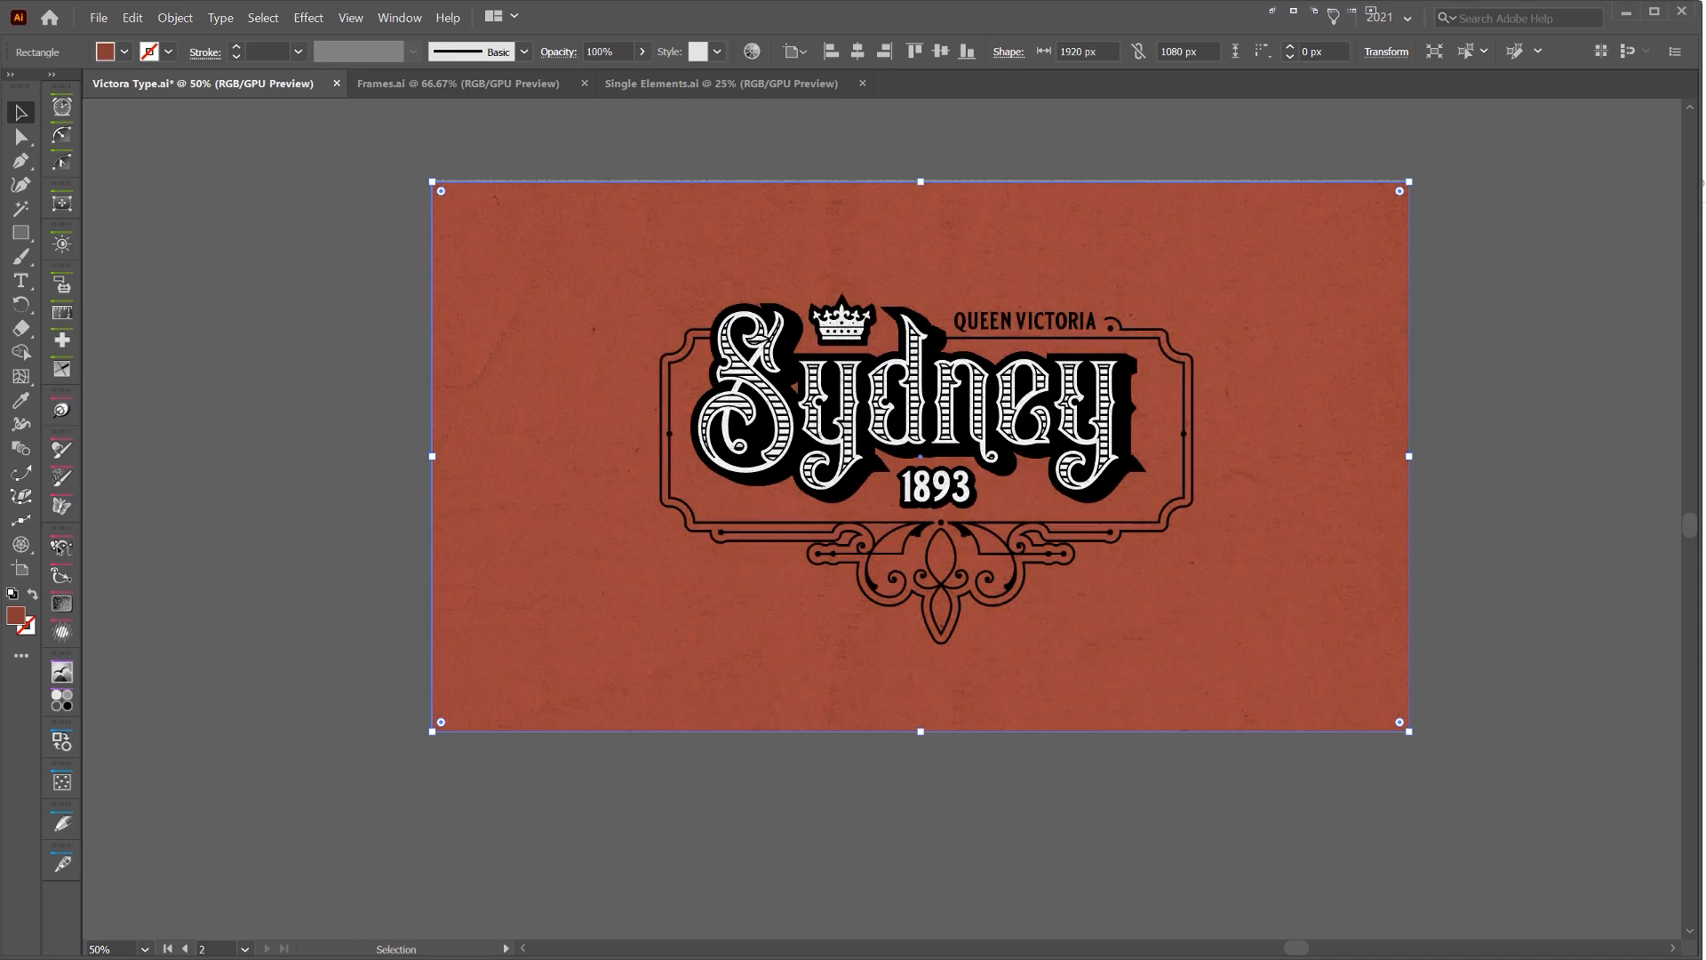
{"action": "key", "text": "ctrl+z"}
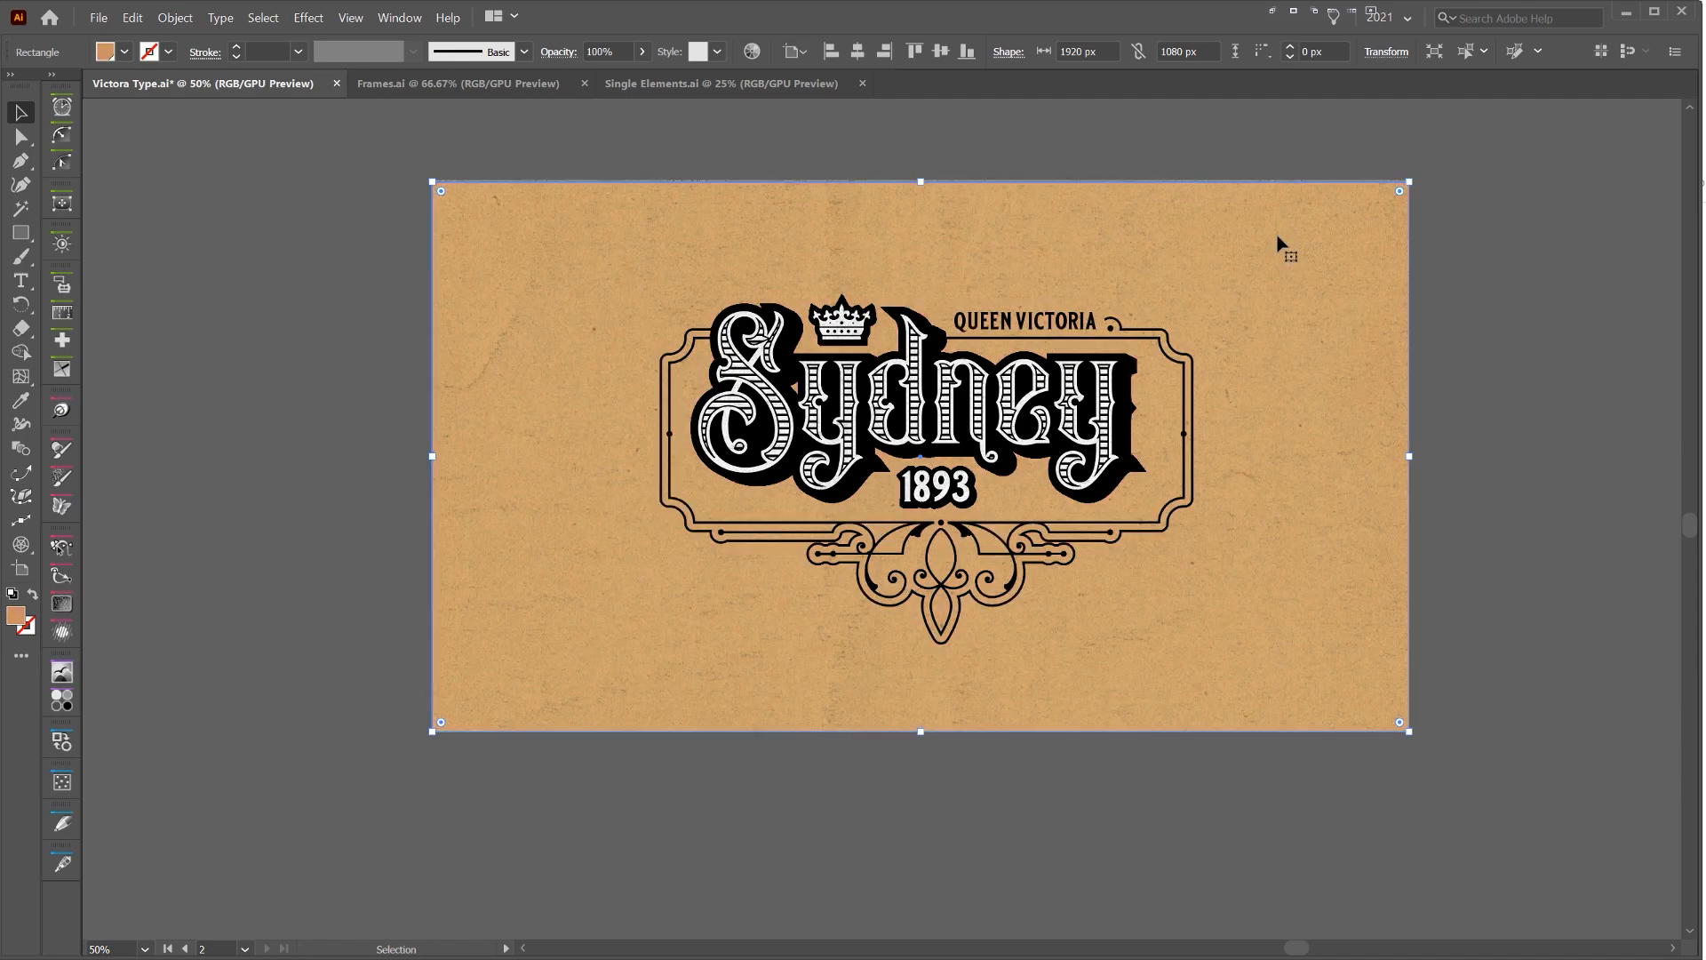
{"action": "key", "text": "ctrl+z"}
{"action": "key", "text": "ctrl+shift+z"}
{"action": "left_click", "coordinate": [1610, 206]}
{"action": "left_click_drag", "start_coordinate": [936, 223], "coordinate": [871, 258]}
{"action": "left_click", "coordinate": [1085, 266]}
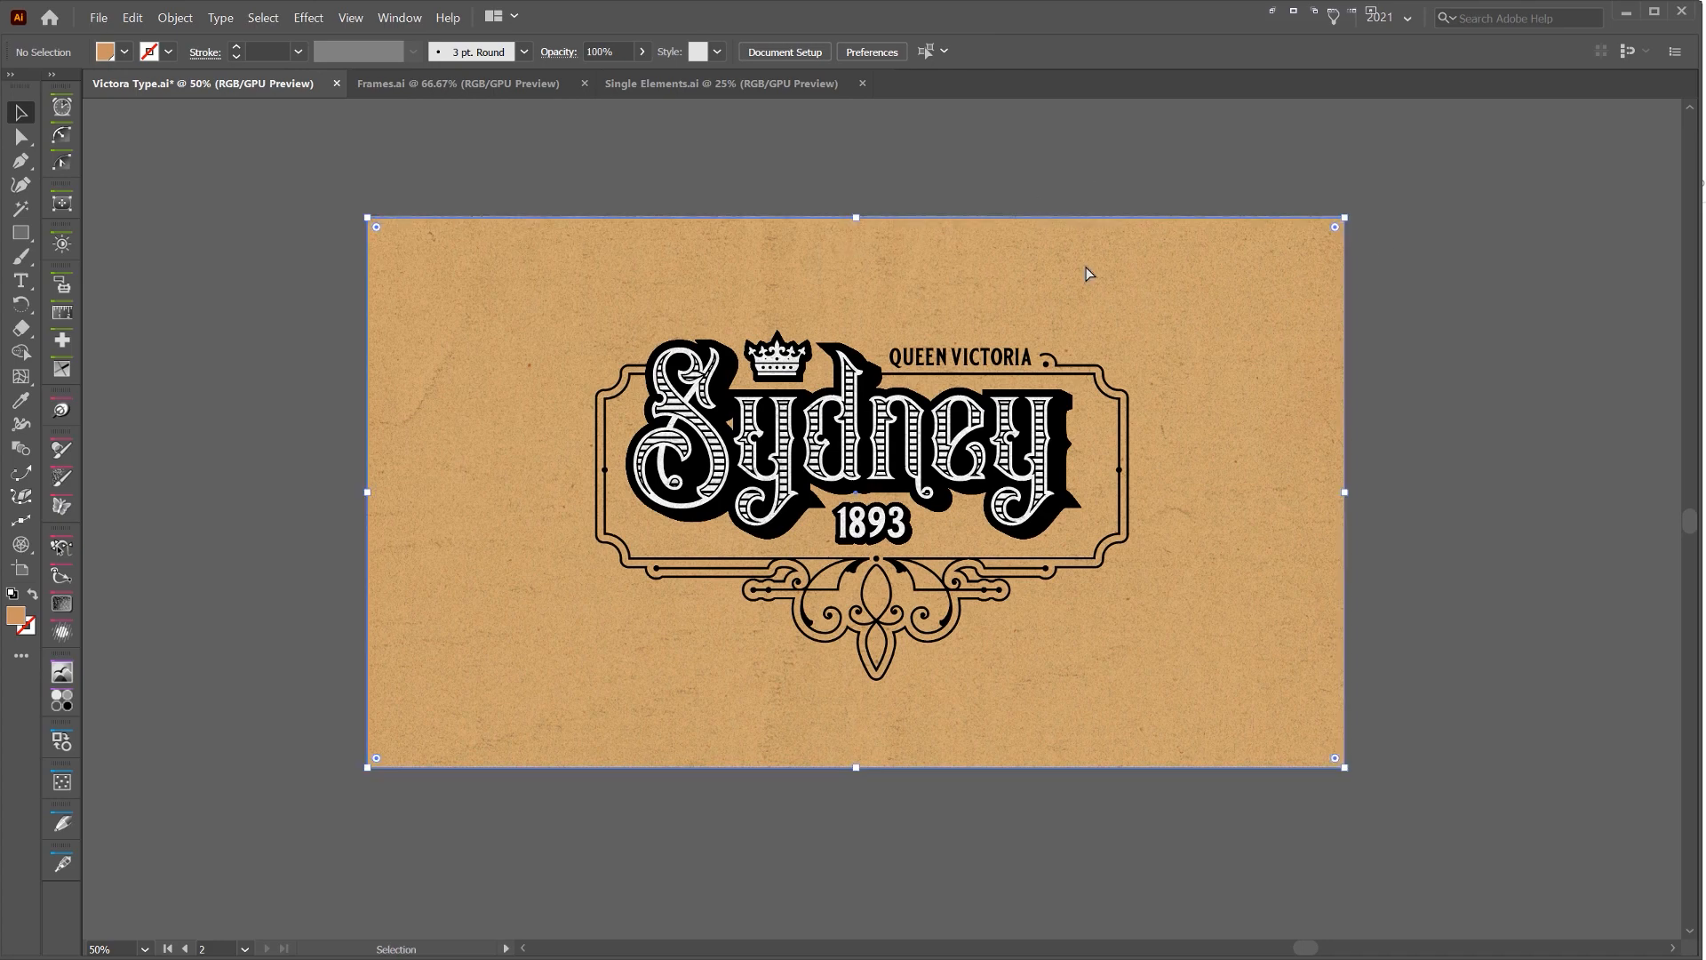
{"action": "key", "text": "ctrl+2"}
Nudge the whole lettering and frame design slightly right and down on the artboard, leaving it deselected
{"action": "key", "text": "ctrl+a"}
{"action": "key", "text": "shift+Right"}
{"action": "key", "text": "shift+Right"}
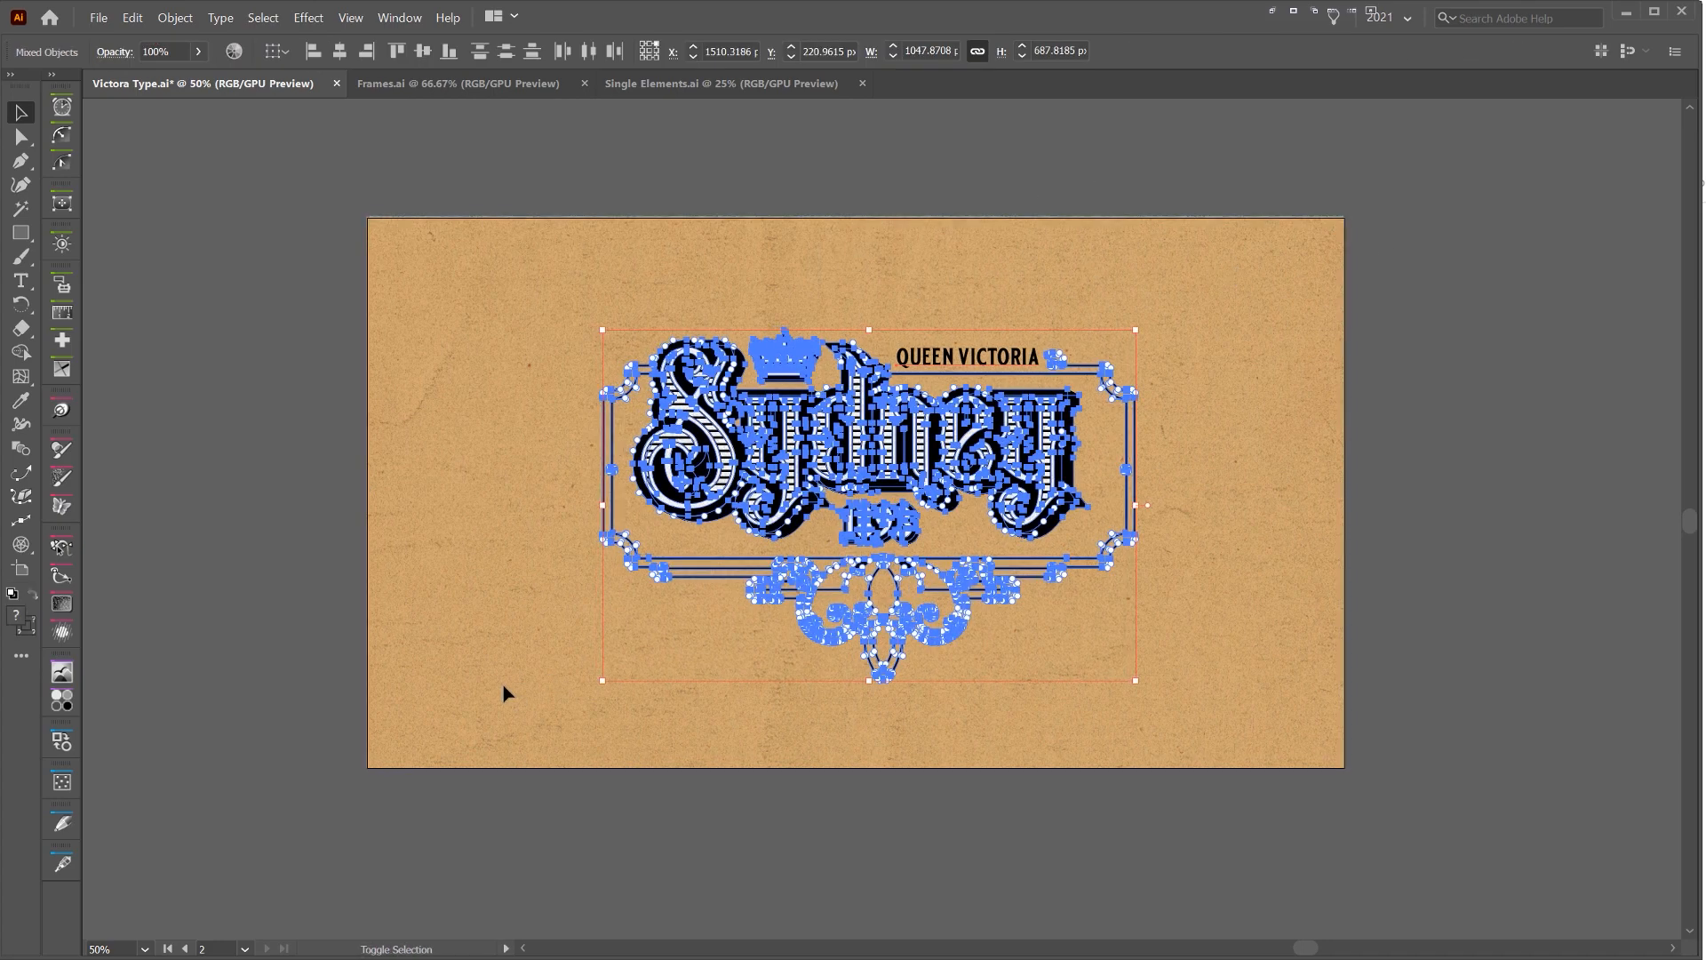
{"action": "key", "text": "shift+Down"}
{"action": "left_click", "coordinate": [1242, 333]}
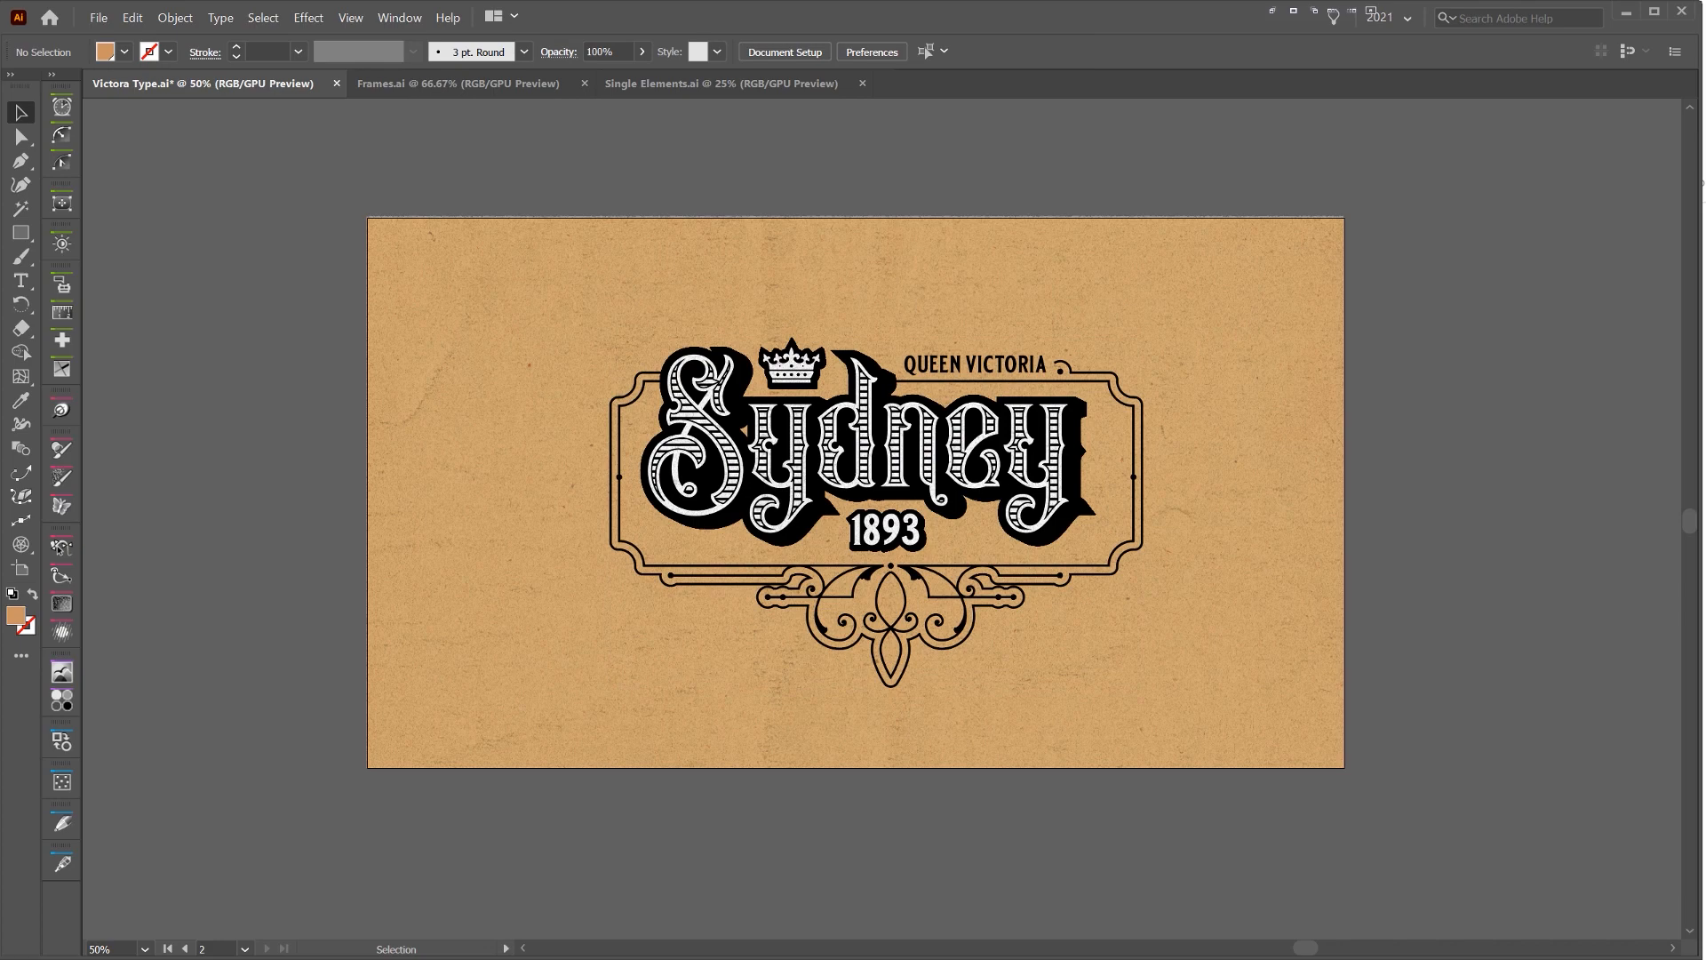
Inspect the finished Sydney lettering and ornamental frame at 100% with the interface panels hidden
{"action": "scroll", "coordinate": [1389, 346], "scroll_direction": "up", "scroll_amount": 1}
{"action": "left_click_drag", "start_coordinate": [1105, 324], "coordinate": [1333, 267]}
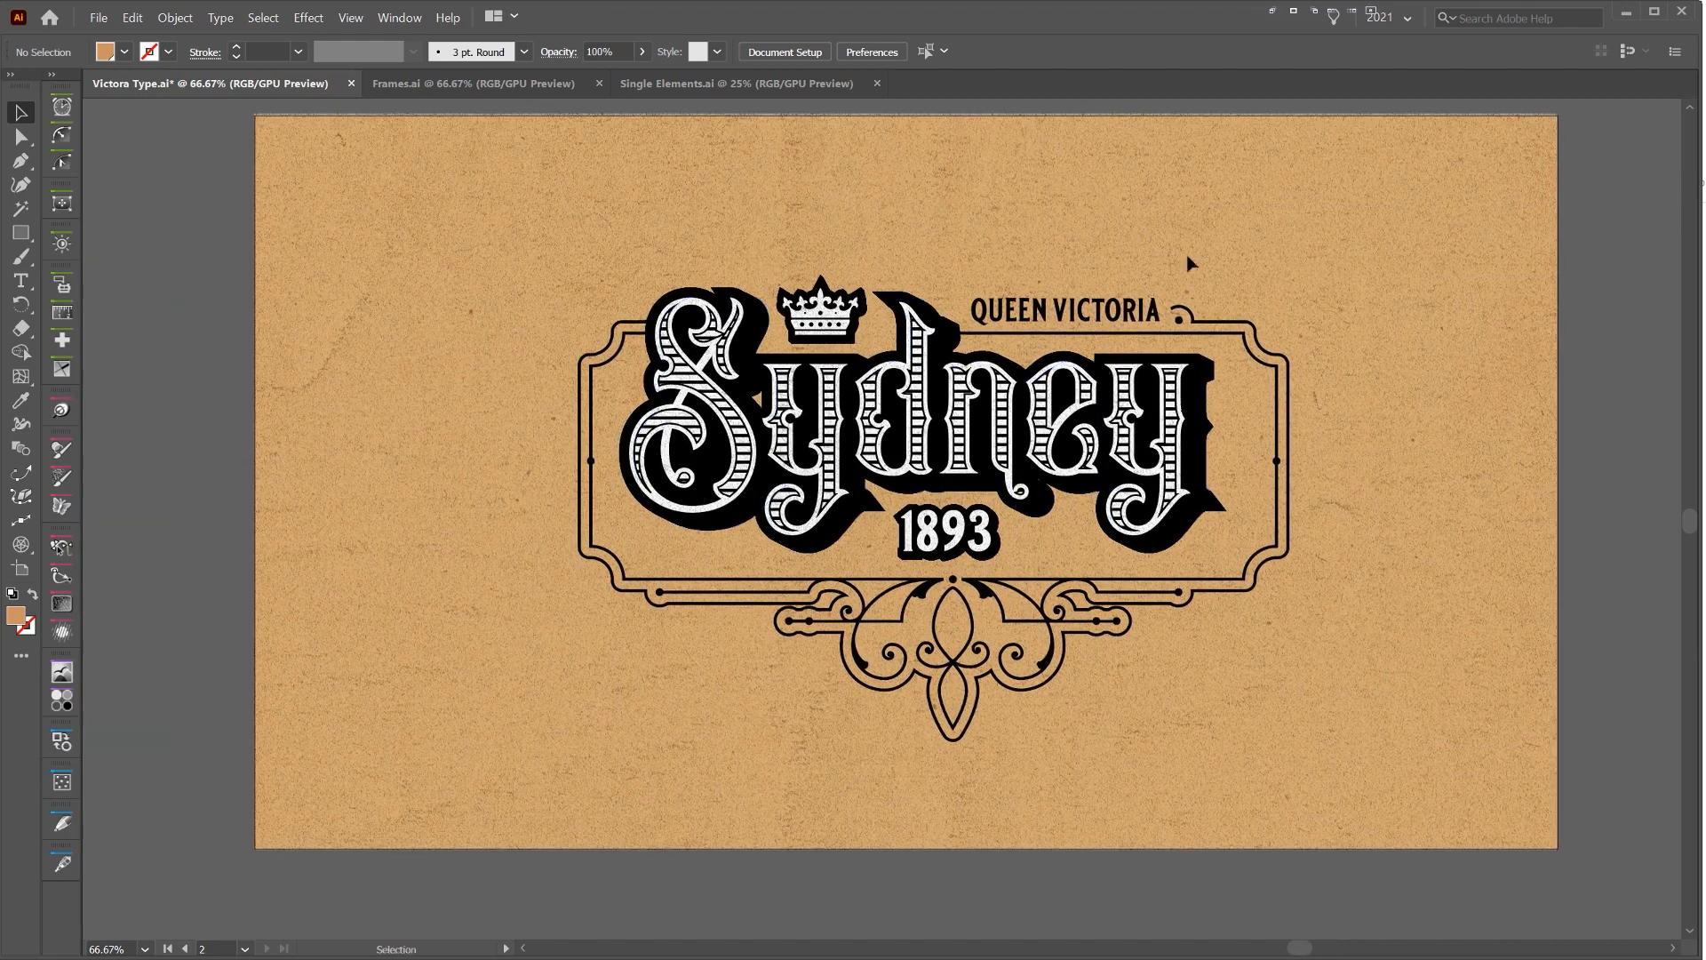
{"action": "scroll", "coordinate": [1186, 258], "scroll_direction": "up", "scroll_amount": 1}
{"action": "left_click_drag", "start_coordinate": [1192, 199], "coordinate": [1272, 146]}
{"action": "key", "text": "Tab"}
{"action": "mouse_move", "coordinate": [1521, 233]}
{"action": "left_mouse_down"}
{"action": "mouse_move", "coordinate": [1611, 248]}
{"action": "mouse_move", "coordinate": [1533, 217]}
{"action": "left_mouse_up"}
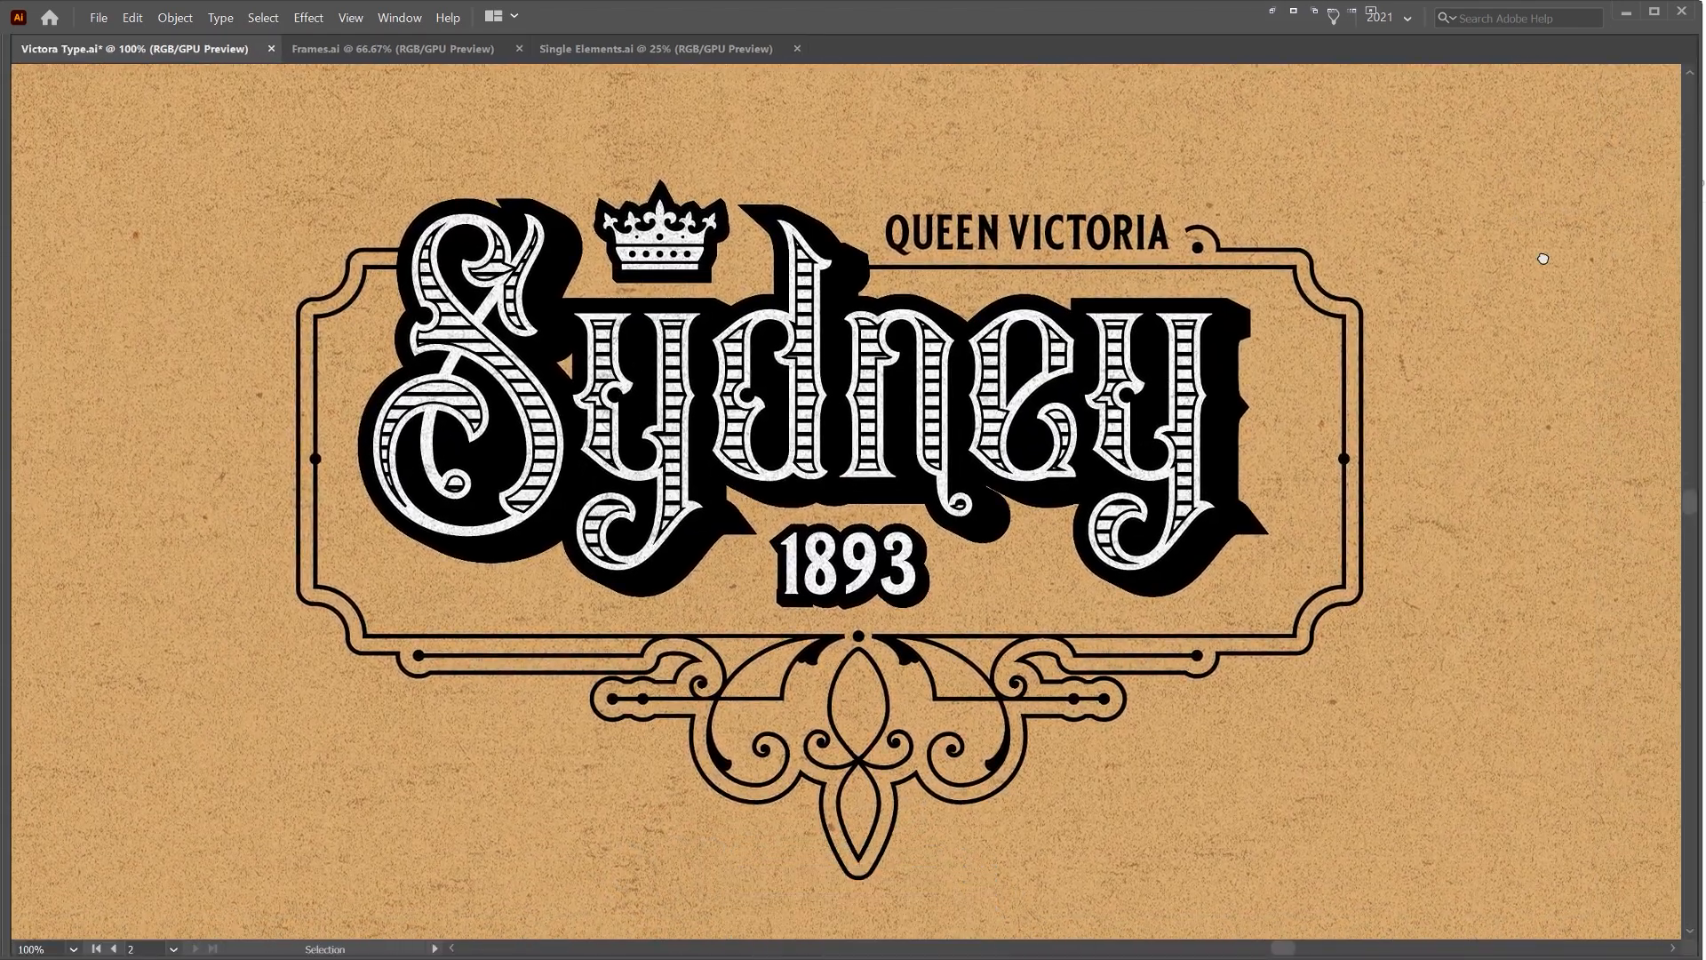